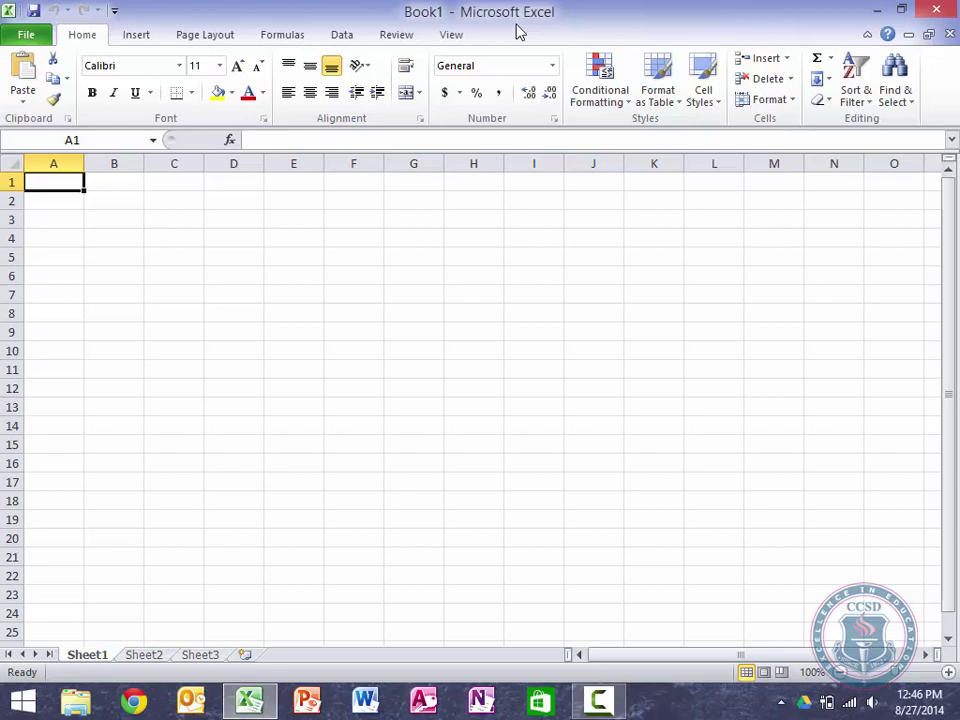
Step: Enter 'Problem 7.1B' in A1, 'Sales Journal' in A3 and 'Page' in A4, ending in A5
type("Problem")
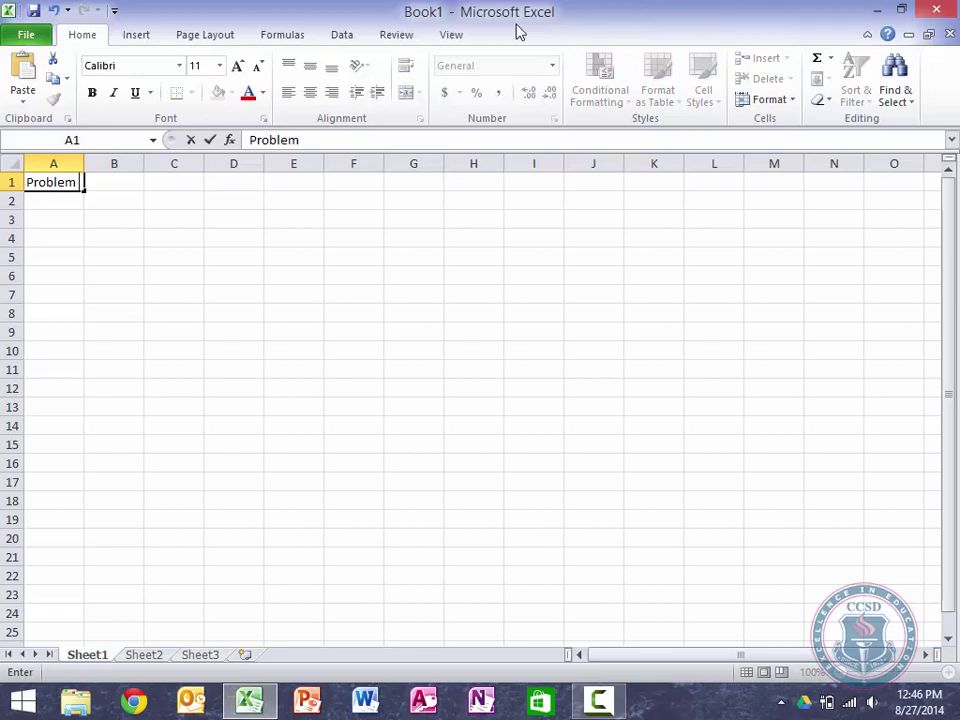
type(" 7.1B")
key("Return")
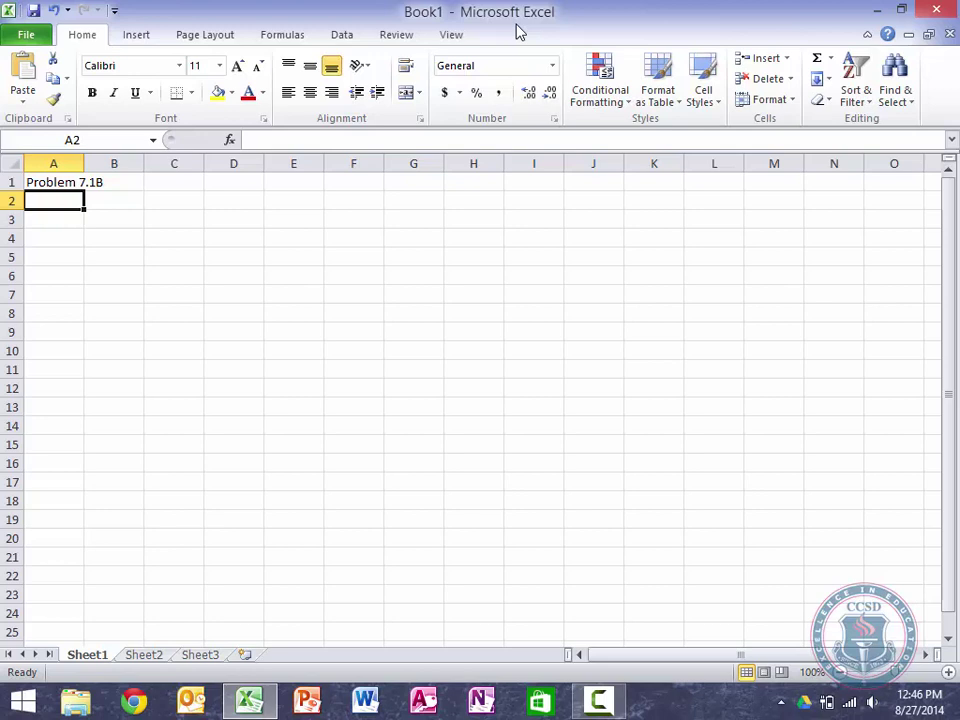
key("Return")
type("S")
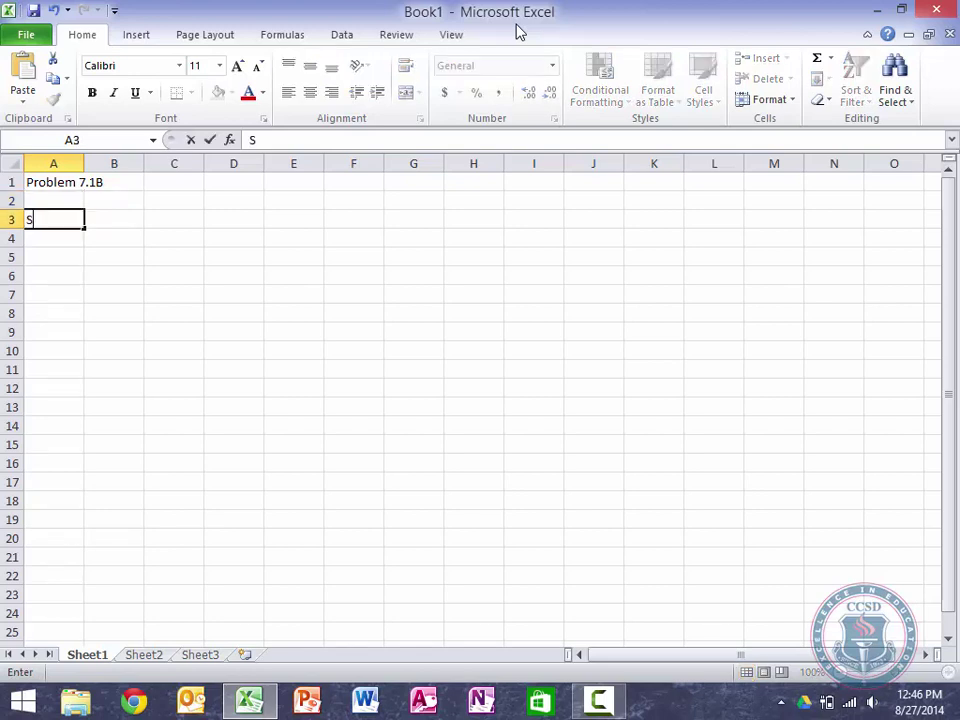
type("ales Journal")
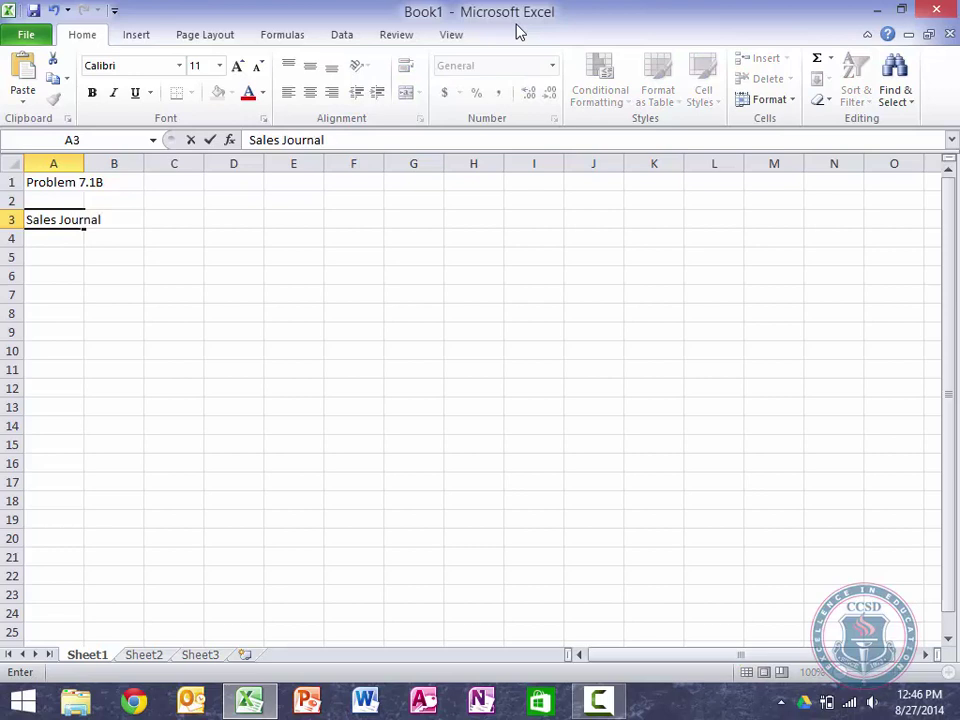
key("Return")
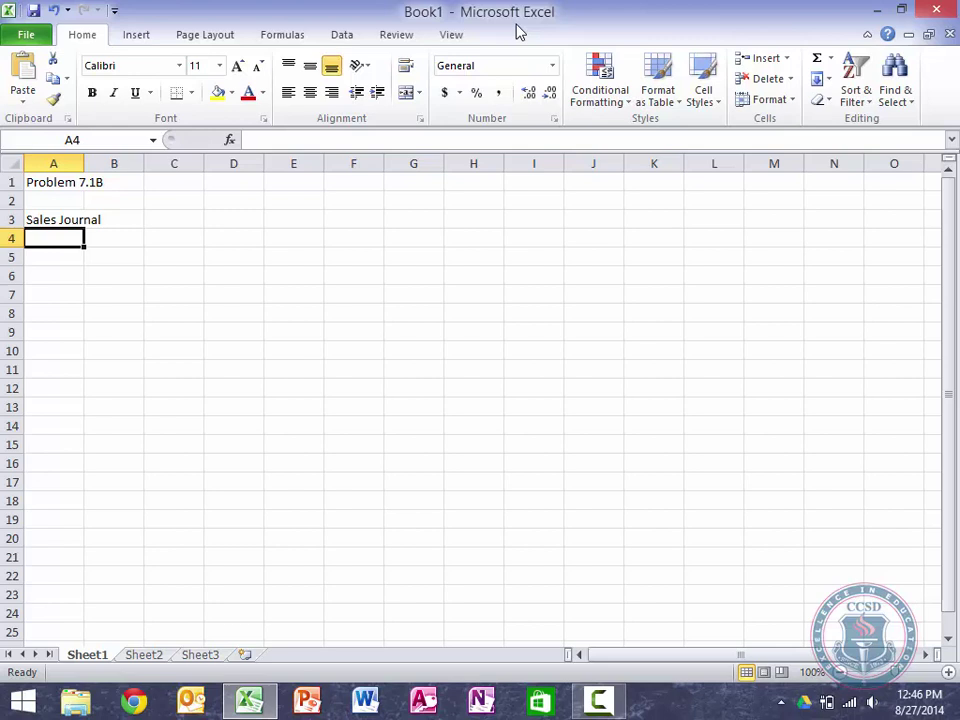
type("Page")
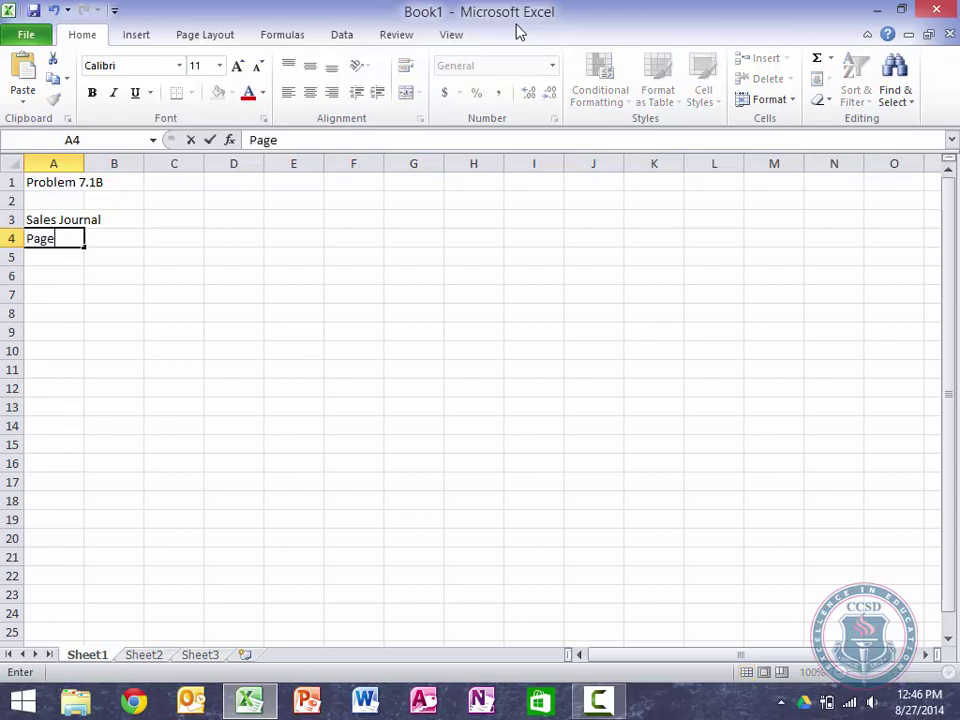
key("Tab")
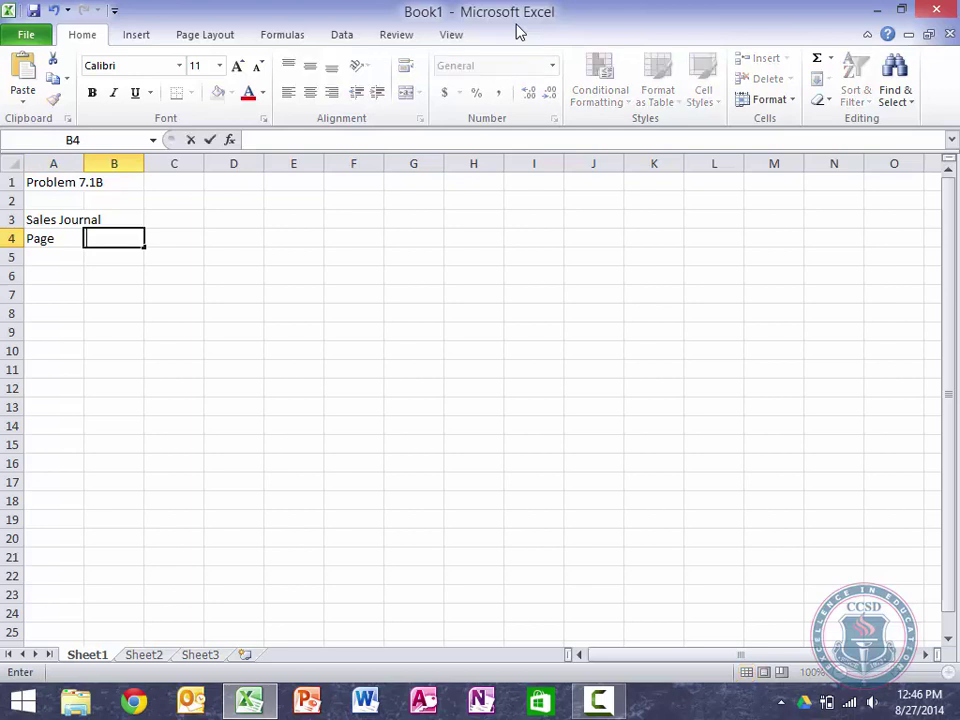
key("Left")
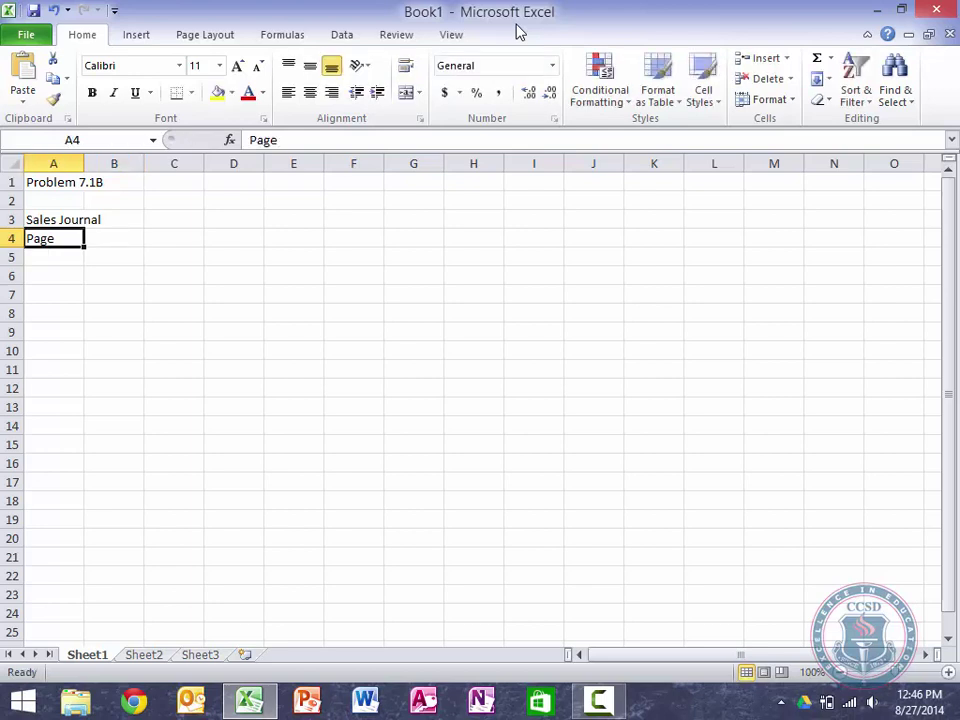
key("Down")
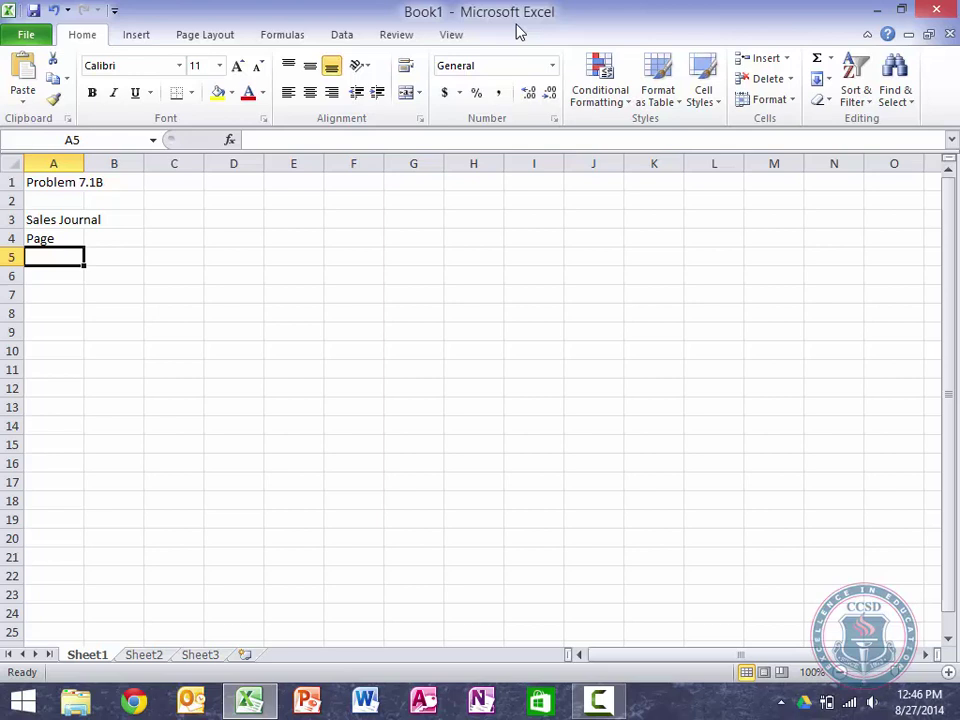
Step: Enter DATE in B5 and the three-line heading SALES SLIP NO. in C5
key("Right")
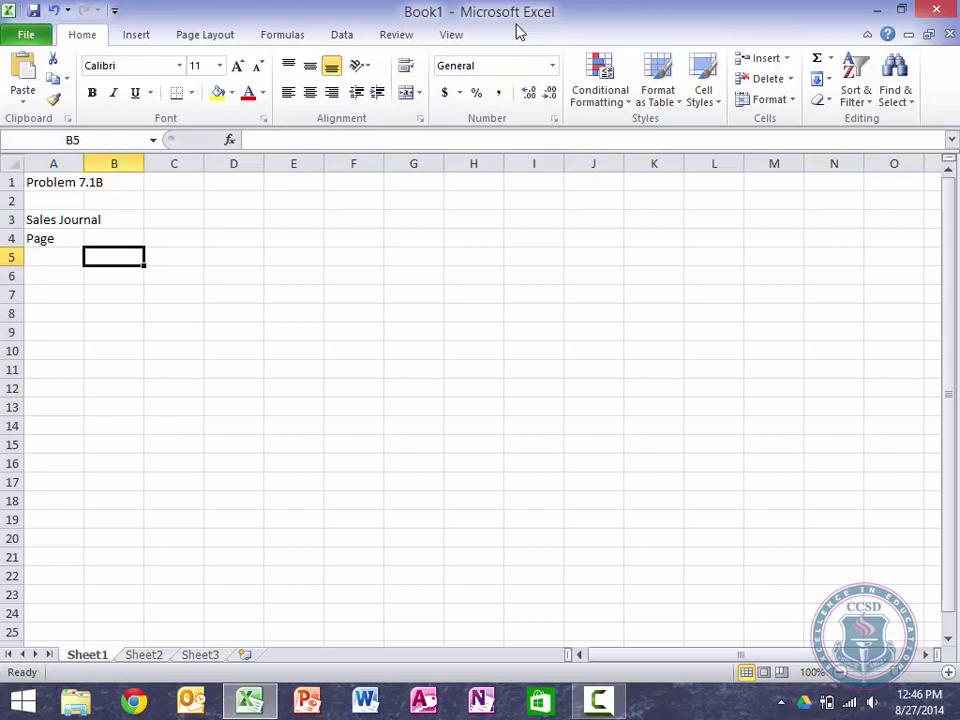
type("DATE")
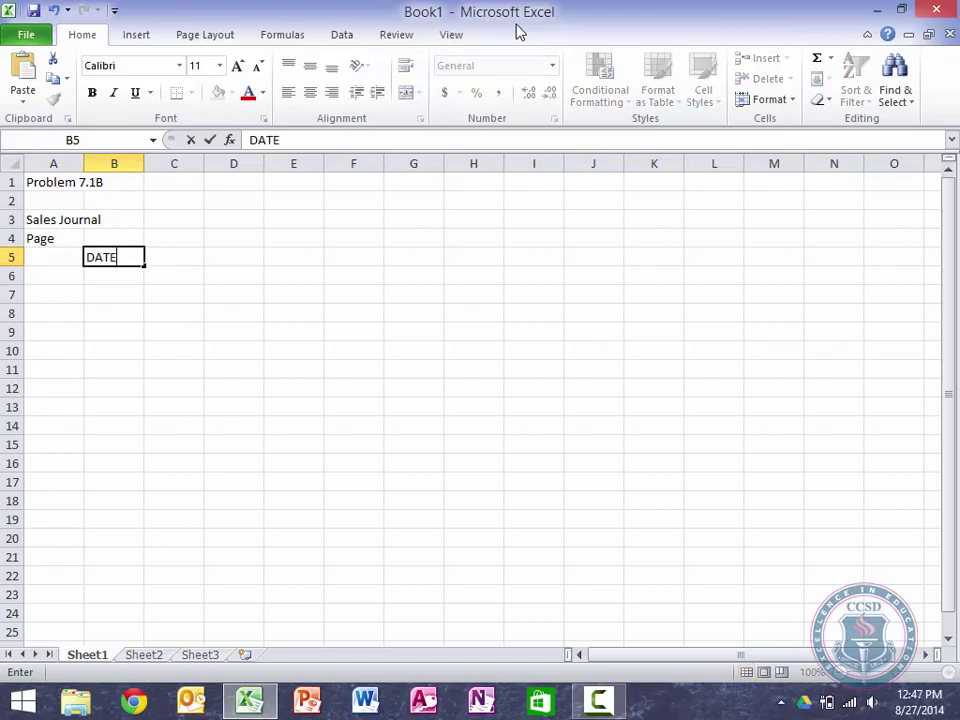
key("Right")
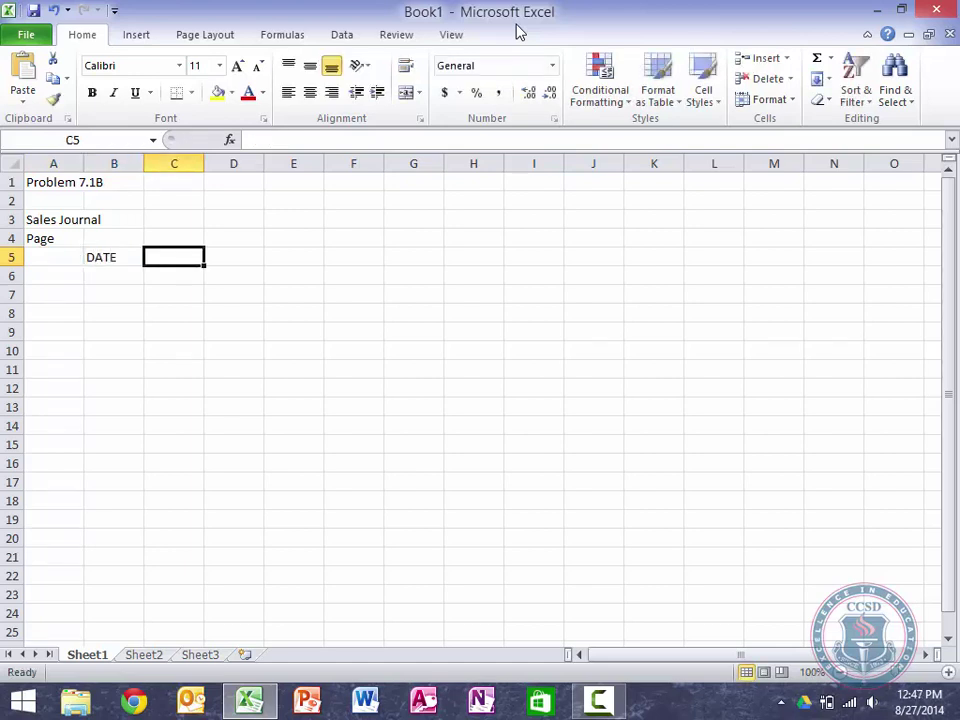
type("SALES")
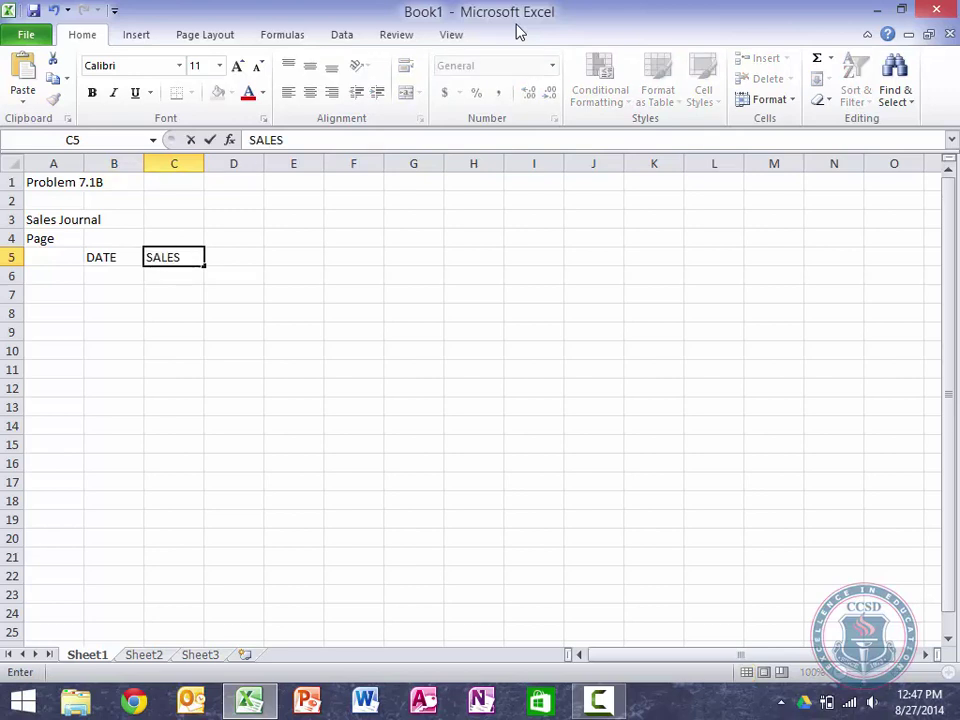
key("alt+Return")
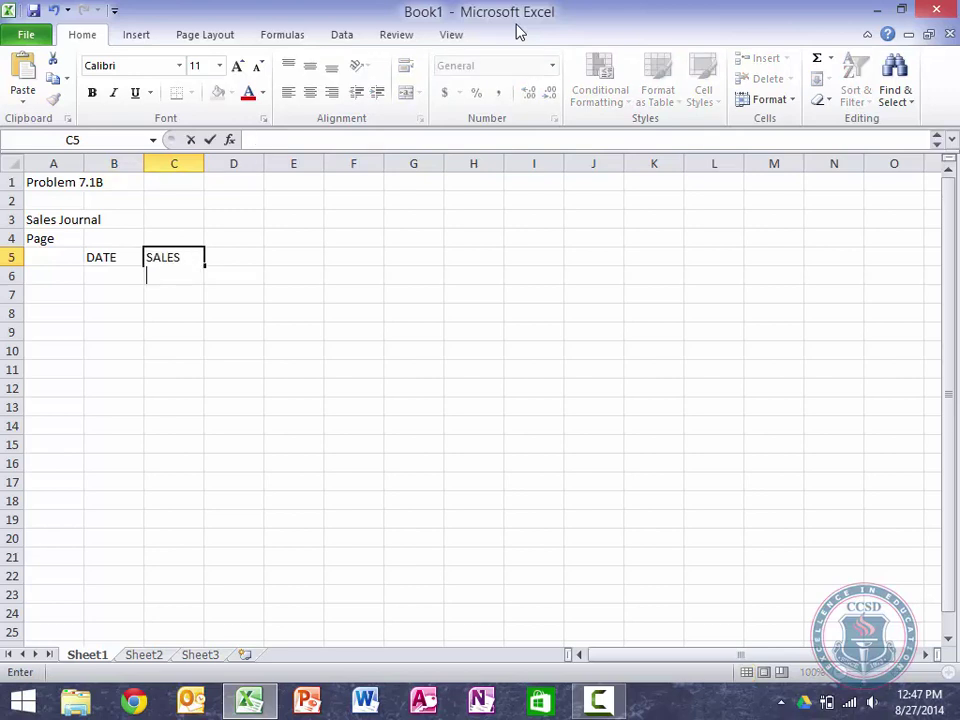
type("SLIP")
key("alt+Return")
type("NO.")
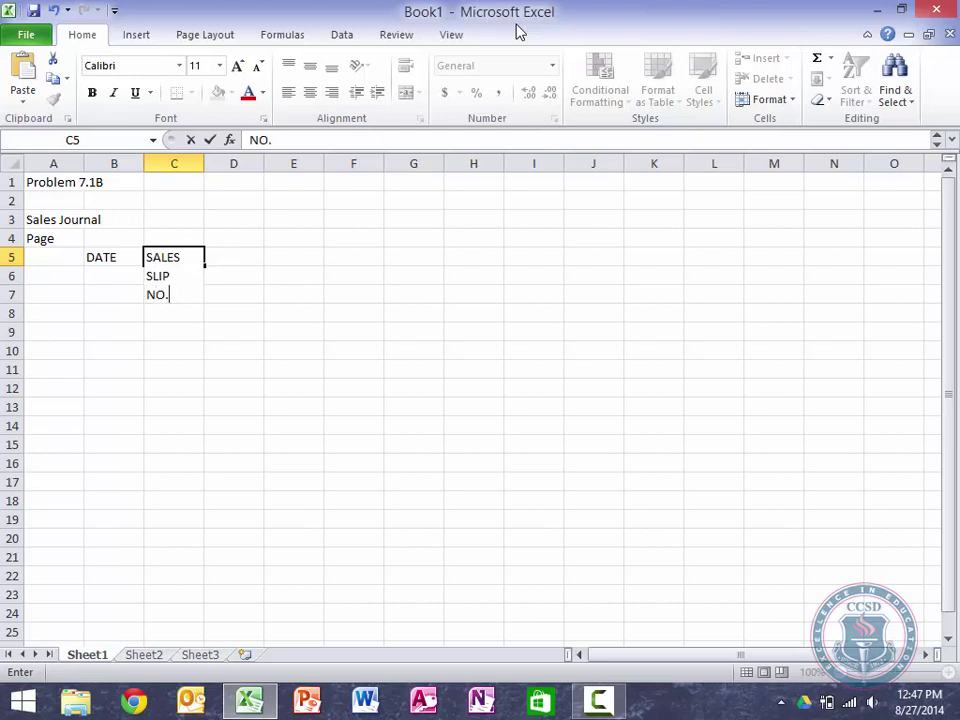
key("Tab")
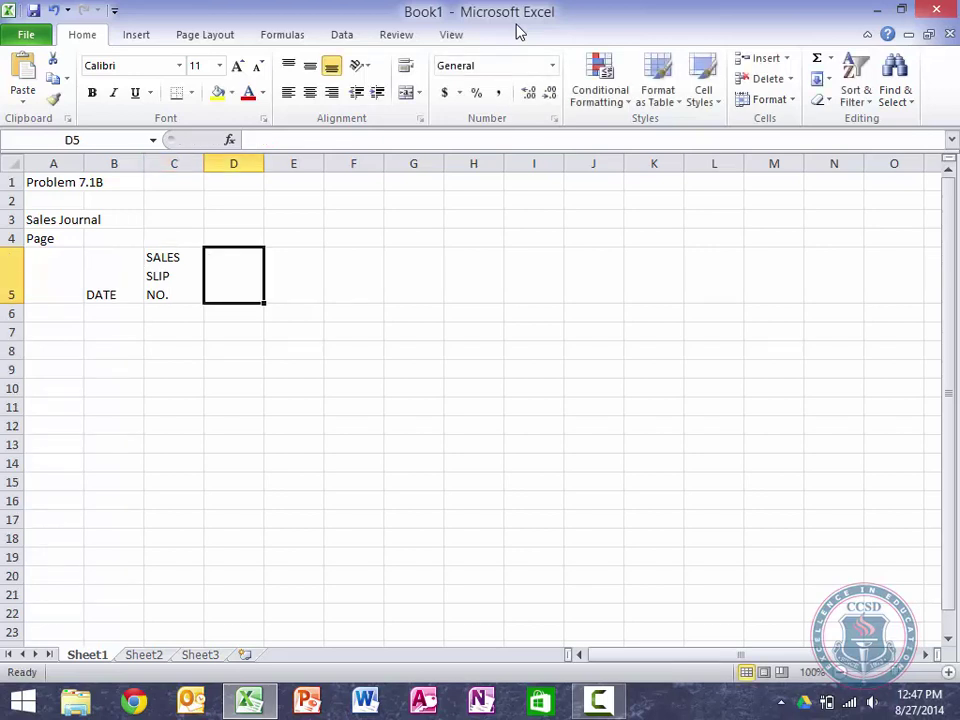
Step: Add the two-line headings CUSTOMER'S NAME in D5 and POST. REF. in E5
type("CUOMS")
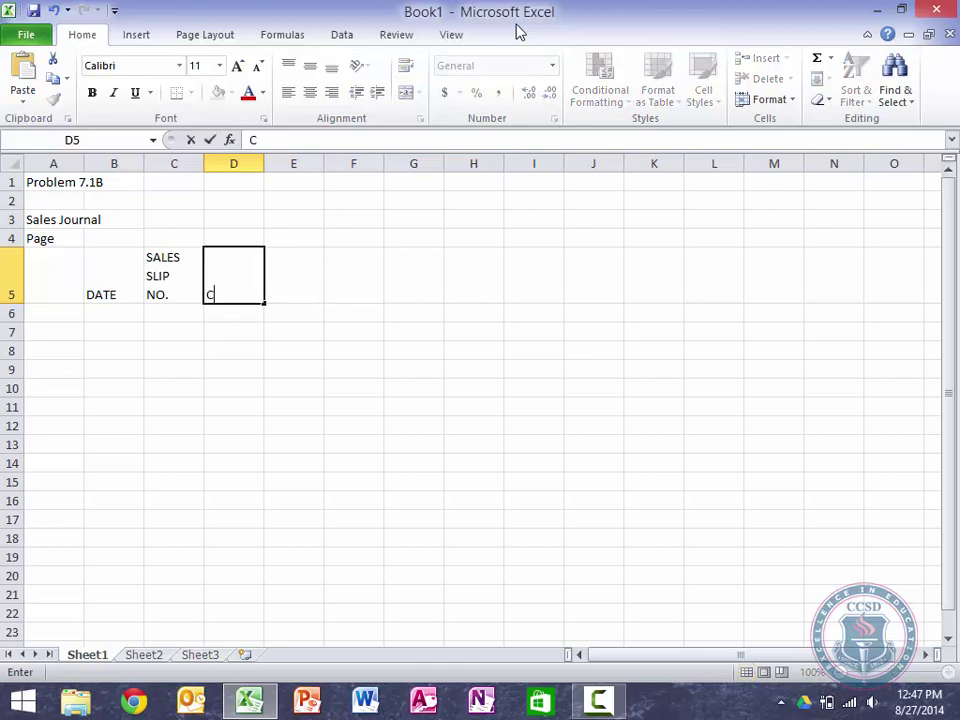
key("BackSpace")
key("BackSpace")
key("BackSpace")
type("STOMER'S")
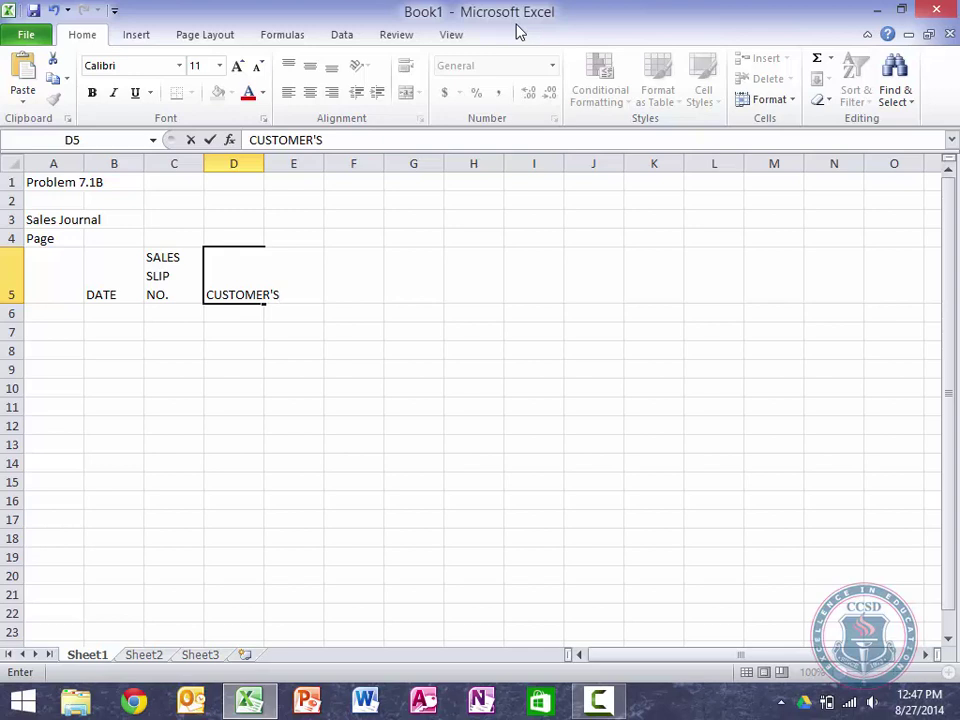
key("alt+Return")
type("NAME")
key("Tab")
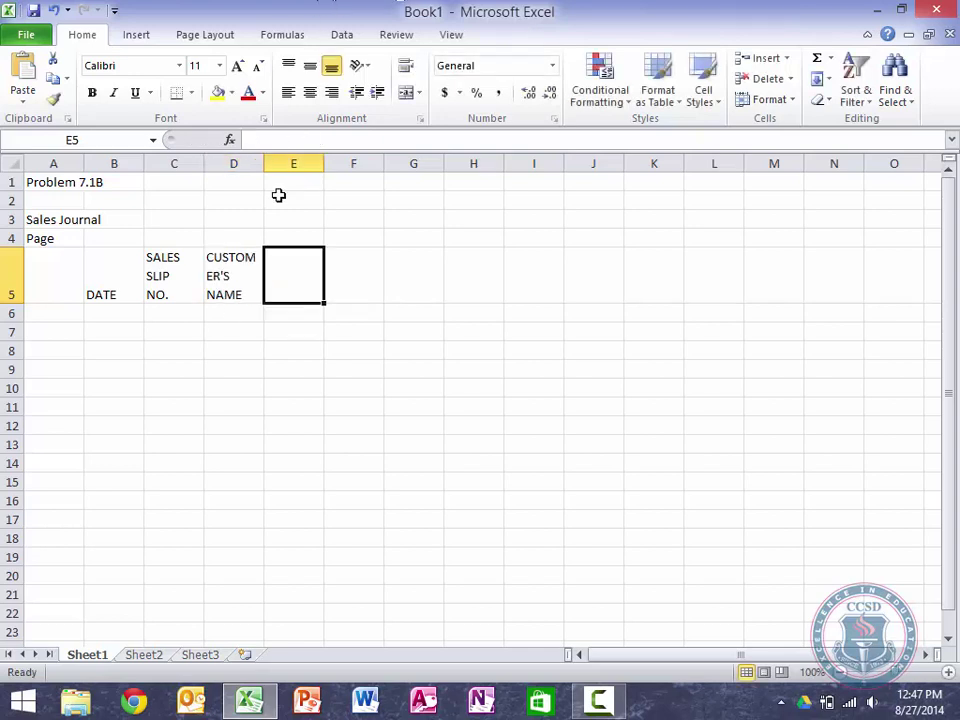
type("POST.")
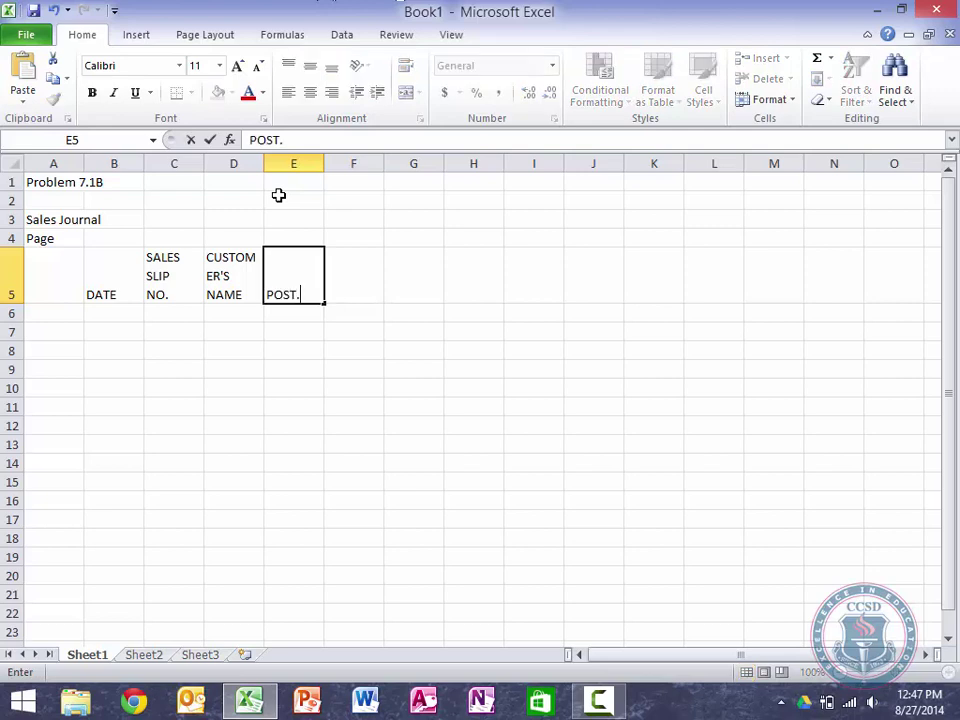
key("alt+Return")
type("REF.")
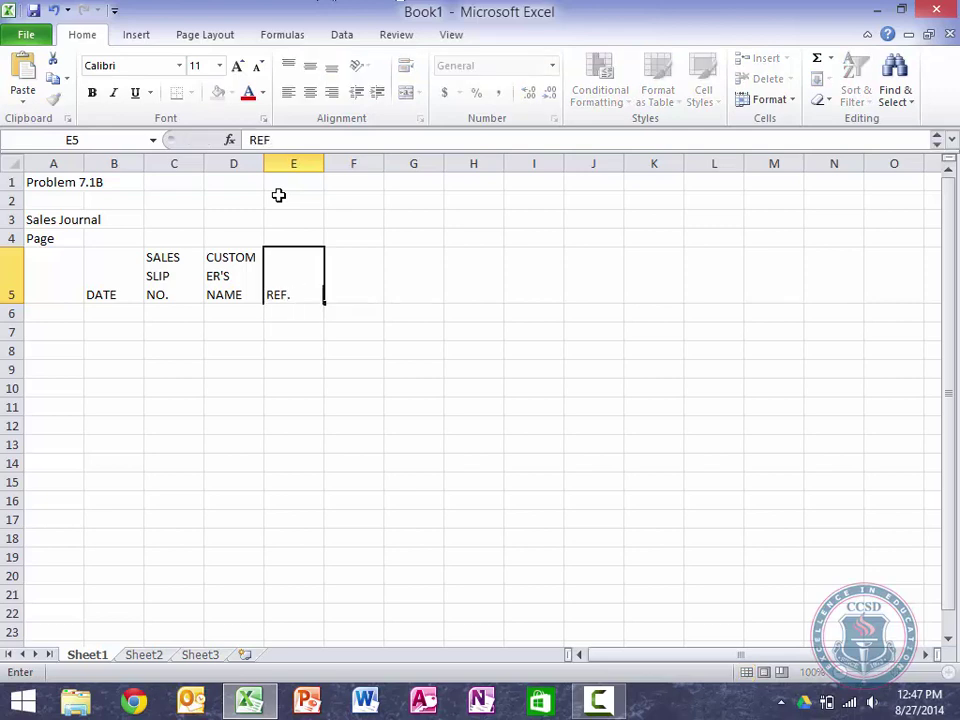
key("Tab")
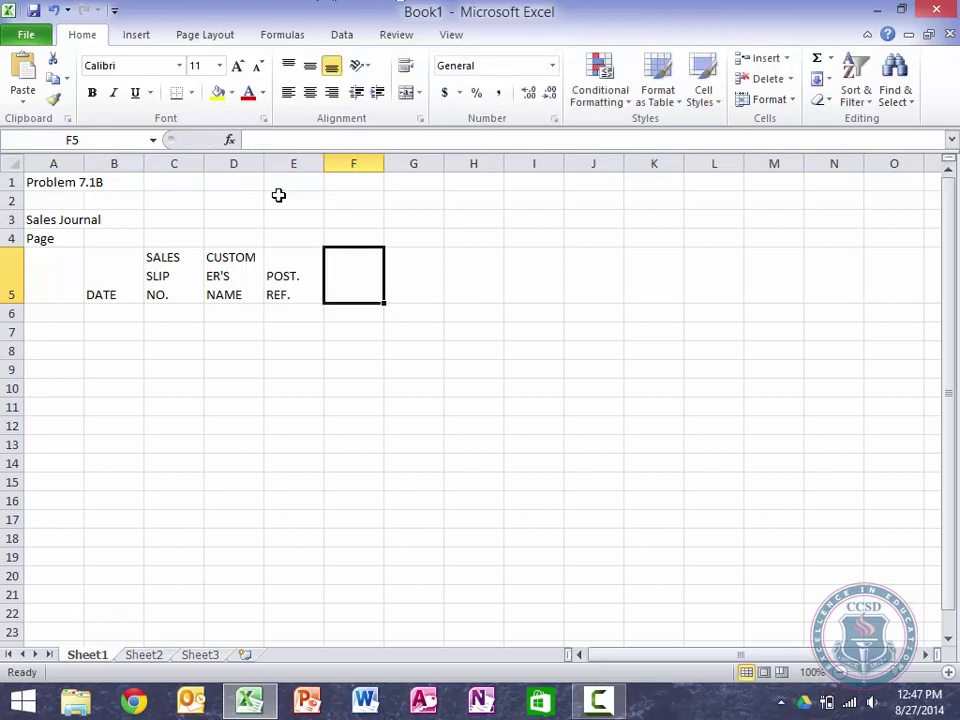
Step: Enter the three-line heading ACCOUNTS RECEIVABLE DEBIT in F5
type("ACCOUNTS")
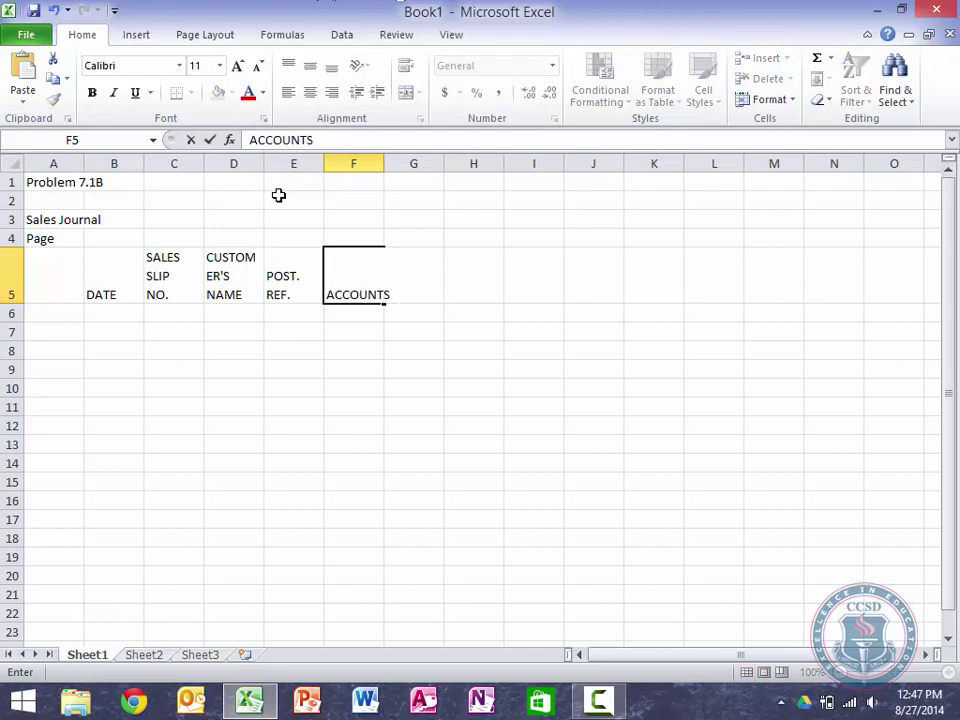
key("alt+Return")
type("RECE")
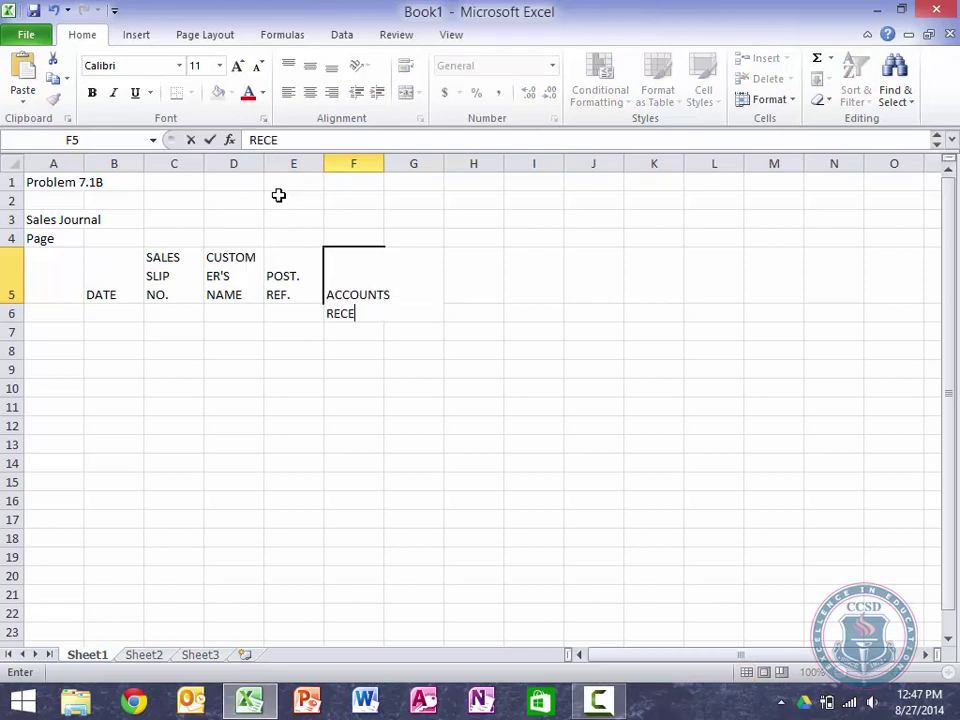
type("IVABLE")
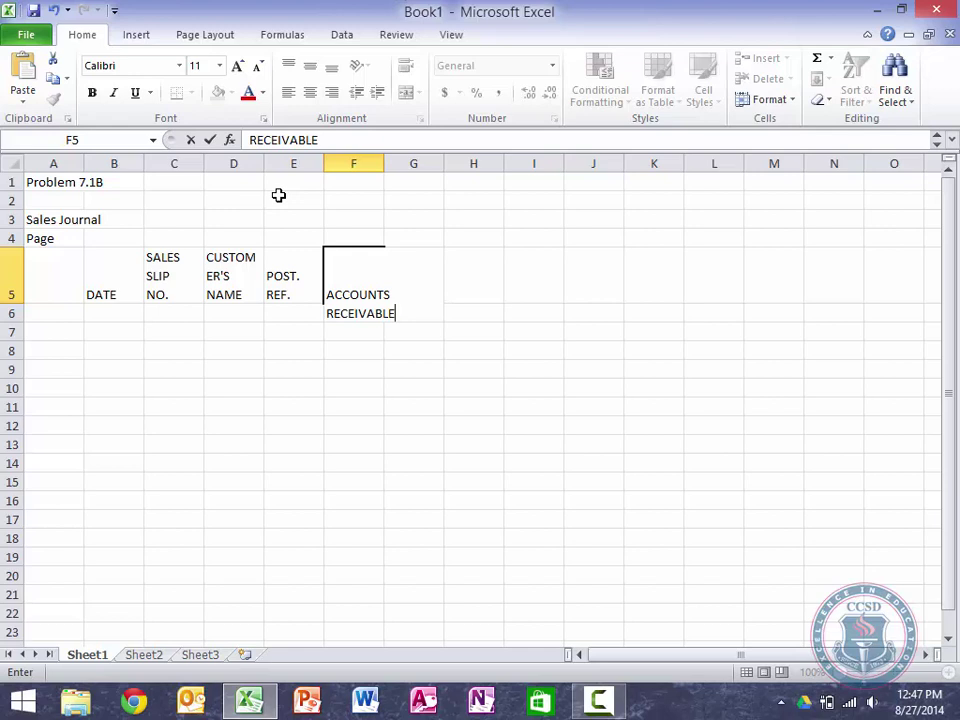
key("alt+Return")
type("DEBIT")
key("Tab")
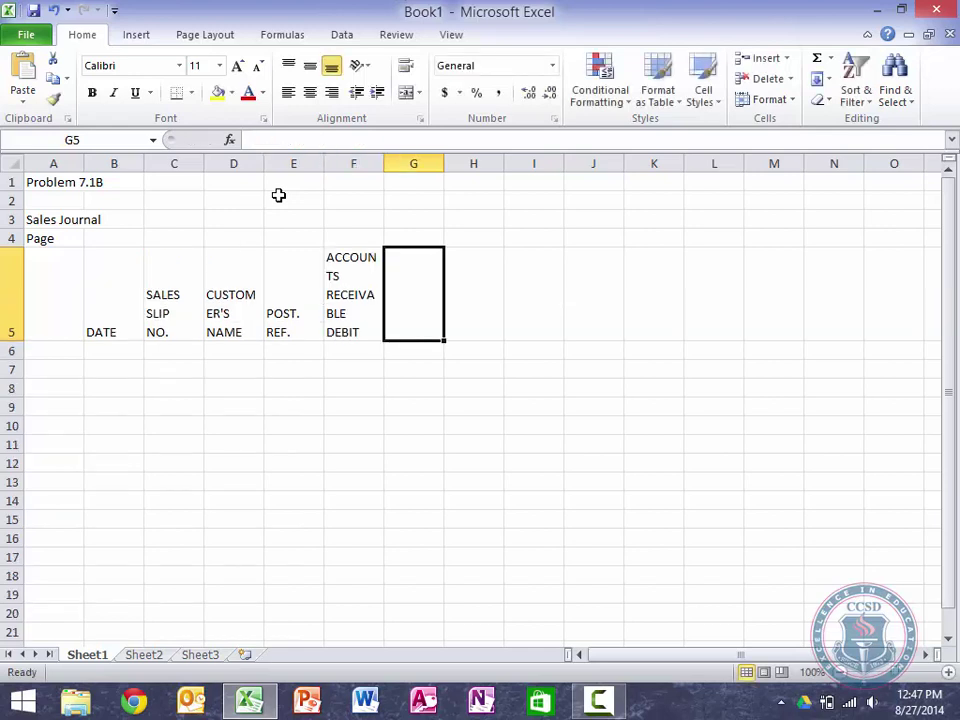
Step: Add SALES TAX PAYABLE CREDIT in G5 and SALES CREDIT in H5
type("SALES TAX")
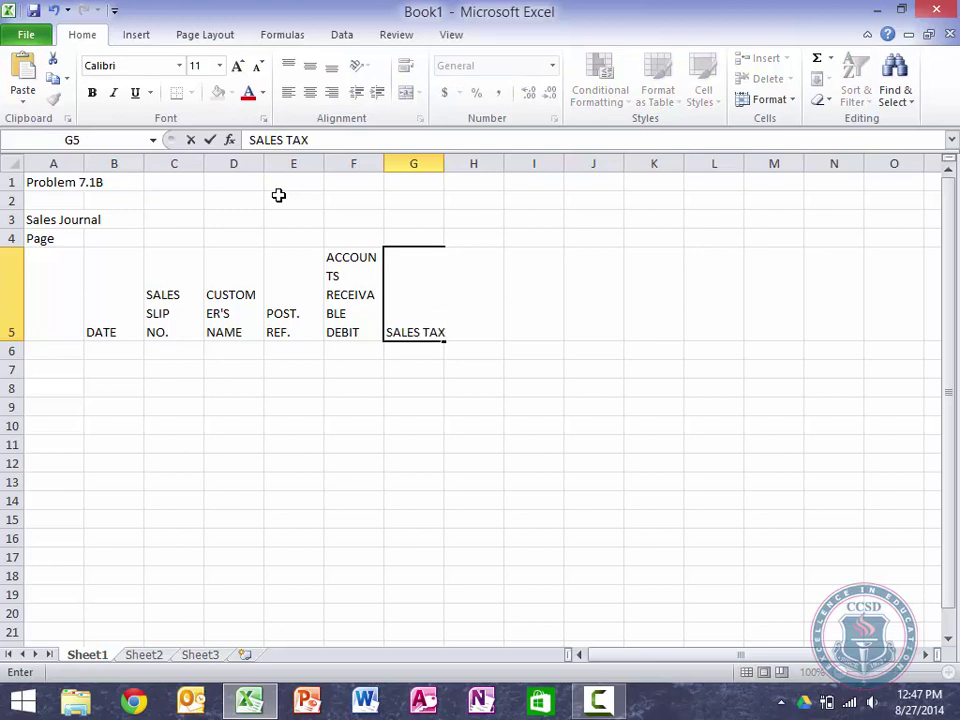
key("alt+Return")
type("PAYABLE")
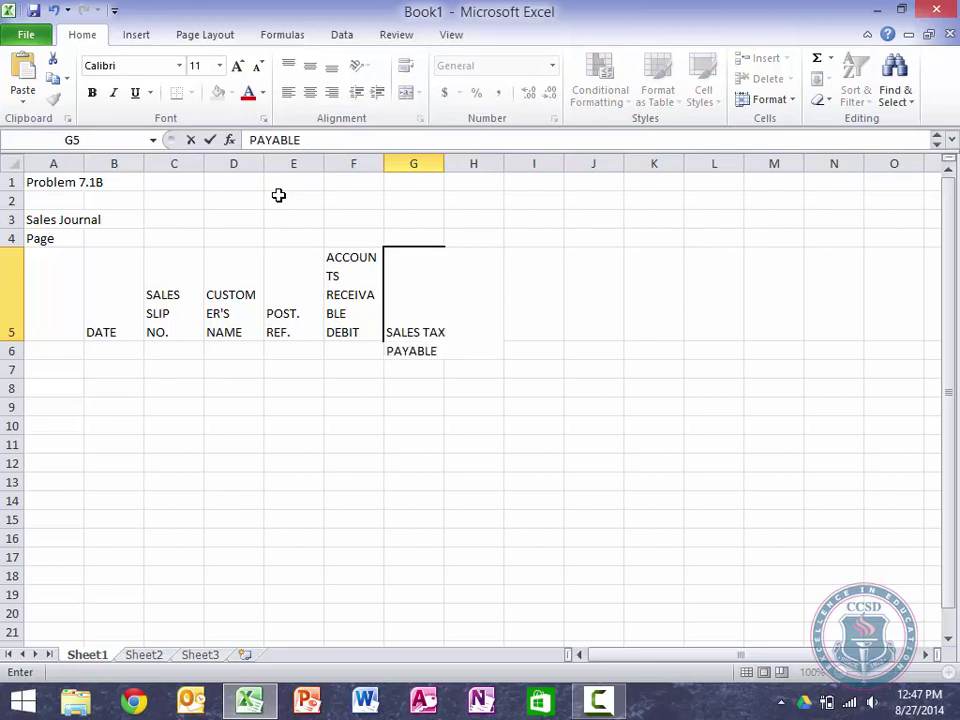
key("alt+Return")
type("CREDIT")
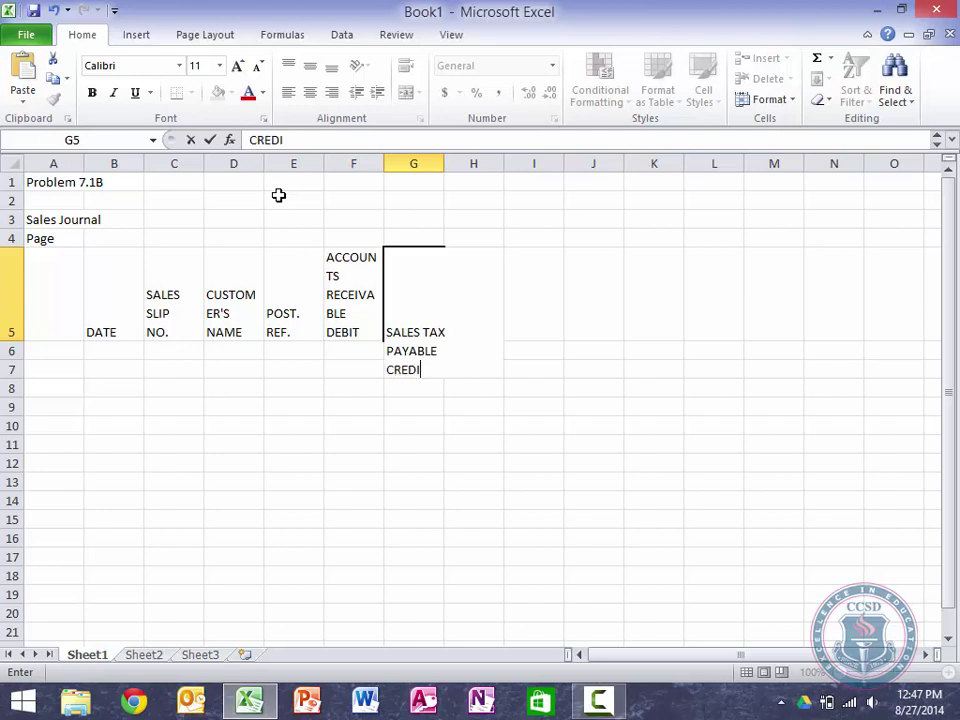
key("Tab")
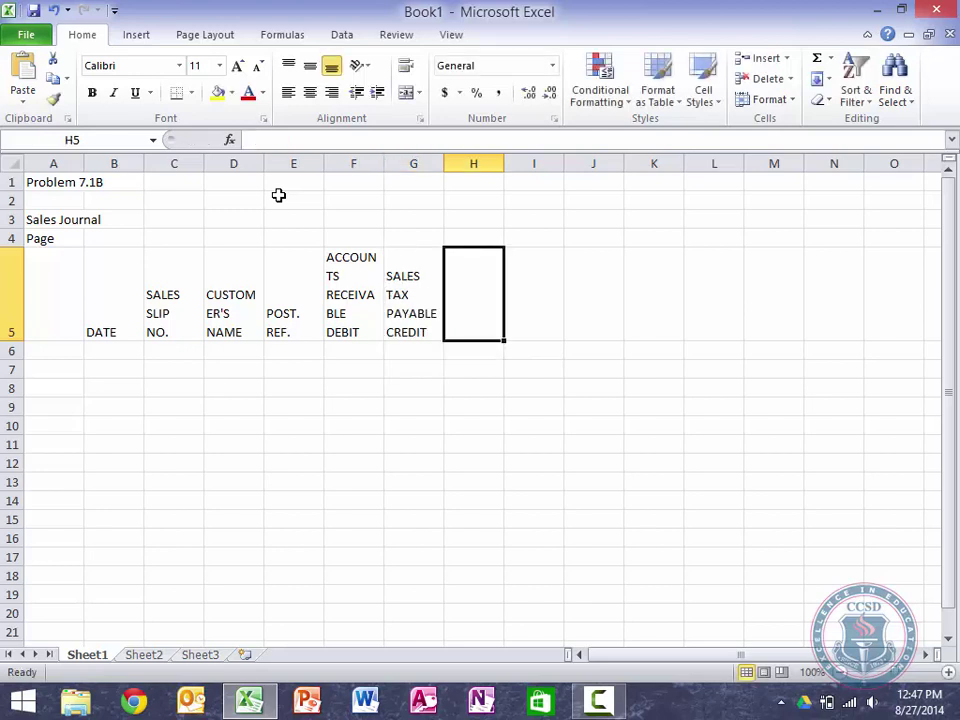
type("SALES")
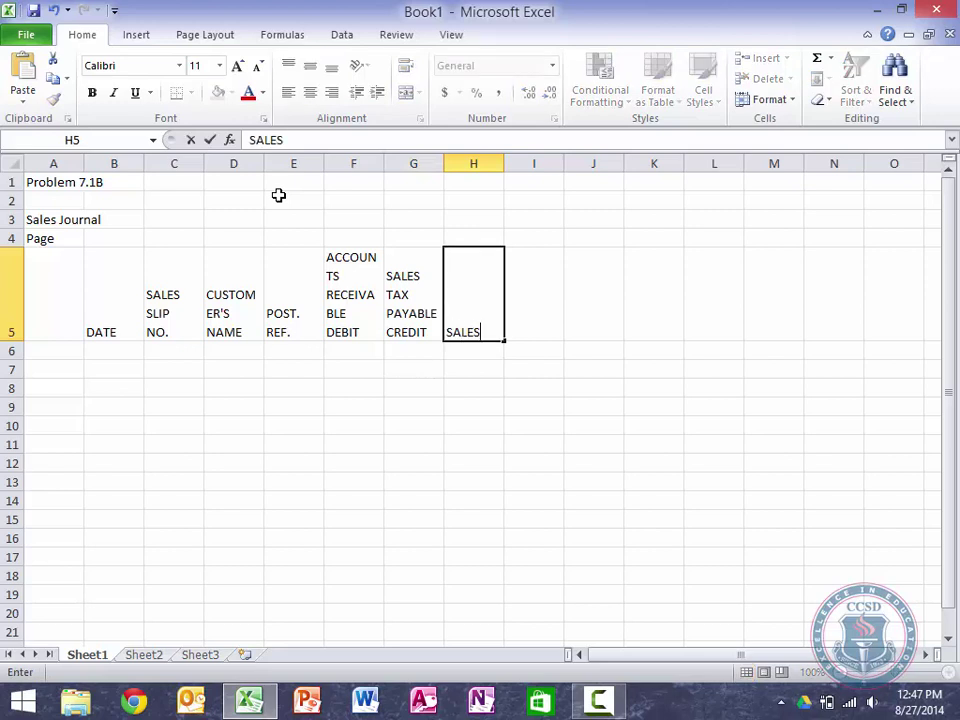
key("alt+Return")
type("CREDIT")
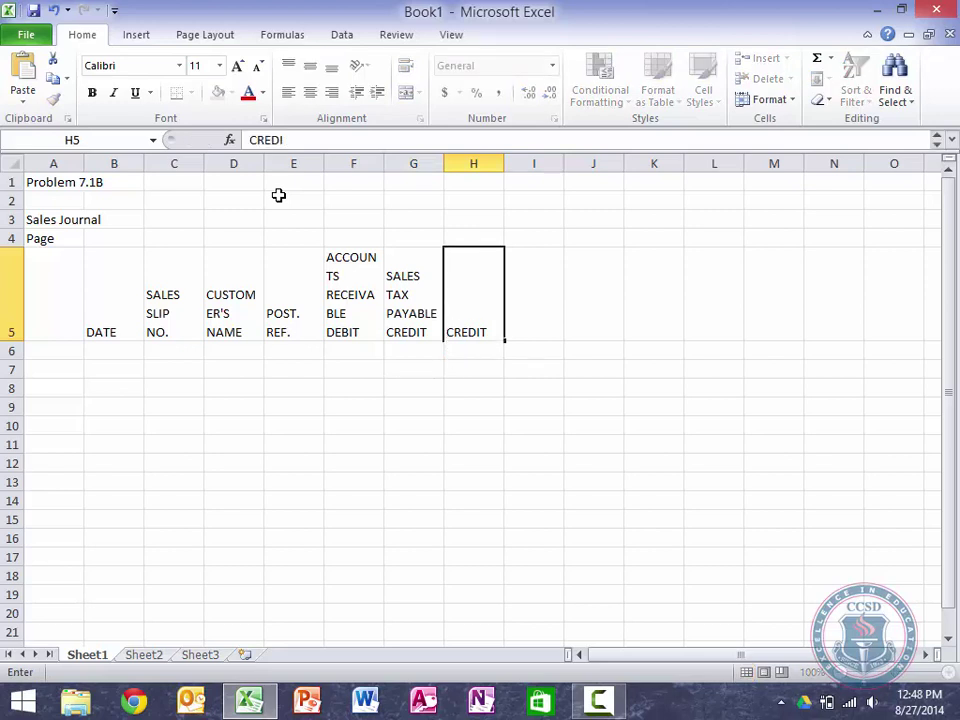
key("Return")
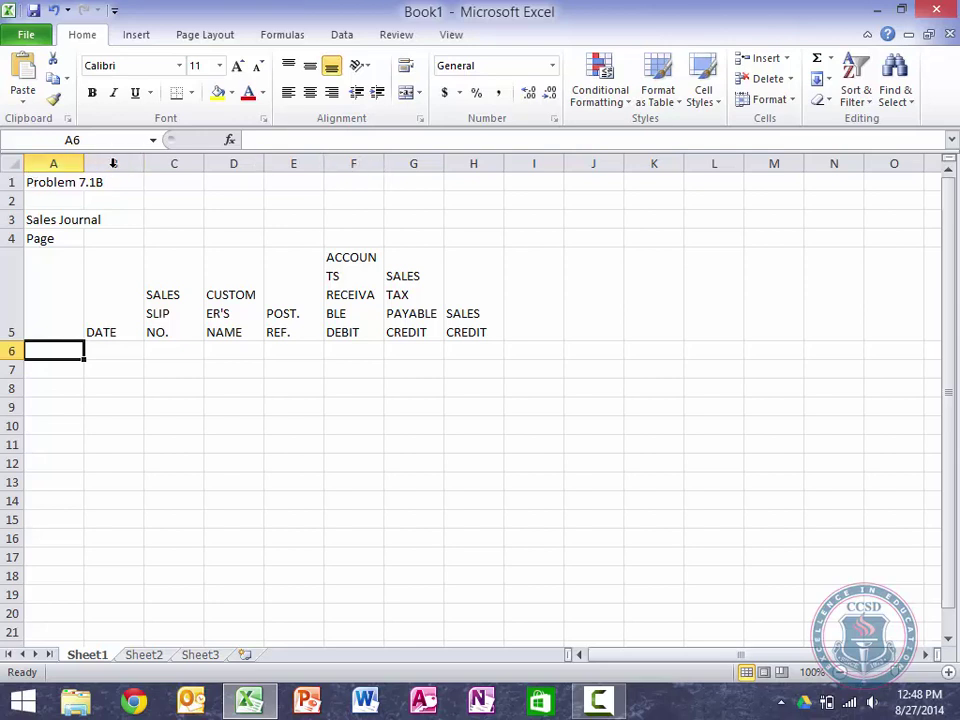
Step: AutoFit the widths of columns B through H
left_click_drag(113, 163, 467, 176)
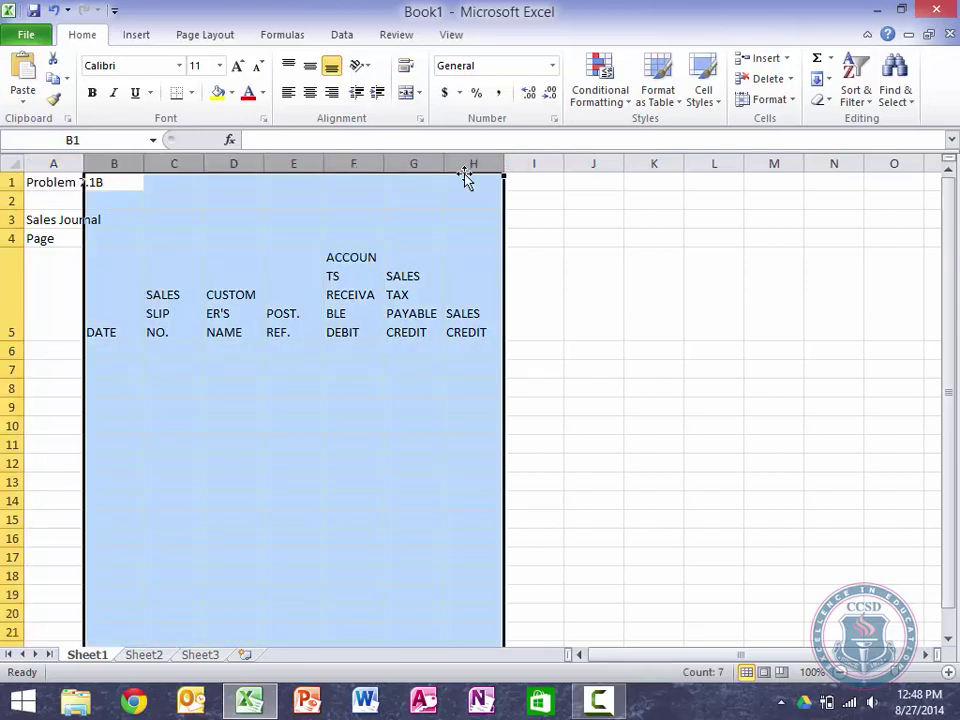
double_click(439, 162)
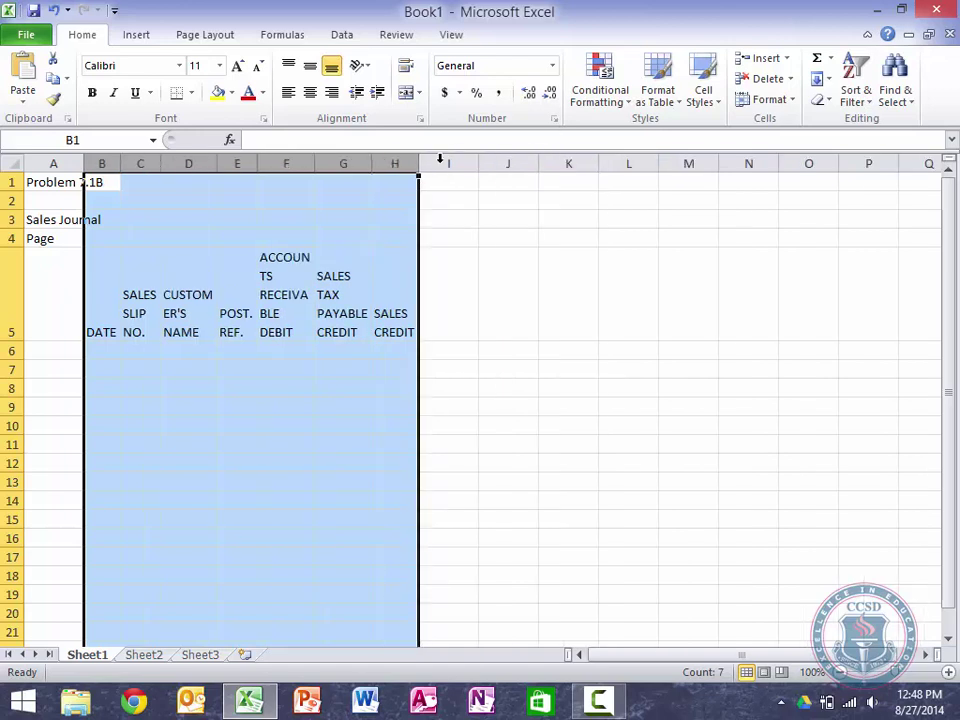
left_click(189, 217)
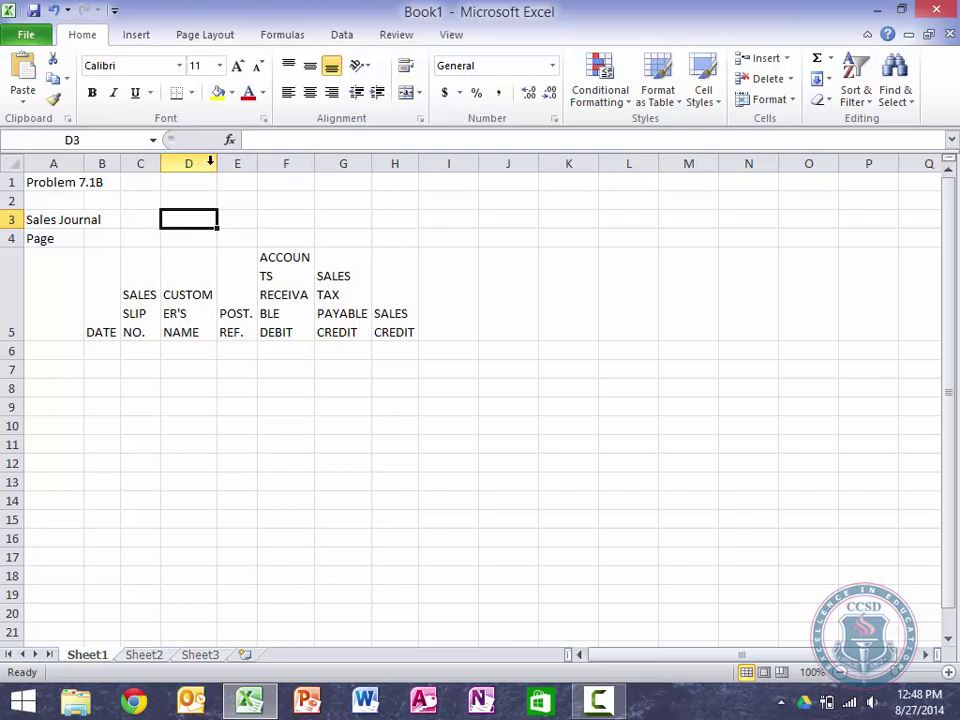
Step: Widen columns D and F for their headings and shorten row 5
left_click_drag(217, 163, 251, 165)
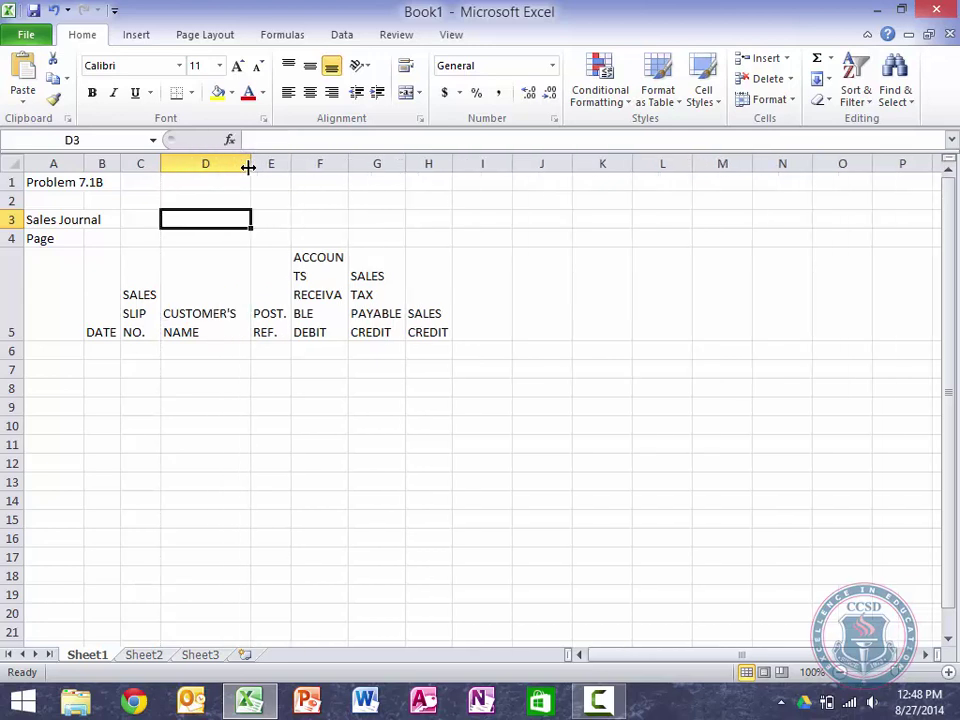
left_click_drag(351, 162, 450, 163)
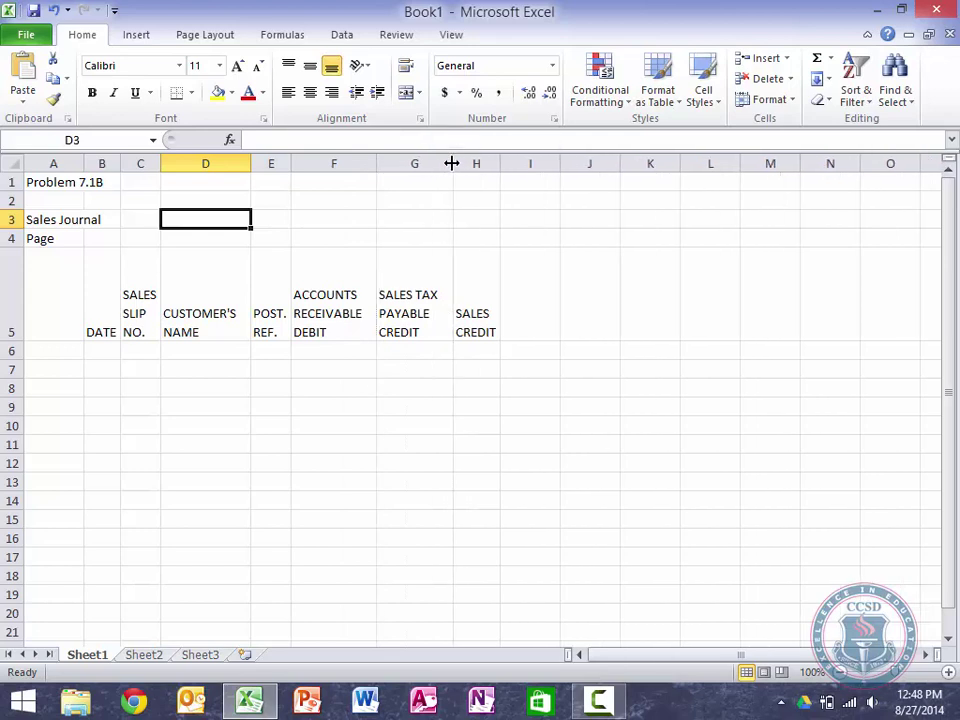
left_click(240, 424)
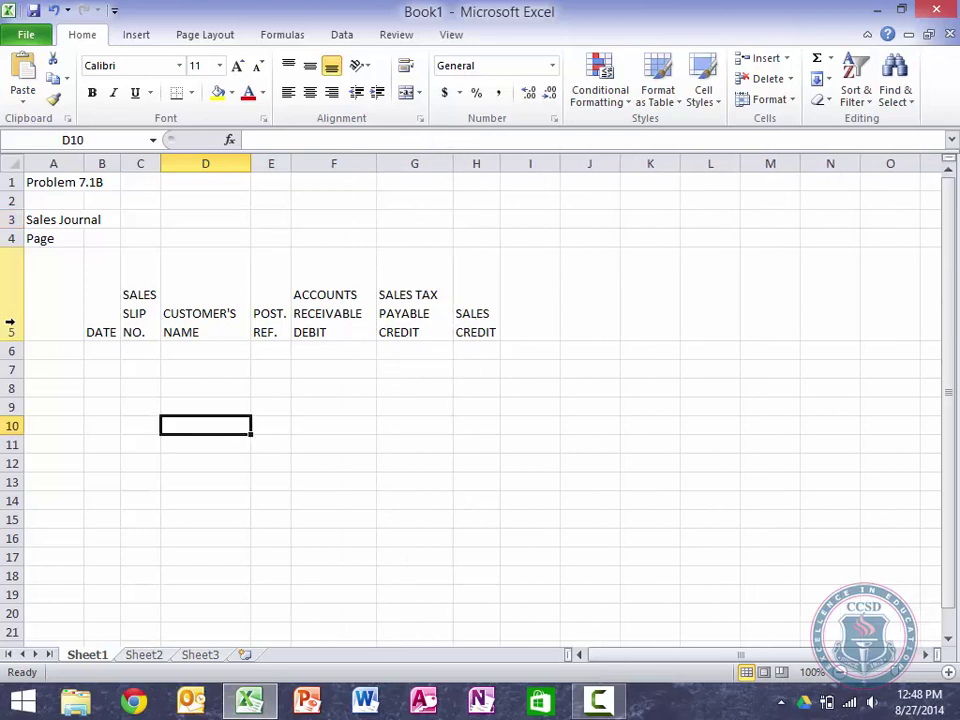
left_click_drag(12, 340, 12, 303)
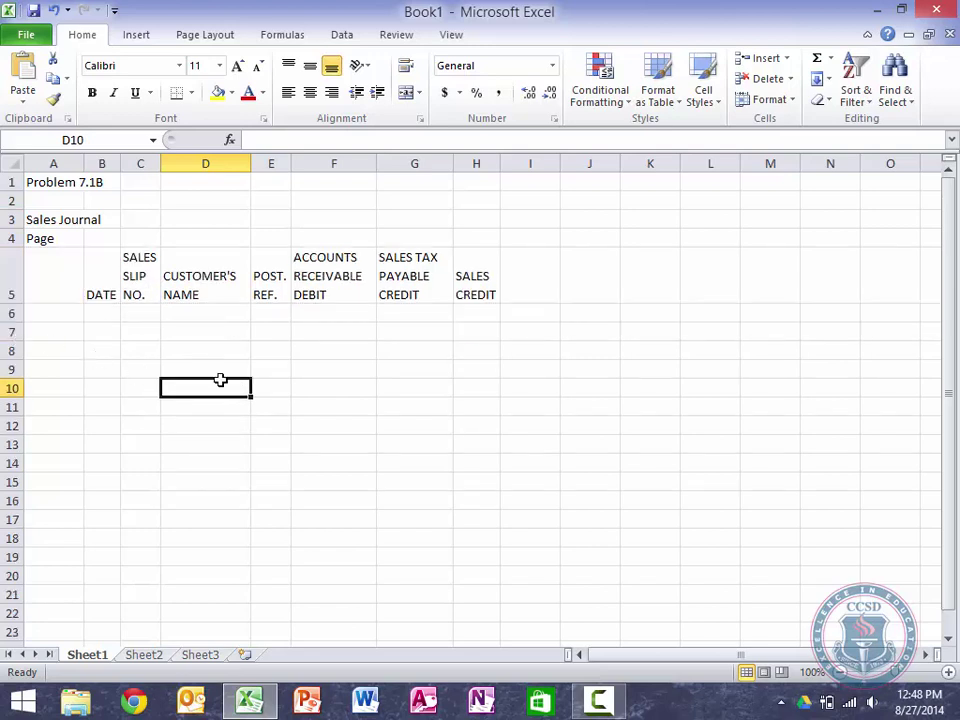
left_click(352, 335)
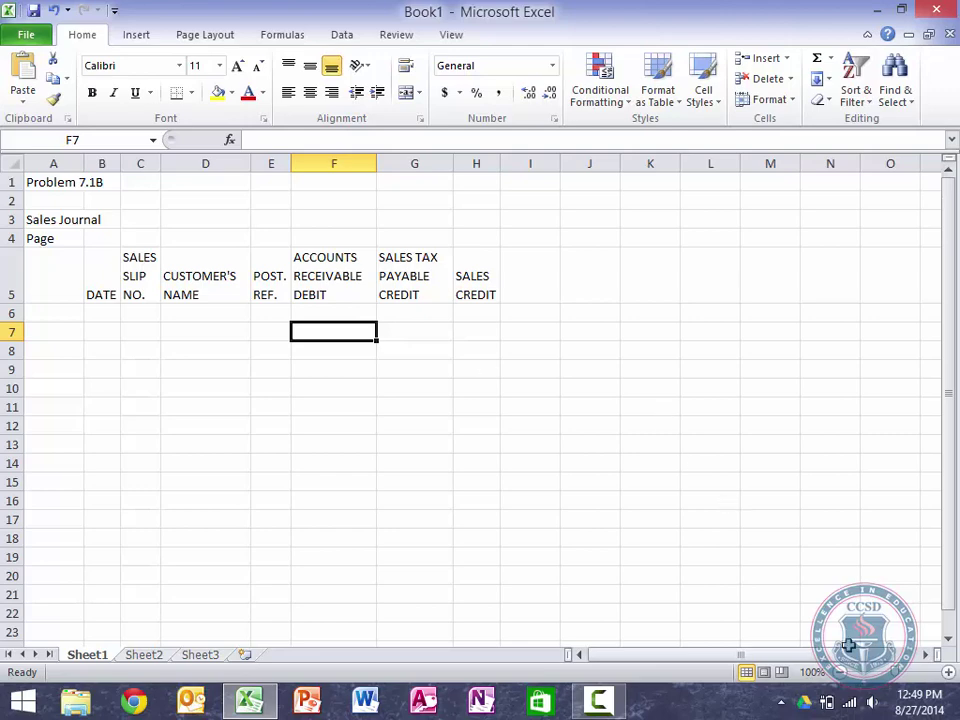
Step: Zoom the sheet view to 150%
left_click(949, 673)
left_click(949, 673)
left_click(949, 673)
left_click(949, 673)
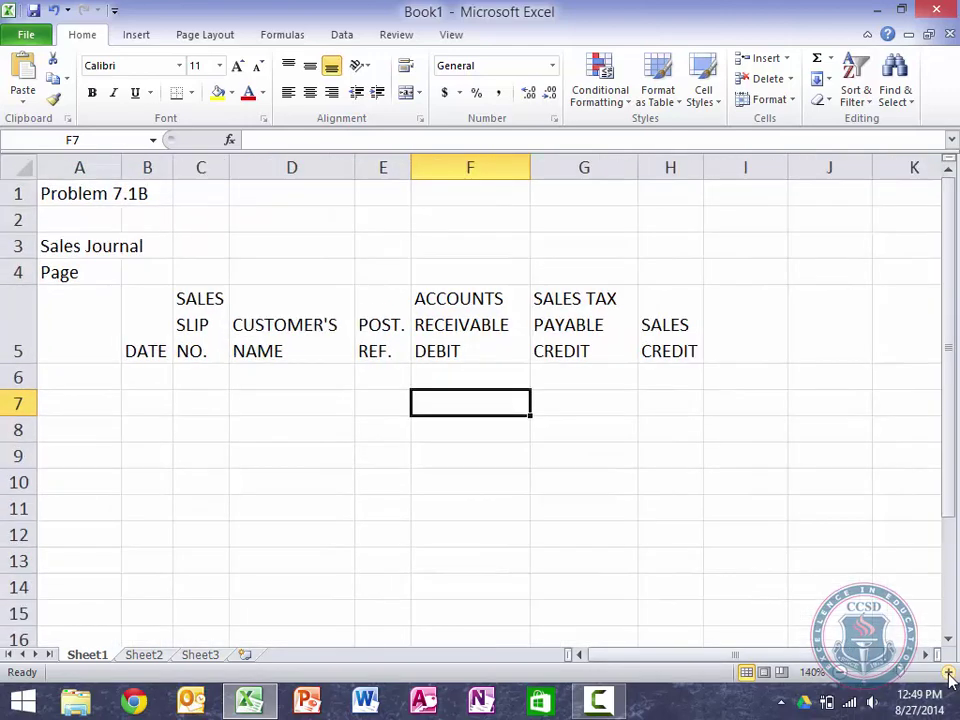
left_click(949, 673)
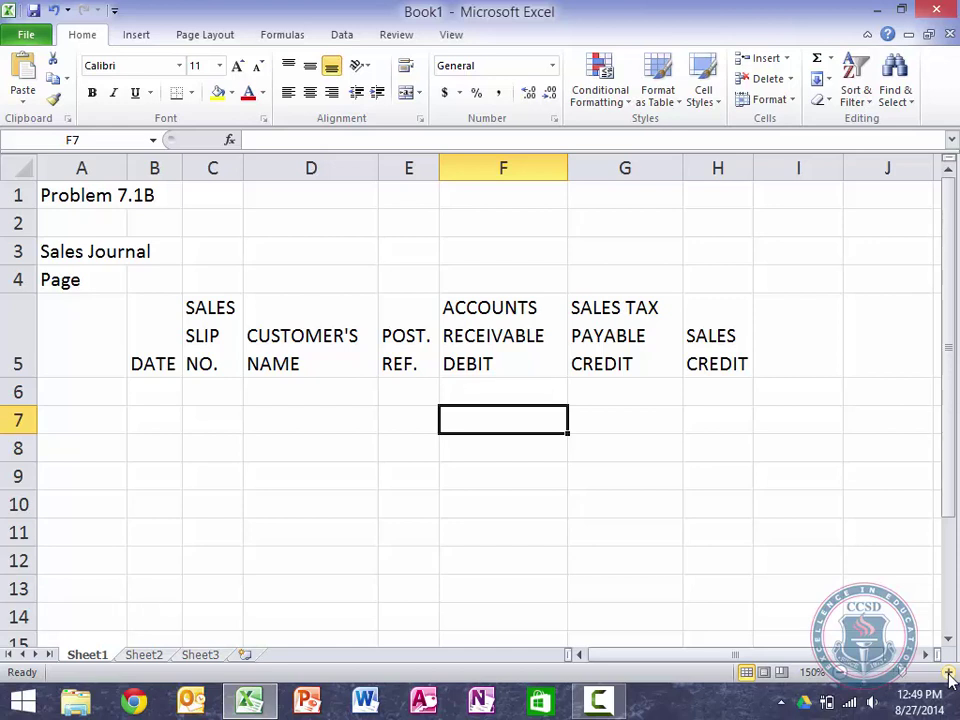
Step: Move among the heading and first entry rows, ending in cell A6
key("Left")
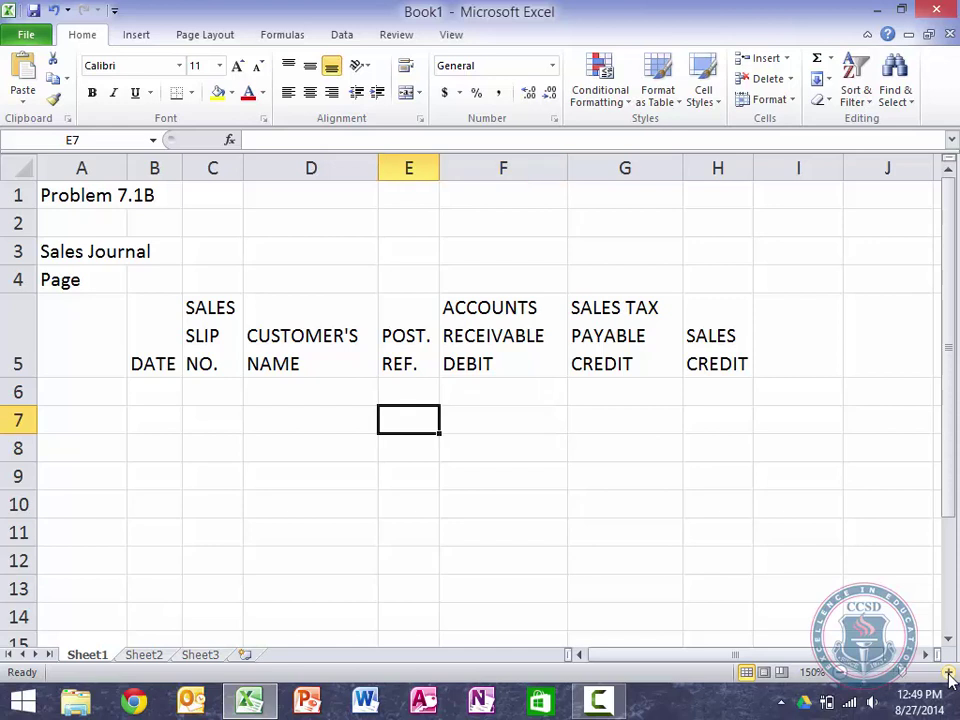
key("Left")
key("Up")
key("Left")
key("Left")
key("Left")
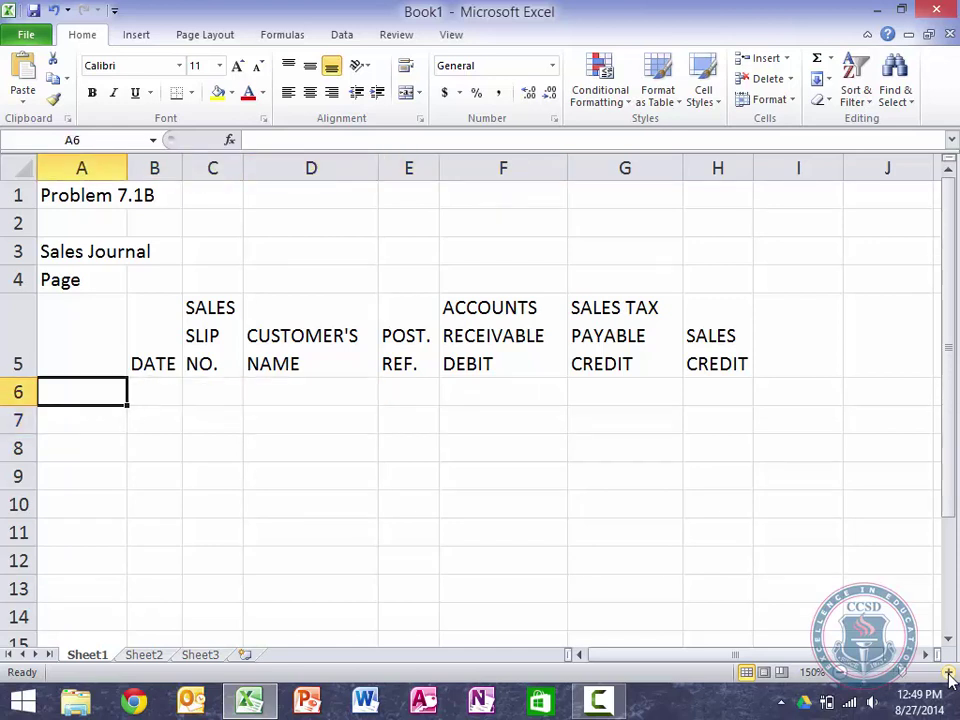
key("Right")
key("Down")
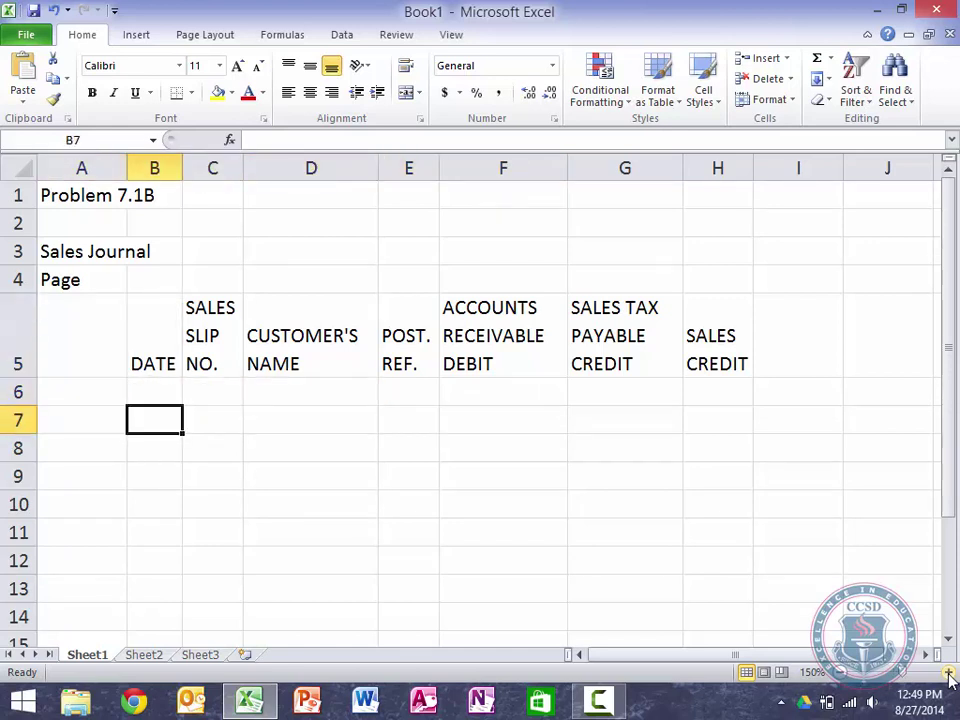
key("Left")
key("Up")
key("Up")
key("Up")
key("Down")
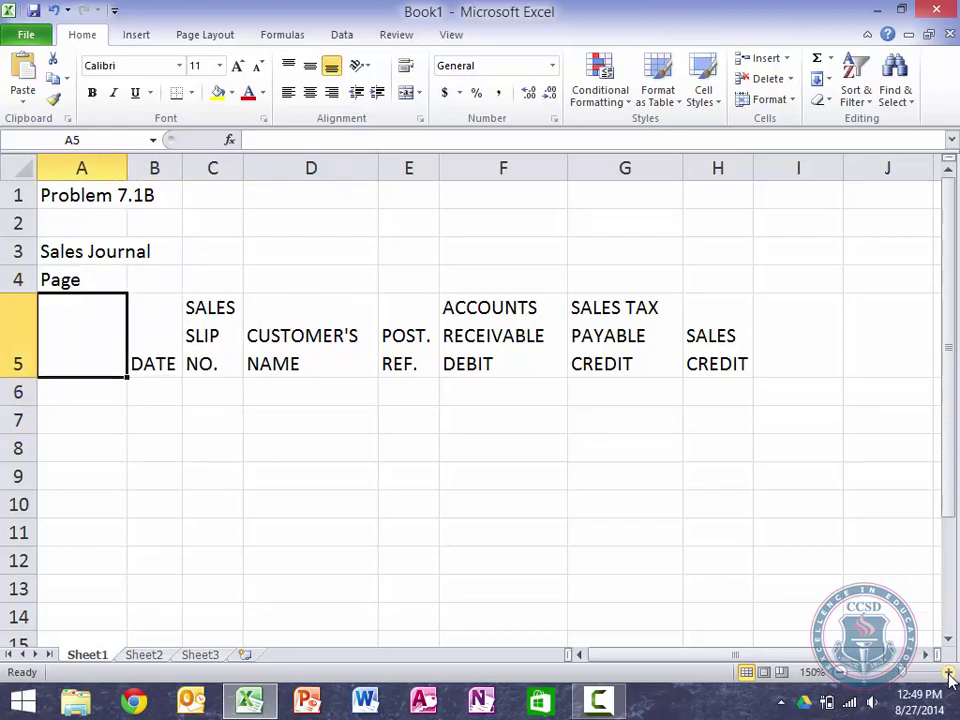
key("Right")
key("Left")
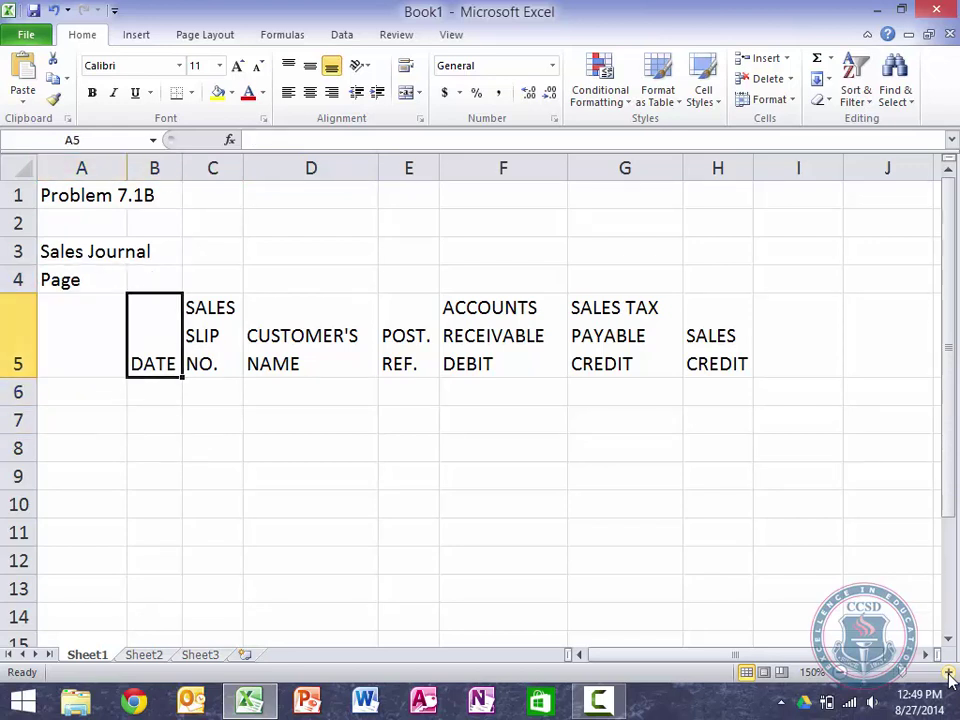
key("Down")
key("Right")
key("Left")
key("Up")
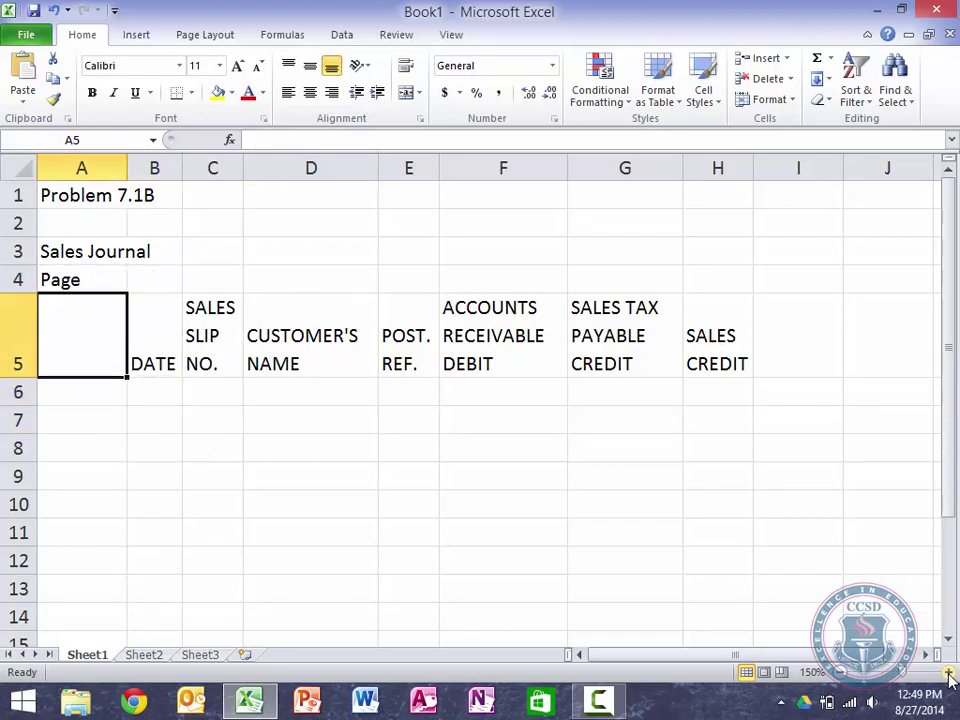
key("Down")
key("Right")
key("Left")
key("Up")
key("Down")
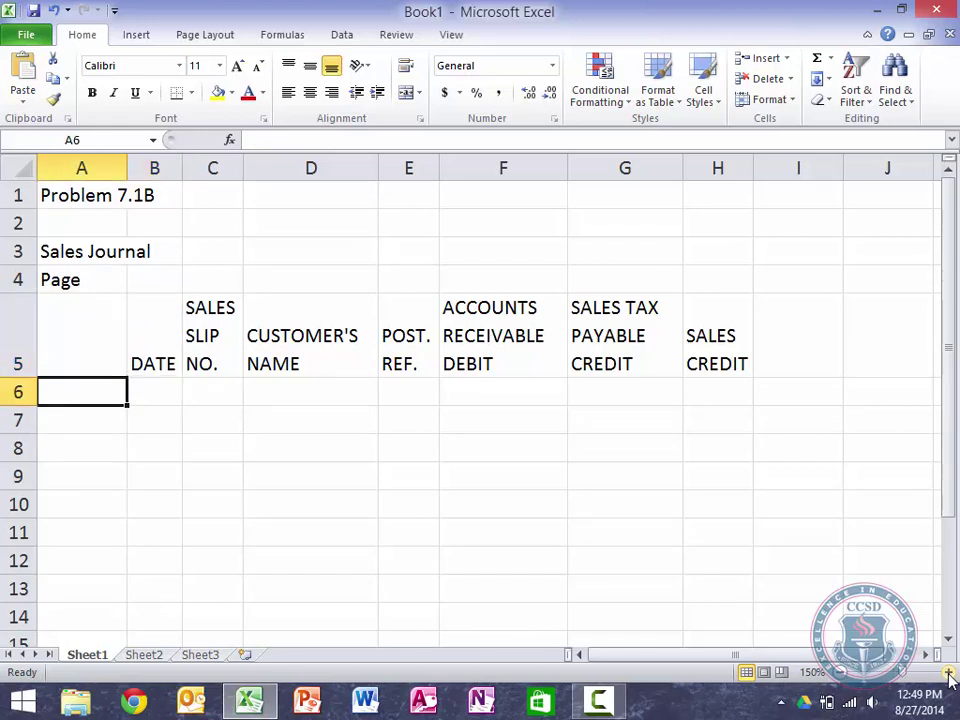
key("Up")
key("Right")
key("Left")
key("Down")
key("Up")
key("Right")
key("Down")
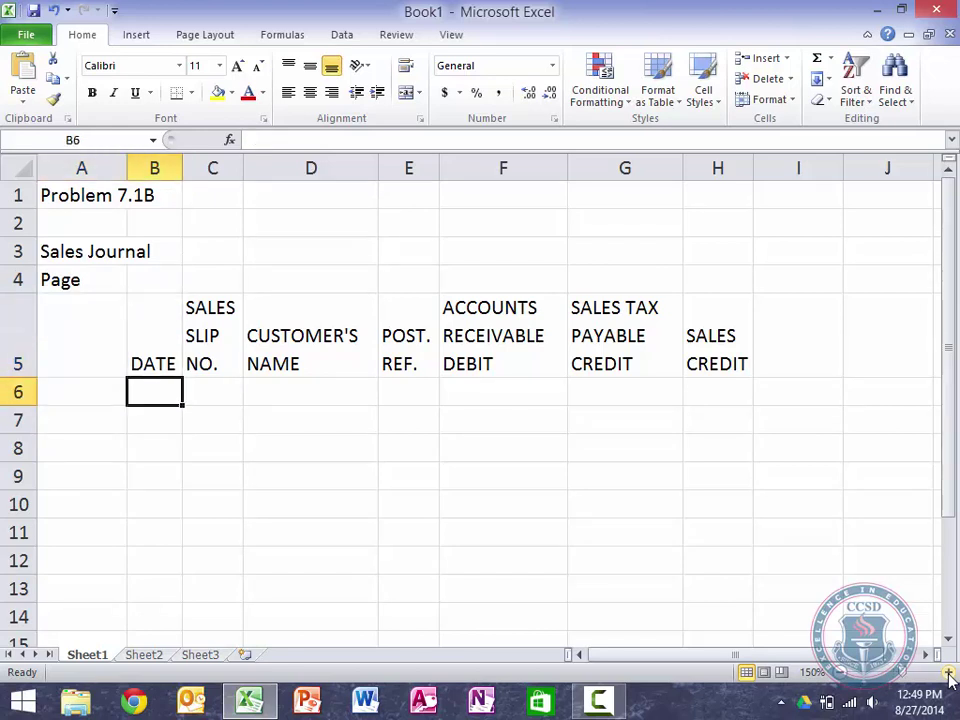
key("Left")
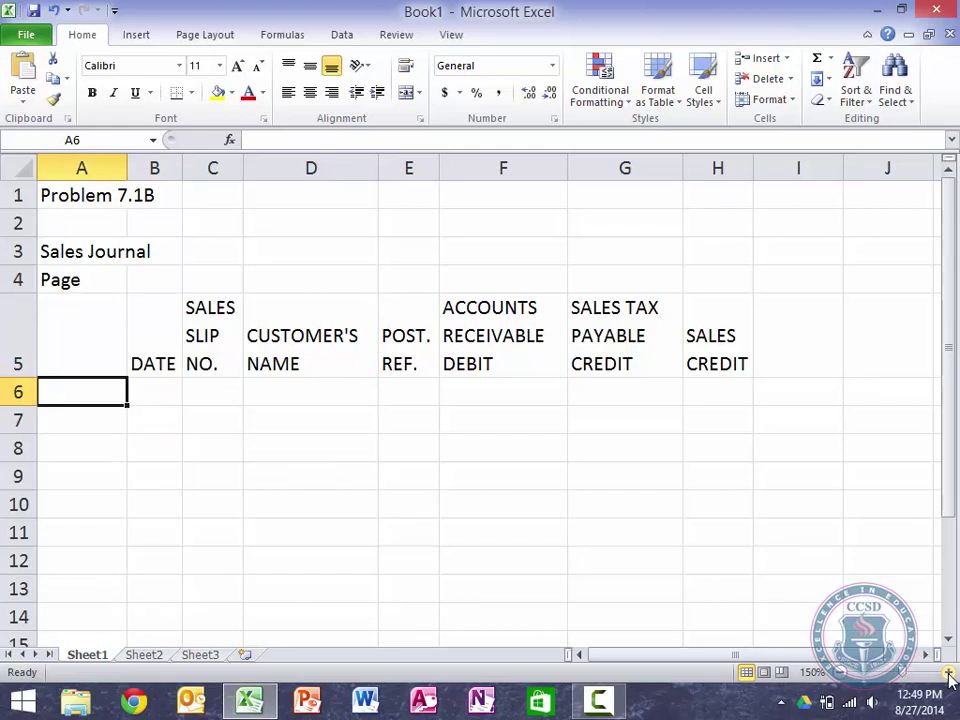
key("Up")
key("Up")
key("Down")
key("Down")
Step: Number A6 through A16 from 1 to 11 using a fill series, and copy it
type("1")
key("Return")
type("2")
key("Return")
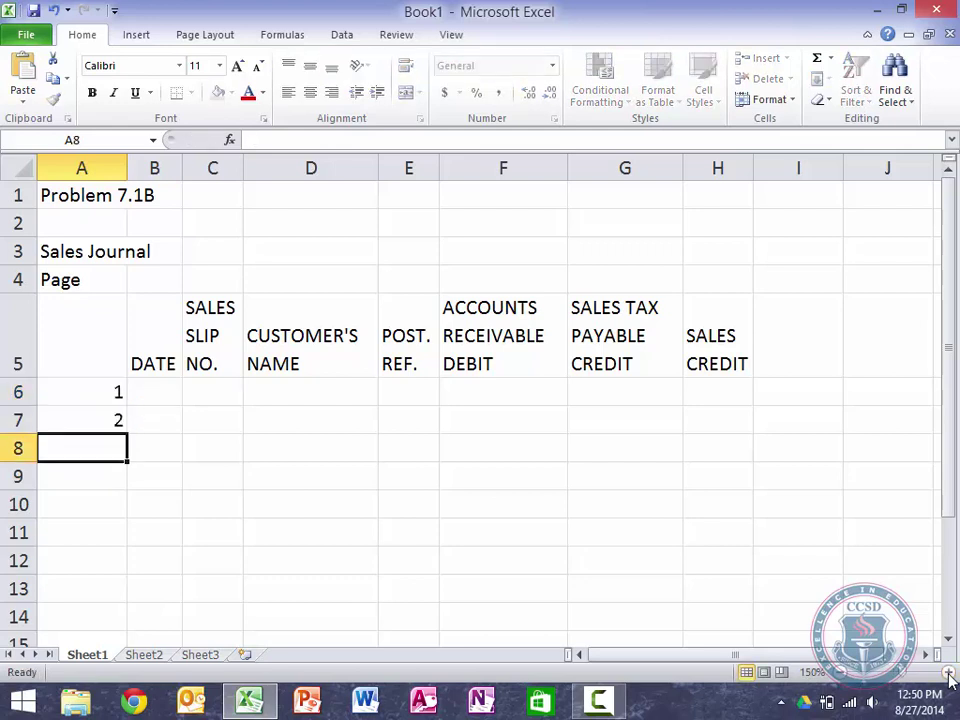
key("Up")
key("Up")
key("shift+Down")
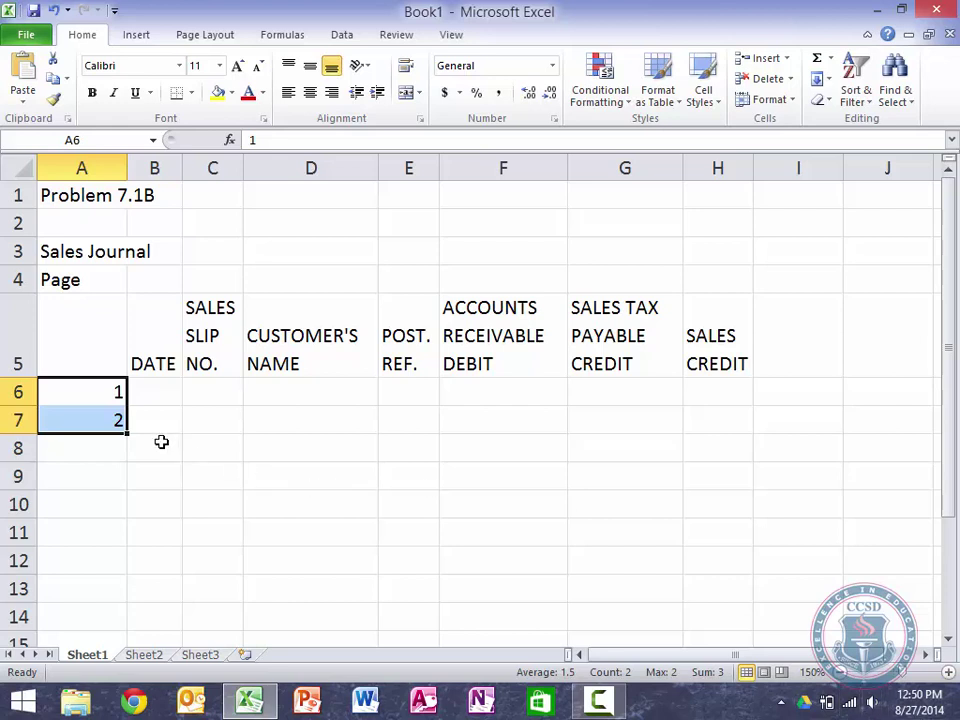
left_click_drag(129, 435, 133, 604)
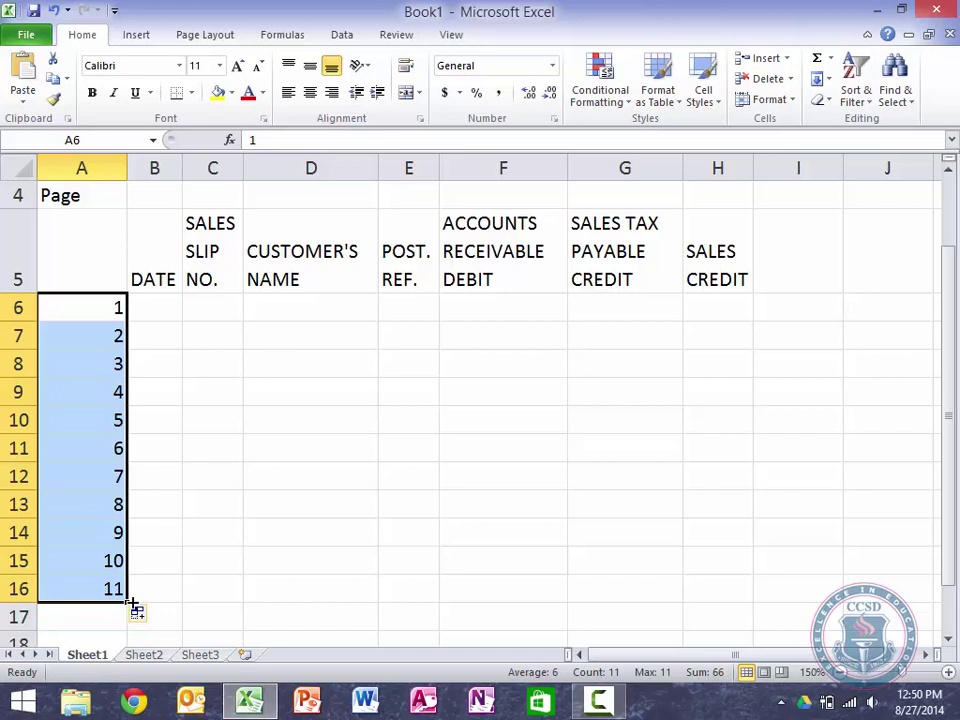
key("ctrl+c")
key("Right")
key("Right")
key("Right")
key("Right")
key("Right")
key("Right")
key("Right")
key("Right")
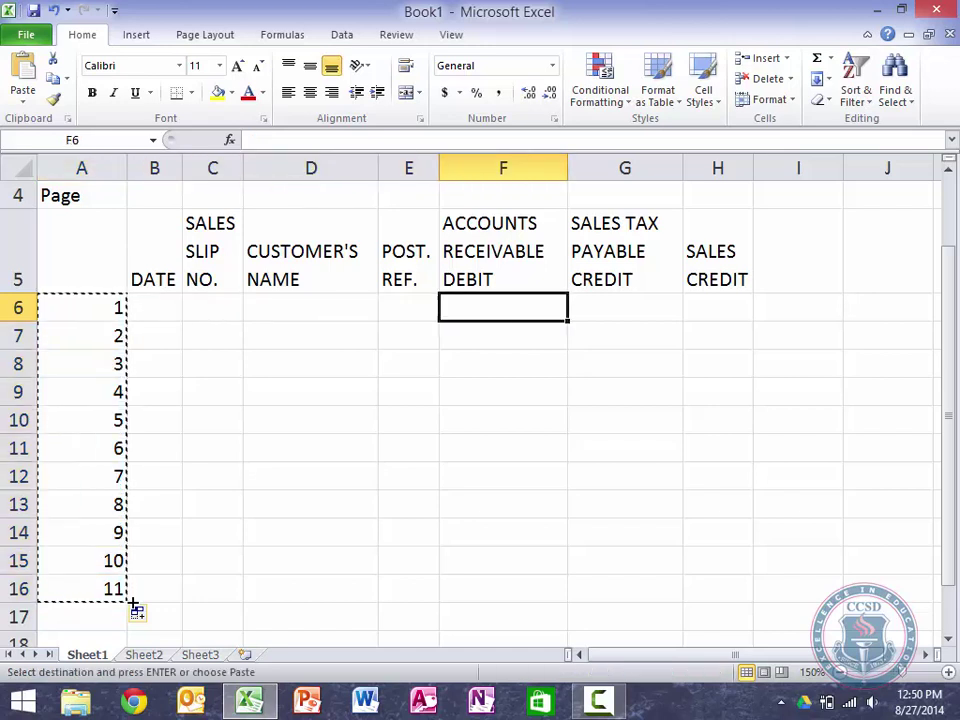
Step: Paste the numbers into column I, then undo that paste and the A8:A16 fill
key("ctrl+v")
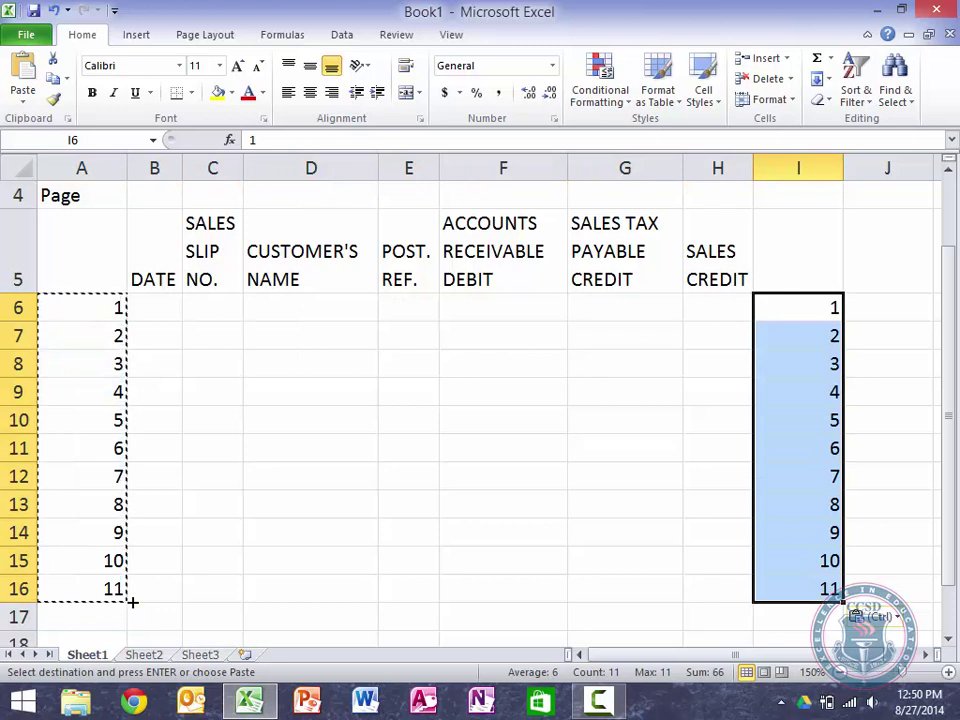
key("Left")
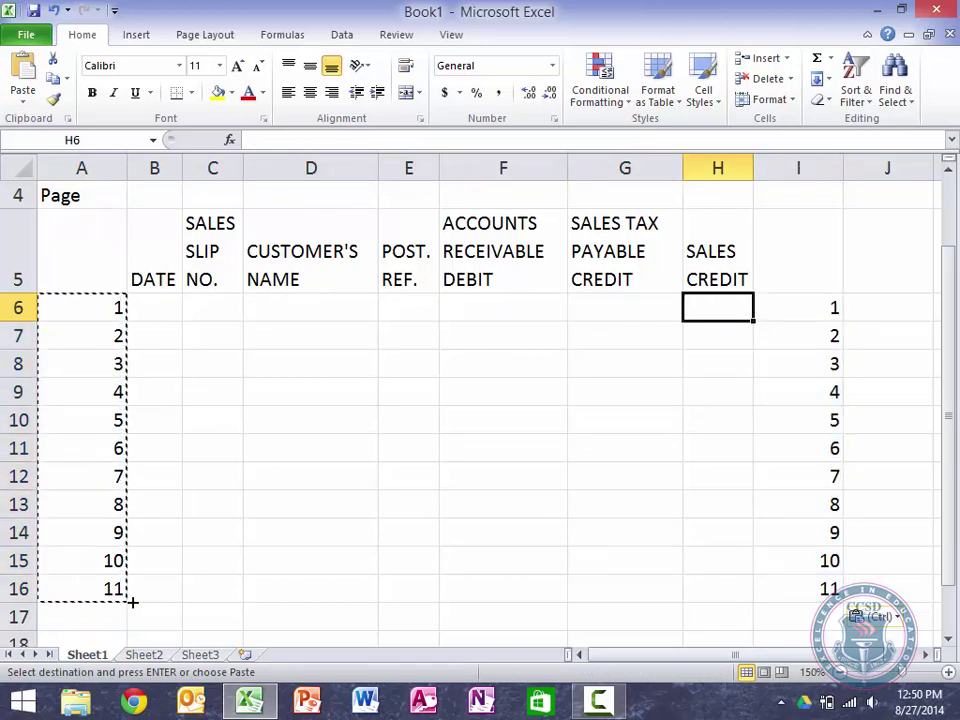
key("Escape")
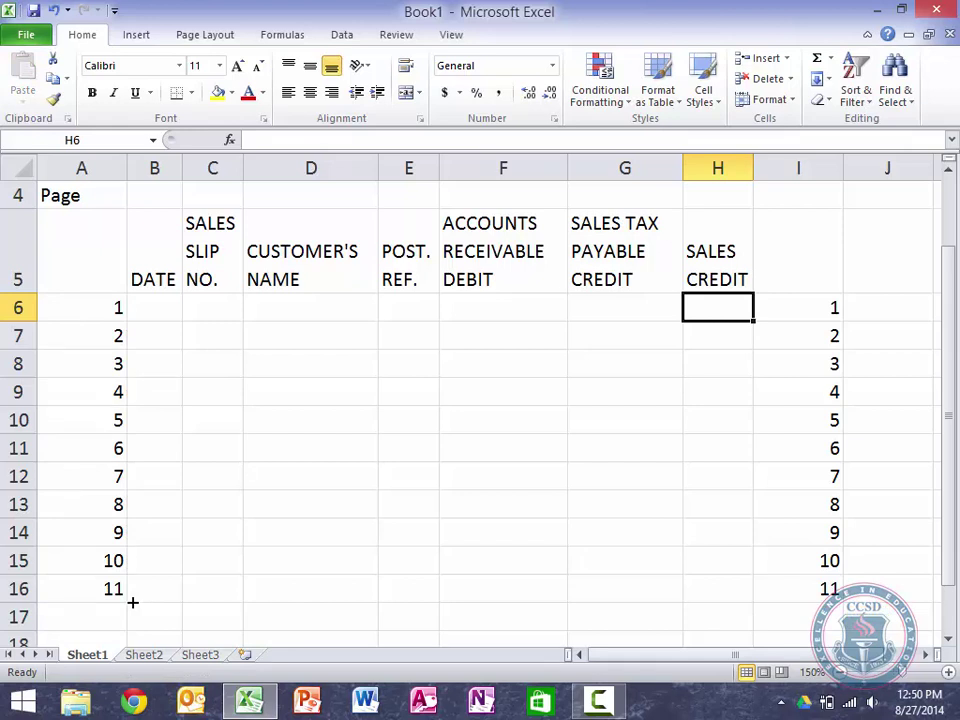
key("ctrl+z")
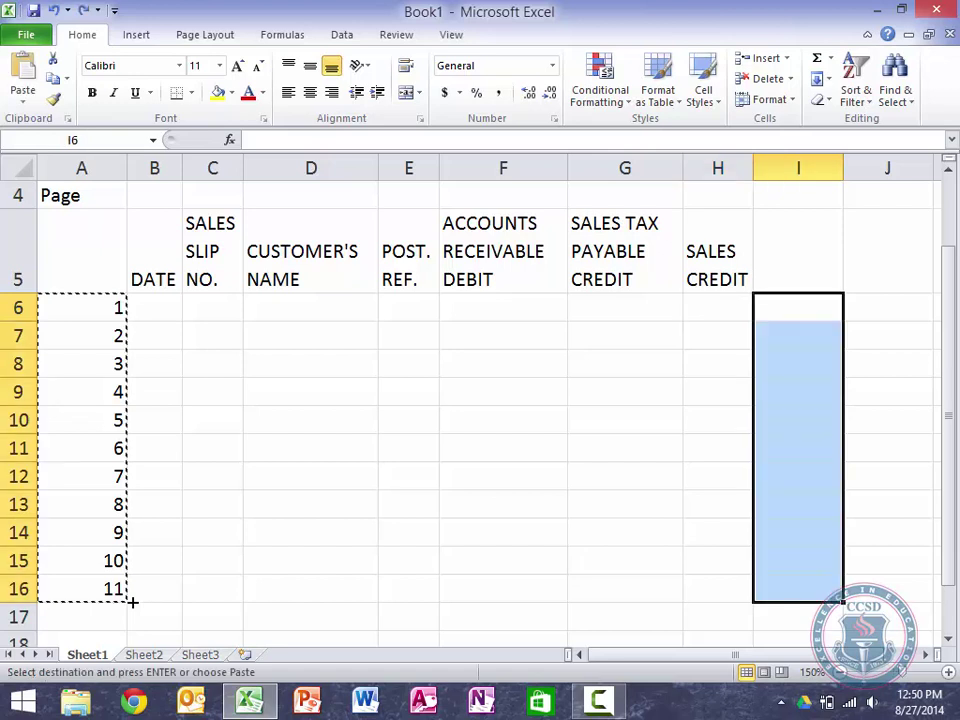
key("ctrl+z")
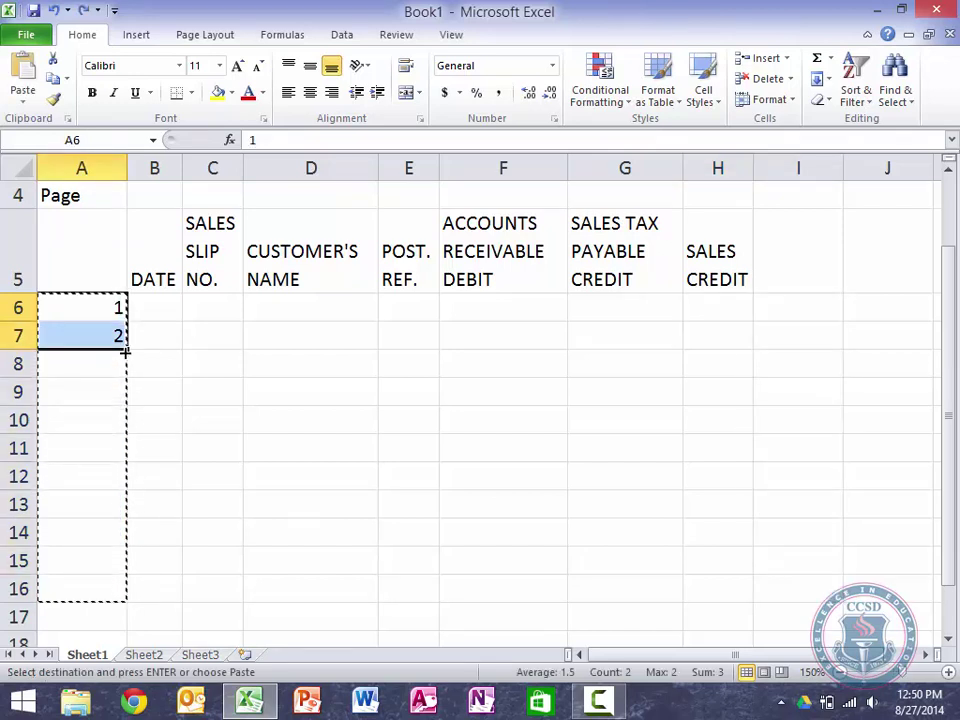
Step: Refill A6:A16 with 1–11 and copy it, moving to cell I6
left_click_drag(126, 348, 106, 596)
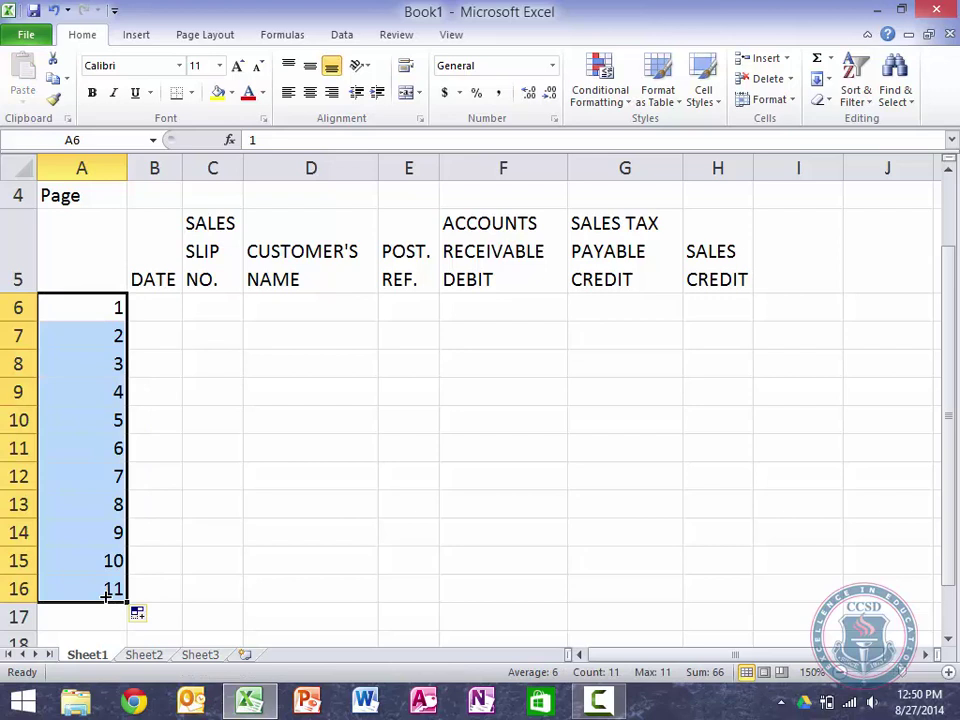
key("ctrl+c")
key("Right")
key("Right")
key("Right")
key("Right")
key("Right")
key("Right")
key("Right")
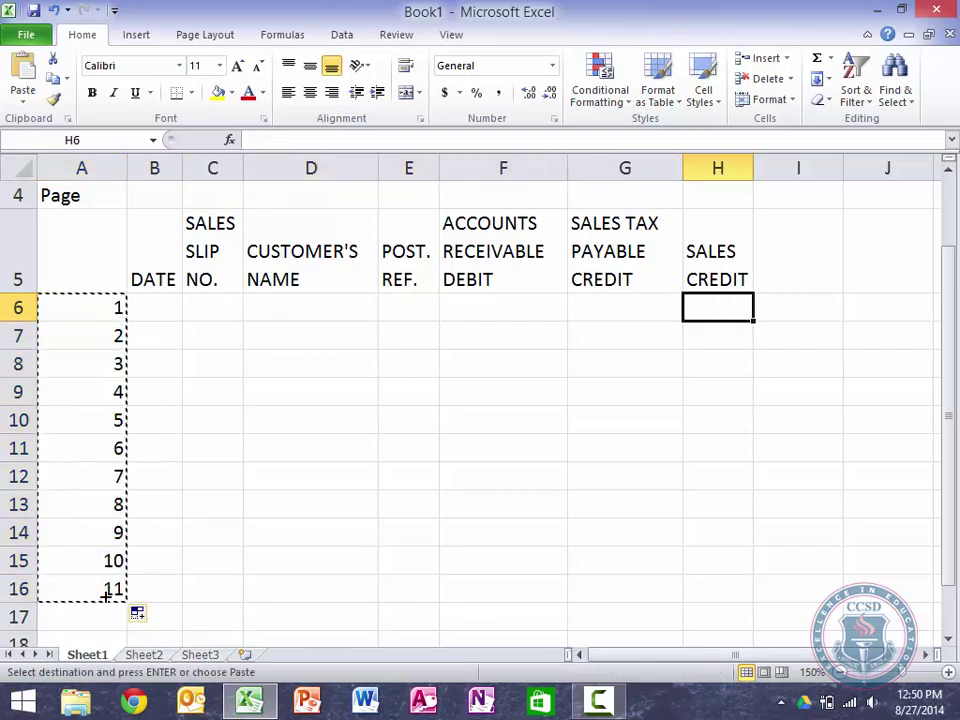
key("Right")
Step: Paste the 1–11 entry numbers into I6:I16
key("ctrl+v")
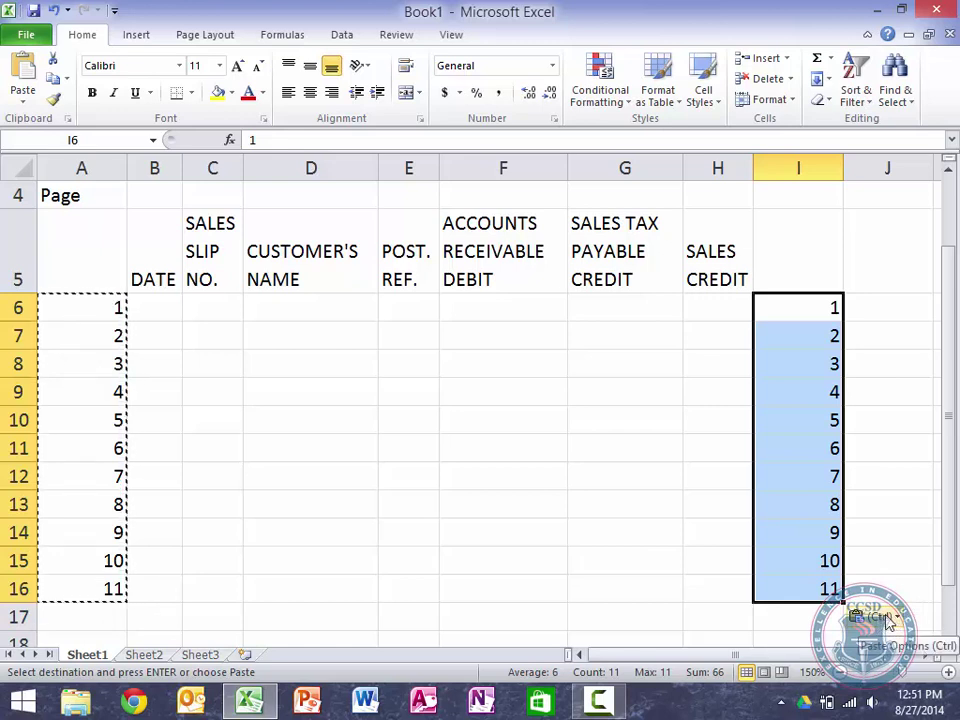
left_click(819, 313)
type("1")
key("Return")
type("2")
key("Return")
left_click_drag(818, 313, 823, 272)
scroll(673, 285, "up", 5)
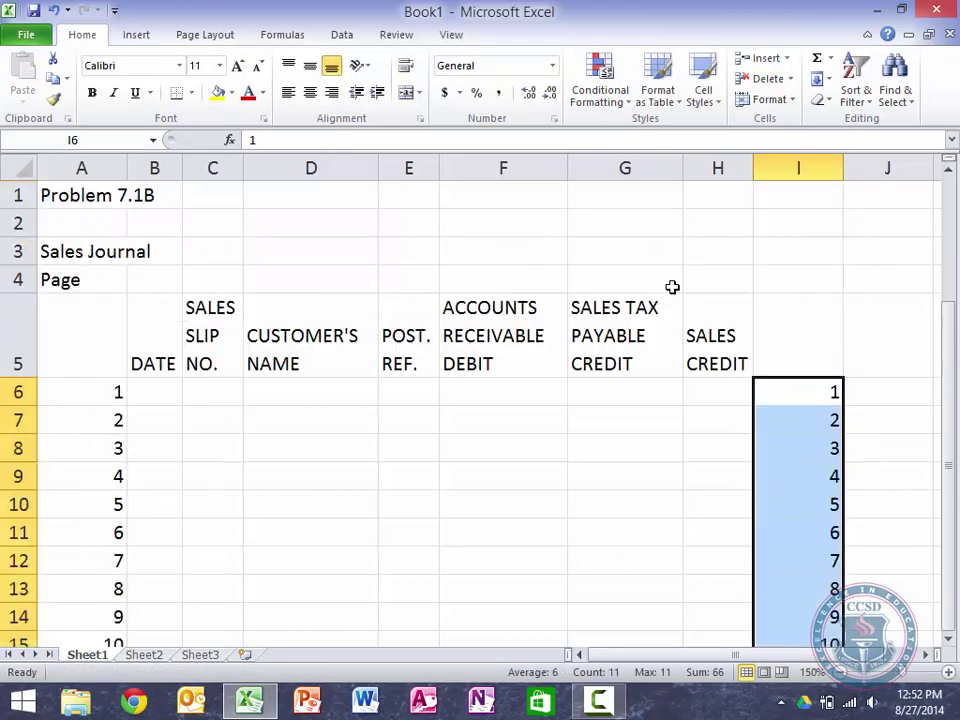
left_click(561, 398)
key("Down")
key("Down")
key("Down")
key("Down")
key("Down")
key("Down")
key("Down")
key("Down")
key("Down")
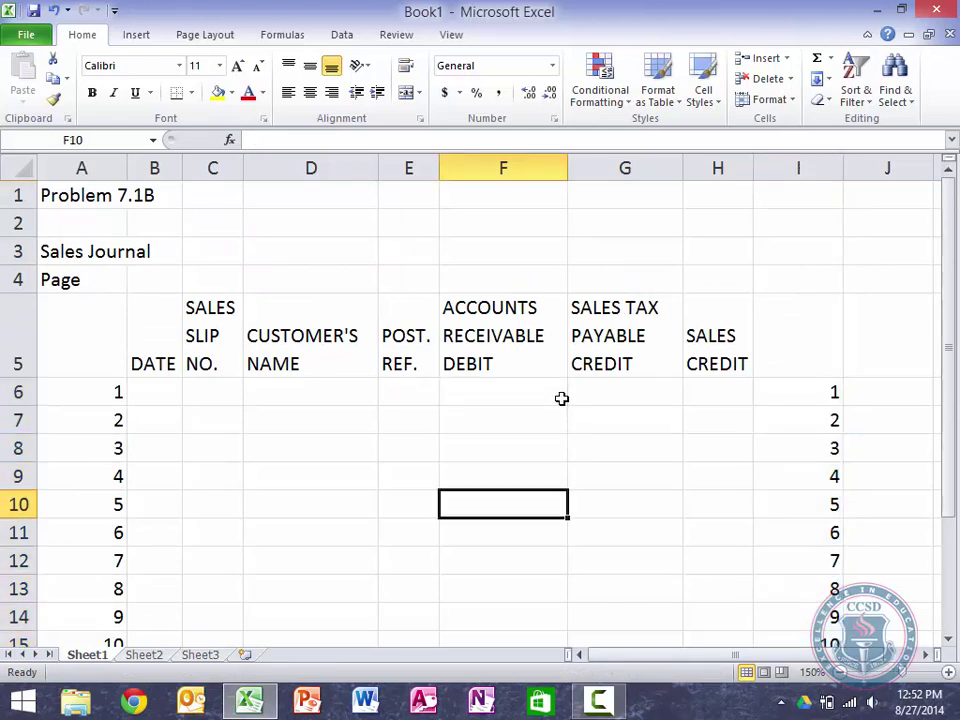
key("Down")
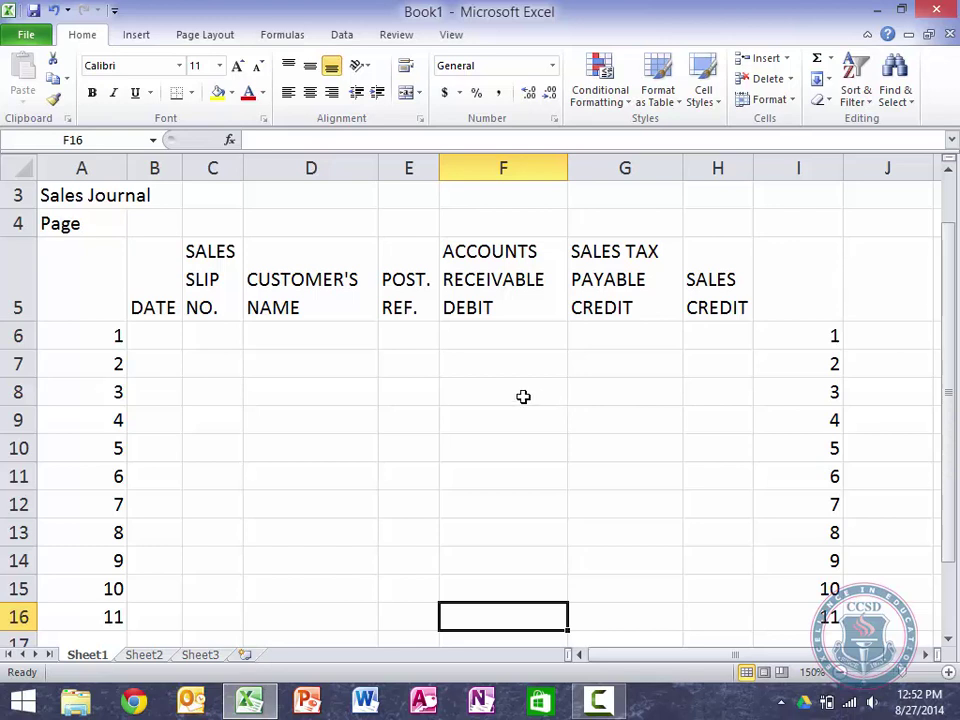
Step: Set column A's width to 3
right_click(111, 168)
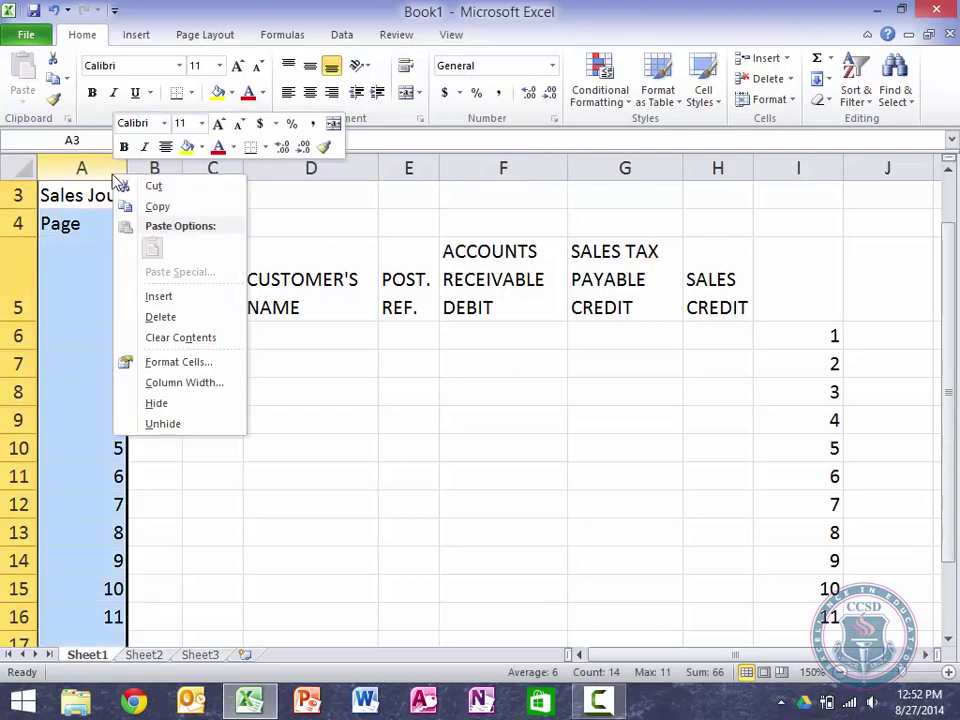
left_click(183, 383)
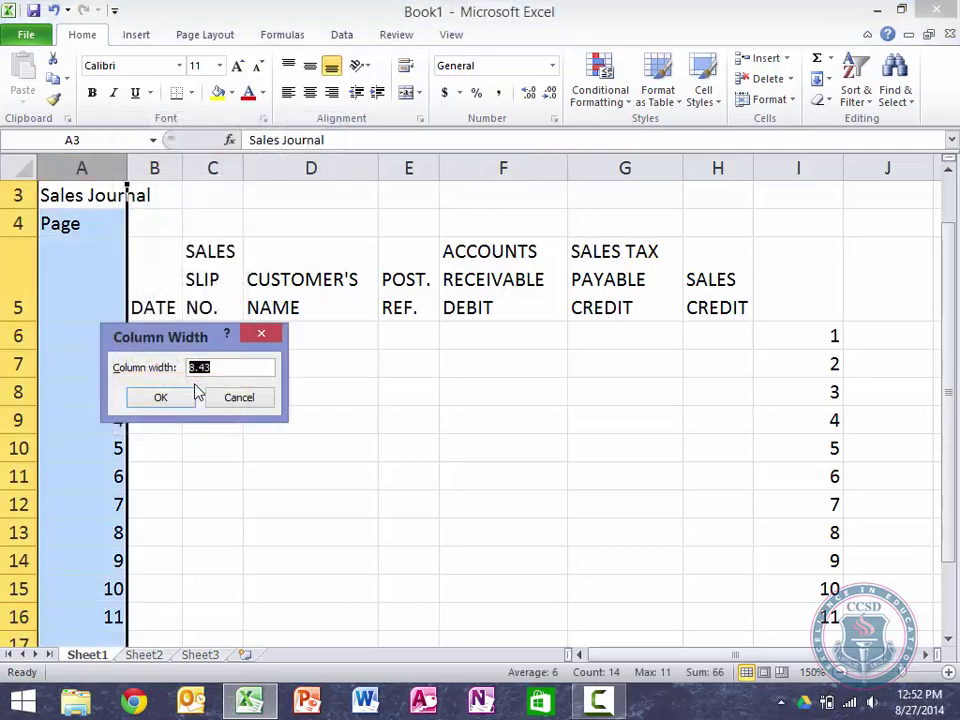
type("3")
key("Return")
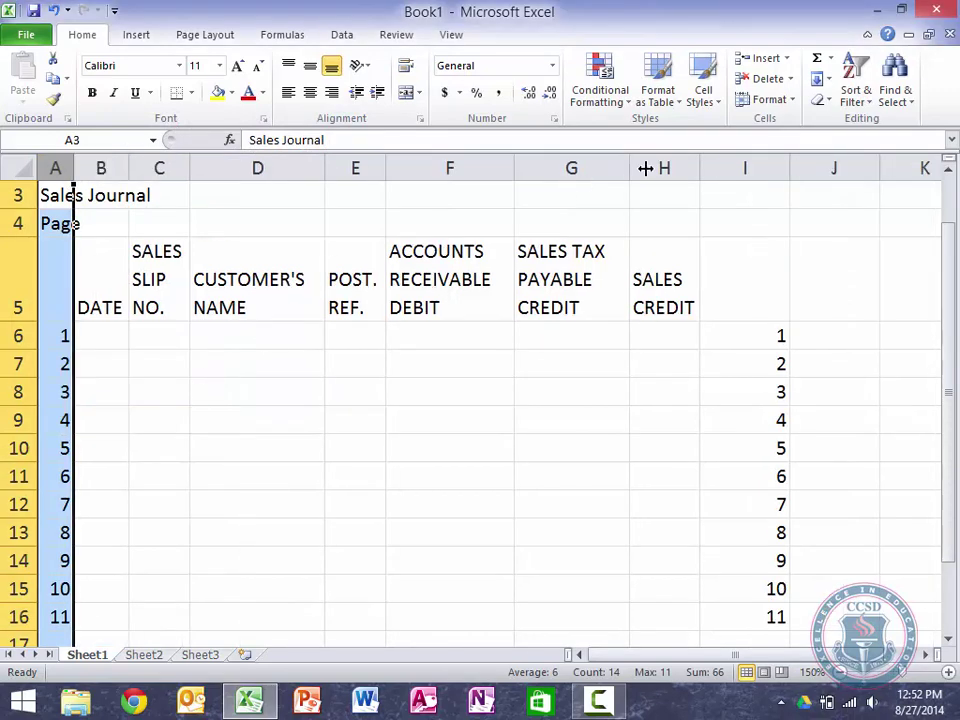
Step: Set column I's width to 3 and left-align its entry numbers
right_click(737, 168)
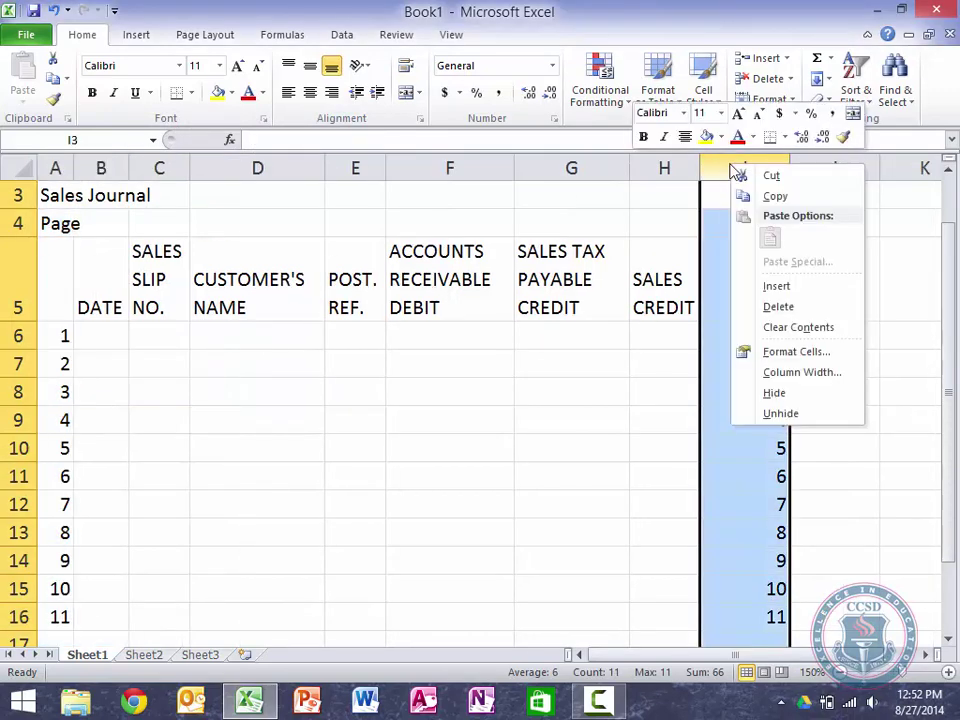
left_click(800, 383)
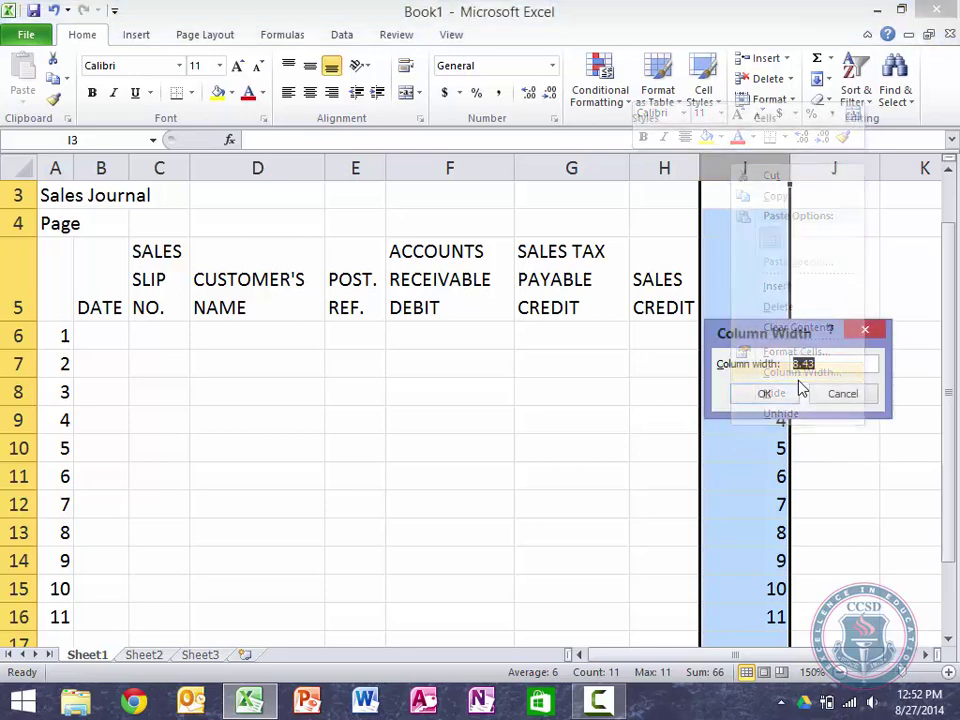
type("3")
left_click(798, 391)
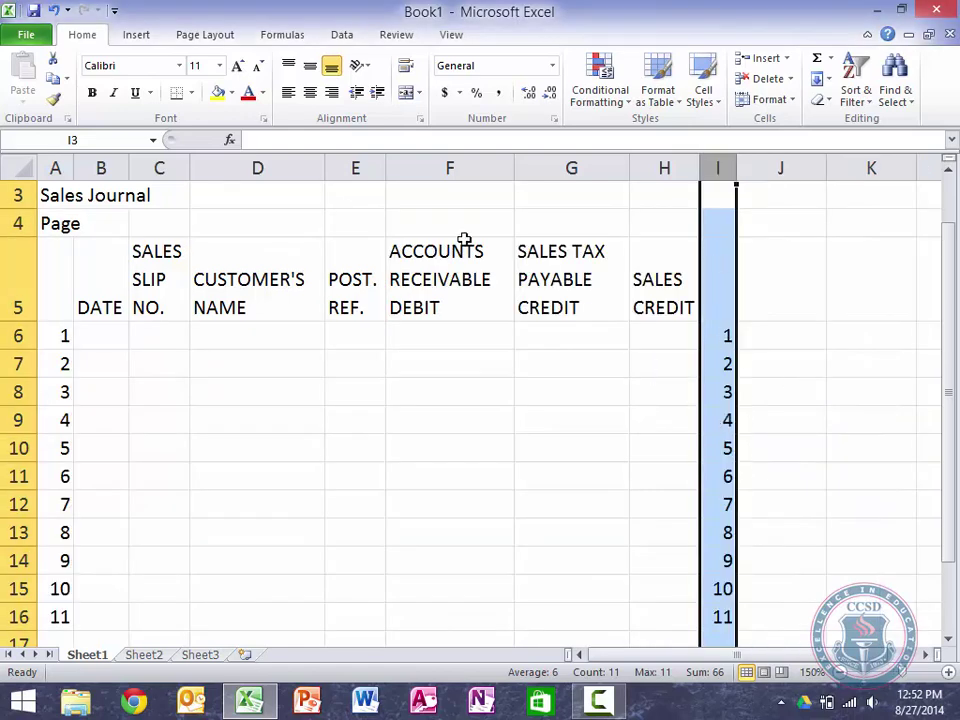
left_click(289, 94)
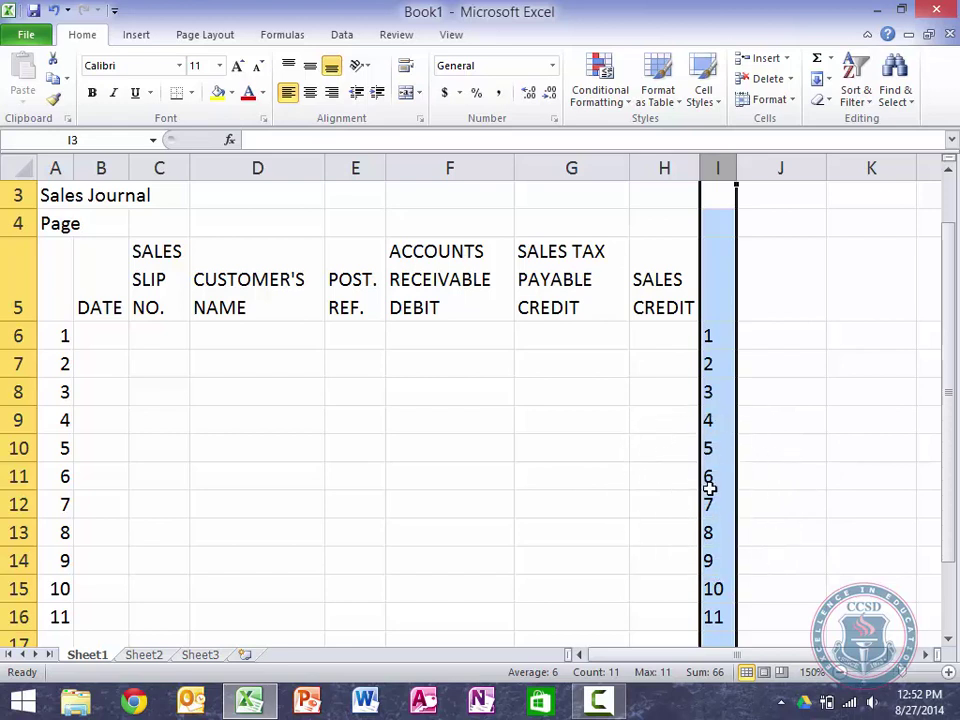
key("Left")
key("Left")
key("Left")
key("Left")
key("Left")
key("Left")
key("Left")
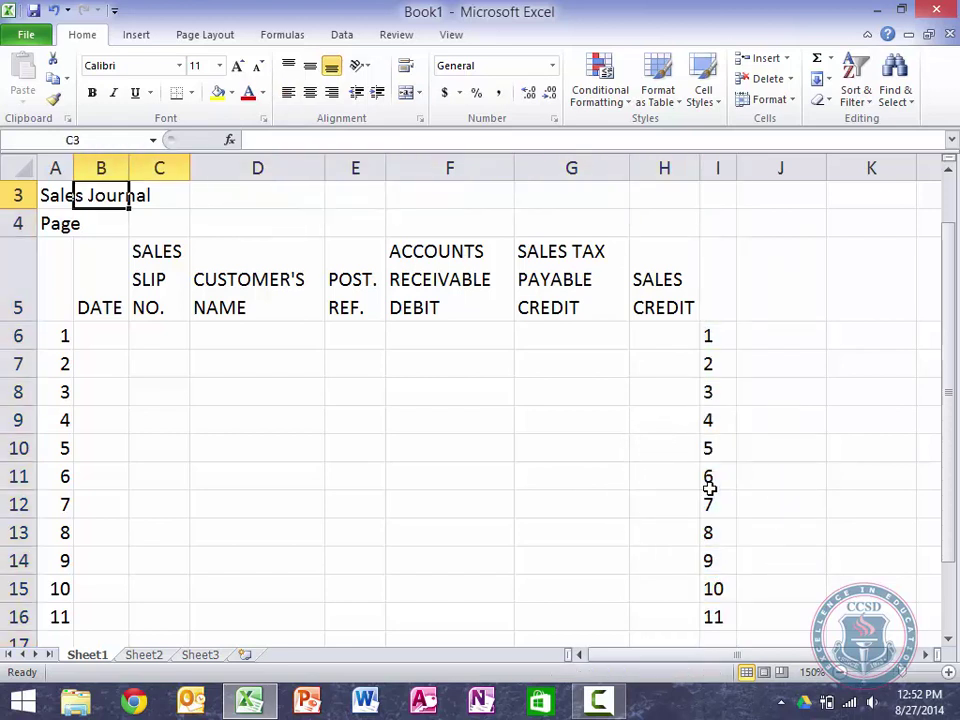
Step: Select the journal range from A5 across to column I and down to row 17
key("Down")
key("Down")
key("Left")
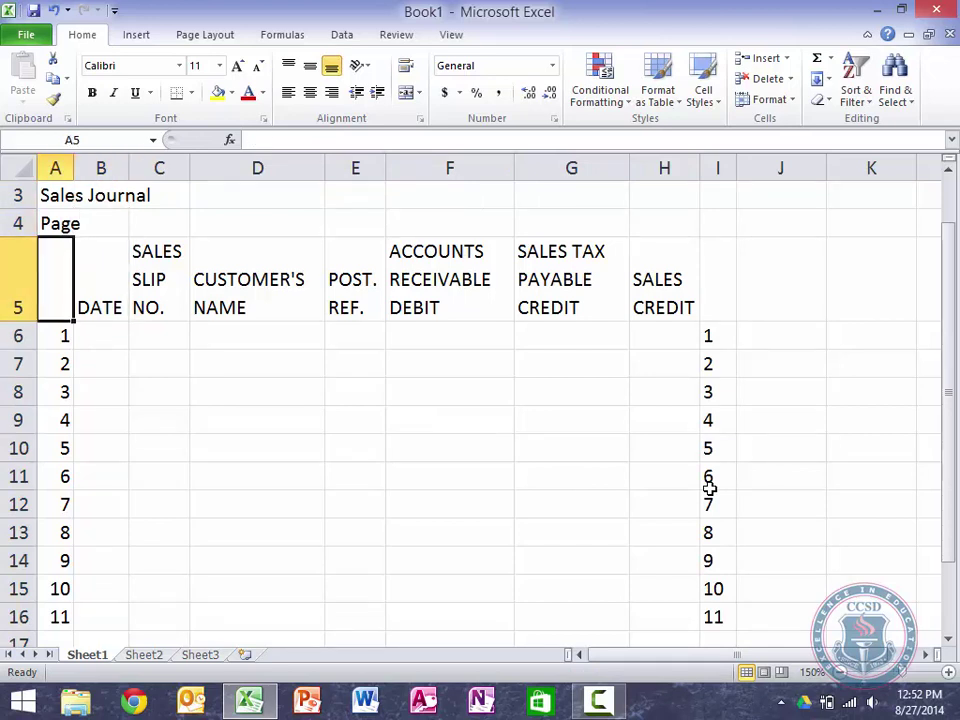
key("shift+Right")
key("shift+Right")
key("shift+Right")
key("shift+Right")
key("shift+Right")
key("shift+Right")
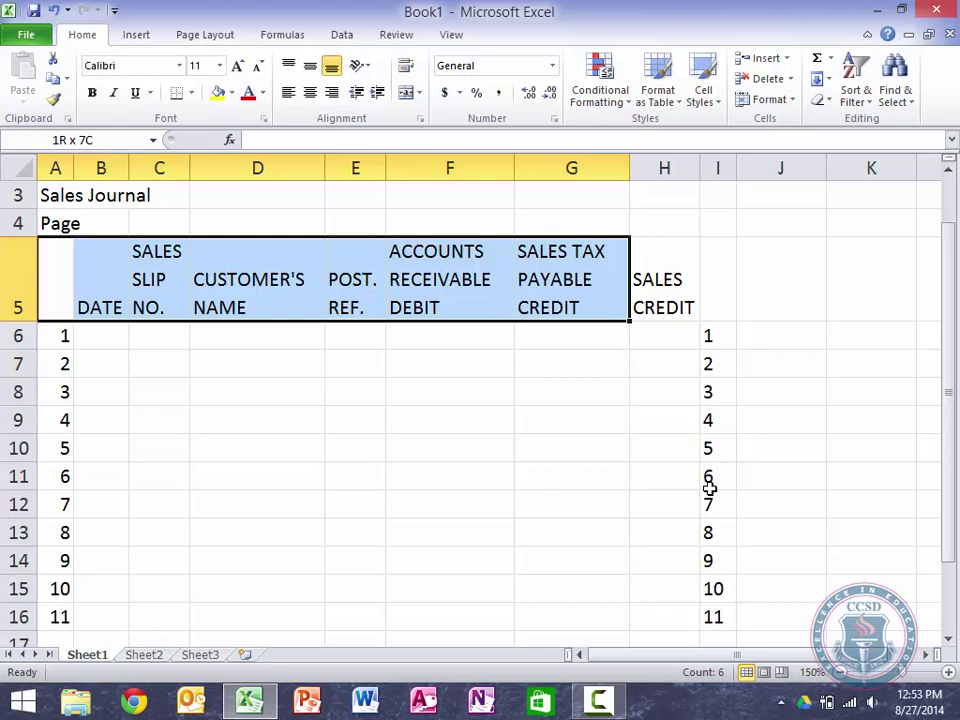
key("shift+Right")
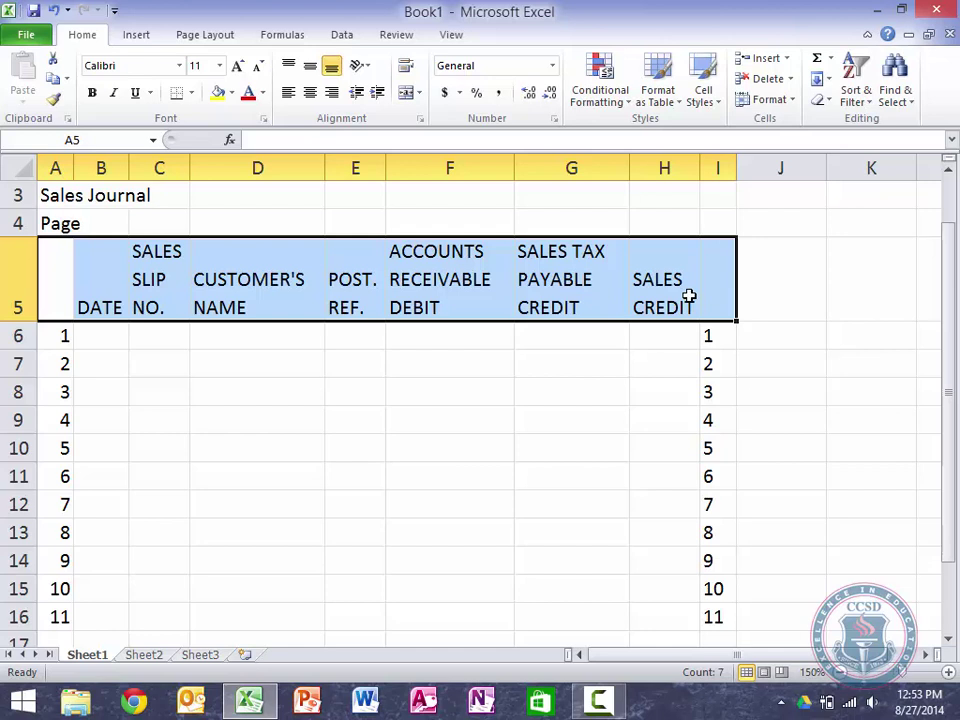
key("shift+Down")
key("shift+Down")
key("shift+Down")
key("shift+Down")
key("shift+Down")
key("shift+Down")
key("shift+Down")
key("shift+Down")
key("shift+Down")
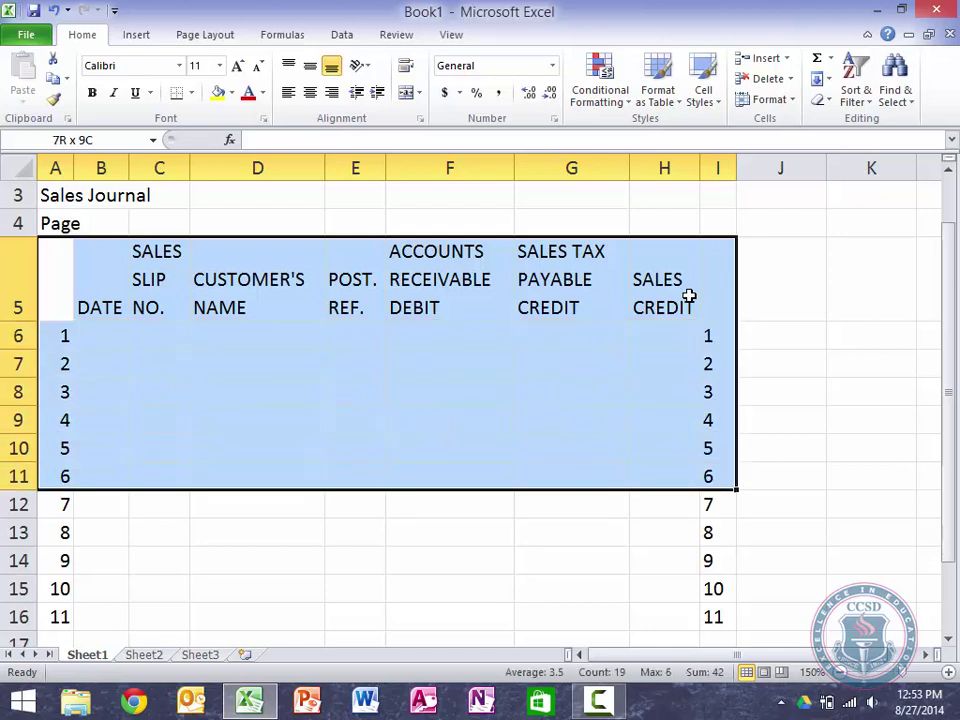
key("shift+Down")
key("shift+Down")
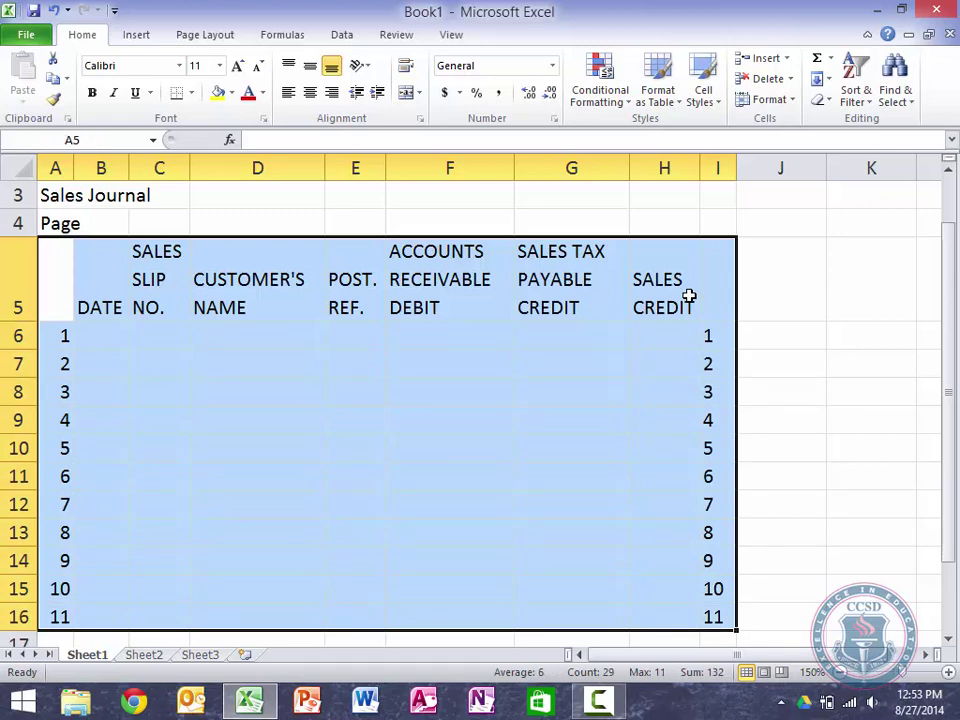
key("shift+Down")
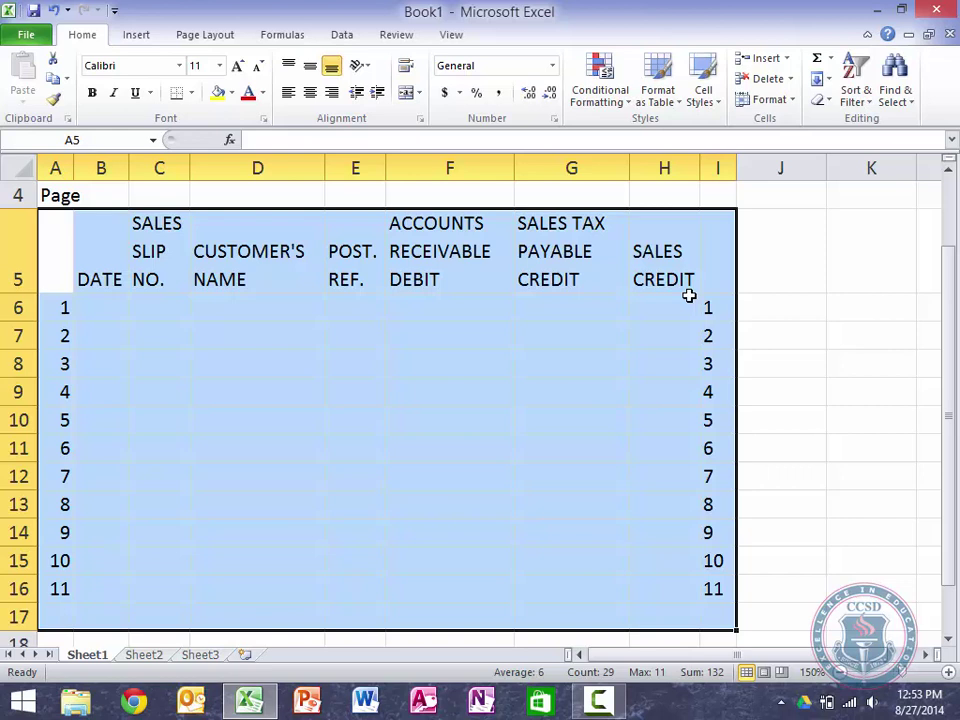
left_click(191, 95)
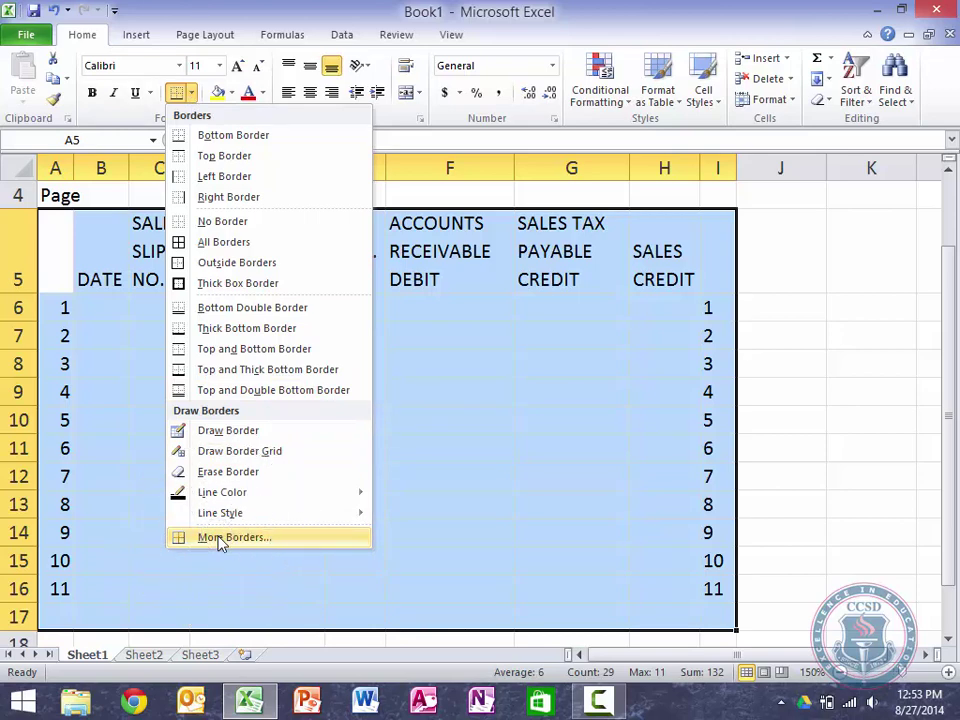
key("Escape")
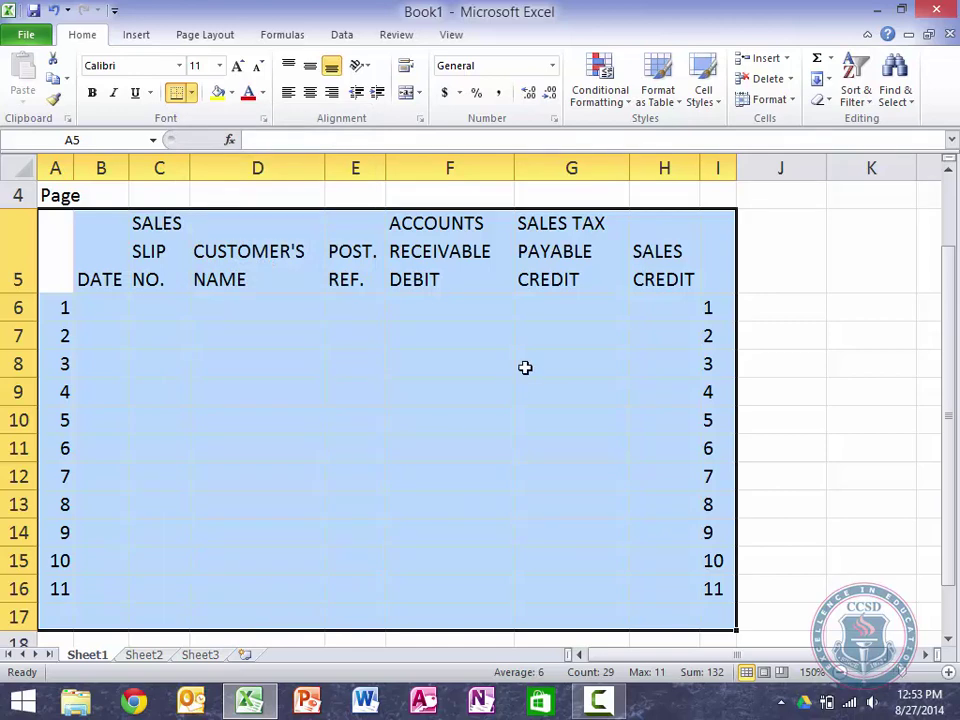
Step: In the Border settings, add double-line outer edges and vertical column lines
left_click(176, 92)
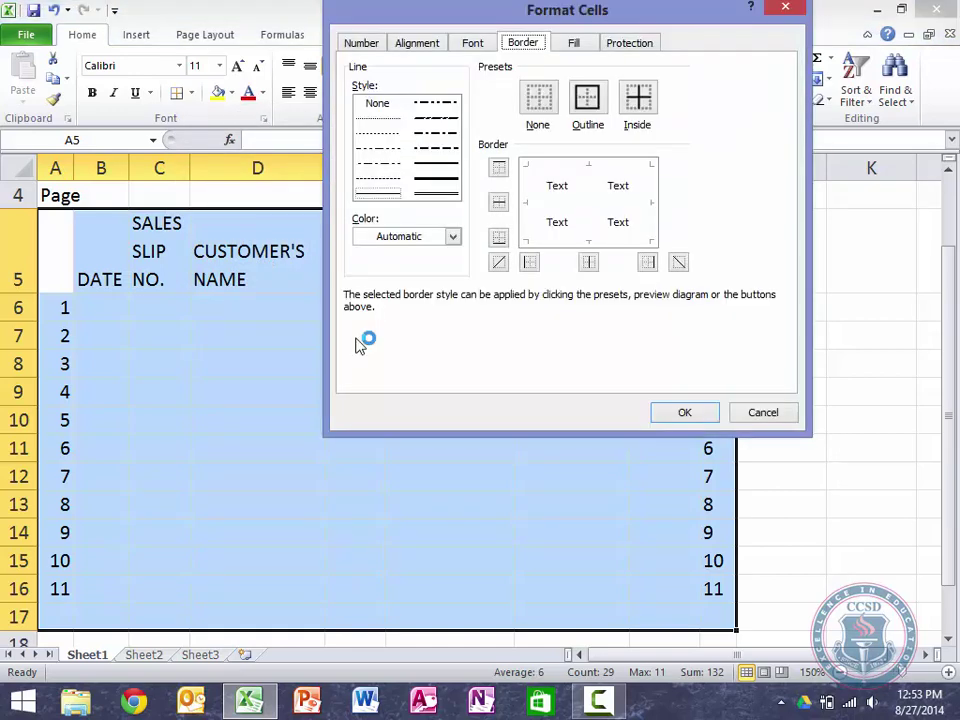
left_click(441, 196)
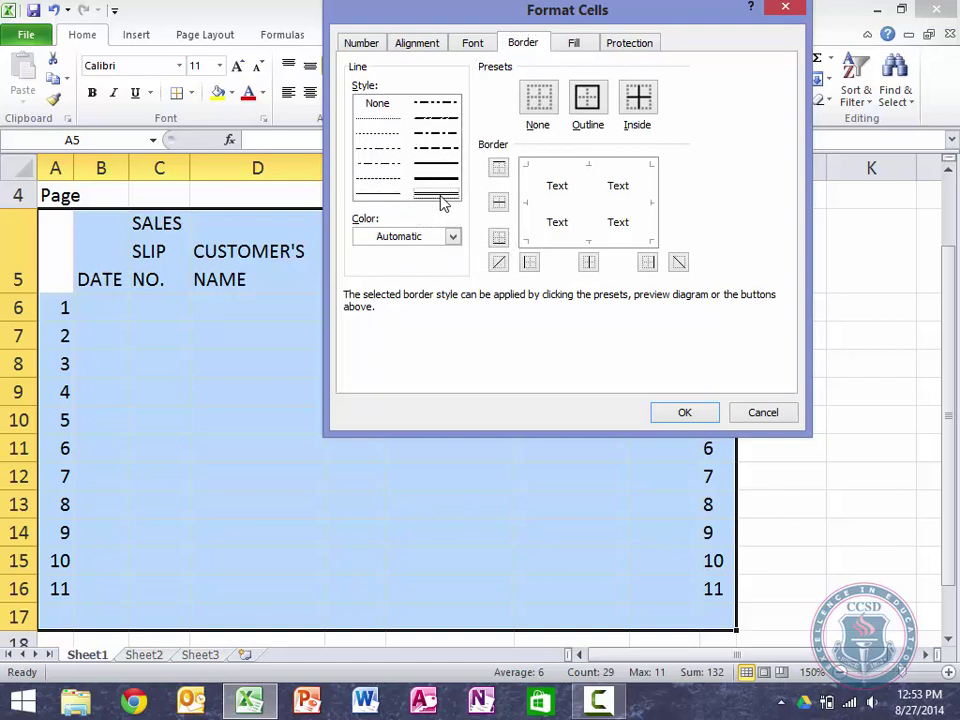
left_click(566, 166)
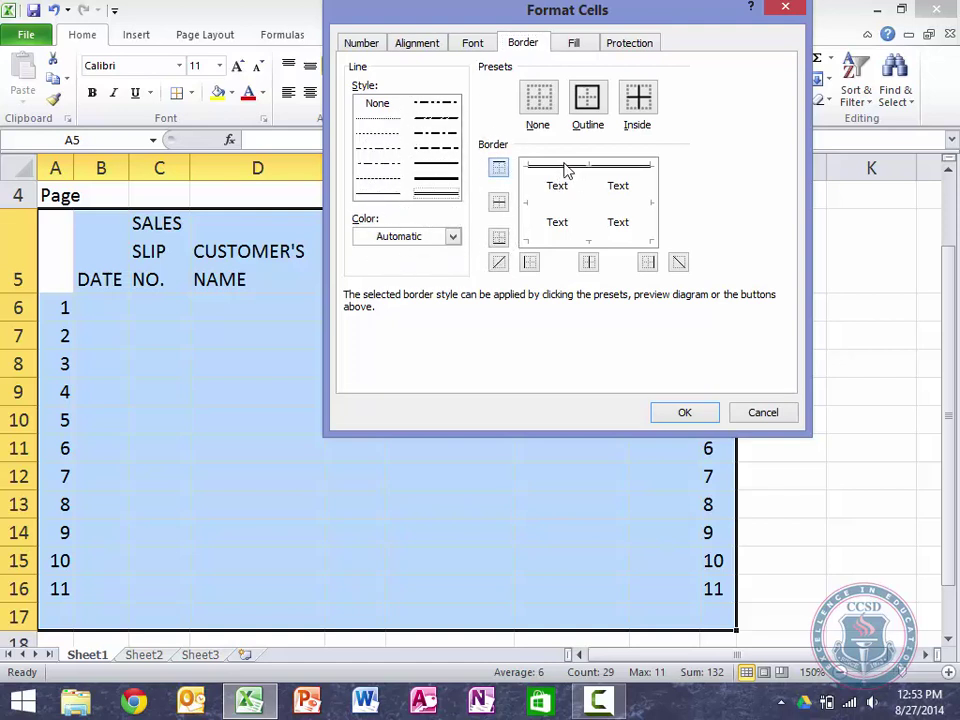
left_click(593, 198)
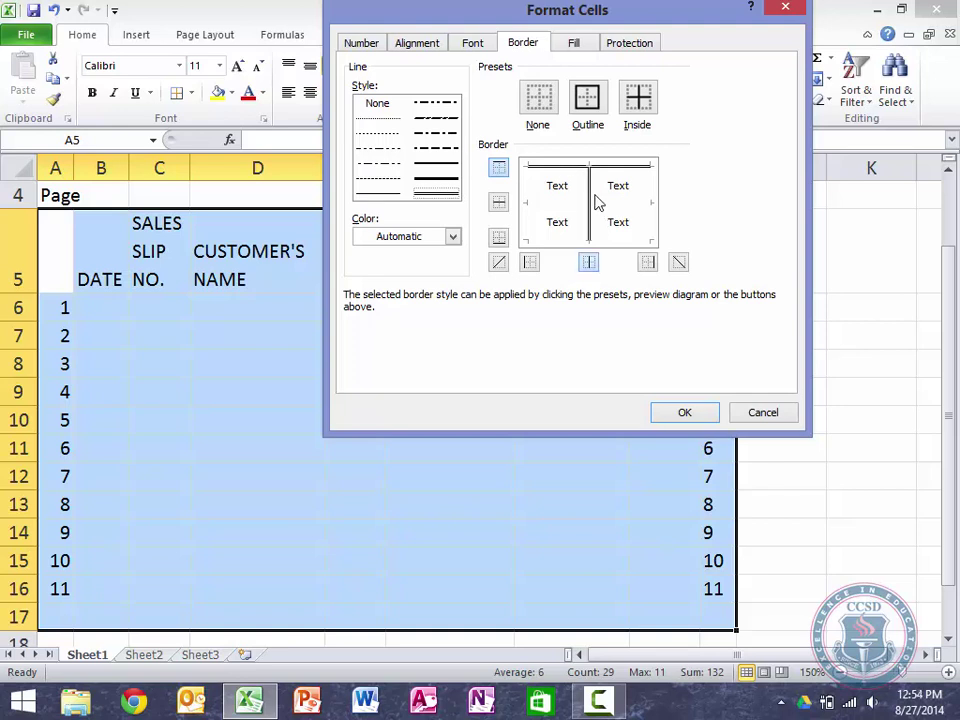
left_click(653, 193)
left_click(530, 197)
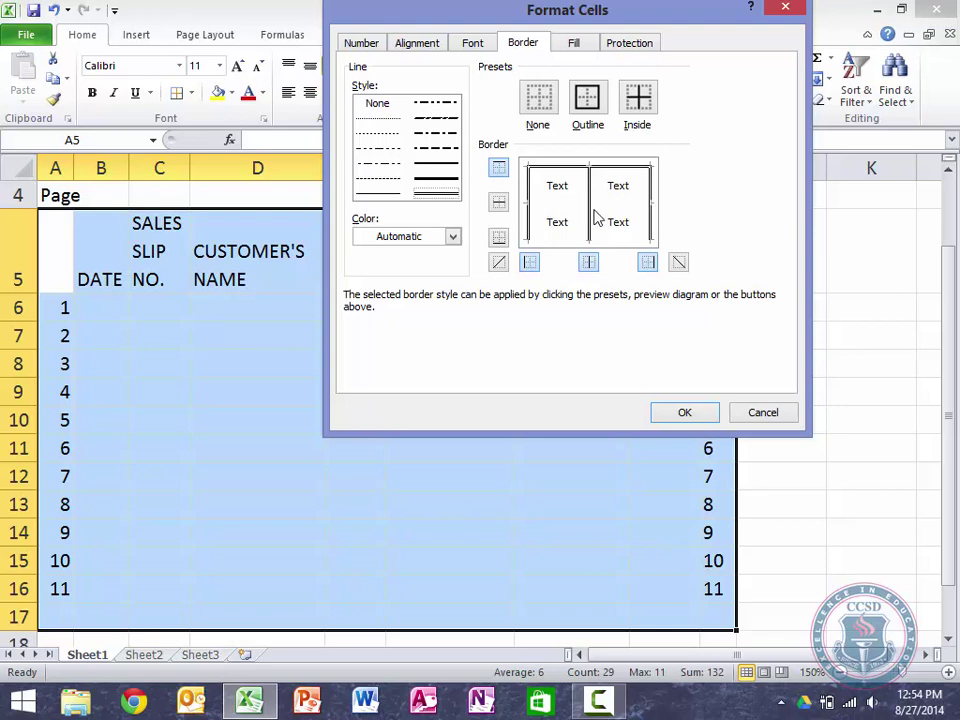
left_click(640, 214)
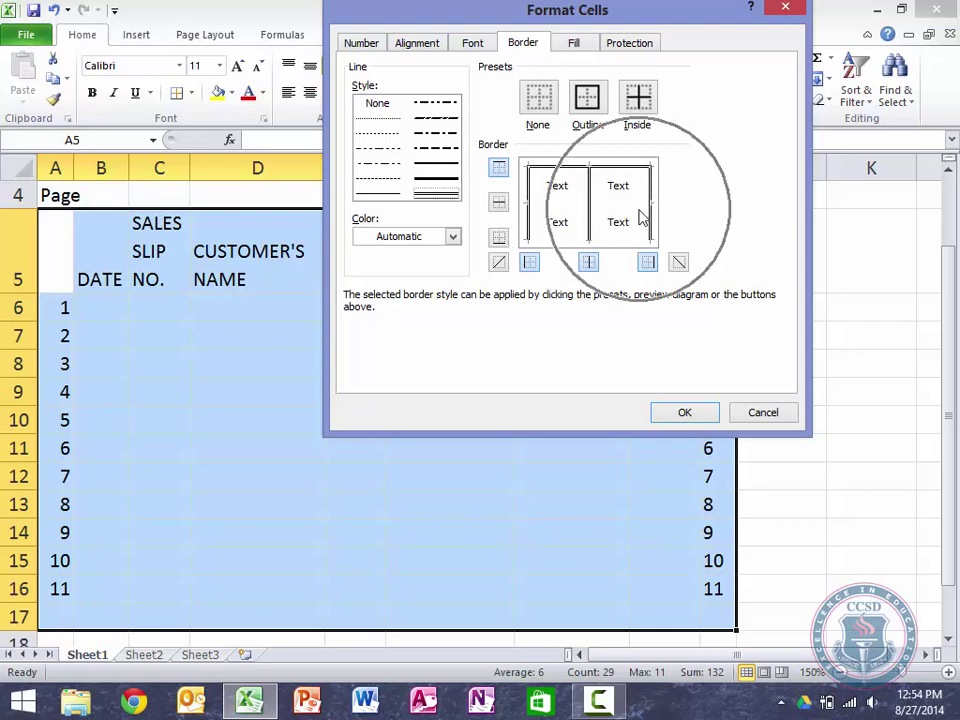
left_click(565, 168)
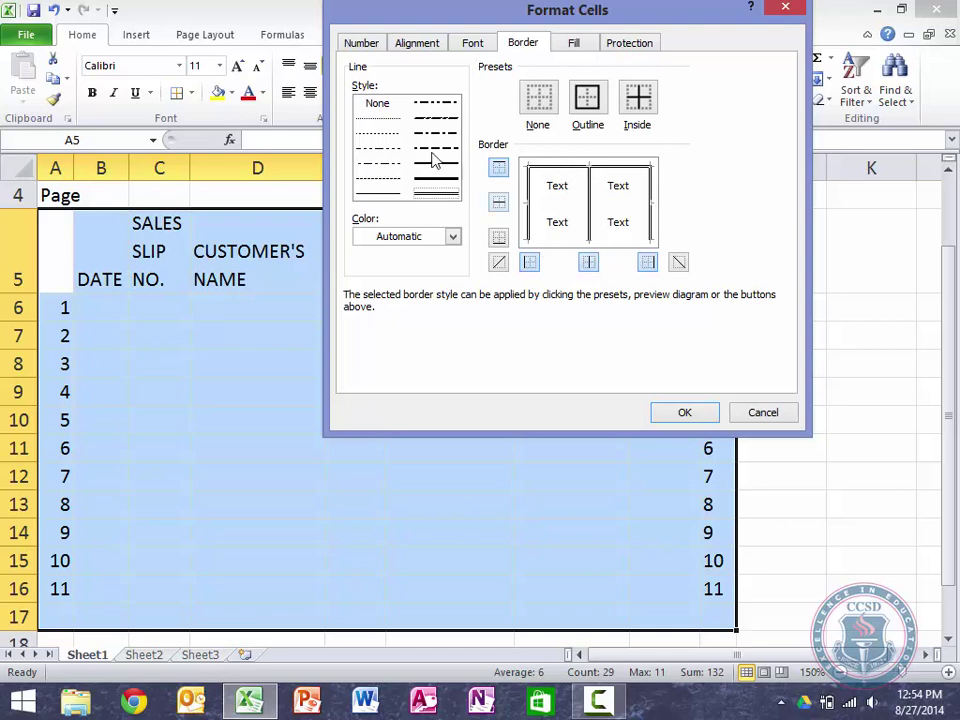
Step: Add thin horizontal lines between rows and apply the borders to the table
left_click(389, 195)
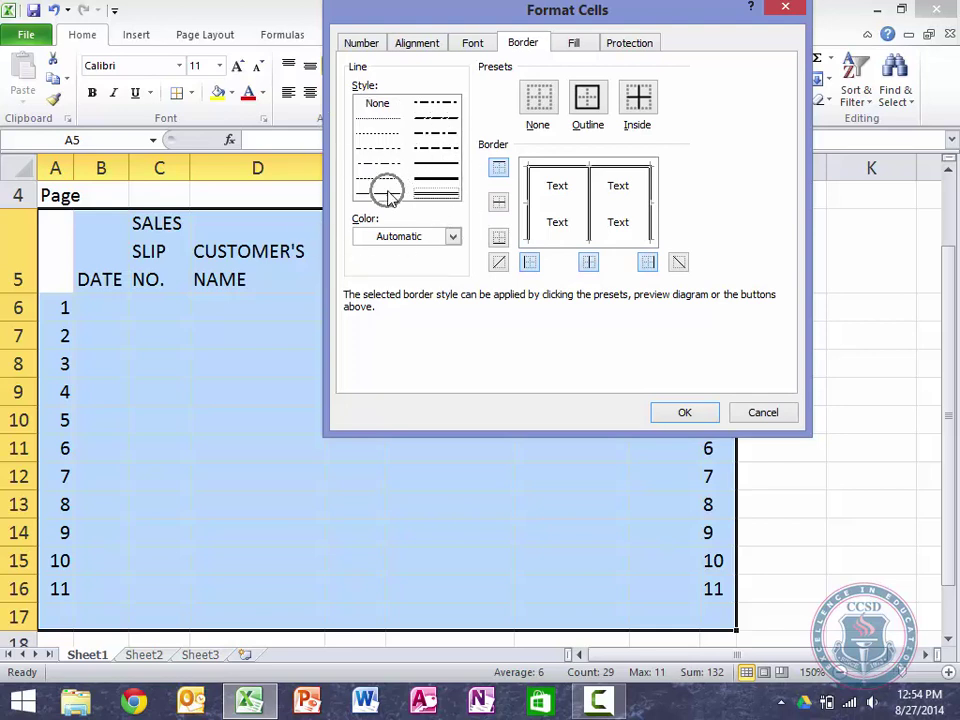
left_click(557, 209)
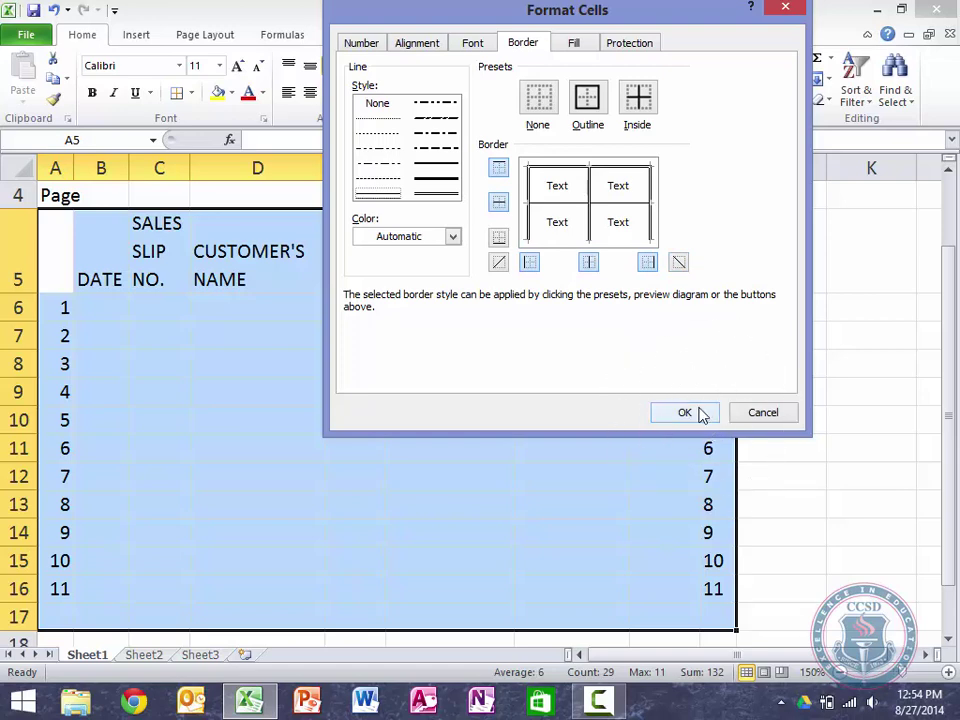
left_click(700, 415)
left_click(611, 430)
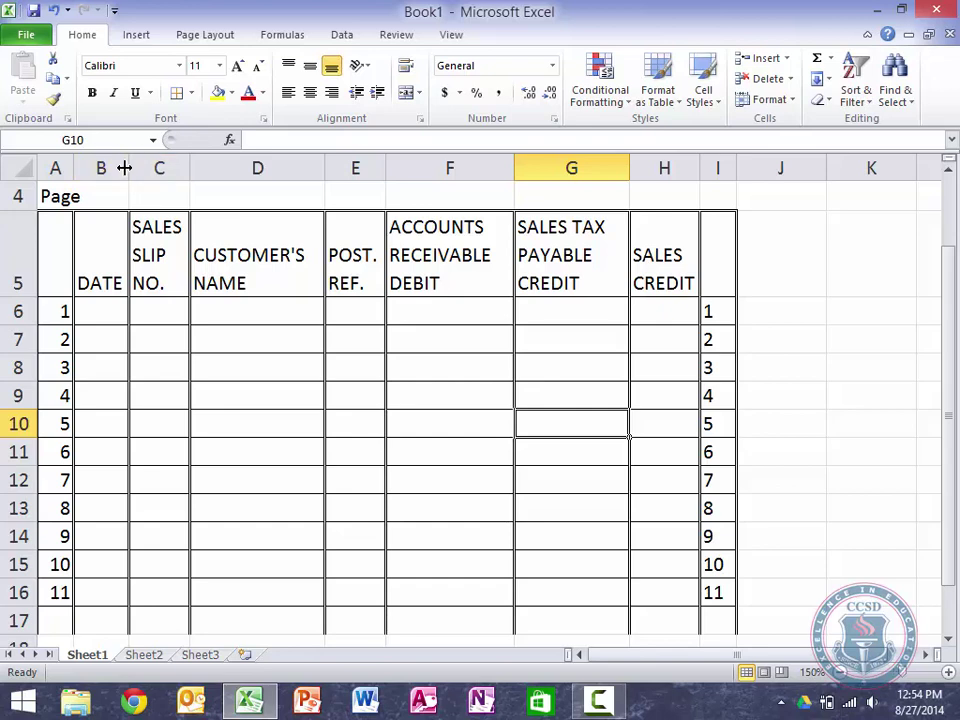
Step: Widen columns B through H, making D widest for customer names and H about 13.57
left_click_drag(128, 167, 174, 172)
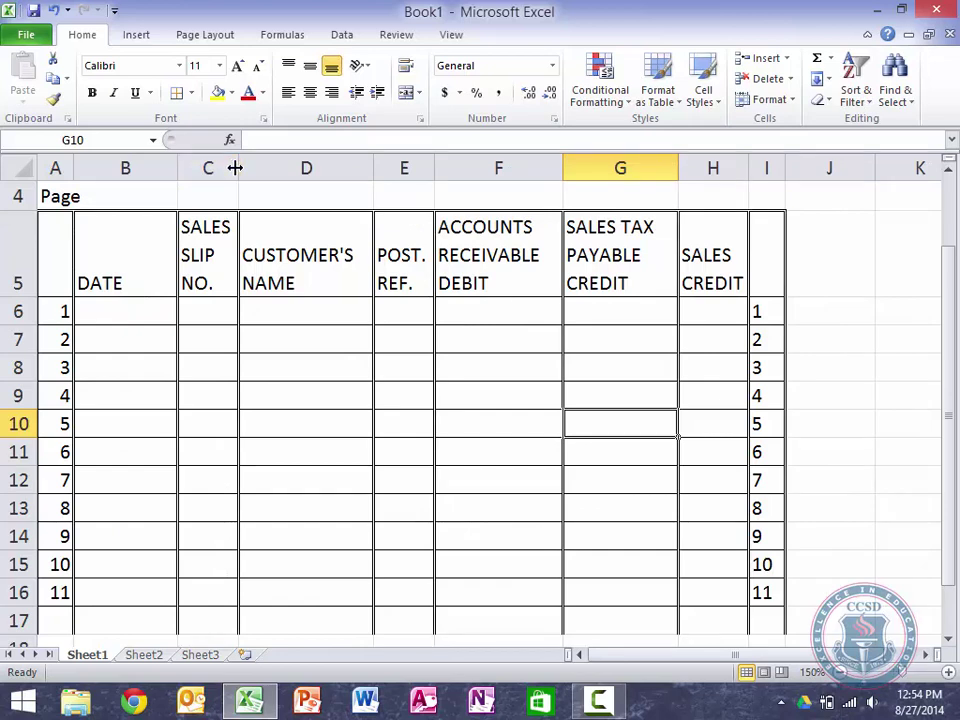
left_click_drag(235, 168, 242, 166)
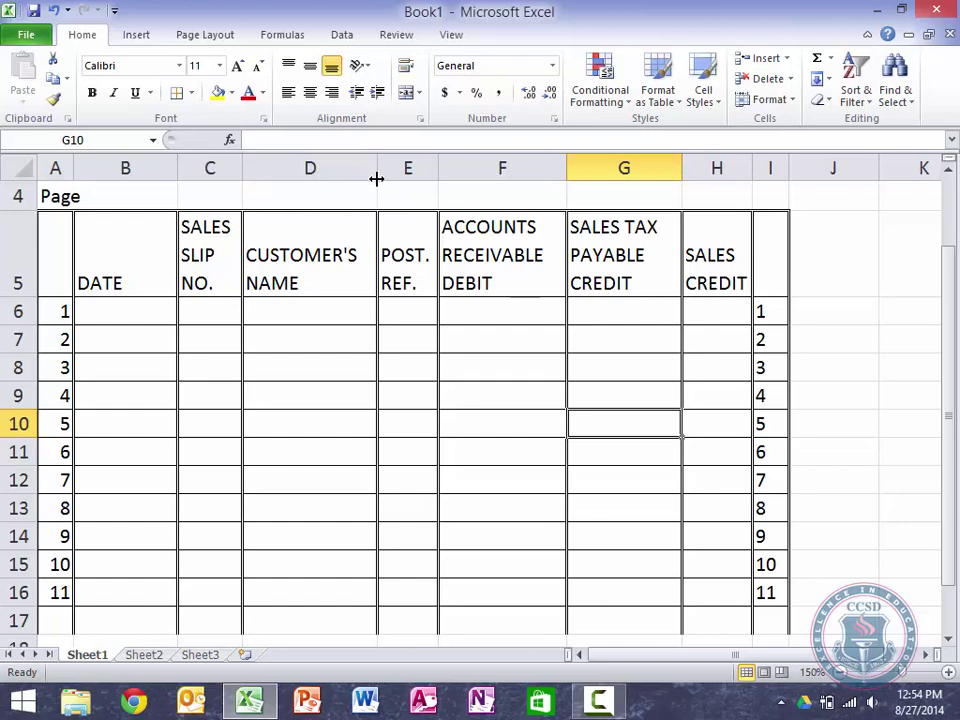
left_click_drag(376, 176, 425, 170)
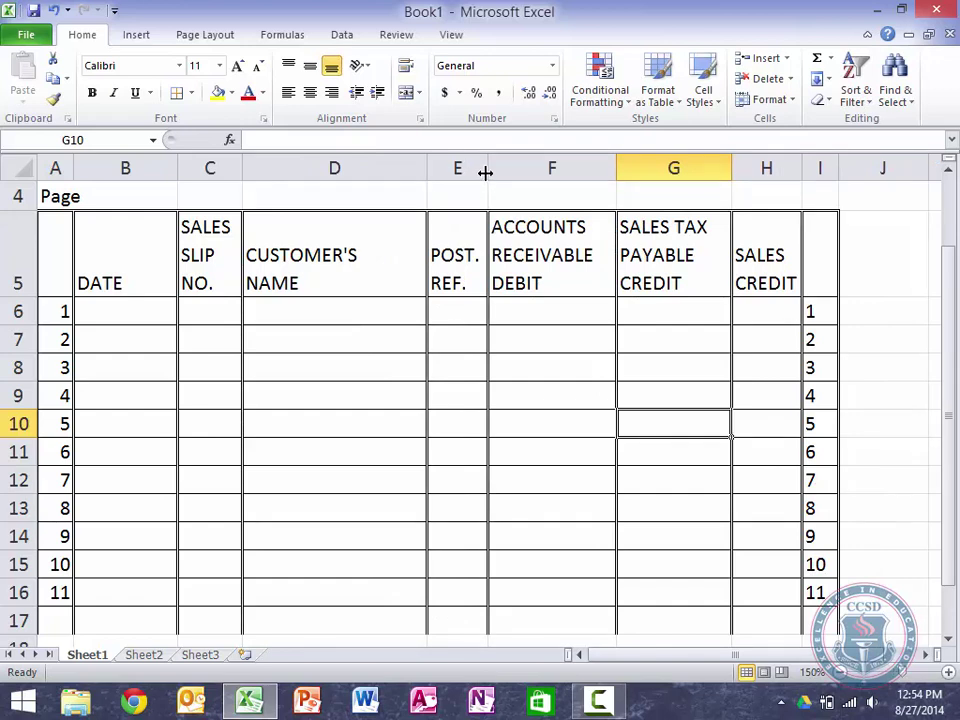
left_click_drag(486, 172, 491, 170)
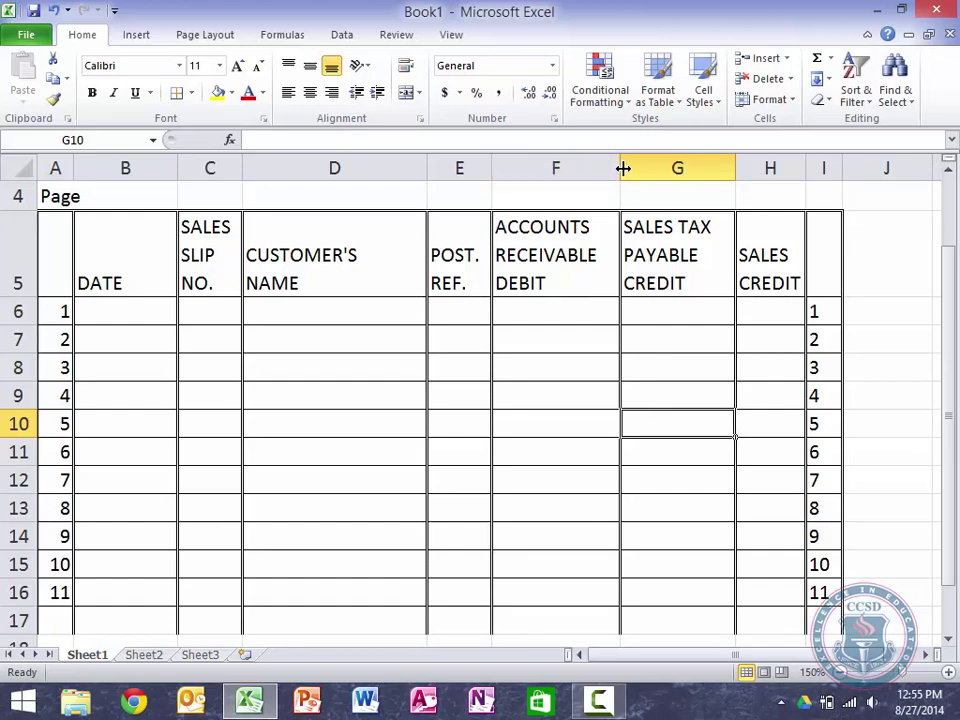
left_click_drag(622, 169, 630, 165)
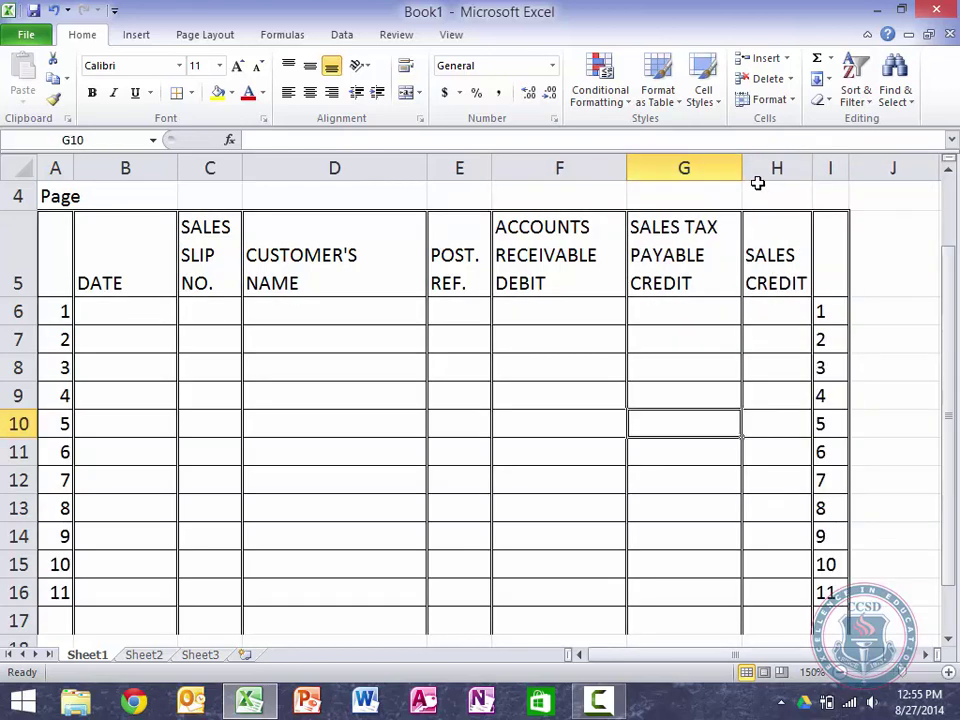
left_click_drag(744, 167, 762, 169)
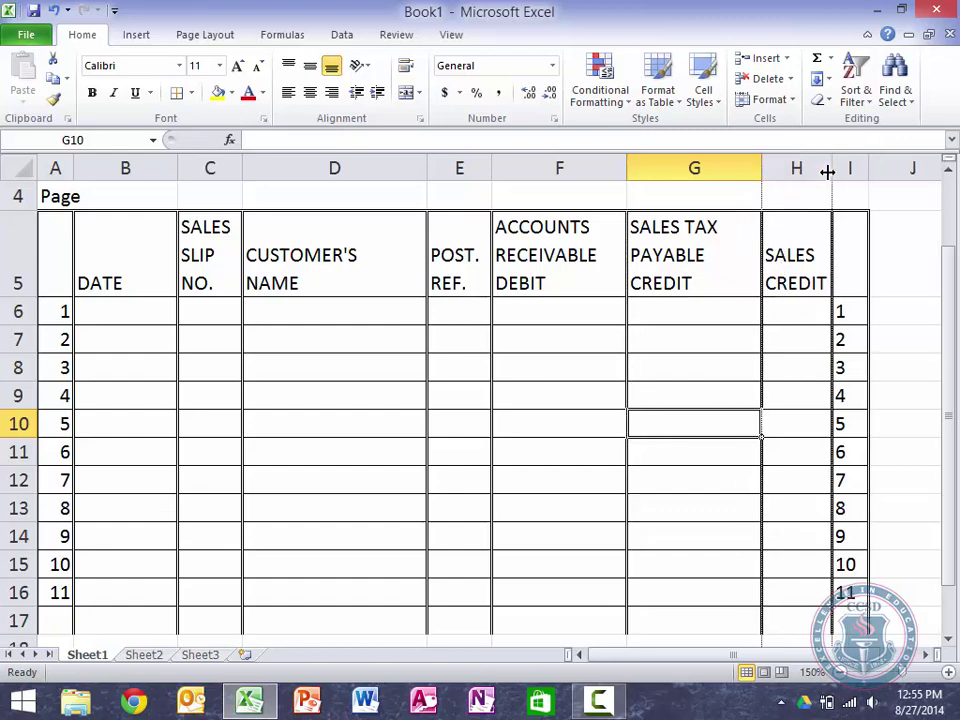
left_click_drag(830, 170, 892, 170)
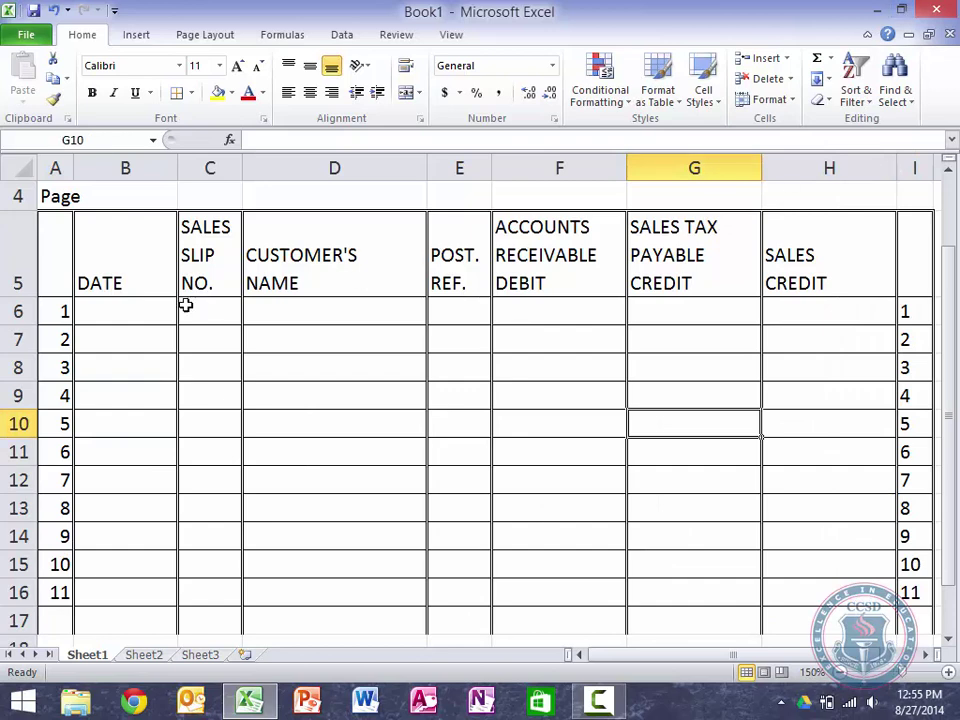
left_click_drag(66, 270, 514, 266)
Step: Center the row 5 headings from DATE through SALES CREDIT horizontally
scroll(118, 497, "left", 4)
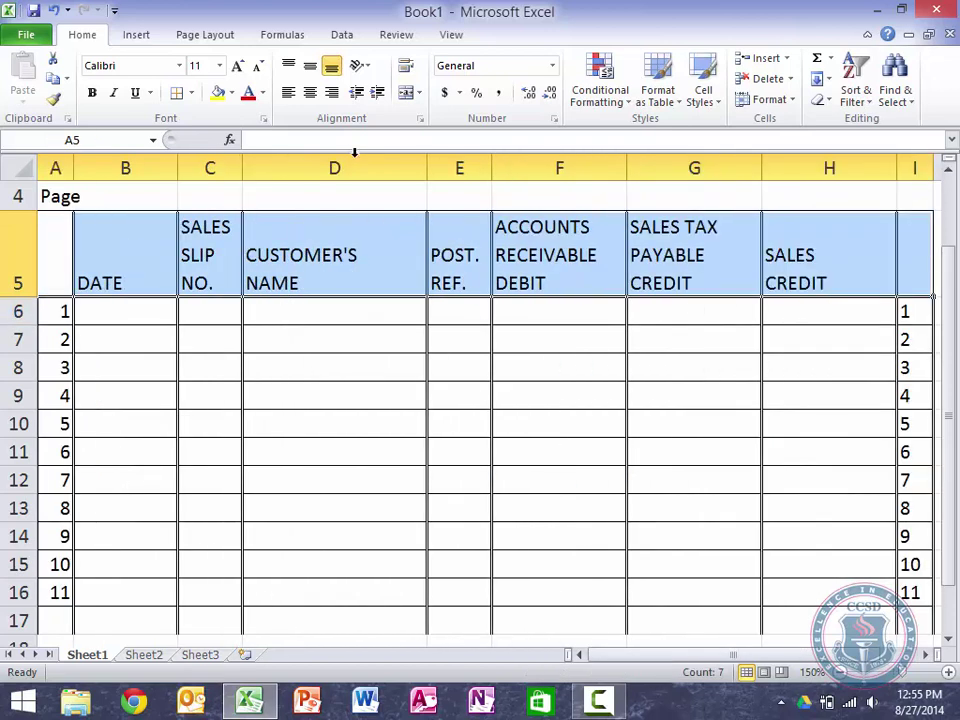
left_click(310, 93)
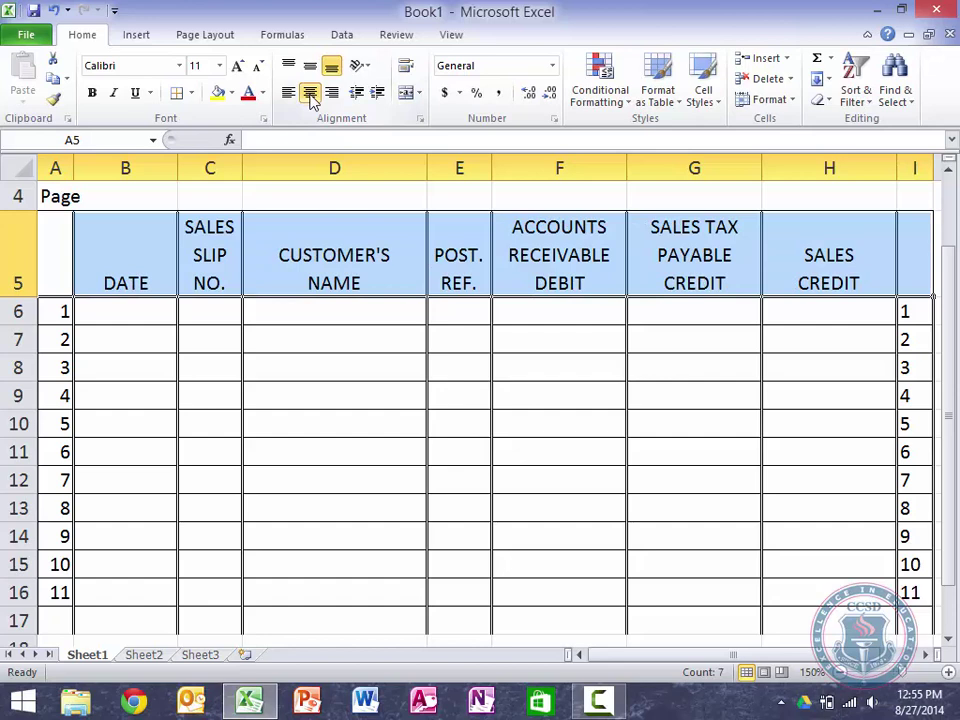
left_click(328, 312)
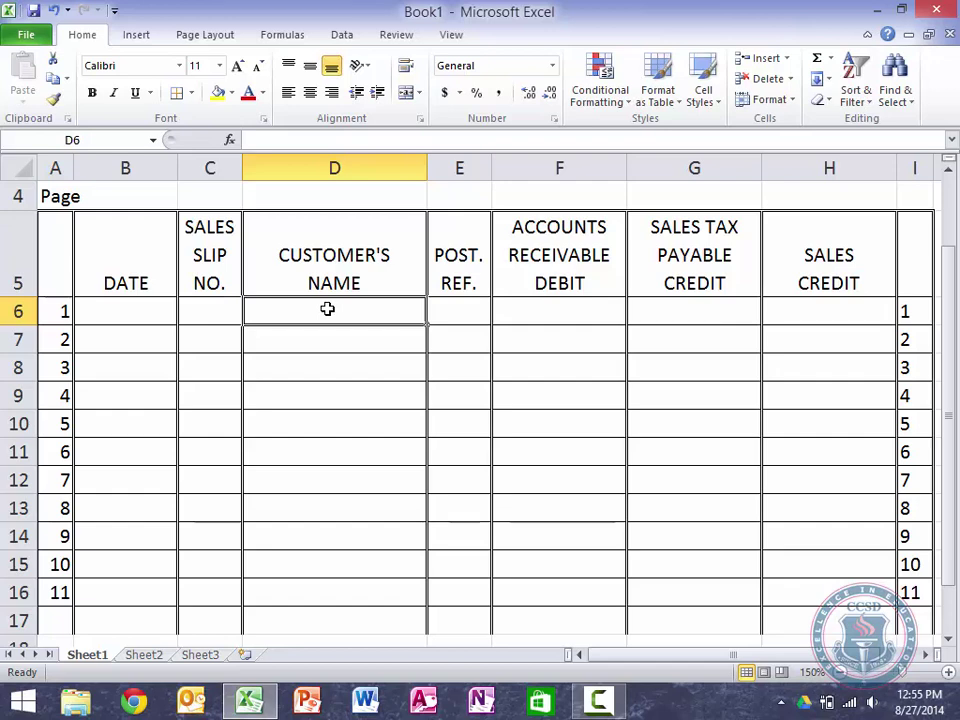
Step: Merge and center the Sales Journal title across A3:I3
key("Up")
key("Up")
key("Up")
key("Up")
key("Down")
key("Left")
key("Left")
key("Left")
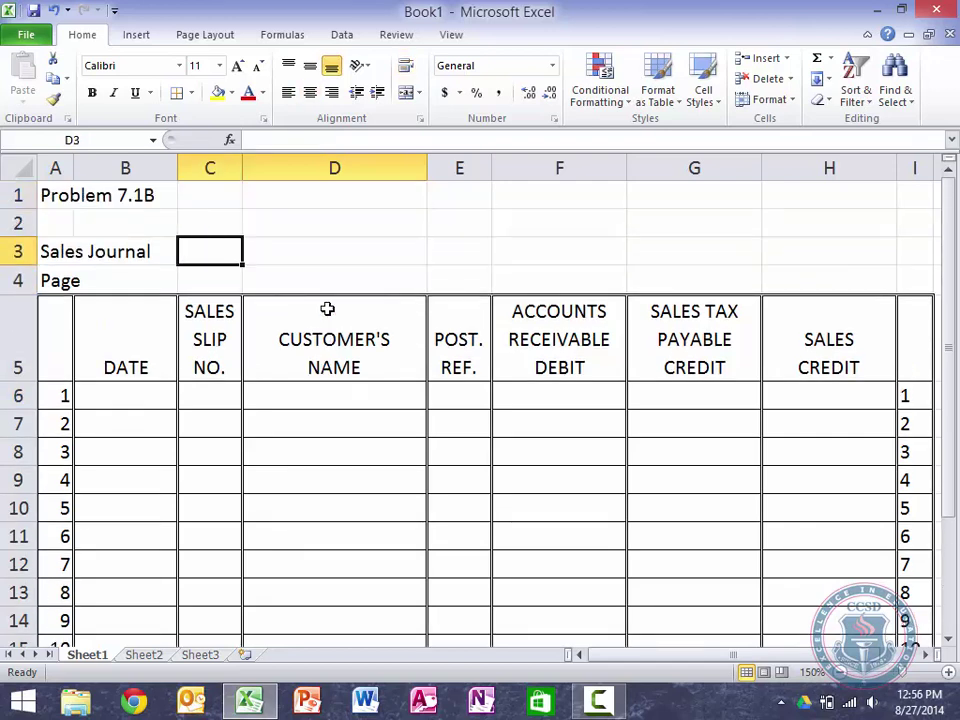
key("shift+Right")
key("shift+Right")
key("shift+Right")
key("shift+Right")
key("shift+Right")
key("shift+Right")
key("shift+Right")
key("shift+Right")
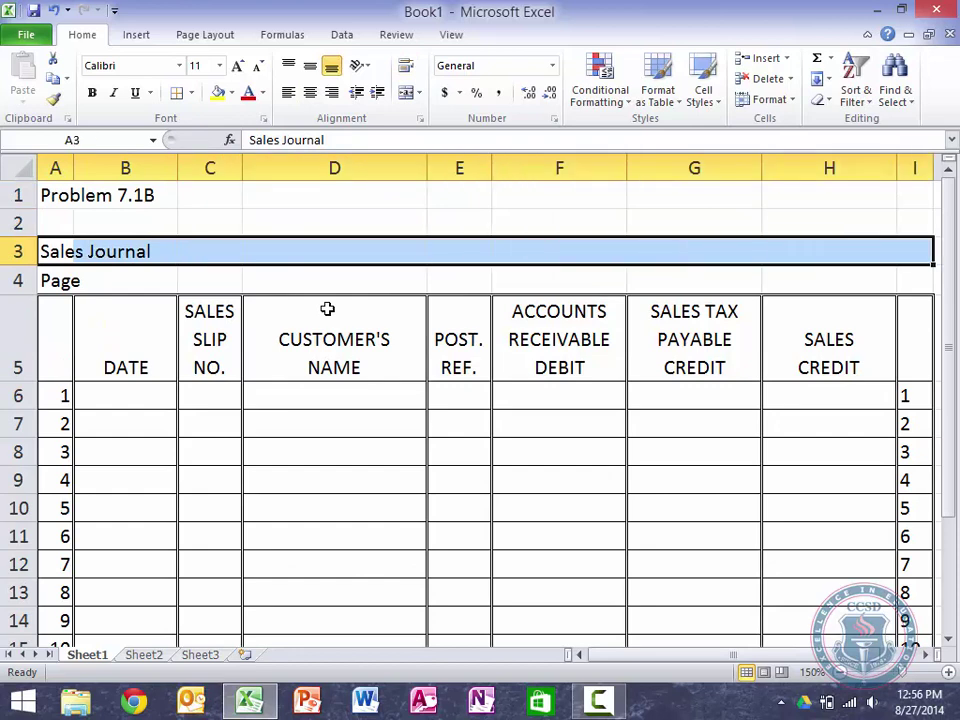
left_click(407, 93)
Step: Merge A4:H4 with Page right-aligned and enter page number 8 in I4
left_click_drag(60, 283, 798, 268)
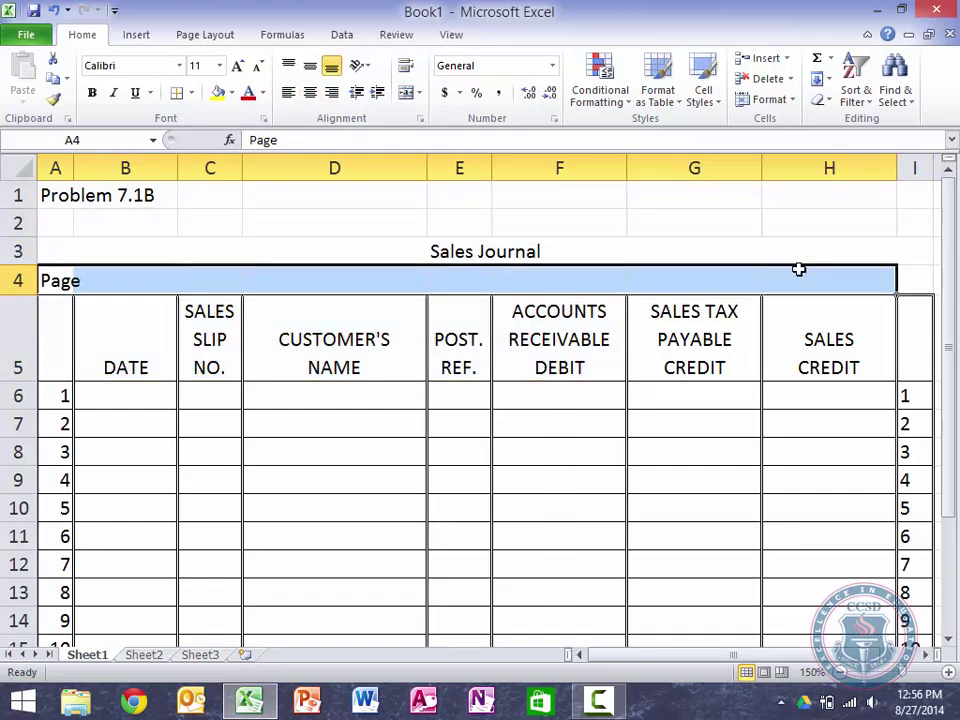
left_click(407, 93)
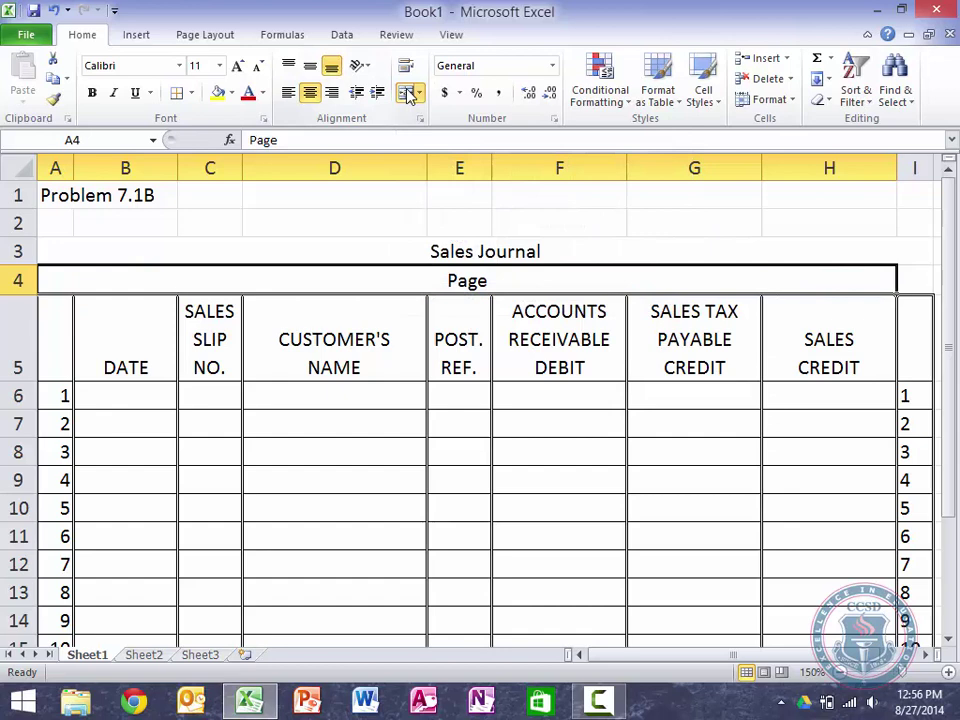
left_click(331, 93)
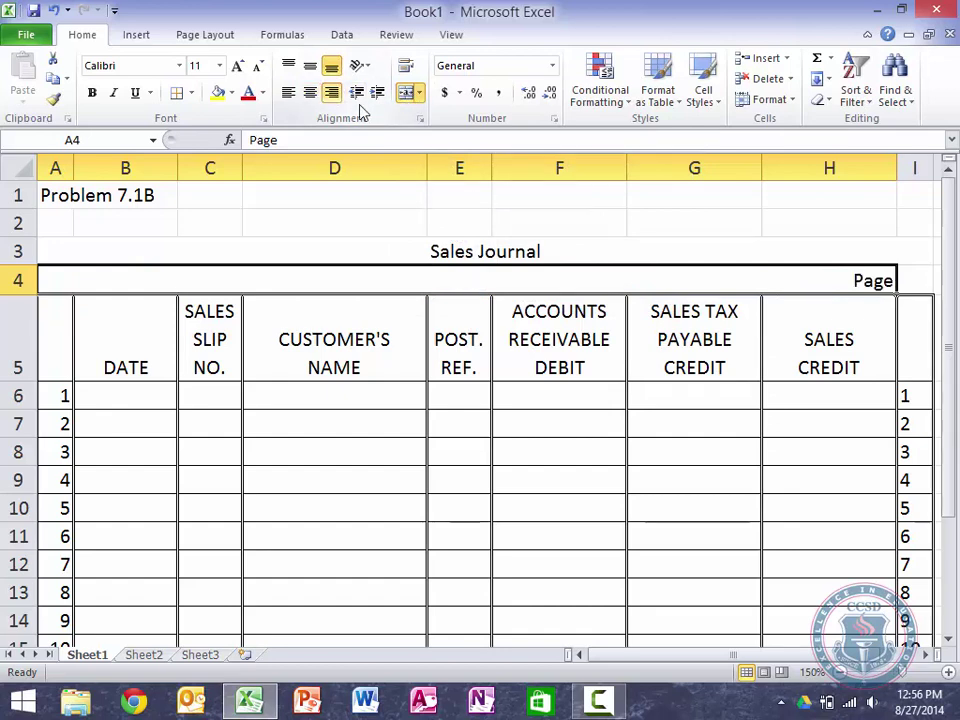
left_click(913, 281)
left_click(921, 283)
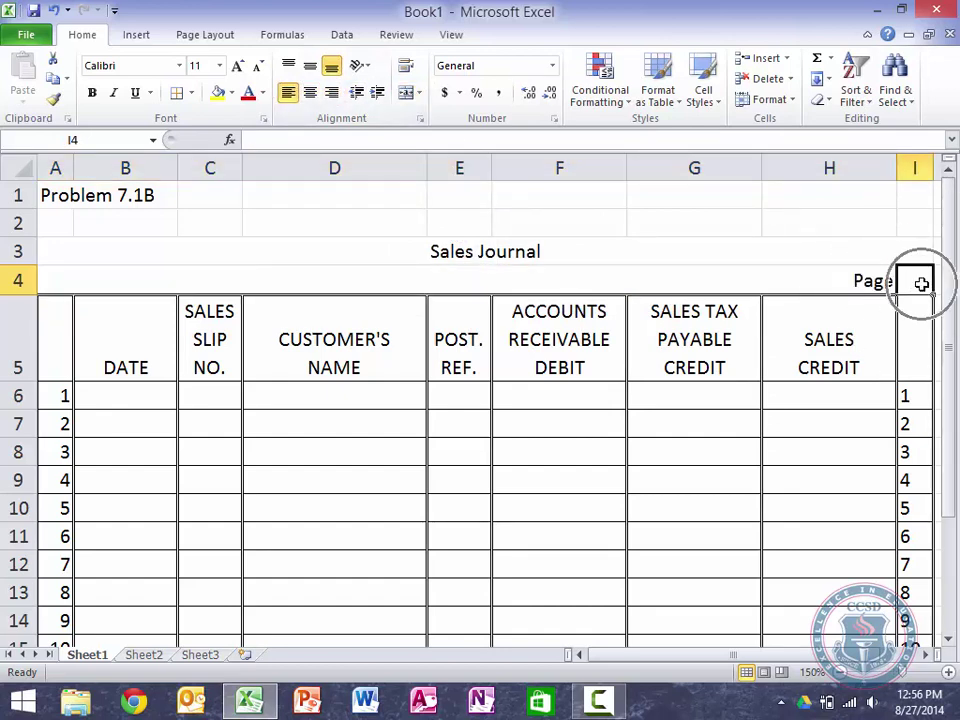
type("8")
key("Return")
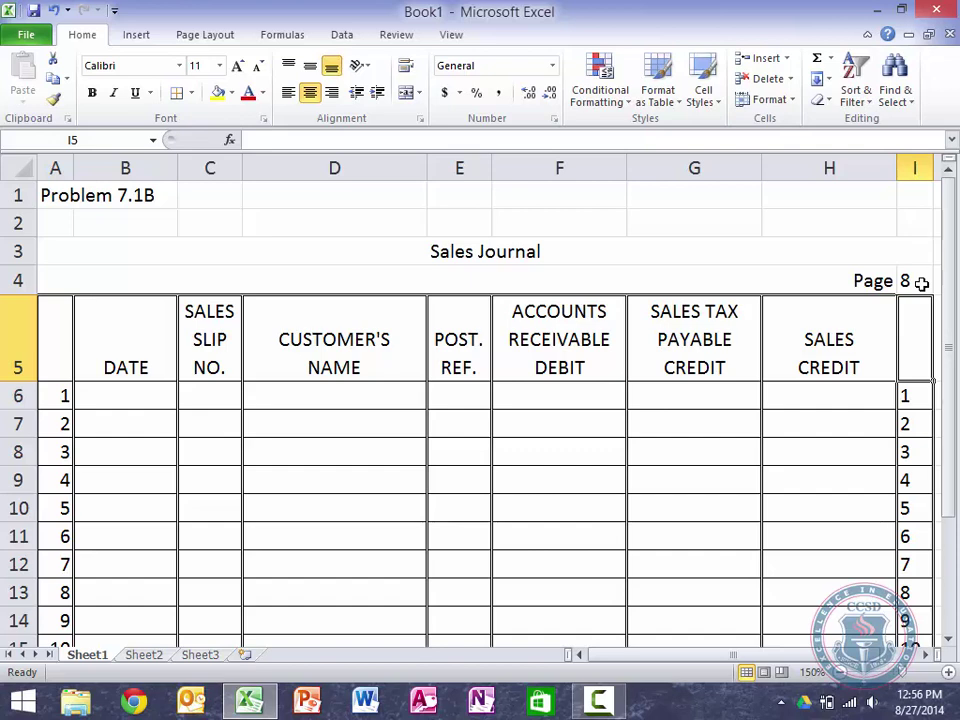
key("Left")
key("Left")
key("Left")
key("Left")
key("Left")
key("Left")
key("Left")
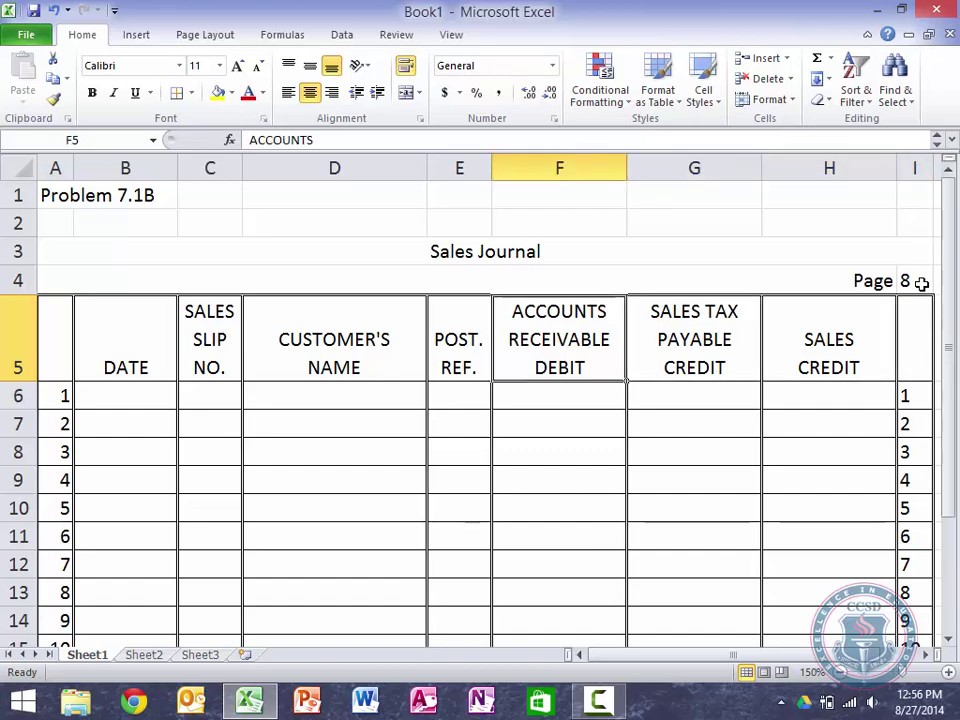
key("Down")
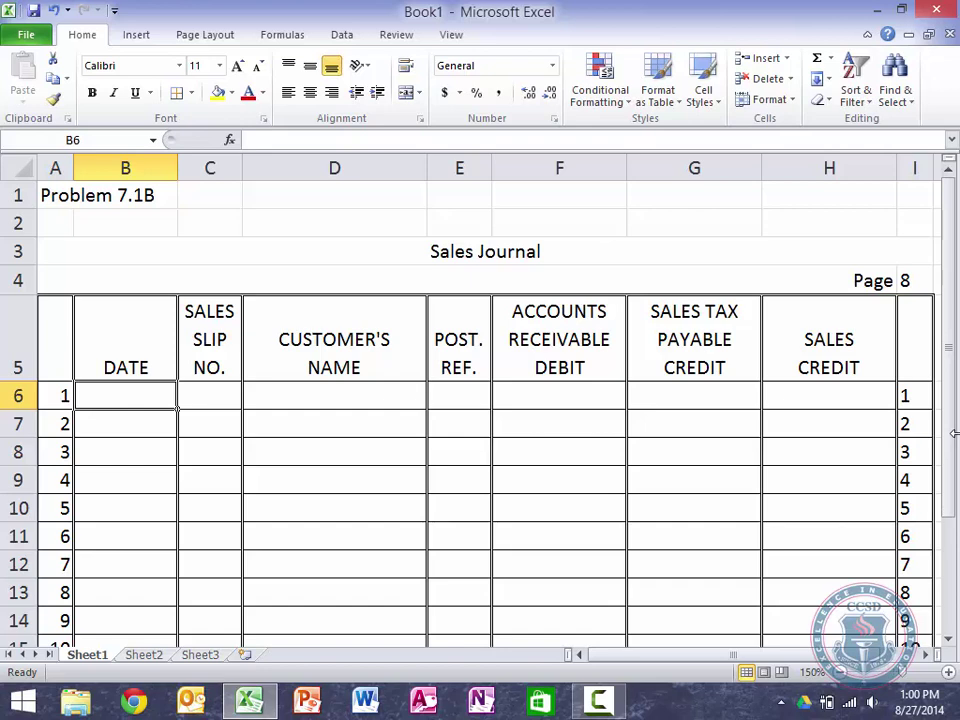
Step: Enter the 0.08 sales tax rate in G2 and display it as 8.00%
key("Right")
key("Right")
key("Right")
key("Up")
key("Right")
key("Right")
key("Right")
key("Right")
key("Up")
key("Up")
key("Up")
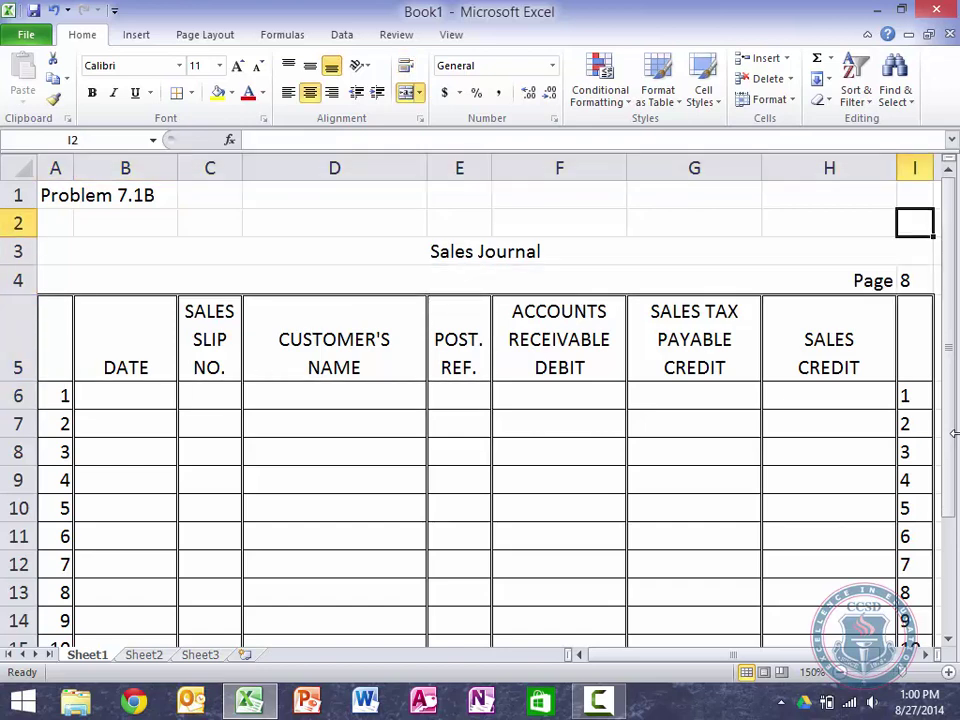
key("Left")
key("Left")
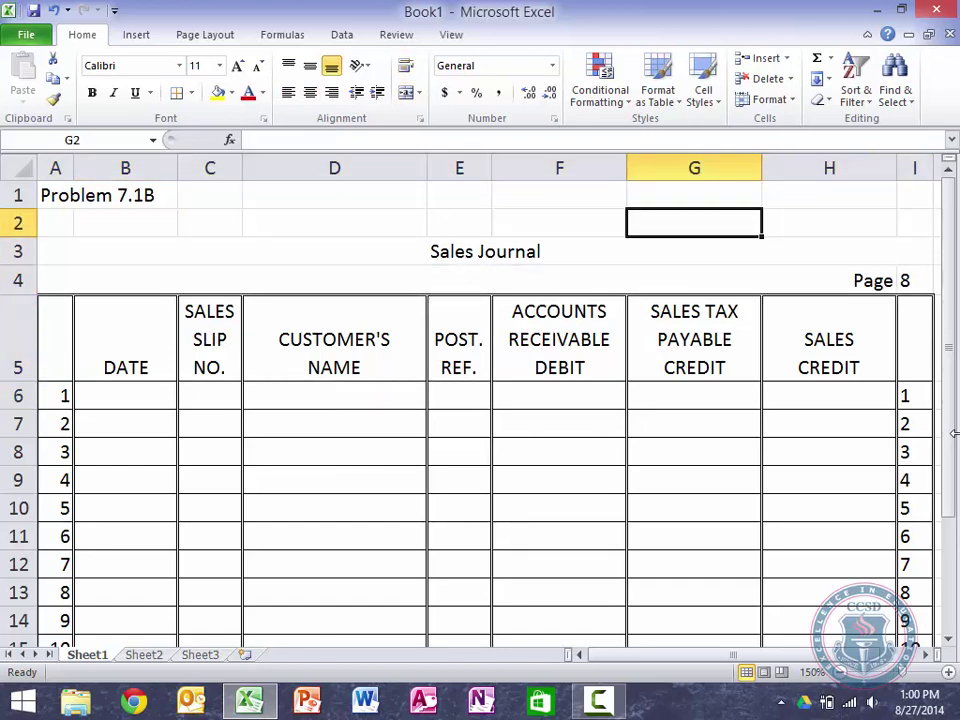
type(".08")
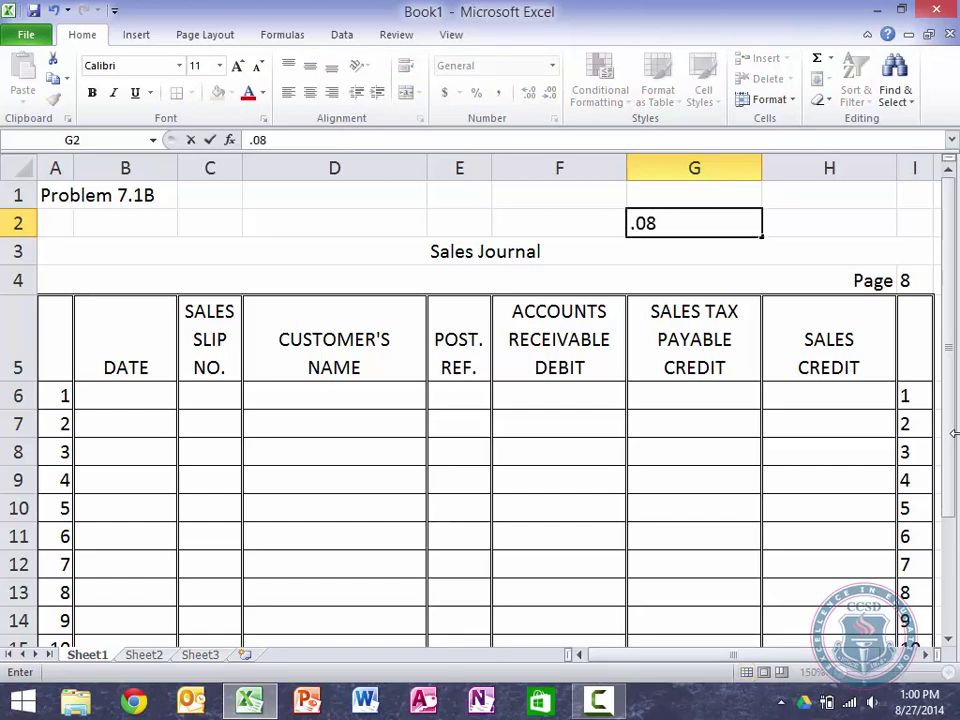
key("ctrl+Return")
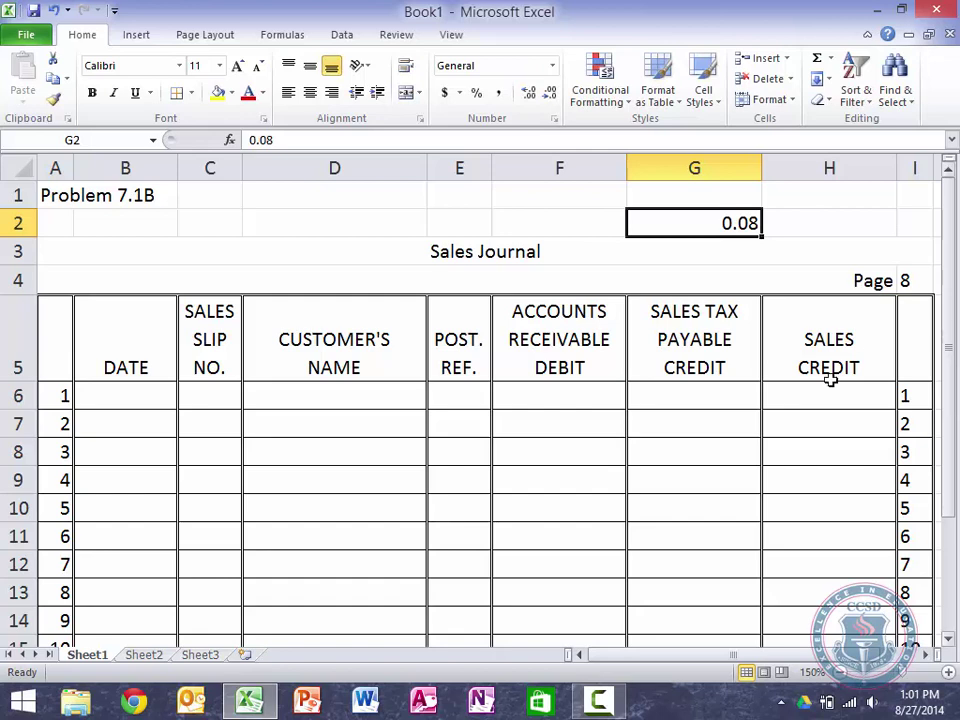
left_click(446, 100)
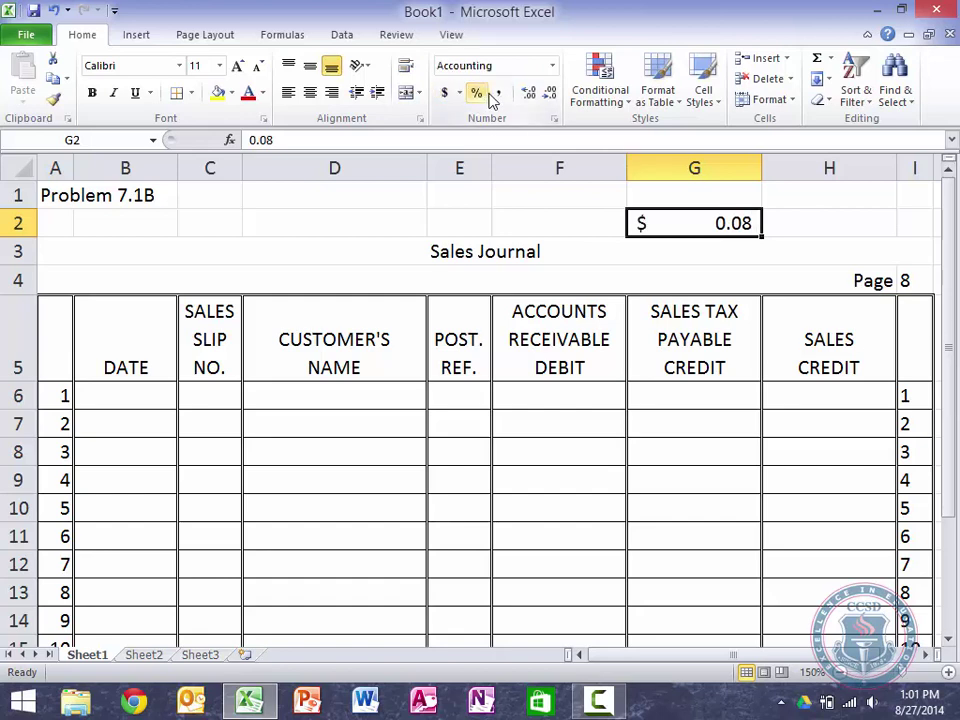
left_click(484, 95)
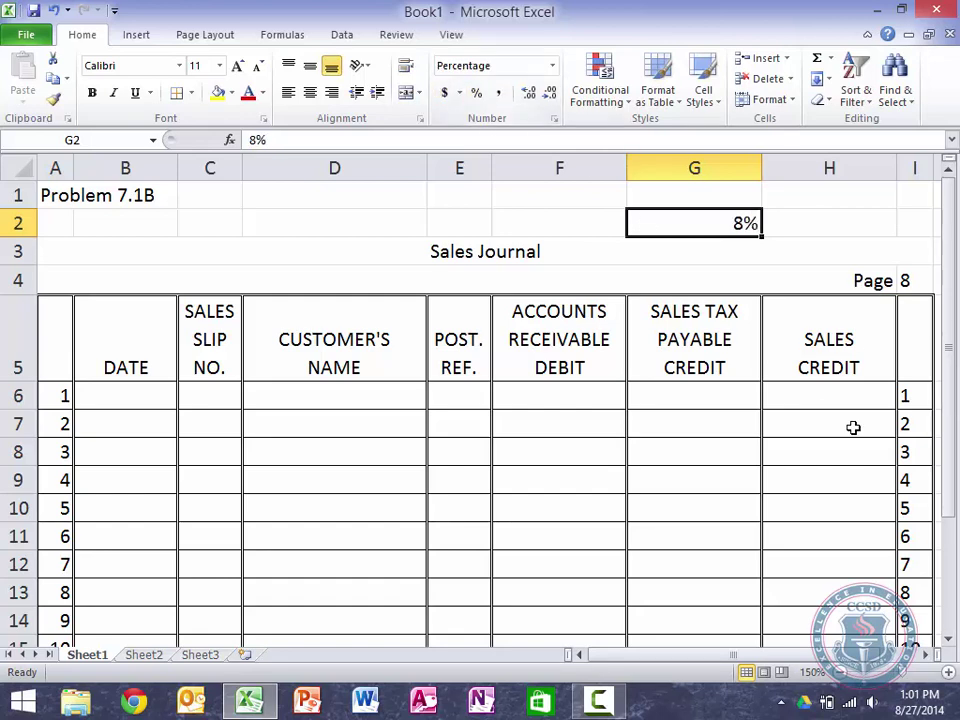
left_click(527, 94)
left_click(527, 94)
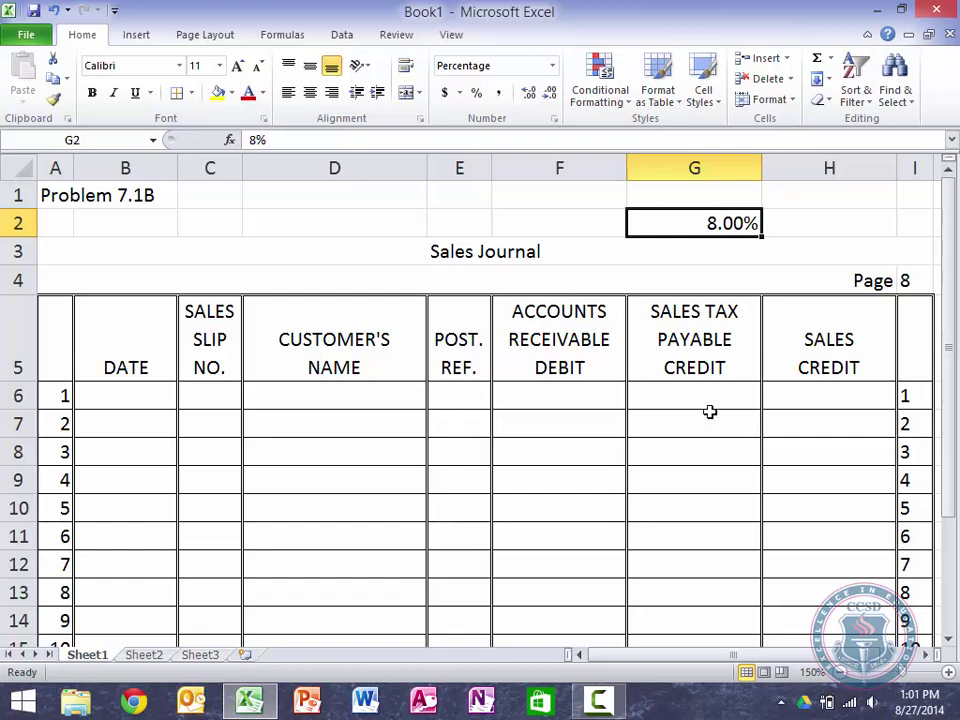
left_click(557, 393)
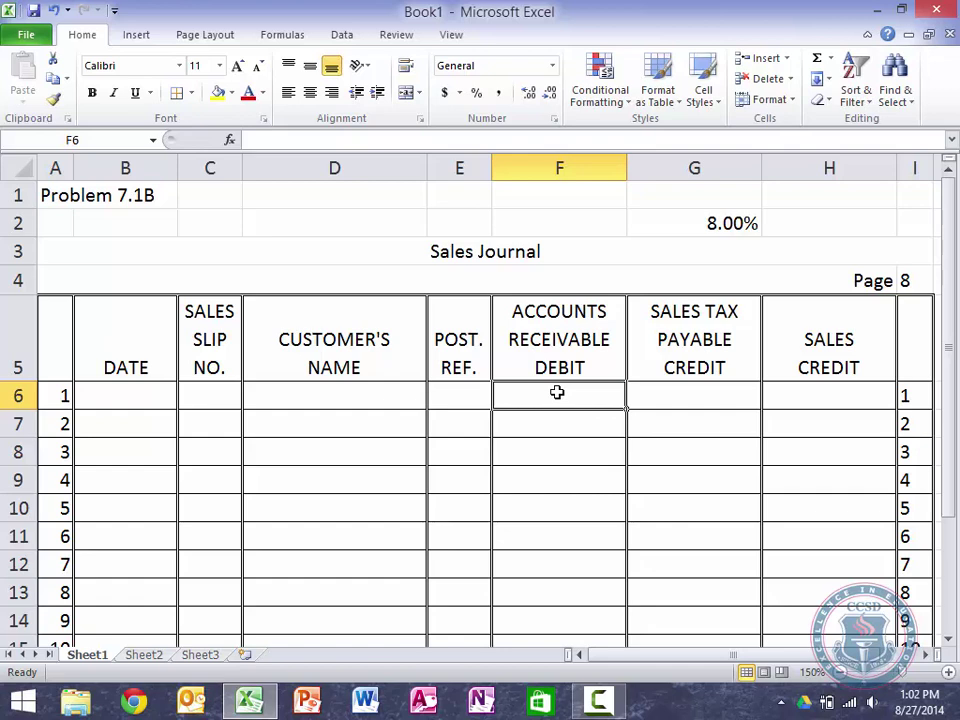
Step: Enter the tax formula =G2*H6 in G6 and give it Comma Style
key("Right")
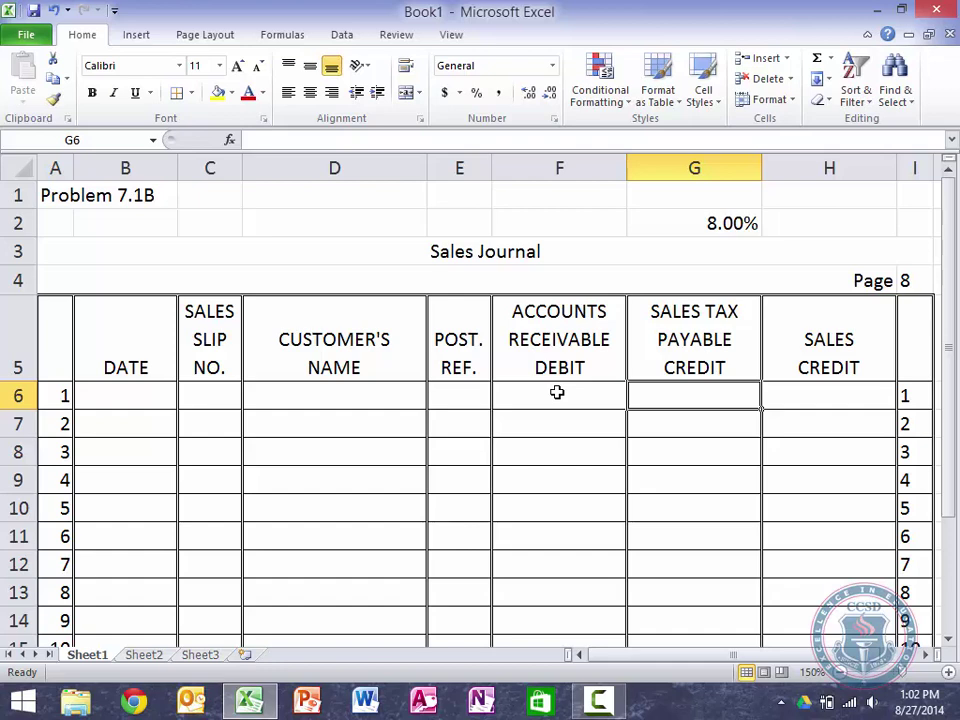
type("=")
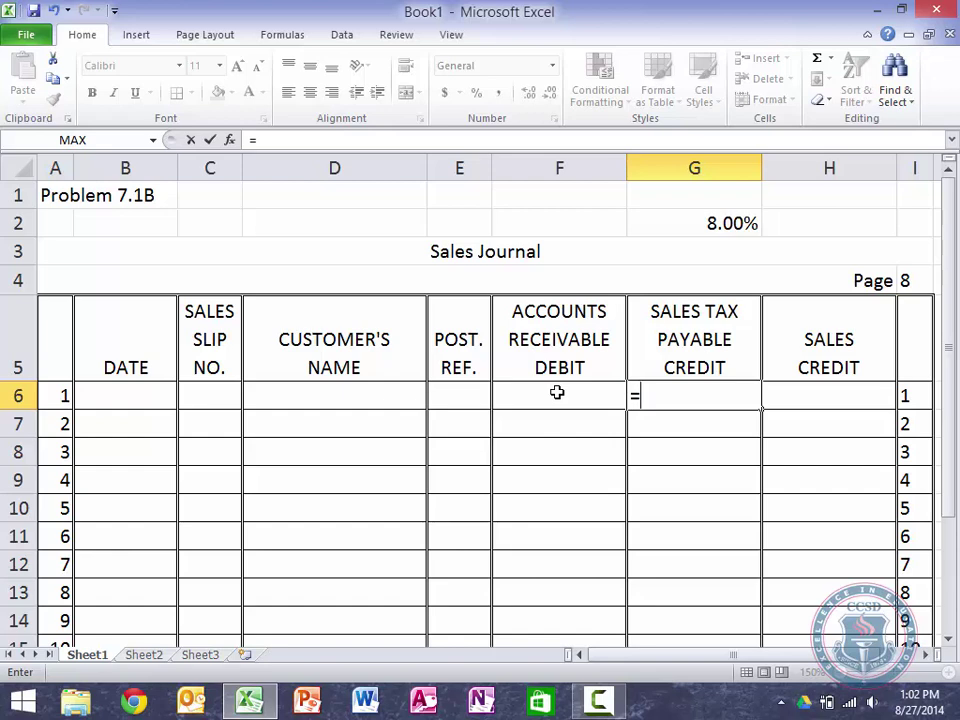
left_click(691, 218)
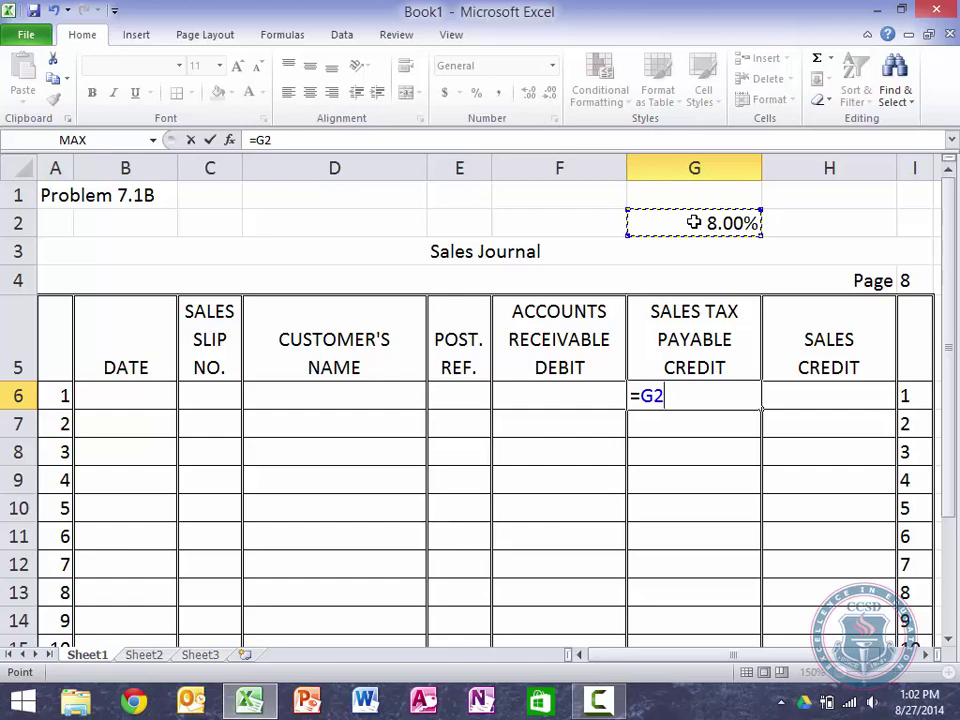
type("*")
left_click(829, 397)
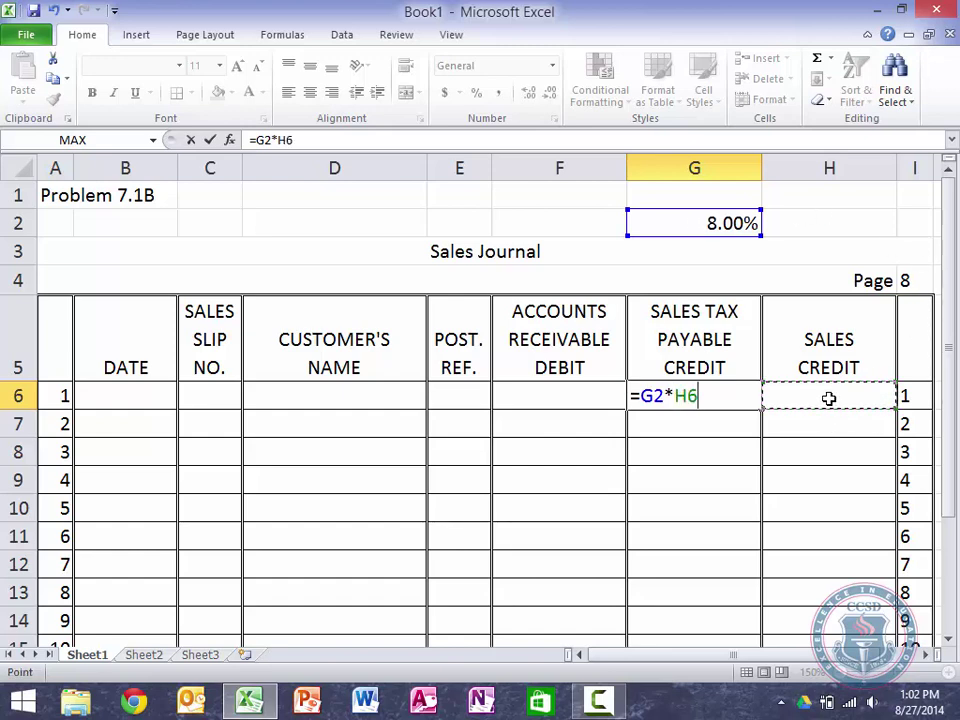
key("Return")
key("Up")
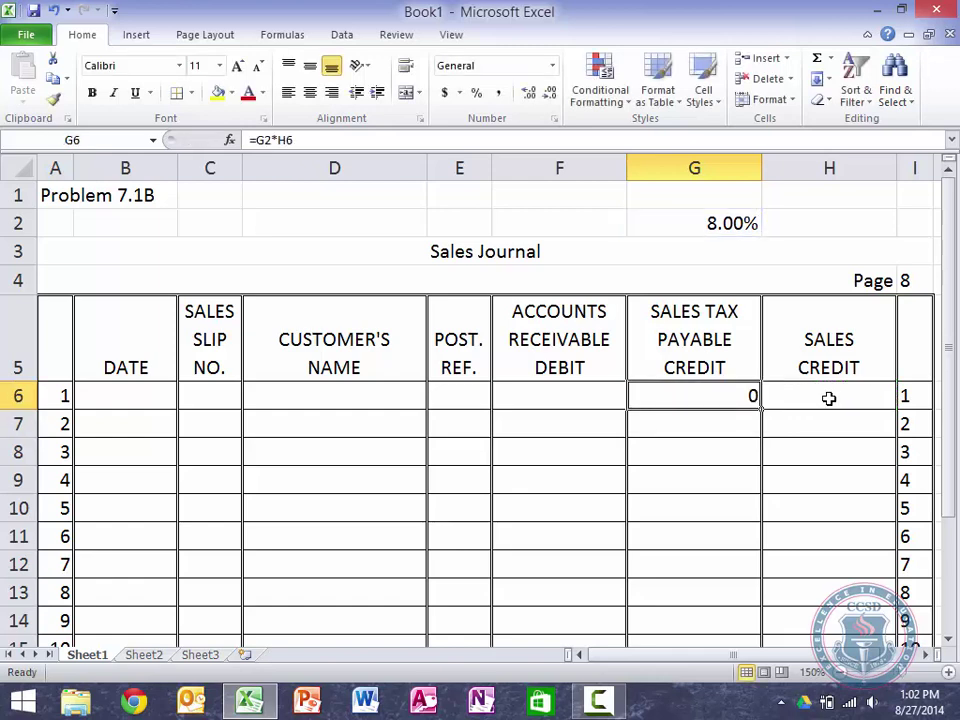
left_click(500, 94)
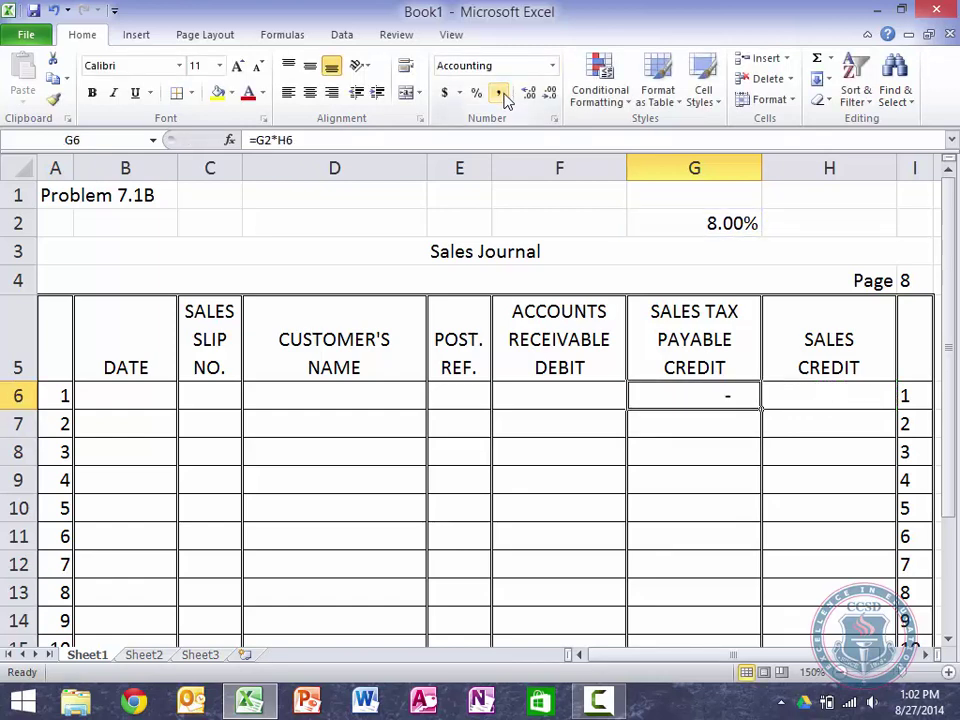
left_click(843, 398)
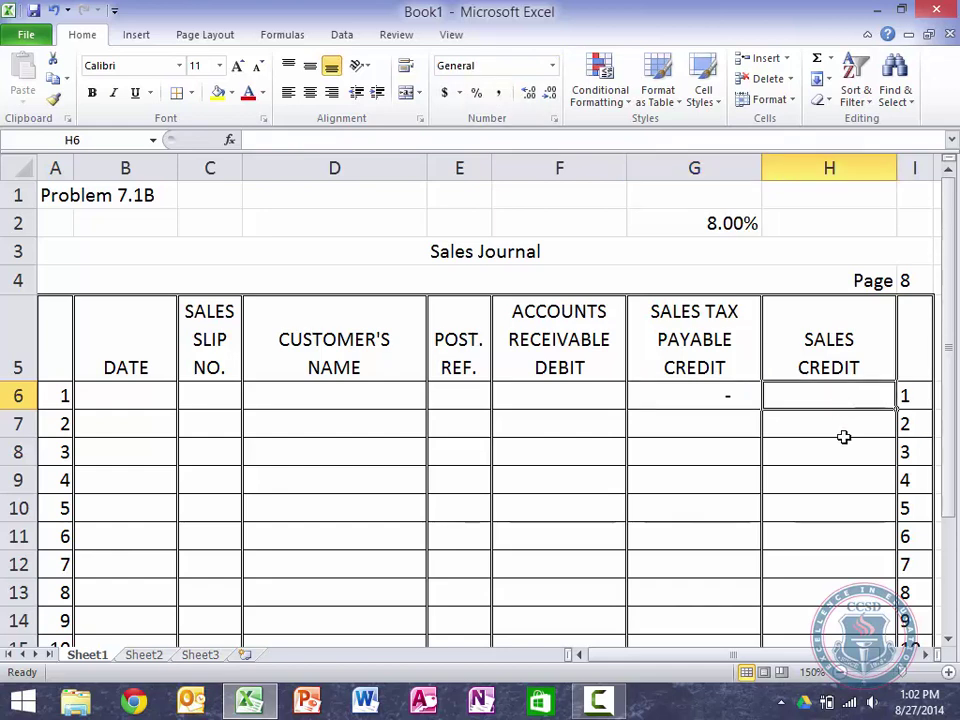
Step: Apply Comma Style to the F6:H17 amount range
left_click_drag(844, 432, 858, 610)
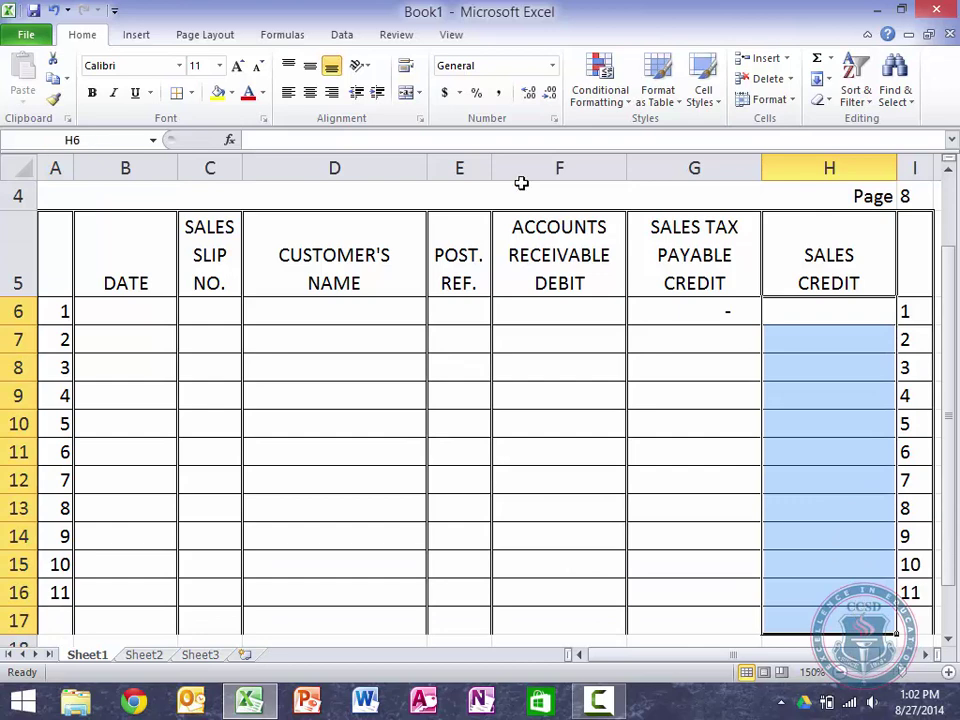
key("shift+Left")
key("shift+Left")
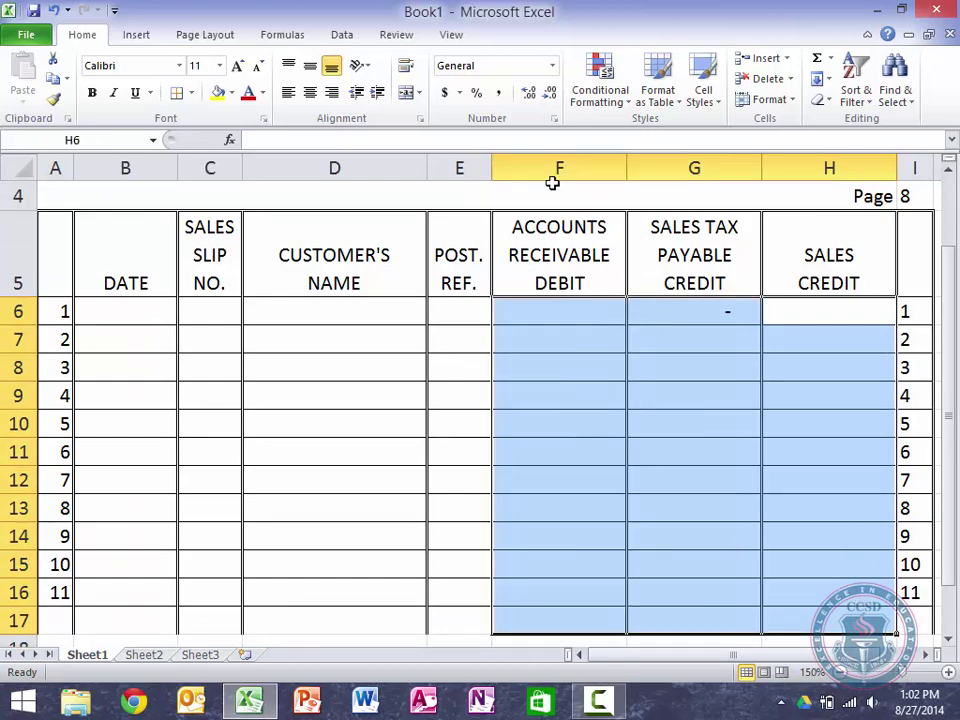
left_click(498, 94)
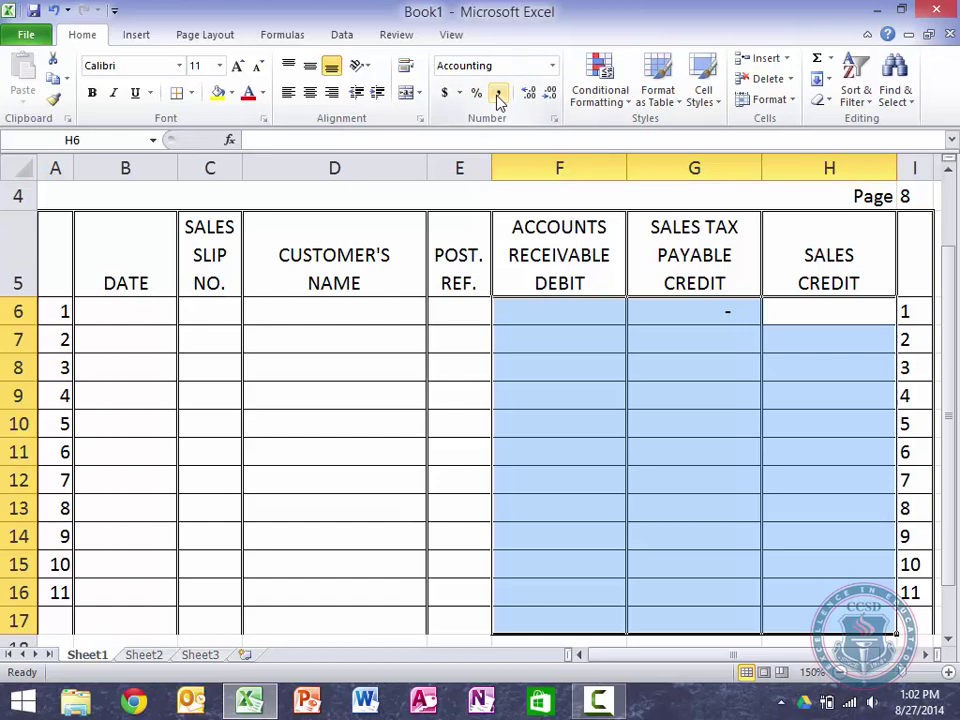
key("Right")
Step: Test a sale of 50 in H6 (giving 4.00 tax), then reset H6 to 0
key("Left")
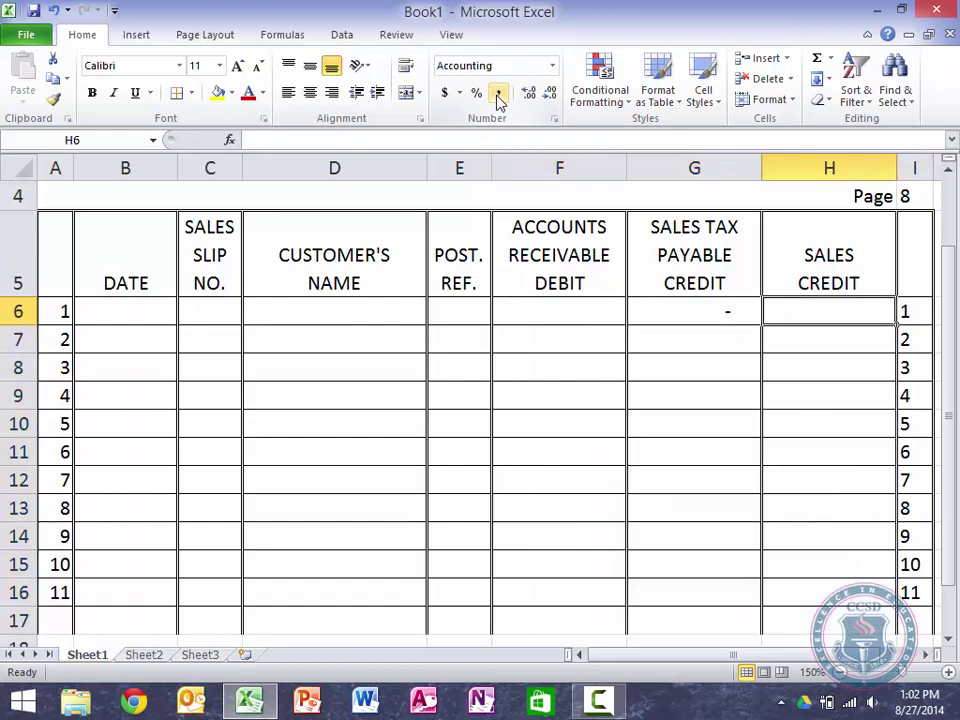
type("50")
key("Return")
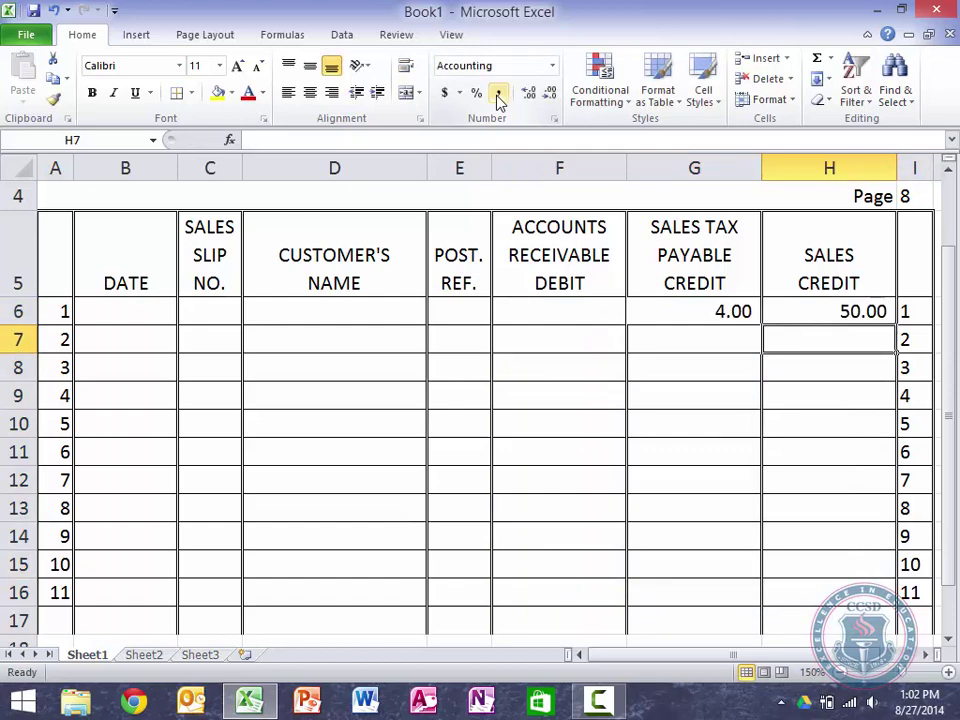
key("Up")
type("0")
key("Return")
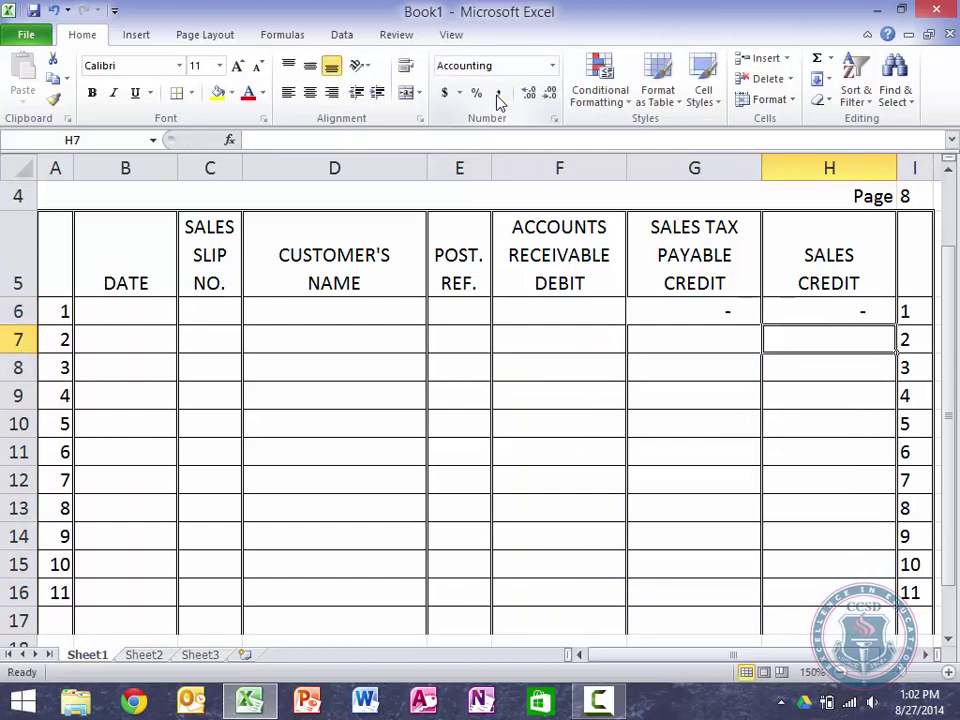
key("Up")
key("Up")
key("Up")
key("Up")
key("Up")
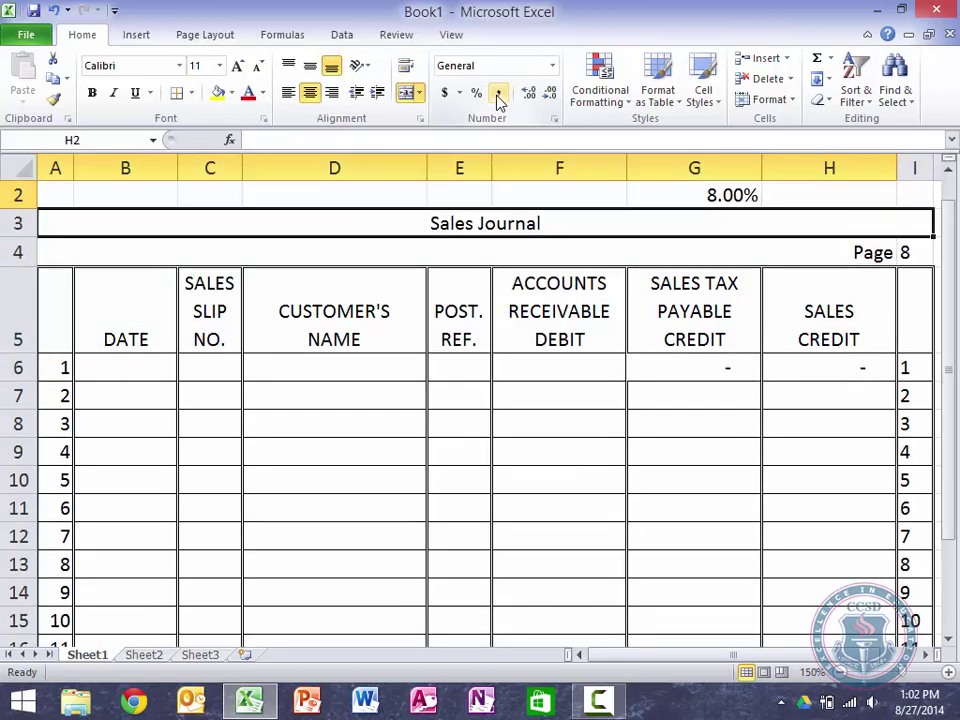
Step: Re-enter the sales tax formula =G2*H6 in G6
key("Down")
key("Down")
key("Up")
key("Up")
key("Down")
key("Down")
key("Down")
key("Down")
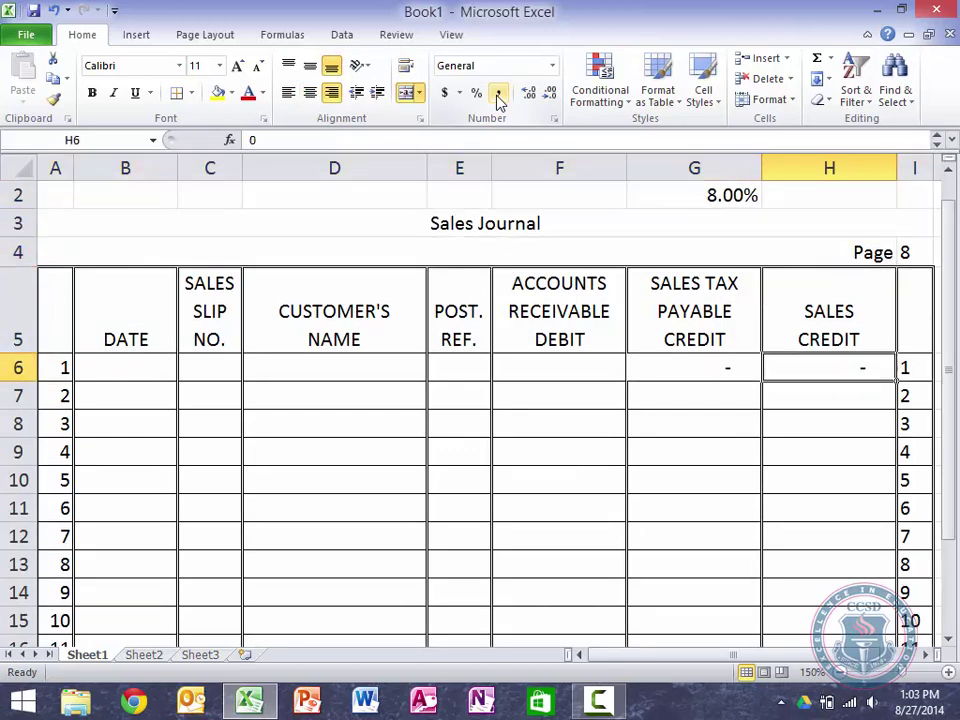
key("Left")
type("=")
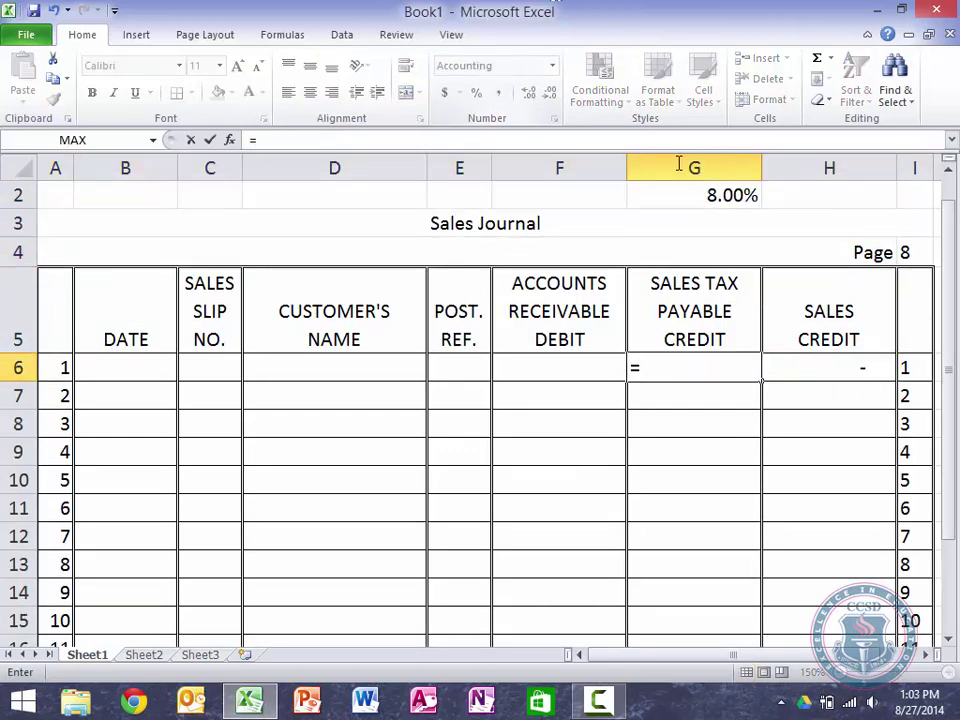
left_click(706, 197)
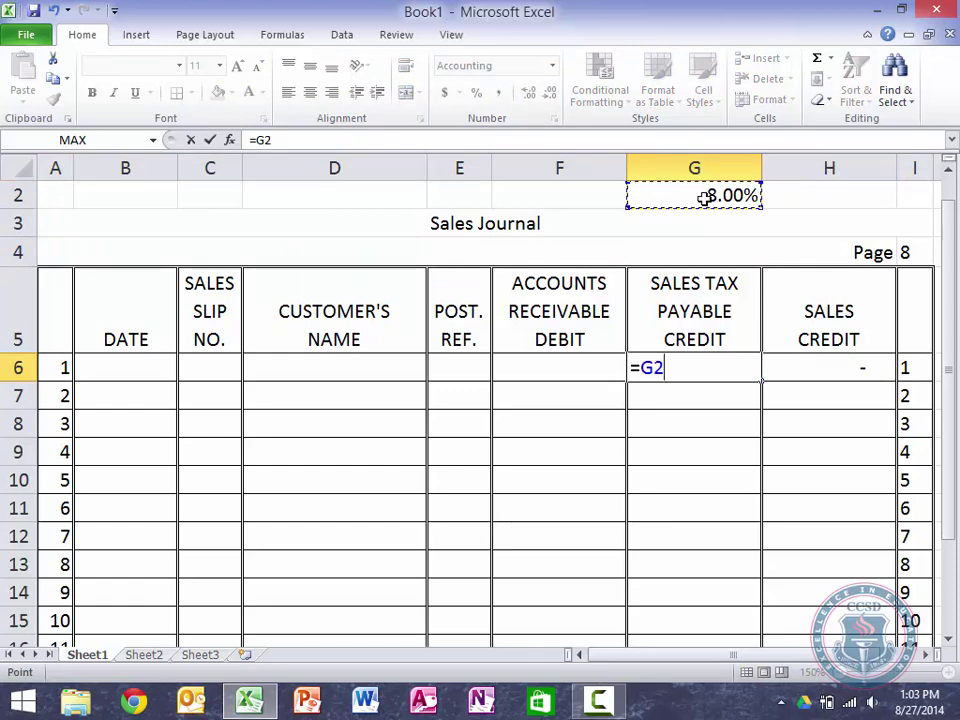
type("*")
left_click(846, 365)
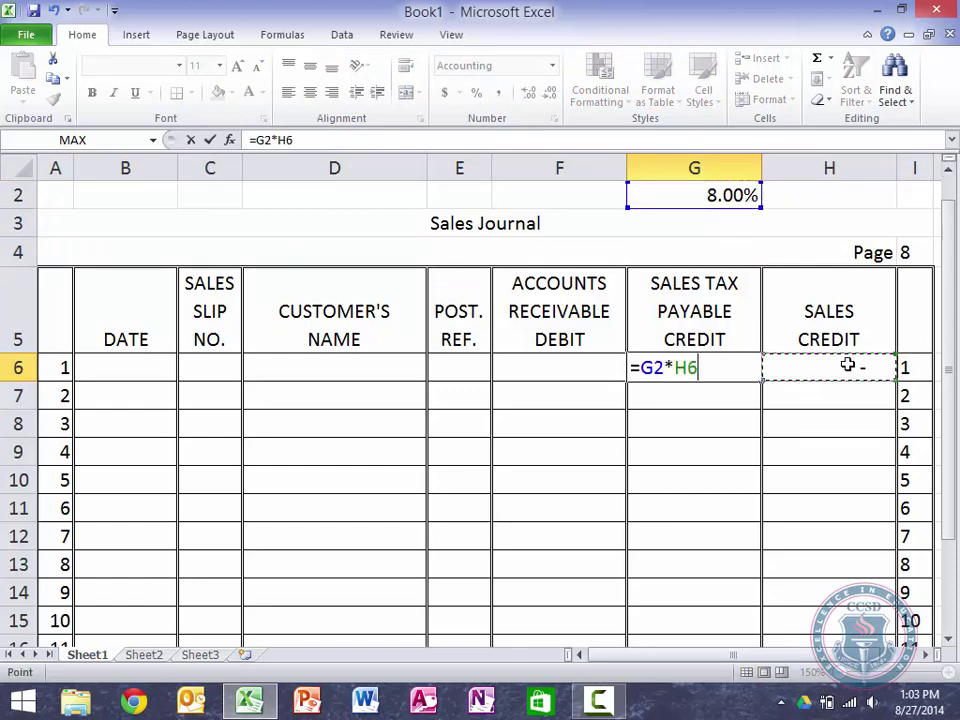
key("Return")
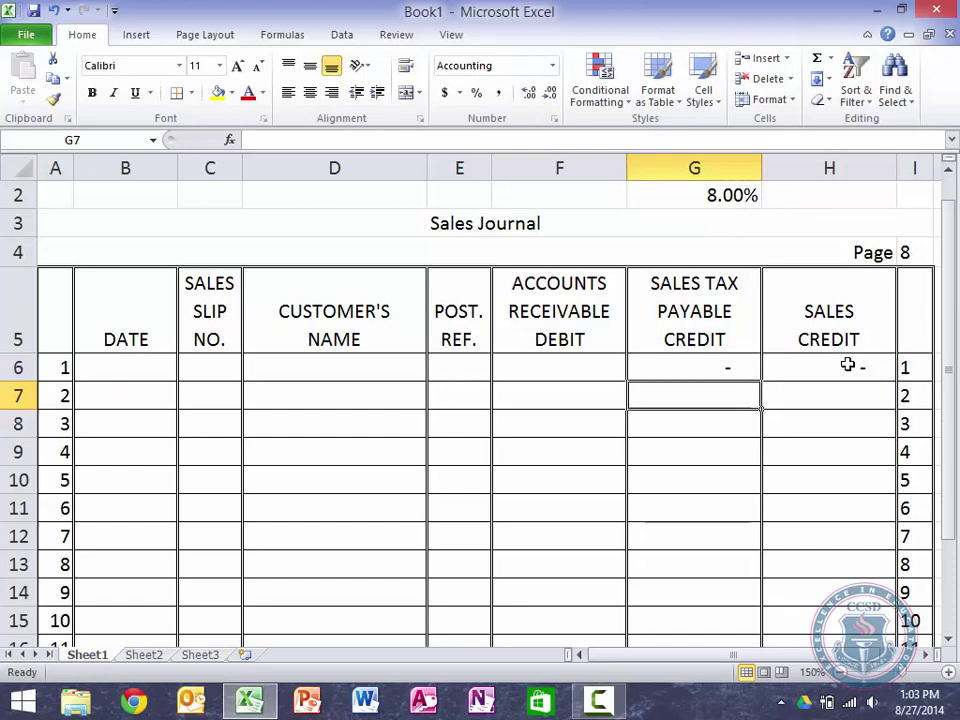
Step: Test sales of 6 and 10 in H6 (0.48 and 0.80 tax), then clear H6
left_click(847, 366)
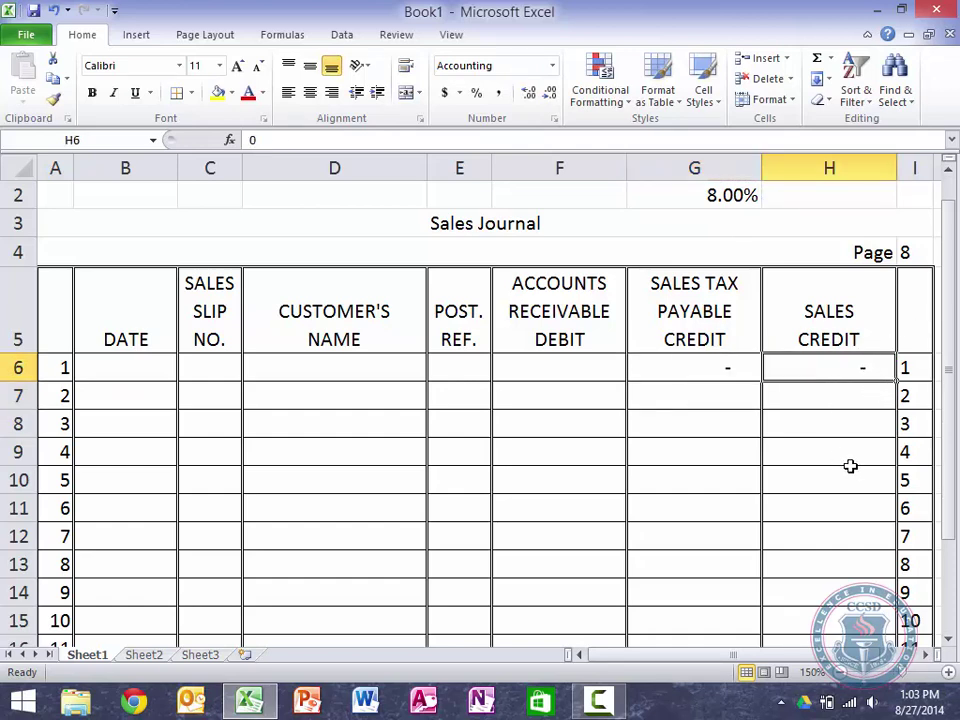
type("6")
key("Return")
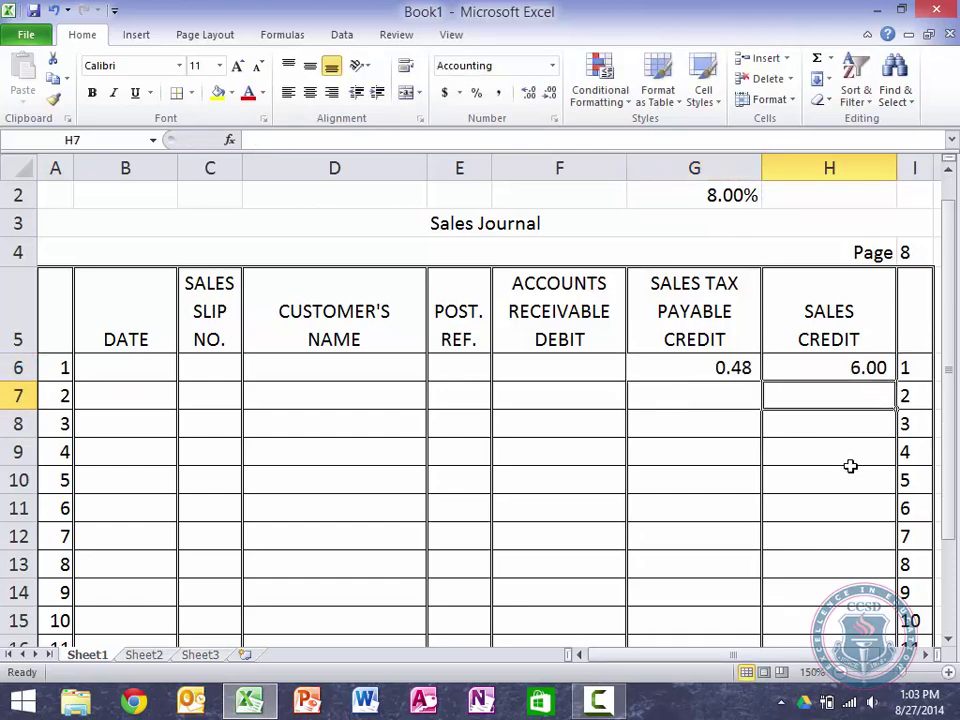
key("Up")
type("10")
key("Return")
key("Up")
key("BackSpace")
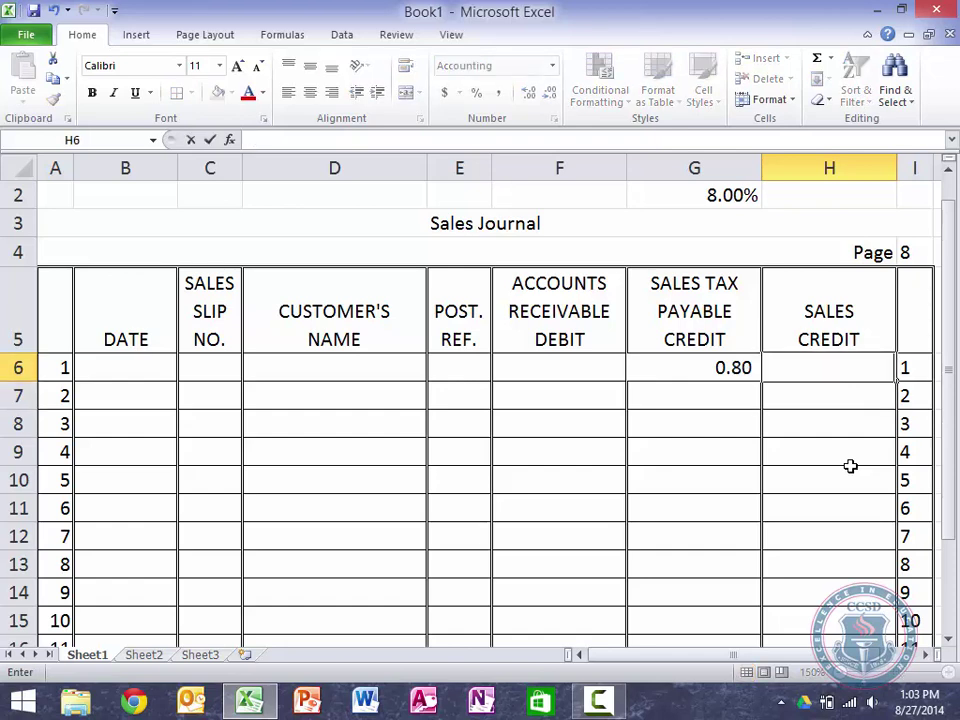
key("ctrl+Return")
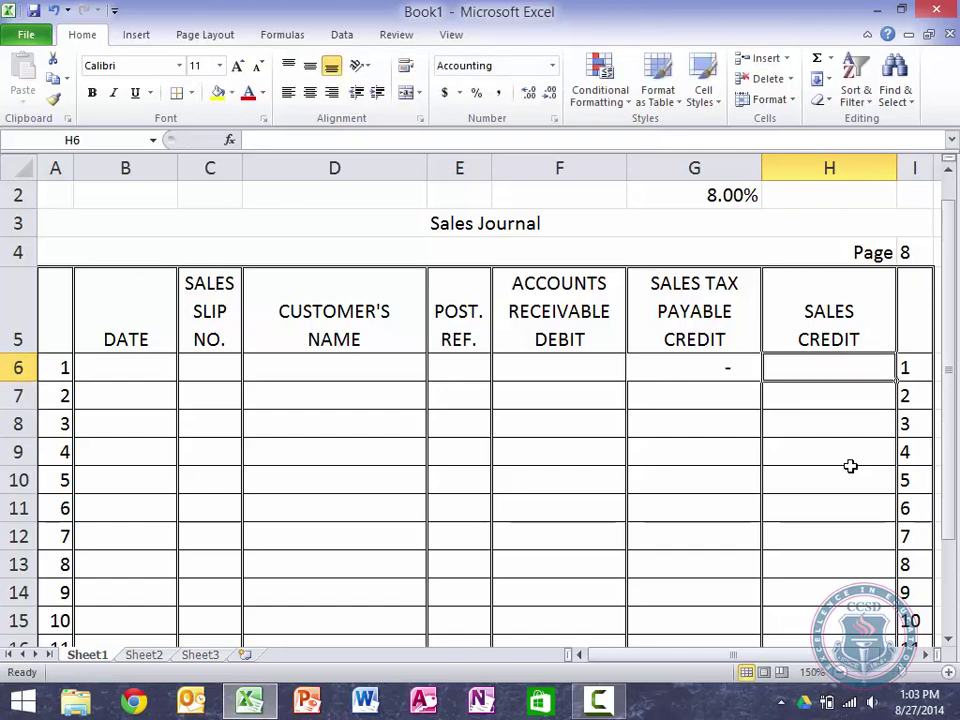
key("Left")
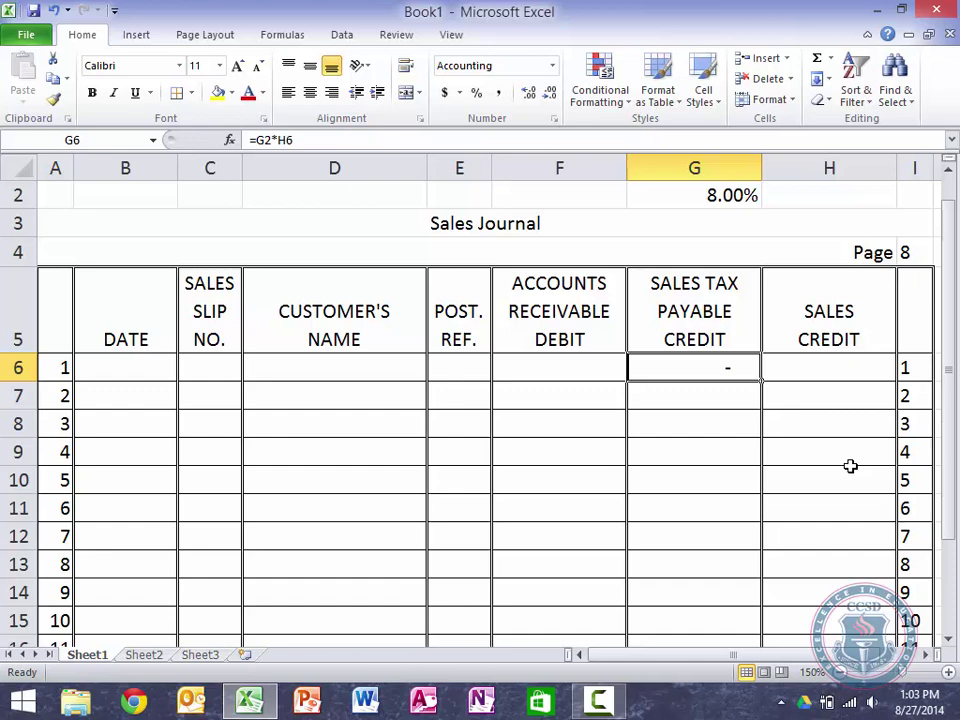
key("Left")
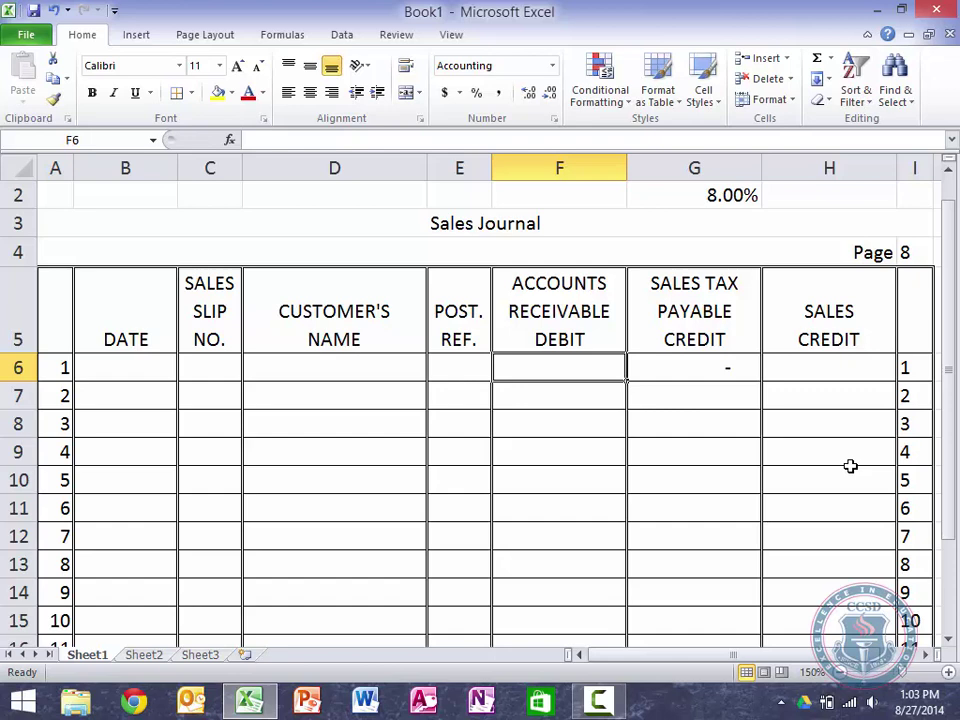
Step: Enter the accounts receivable formula =G6+H6 in F6, totalling tax and sales
type("=")
left_click(692, 370)
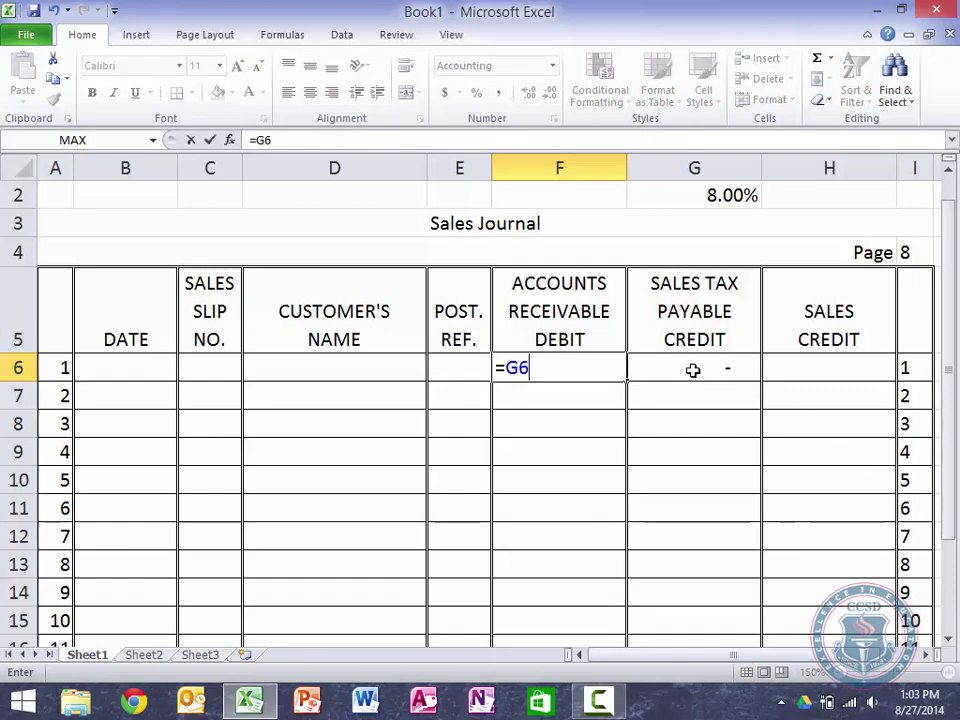
type("+")
left_click(823, 367)
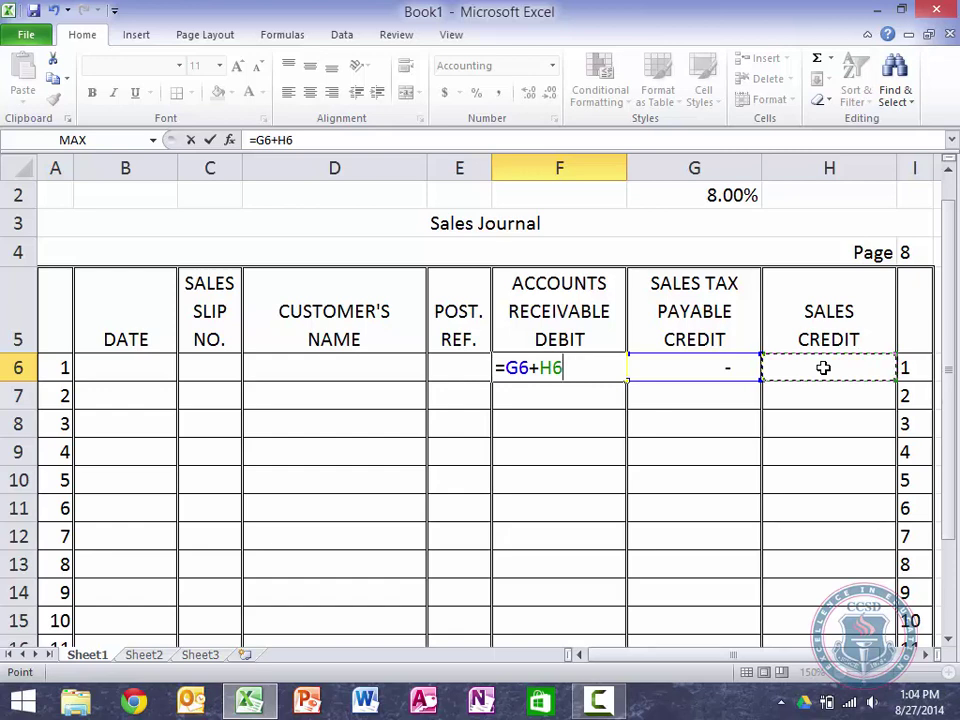
key("Return")
key("Up")
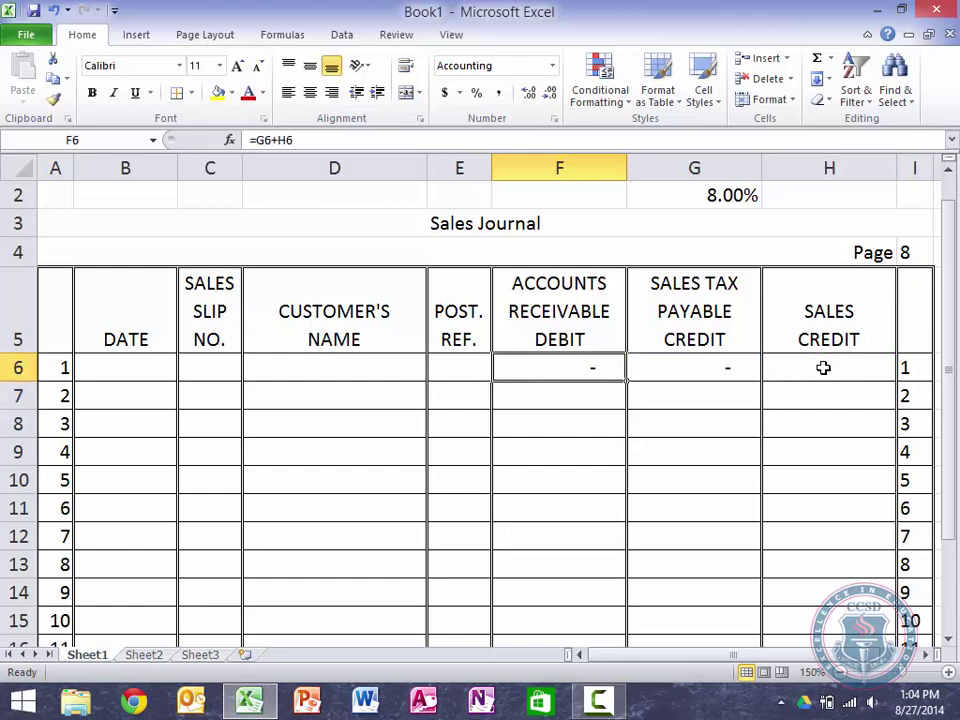
key("shift+Right")
key("shift+Right")
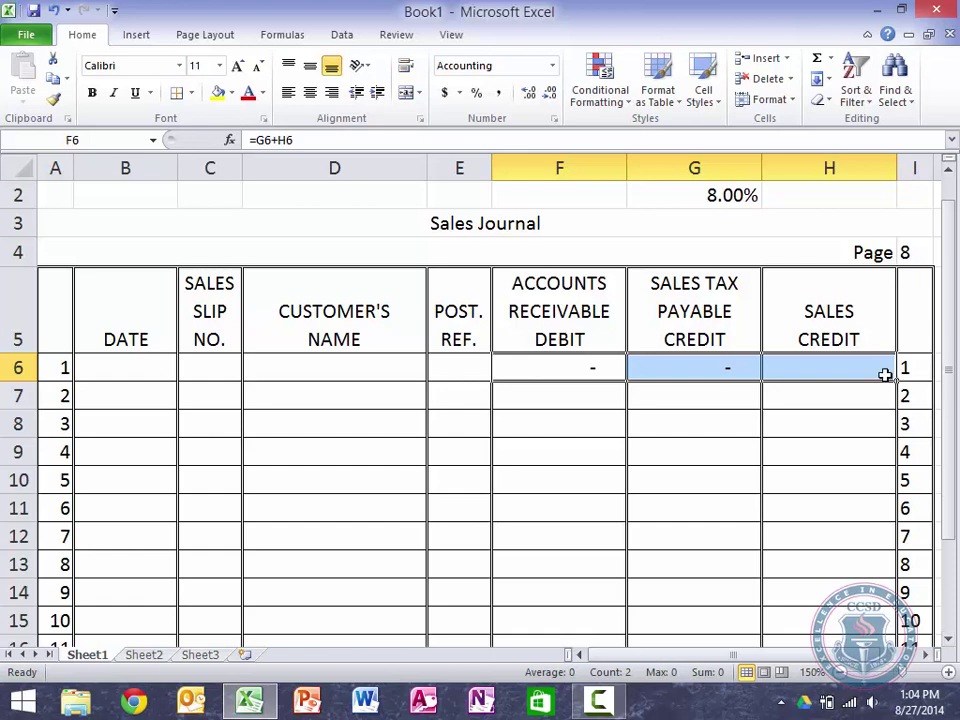
Step: Fill the row 6 formulas down through row 16 and inspect the #VALUE! error in G9
left_click_drag(897, 382, 877, 594)
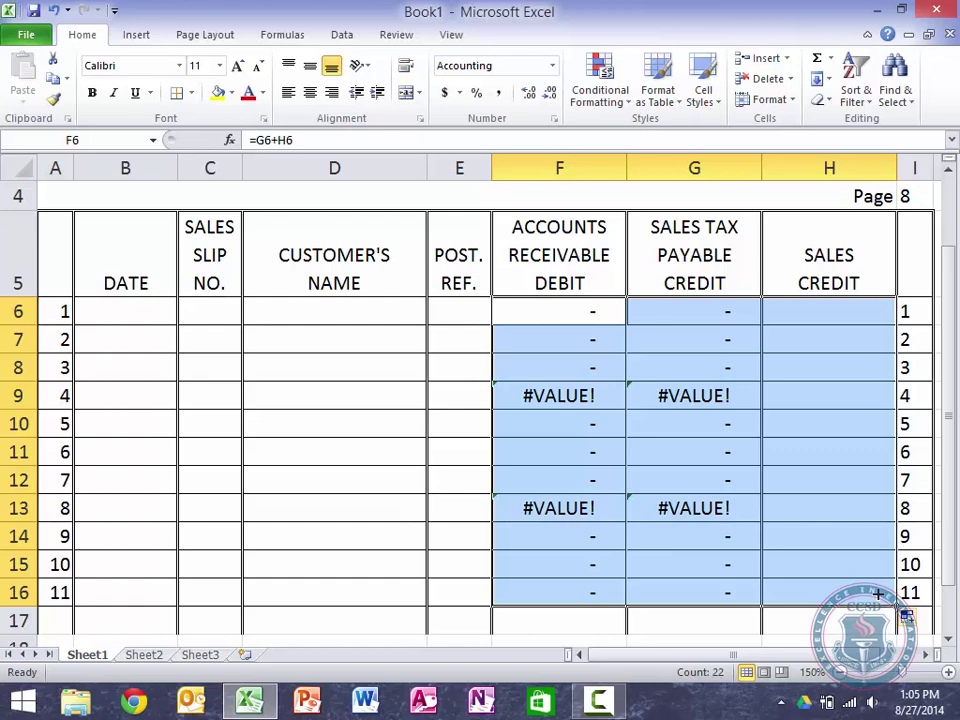
key("Down")
key("Down")
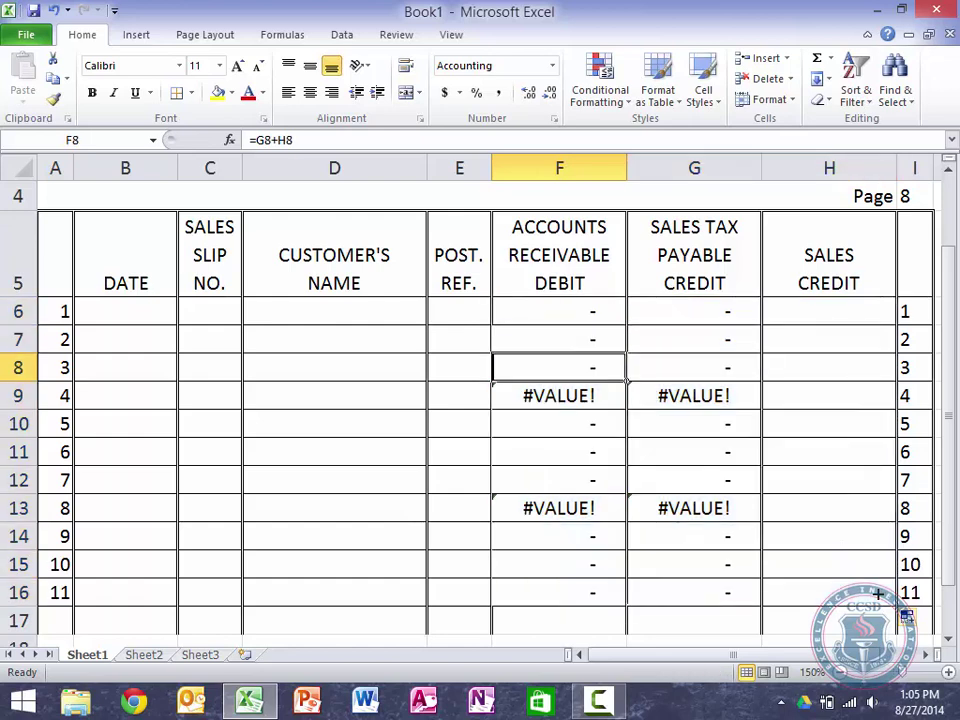
key("Right")
key("Right")
key("Down")
key("Left")
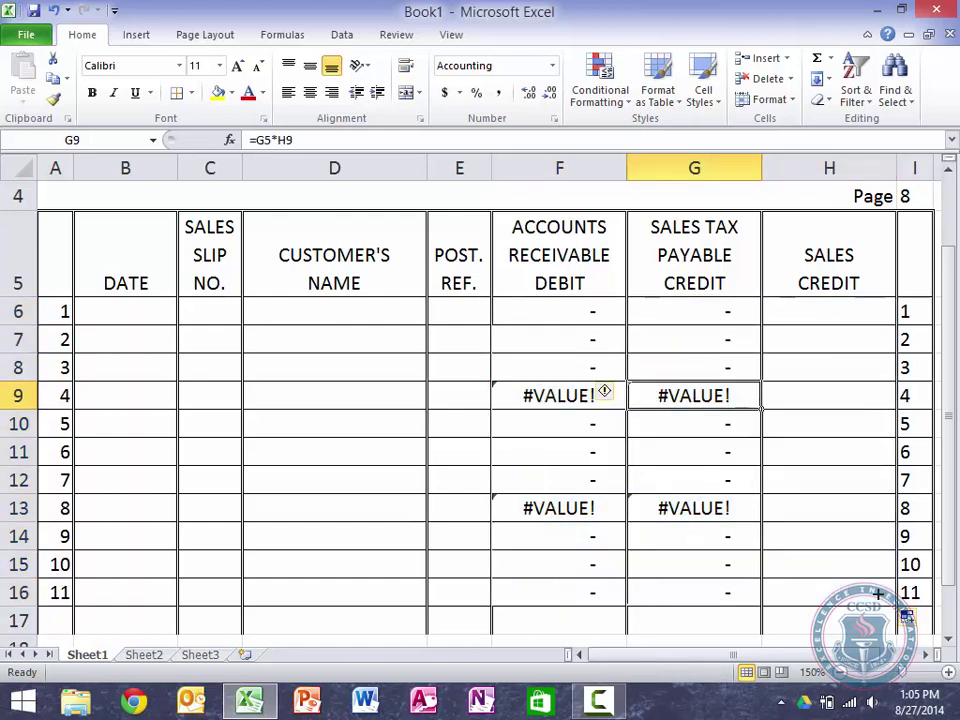
key("F2")
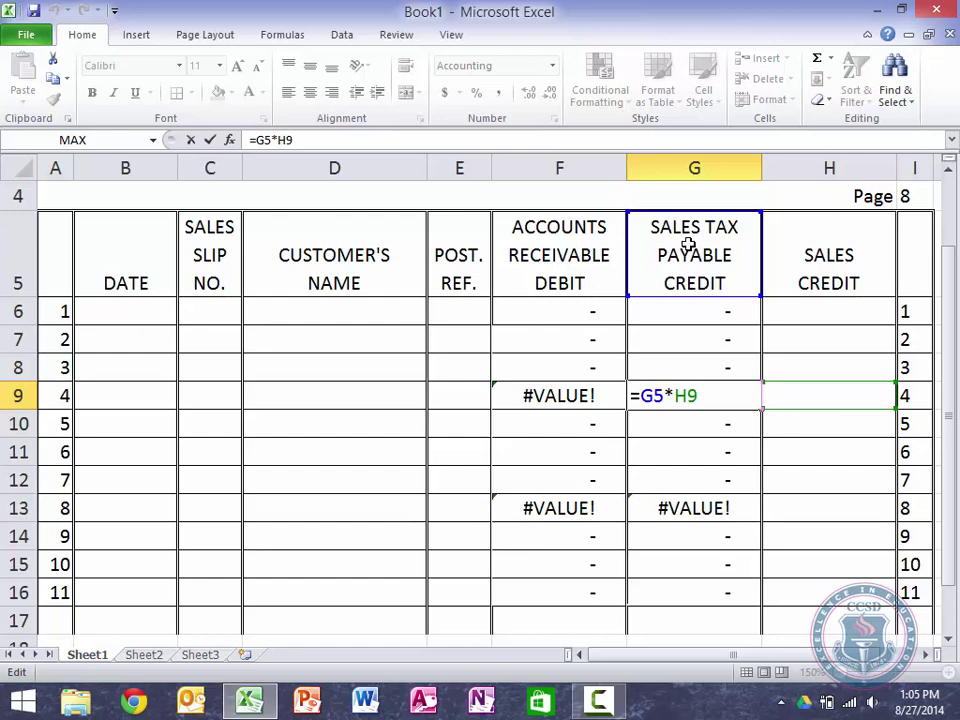
Step: Change the G6 tax formula to =G$2*H6, locking the rate row
scroll(688, 244, "up", 1)
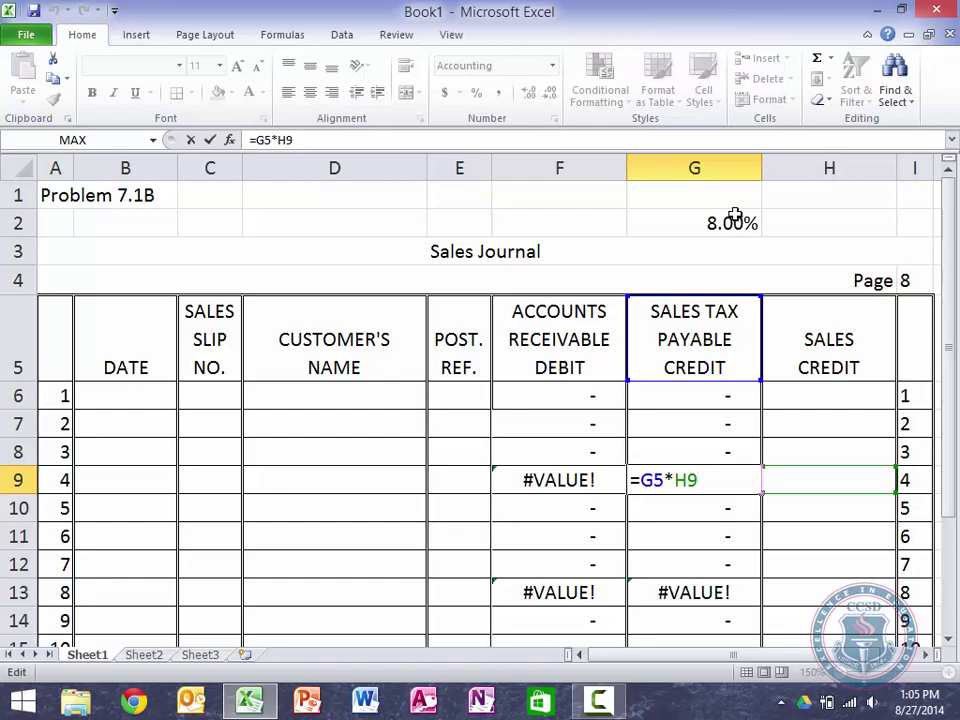
key("ctrl+Return")
key("Up")
key("Up")
key("Up")
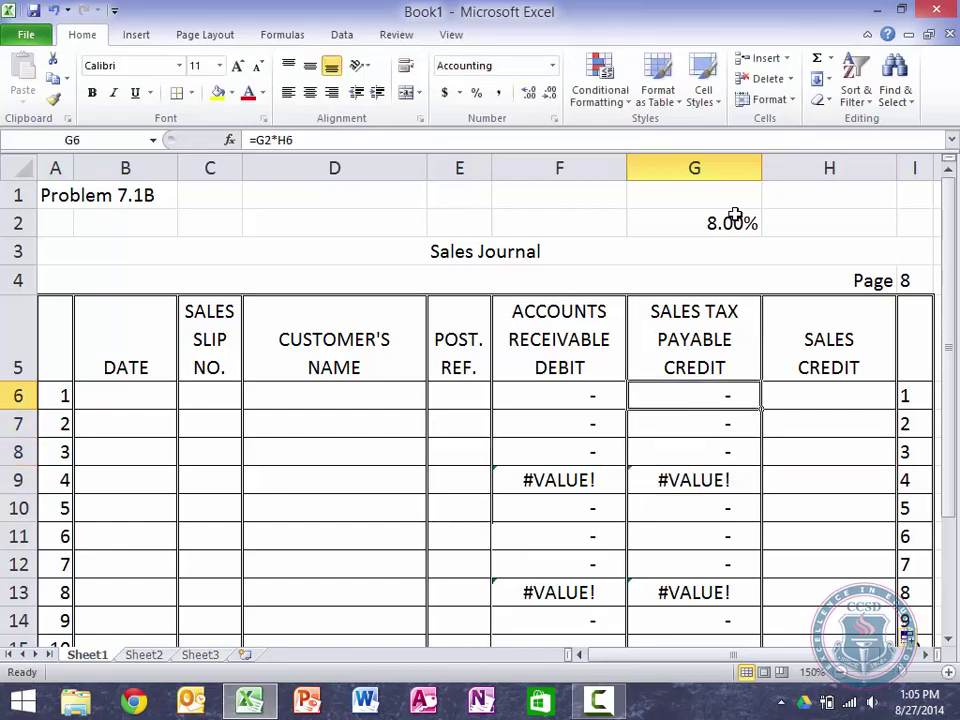
key("F2")
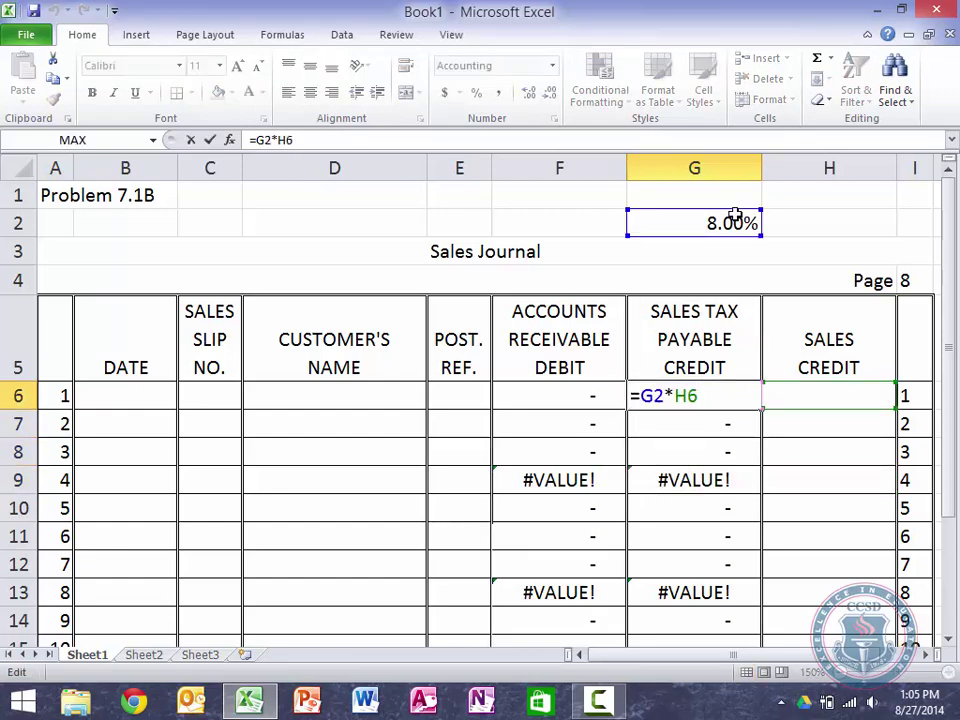
left_click(655, 395)
type("$")
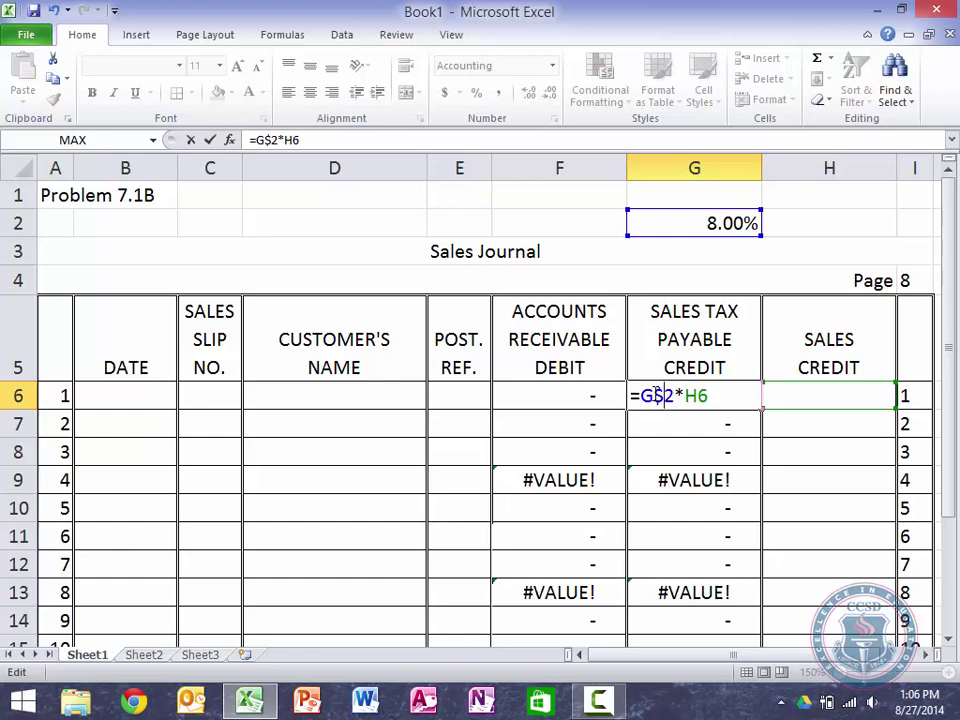
key("Return")
left_click(655, 394)
key("Left")
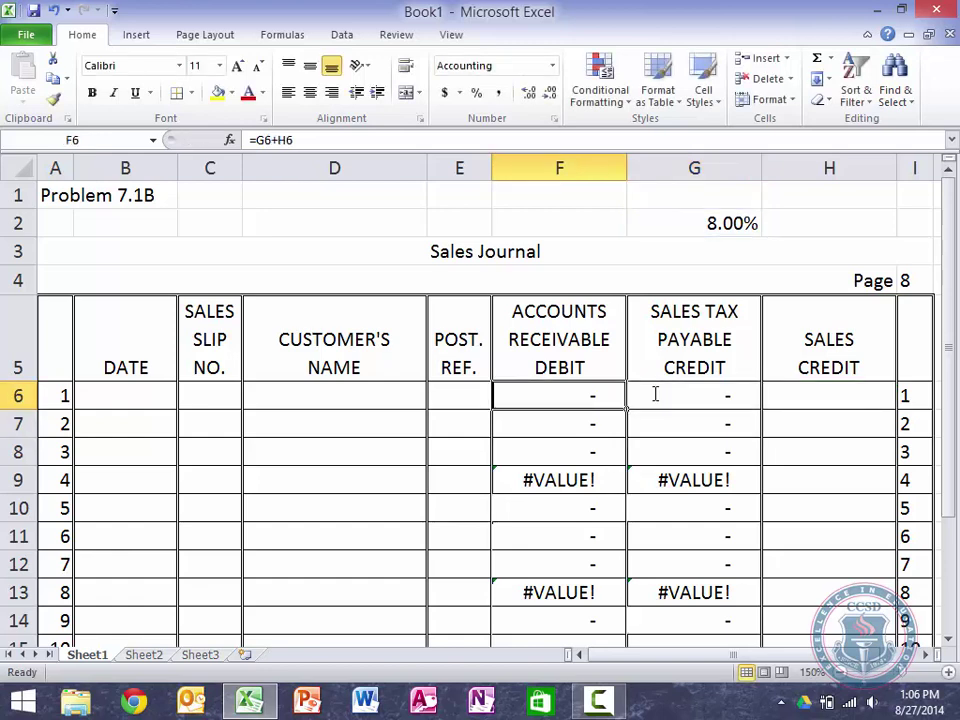
Step: Fill the F6:H6 formulas down through row 16
key("shift+Right")
key("shift+Right")
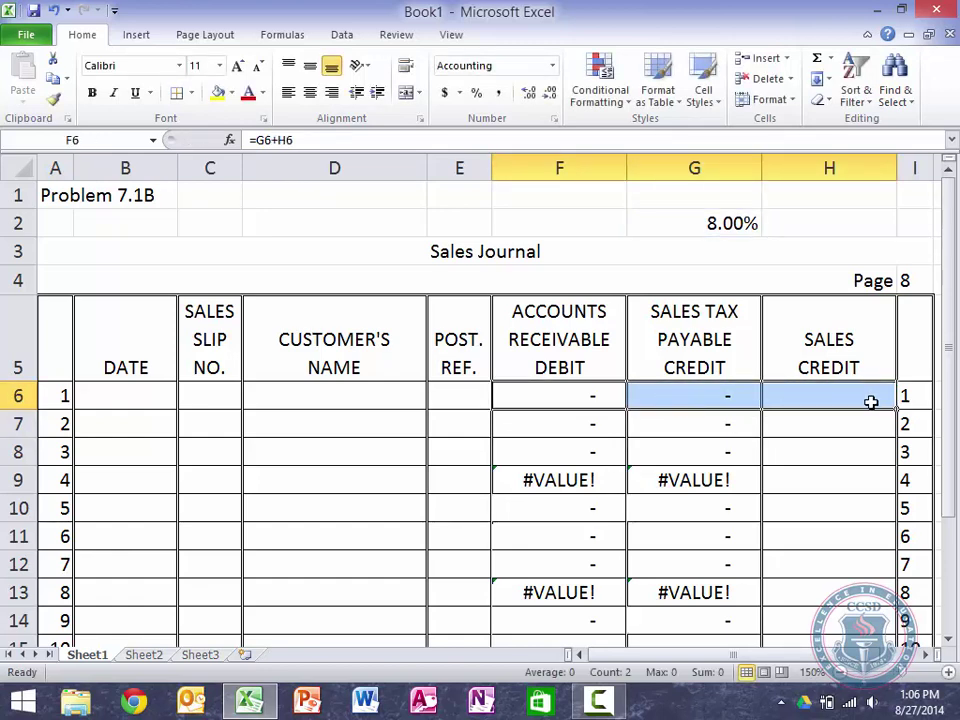
left_click_drag(897, 409, 890, 600)
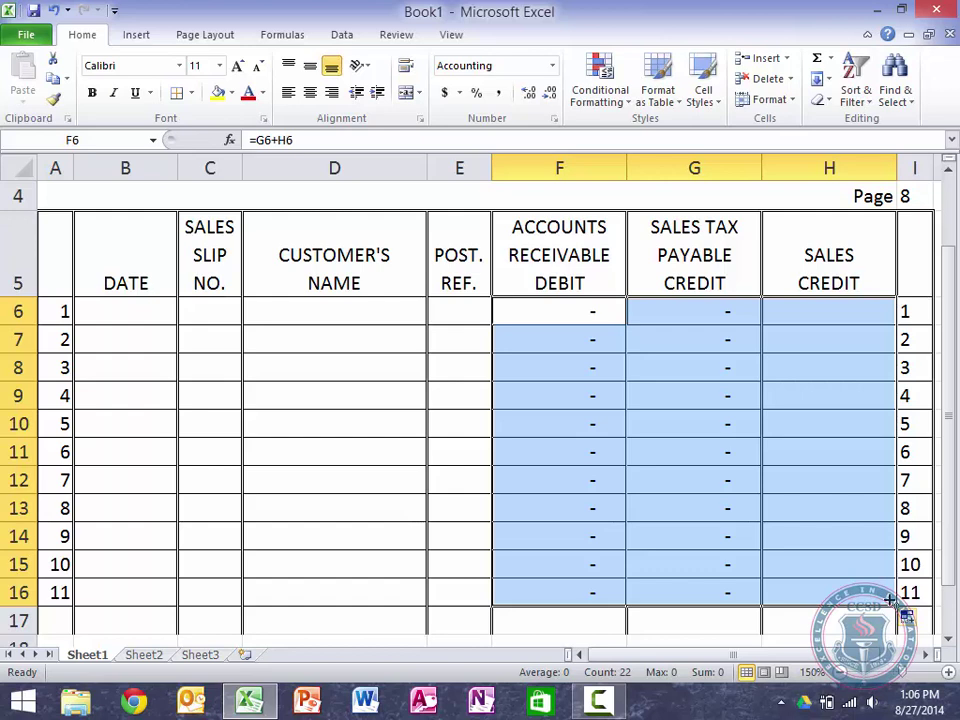
key("Down")
Step: Enter test sales amounts of 10 in H6 and H9 to check the formulas
key("Right")
key("Right")
key("Right")
key("Up")
key("Left")
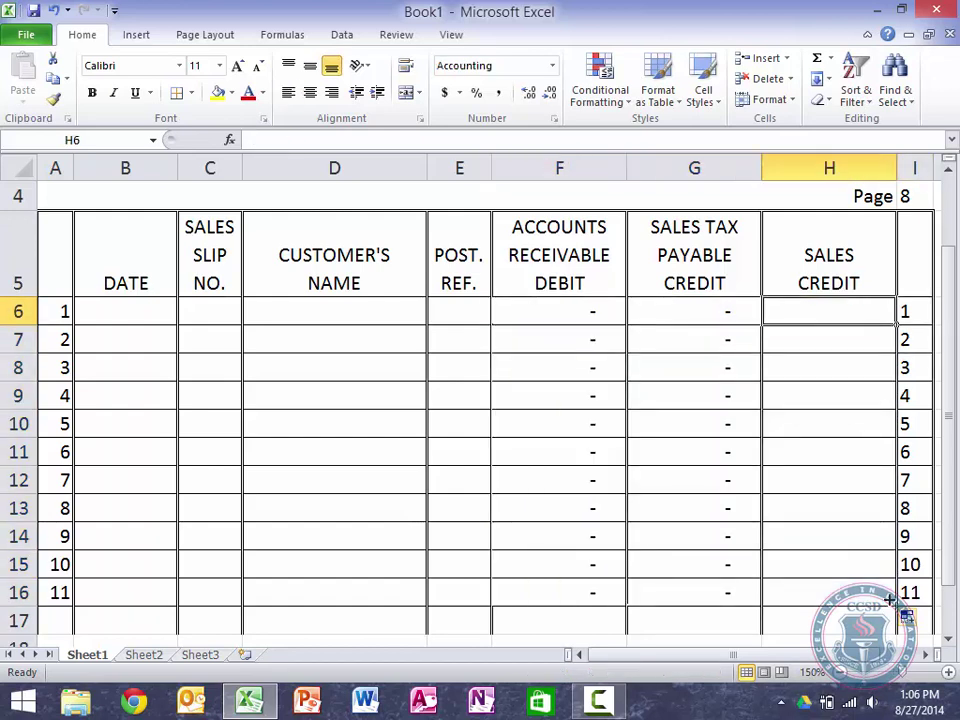
type("10")
key("Return")
key("Down")
key("Down")
type("10")
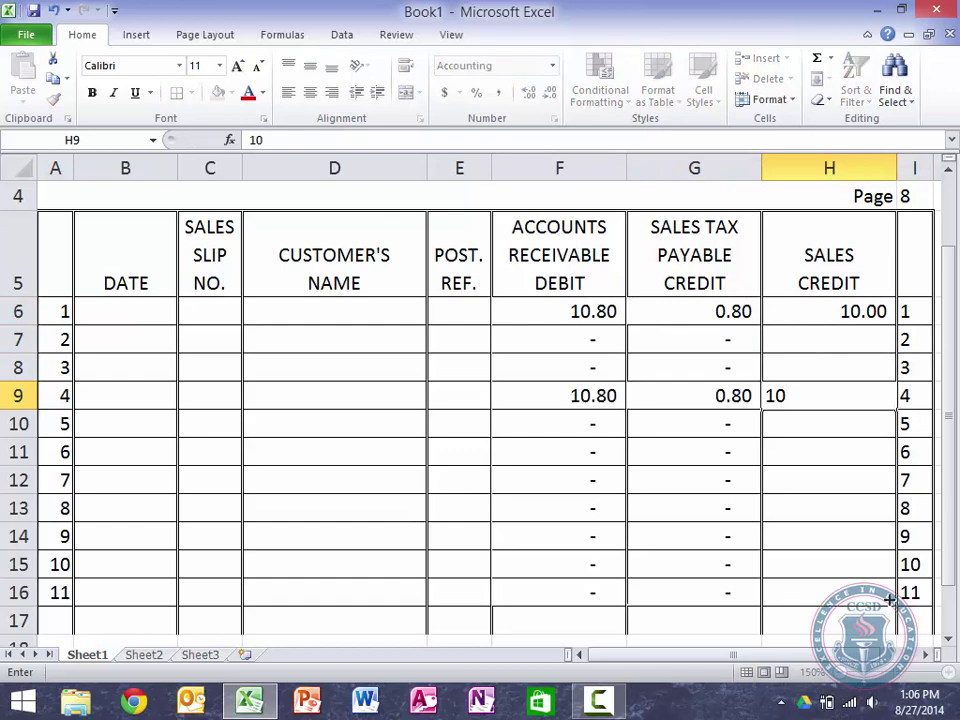
key("Return")
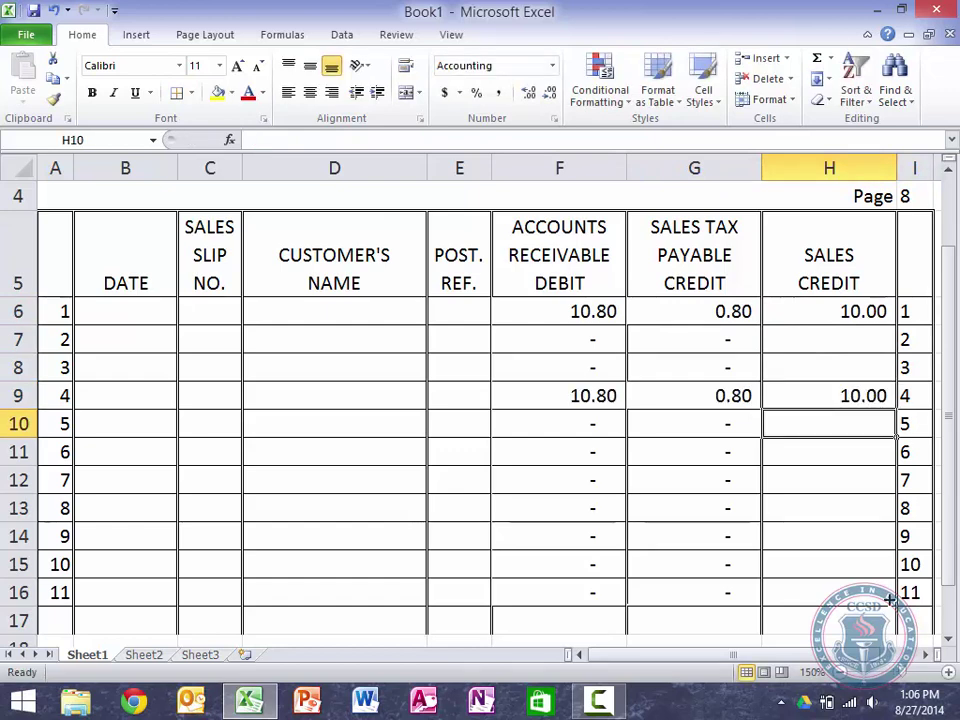
Step: Clear the test values from H9 and H6
key("Up")
key("Delete")
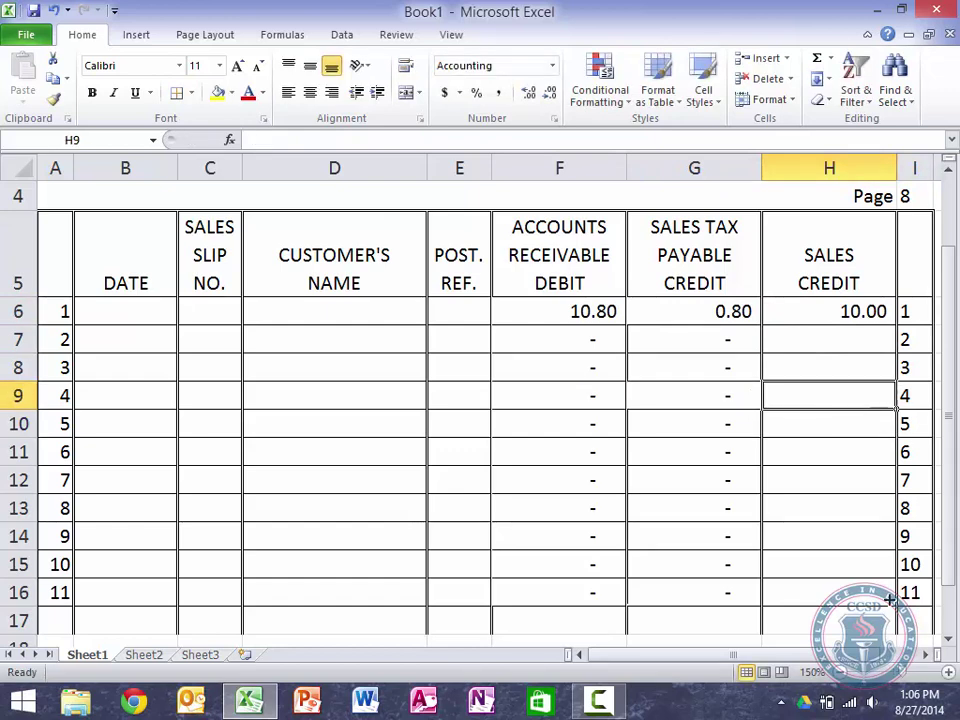
key("Up")
key("Up")
key("Up")
key("Delete")
key("Down")
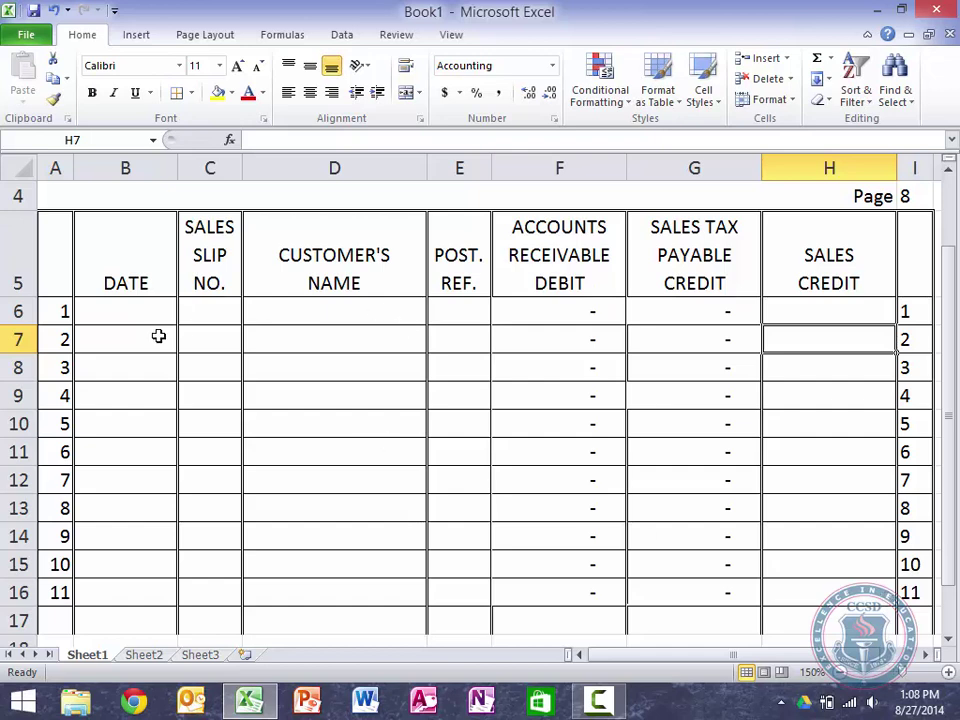
Step: Enter the year 2013 in B6 and the date June 1 in row 7
left_click(127, 308)
type("2013")
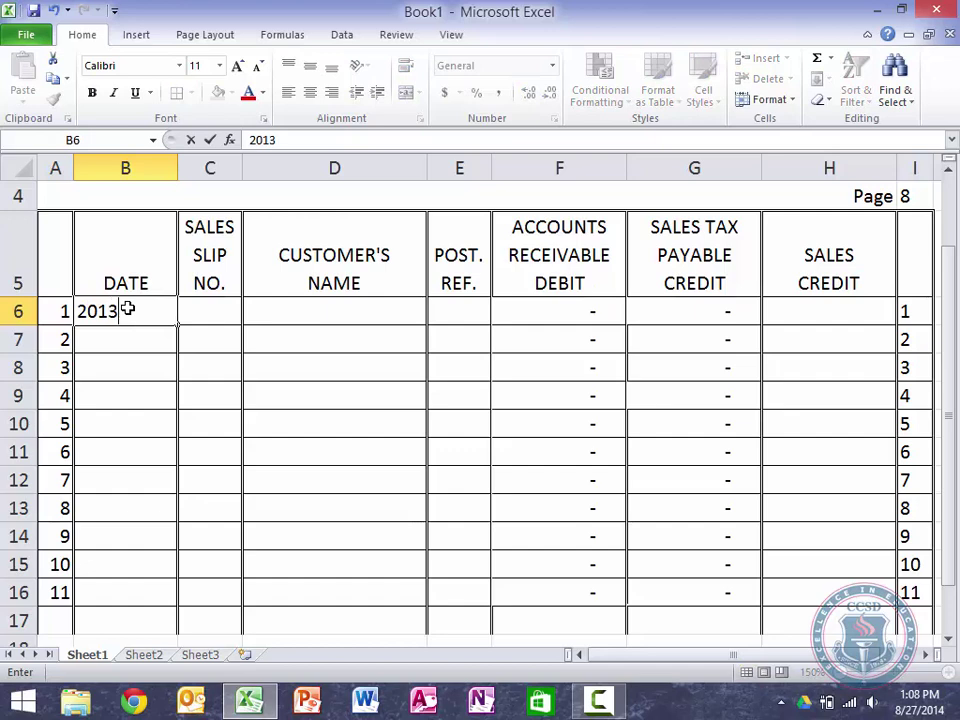
key("Return")
type("JU")
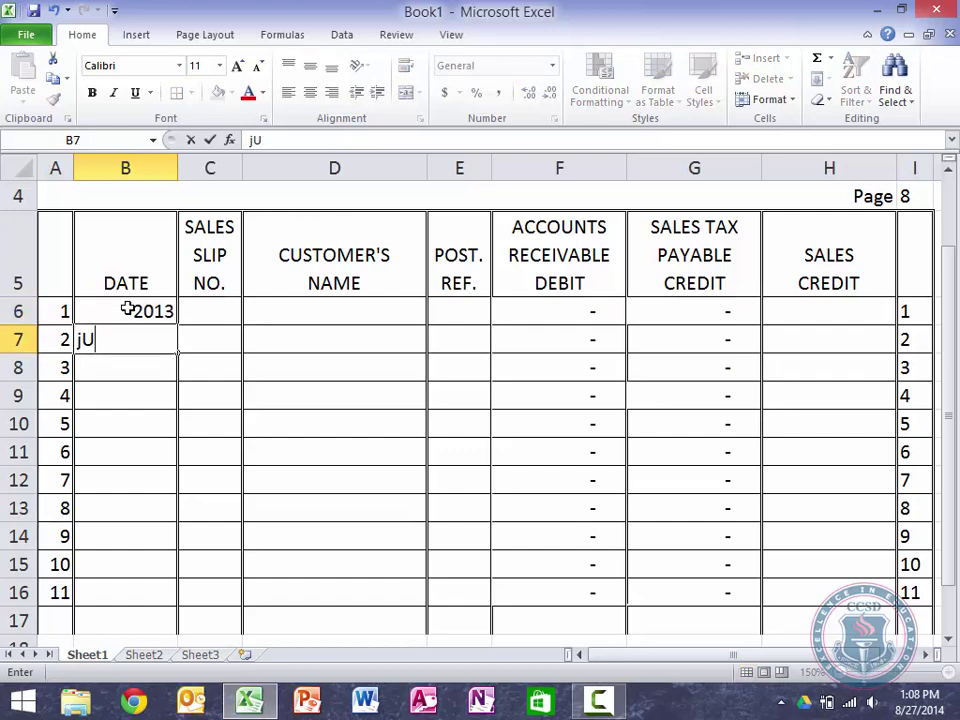
key("BackSpace")
key("BackSpace")
type("j")
key("BackSpace")
type("June 1")
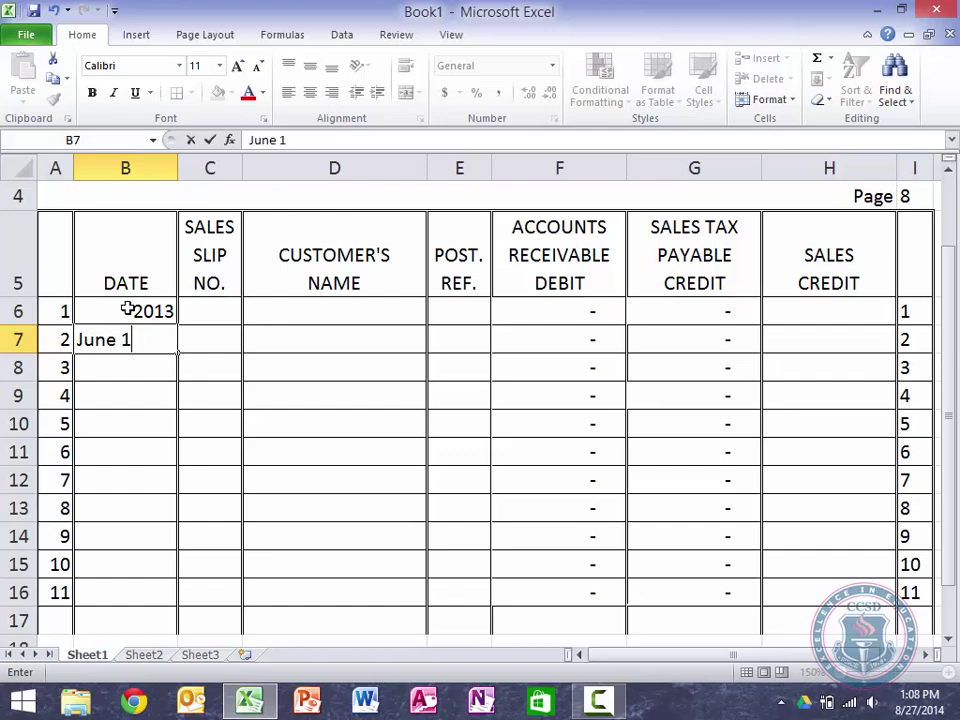
key("Tab")
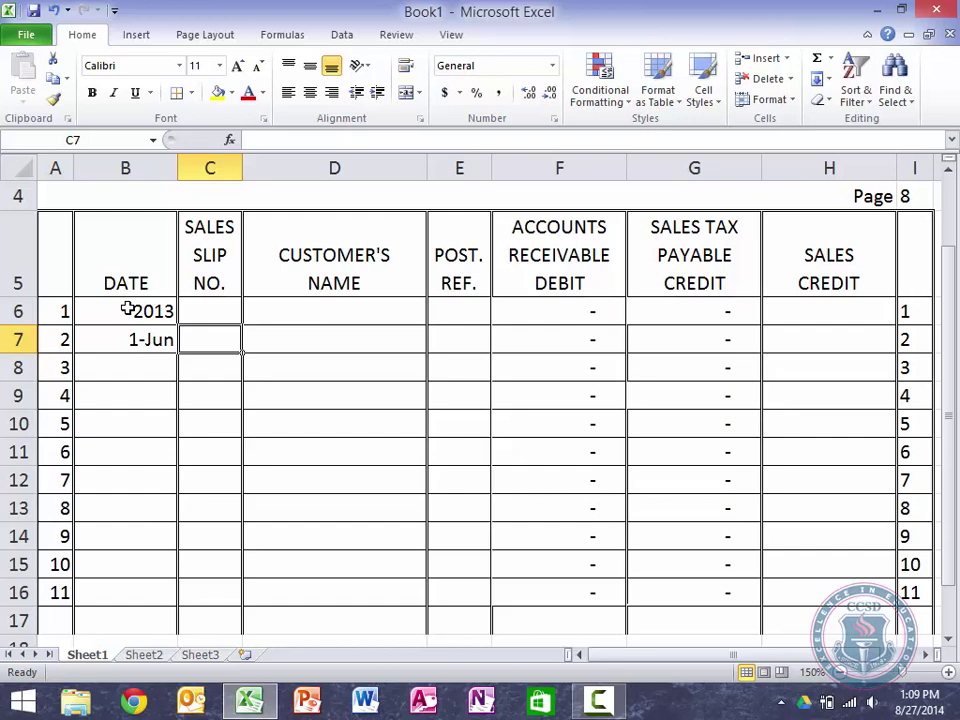
Step: Record sales slip 201 and the customer's name in row 7
key("Tab")
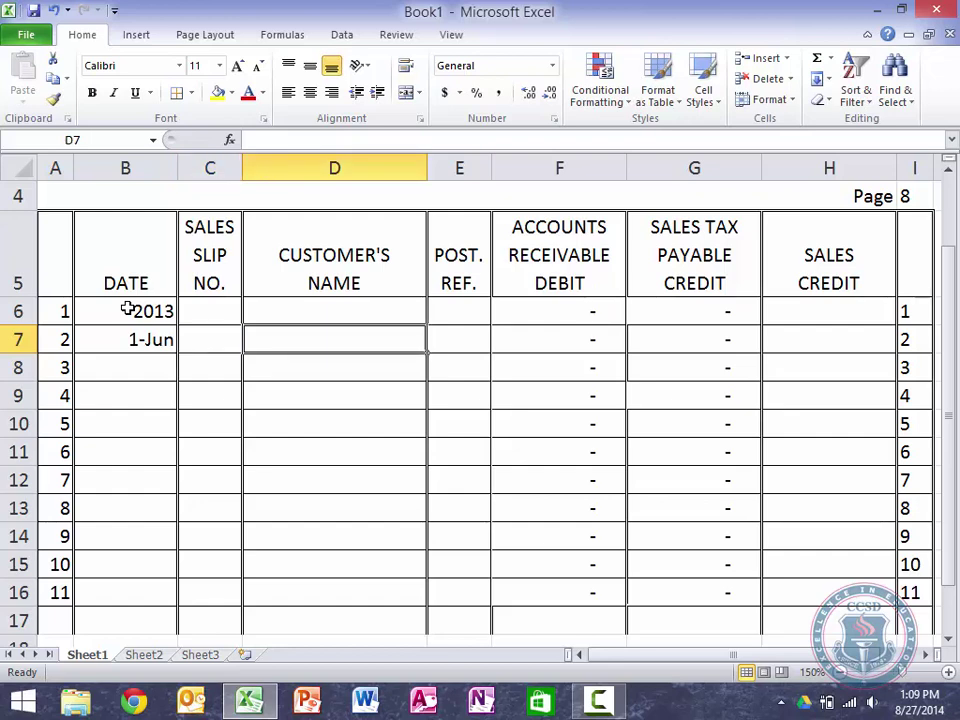
key("Left")
type("201")
key("Tab")
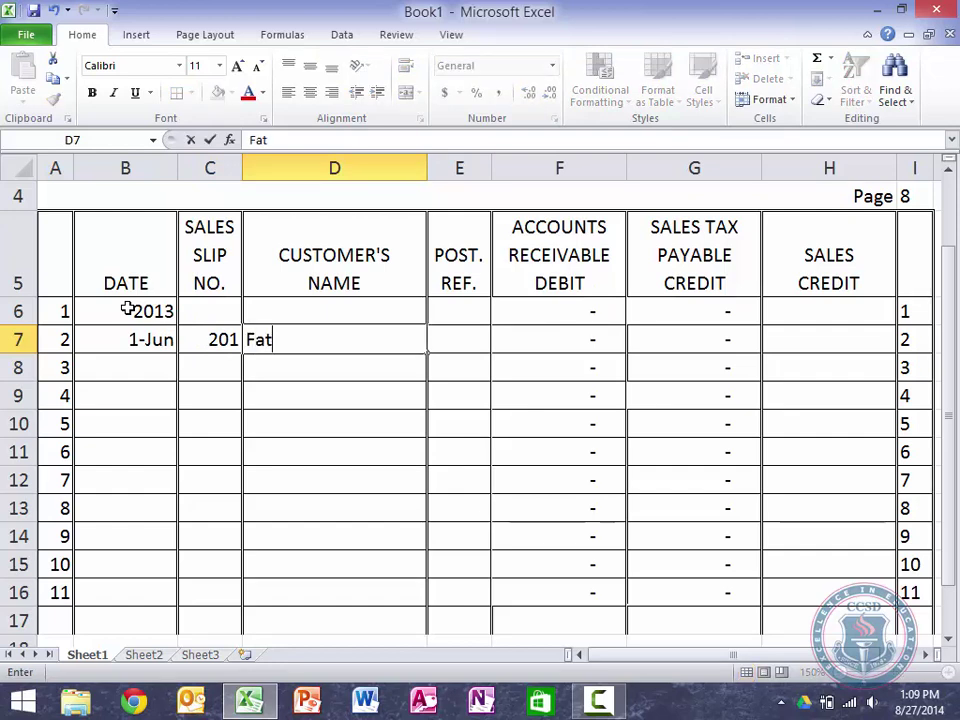
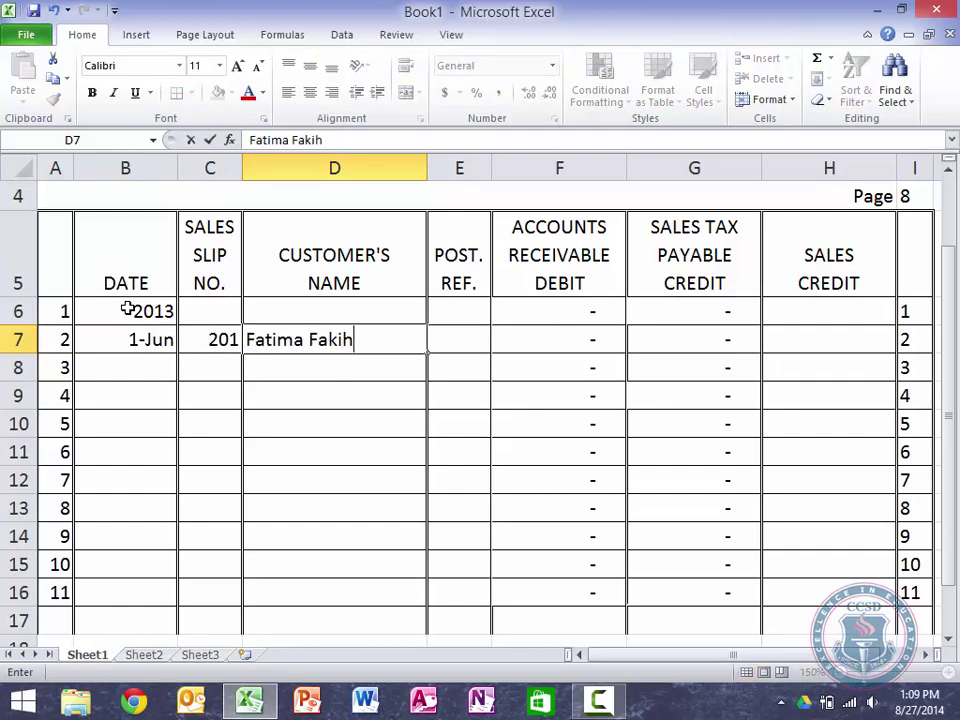
key("Tab")
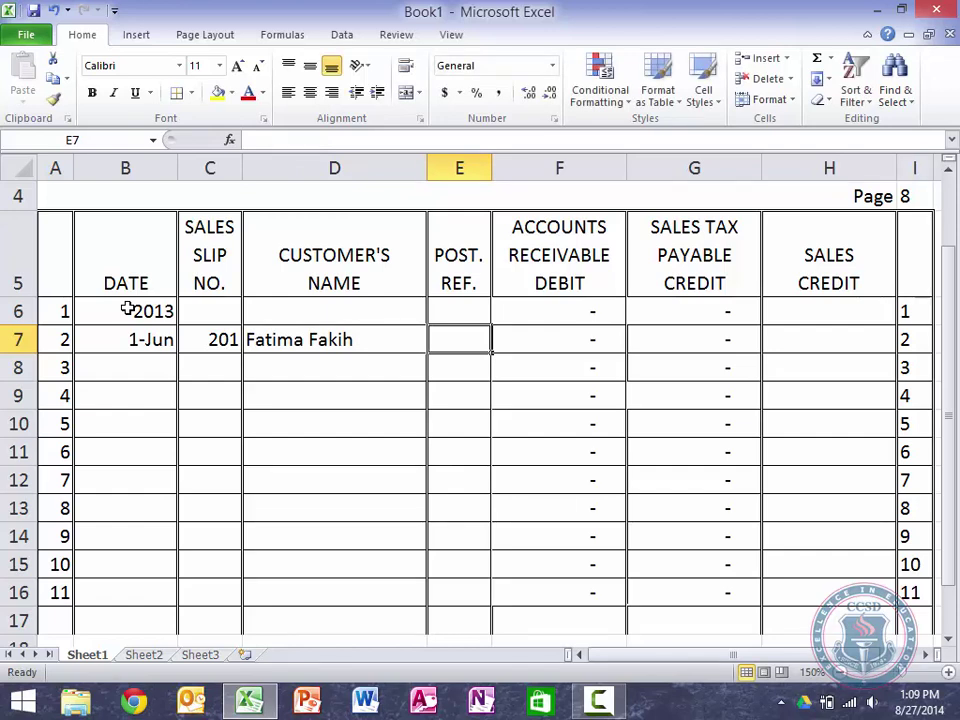
Step: Enter 1050 as the sales amount in H7
key("Tab")
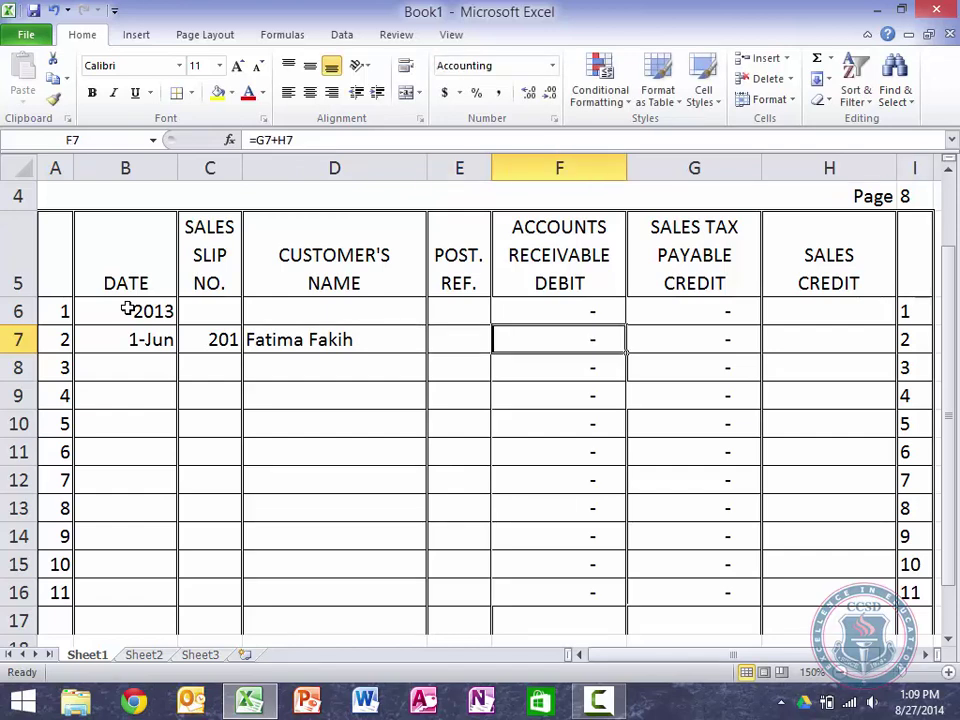
key("Tab")
key("Tab")
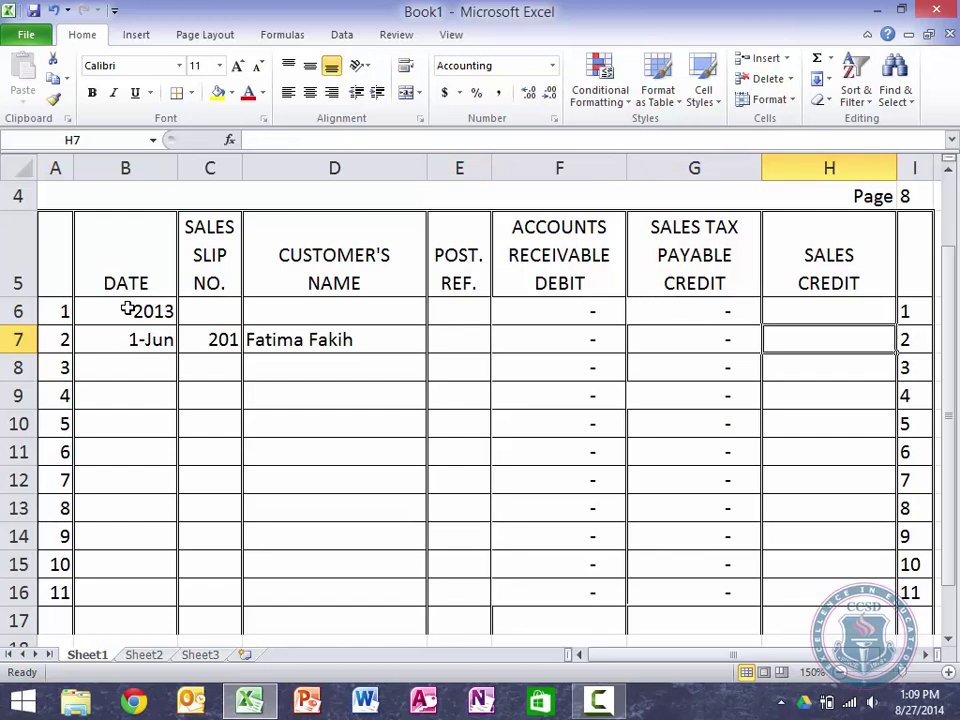
type("1050")
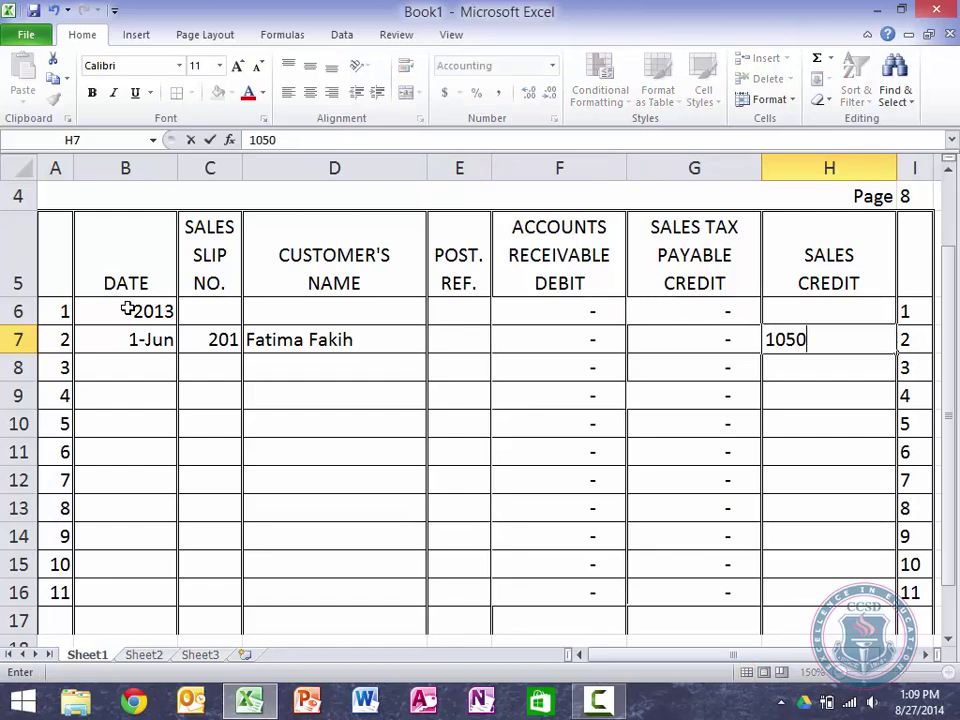
key("Return")
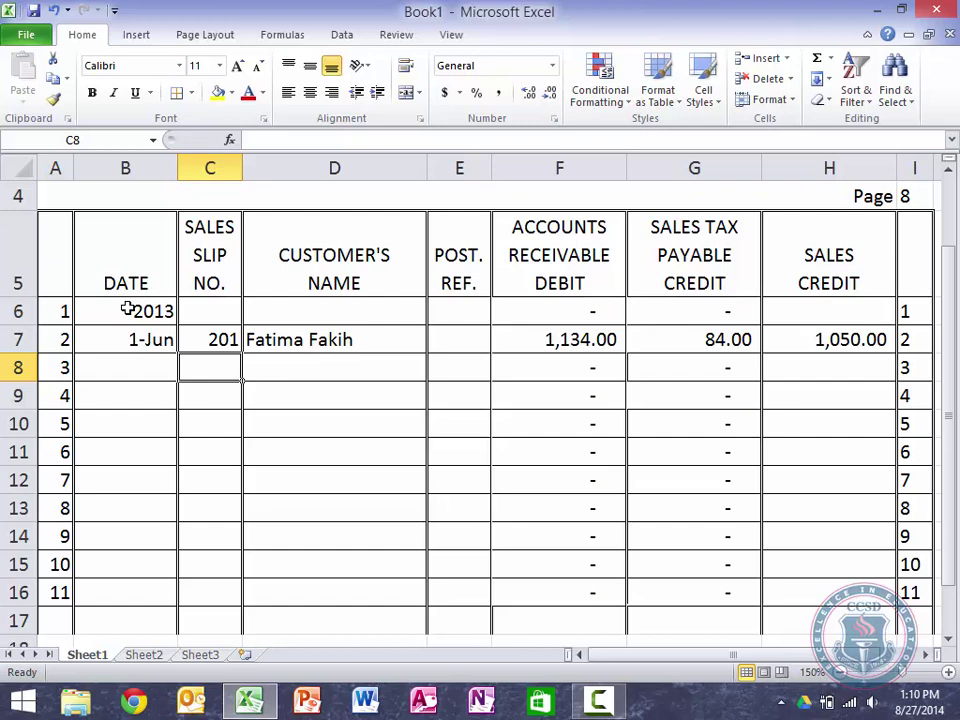
Step: Try a 10% sales tax rate, then undo it back to 8%
scroll(127, 309, "up", 1)
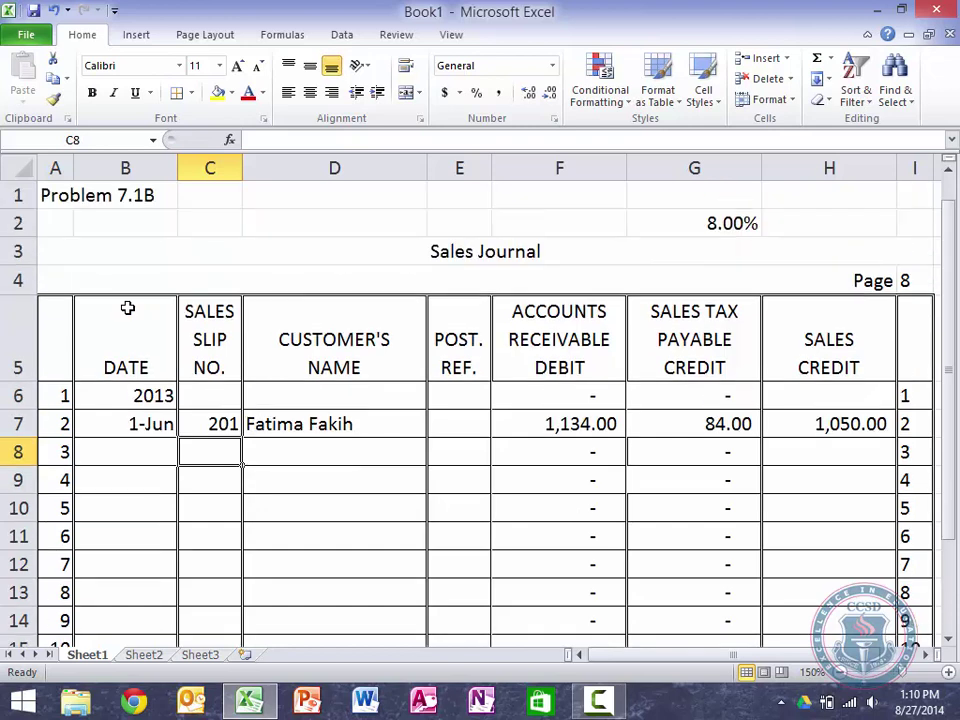
left_click(693, 223)
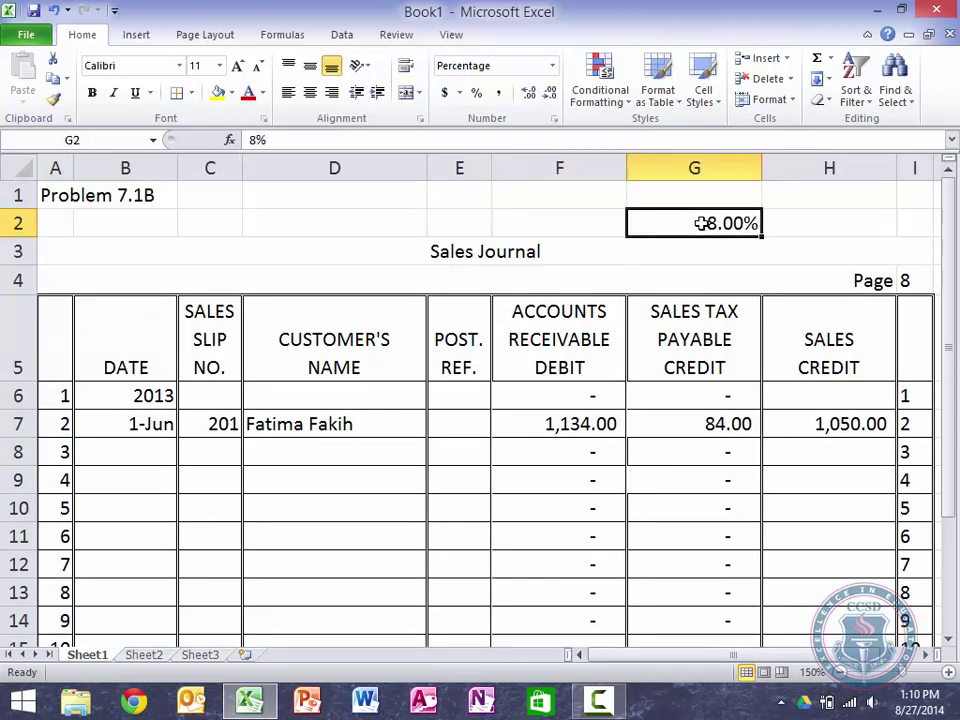
type("10")
key("Return")
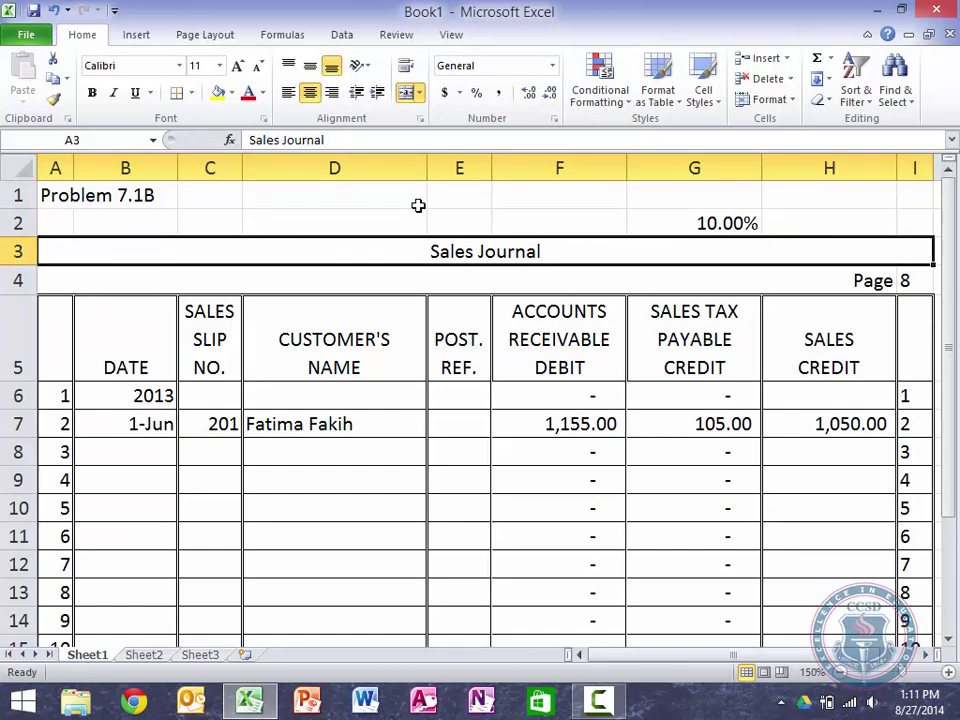
key("ctrl+z")
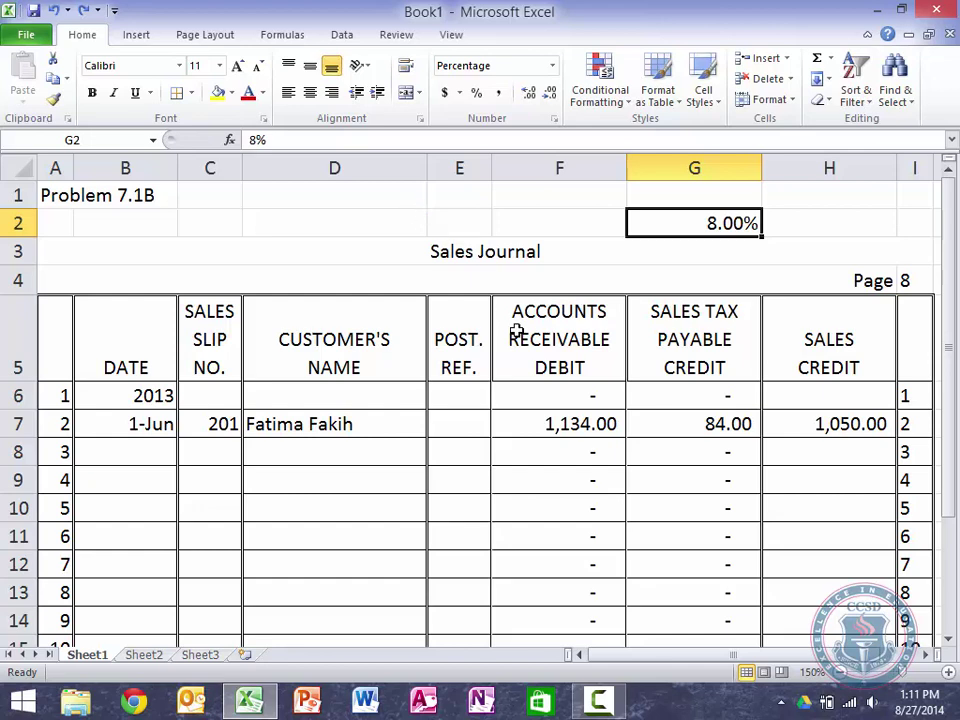
Step: Go to journal line 3 and enter the date June 6
left_click(925, 654)
left_click(925, 654)
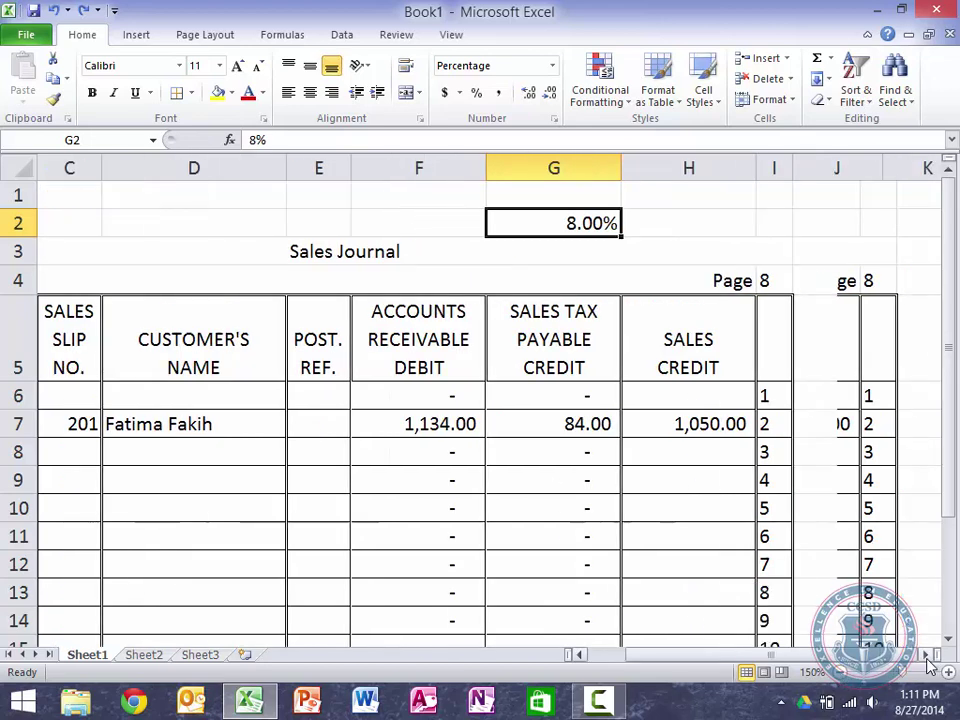
left_click(837, 401)
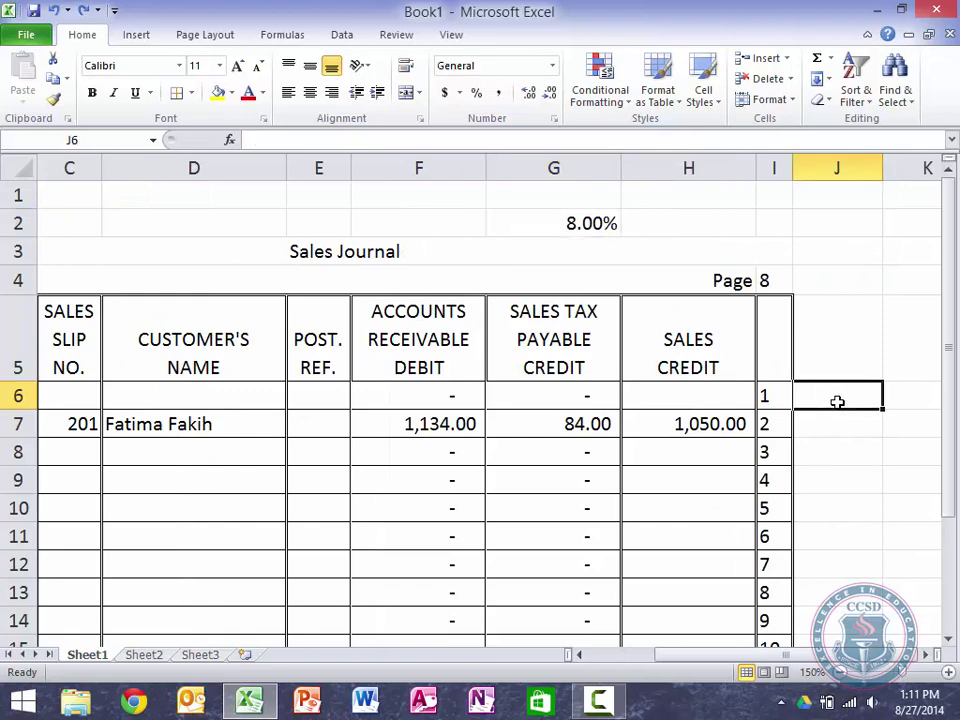
key("Down")
key("Down")
key("Down")
key("Down")
key("Down")
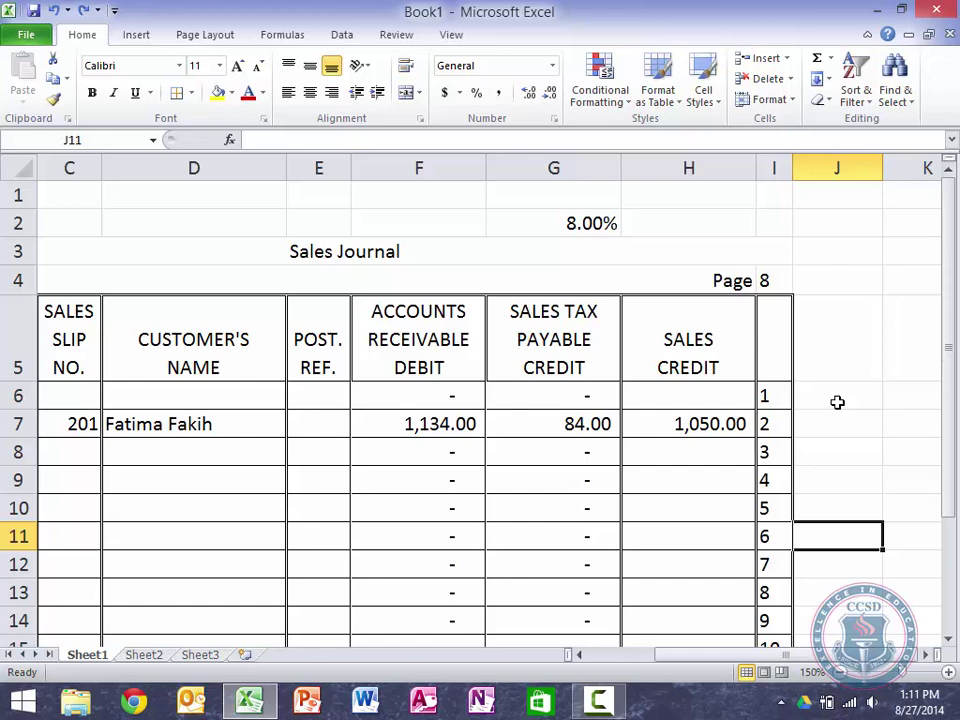
key("Left")
key("Left")
key("Left")
key("Left")
key("Left")
key("Left")
key("Left")
key("Left")
key("Right")
key("Up")
key("Up")
key("Up")
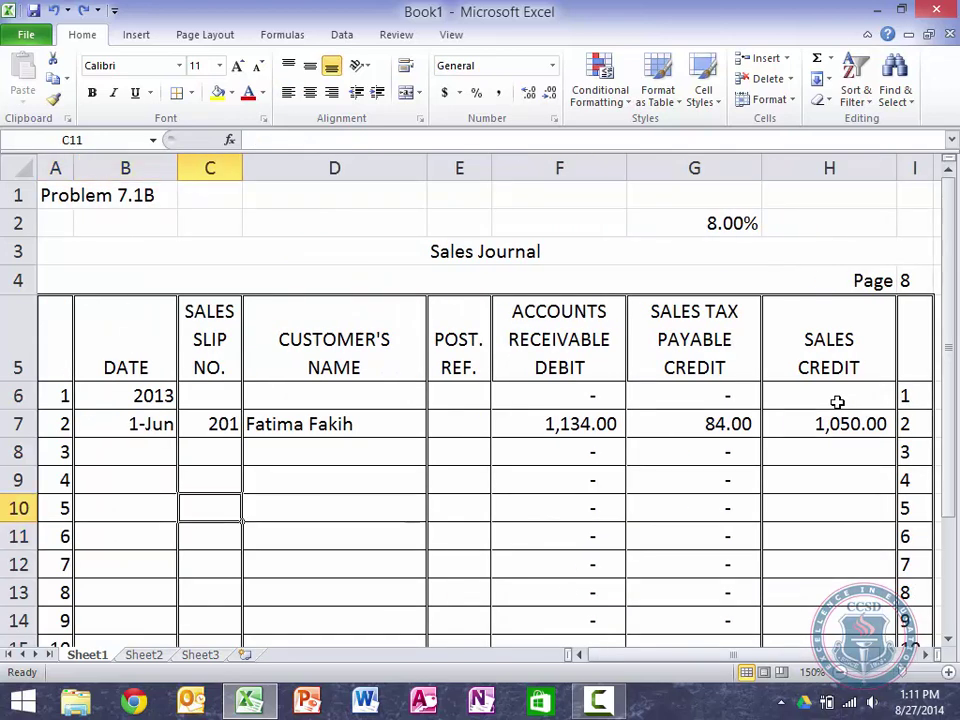
key("Left")
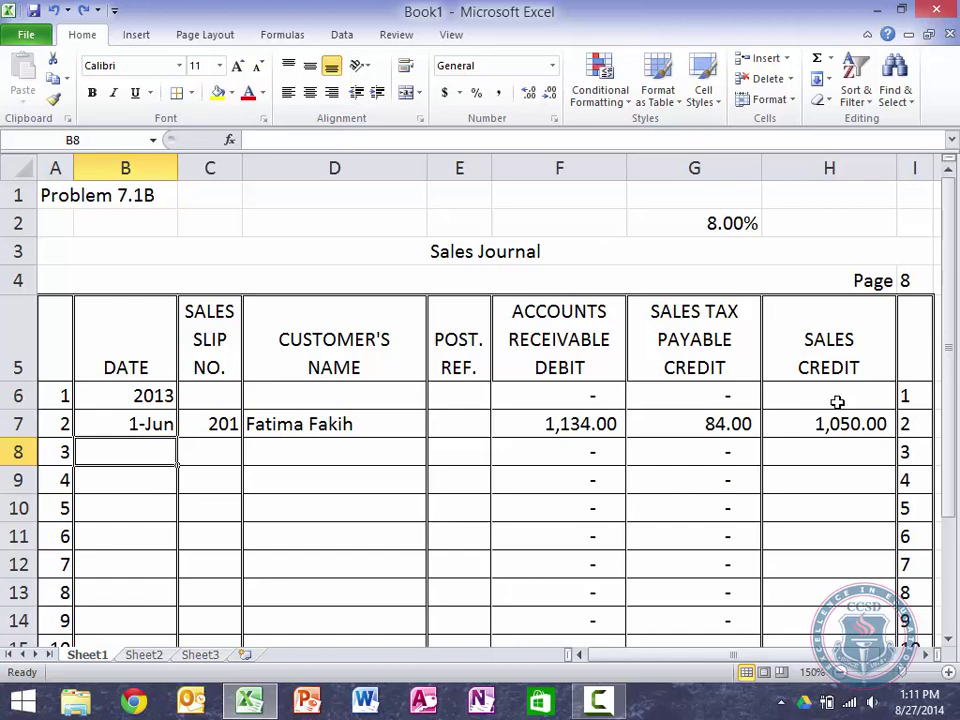
type("June 6")
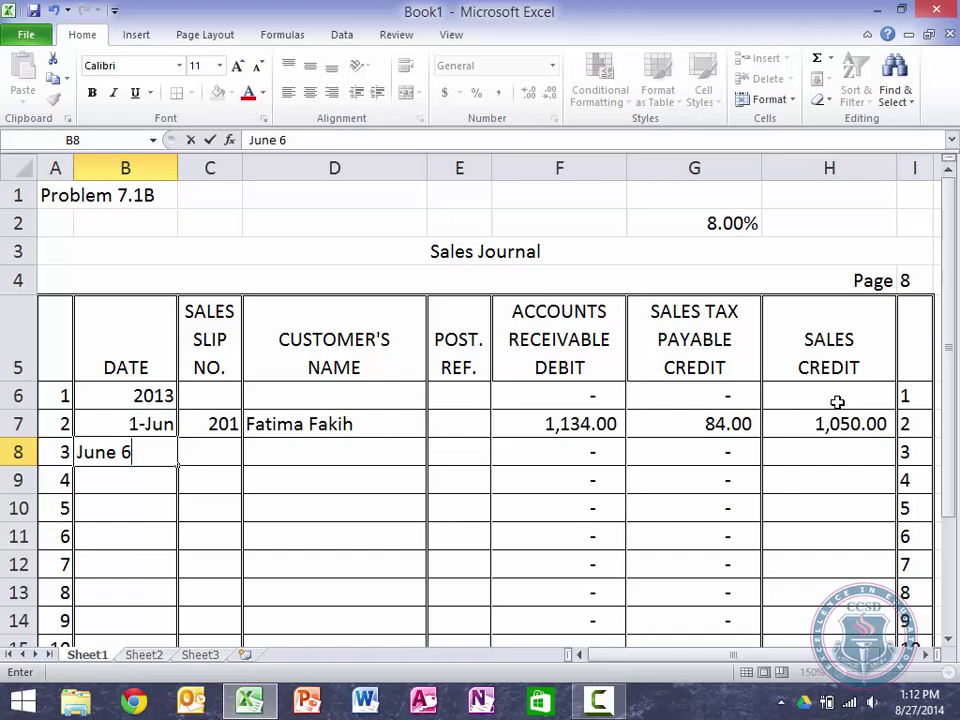
key("Tab")
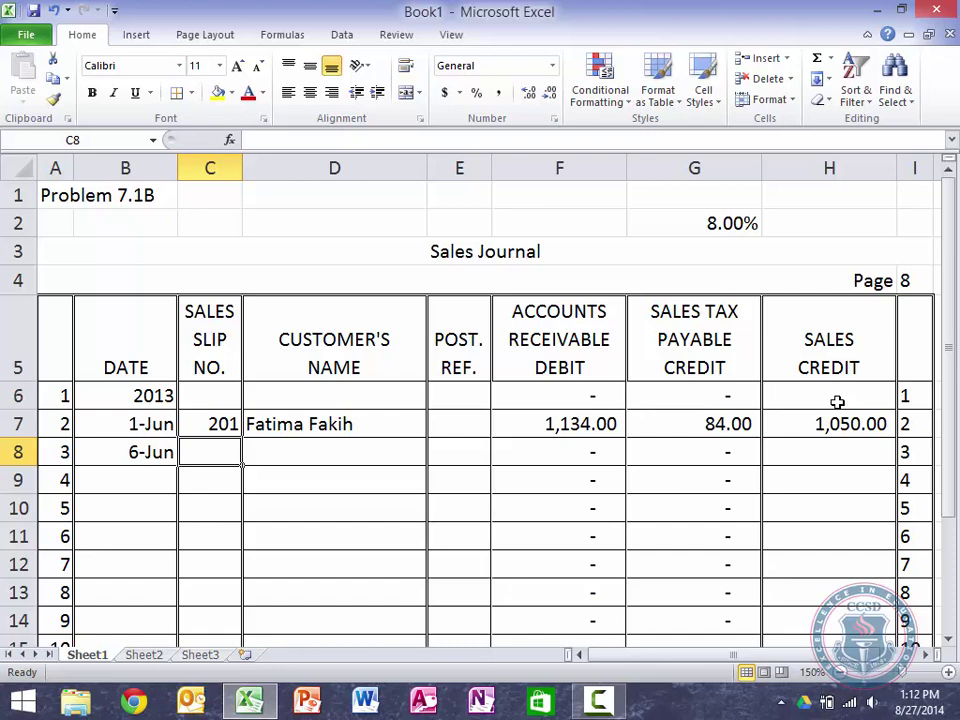
Step: Enter the customer's name, slip 202 and a 925 sale for line 3
key("Tab")
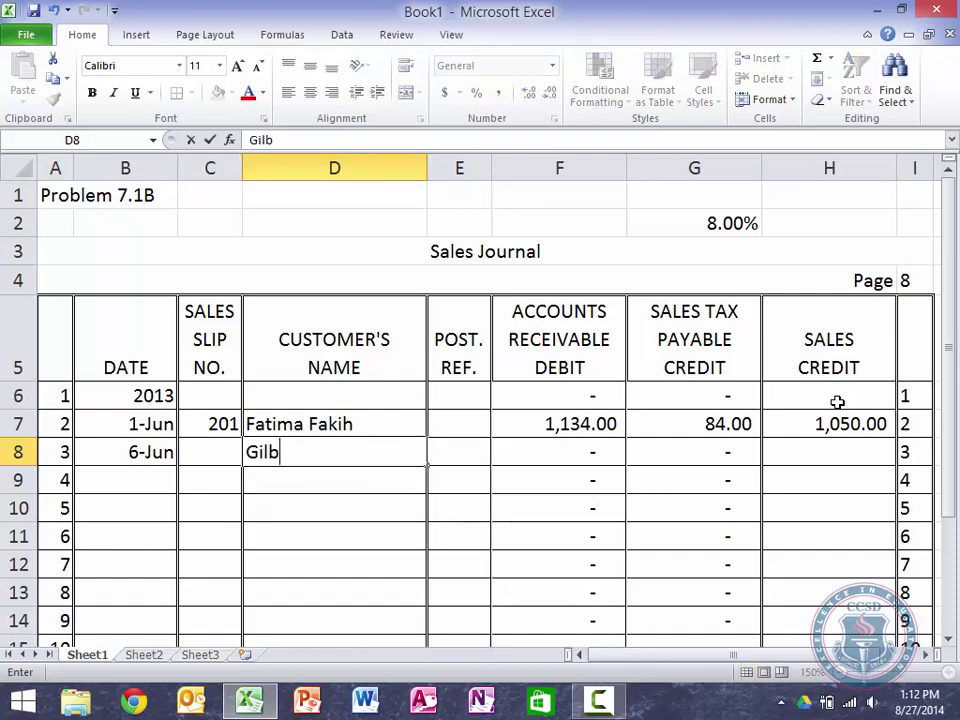
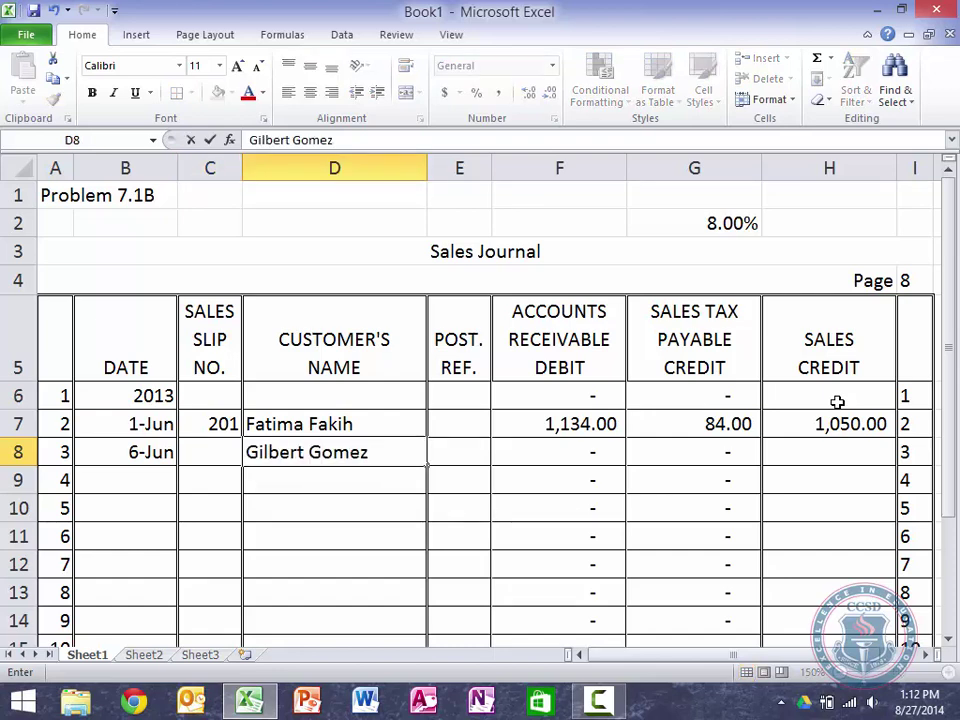
key("shift+Tab")
type("202")
key("Tab")
key("Tab")
key("Tab")
key("Tab")
key("Tab")
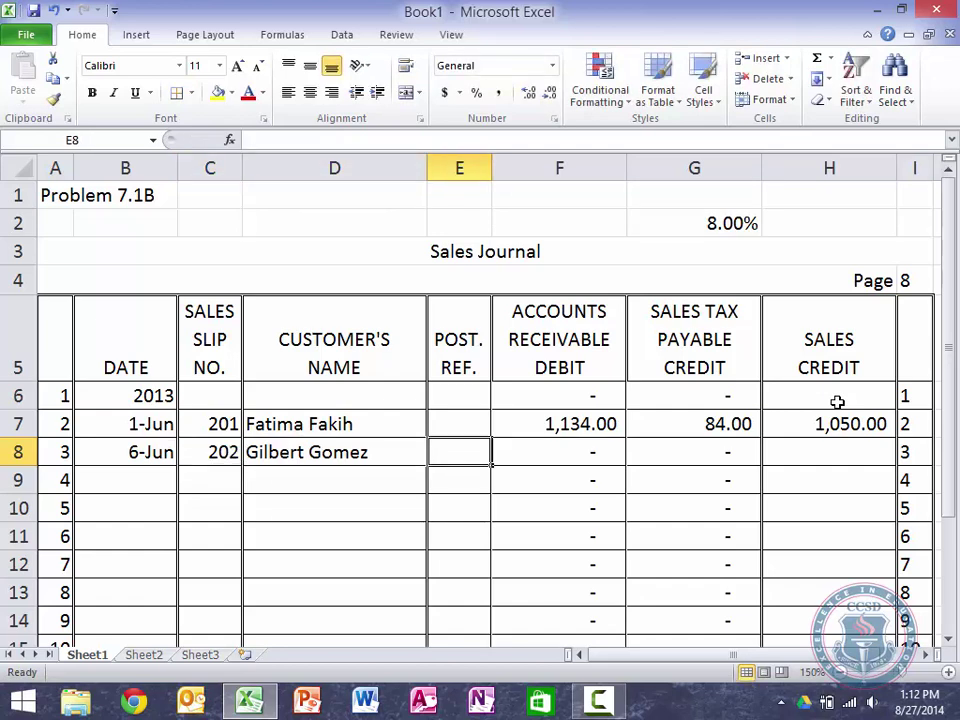
type("925")
key("Return")
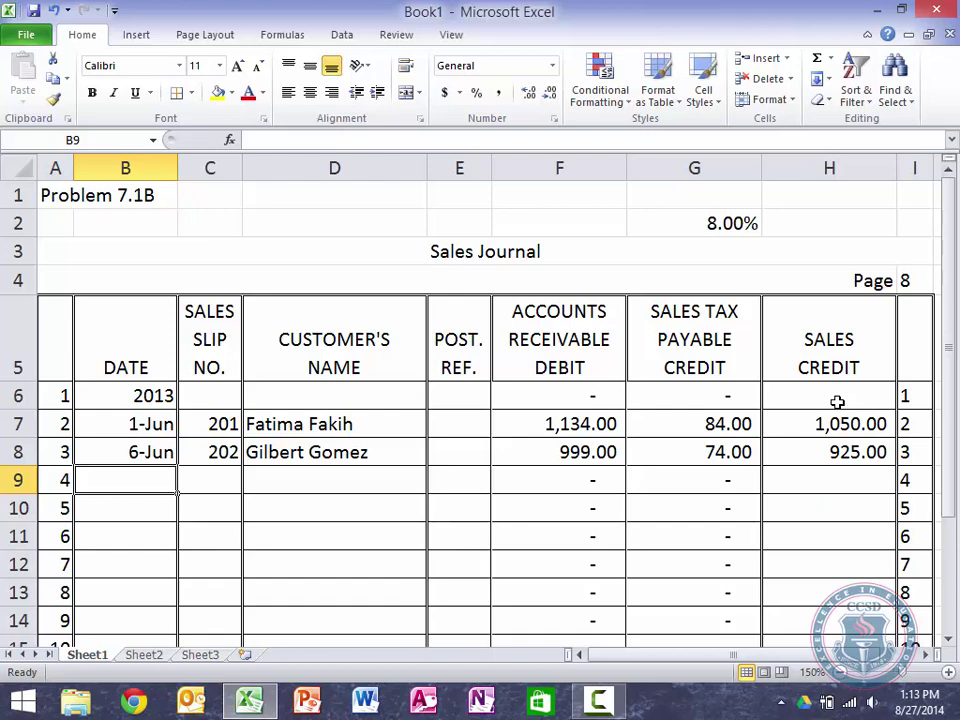
Step: Enter June 11, the customer's name, slip 203 and a 2,500 sale in row 9
type("June 11")
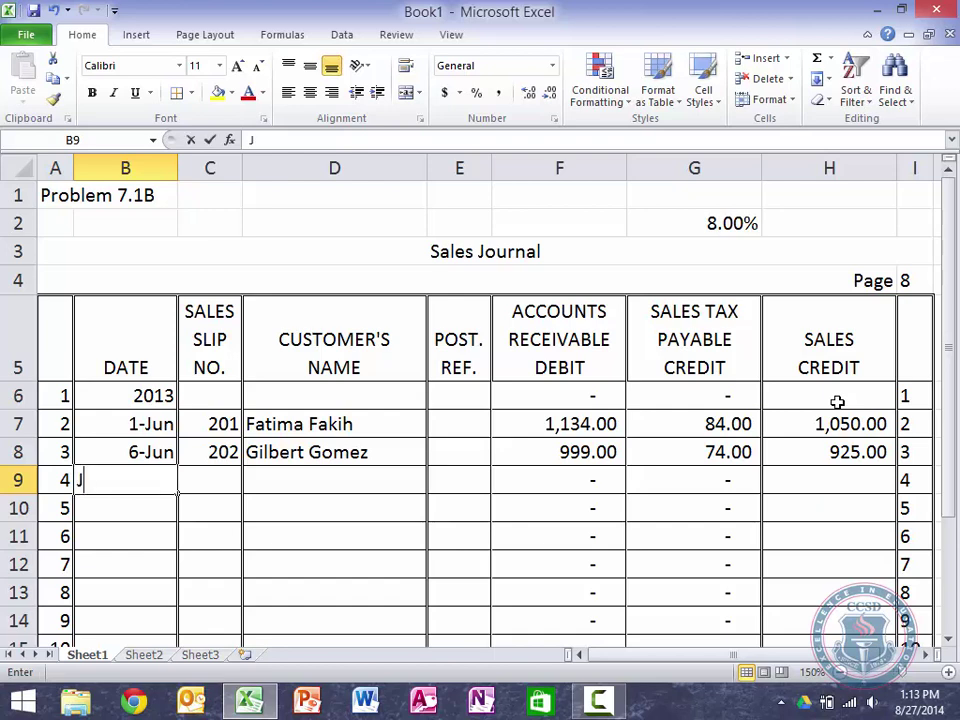
key("Tab")
key("Tab")
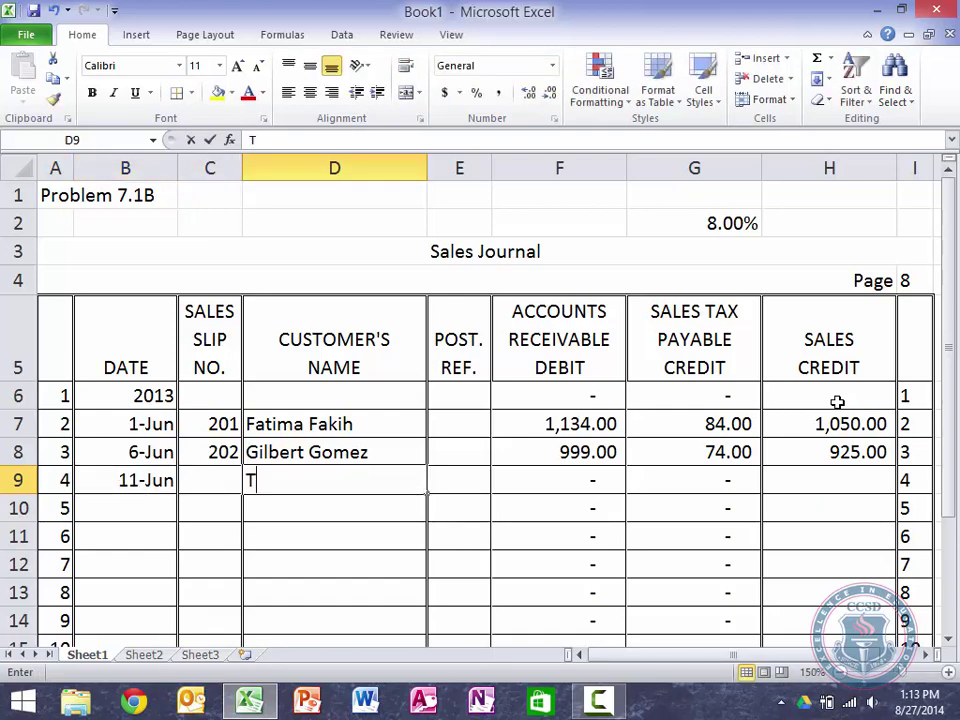
key("shift+Tab")
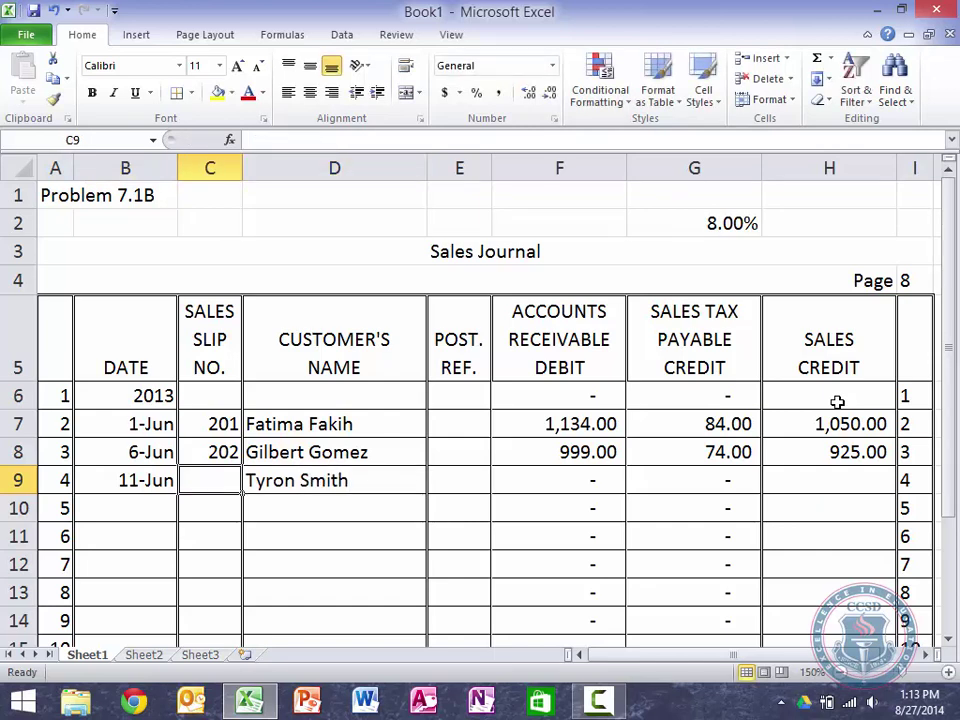
type("203")
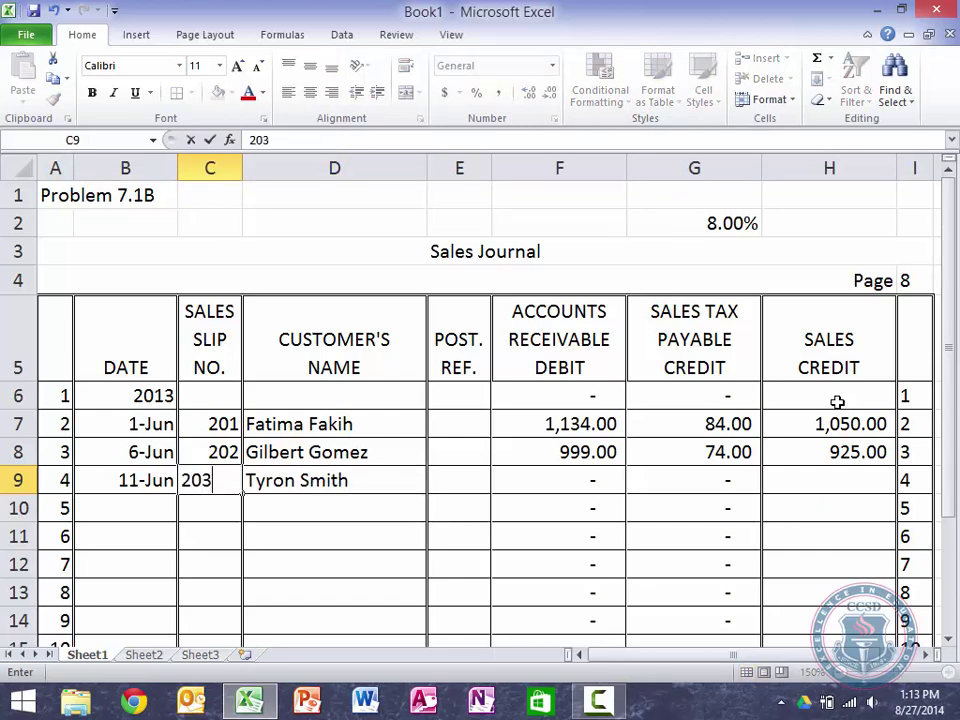
key("Tab")
key("Tab")
key("Tab")
key("Tab")
key("Tab")
type("2,5")
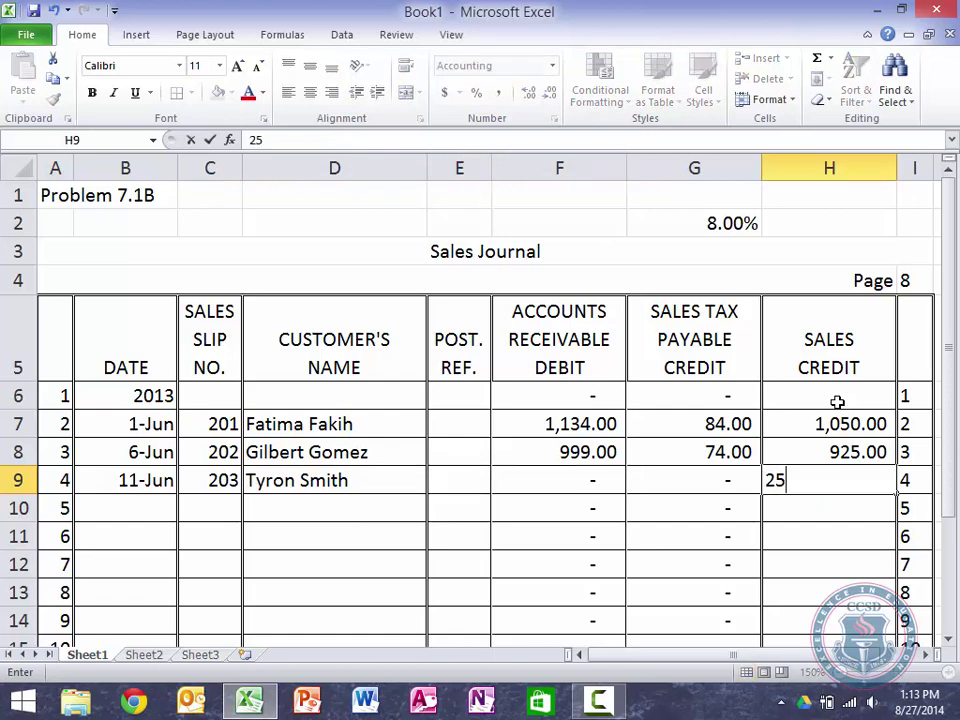
type("00")
key("Return")
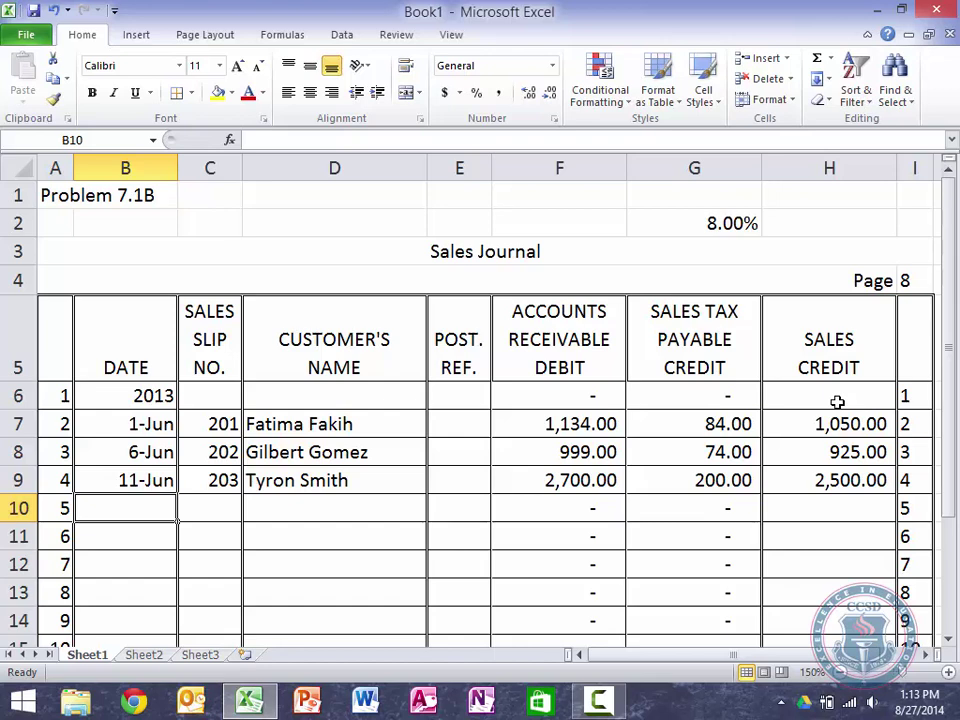
type("June 17")
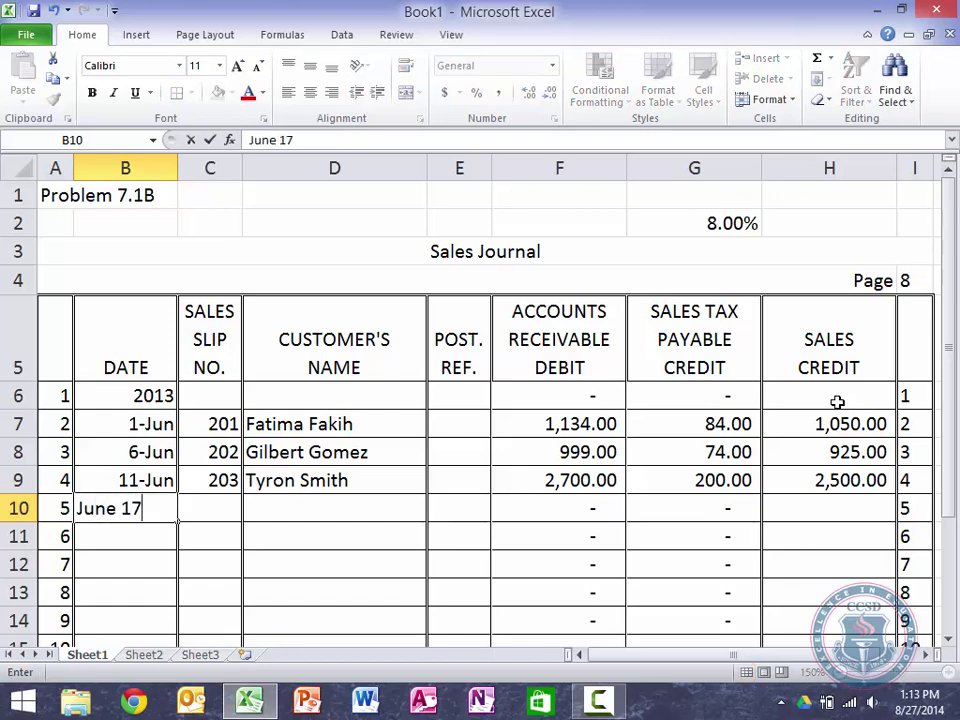
key("Tab")
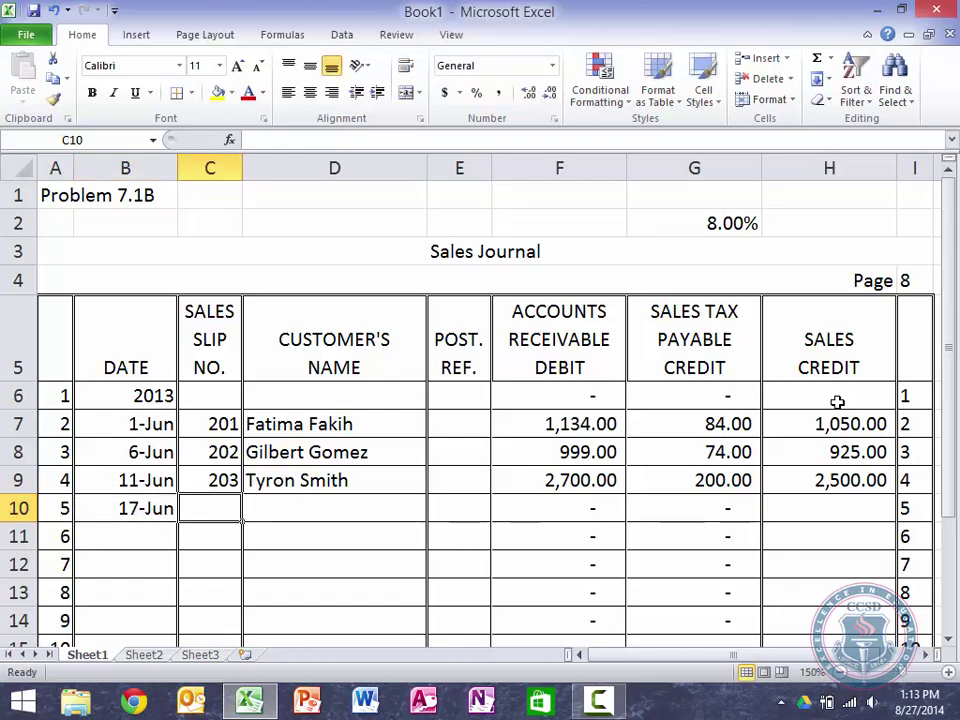
key("Tab")
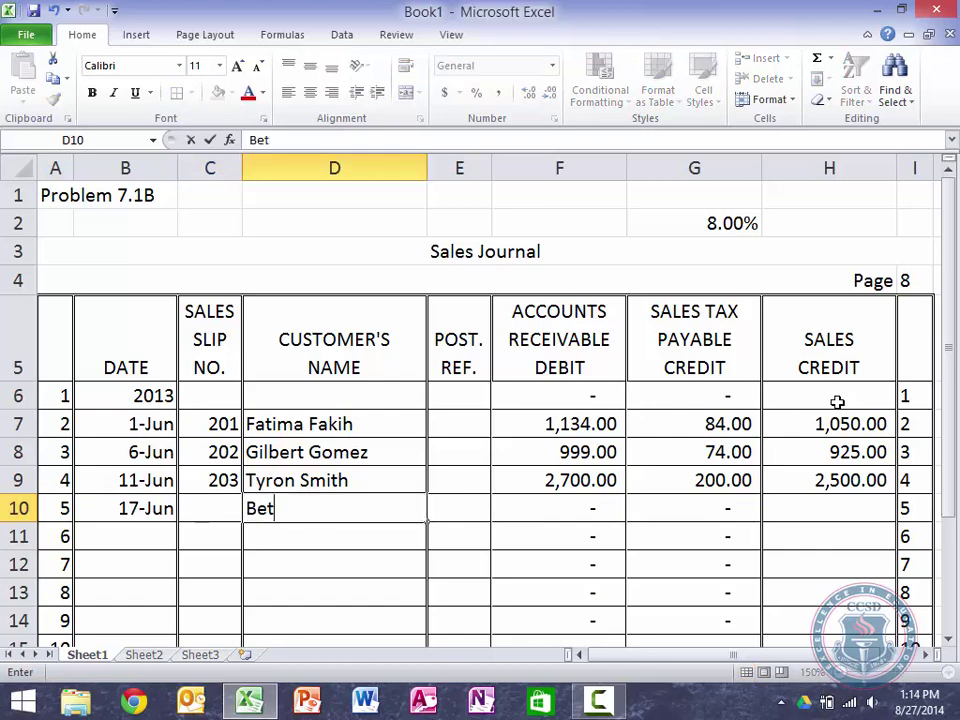
key("shift+Tab")
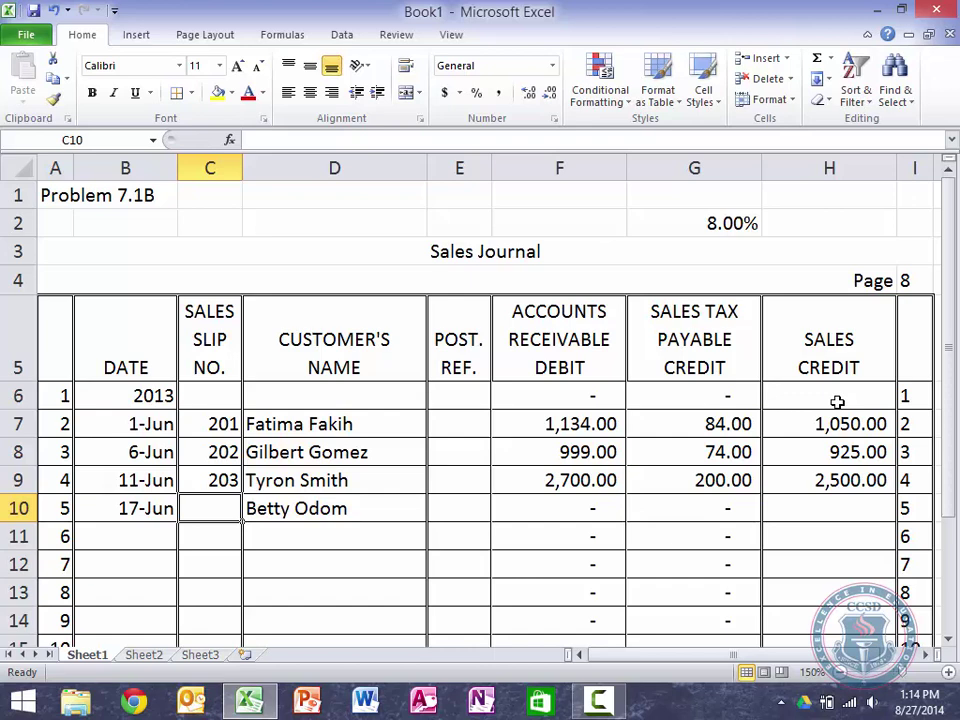
type("204")
key("Tab")
key("Tab")
key("Tab")
key("Tab")
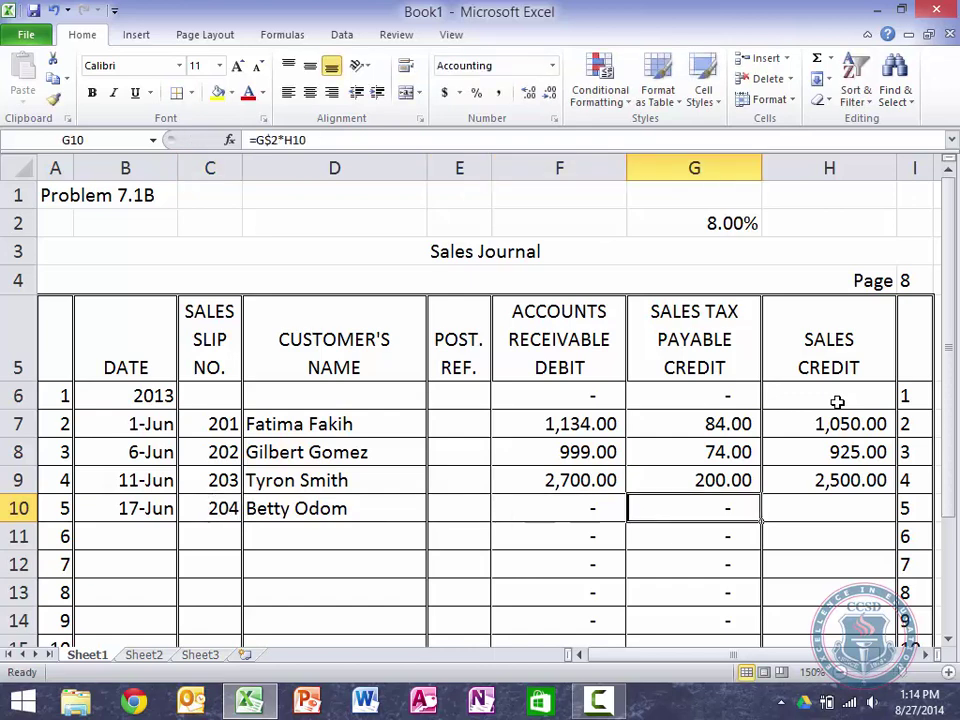
key("Tab")
type("850")
key("Return")
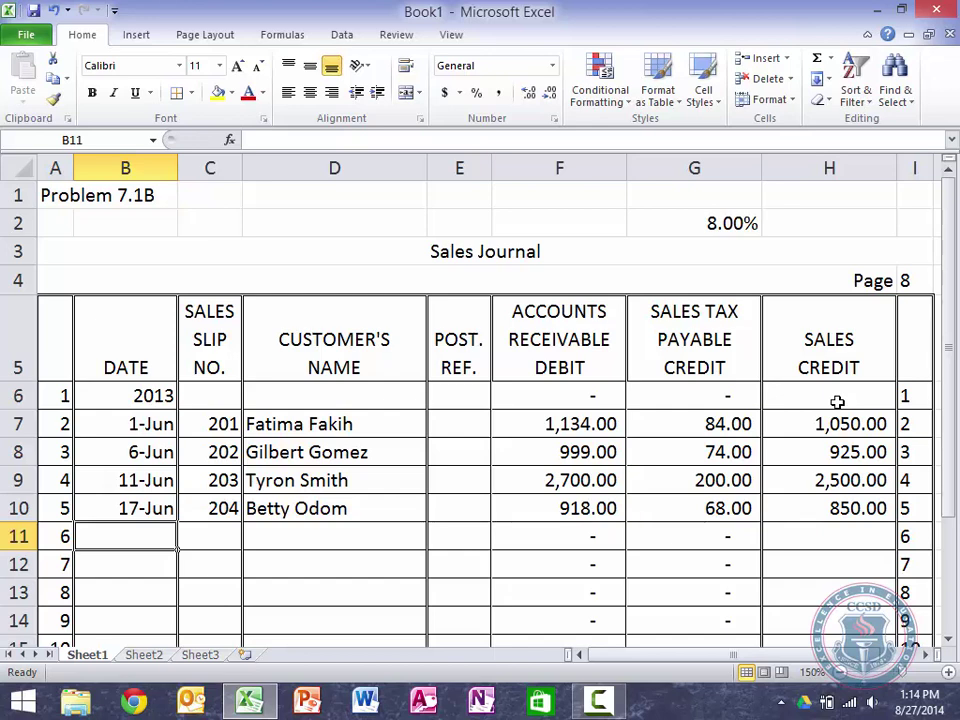
key("Tab")
key("Tab")
key("Tab")
key("Tab")
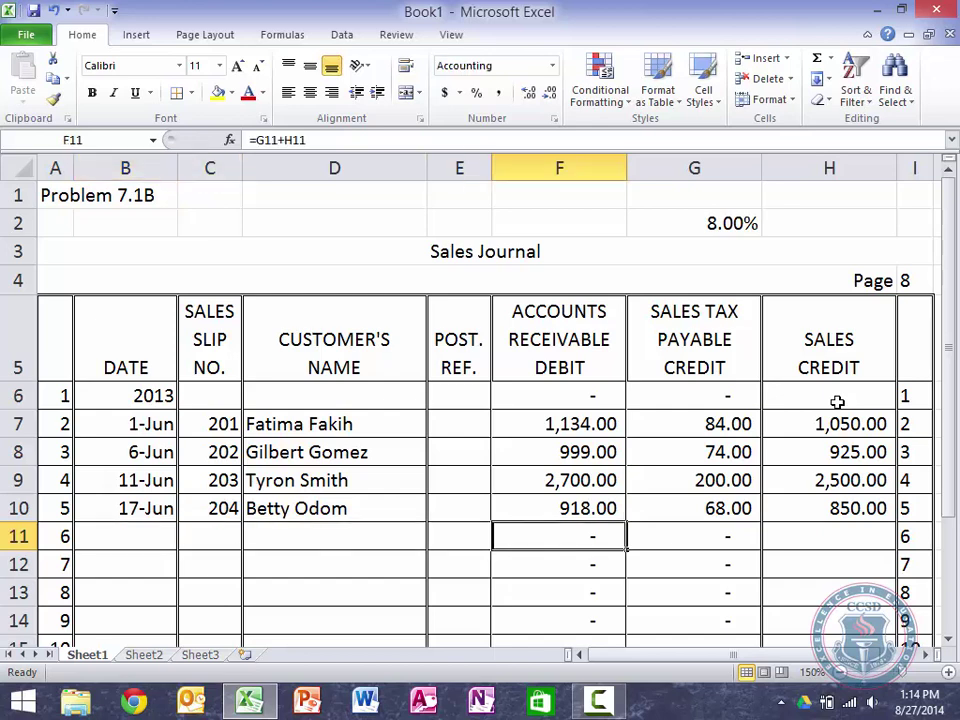
key("Left")
key("Left")
key("Left")
key("Left")
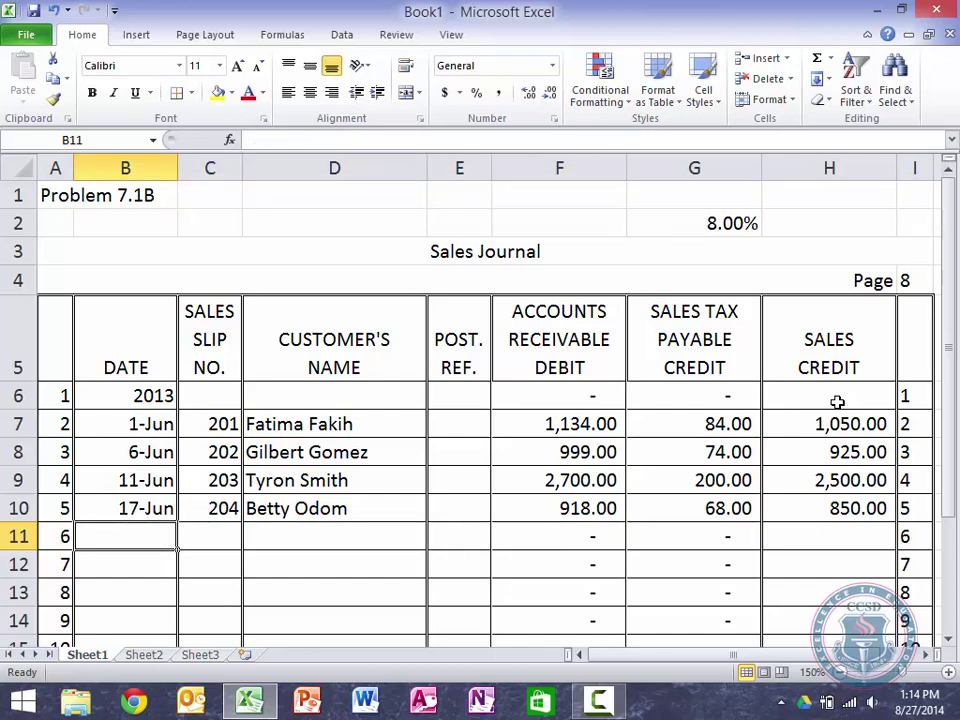
key("Tab")
key("Tab")
key("Tab")
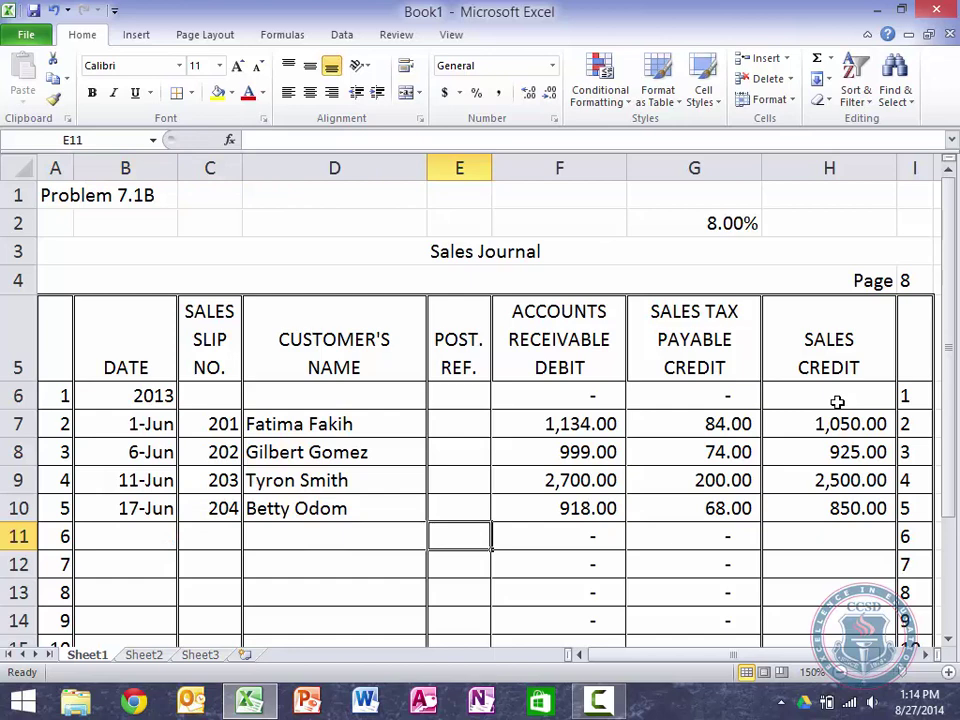
key("Tab")
key("Left")
key("Left")
key("Left")
key("Left")
key("Left")
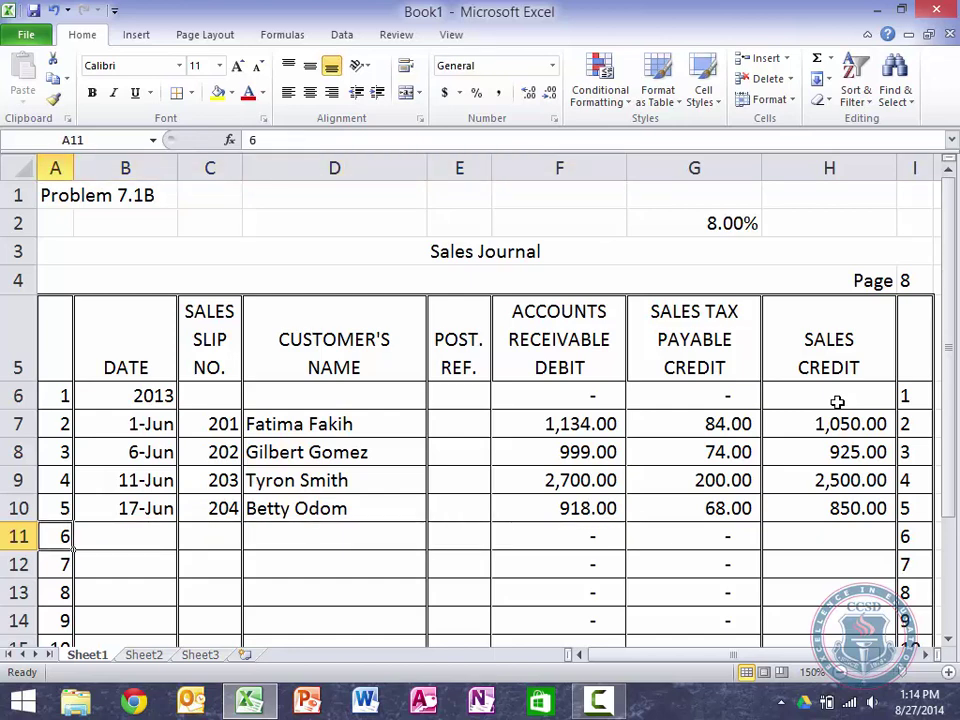
key("Tab")
key("Tab")
key("Tab")
key("Tab")
key("Tab")
key("Tab")
key("Left")
key("Left")
key("Left")
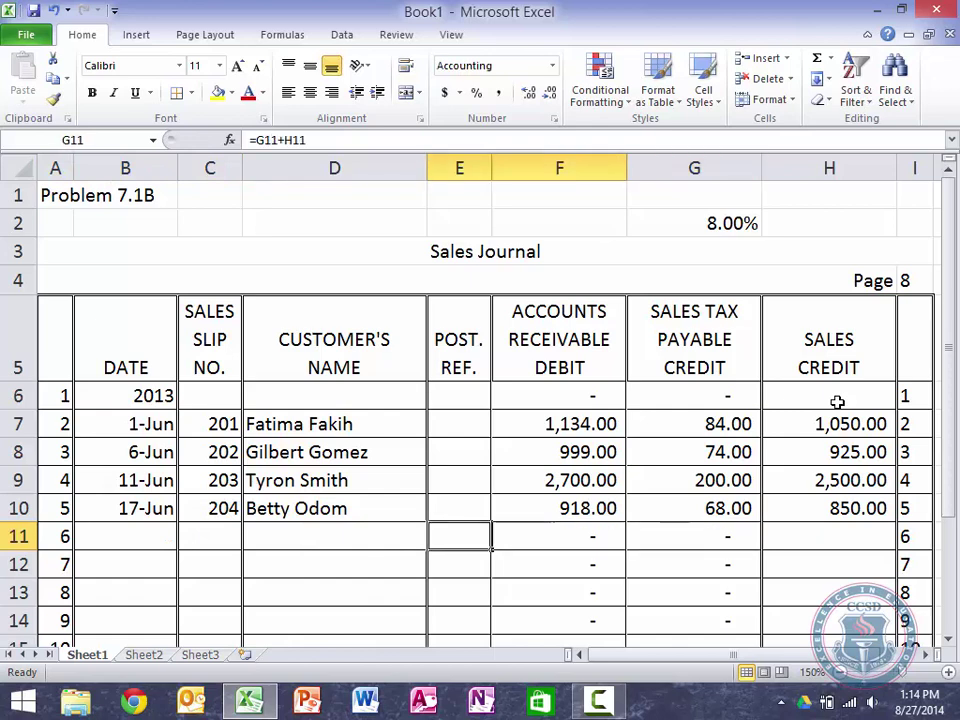
key("Left")
key("Tab")
key("Tab")
key("Left")
key("Left")
key("Left")
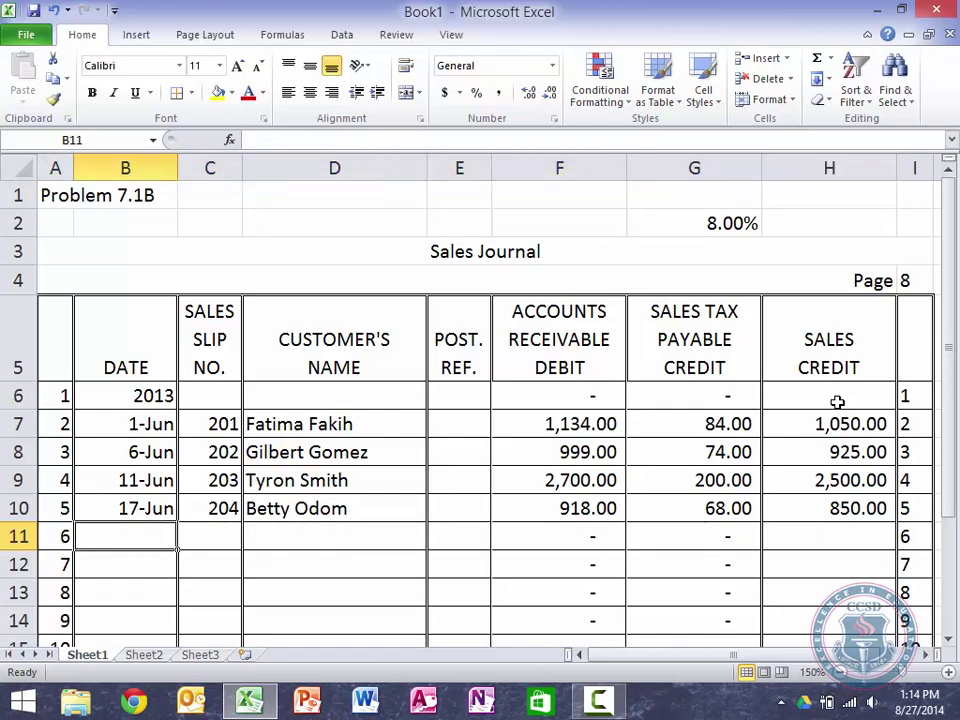
key("Tab")
key("Left")
key("Tab")
key("Tab")
key("Tab")
key("Left")
key("Left")
key("Left")
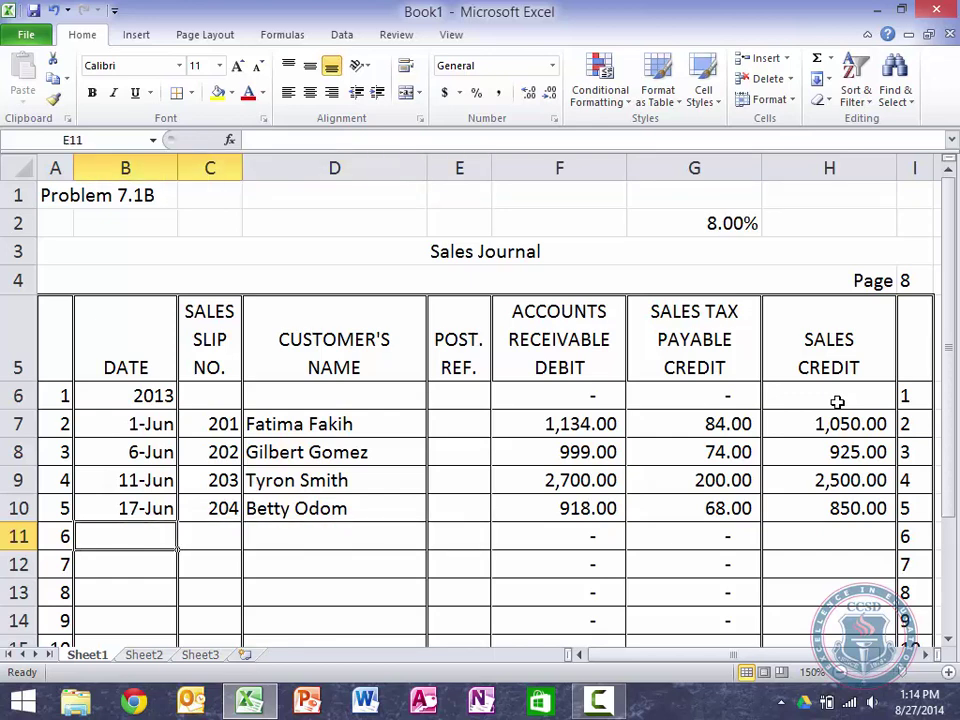
key("Tab")
key("Tab")
key("Tab")
key("Tab")
key("Tab")
key("Tab")
key("Return")
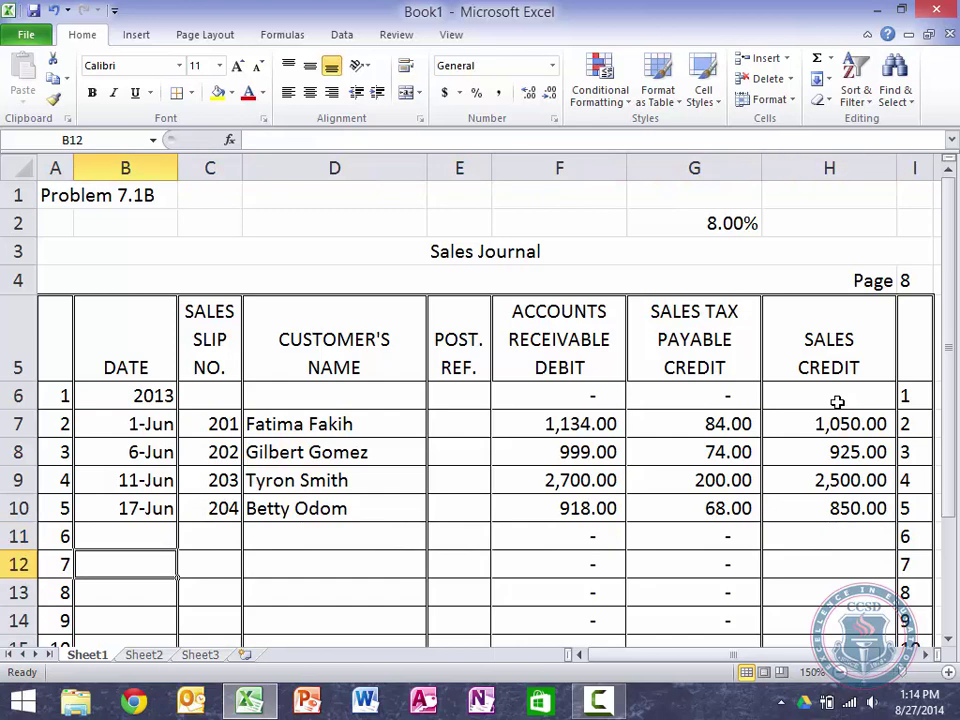
key("Up")
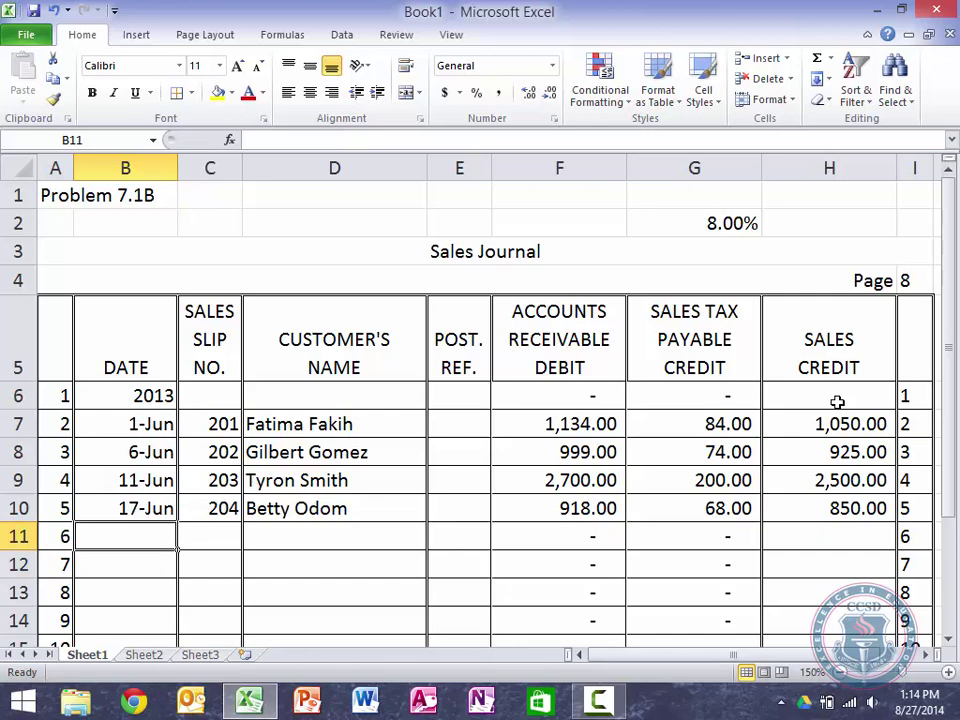
Step: Enter June 23, slip 205, the new customer's name and a 500 sale in row 11
type("June 23")
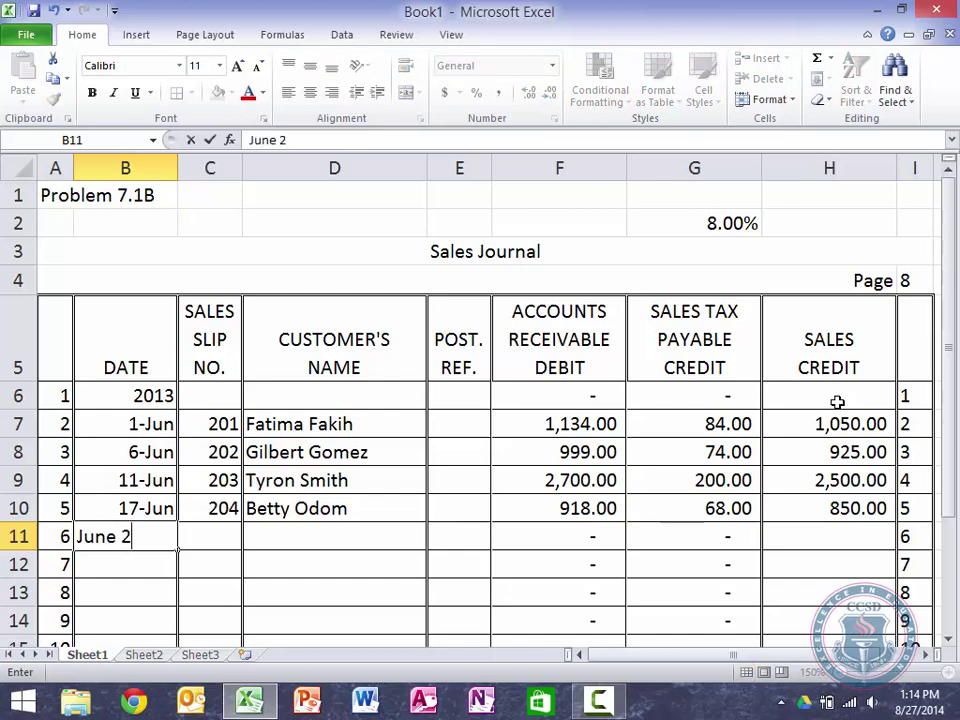
key("Tab")
key("Tab")
key("shift+Tab")
type("205")
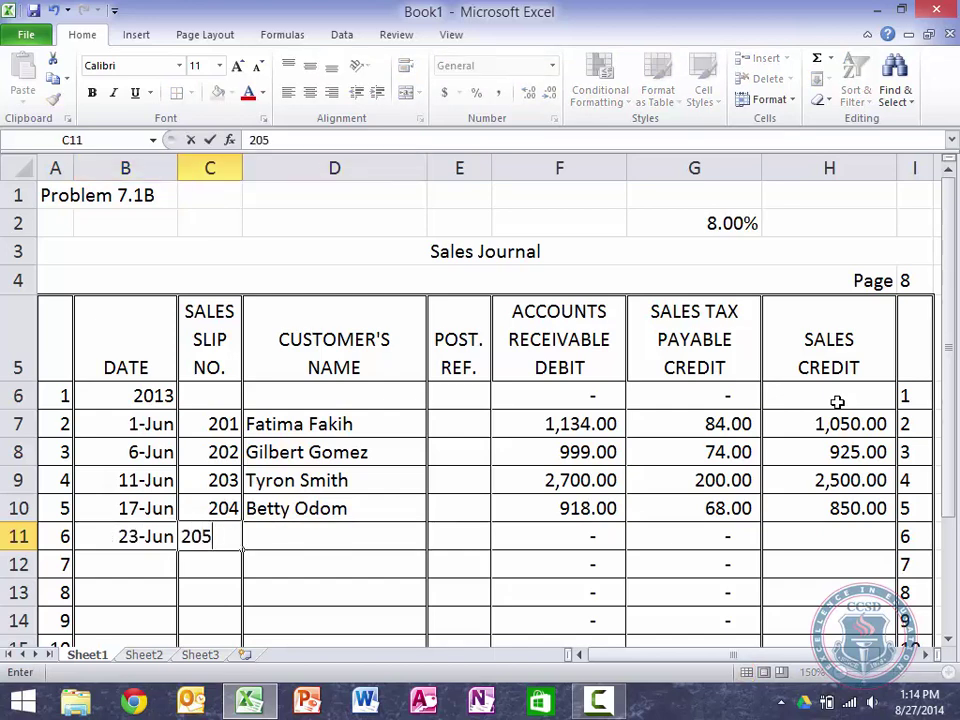
key("Tab")
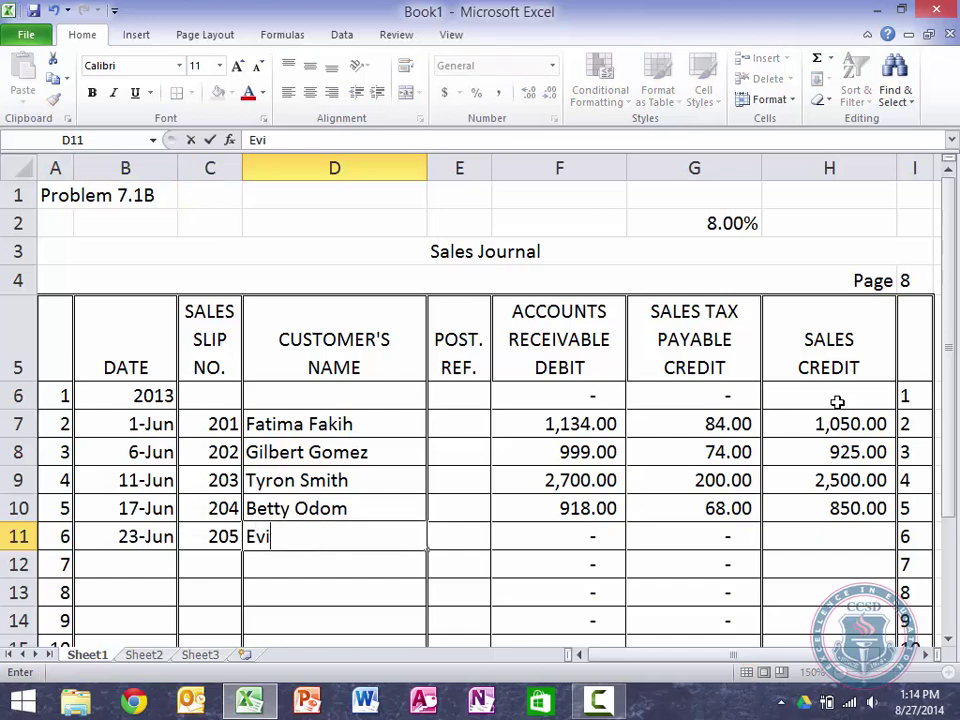
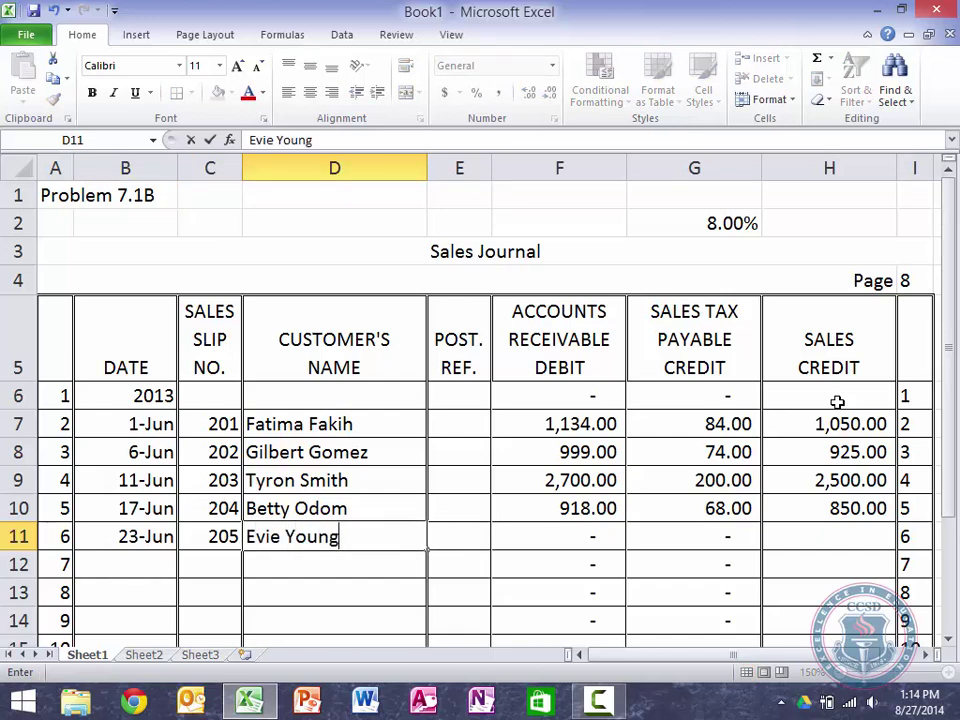
key("Tab")
key("Tab")
key("Tab")
key("Tab")
type("500")
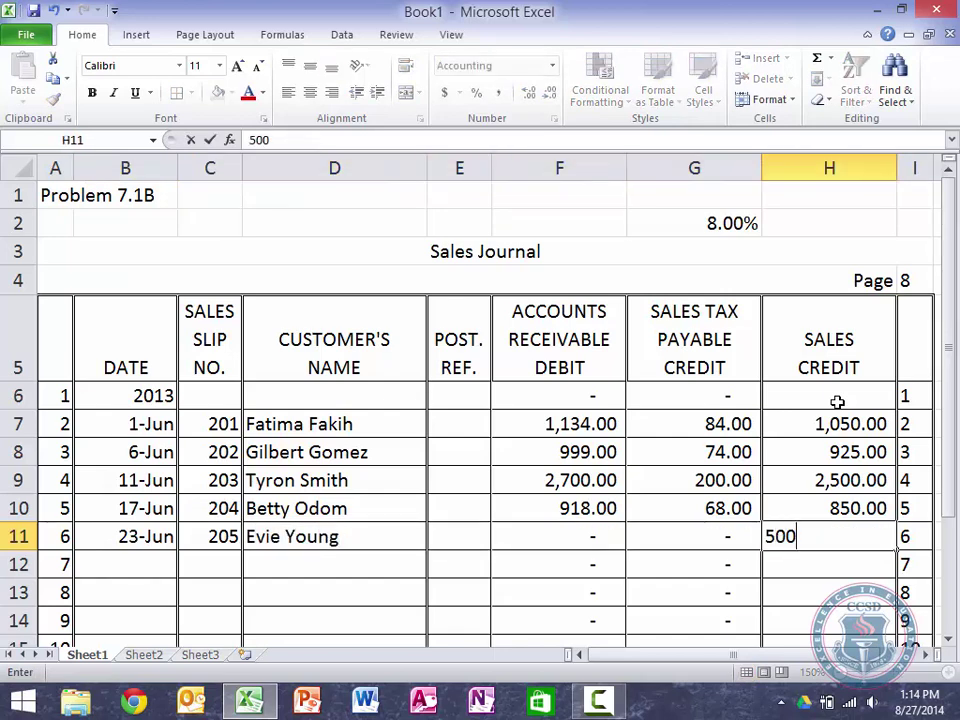
key("Return")
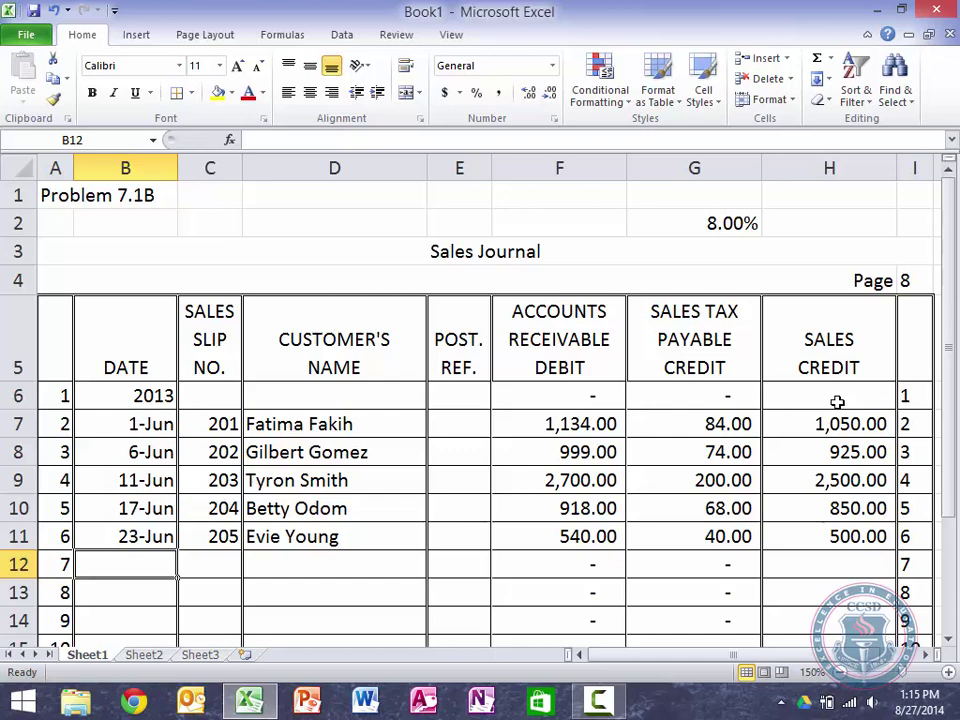
Step: Enter June 27 and a customer name in row 12, erasing the mistaken slip 1606
type("June 27")
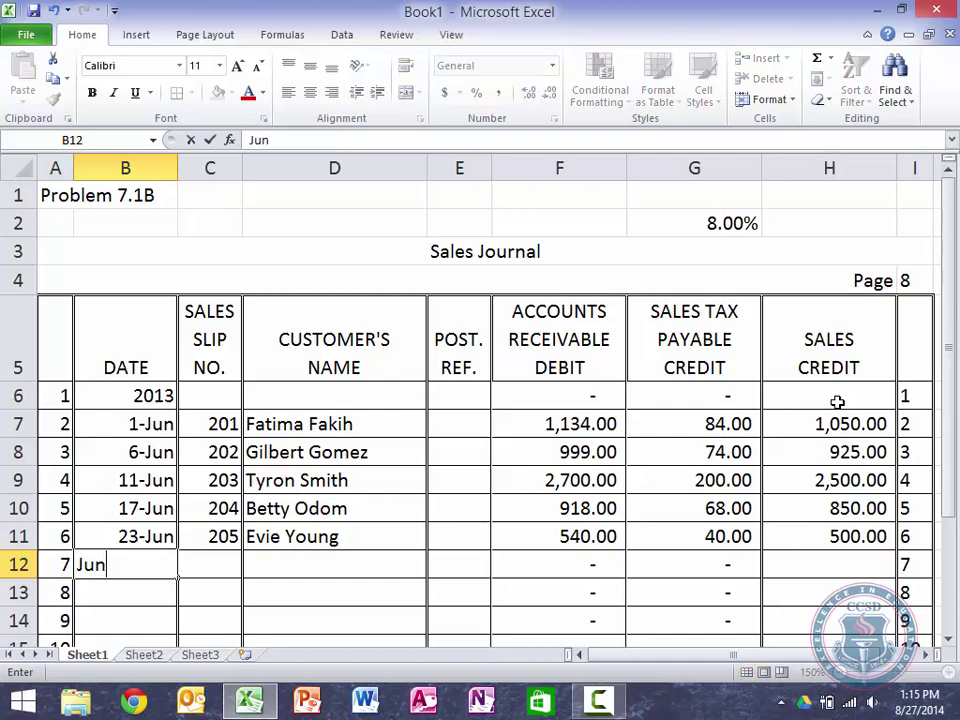
key("Tab")
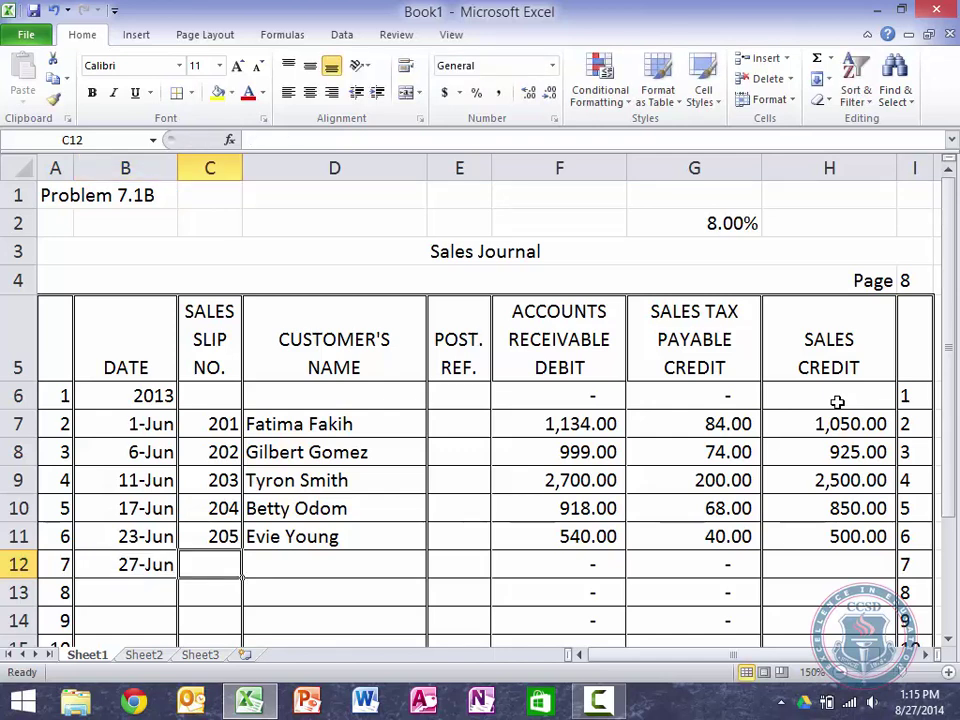
key("Tab")
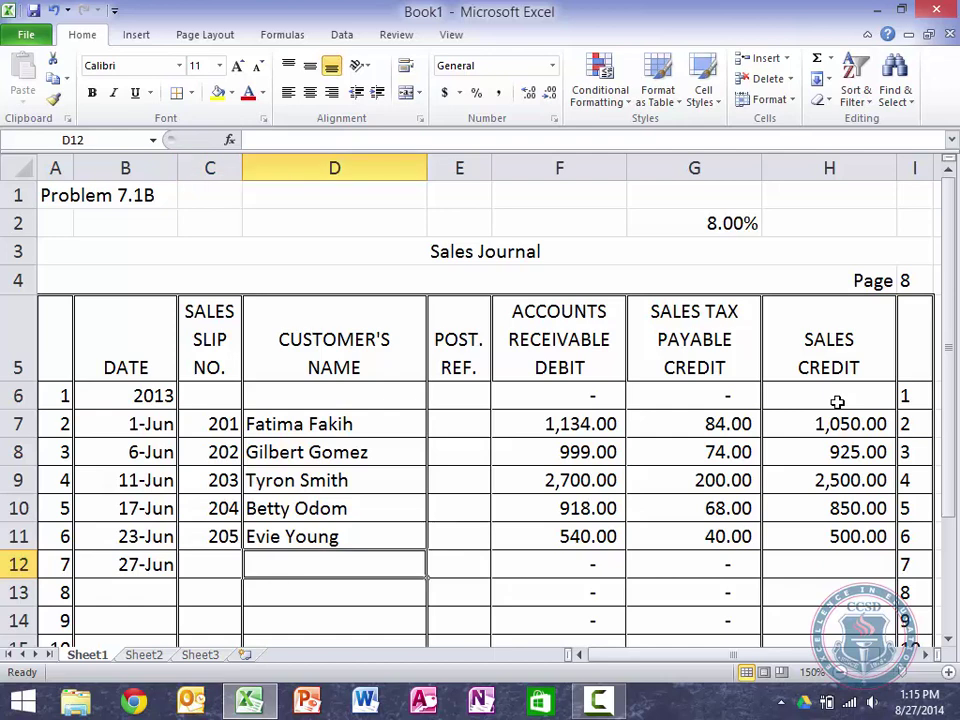
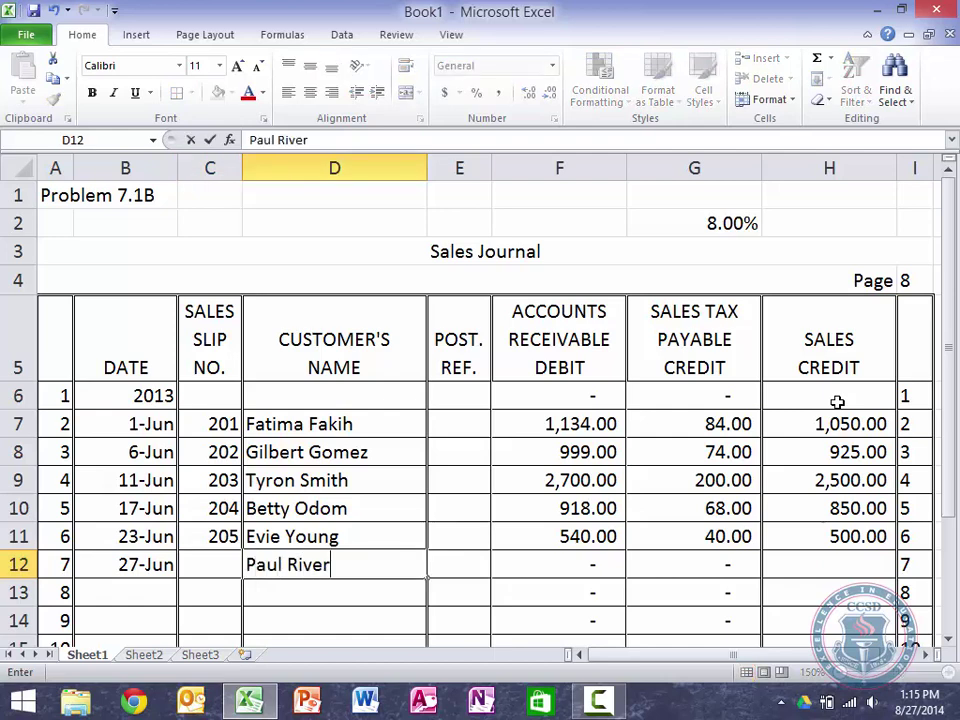
key("shift+Tab")
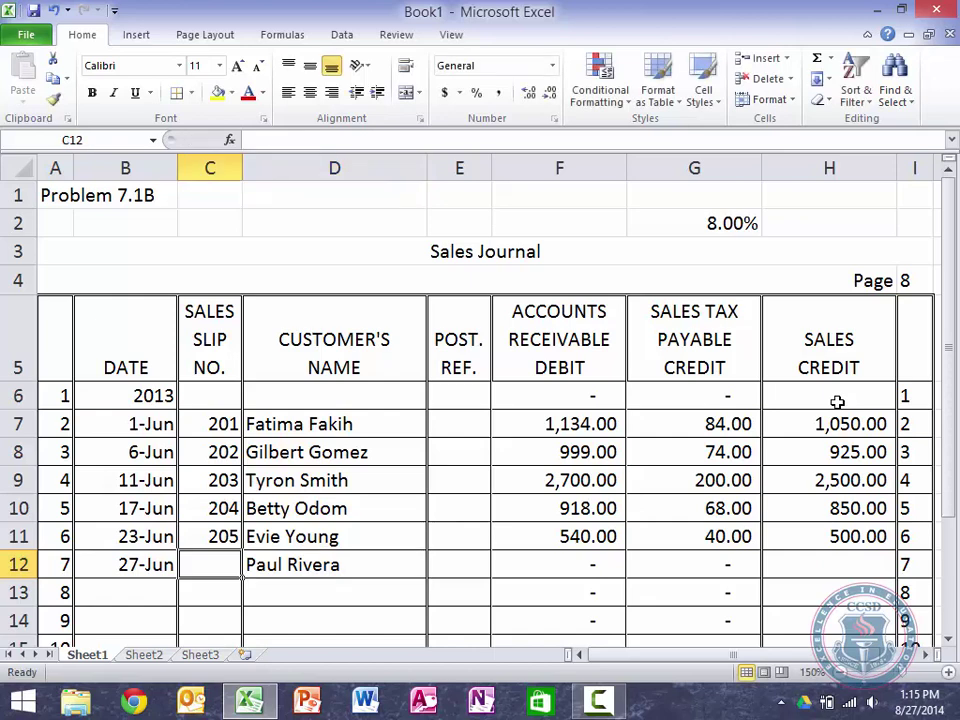
type("1606")
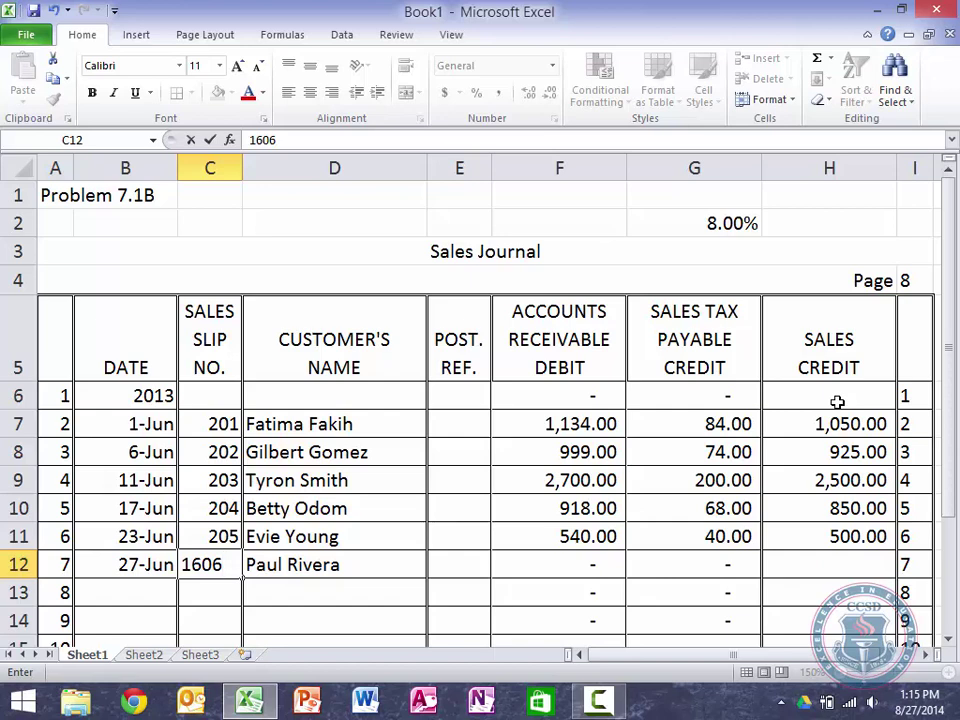
key("BackSpace")
key("BackSpace")
key("BackSpace")
key("BackSpace")
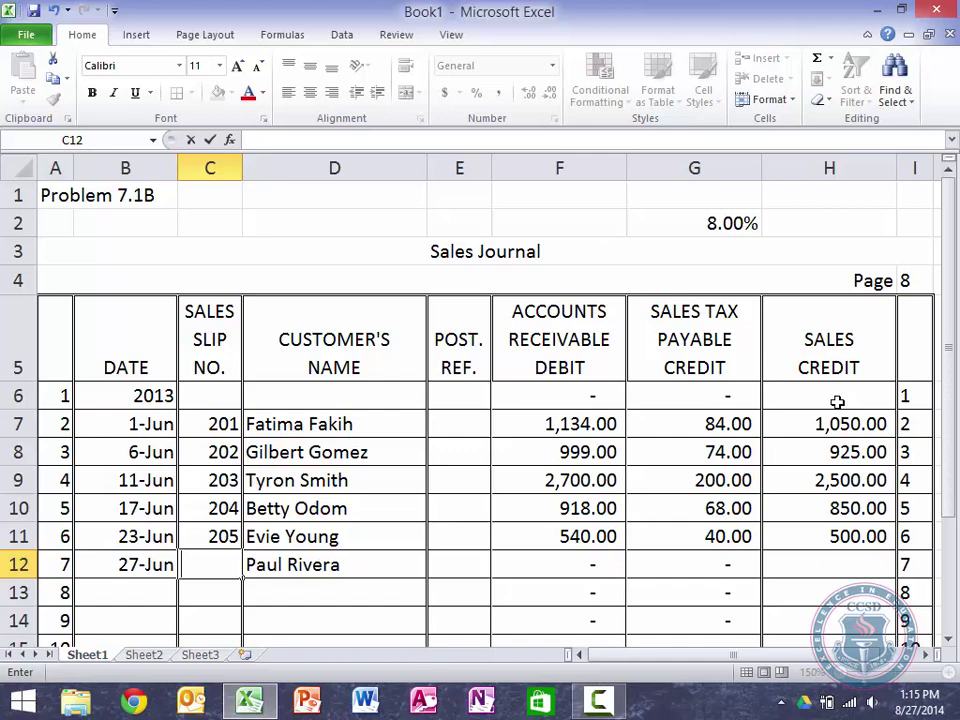
key("Tab")
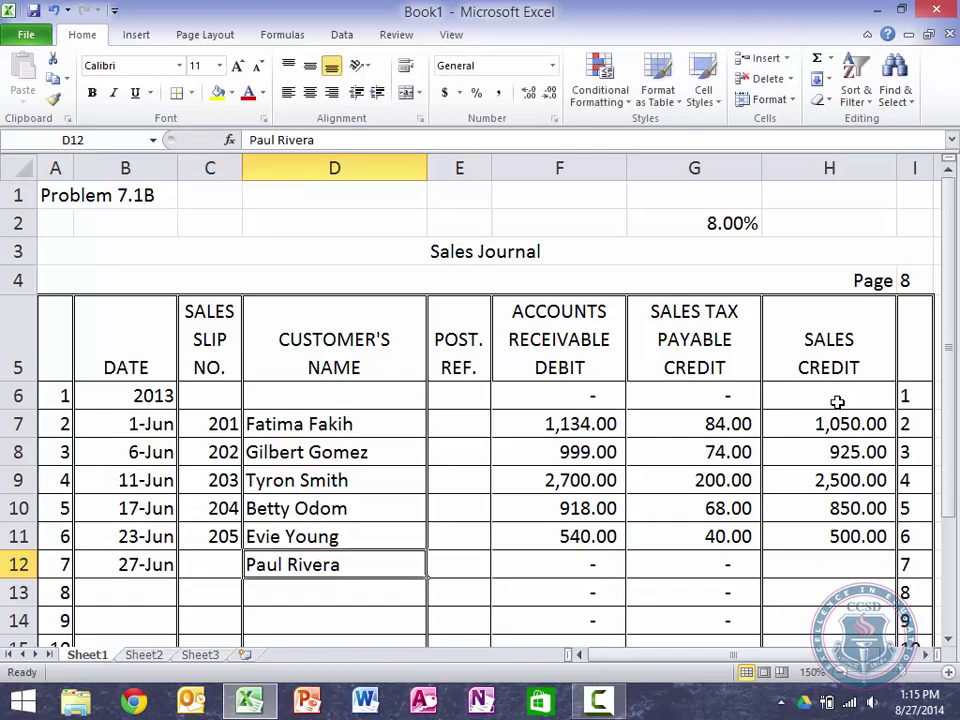
Step: Correct the customer's name, set slip 206 and enter a 1,200 sale in row 12
key("Delete")
key("Left")
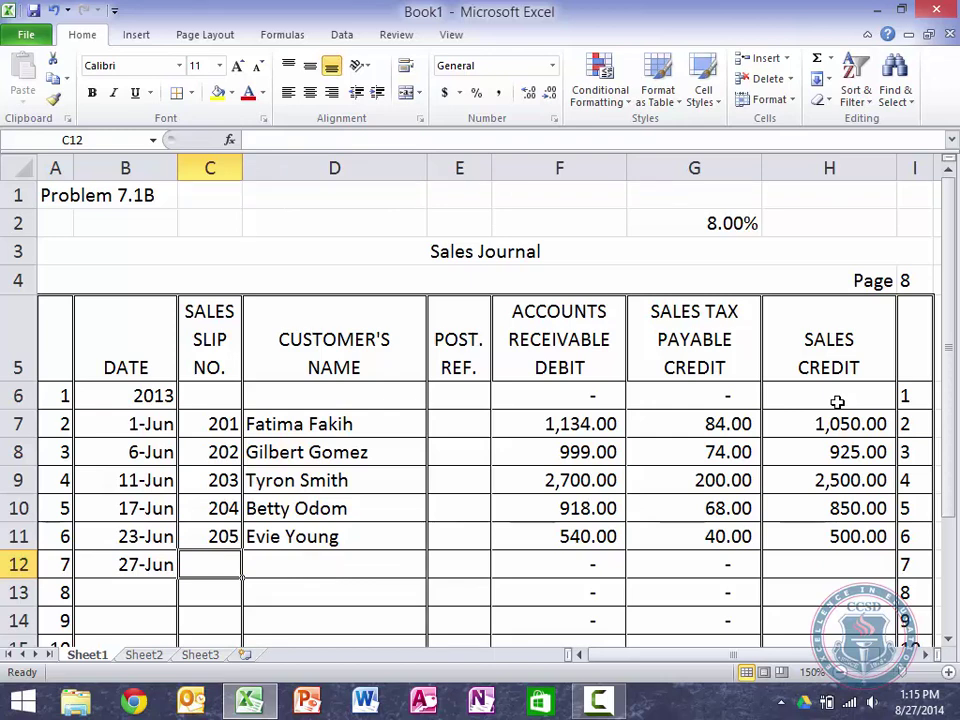
key("Tab")
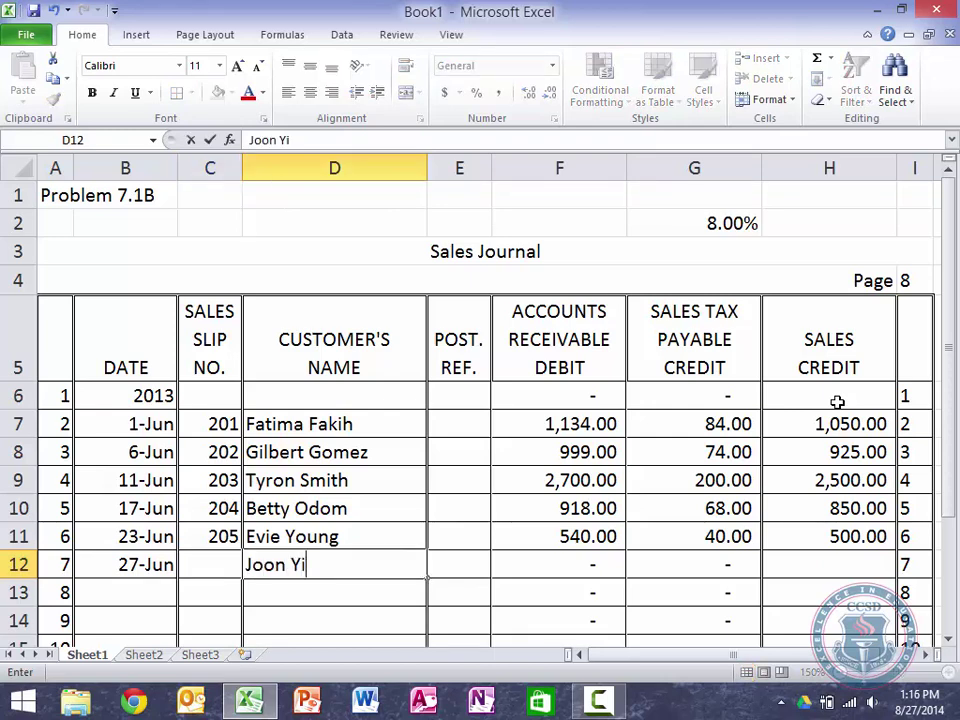
key("Left")
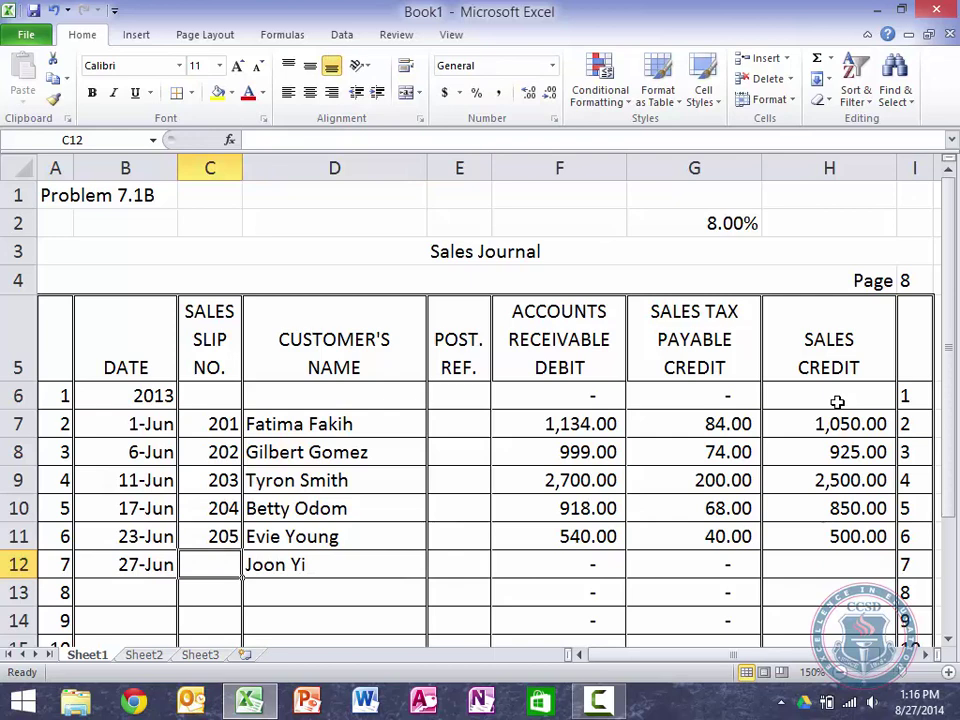
type("6")
key("Tab")
key("Tab")
key("Tab")
key("Tab")
key("Tab")
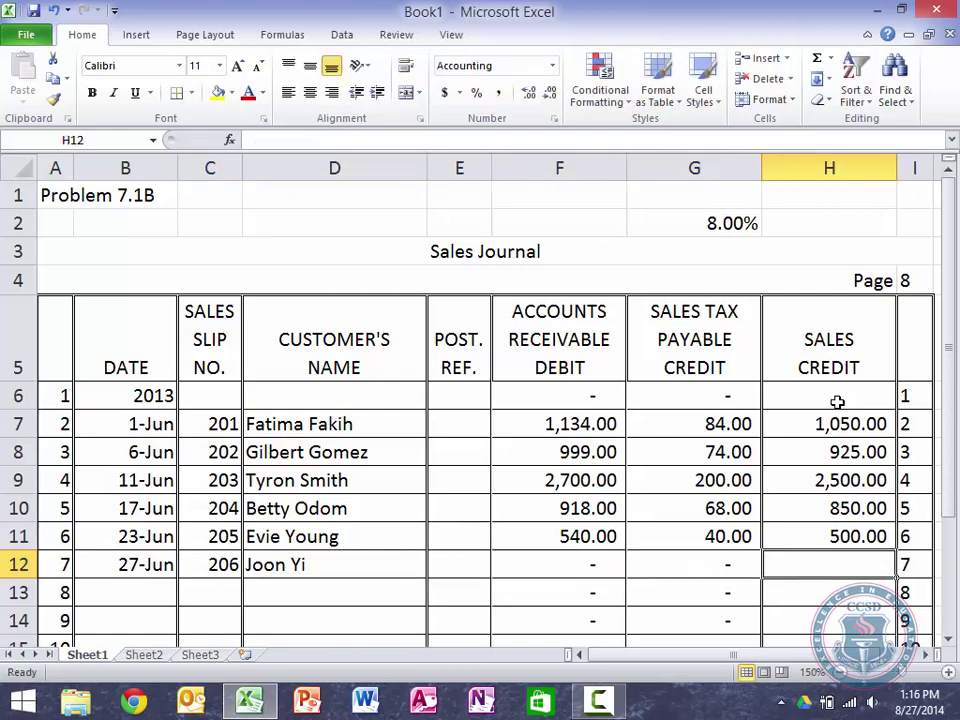
type("1200")
key("Return")
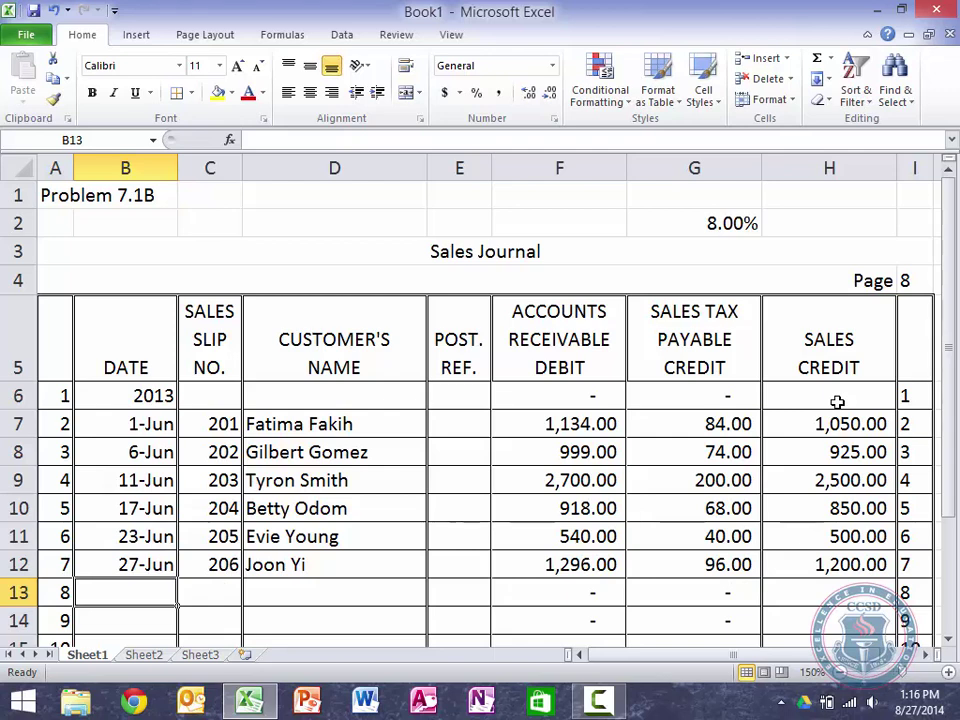
Step: Enter June 29, the customer's name, slip 207 and a 1,325 sale in row 13
type("June 29")
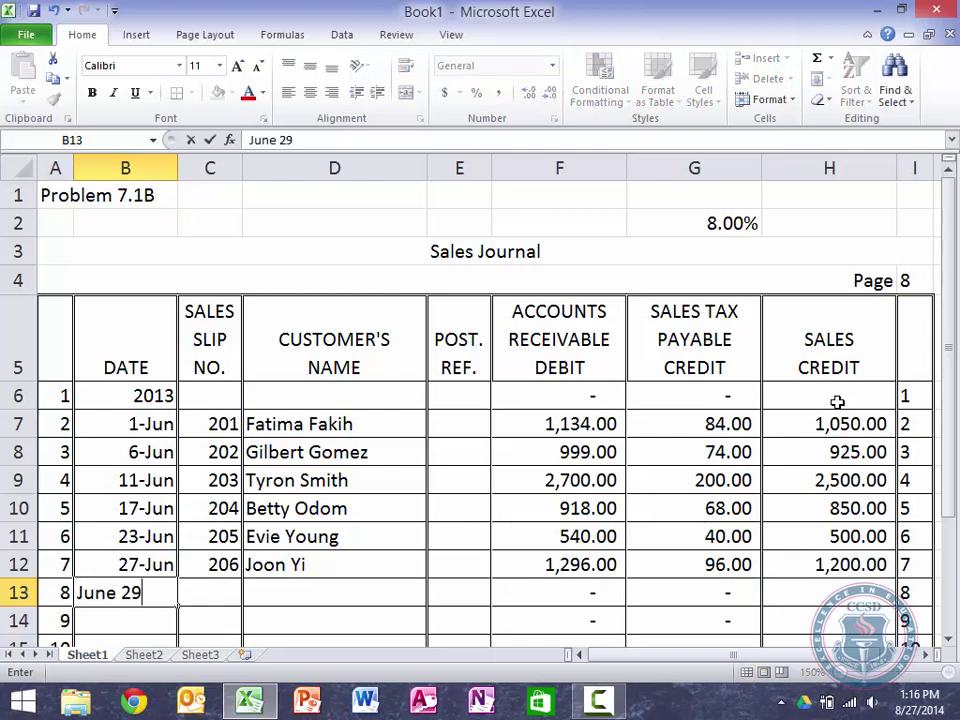
key("Tab")
key("Tab")
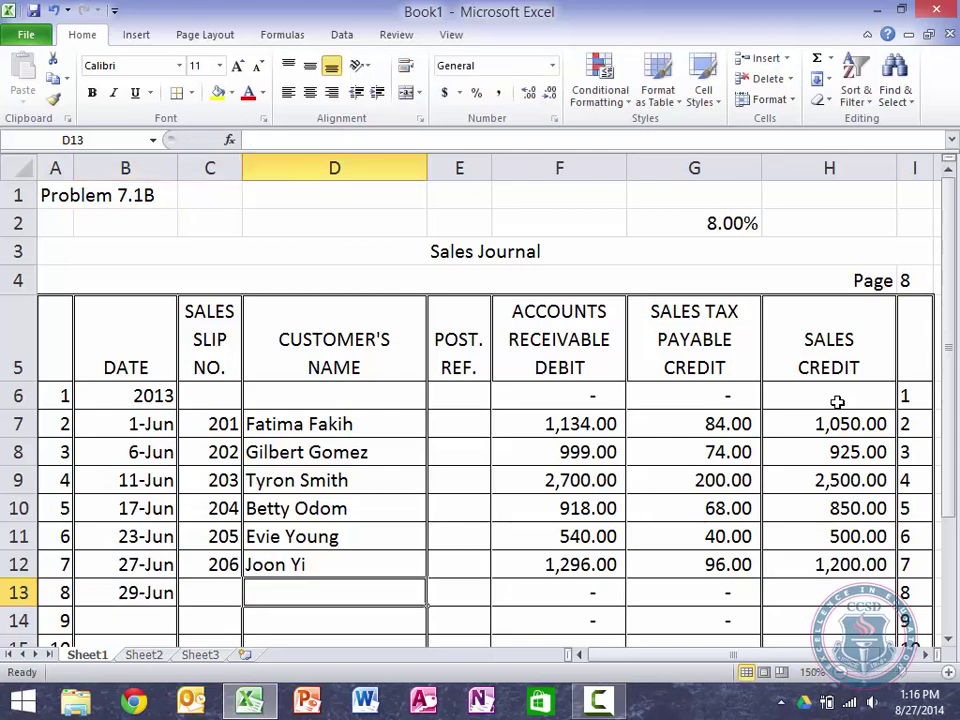
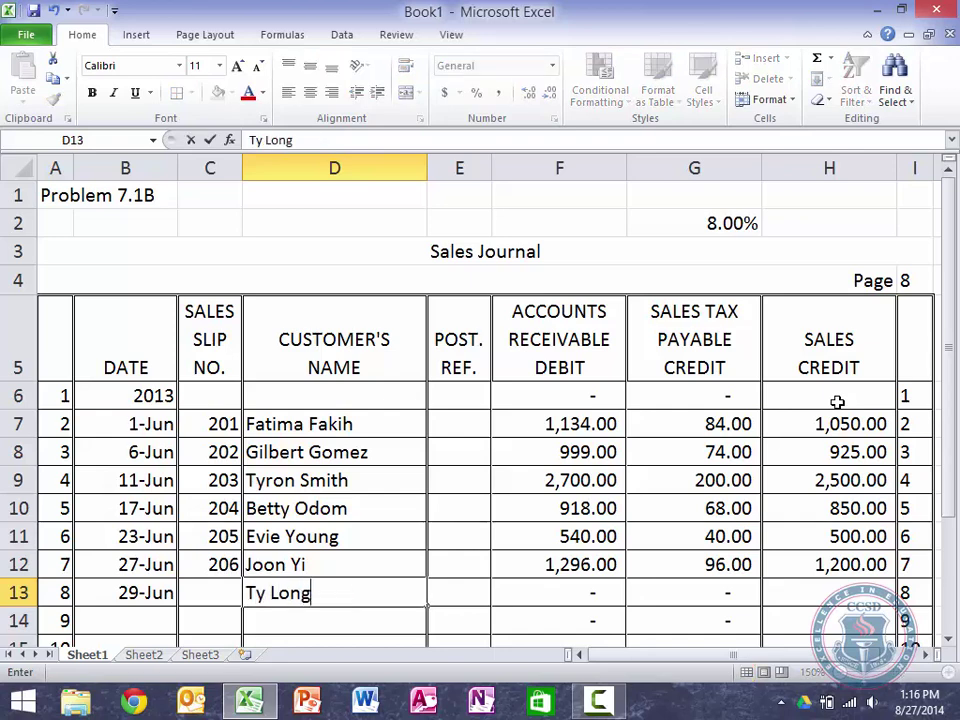
key("shift+Tab")
type("207")
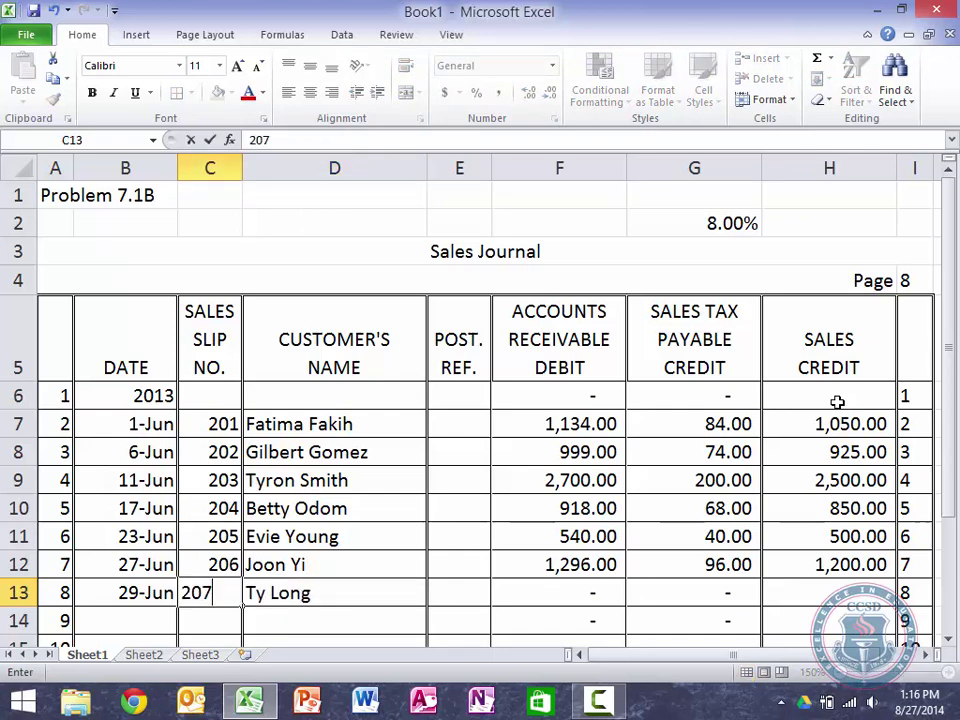
key("Tab")
key("Tab")
key("Tab")
key("Tab")
key("Tab")
type("1325")
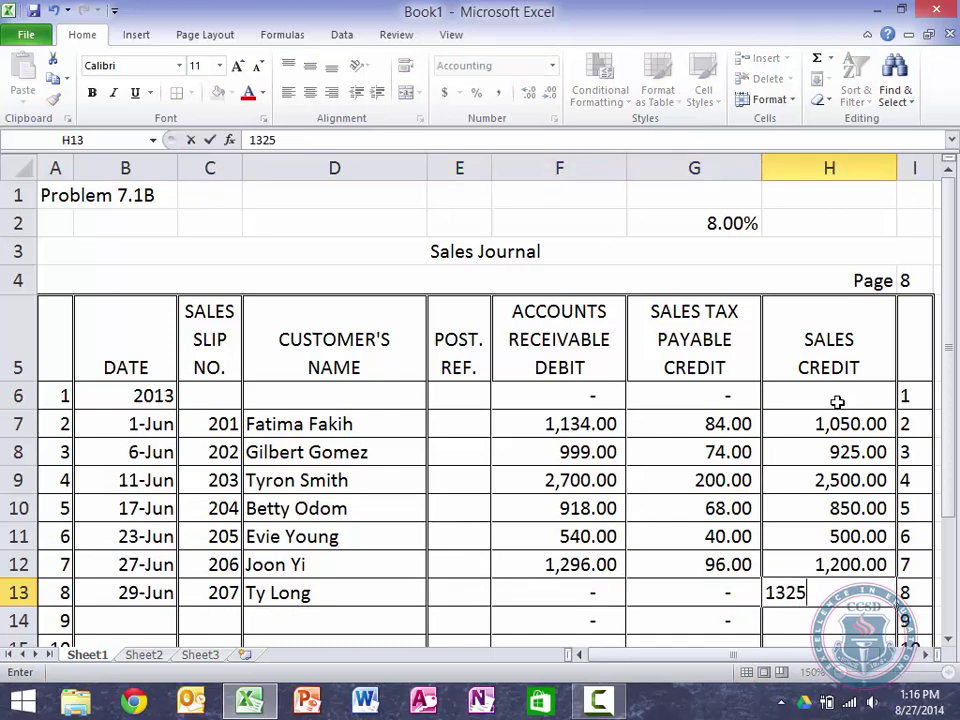
key("Return")
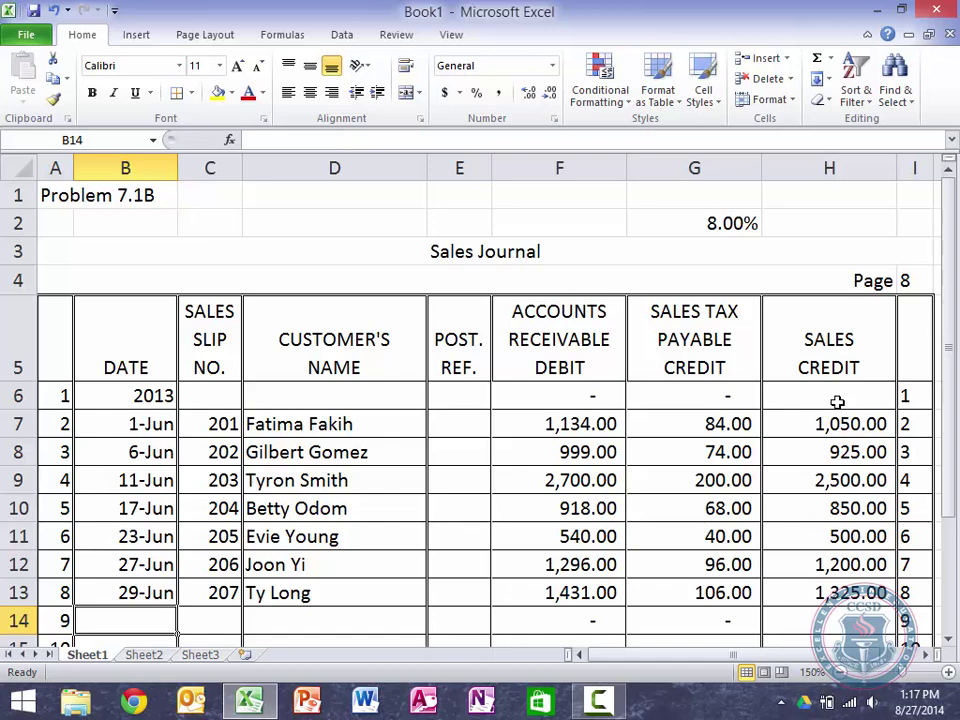
Step: Enter June 30, the customer's name, slip 208 and a 150 sale in row 14
type("June 30")
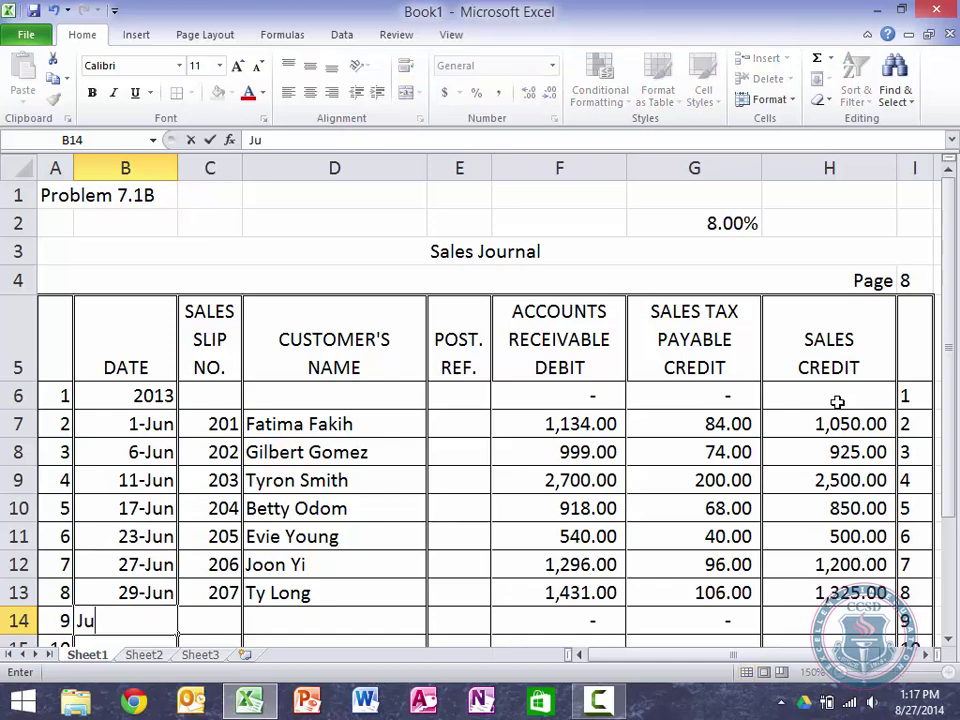
key("Tab")
key("Tab")
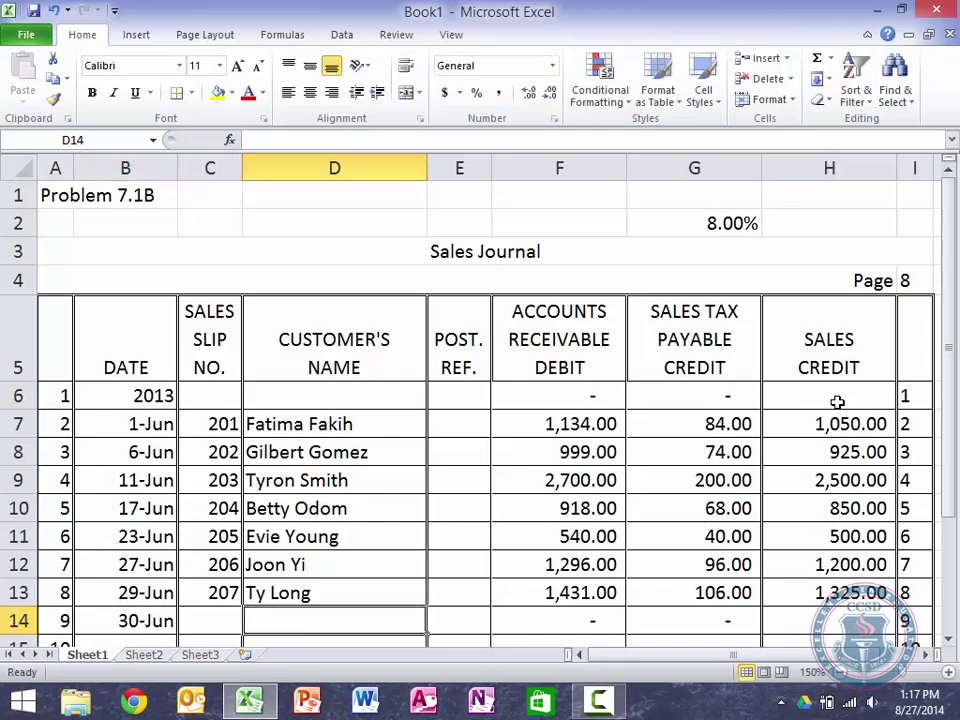
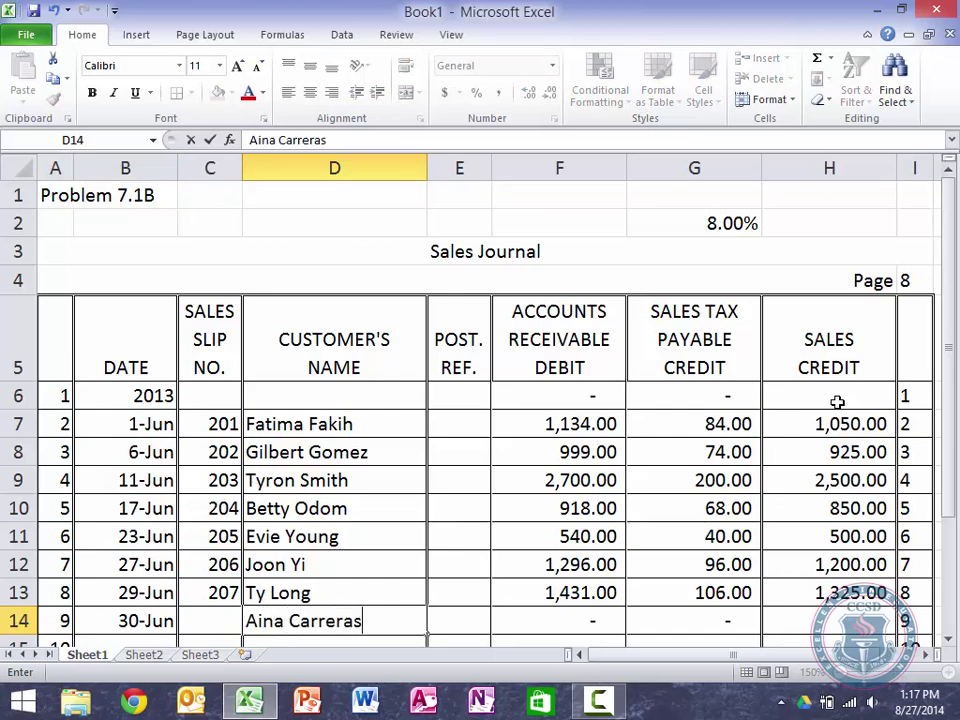
key("shift+Tab")
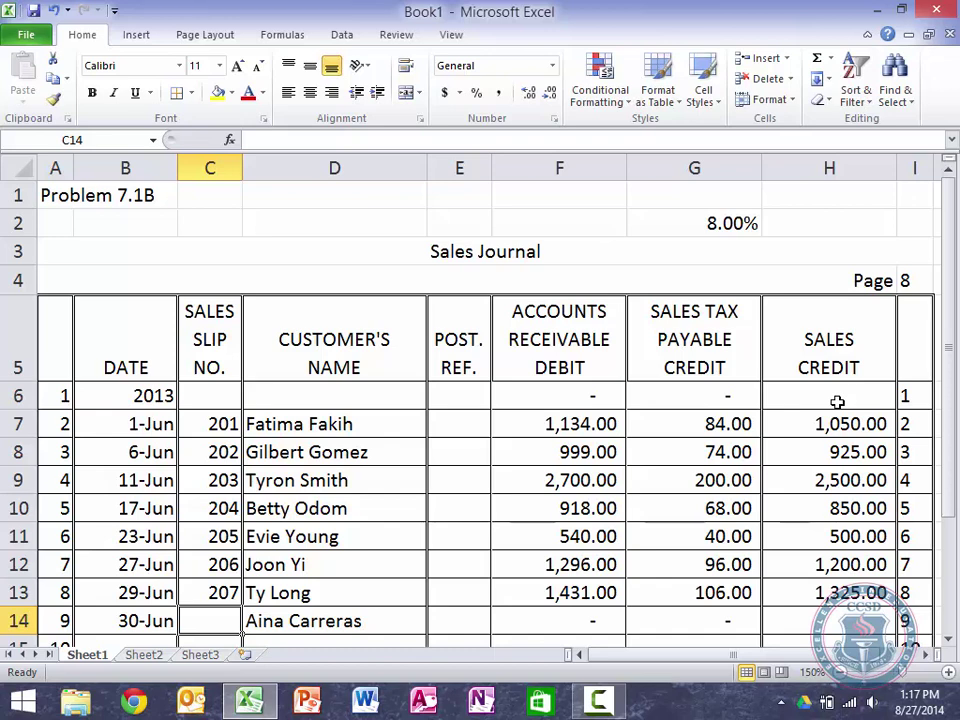
type("208")
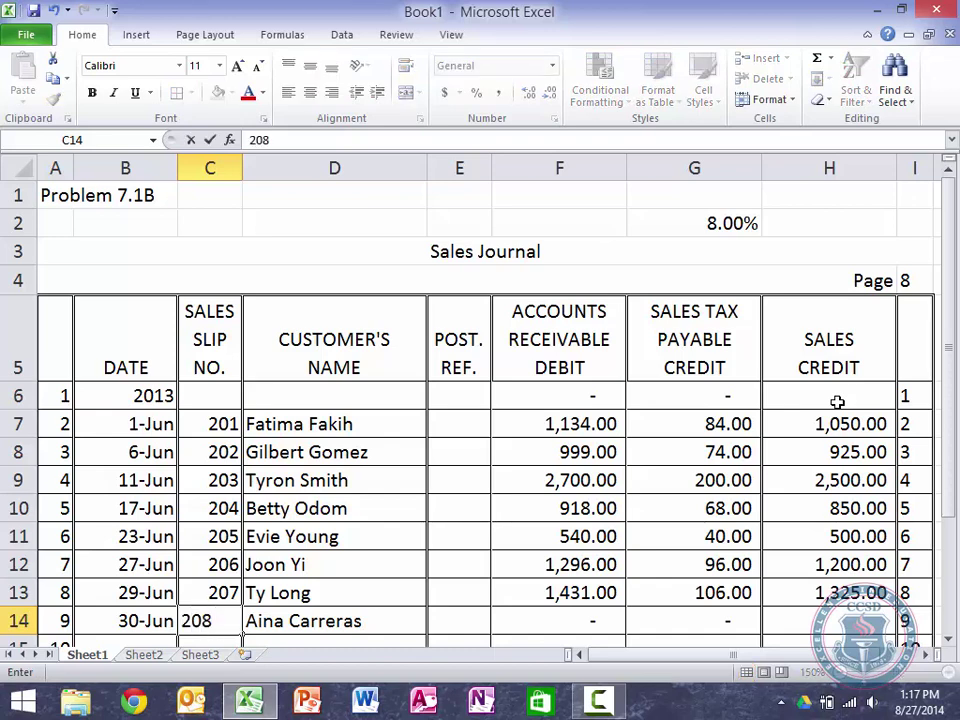
key("Tab")
key("Tab")
key("Tab")
key("Tab")
key("Tab")
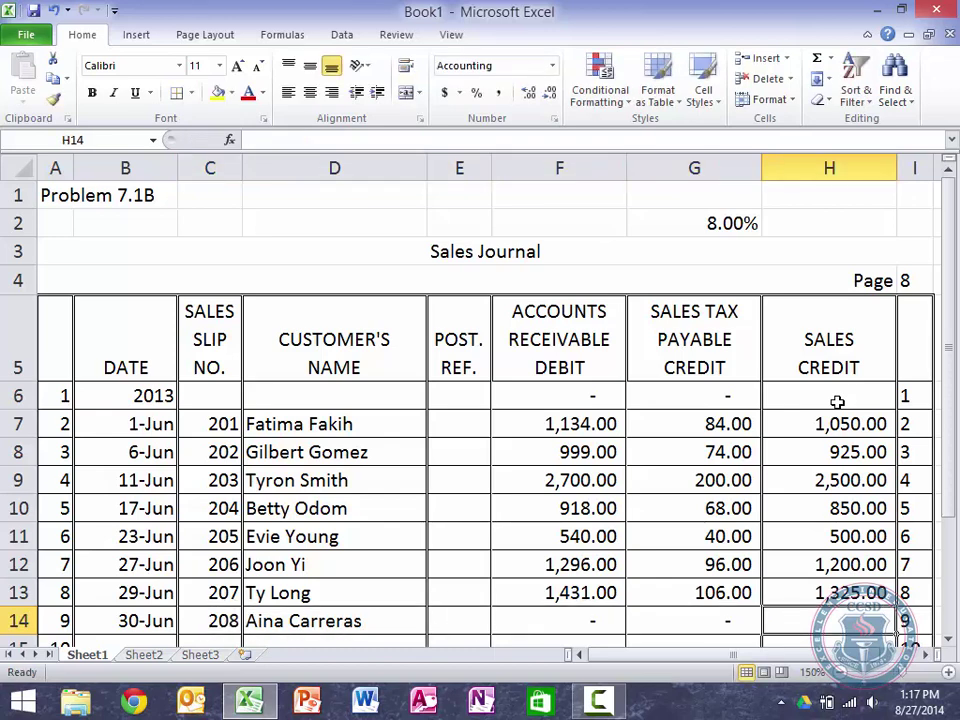
type("150")
key("Return")
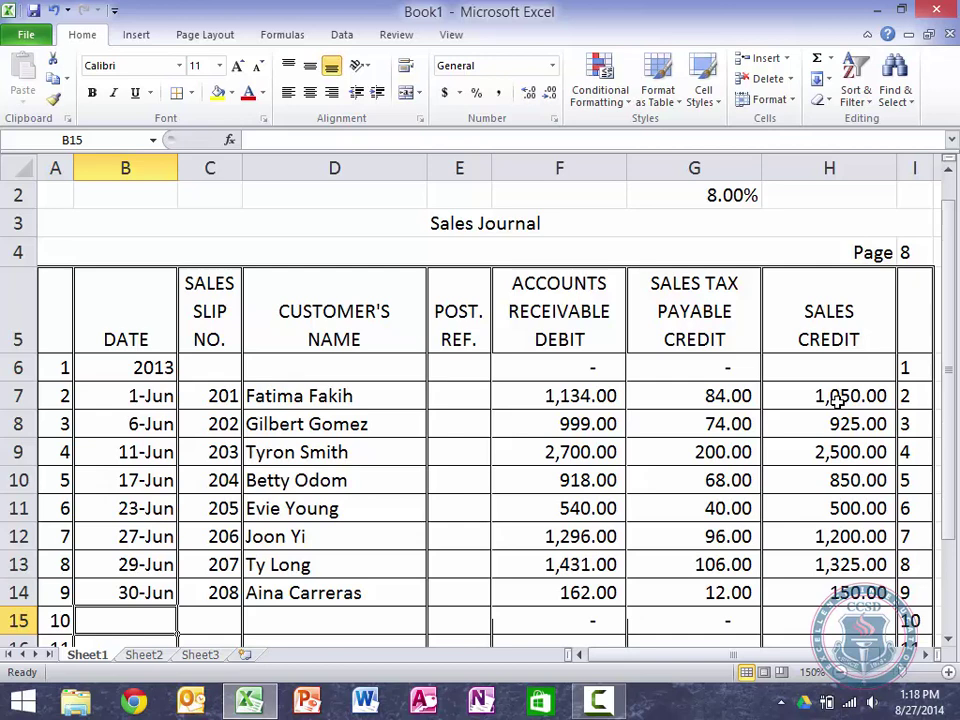
Step: Label row 15 'Totals' and sum the receivable column to 9,180.00
key("Right")
key("Right")
type("Totals")
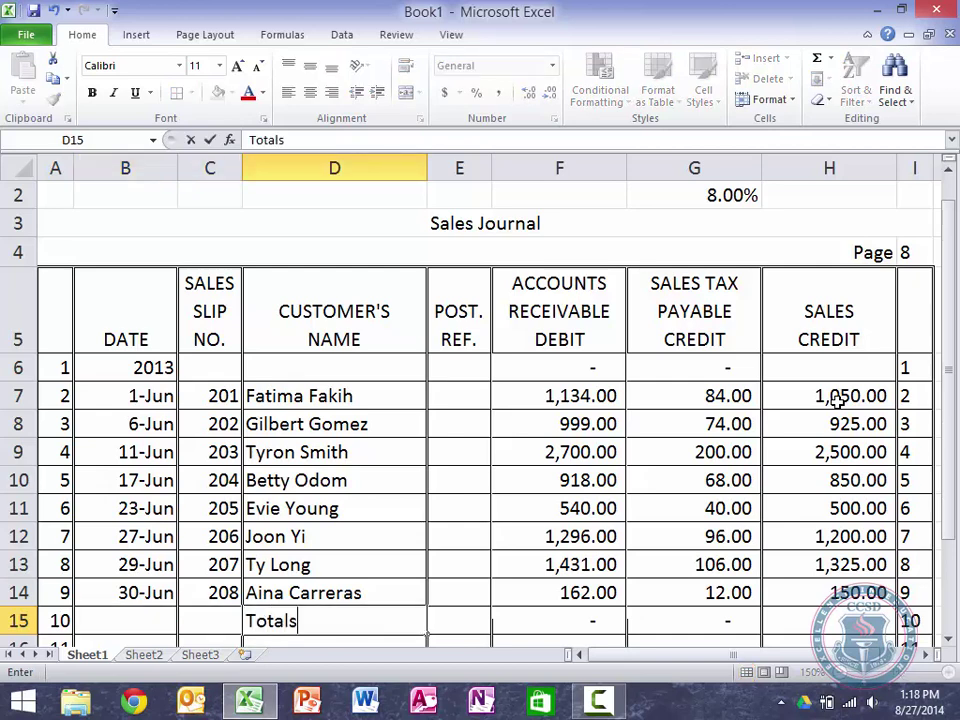
key("Tab")
key("Tab")
type("=S")
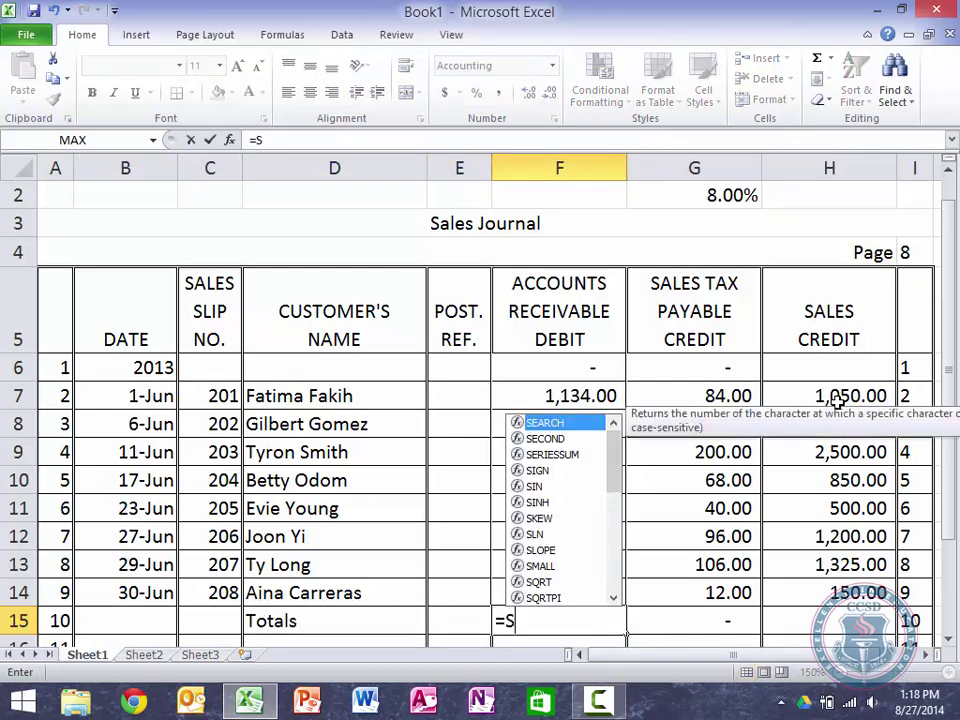
type("UM(")
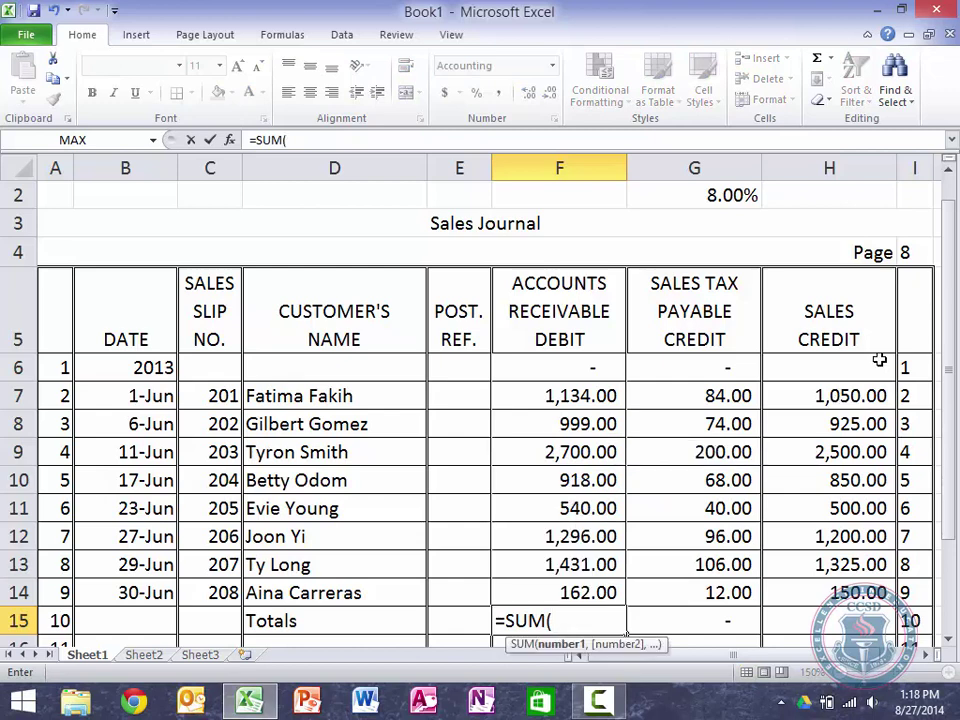
left_click_drag(556, 384, 561, 585)
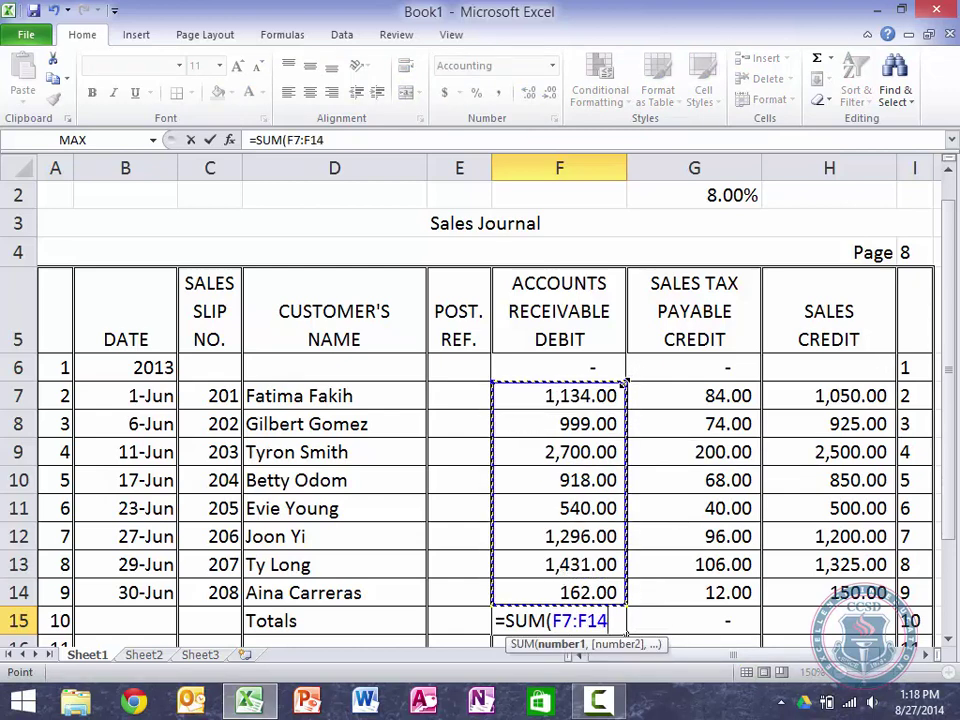
left_click_drag(622, 357, 622, 357)
key("Return")
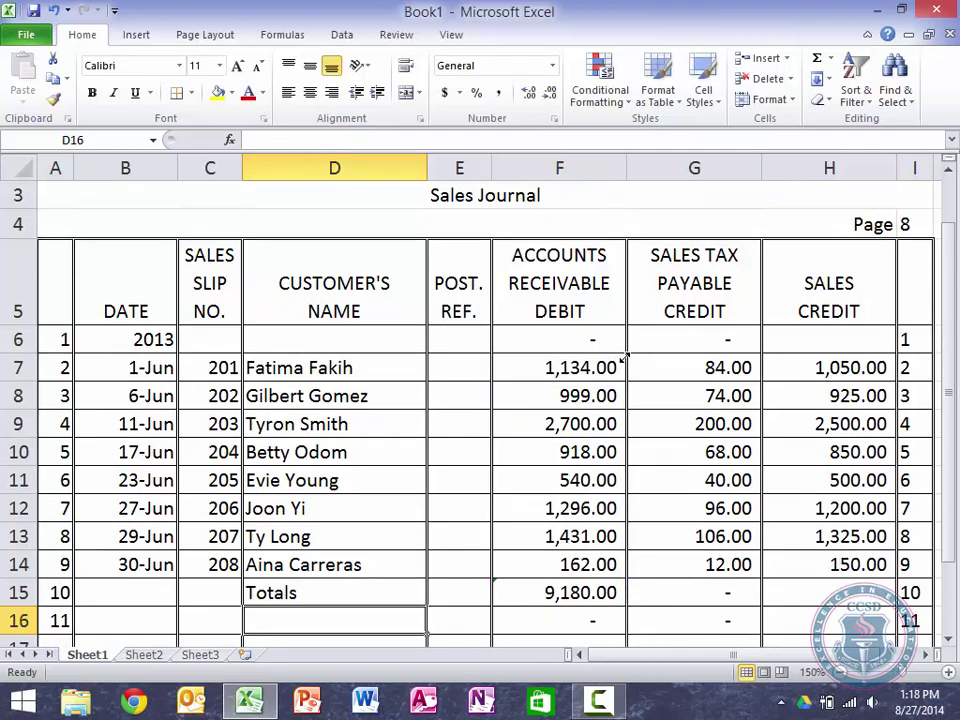
Step: Copy the receivable total formula across to the sales tax and sales totals
key("Up")
key("ctrl+c")
key("Right")
key("ctrl+v")
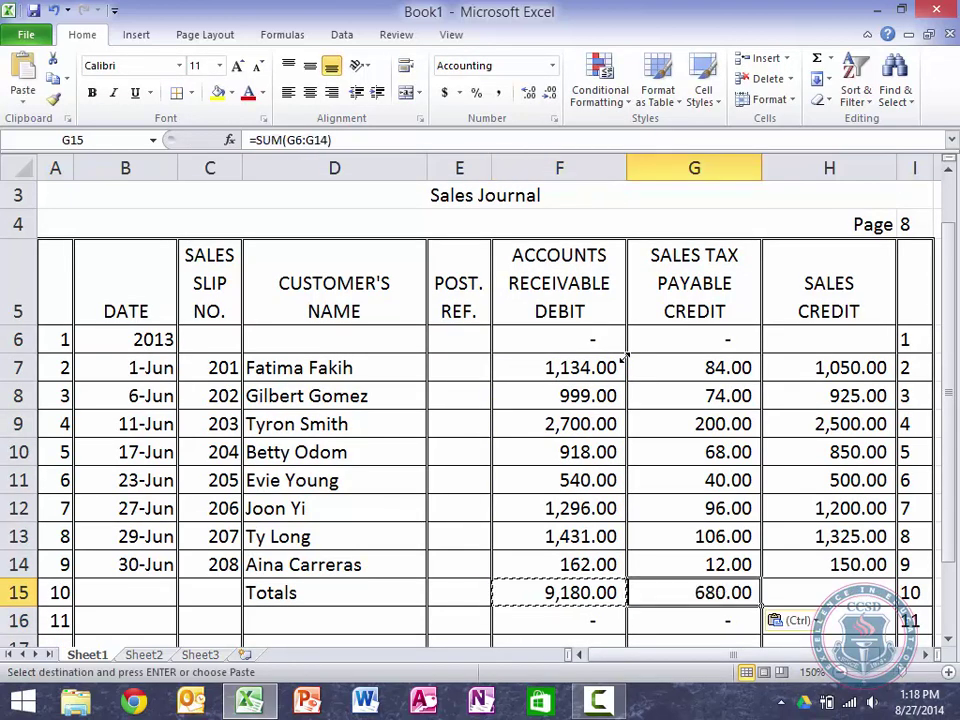
key("Right")
key("ctrl+v")
key("Down")
key("Left")
key("Left")
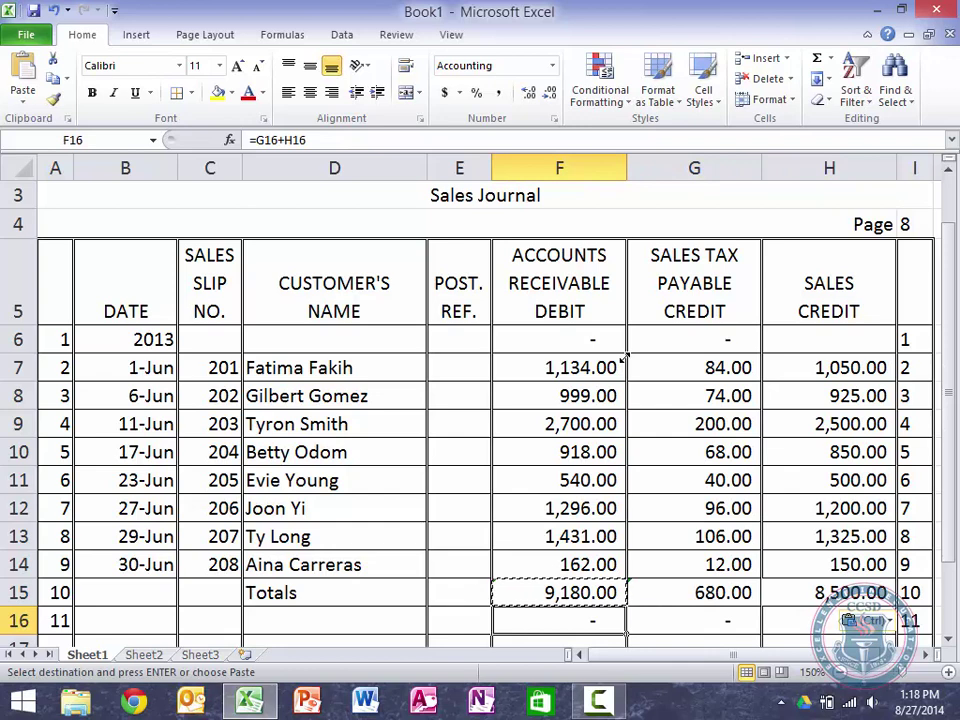
key("Left")
Step: Clear the pasted total and re-enter the sales tax total as SUM of G6:G14 (680.00)
key("Left")
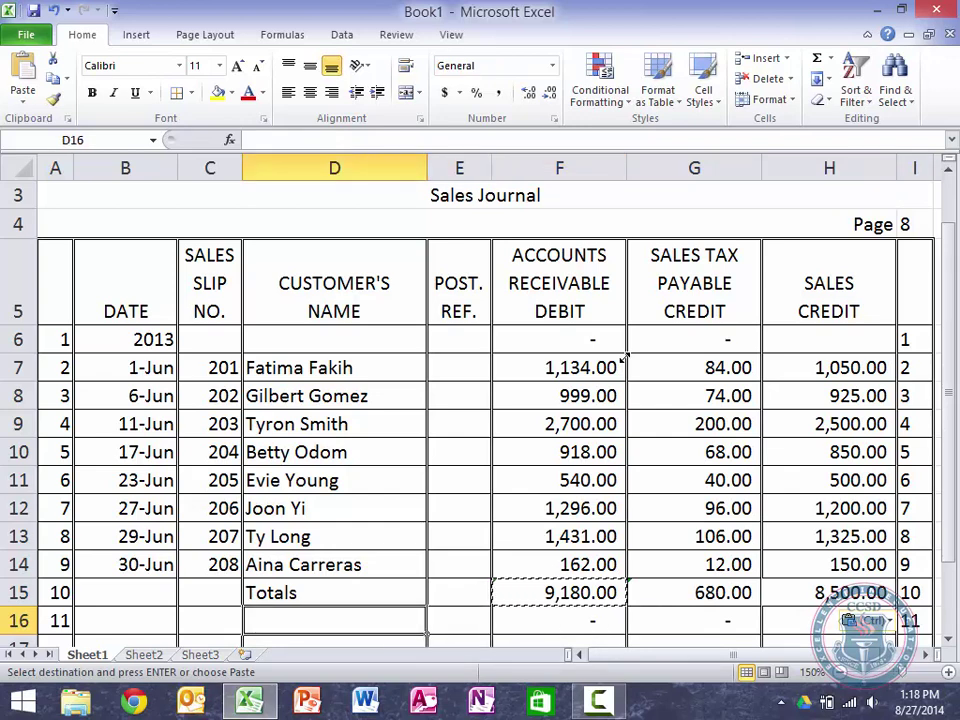
key("Up")
key("Right")
key("Right")
key("Right")
key("Right")
key("Delete")
key("Left")
key("Up")
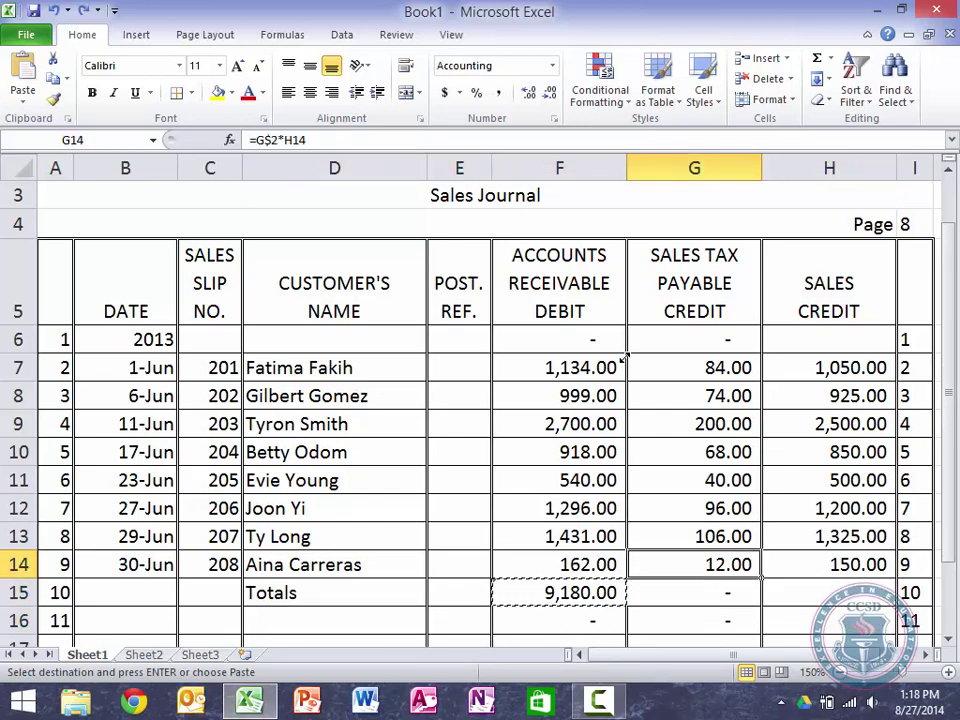
key("Down")
type("=SUM")
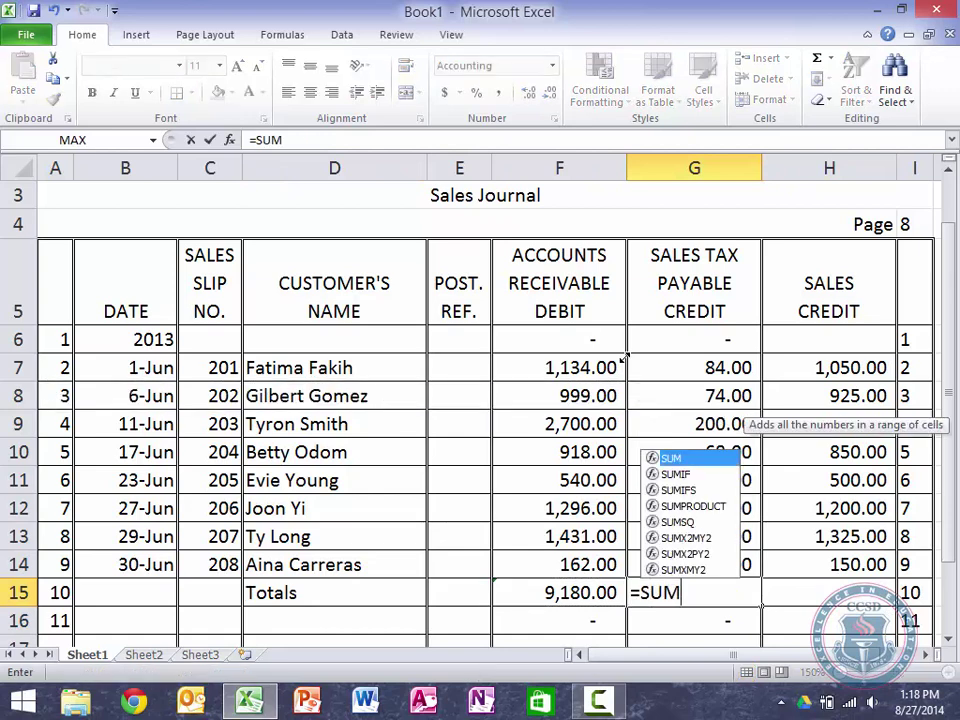
type("(")
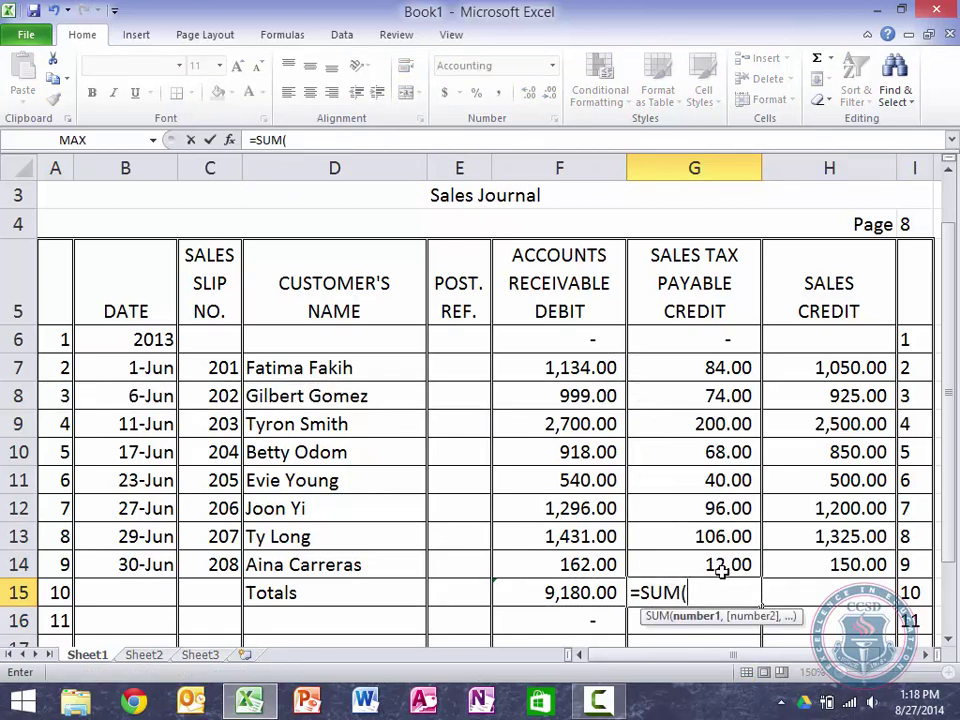
left_click_drag(722, 570, 717, 349)
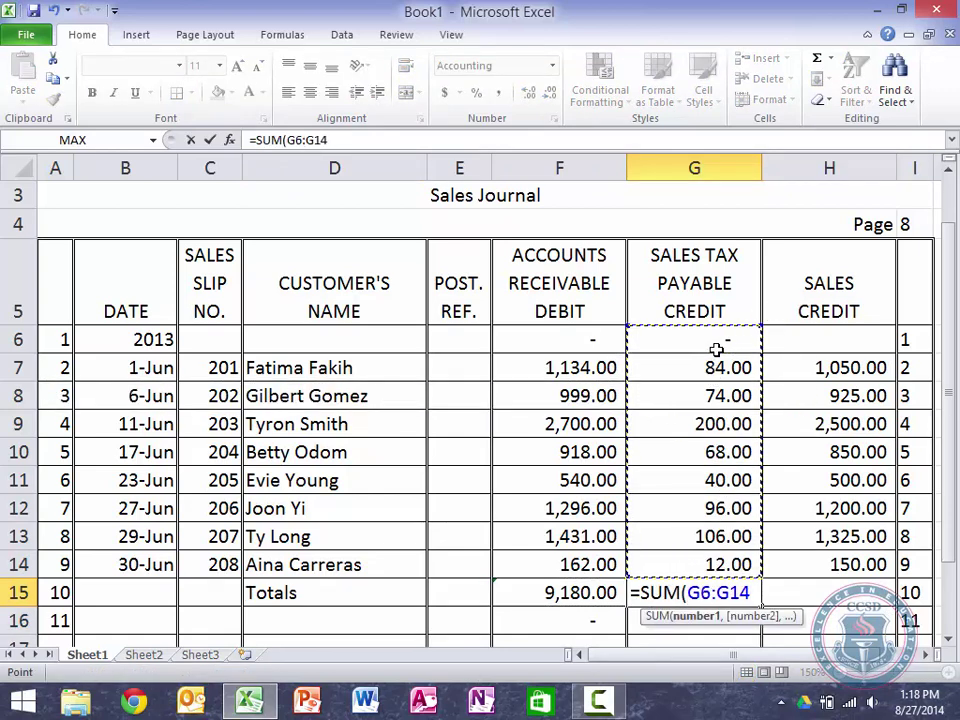
key("Return")
Step: Fill the sales tax total formula into the sales column and check the formulas
key("Up")
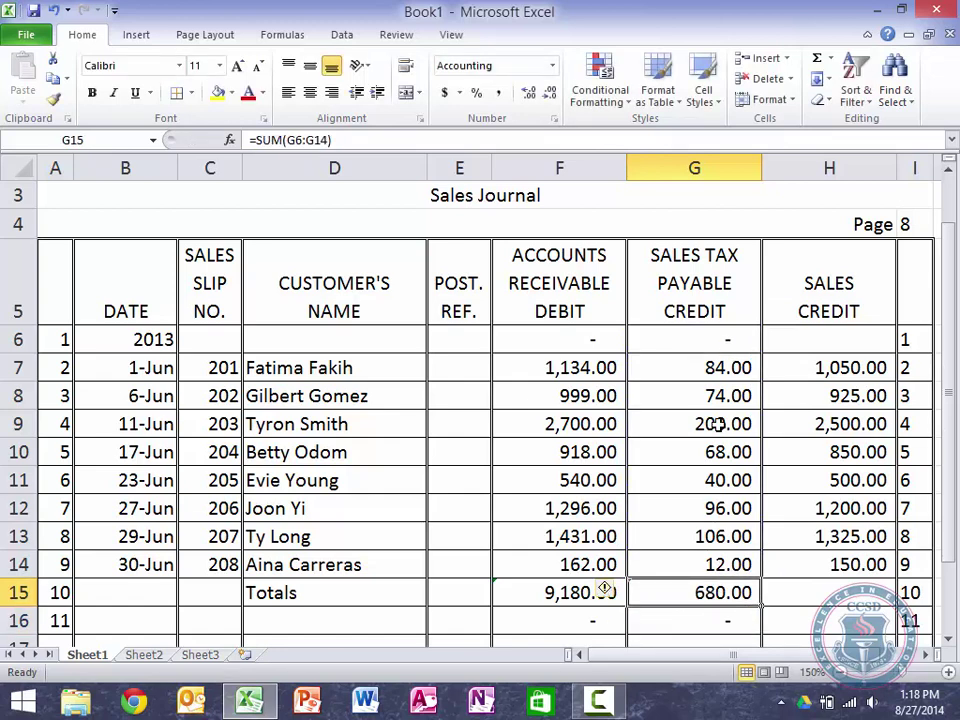
left_click_drag(760, 606, 878, 600)
key("Up")
key("Up")
key("Up")
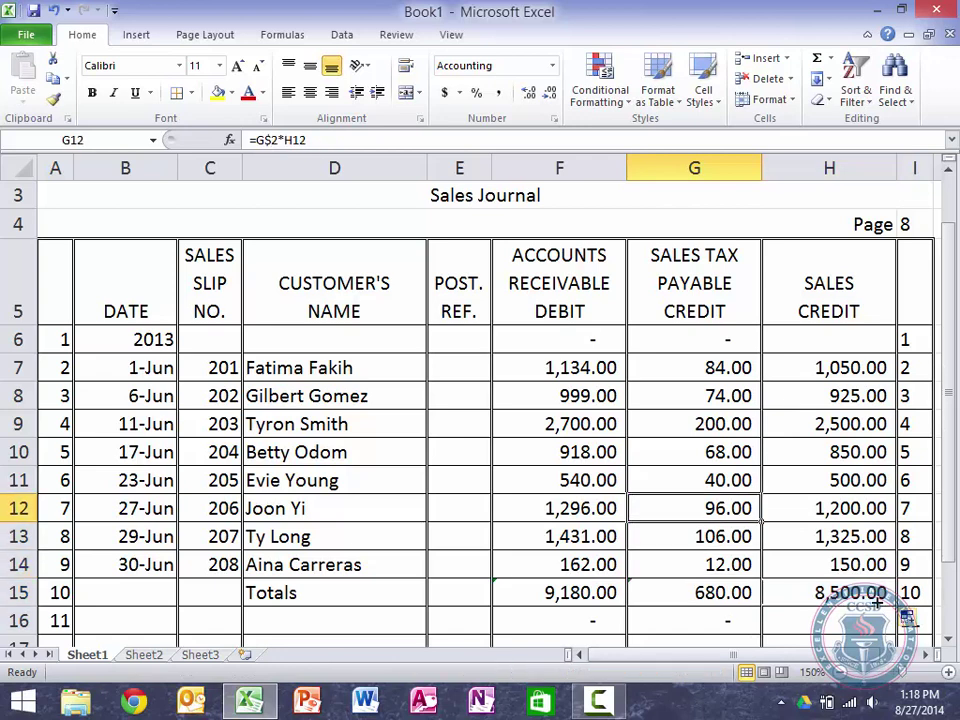
key("Down")
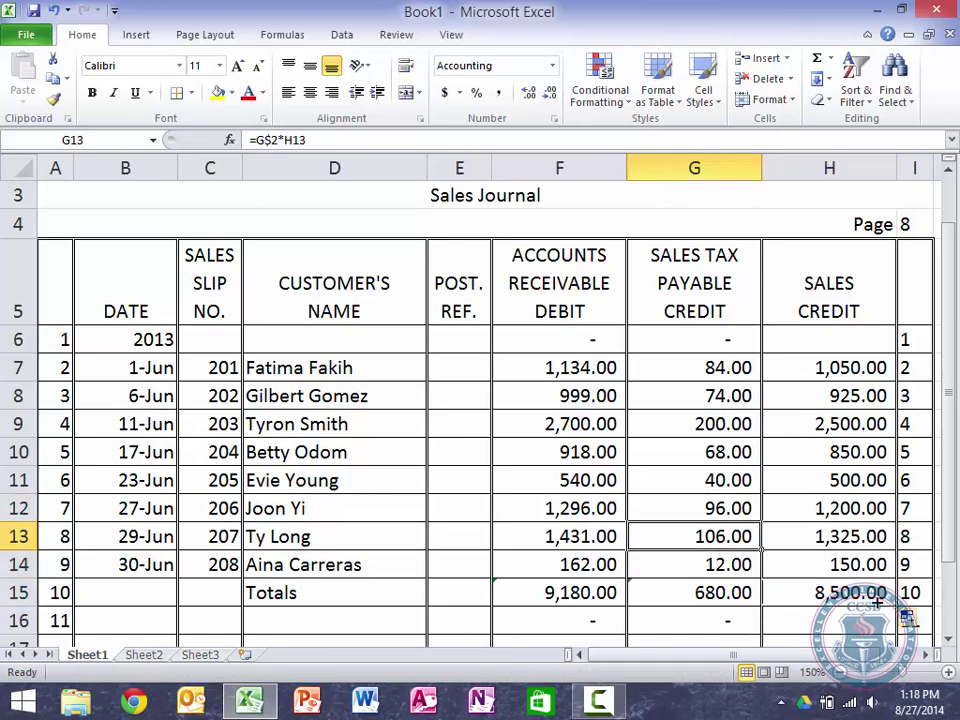
key("Down")
key("Down")
key("Right")
key("Down")
key("Down")
key("Down")
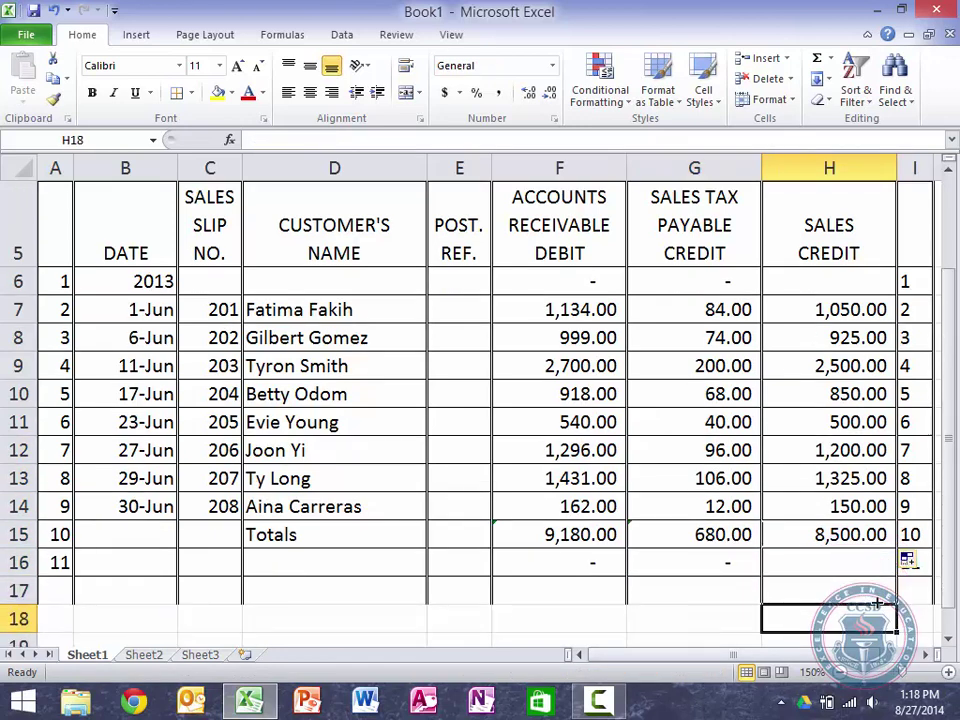
key("Up")
key("Up")
key("Up")
key("Up")
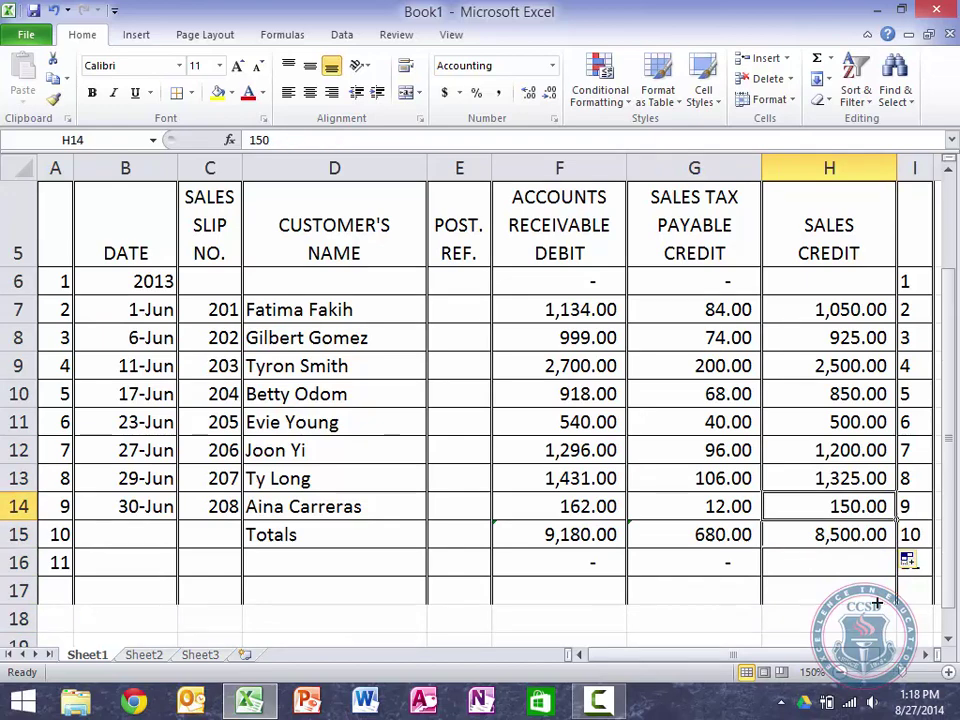
Step: Clear H15 and re-enter it as a SUM of the column H sales amounts
key("Down")
key("Delete")
key("Left")
key("Right")
type("=")
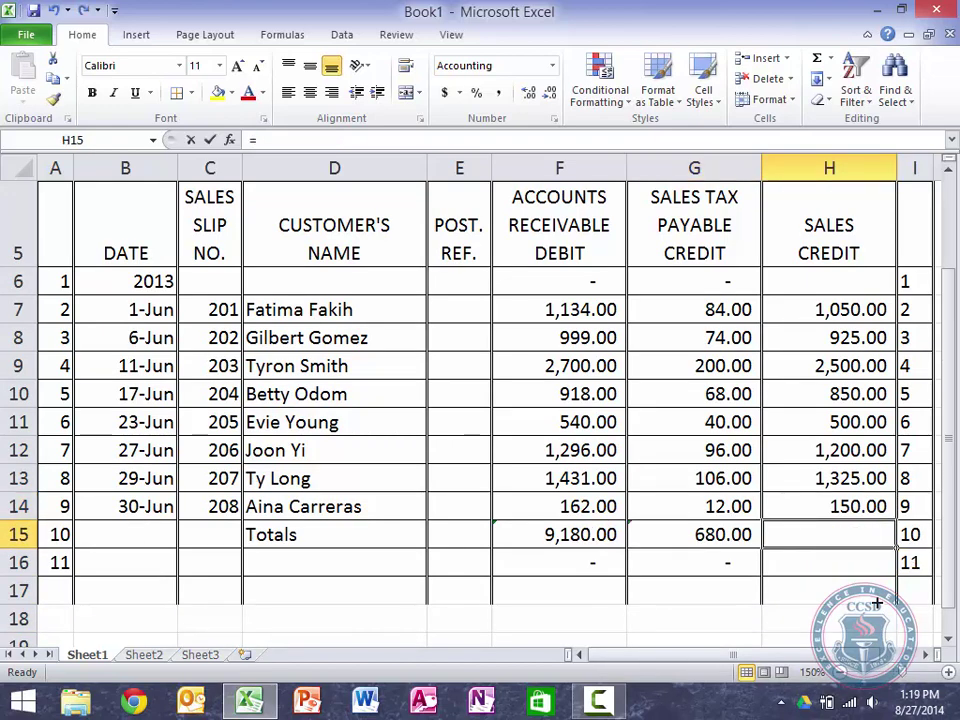
type("SUM(")
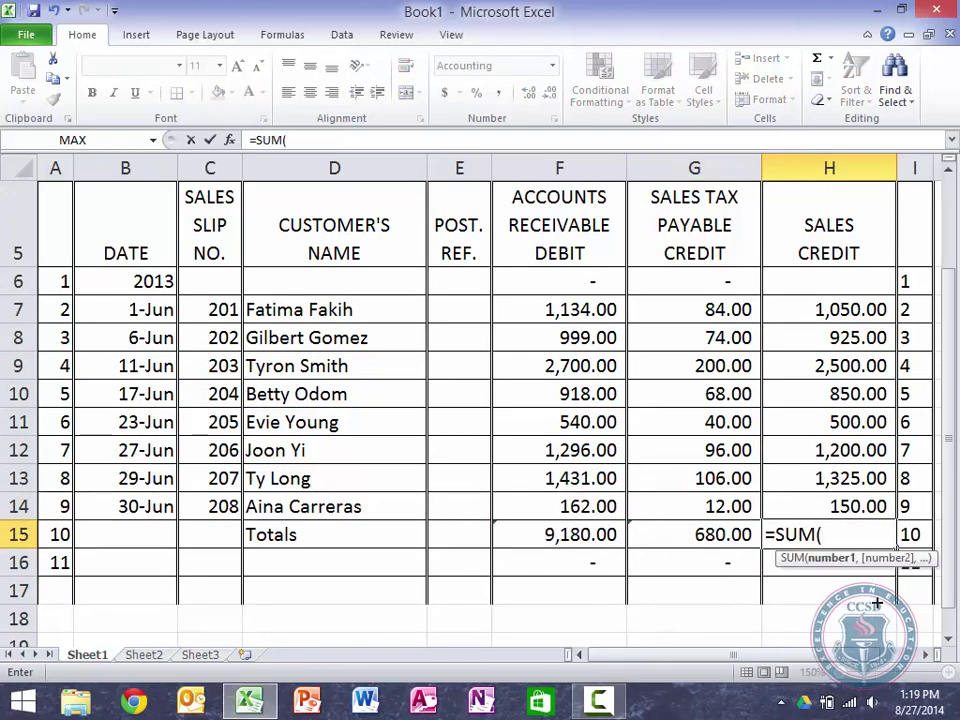
left_click_drag(838, 276, 846, 501)
type(")")
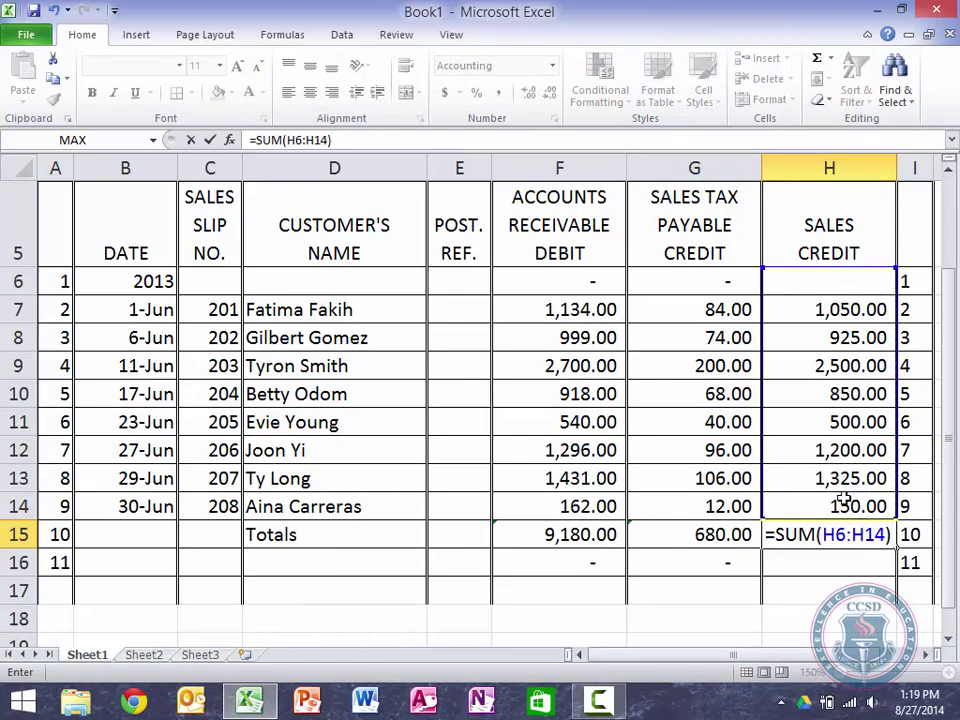
key("Return")
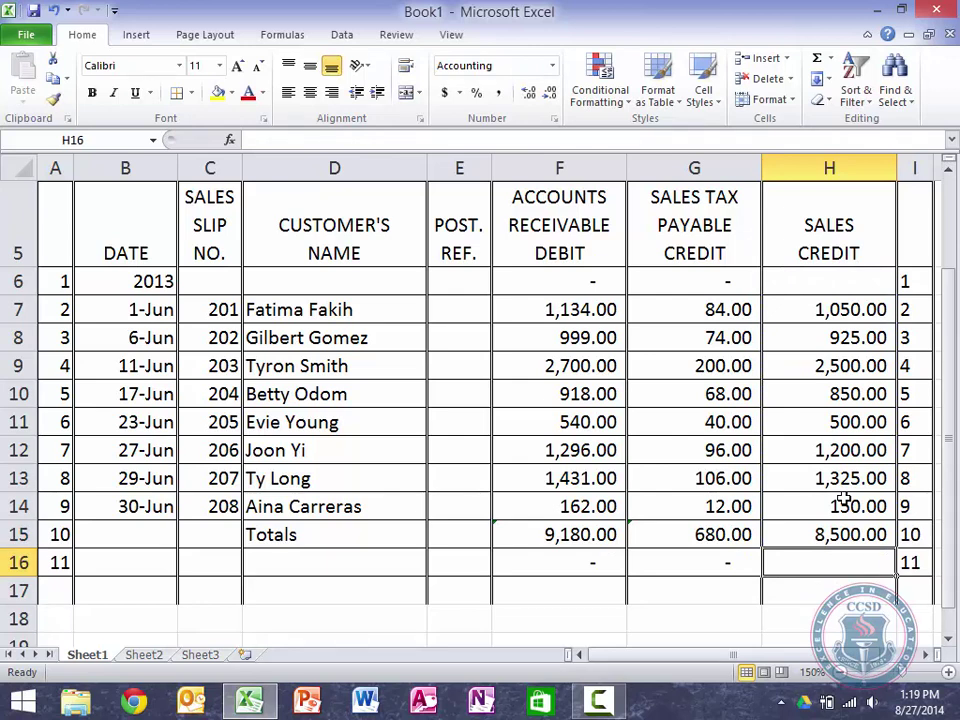
Step: Review the row 14 and 15 amounts, then replace the H15 total with AutoSum (8,500.00)
key("Up")
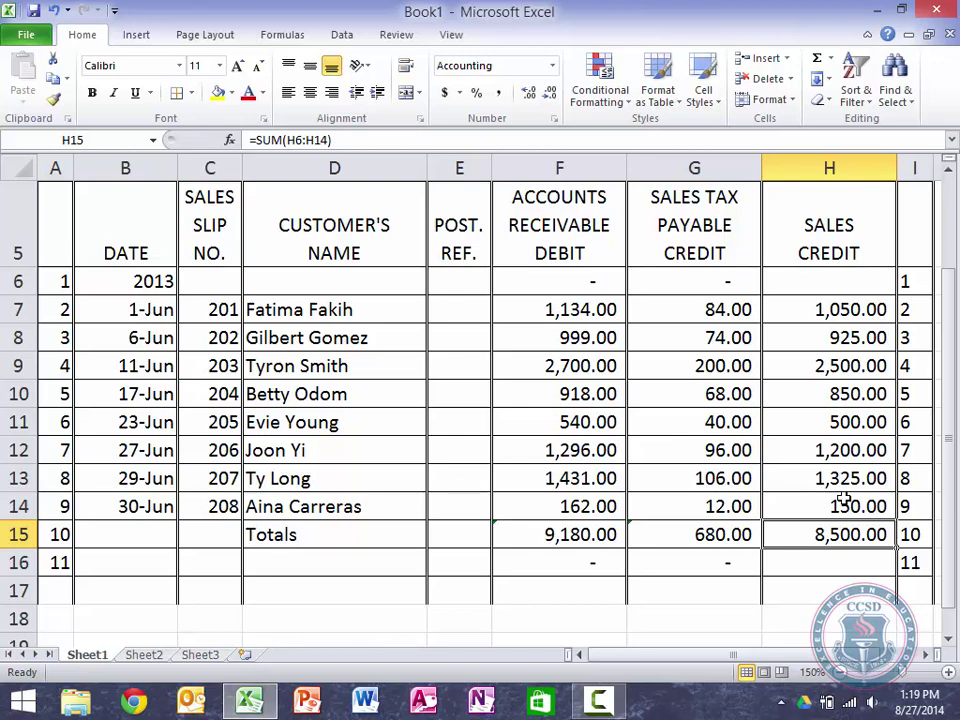
key("Left")
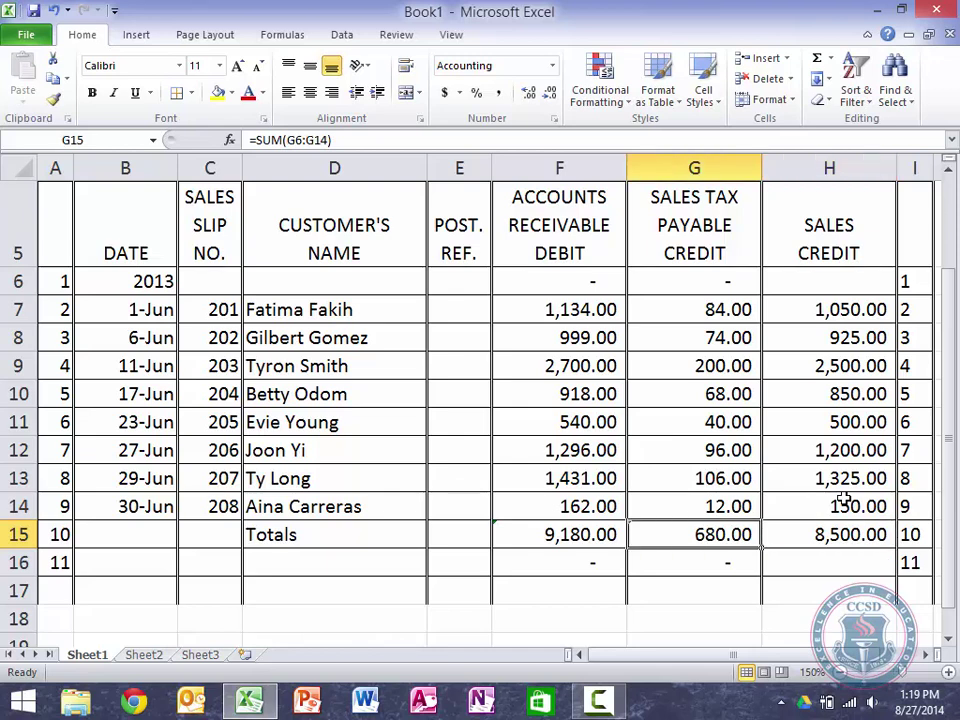
key("Left")
key("Up")
key("Down")
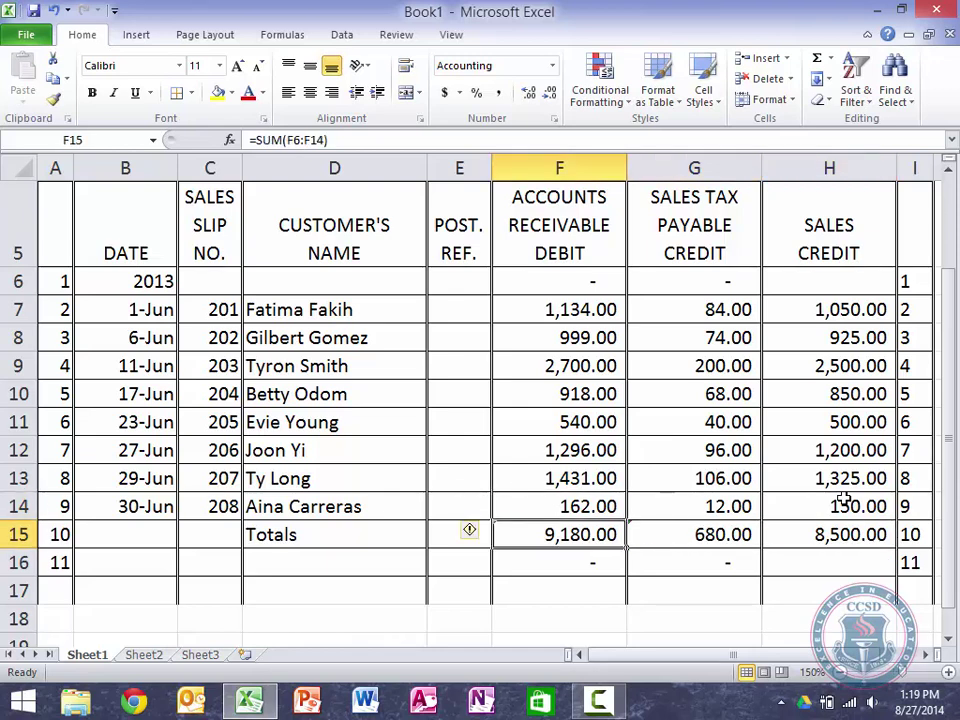
key("shift+Right")
key("shift+Right")
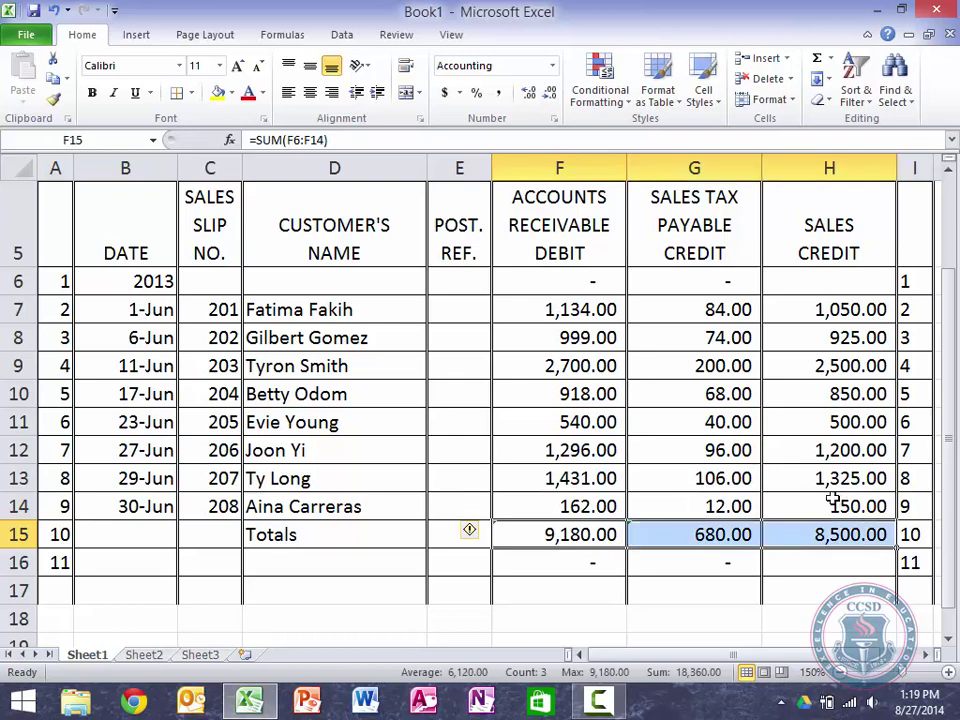
left_click(584, 510)
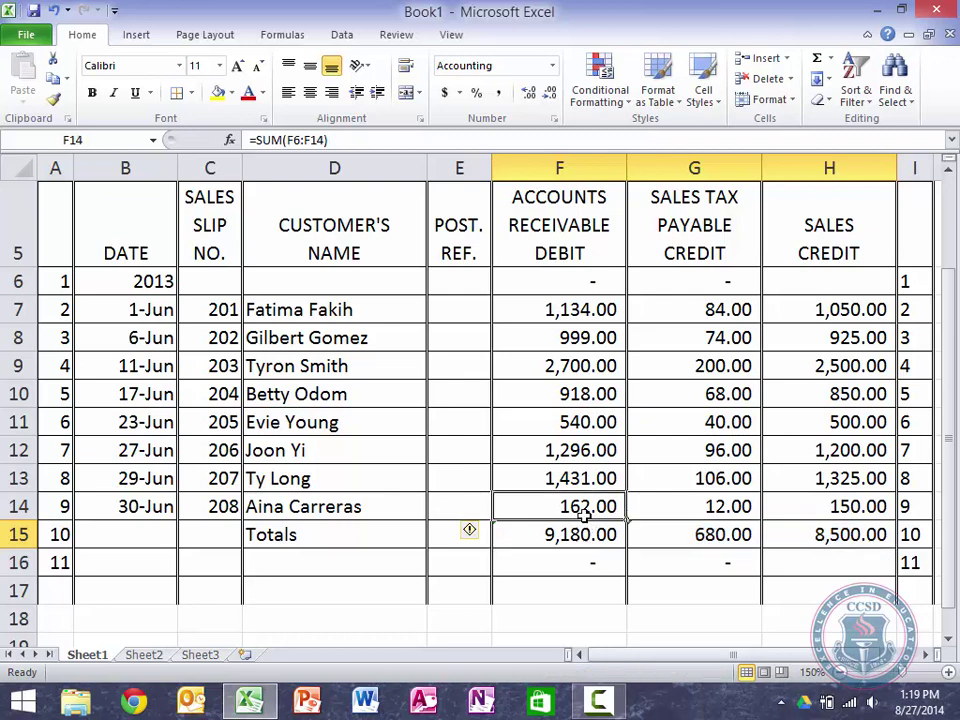
key("shift+Right")
key("shift+Right")
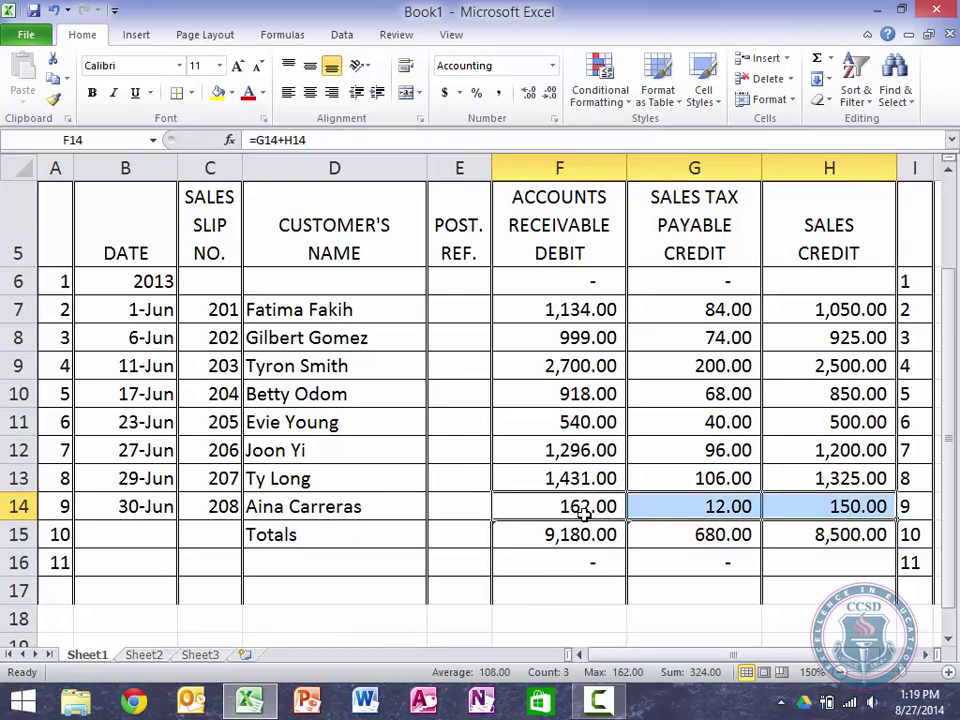
key("ctrl+z")
key("ctrl+z")
key("ctrl+z")
key("ctrl+z")
key("ctrl+z")
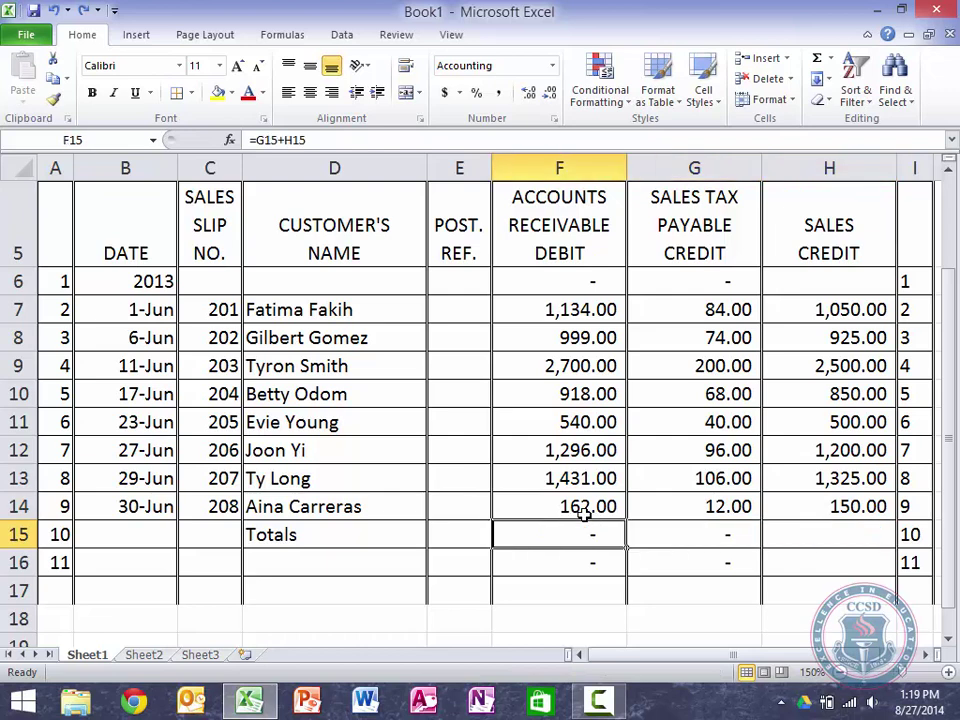
left_click(817, 58)
key("Return")
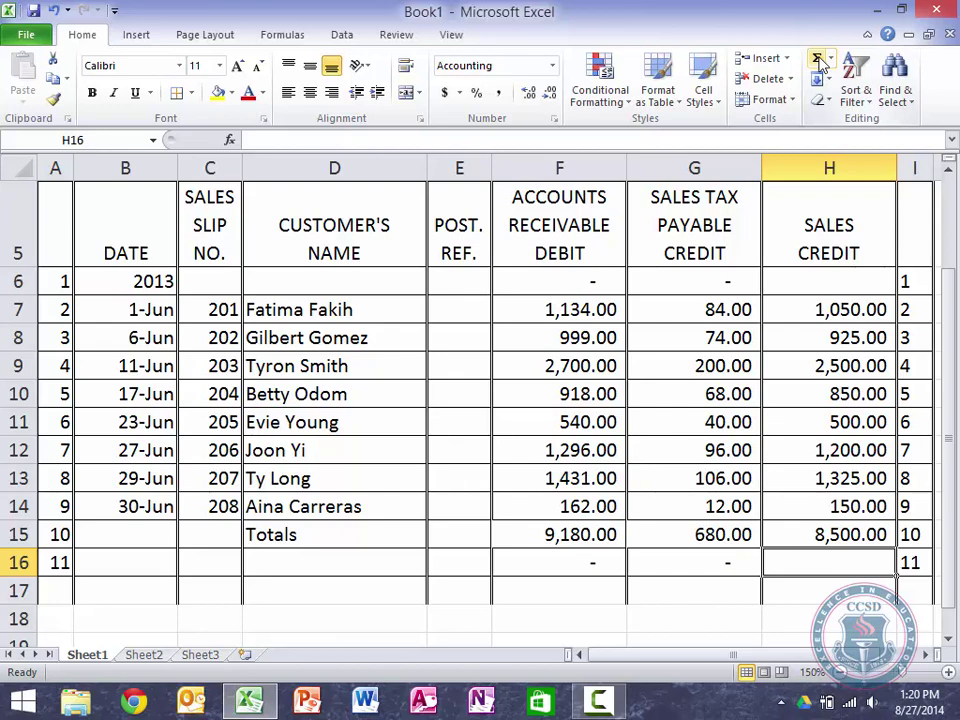
mouse_move(598, 700)
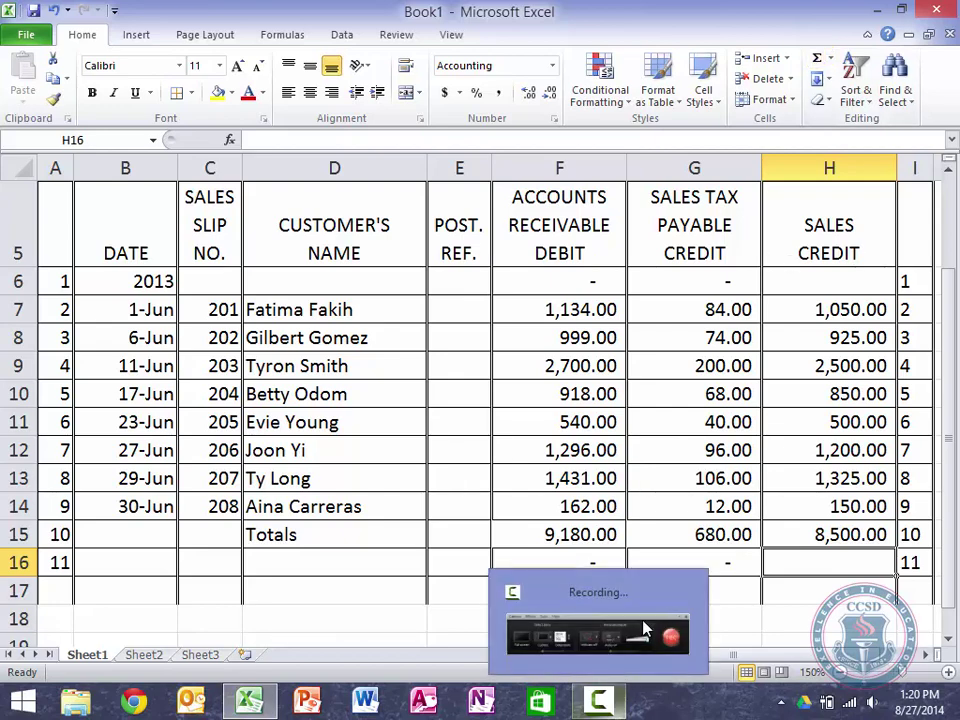
left_click(652, 608)
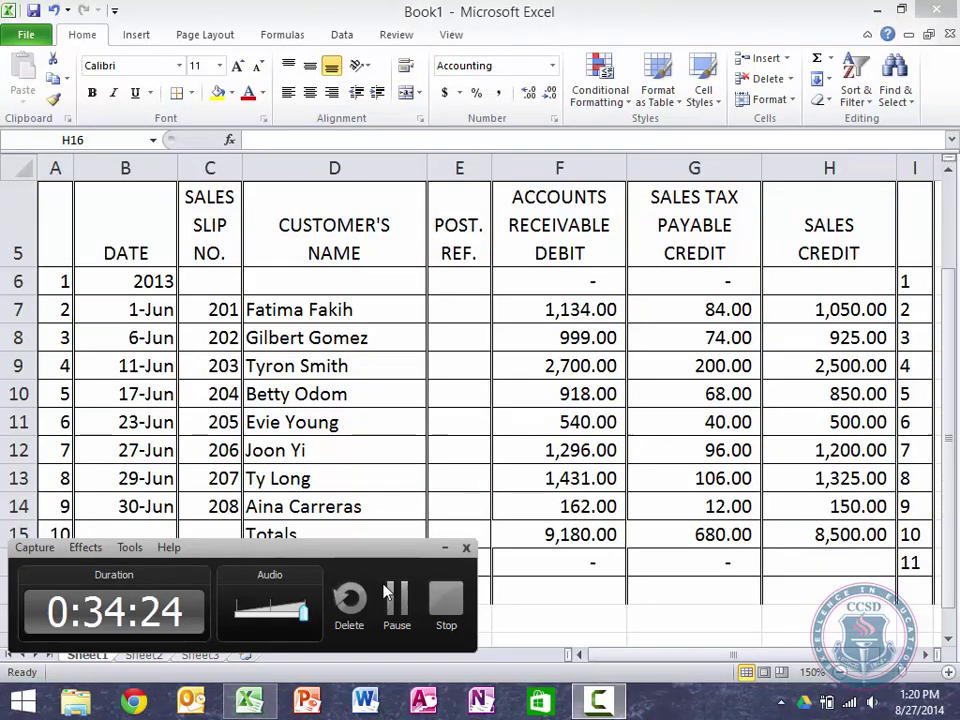
left_click(390, 595)
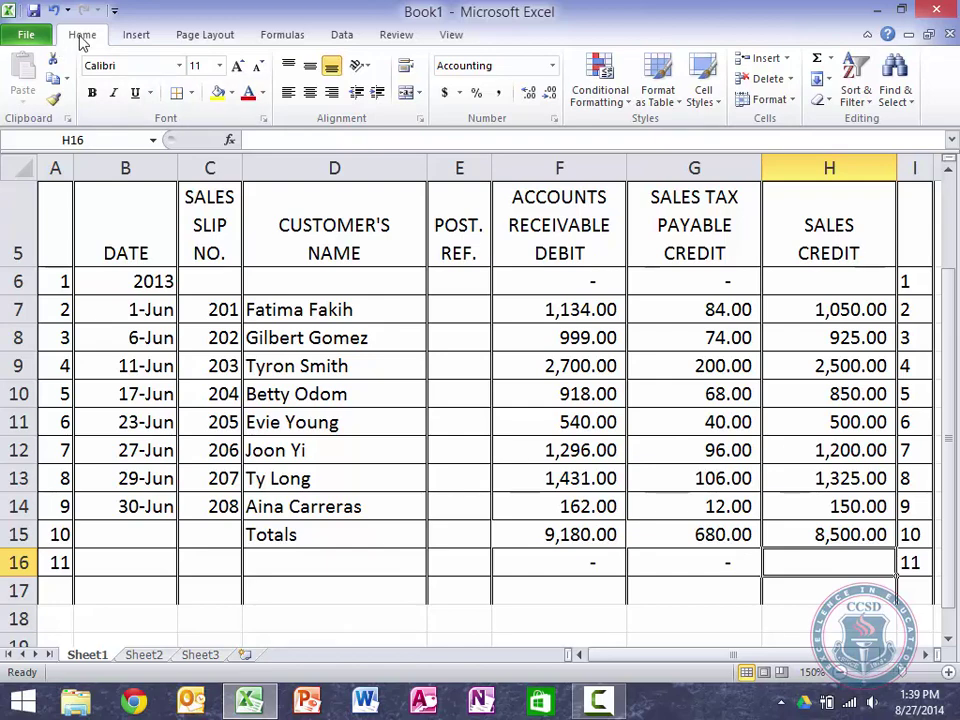
mouse_move(250, 698)
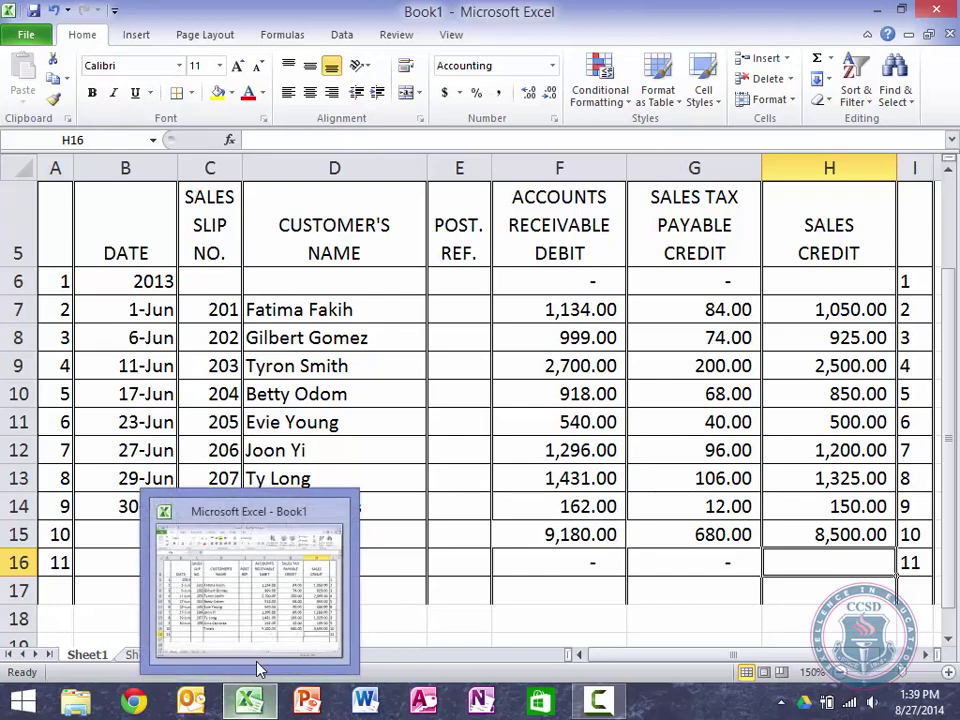
Step: Open Multiple General Ledger Template Example.xlsx from Google Drive > Classes > ACC101 > Old Version of Class > Excel Templates
left_click(30, 35)
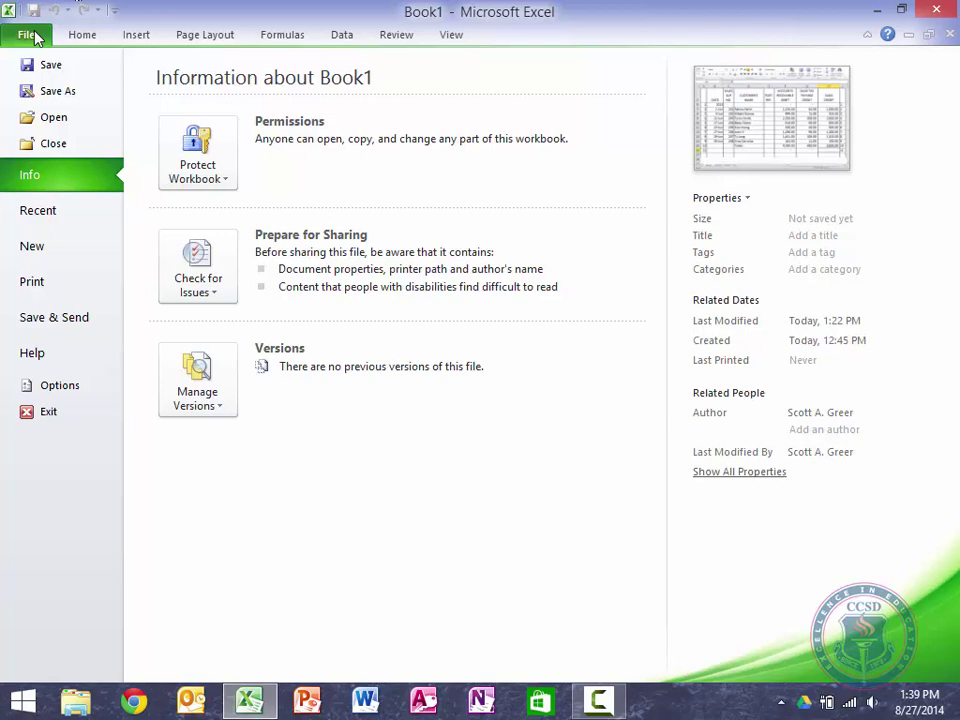
left_click(70, 124)
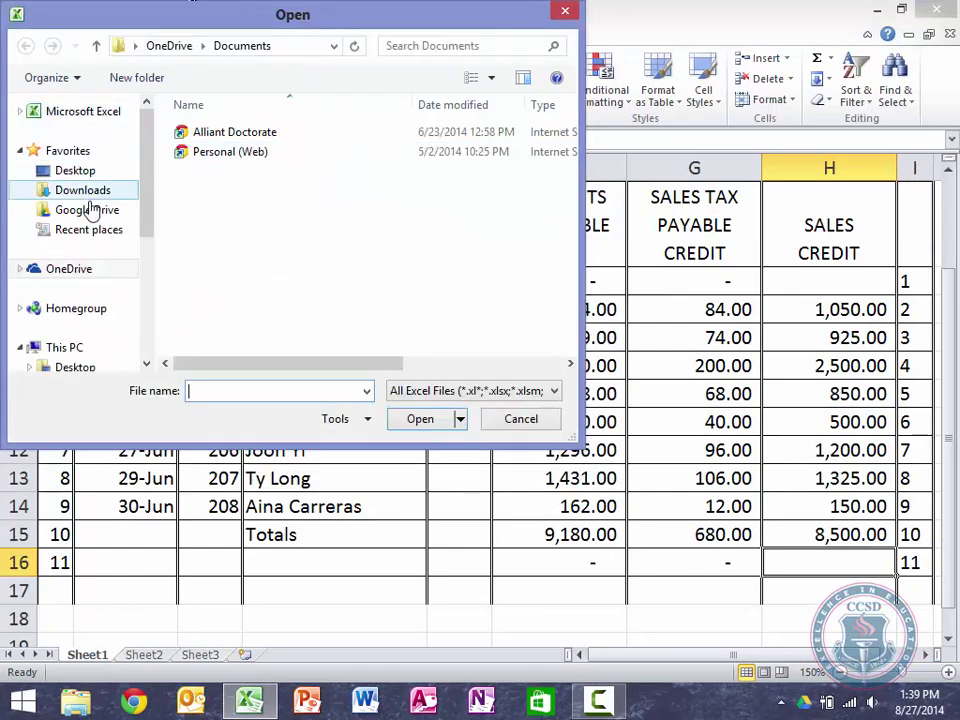
left_click(88, 210)
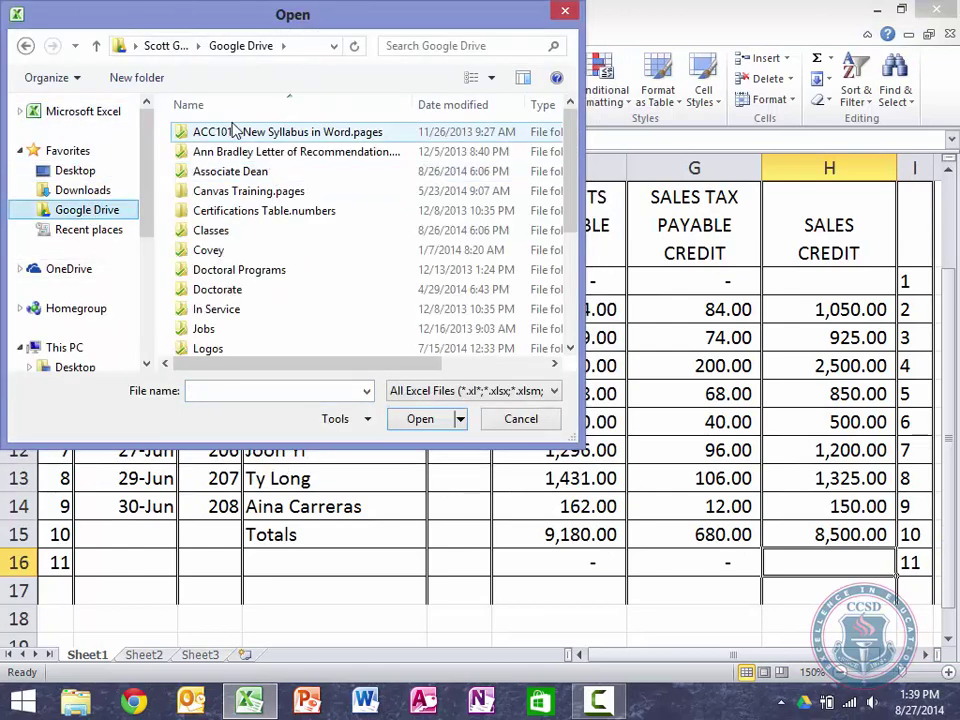
double_click(216, 231)
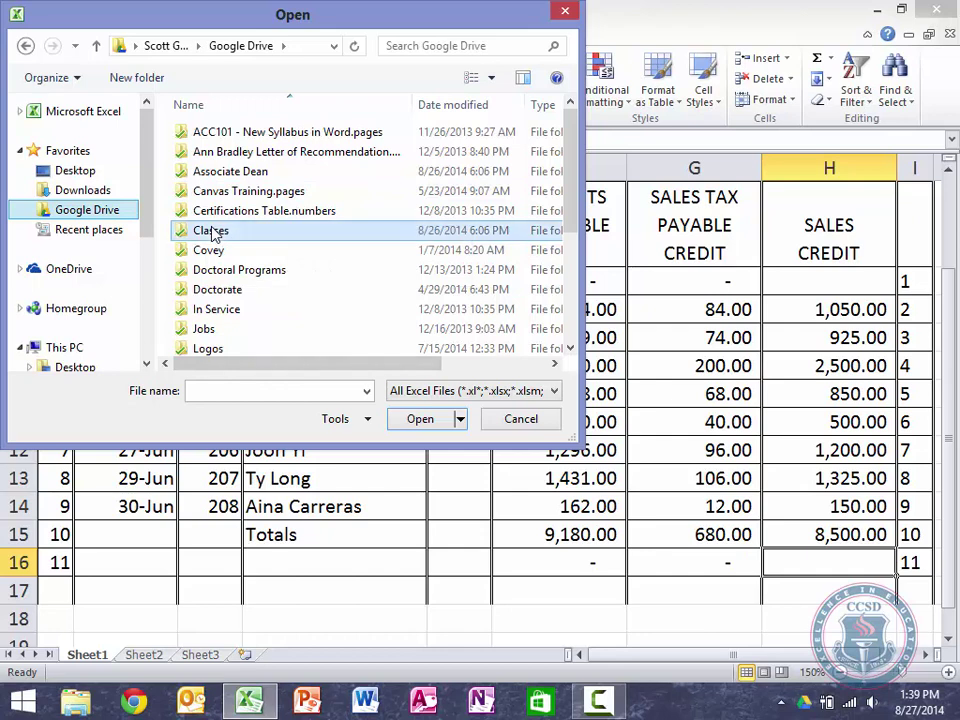
double_click(230, 134)
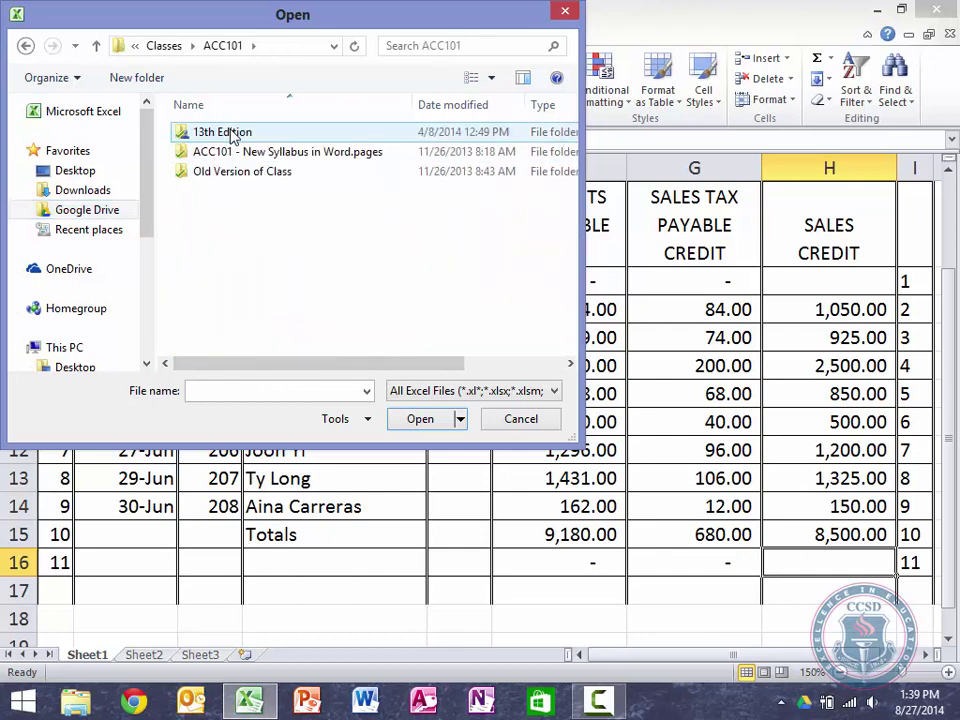
double_click(214, 171)
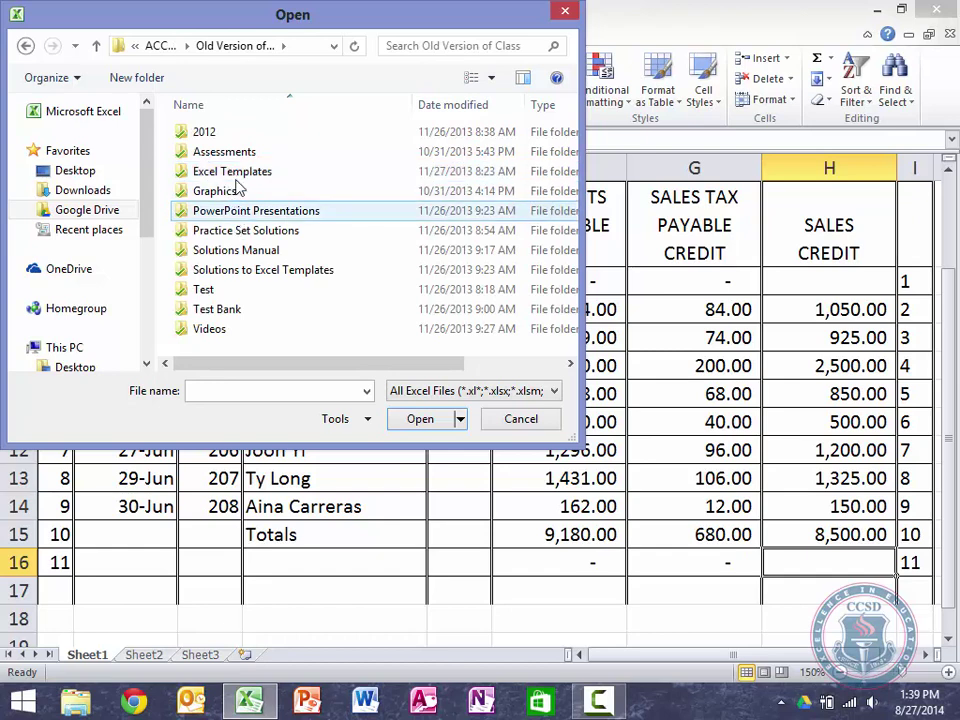
double_click(236, 178)
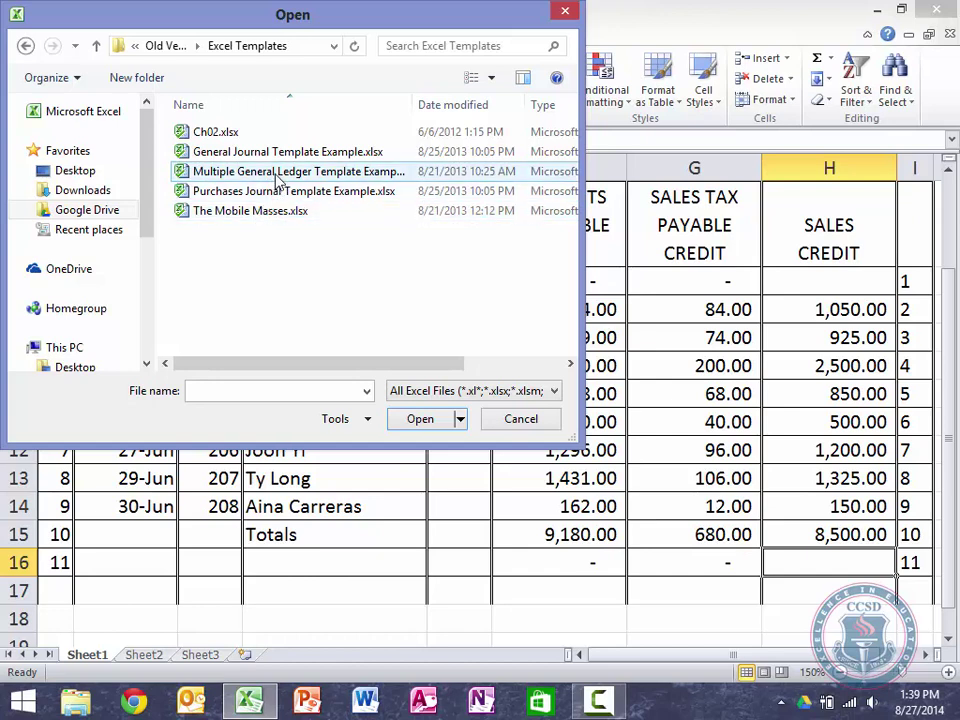
double_click(278, 176)
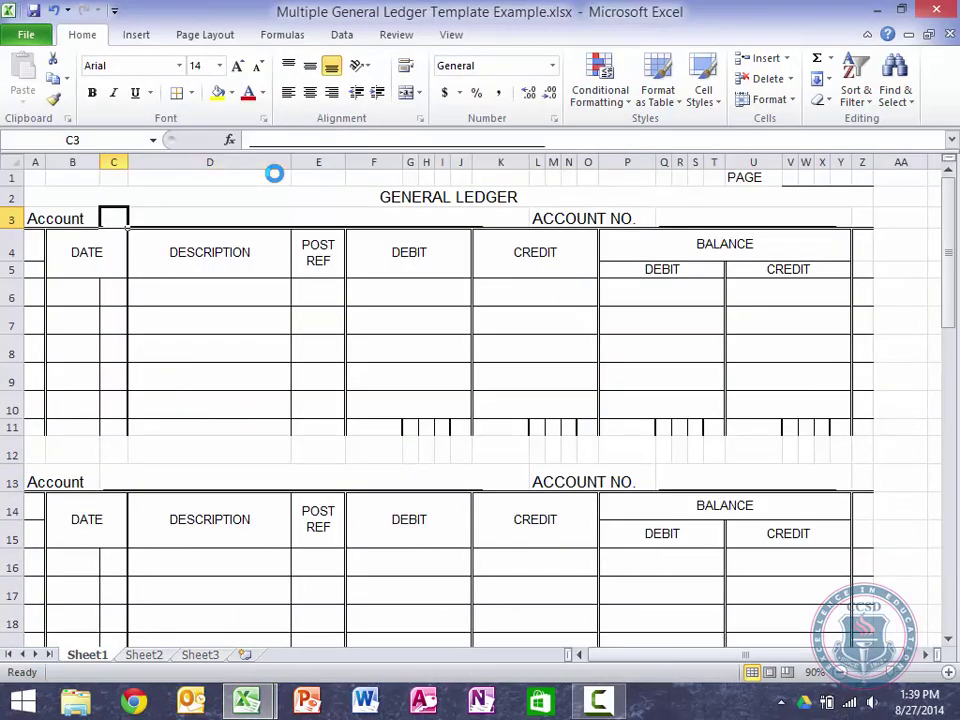
Step: Select the general ledger account form from A1 across and down, and copy it
key("Home")
key("ctrl+Home")
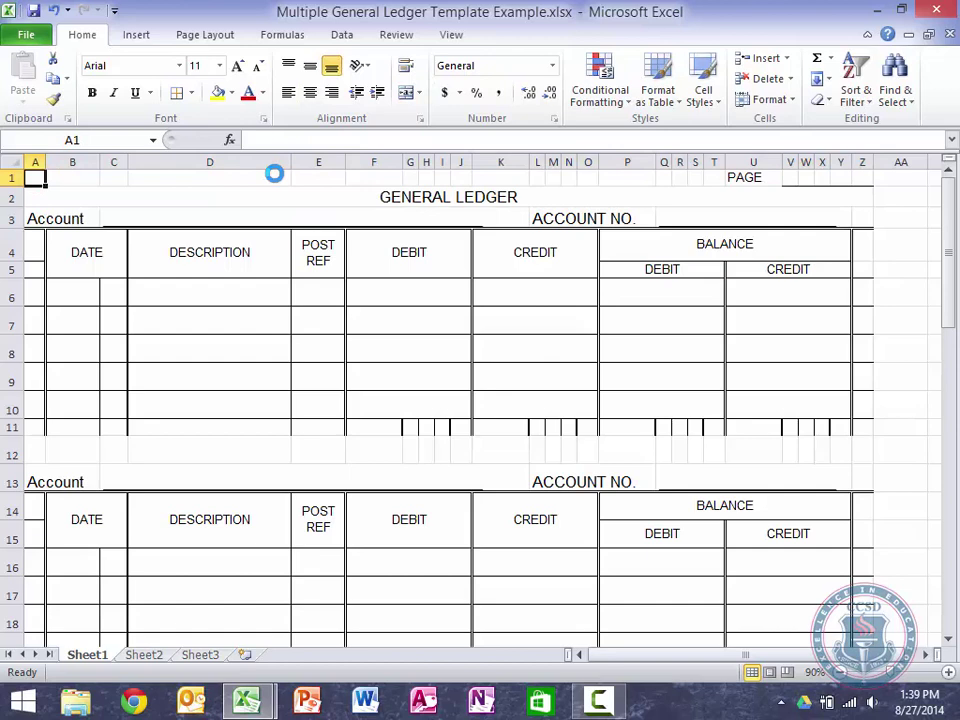
key("shift+Right")
key("shift+Right")
key("shift+Right")
key("shift+Right")
key("shift+Right")
key("shift+Right")
key("shift+Right")
key("shift+Right")
key("shift+Right")
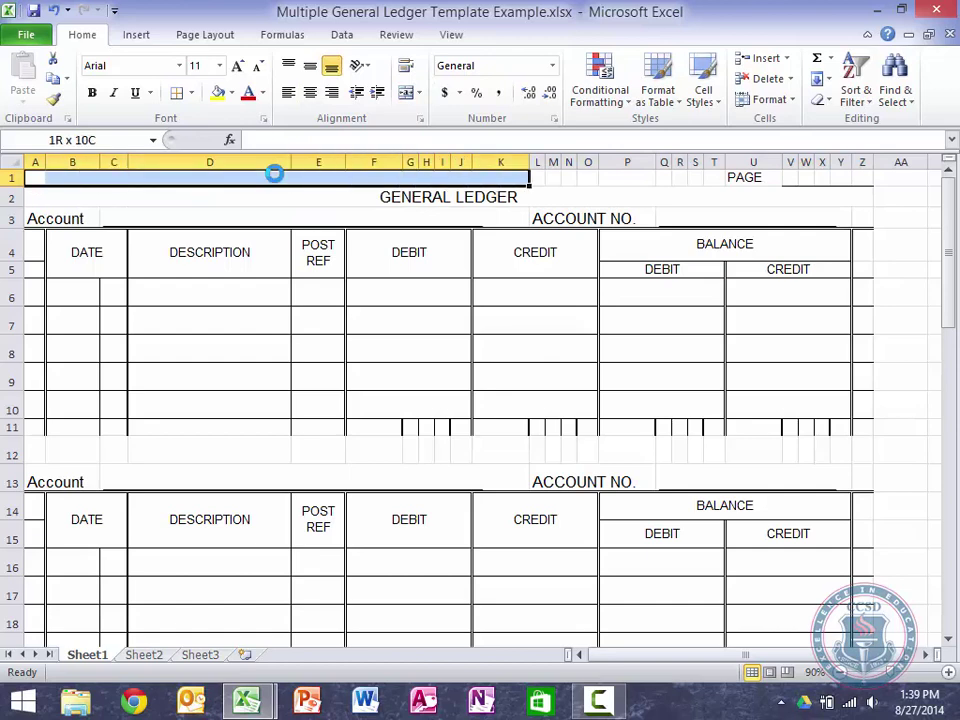
key("shift+Right")
key("shift+Right")
key("shift+Right")
key("shift+Right")
key("shift+Right")
key("shift+Right")
key("shift+Right")
key("shift+Right")
key("shift+Right")
key("shift+Right")
key("shift+Right")
key("shift+Right")
key("shift+Right")
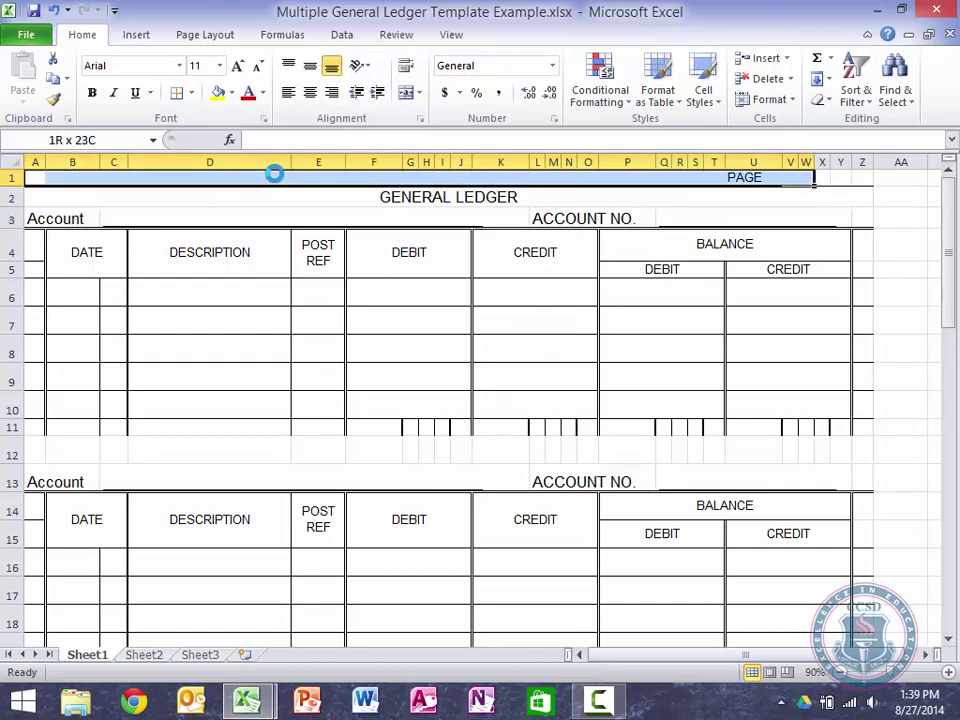
key("shift+Right")
key("shift+Right")
key("shift+Right")
key("shift+Down")
key("shift+Down")
key("shift+Down")
key("shift+Down")
key("shift+Down")
key("shift+Down")
key("shift+Down")
key("shift+Down")
key("shift+Down")
key("shift+Down")
key("shift+Down")
key("shift+Down")
key("shift+Down")
key("shift+Down")
key("shift+Down")
key("shift+Down")
key("shift+Down")
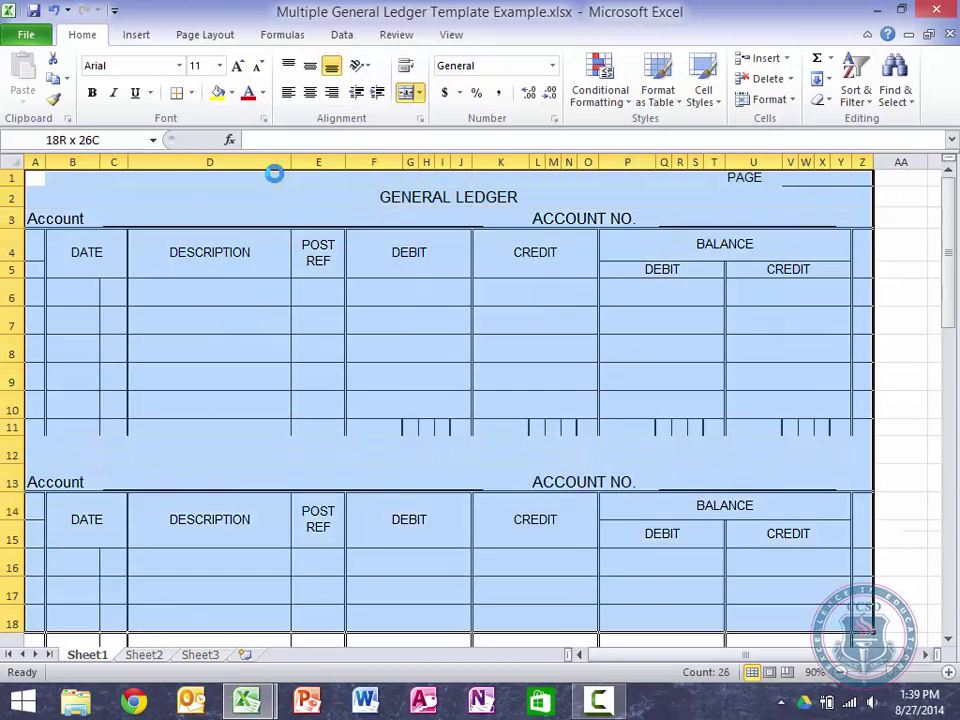
key("shift+Down")
key("shift+Down")
key("shift+Down")
key("shift+Down")
key("shift+Down")
key("shift+Down")
key("shift+Down")
key("shift+Down")
key("shift+Down")
key("shift+Down")
key("shift+Down")
key("shift+Down")
key("shift+Down")
key("shift+Down")
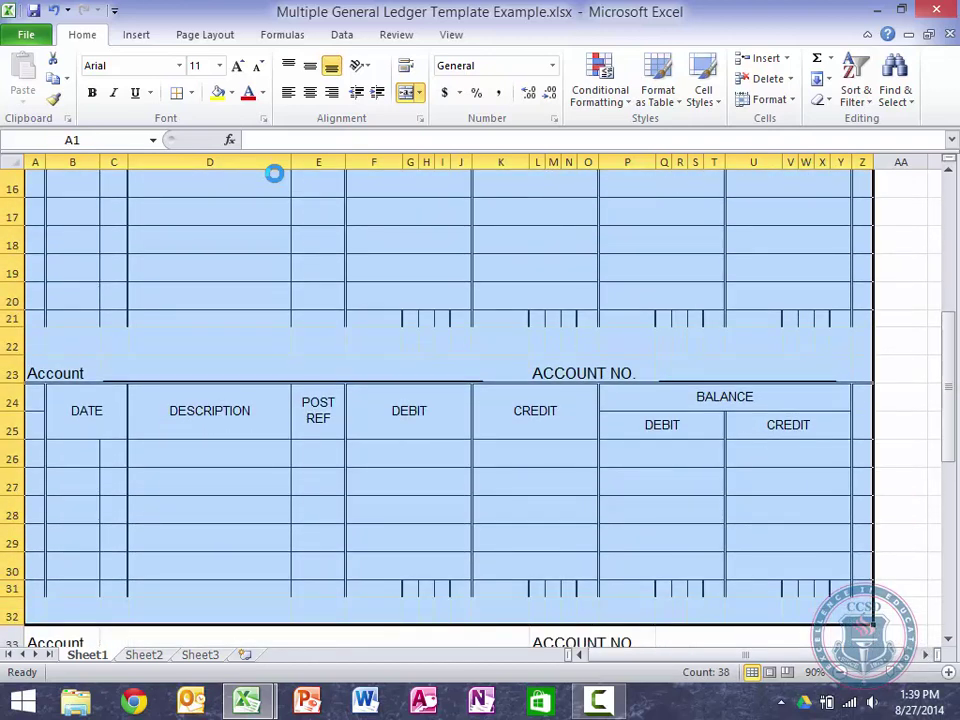
key("ctrl+c")
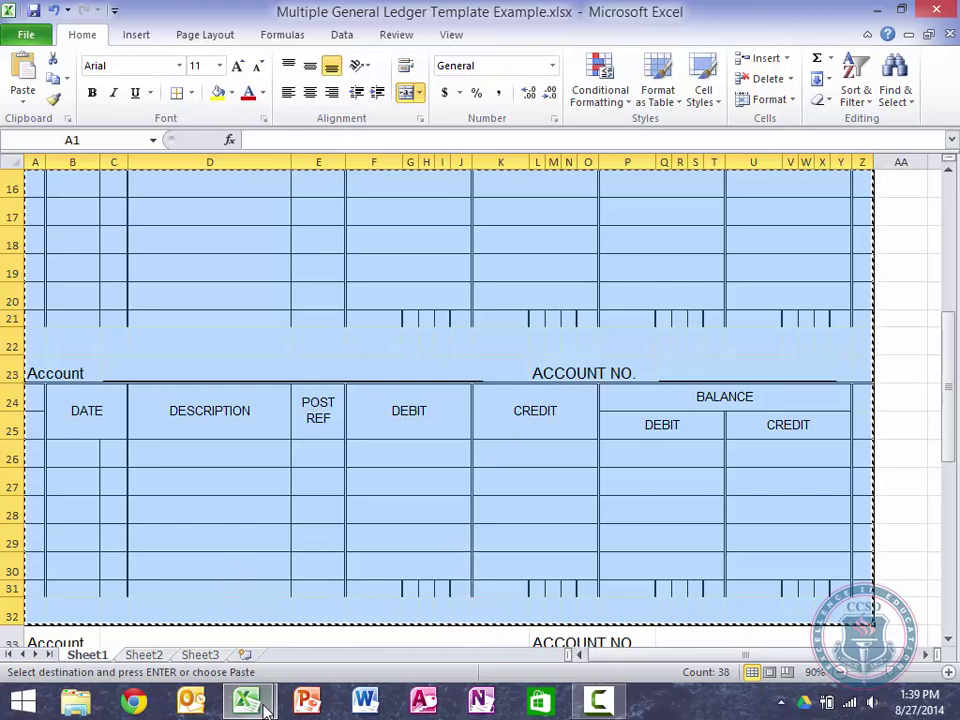
Step: Paste the ledger form into Book1 at cell K1 beside the Sales Journal
mouse_move(266, 708)
left_click(160, 600)
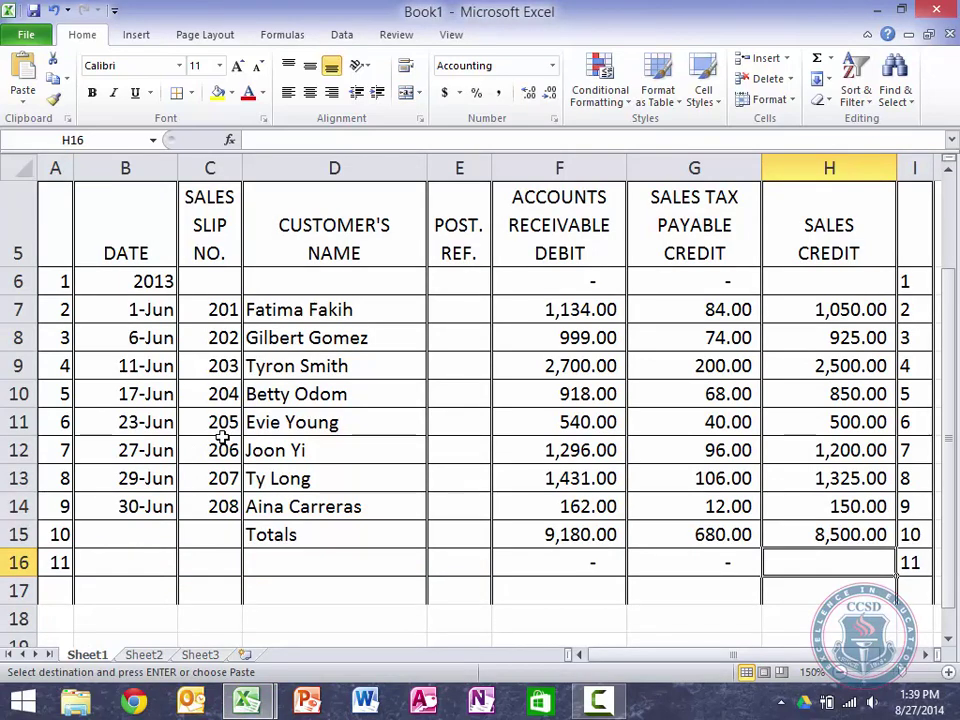
scroll(222, 437, "down", 2)
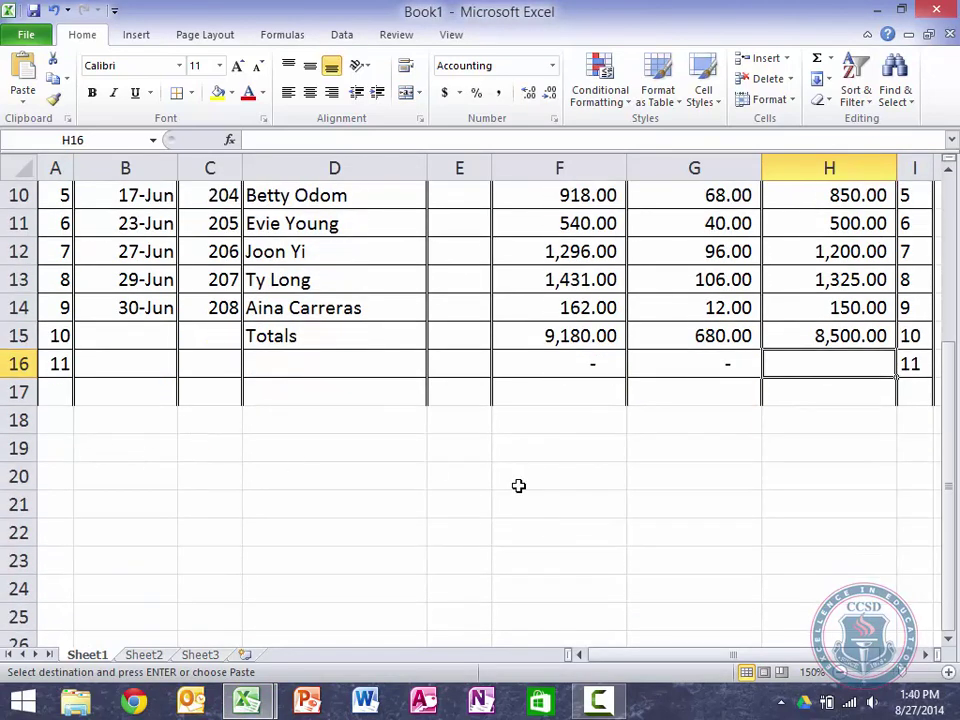
scroll(518, 485, "right", 3)
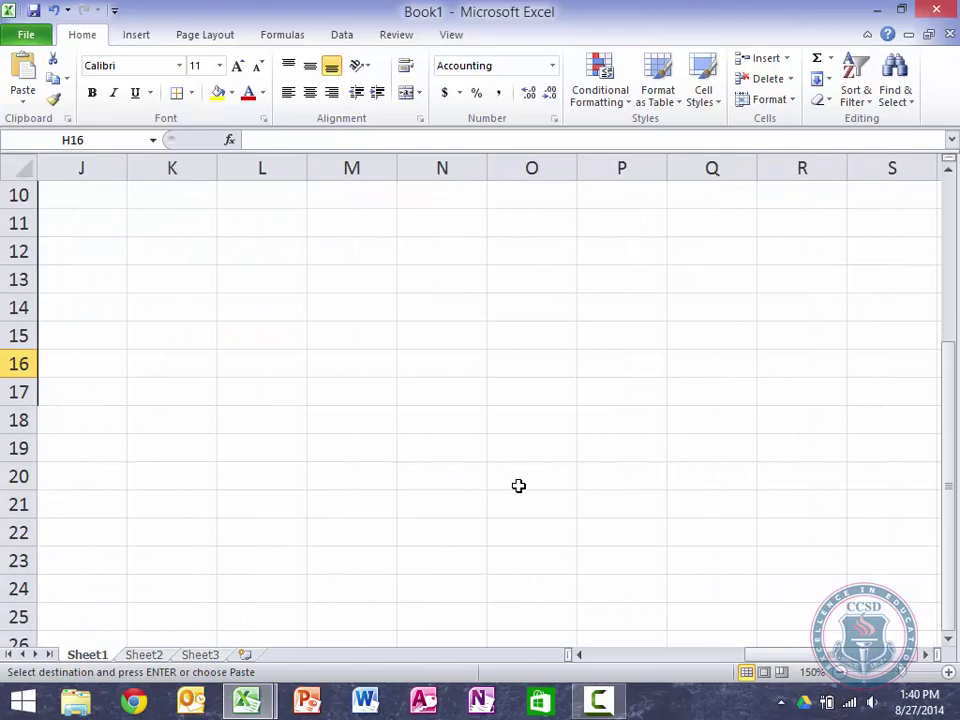
key("Up")
key("Up")
key("Up")
key("Up")
key("Up")
key("Up")
key("Up")
key("Up")
key("Up")
key("Up")
key("Up")
key("Up")
key("Up")
key("Up")
key("Up")
key("Right")
key("Right")
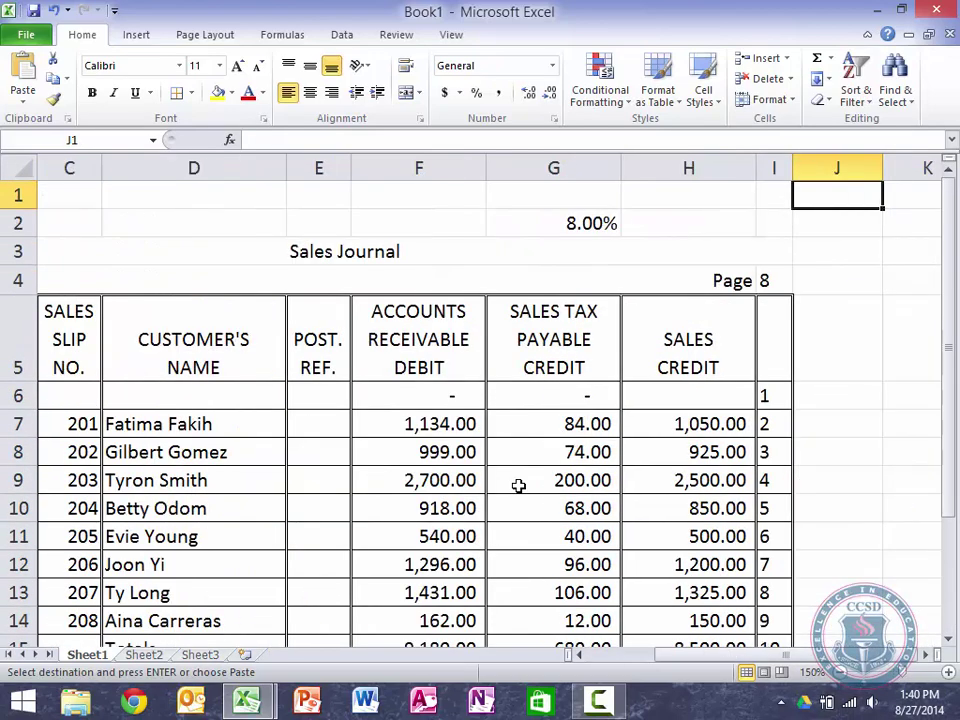
key("Right")
key("Right")
key("Left")
key("ctrl+v")
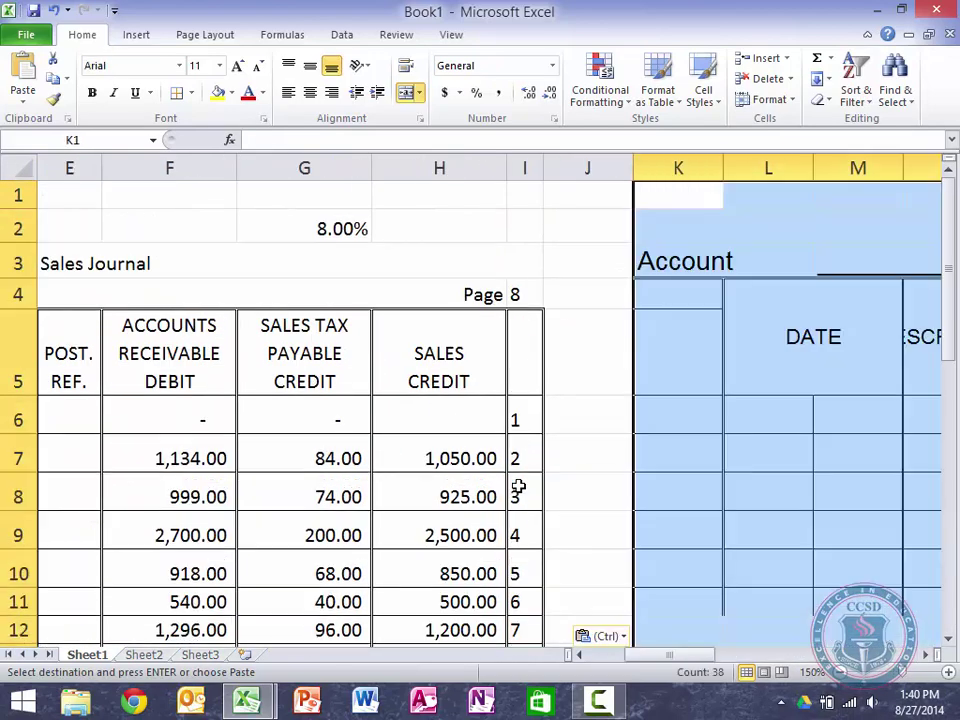
Step: Review the pasted ledger form across to its PAGE area and back
key("Right")
key("Right")
key("Right")
key("Right")
key("Right")
key("Right")
key("Right")
key("Right")
key("Right")
key("Right")
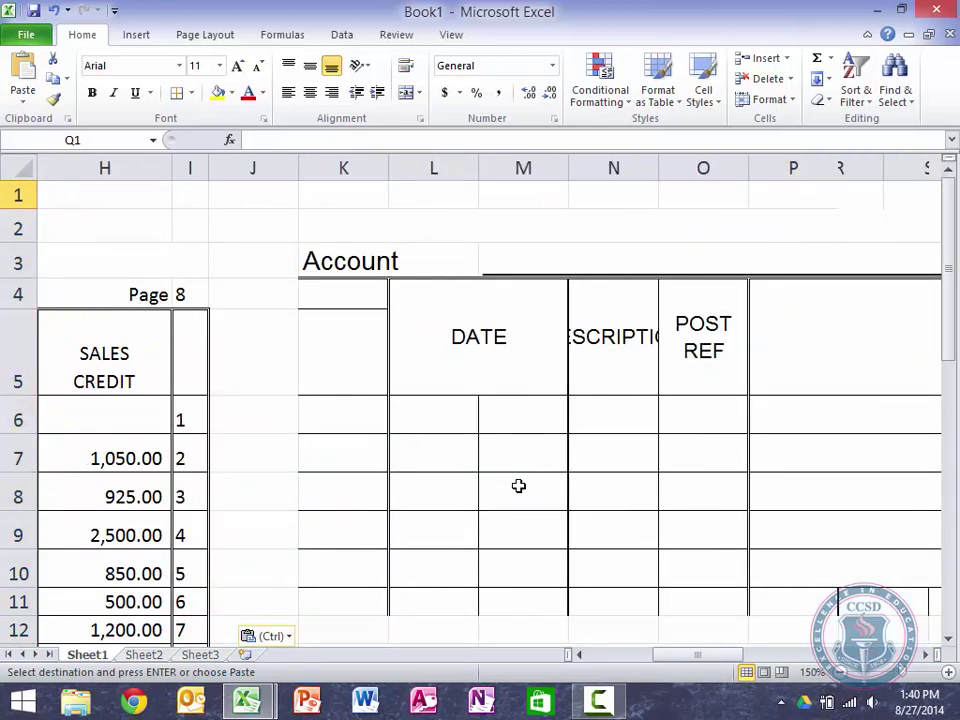
key("Right")
key("Right")
key("Right")
key("Right")
key("Right")
key("Right")
key("Right")
key("Right")
key("Right")
key("Right")
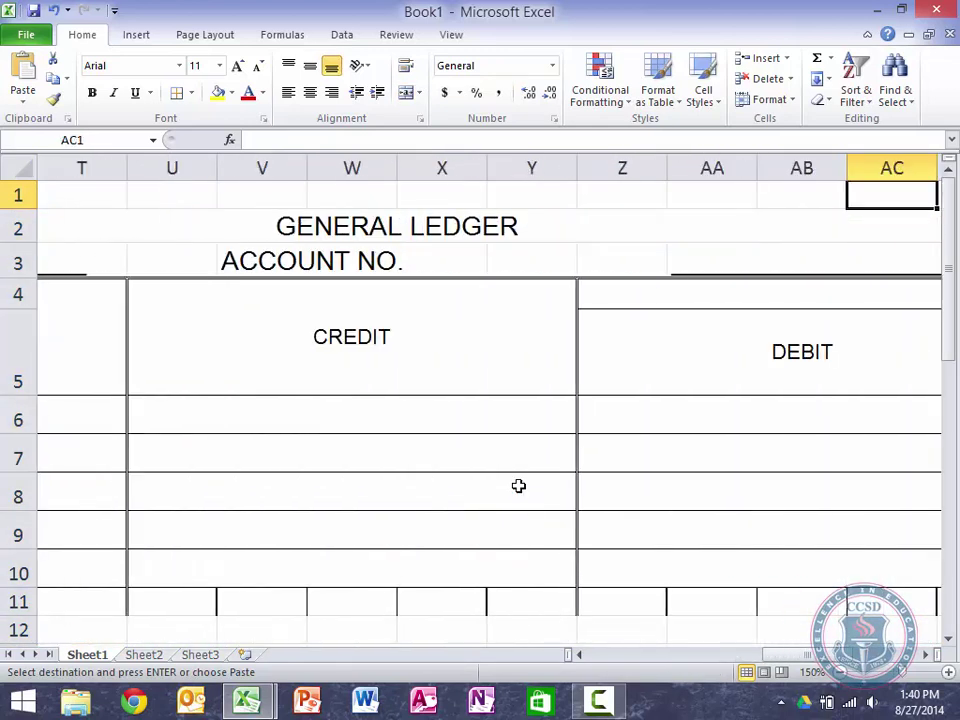
key("Right")
key("Right")
key("Right")
key("Right")
key("Left")
key("Left")
key("Left")
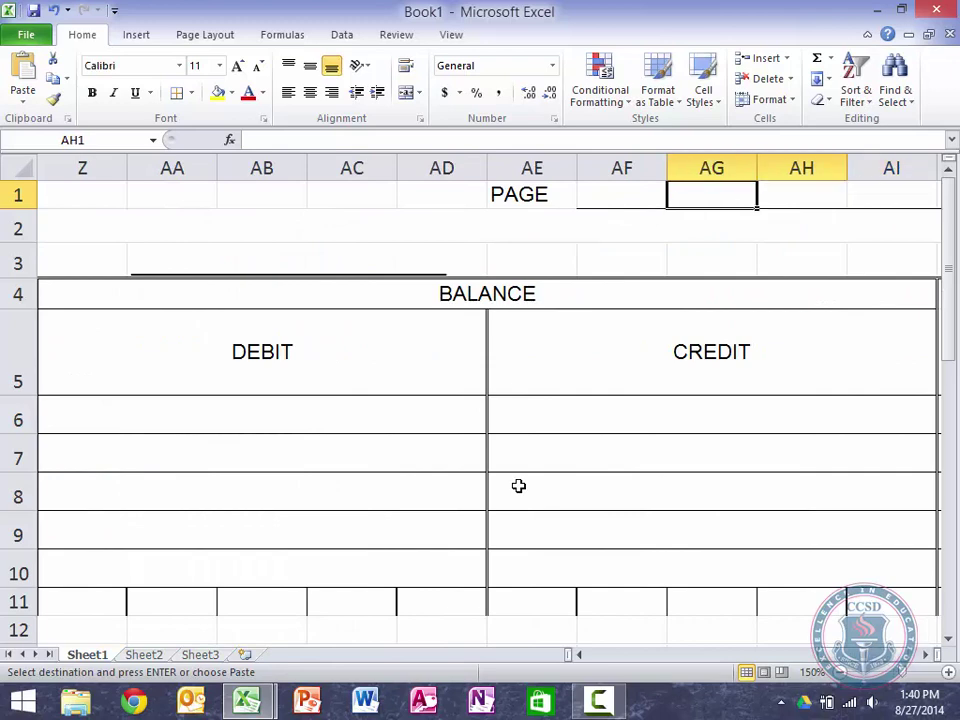
key("Left")
key("Left")
key("Left")
key("Left")
key("Left")
key("Left")
key("Left")
key("Left")
key("Left")
key("Left")
key("Left")
key("Left")
key("Left")
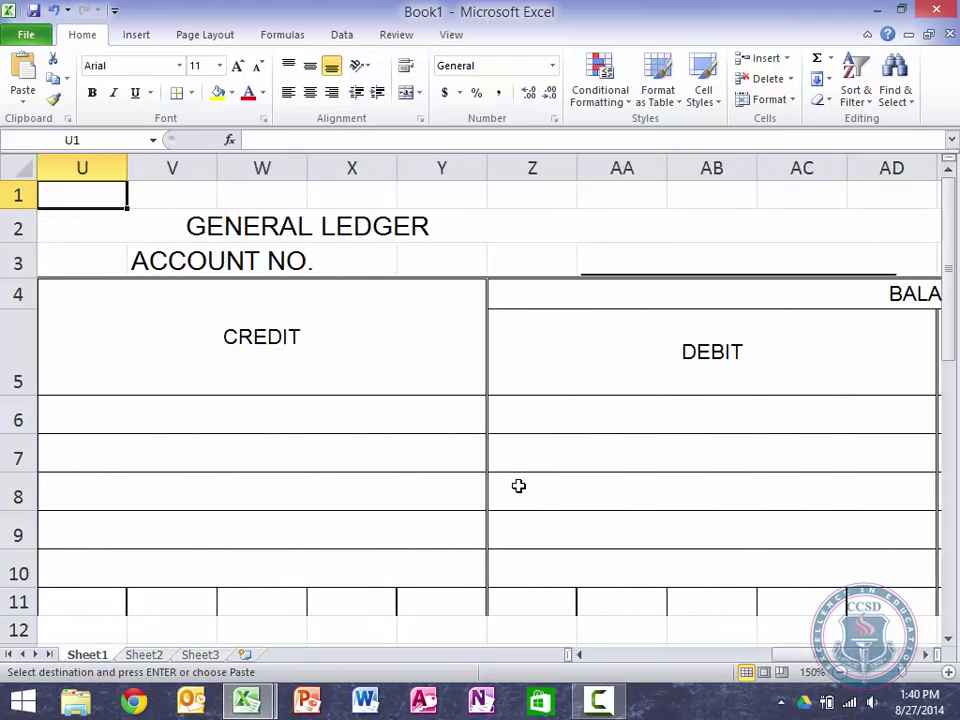
Step: Narrow DATE columns K, L and M, and autofit column N to the DESCRIPTION heading
key("Left")
key("Left")
key("Left")
key("Left")
key("Left")
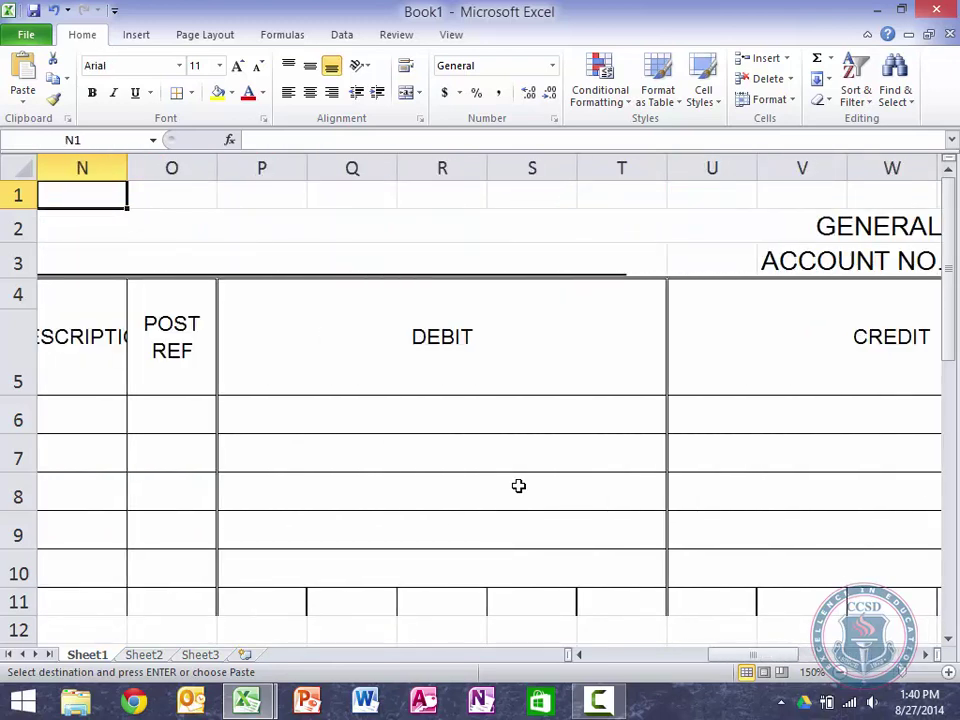
scroll(641, 536, "down", 7)
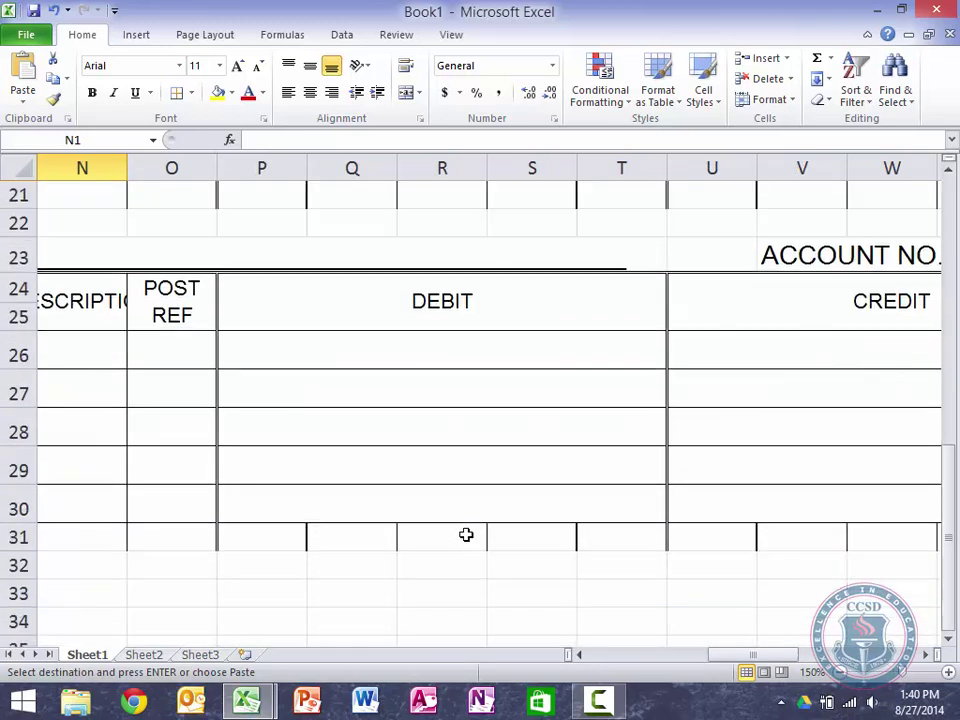
scroll(466, 535, "up", 7)
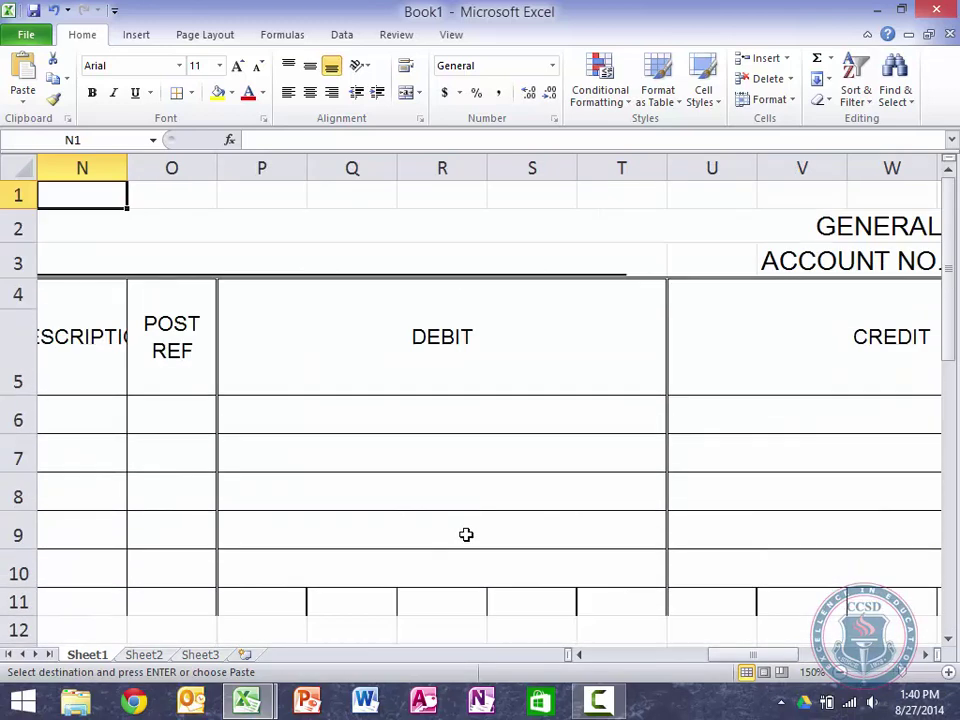
scroll(466, 535, "left", 6)
scroll(466, 535, "right", 4)
scroll(466, 535, "left", 2)
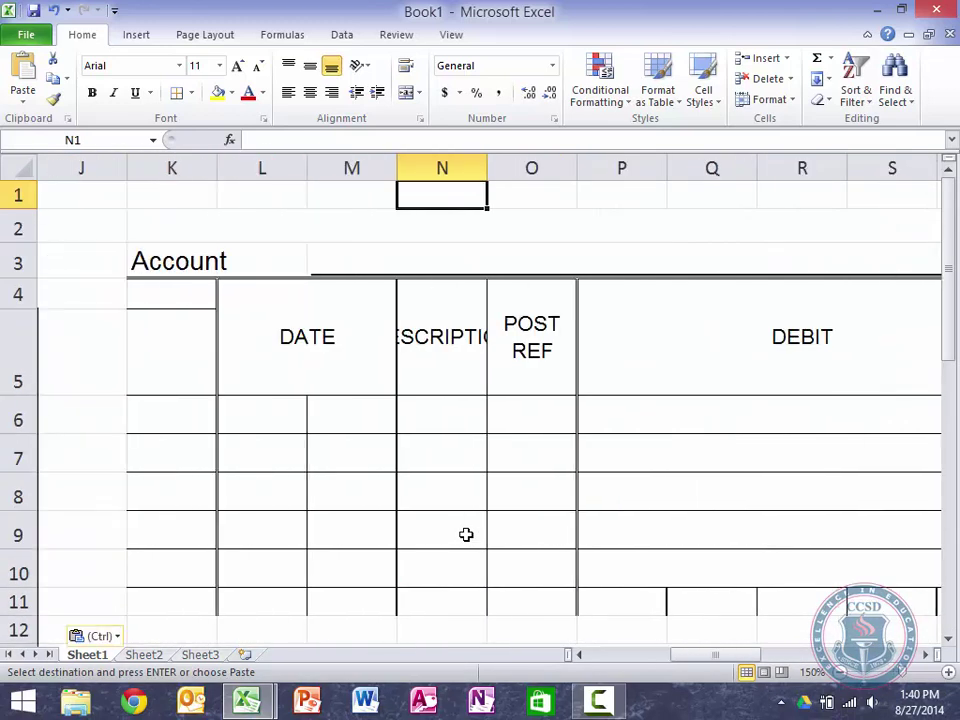
left_click_drag(212, 168, 179, 170)
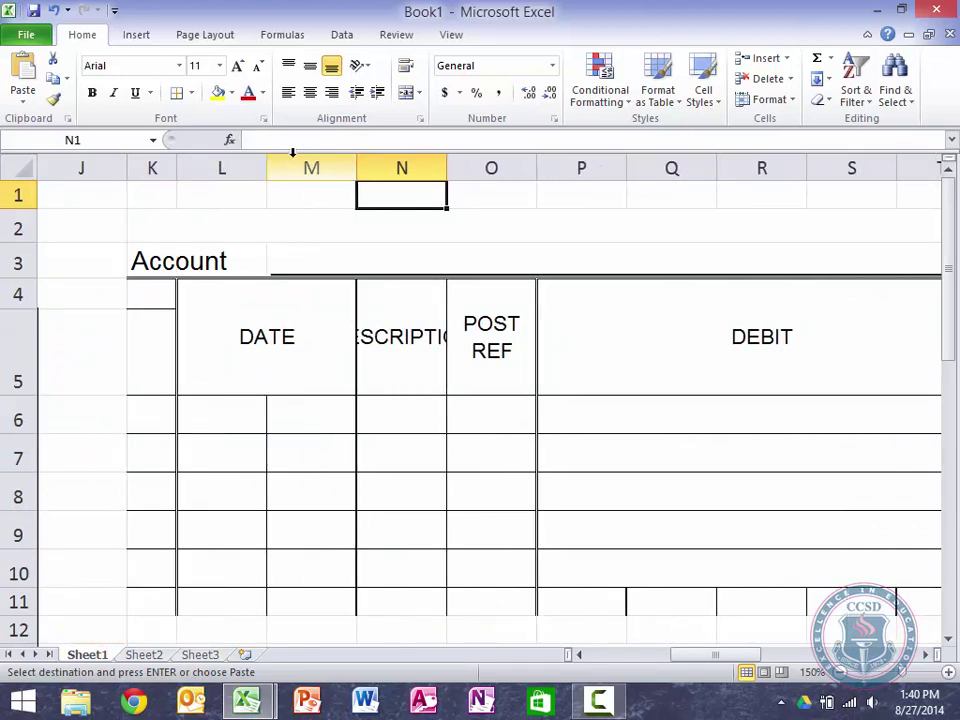
left_click_drag(259, 169, 228, 170)
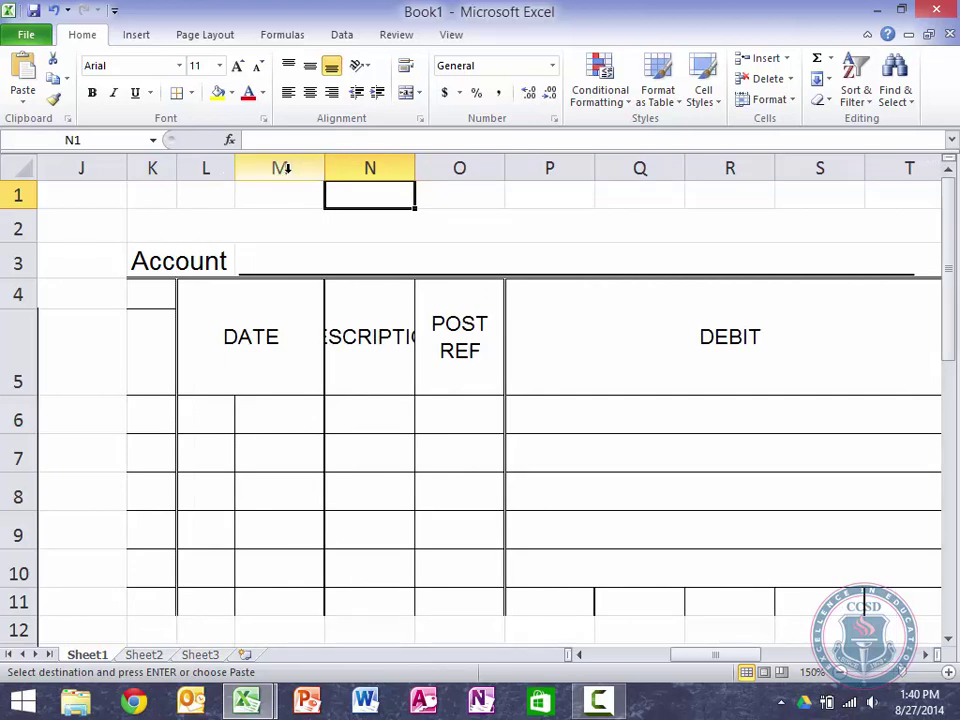
left_click_drag(324, 167, 295, 169)
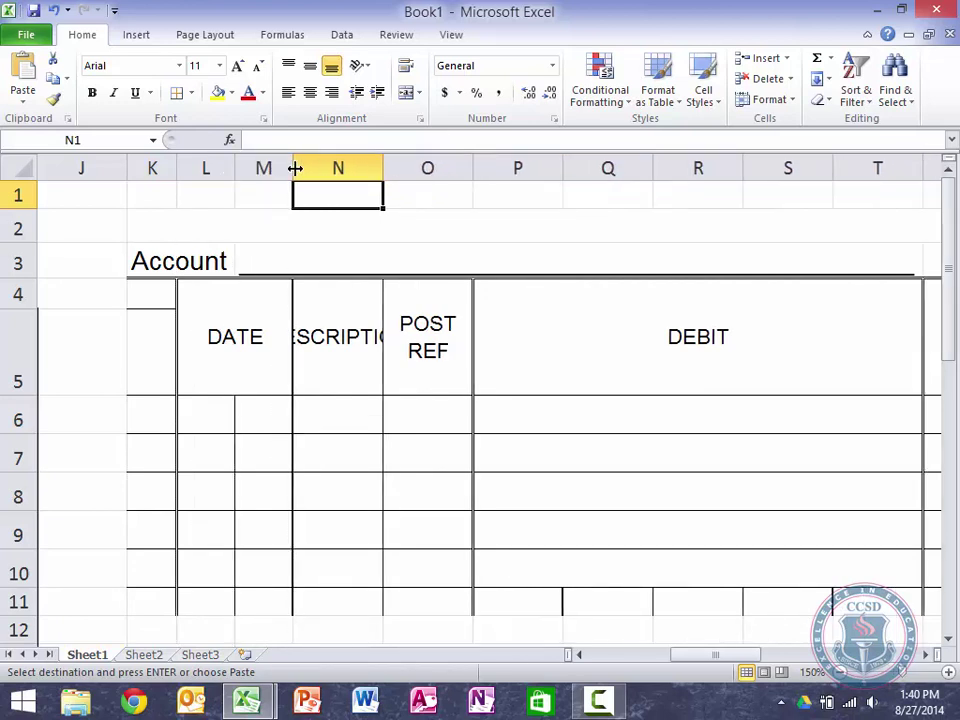
double_click(387, 166)
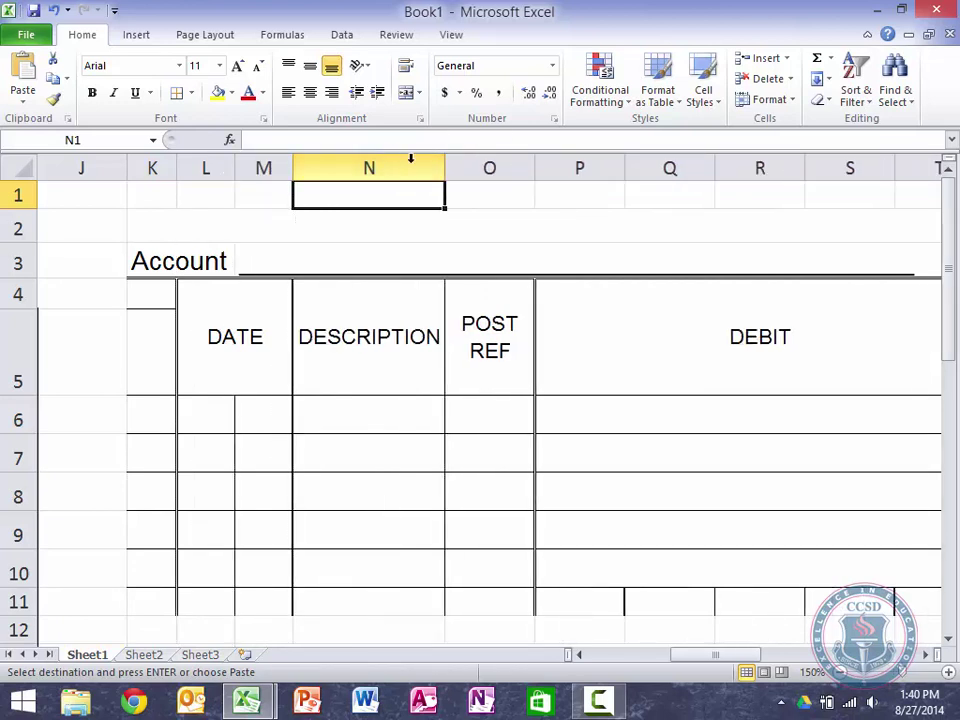
left_click_drag(446, 165, 540, 165)
Step: Narrow DEBIT columns P–T and balance DEBIT columns Z–AD, then select balance CREDIT columns AE–AI
scroll(813, 189, "right", 1)
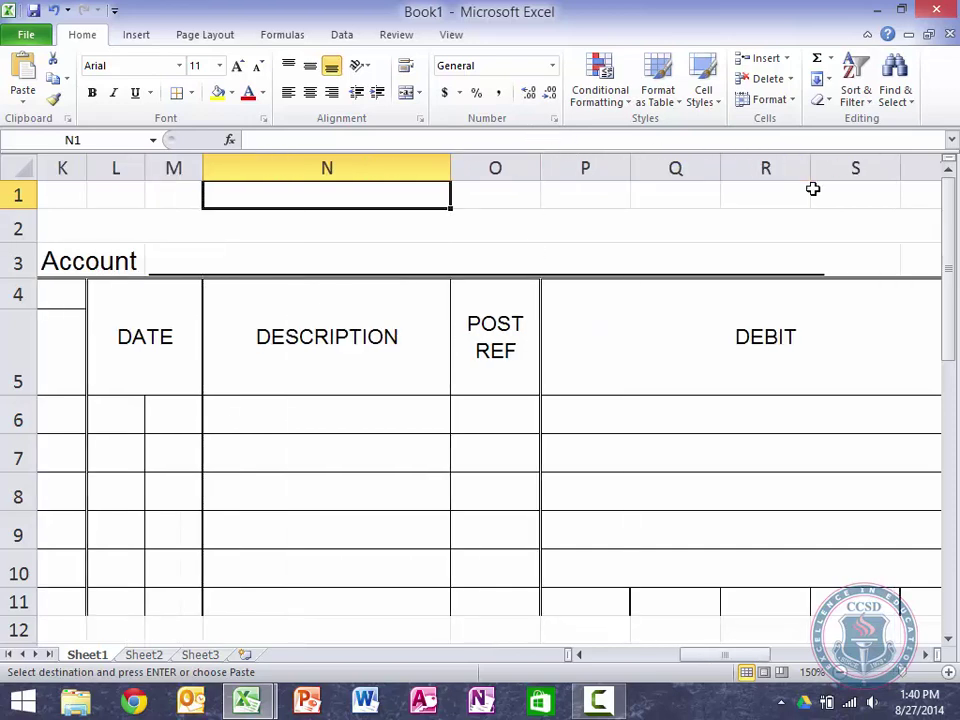
scroll(812, 189, "right", 7)
scroll(812, 189, "left", 6)
scroll(810, 190, "right", 1)
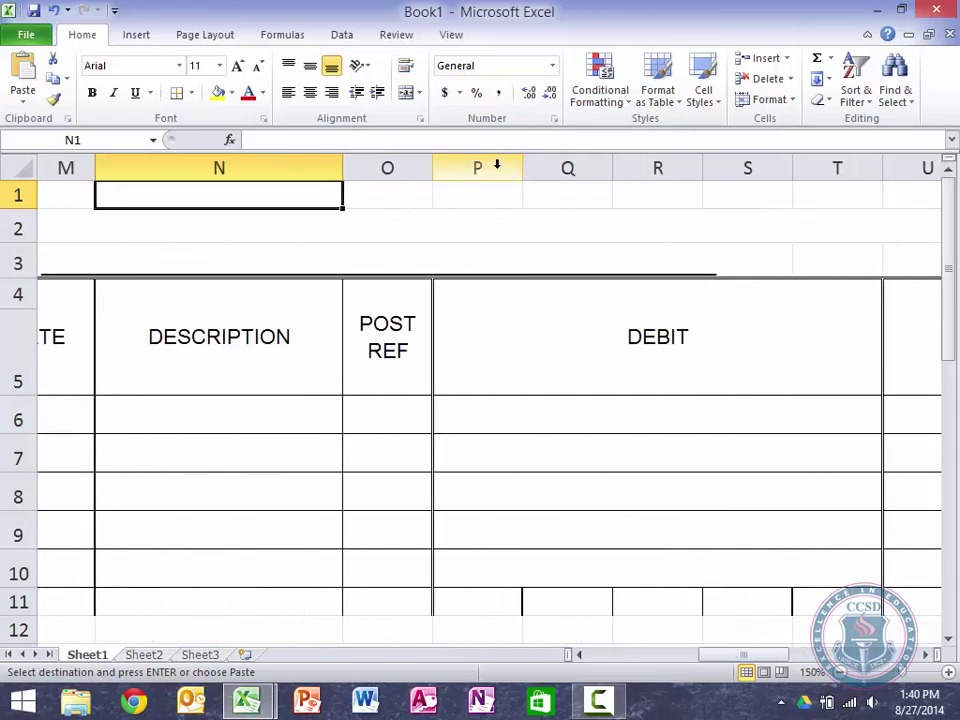
left_click_drag(497, 165, 836, 173)
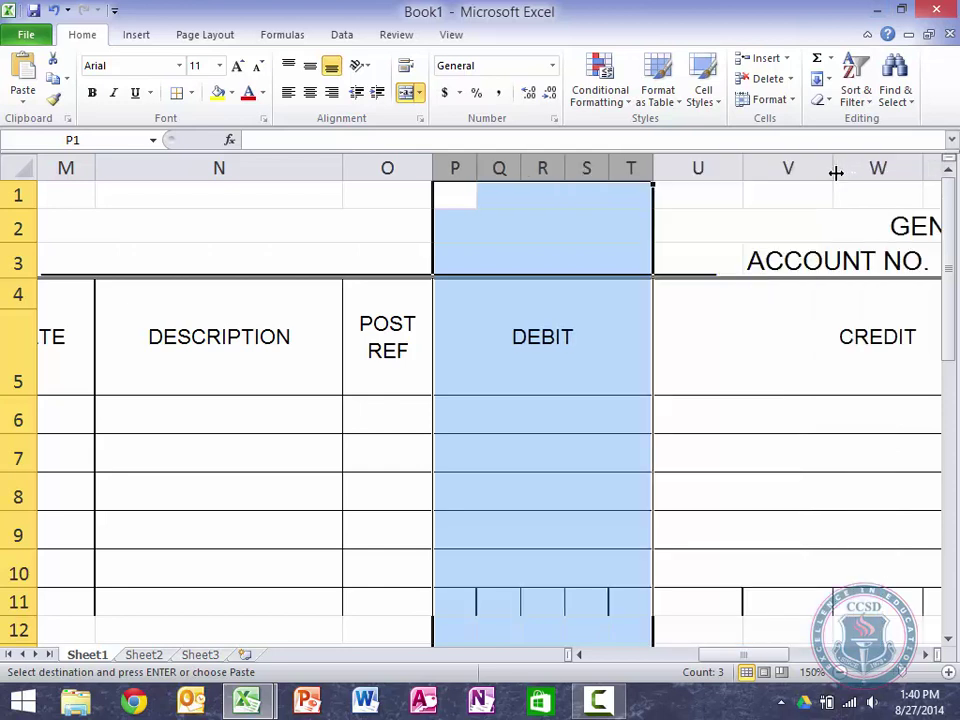
left_click_drag(652, 167, 720, 167)
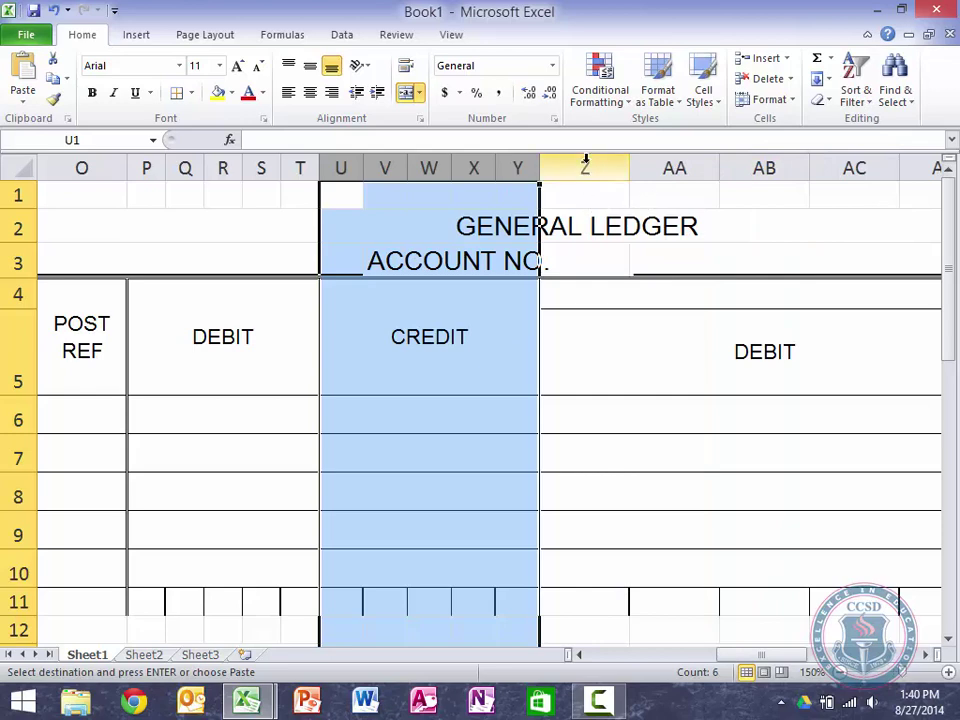
left_click_drag(585, 162, 914, 168)
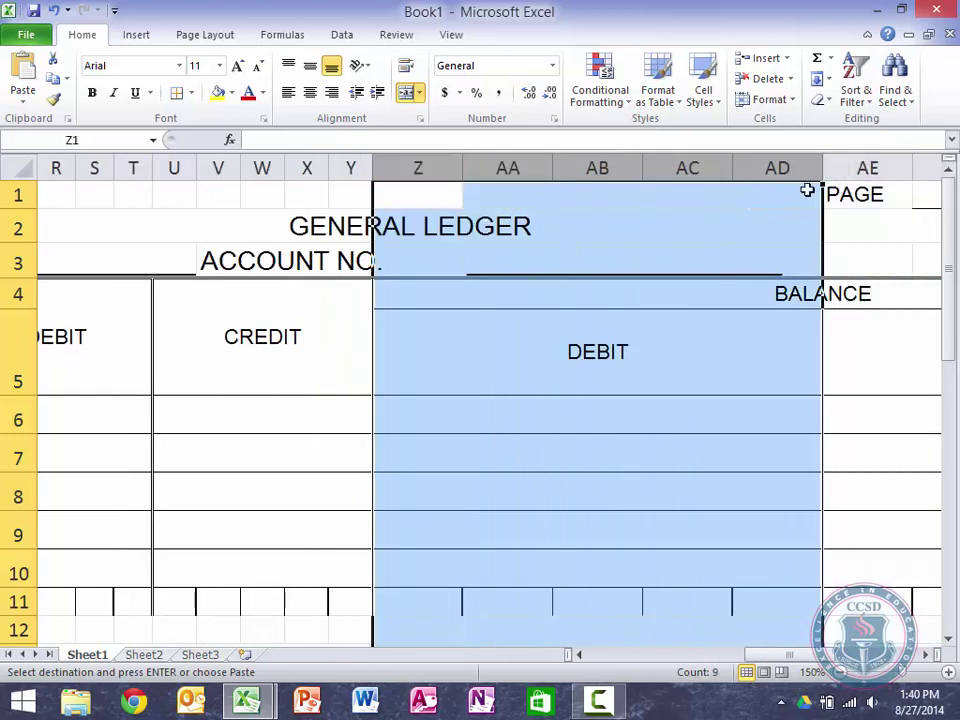
left_click_drag(821, 167, 754, 165)
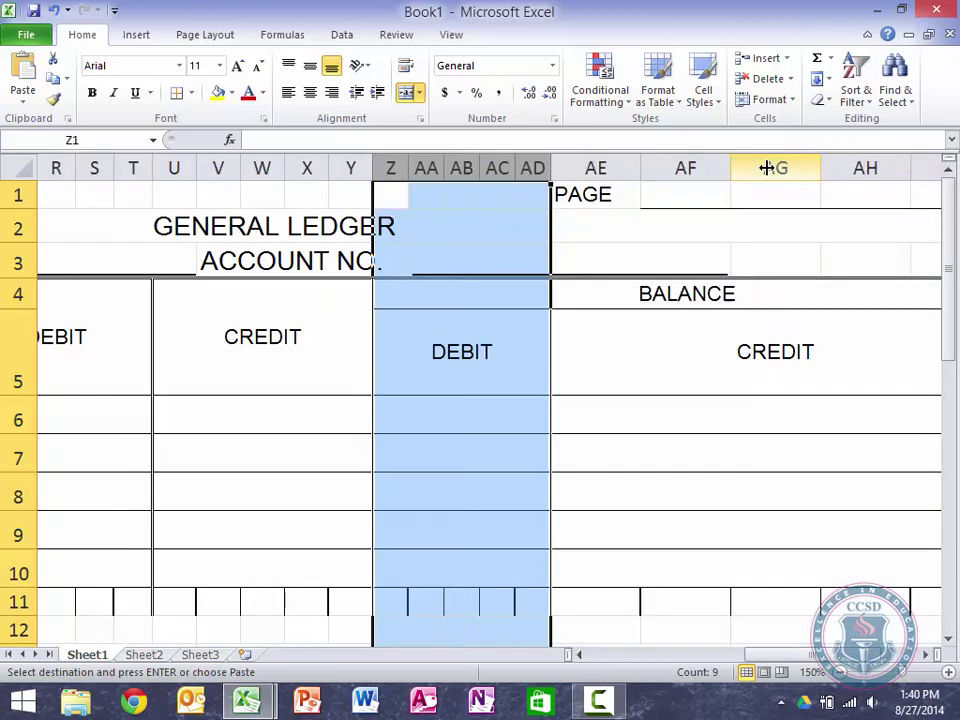
left_click(601, 168)
left_click_drag(601, 168, 793, 163)
Step: Review the Sales Journal headings up to ACCOUNTS RECEIVABLE DEBIT in F5
key("Left")
key("Left")
key("Left")
key("Left")
key("Left")
key("Left")
key("Left")
key("Left")
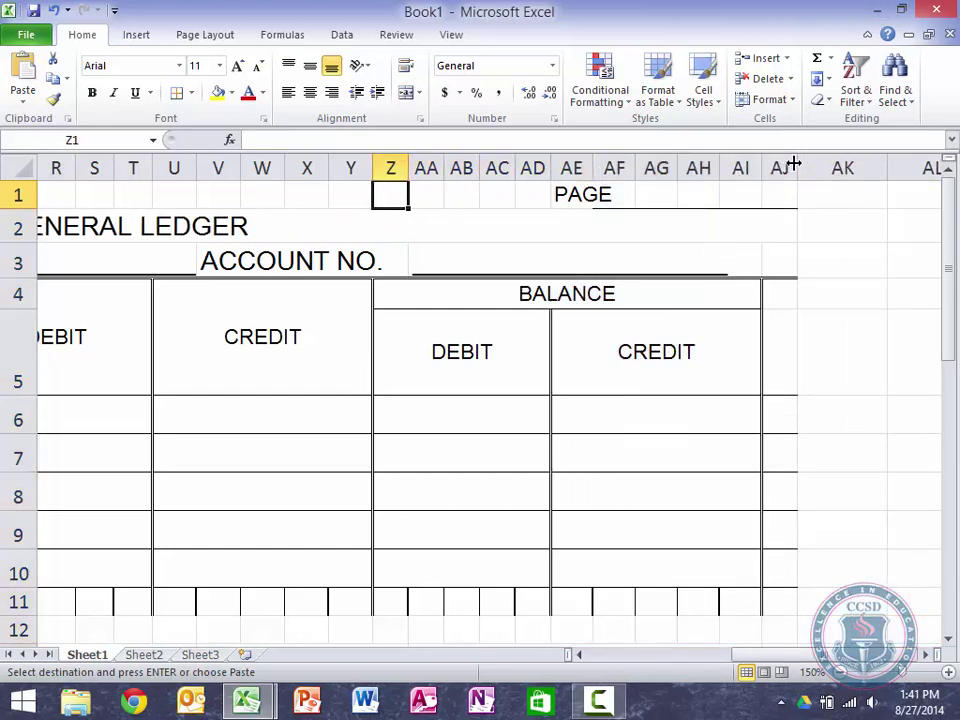
key("Left")
key("Left")
key("Left")
key("Left")
key("Left")
key("Left")
key("Left")
key("Left")
key("Left")
key("Left")
key("Left")
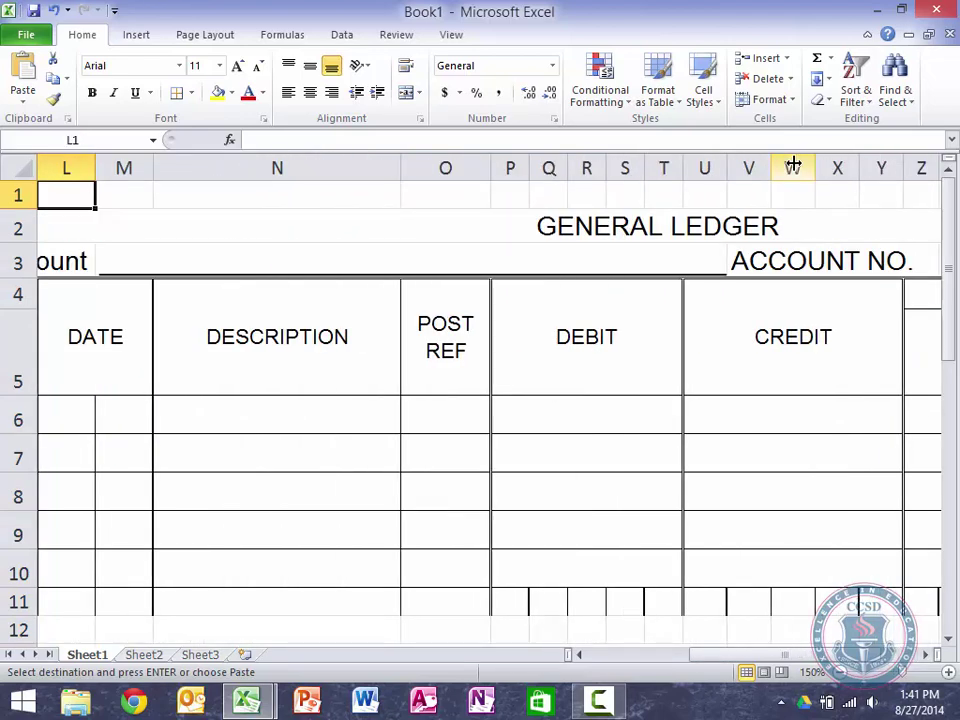
key("Left")
key("Left")
key("Left")
key("Left")
key("Left")
key("Left")
key("Left")
key("Left")
key("Left")
key("Left")
key("Left")
key("Down")
key("Down")
key("Down")
key("Down")
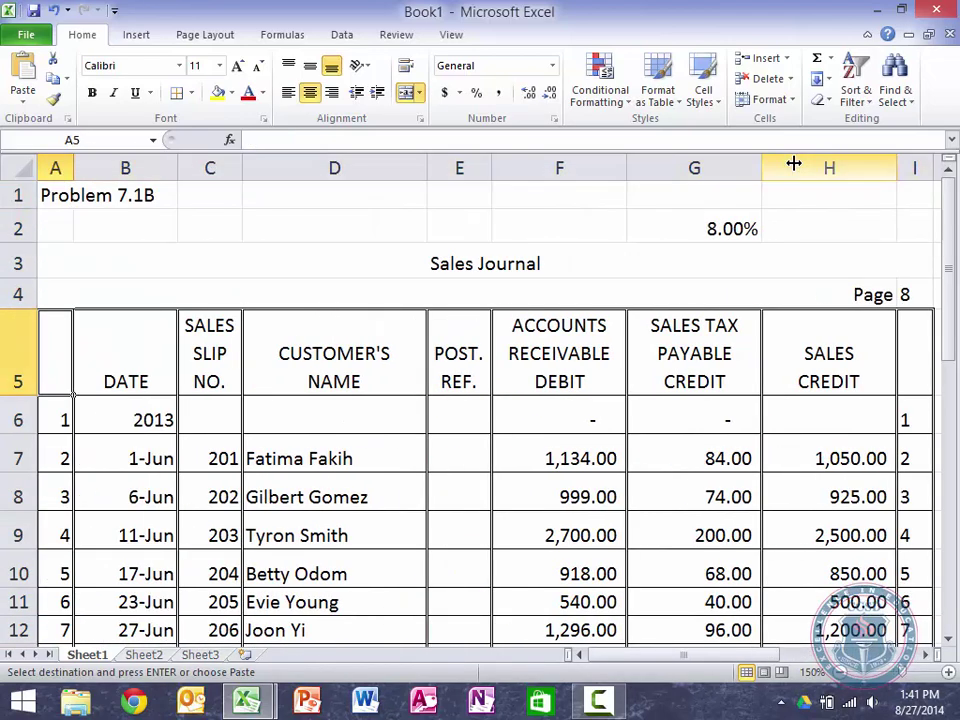
key("Down")
key("Right")
key("Right")
key("Up")
key("Right")
key("Right")
key("Right")
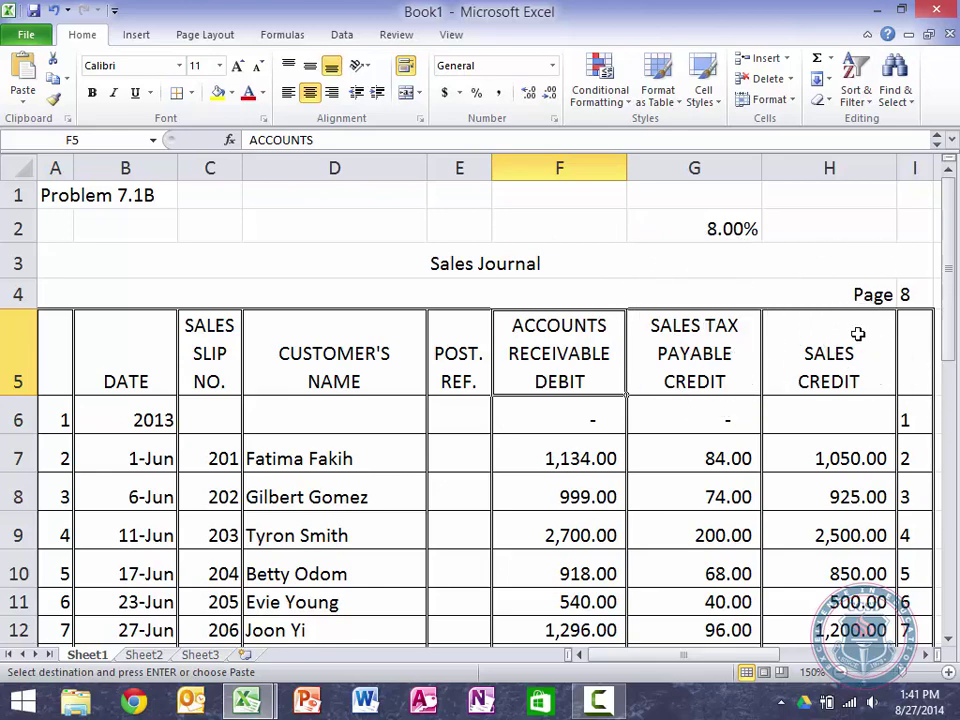
scroll(857, 334, "right", 5)
scroll(857, 334, "left", 2)
scroll(857, 334, "right", 1)
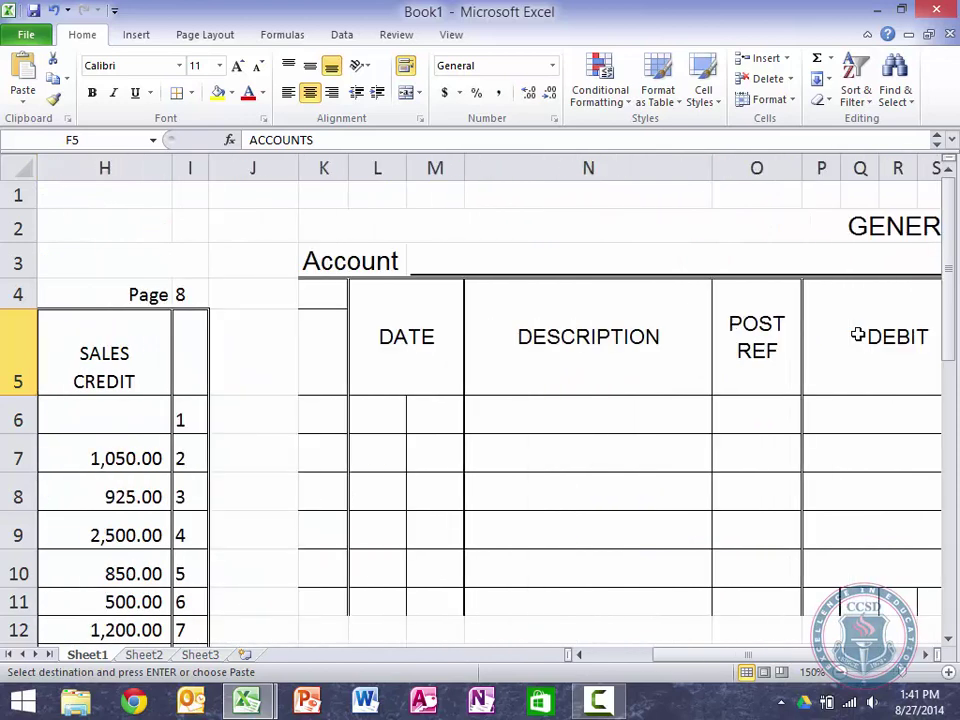
Step: Title the ledger account 'Accounts Receivables' with account number 111
left_click(486, 256)
key("Left")
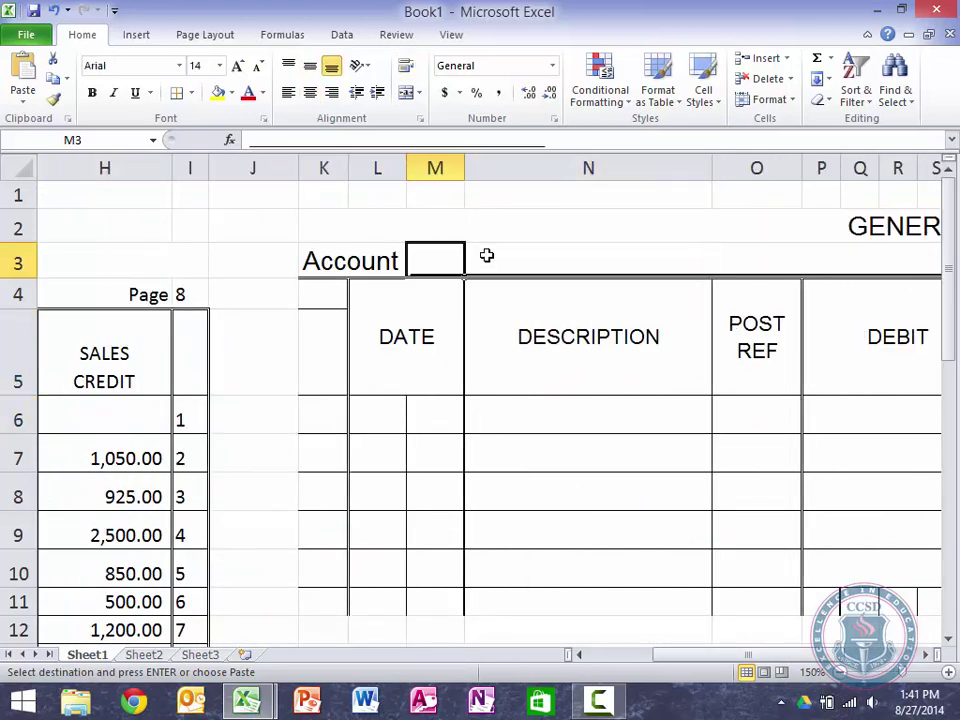
type("Accounts")
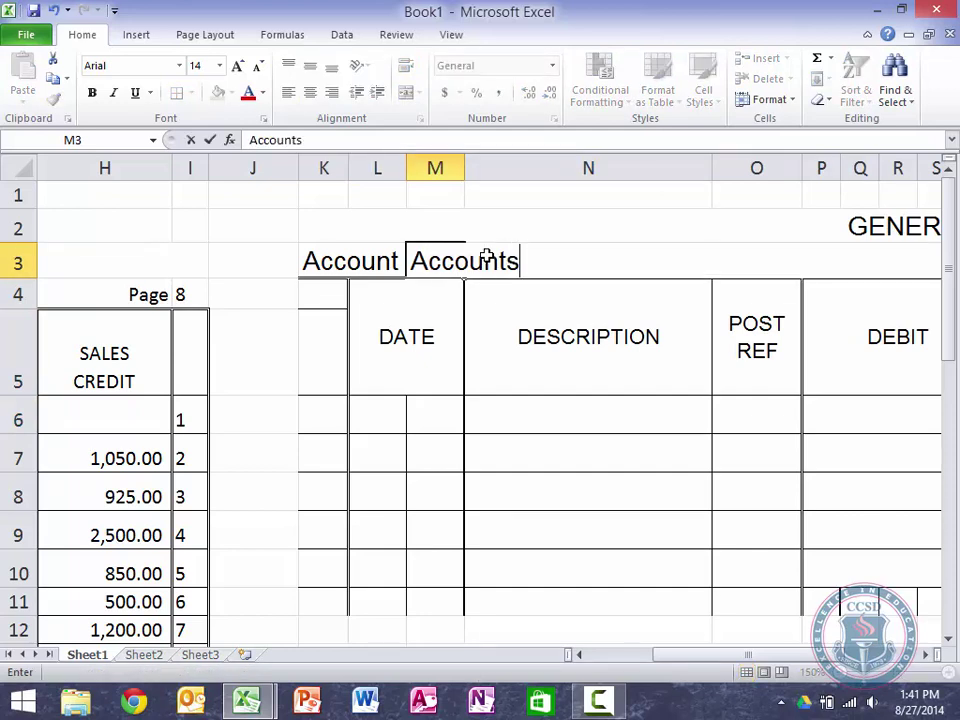
type(" Receivables")
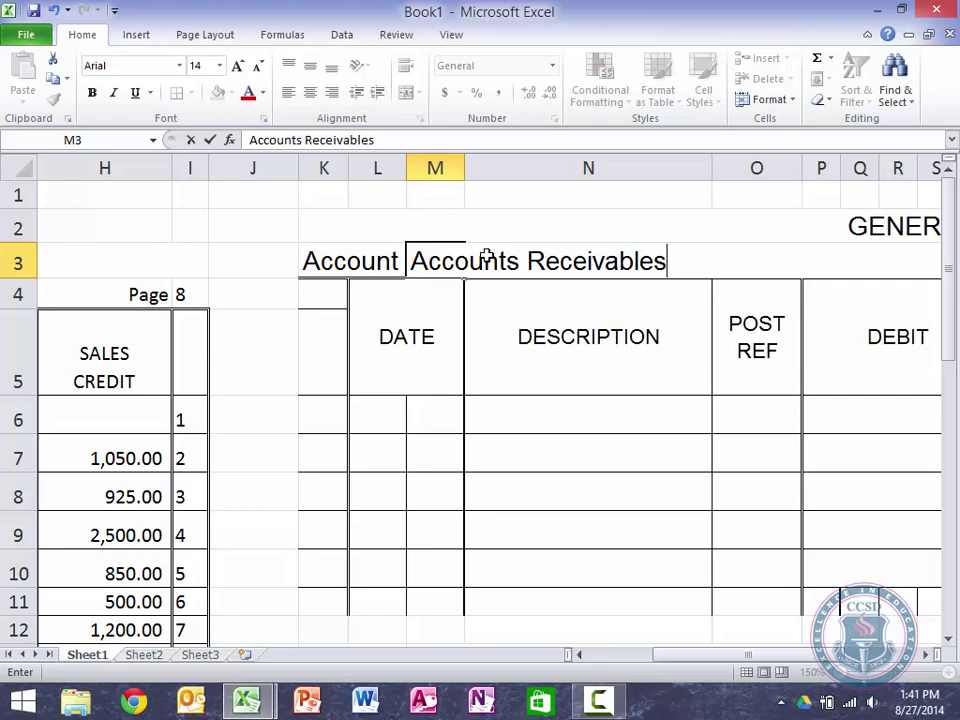
key("Right")
key("Right")
key("Right")
key("Right")
key("Right")
key("Right")
key("Right")
key("Right")
key("Right")
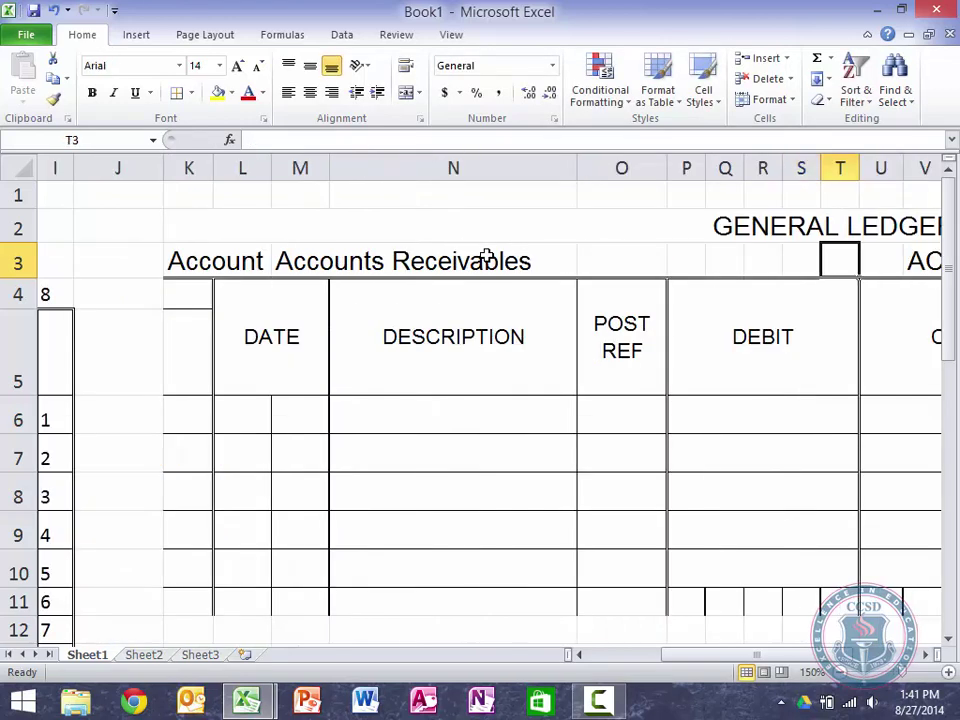
key("Right")
key("Right")
key("Right")
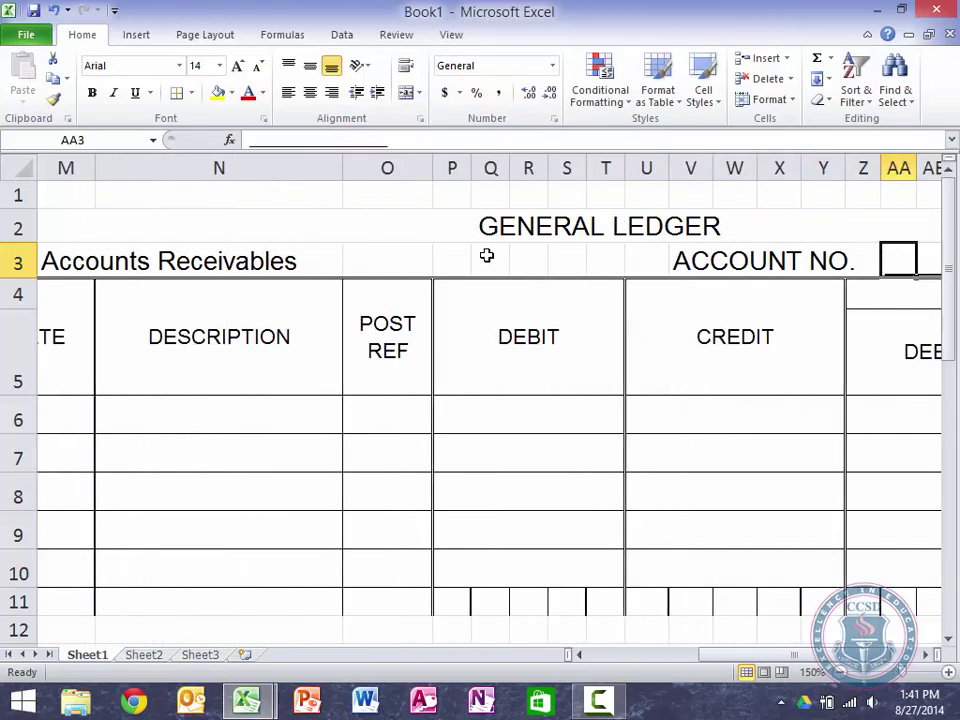
type("111")
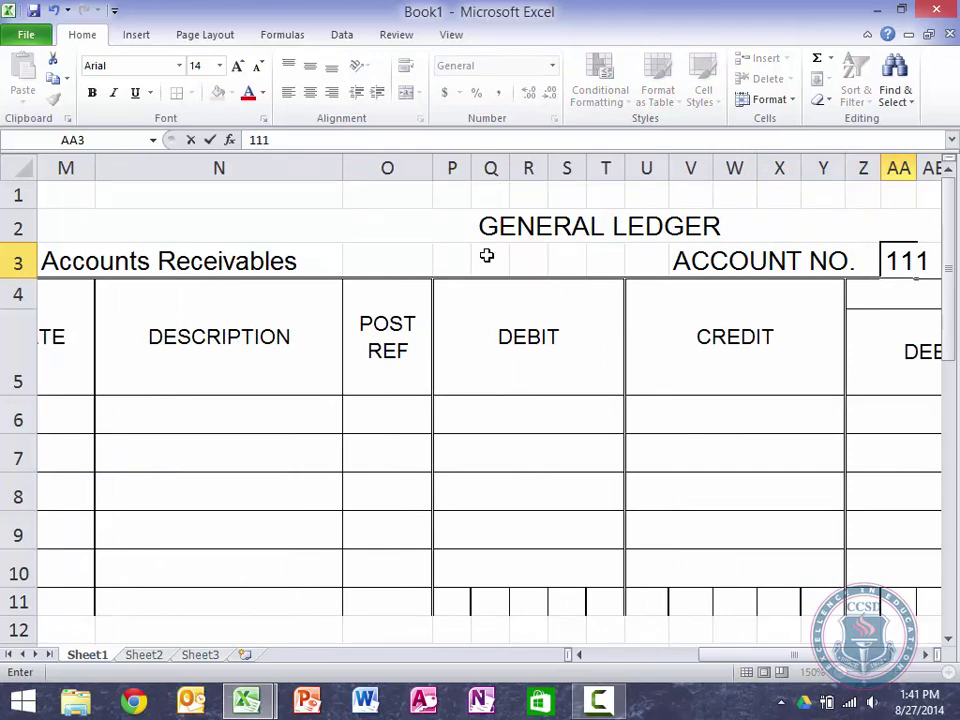
key("Return")
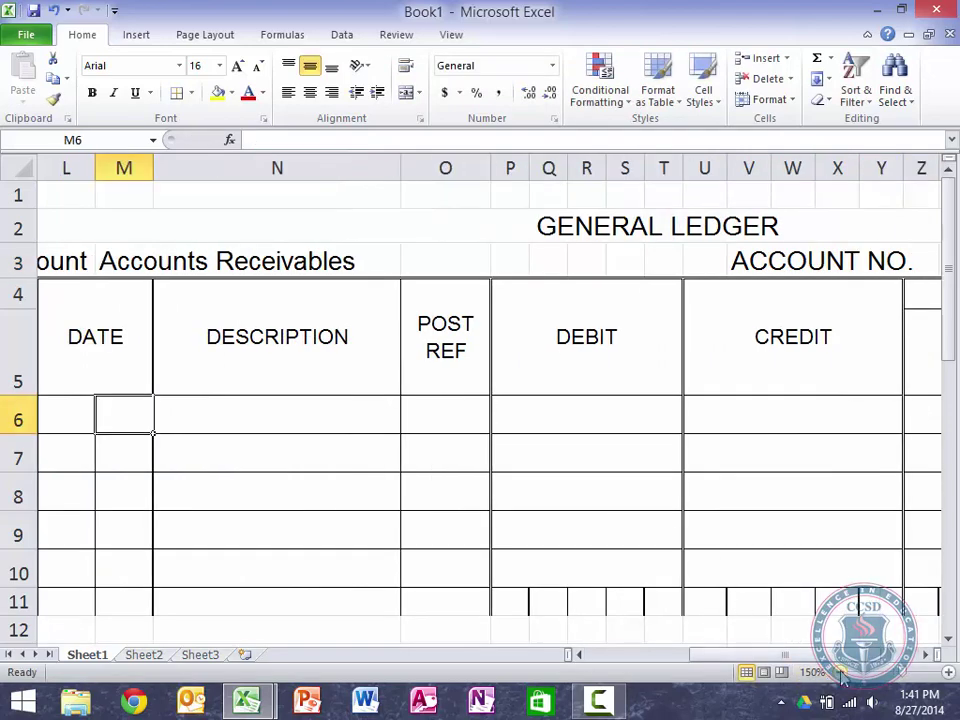
Step: Zoom out and date the first ledger row Jun 1
left_click(840, 674)
left_click(840, 674)
left_click(840, 674)
left_click(840, 674)
left_click(840, 674)
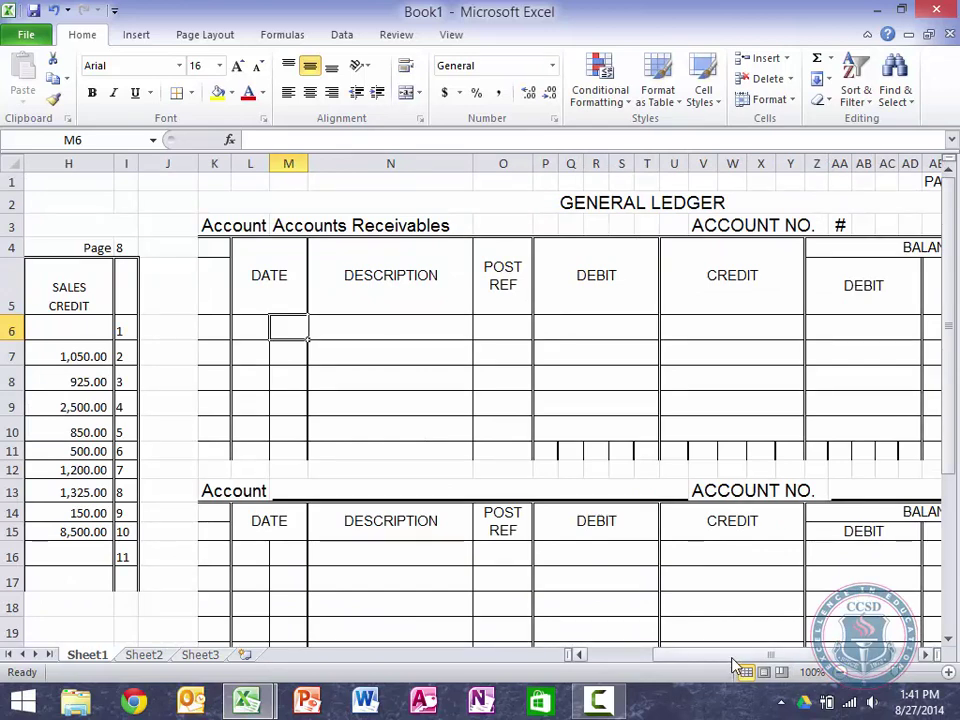
left_click_drag(733, 666, 748, 664)
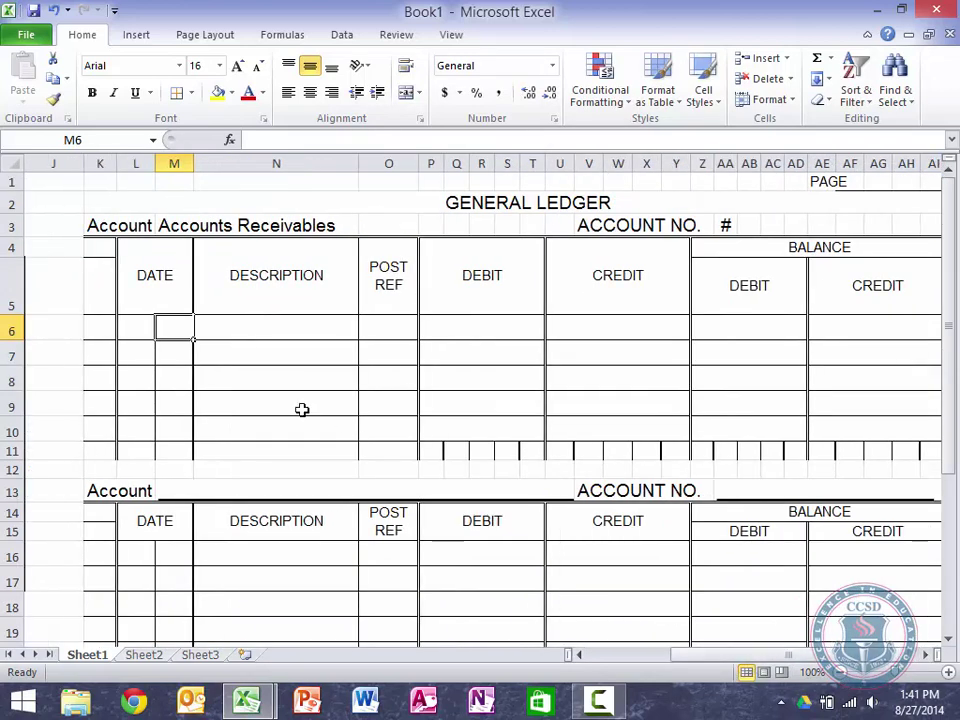
key("Left")
type("Jun")
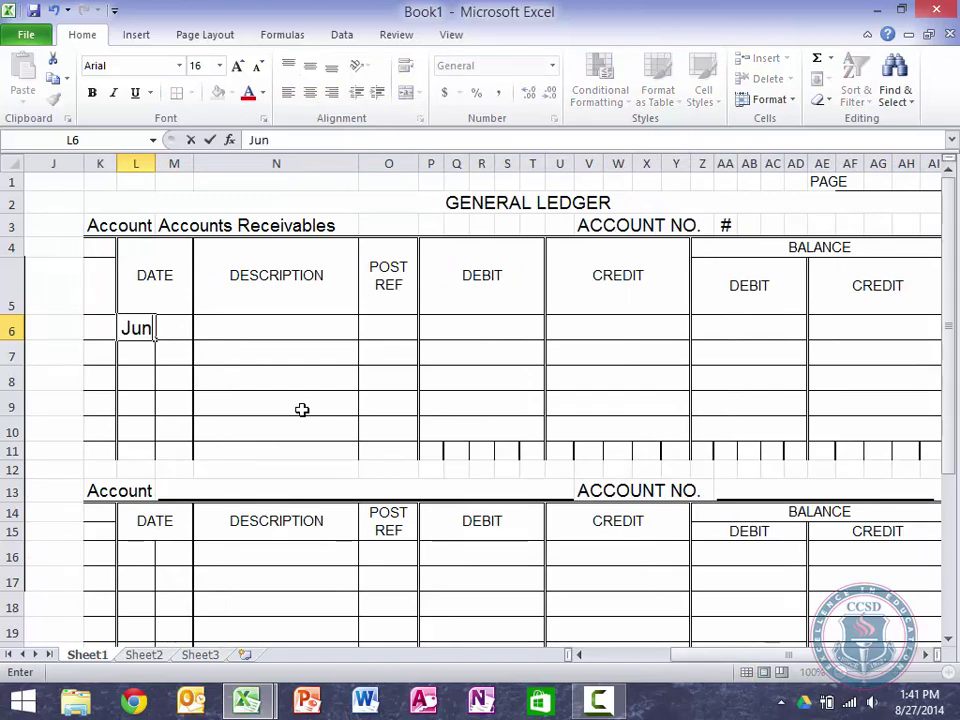
key("Tab")
type("1")
key("Tab")
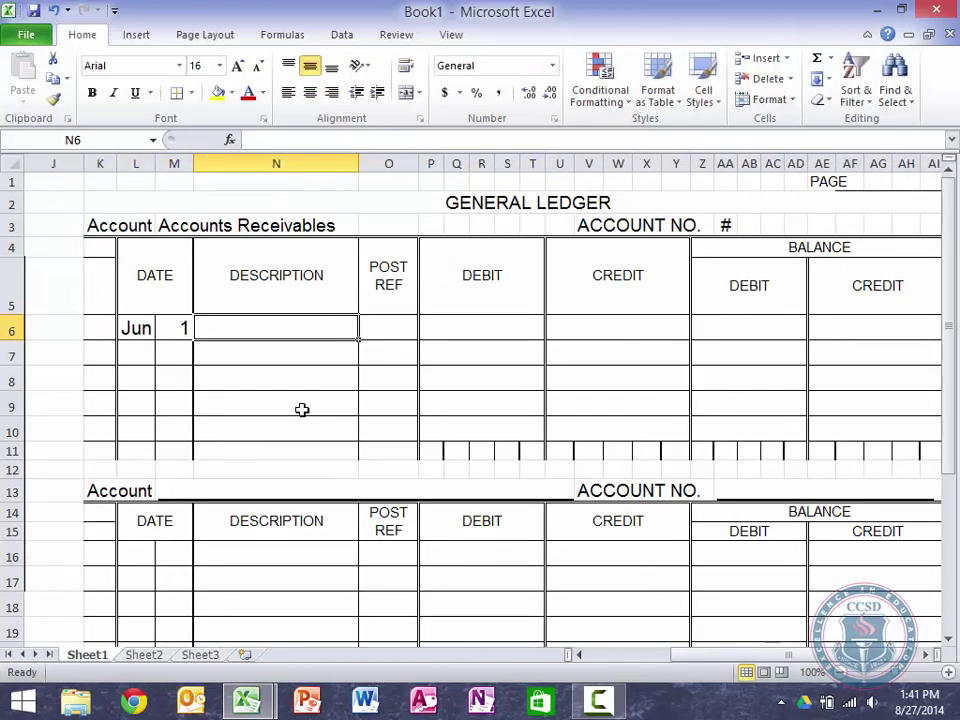
Step: Enter 'Balance' as the description with a 73000 balance debit
type("Balance")
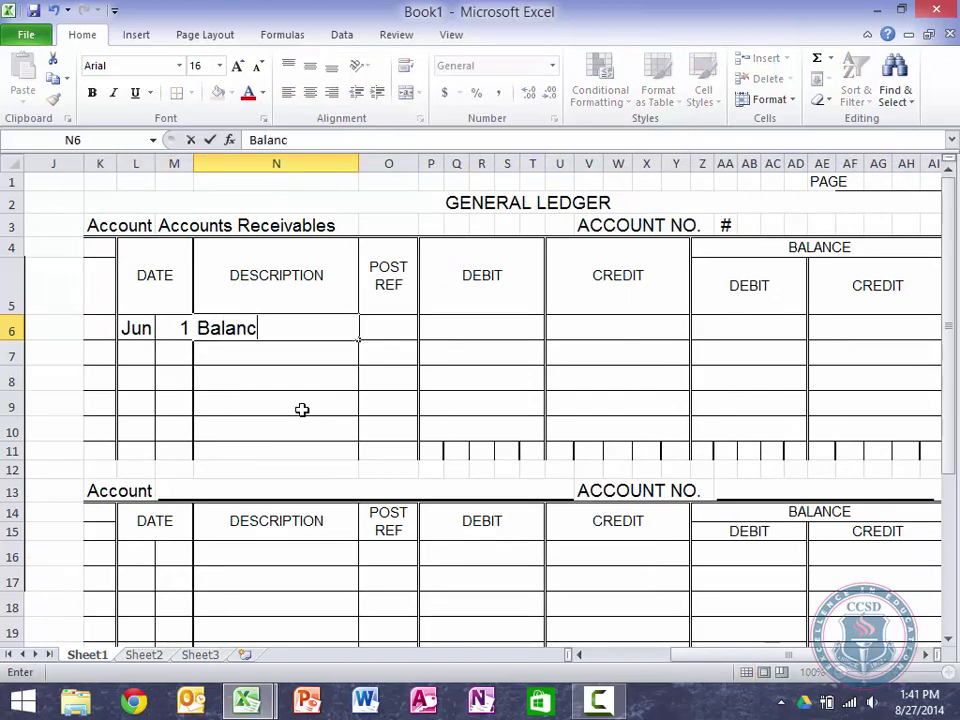
key("Tab")
key("Tab")
key("Tab")
key("Tab")
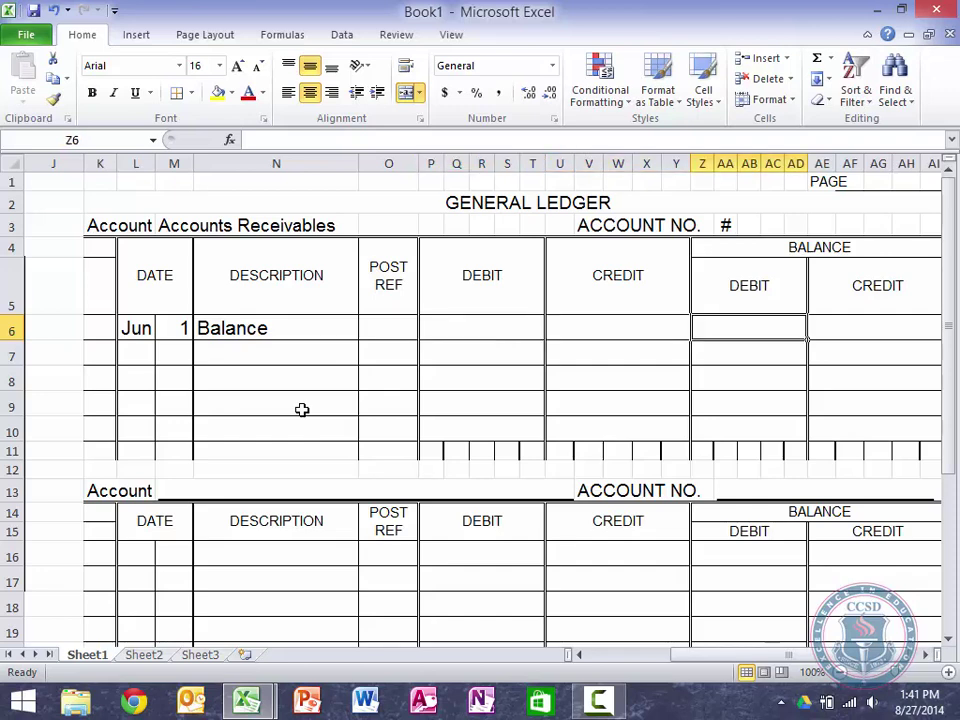
key("Tab")
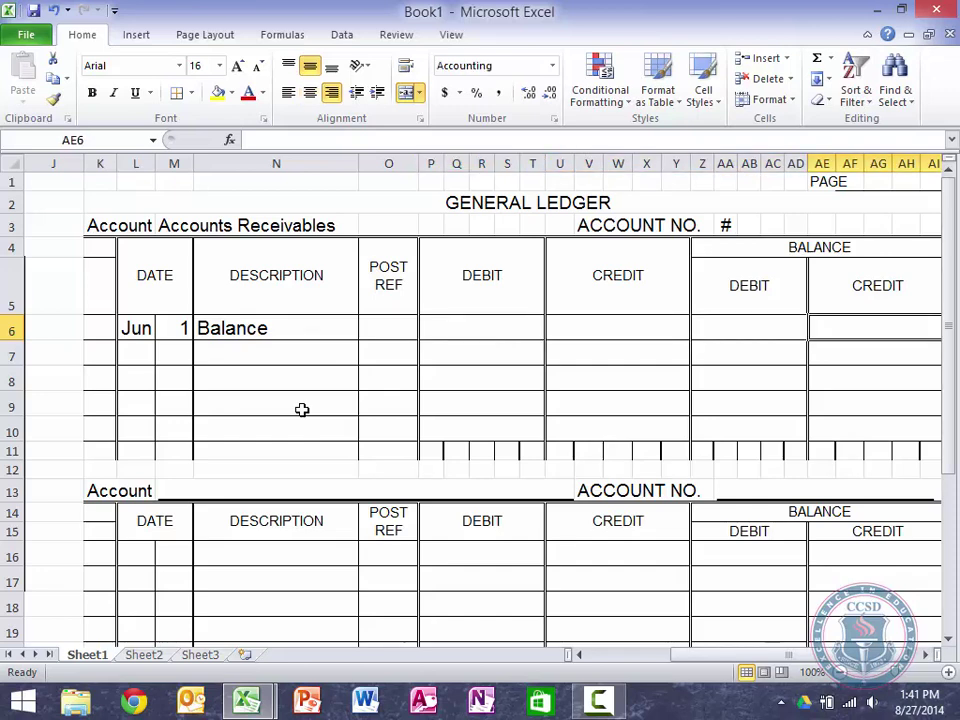
key("shift+Tab")
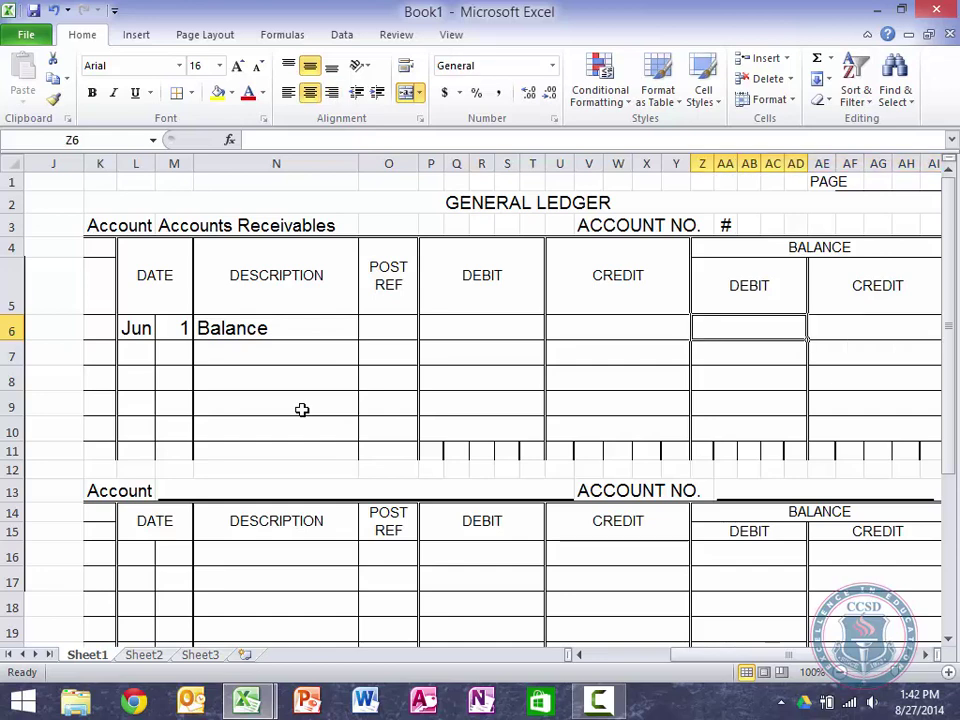
type("73000")
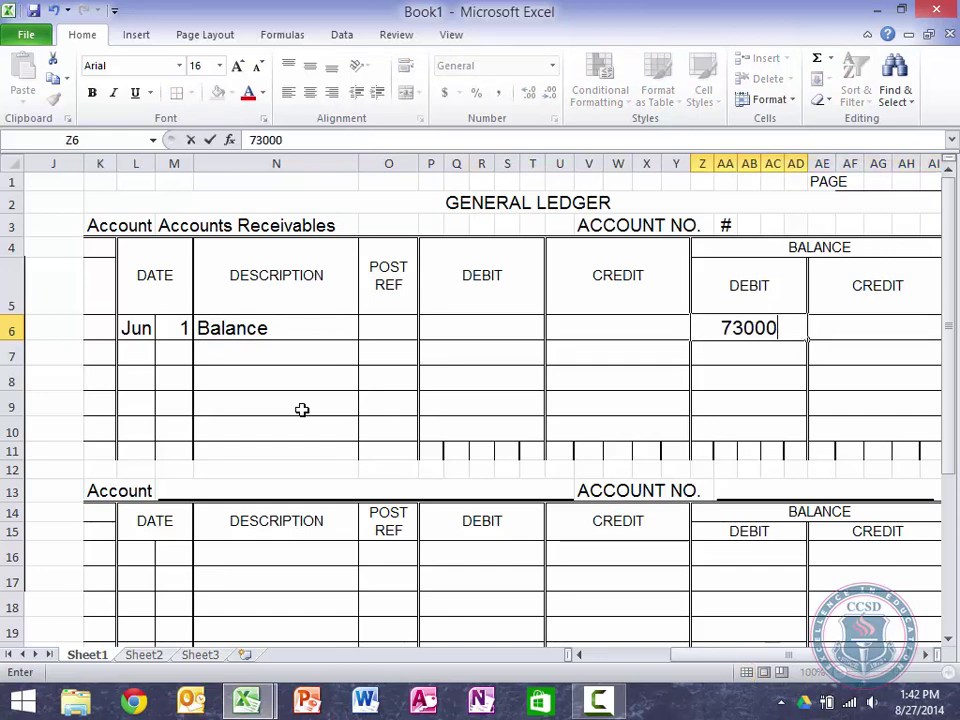
key("Return")
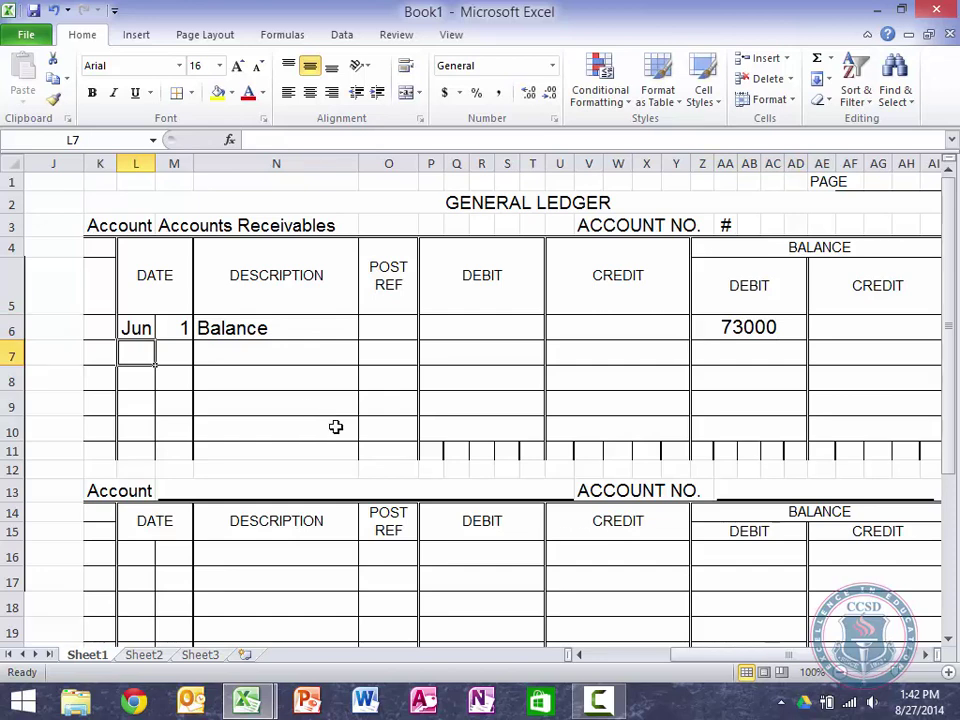
Step: Zoom to about 60% to show the journal, and date the second ledger row Jun 30
left_click(843, 680)
left_click(843, 680)
left_click(843, 680)
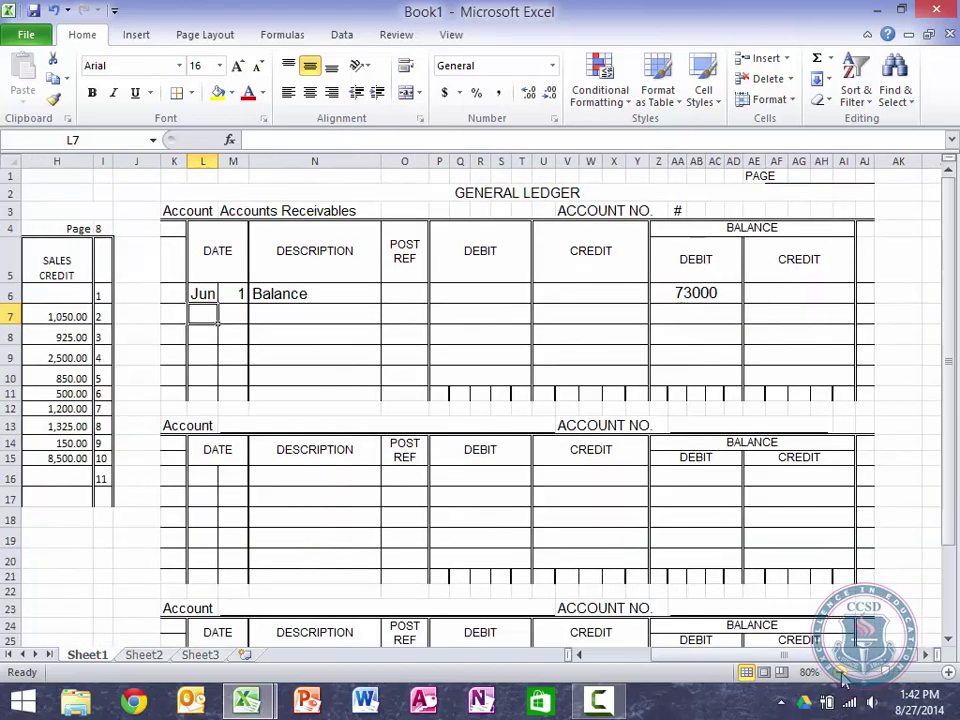
left_click(843, 680)
left_click(843, 680)
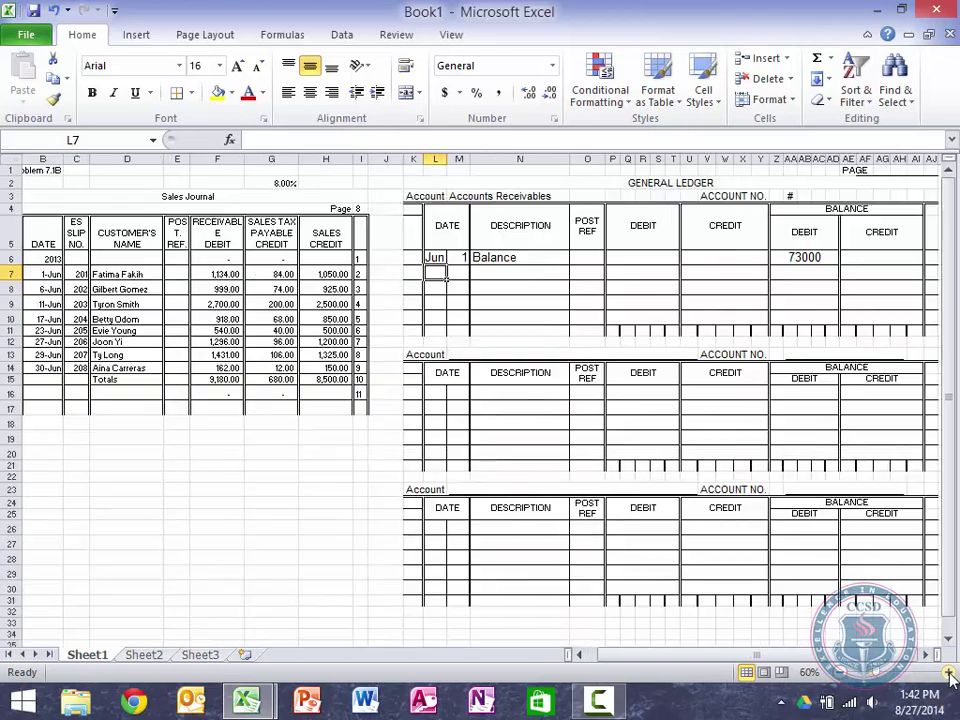
left_click(946, 672)
type("Jun")
left_click(455, 272)
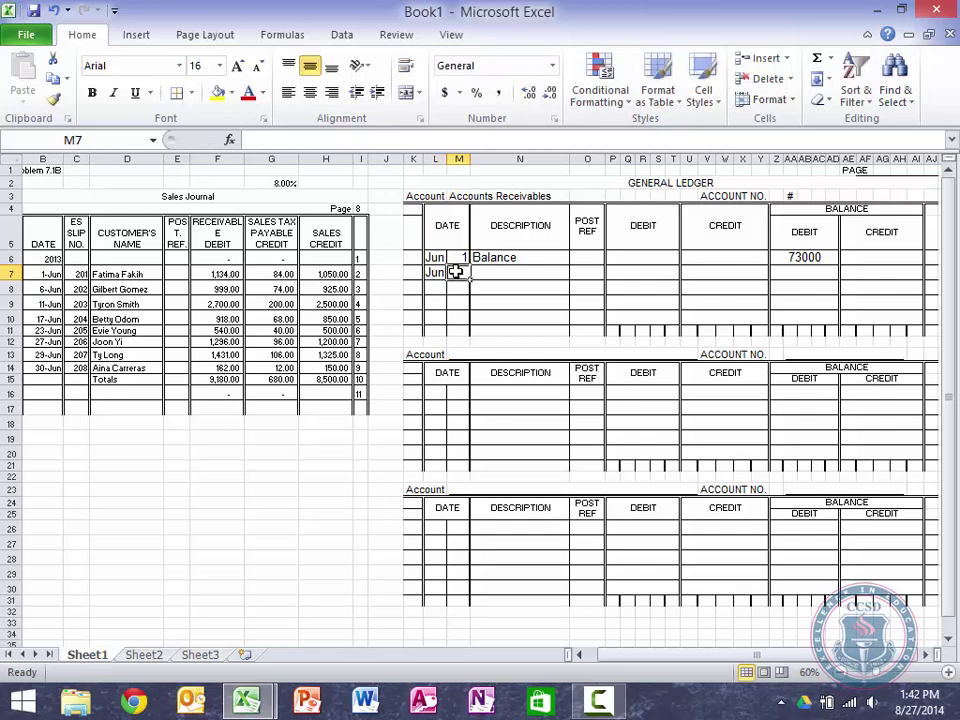
type("30")
key("Tab")
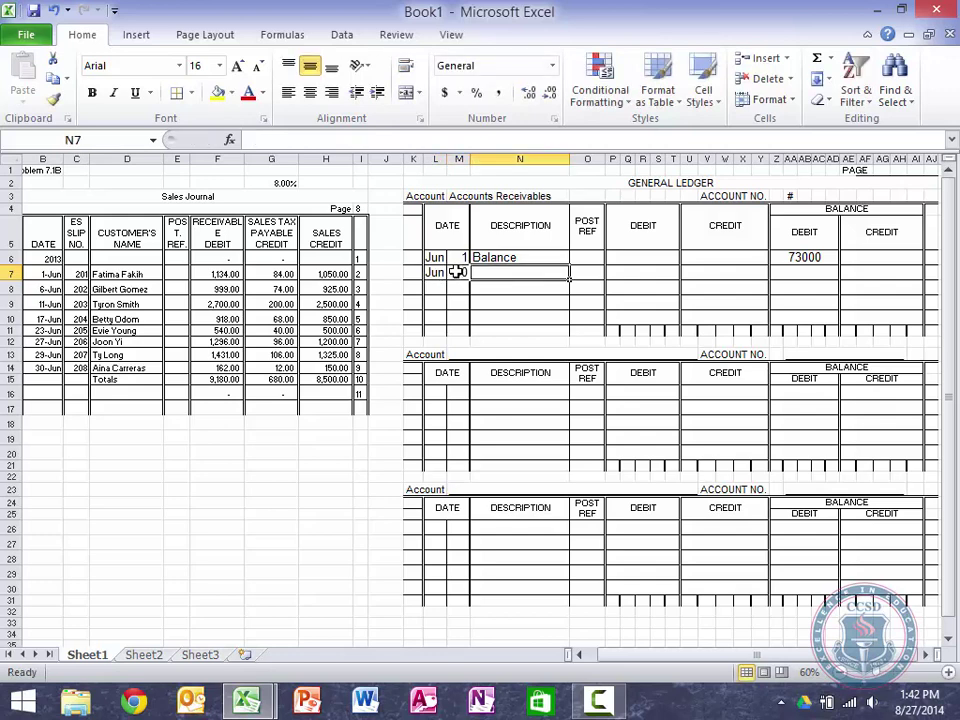
Step: Post reference S8 and link the debit to the journal total =F15 (9,180.00)
key("Tab")
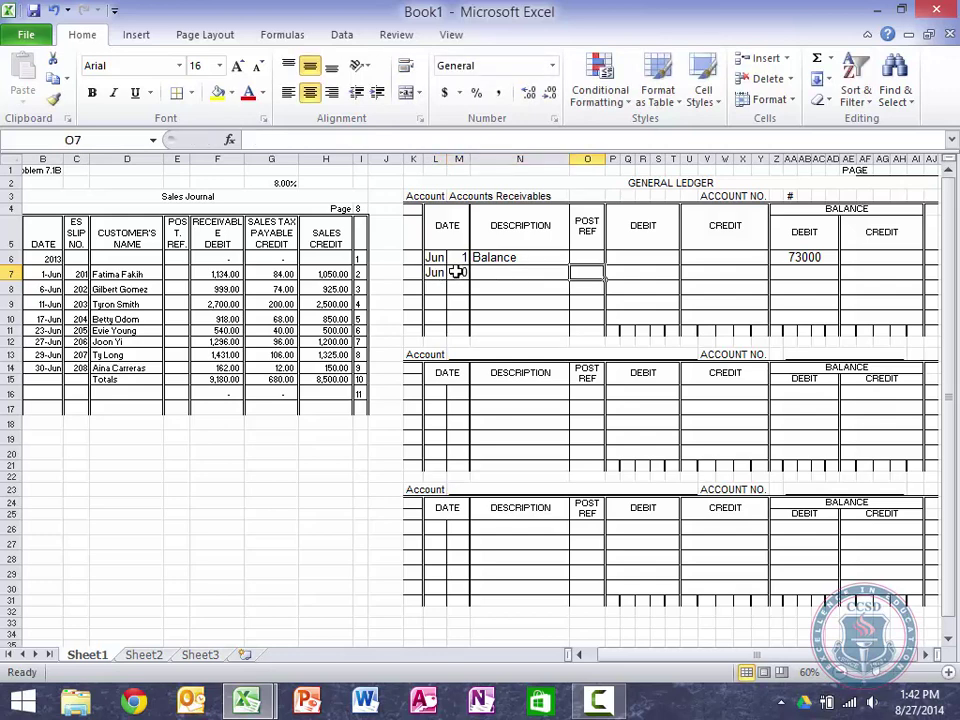
type("S8")
key("Tab")
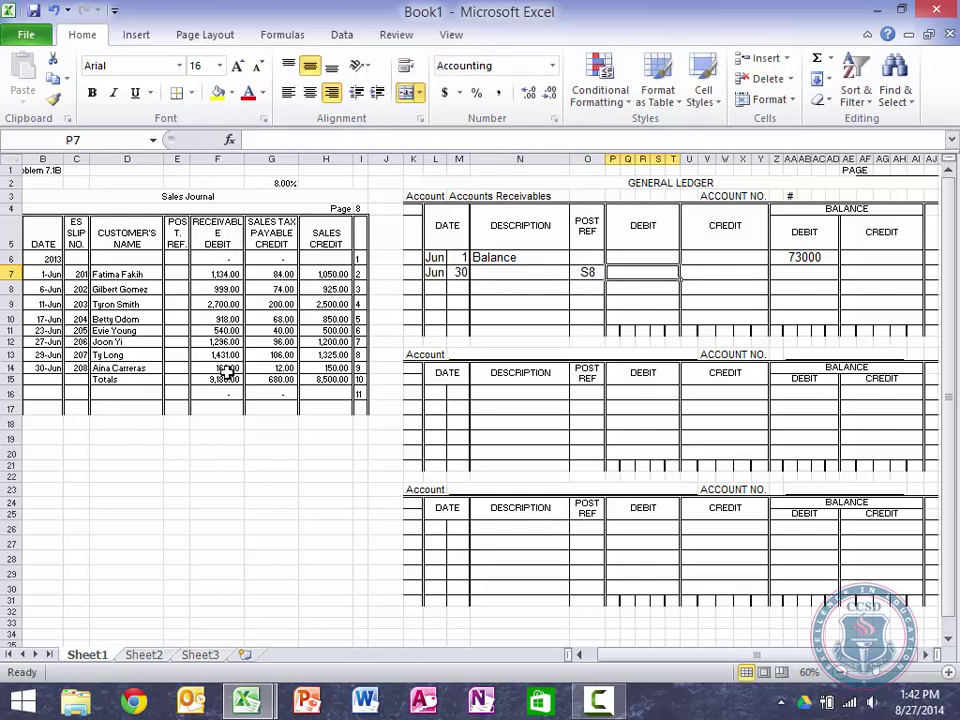
type("=")
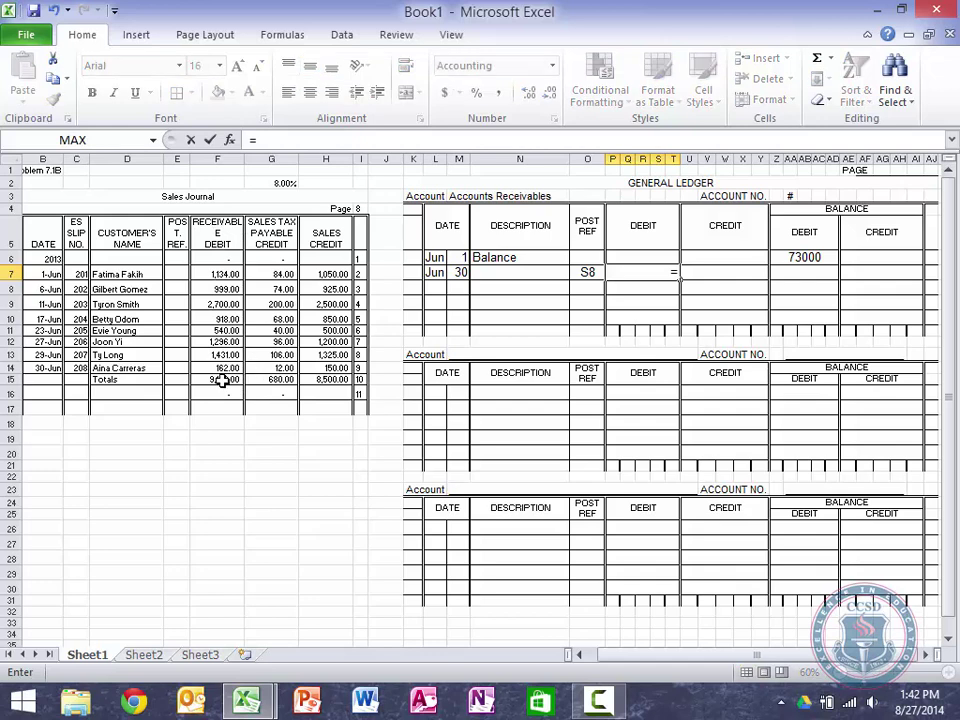
left_click(222, 381)
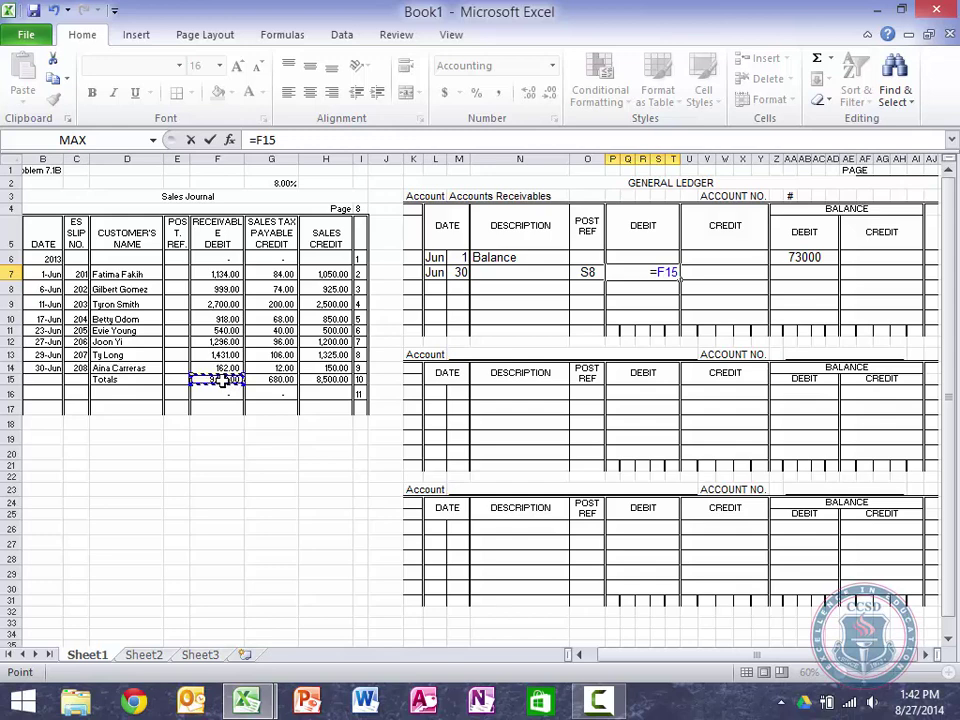
key("Tab")
key("Tab")
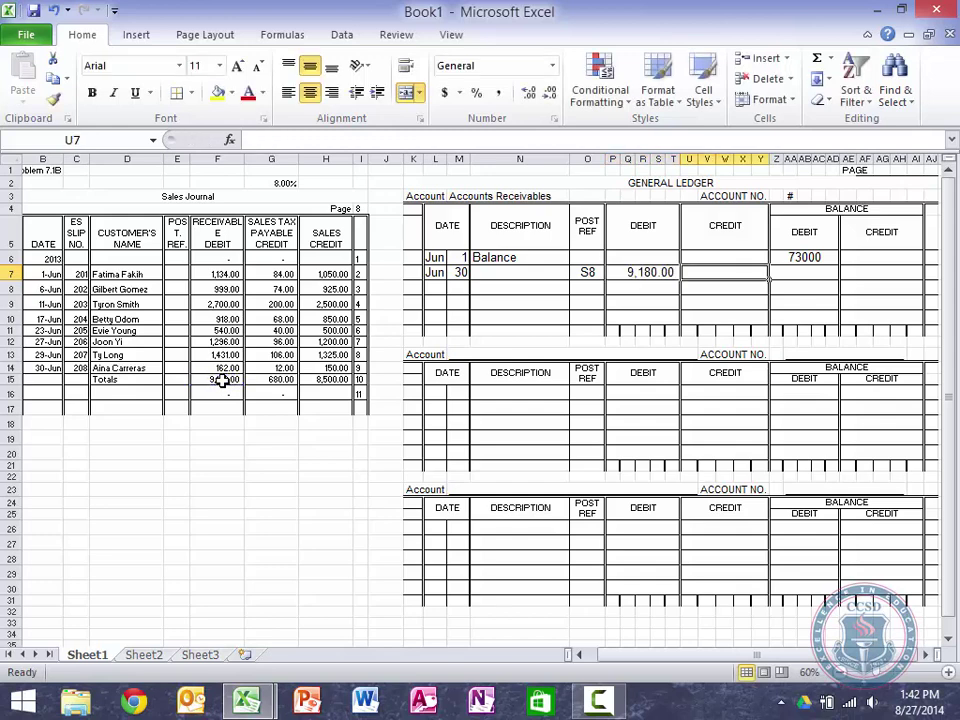
Step: Compute the running balance as opening balance plus debit minus credit, giving 82,180.00
type("=")
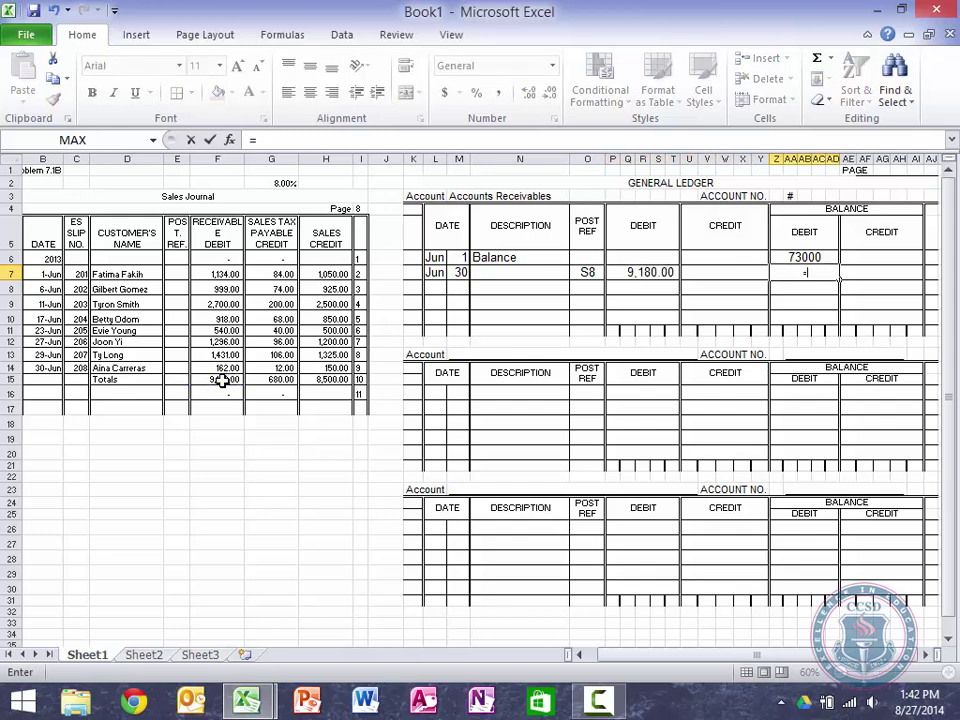
left_click(818, 256)
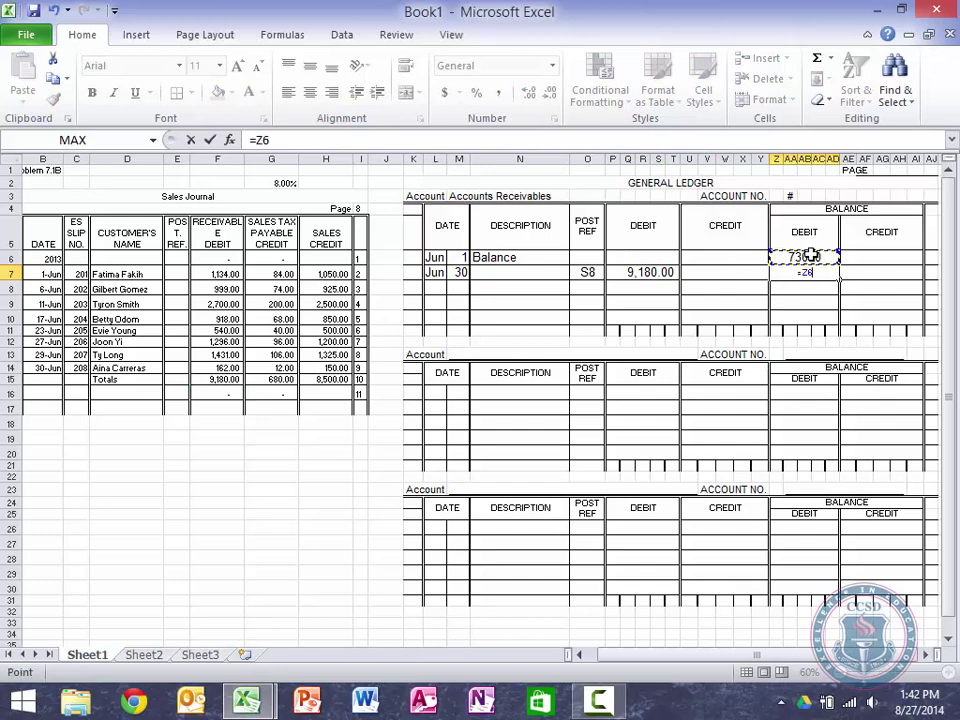
type("+")
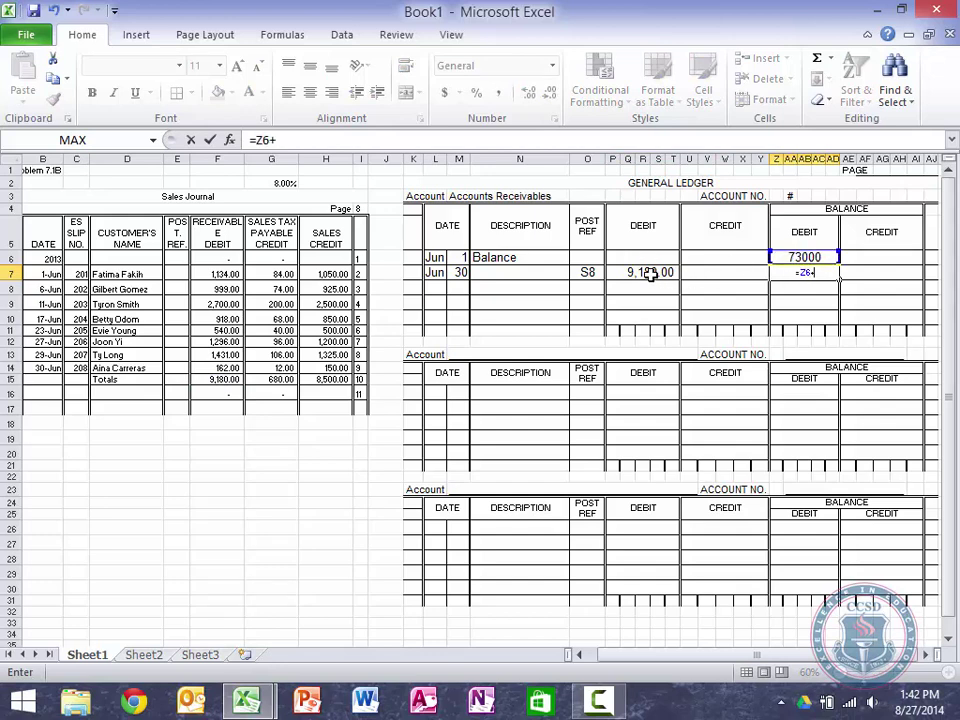
left_click(650, 273)
type("-")
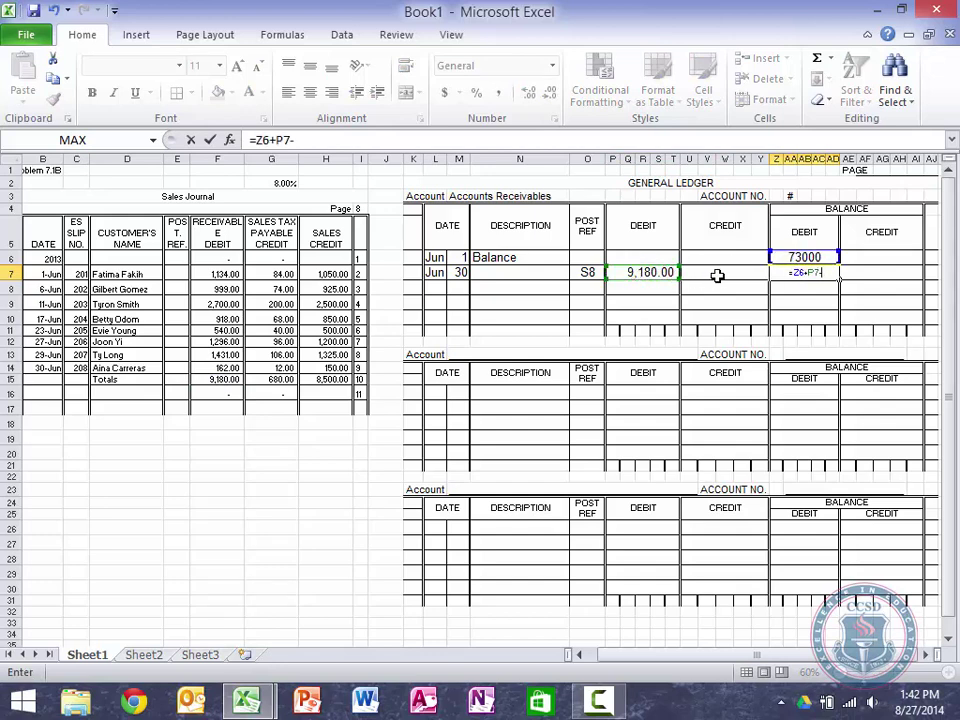
left_click(713, 277)
key("Return")
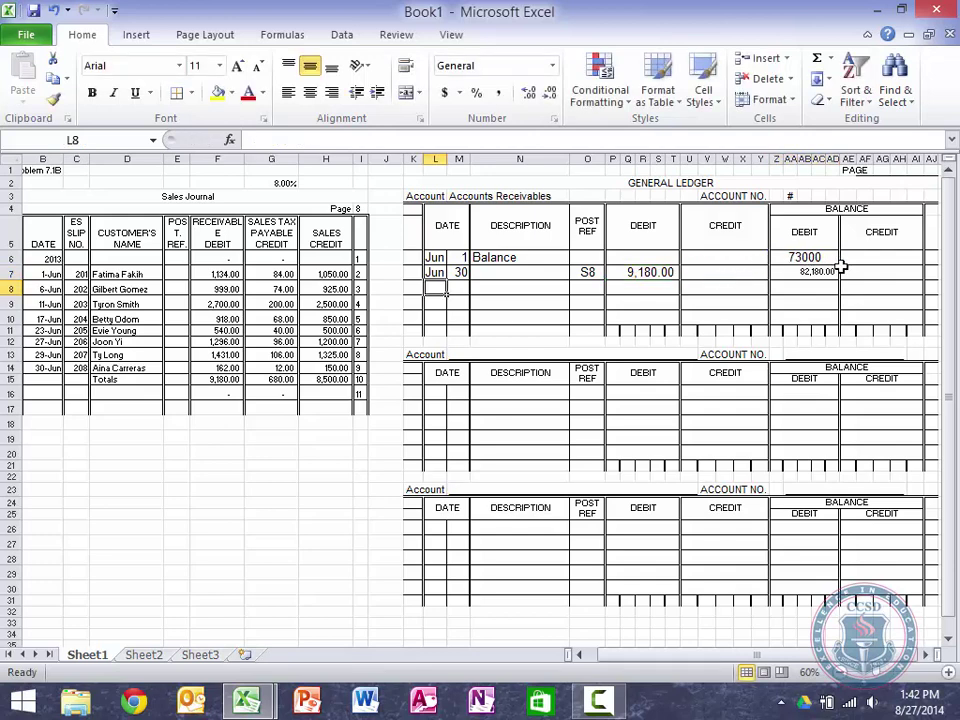
Step: Check the balance formula and the =F15 link behind the 9,180.00 debit
left_click(806, 273)
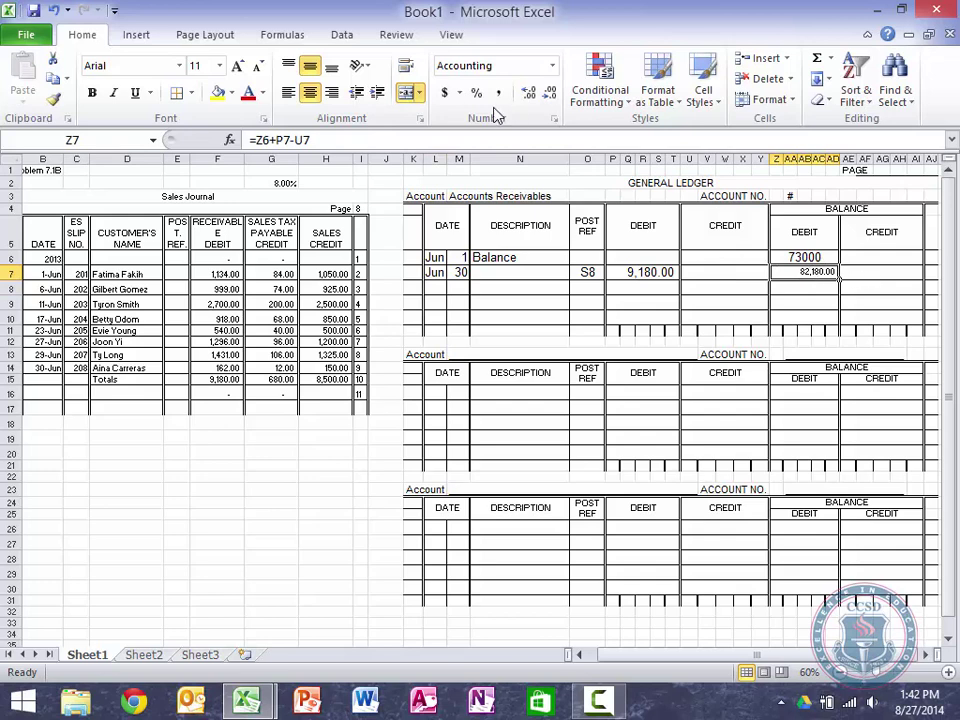
left_click(810, 258)
key("Left")
key("Left")
key("Down")
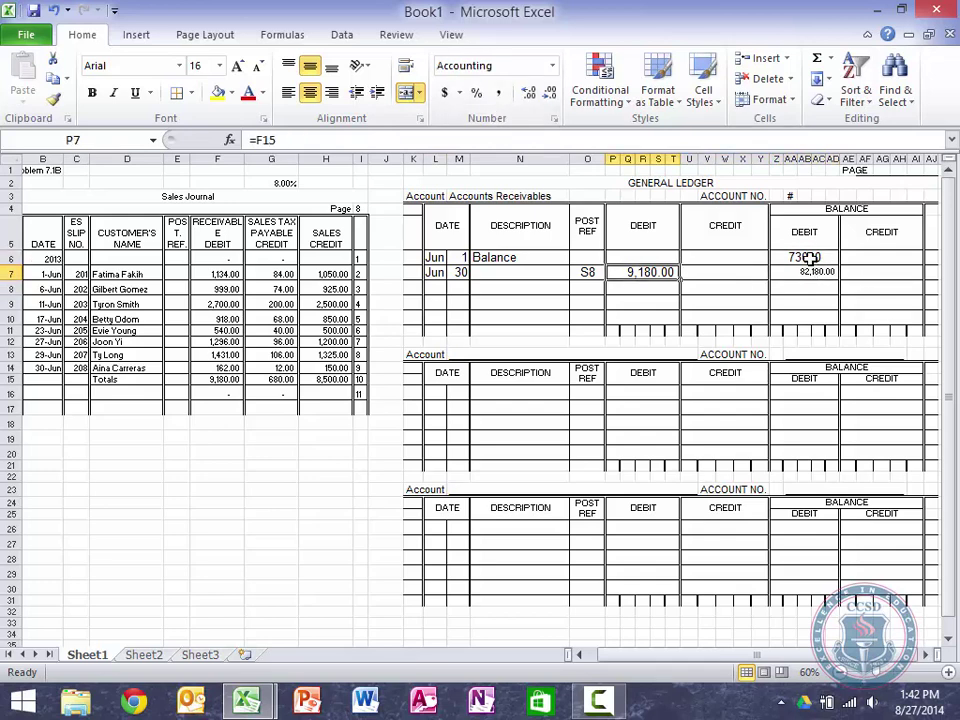
key("F2")
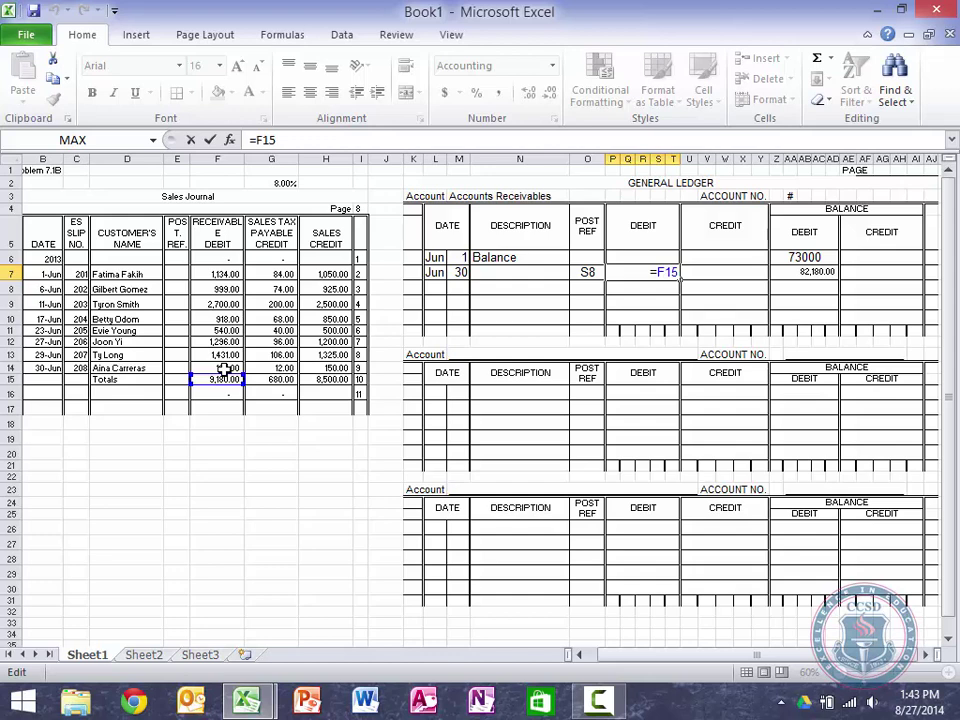
key("Return")
key("Up")
key("Right")
key("Right")
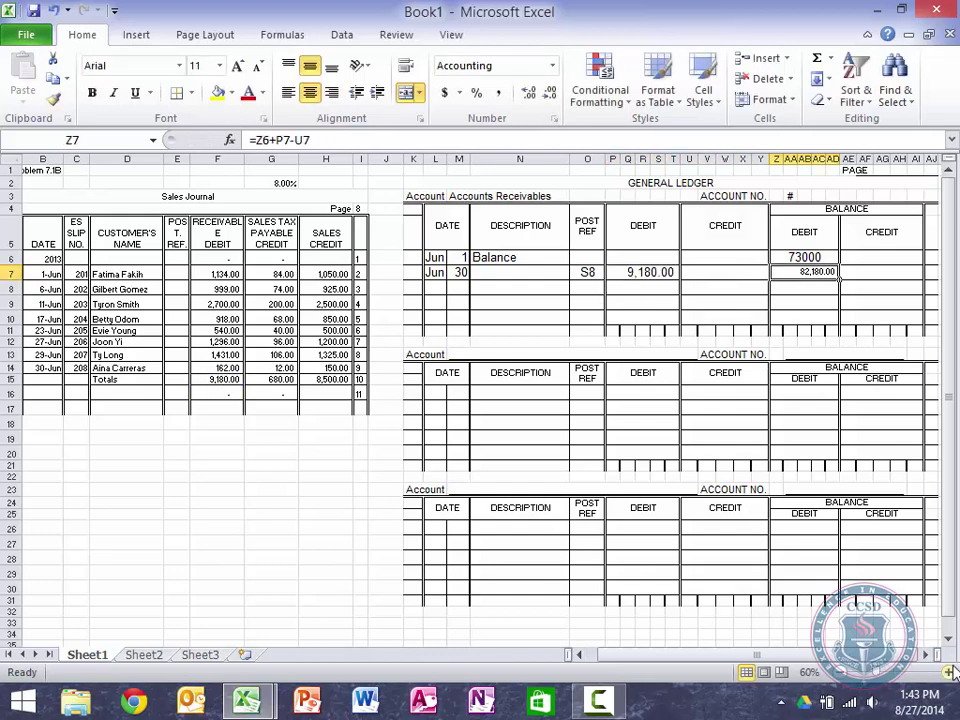
left_click(949, 672)
left_click(949, 672)
left_click(949, 672)
Step: Format balances Z6:Z10 in Comma Style at font size 16, showing 73,000.00 and 82,180.00
left_click(949, 672)
left_click(949, 672)
left_click(949, 672)
left_click(949, 672)
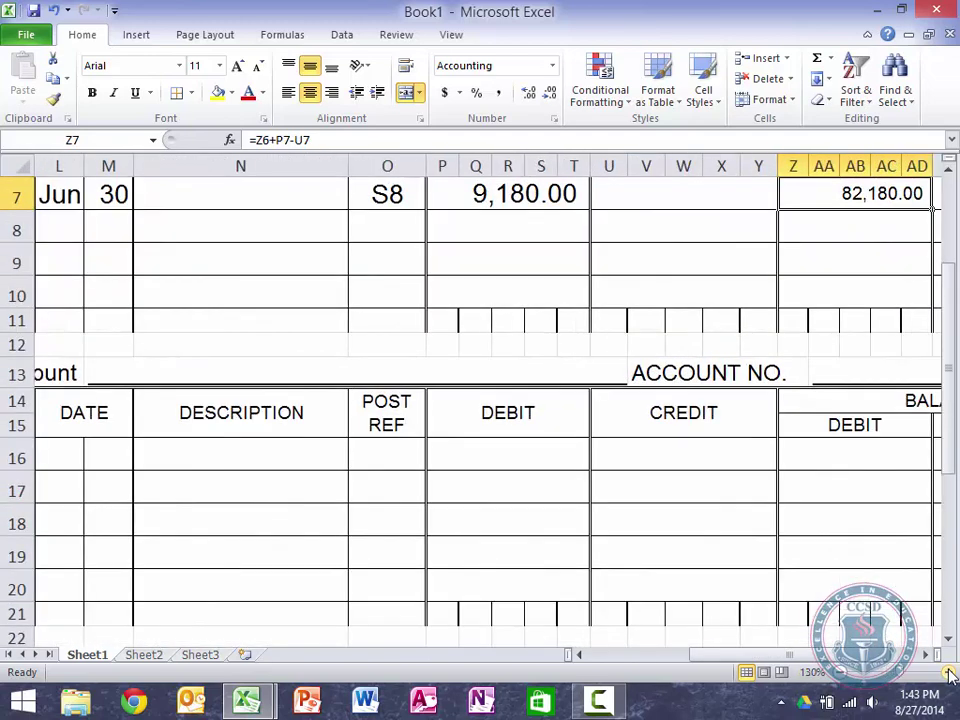
left_click(949, 672)
left_click(949, 672)
scroll(571, 456, "up", 2)
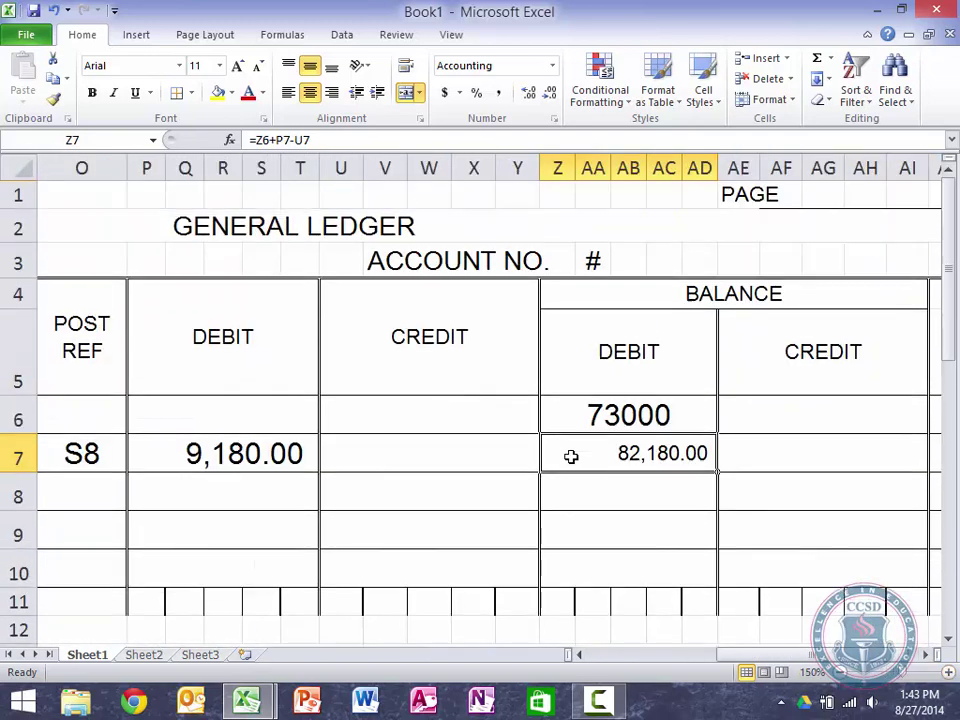
left_click(639, 409)
left_click_drag(639, 405, 630, 570)
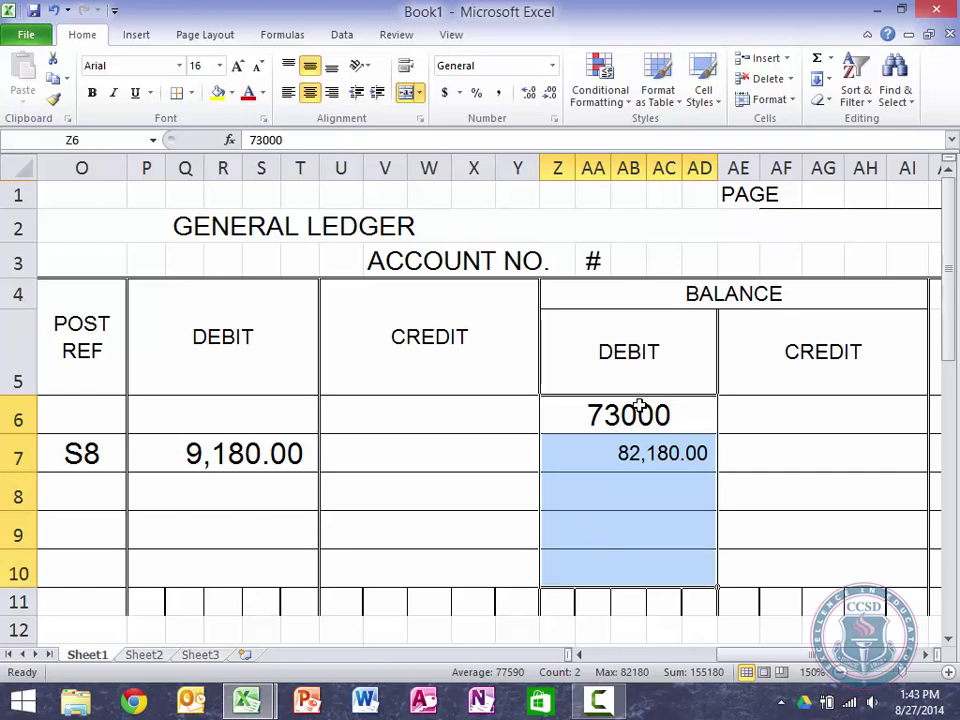
left_click(497, 93)
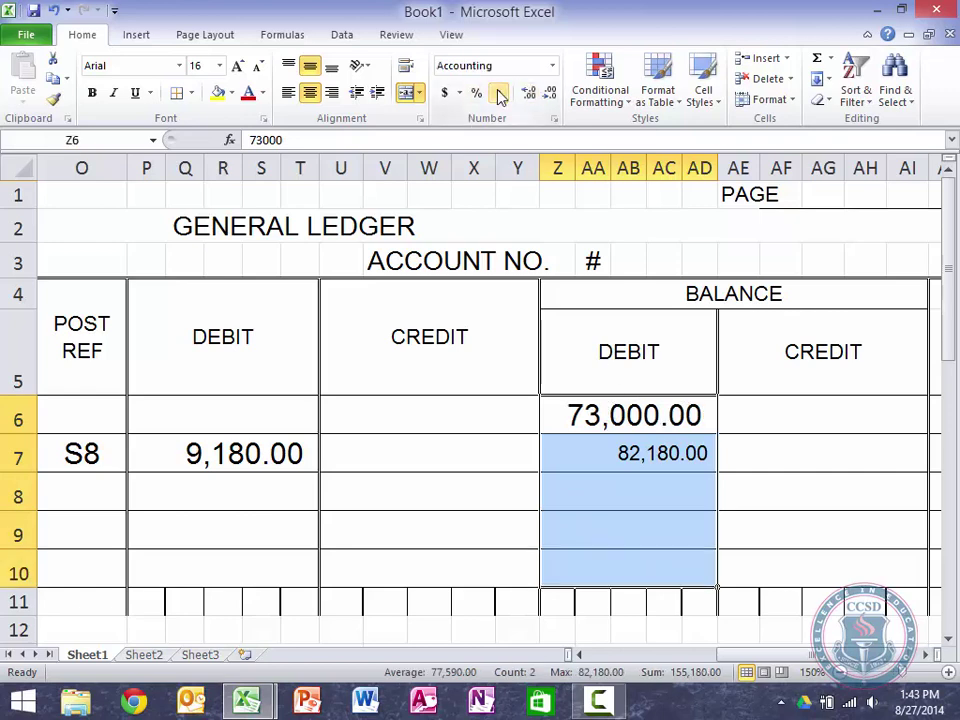
left_click(259, 68)
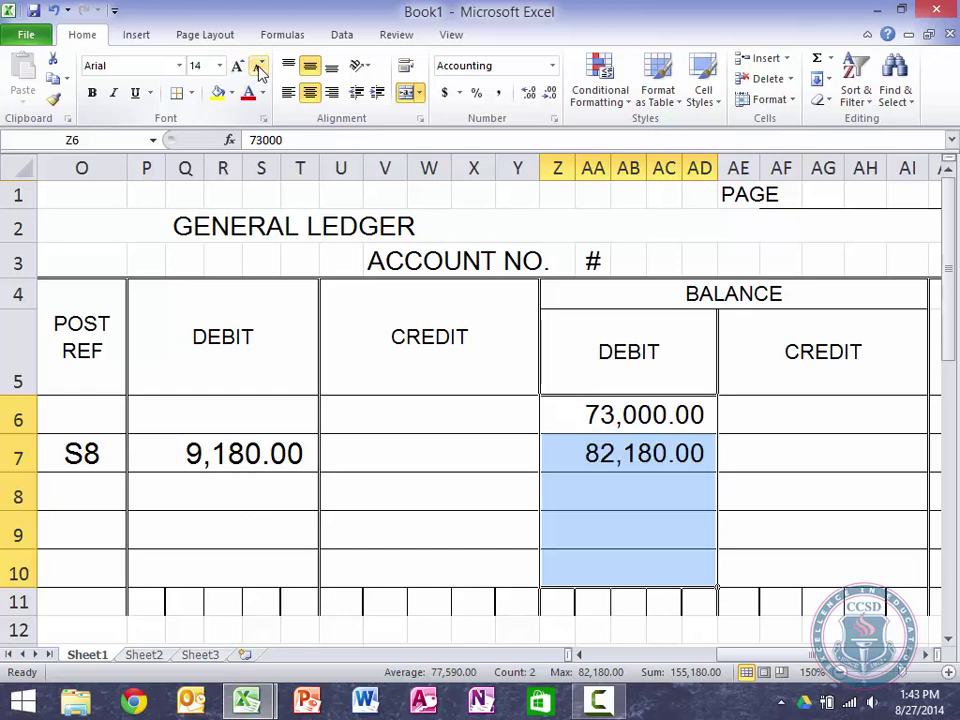
left_click(238, 66)
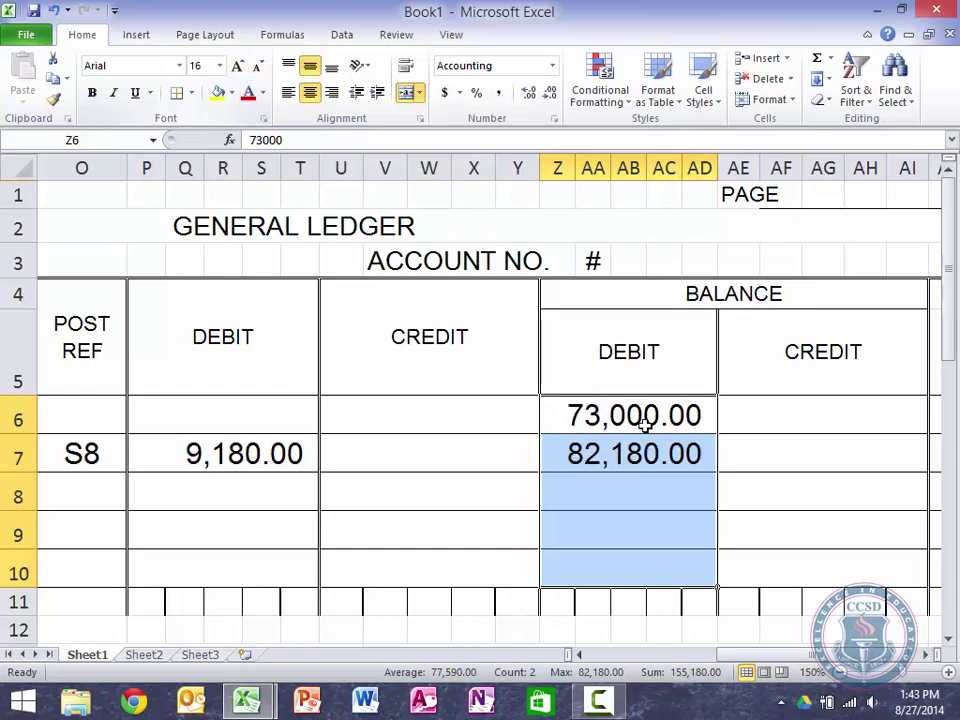
left_click(645, 425)
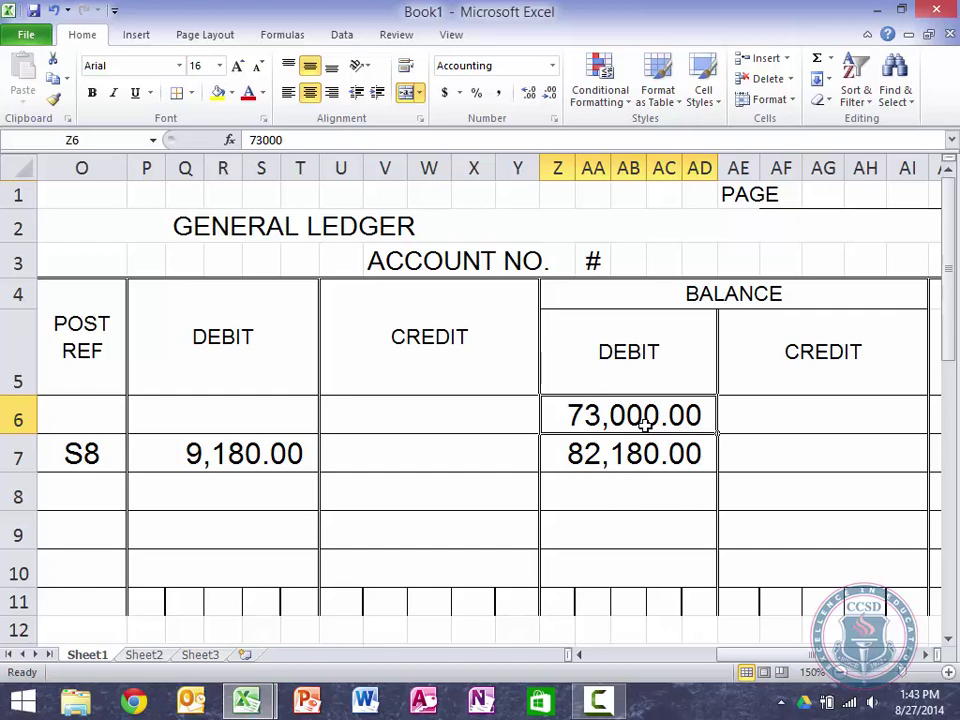
left_click(632, 453)
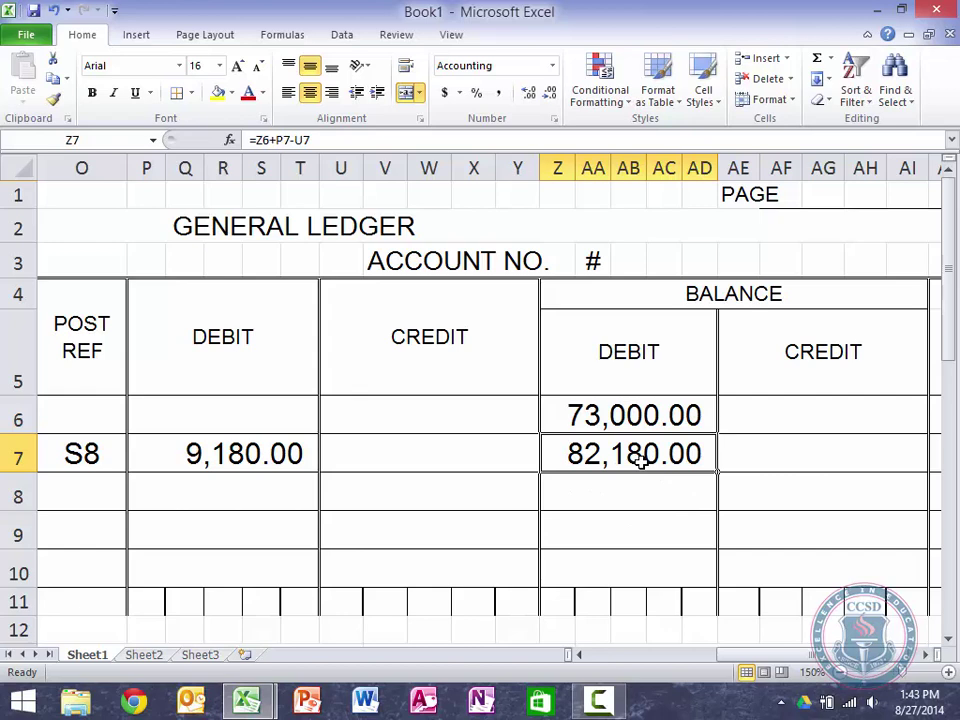
Step: Enter account number 111 in the Accounts Receivable ledger's ACCOUNT NO. field
key("Right")
key("Right")
key("Left")
key("Up")
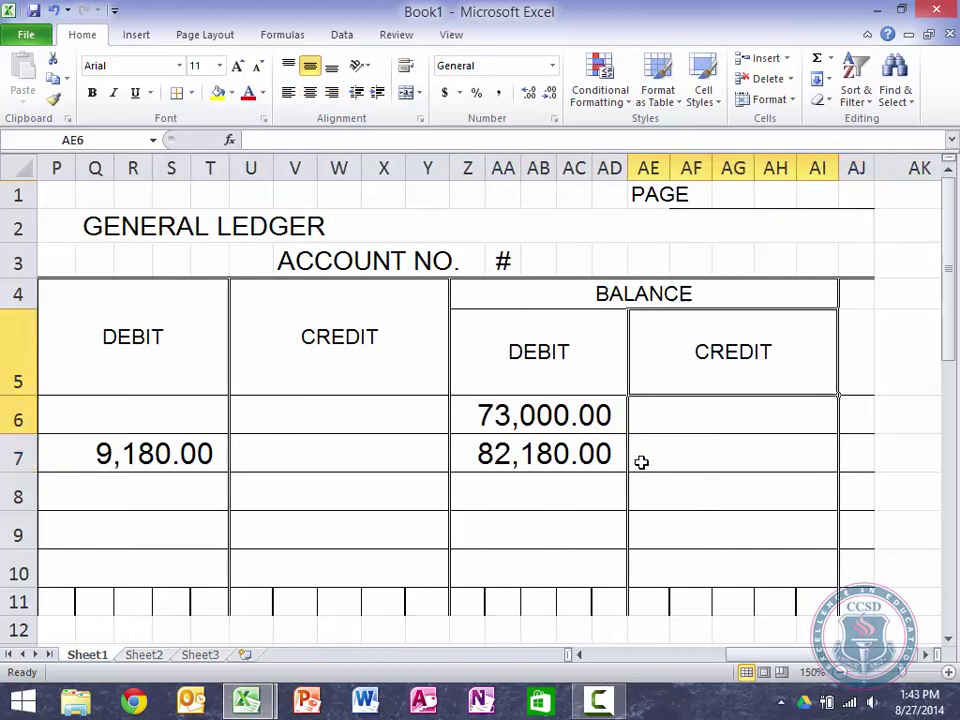
key("Up")
key("Up")
key("Up")
key("Left")
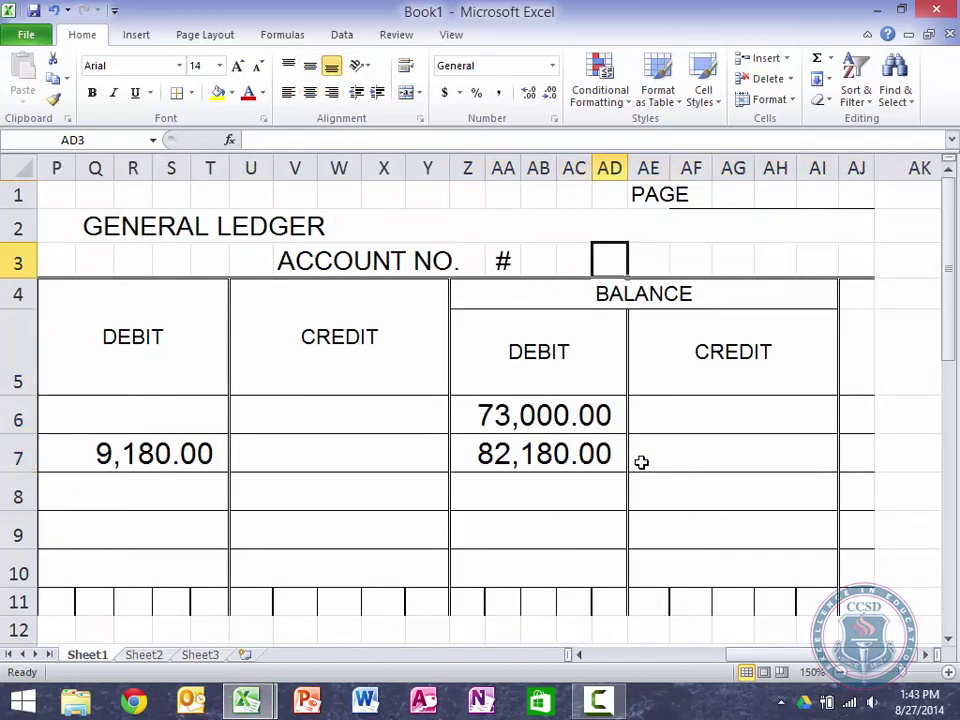
type("111")
key("Return")
Step: Merge and centre 111 across the three account-number cells
key("Up")
key("Up")
key("ctrl+Left")
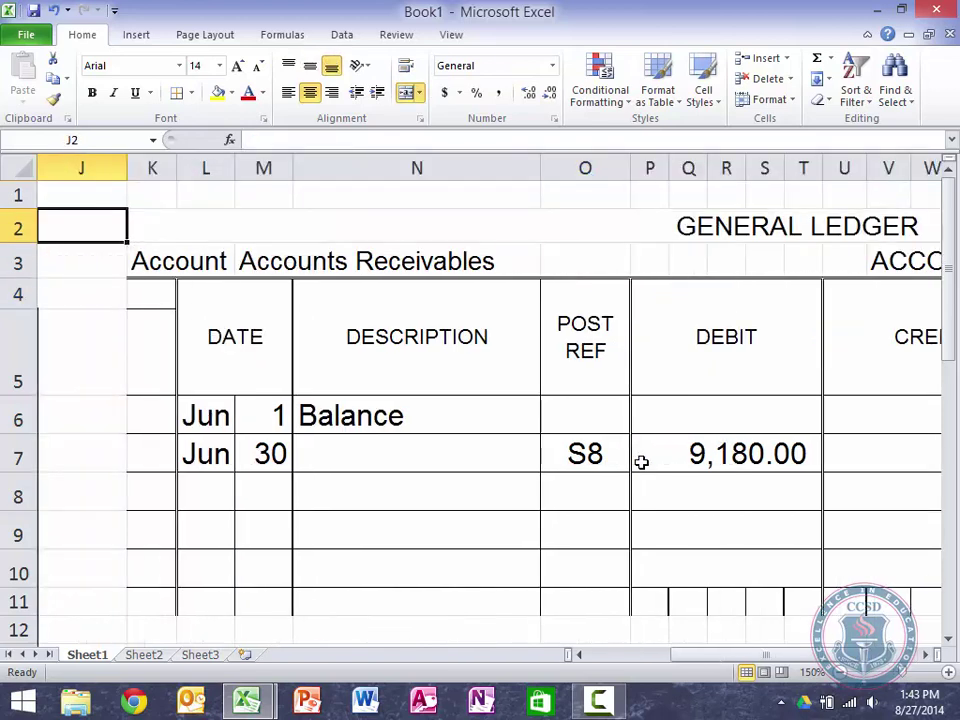
key("Left")
key("Right")
key("ctrl+Right")
key("Right")
key("Right")
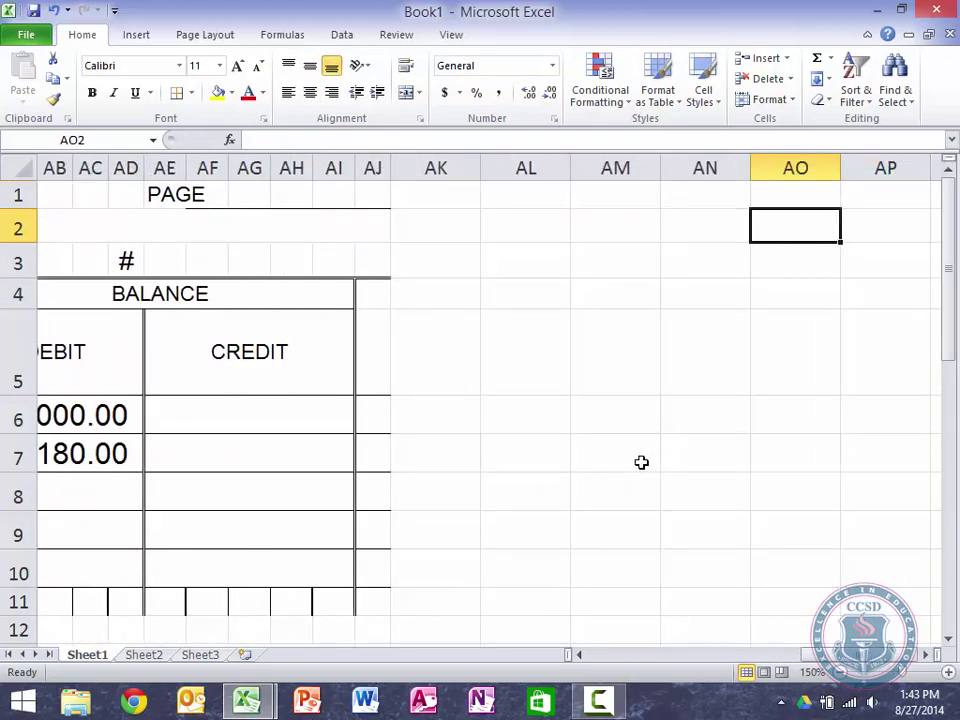
key("Left")
key("Left")
key("Left")
key("Left")
key("ctrl+Left")
key("Right")
key("Right")
key("Down")
key("Left")
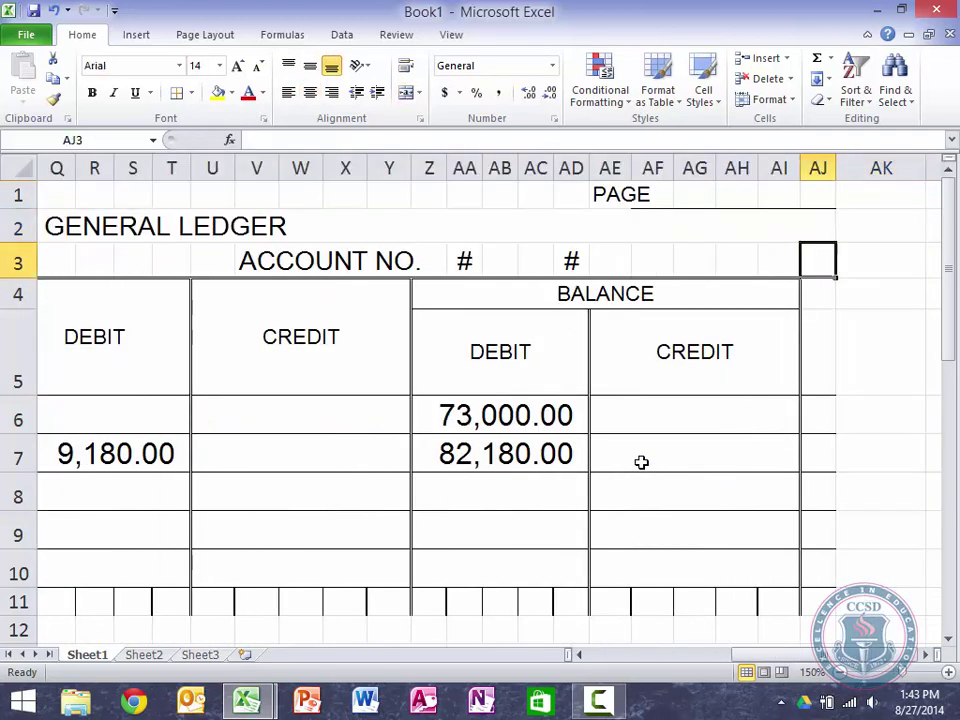
key("Left")
key("Left")
key("Left")
key("Left")
key("Left")
key("Left")
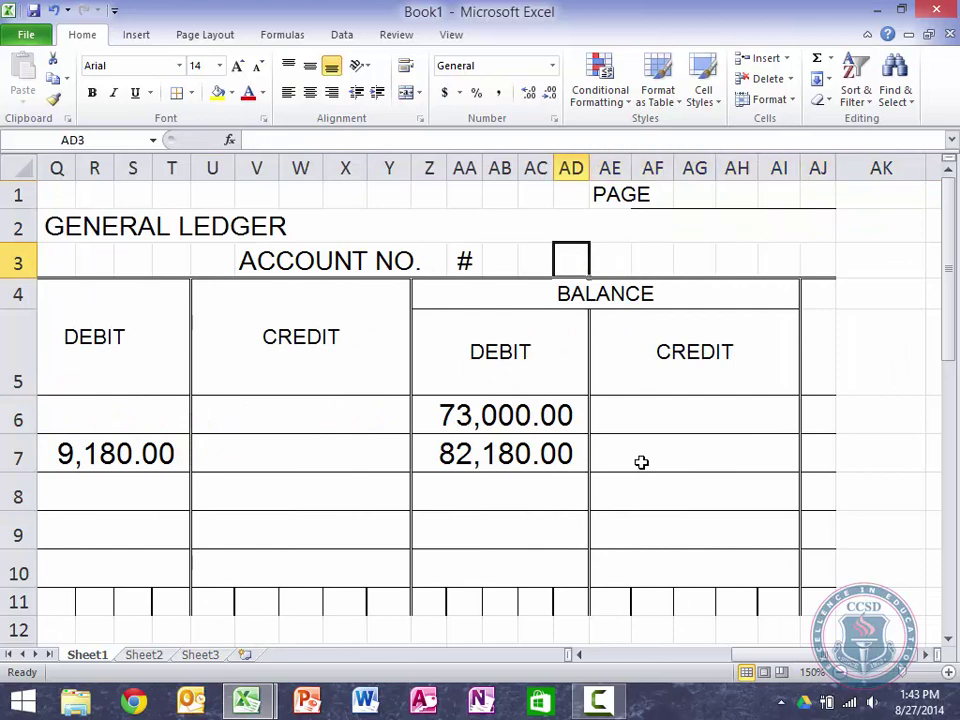
key("Left")
key("Left")
key("Left")
key("shift+Right")
key("shift+Right")
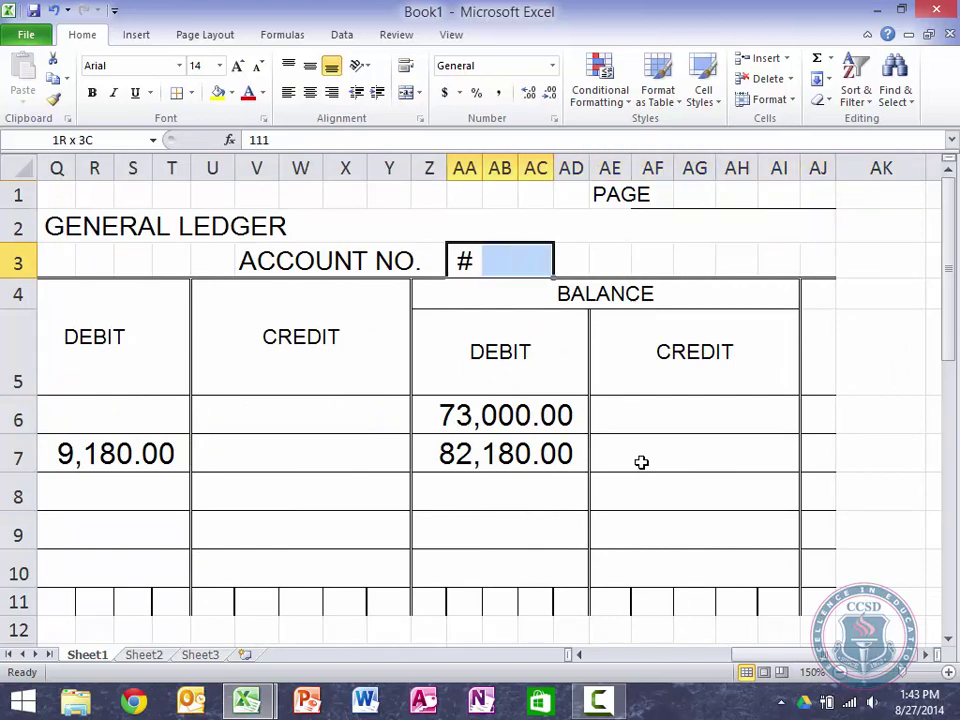
left_click(406, 94)
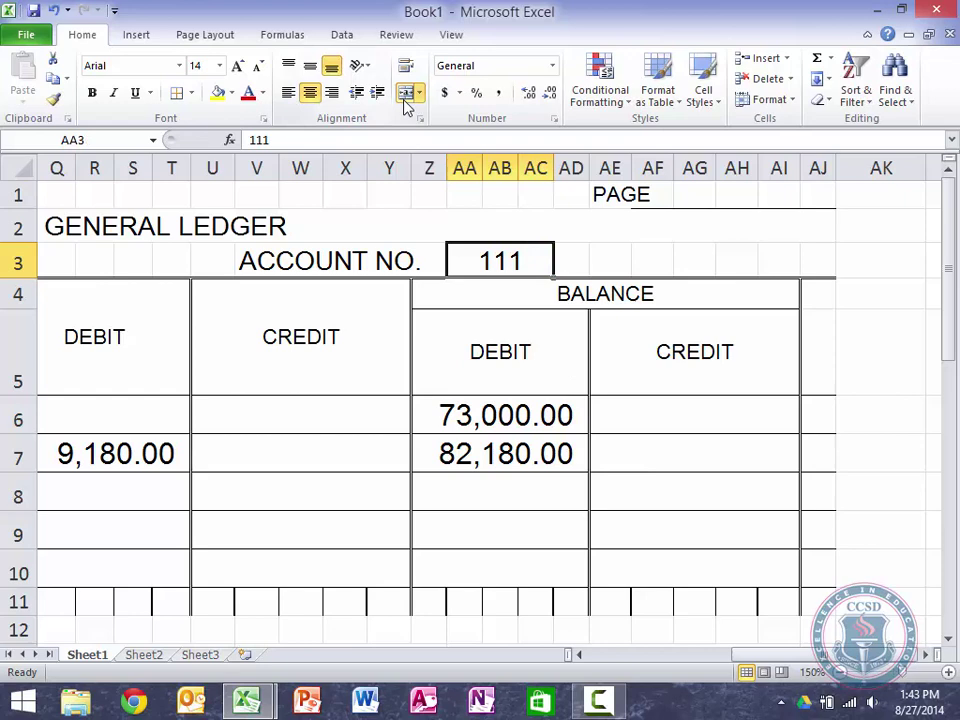
left_click(473, 503)
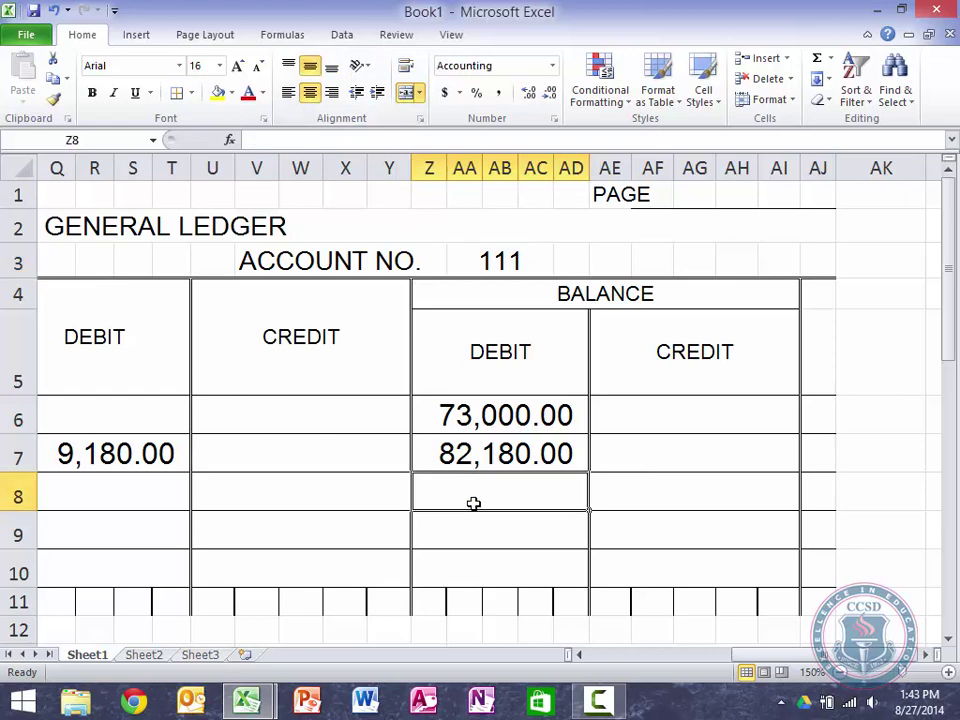
left_click(840, 673)
left_click(840, 673)
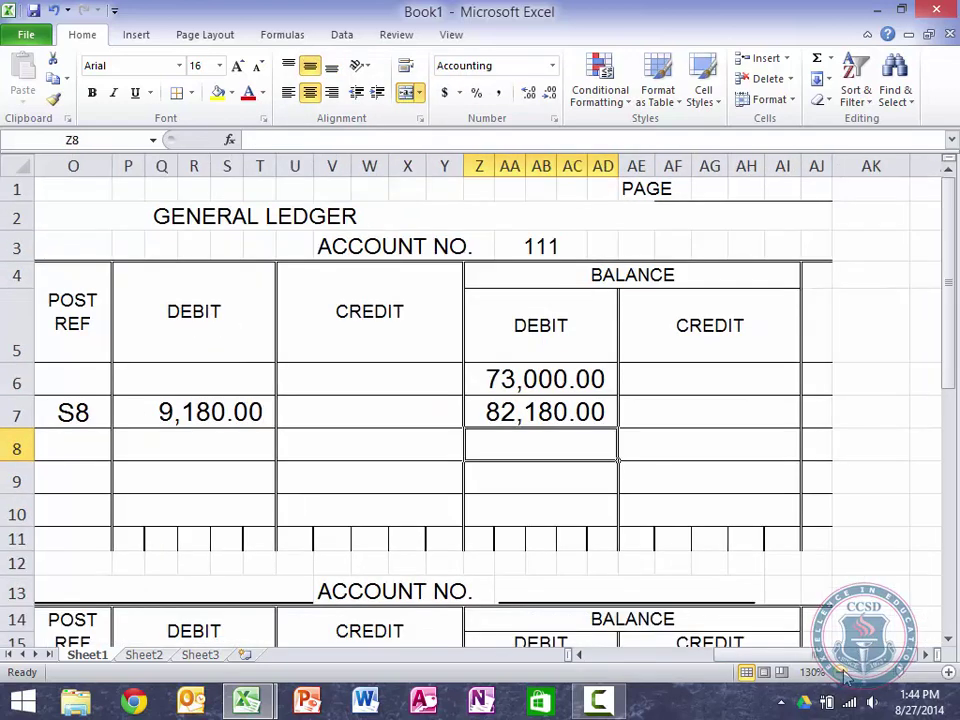
left_click(840, 673)
key("Left")
key("Left")
key("Left")
key("Left")
key("Left")
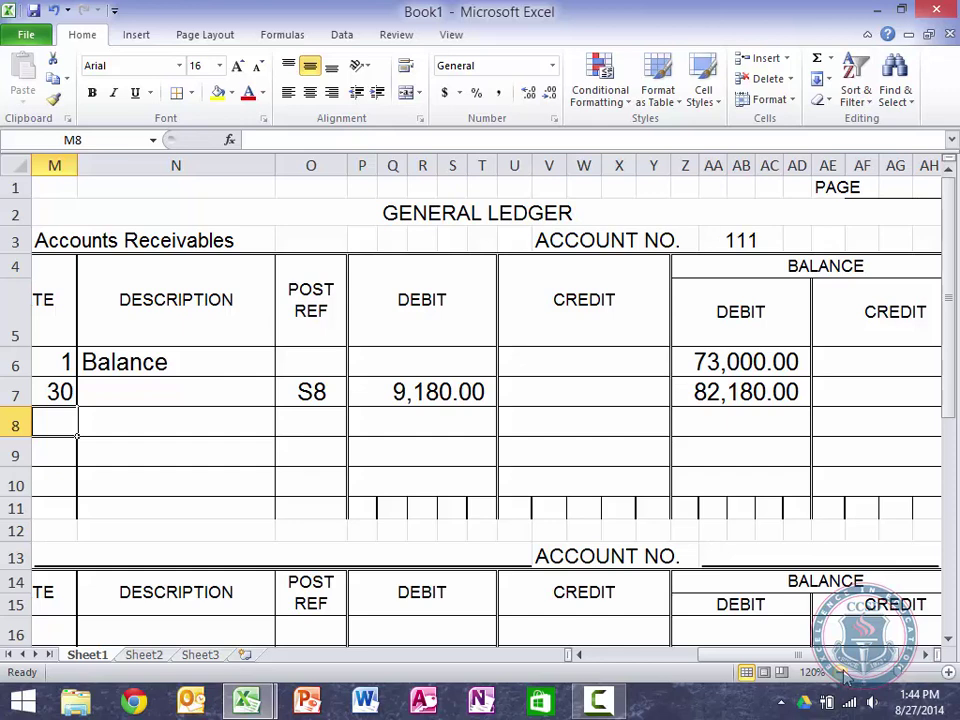
key("Left")
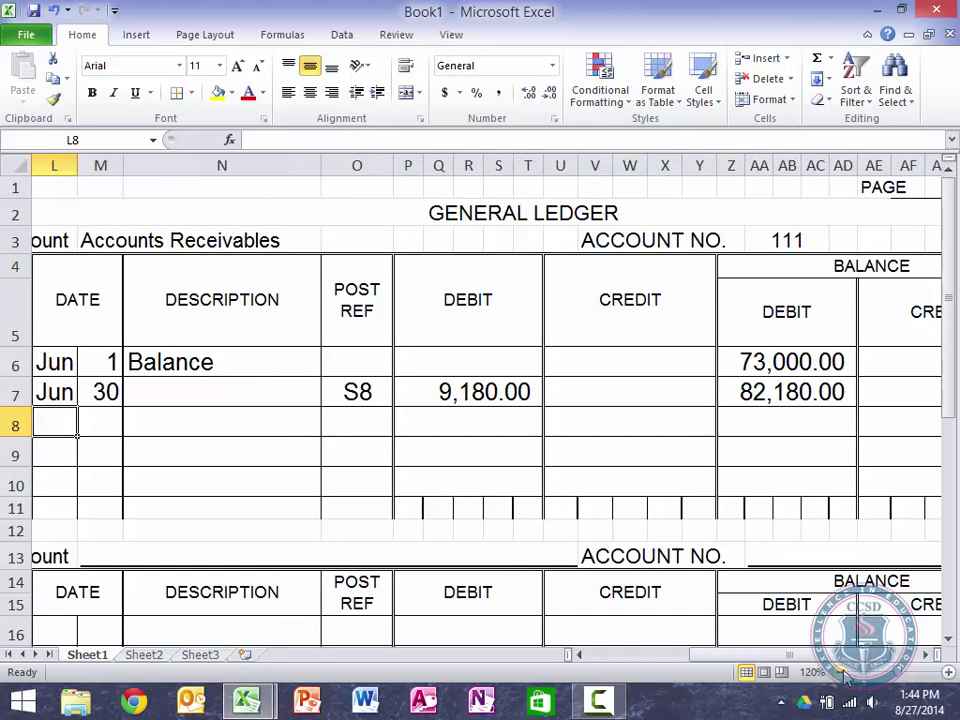
key("Left")
key("Left")
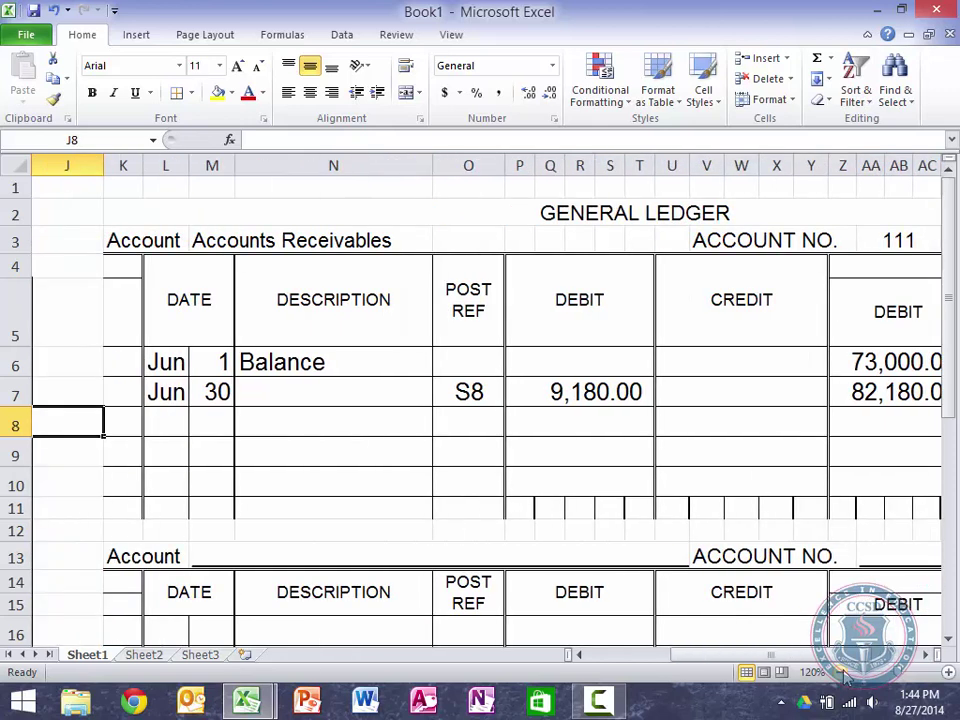
key("Right")
key("Right")
key("Right")
key("Right")
key("Right")
key("Right")
key("Right")
key("Right")
key("Right")
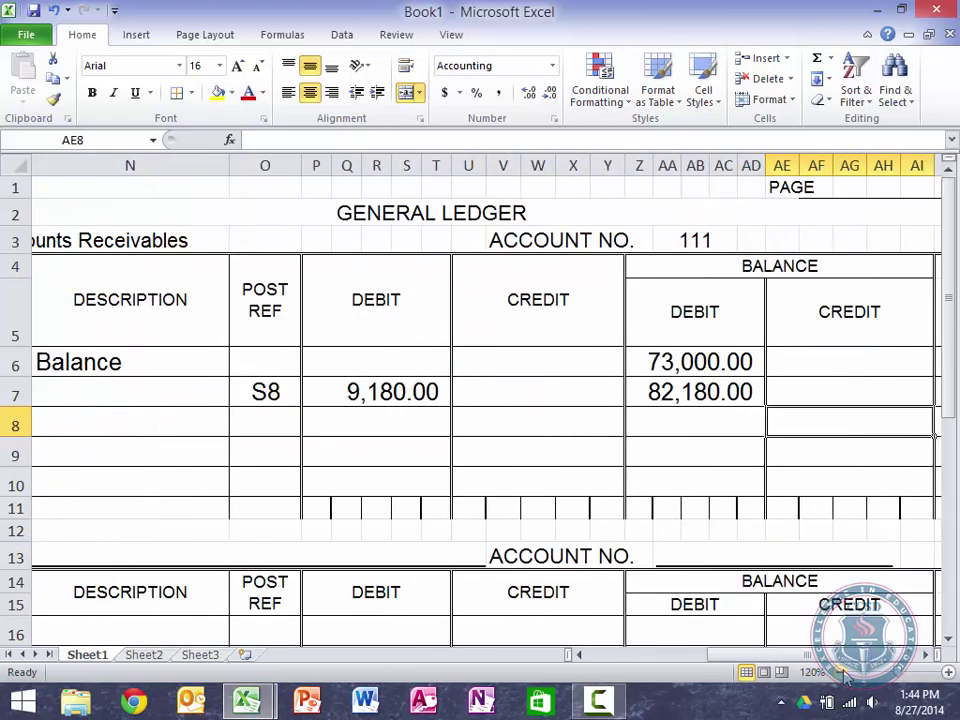
key("Left")
key("Left")
key("Left")
key("Left")
key("Left")
key("Left")
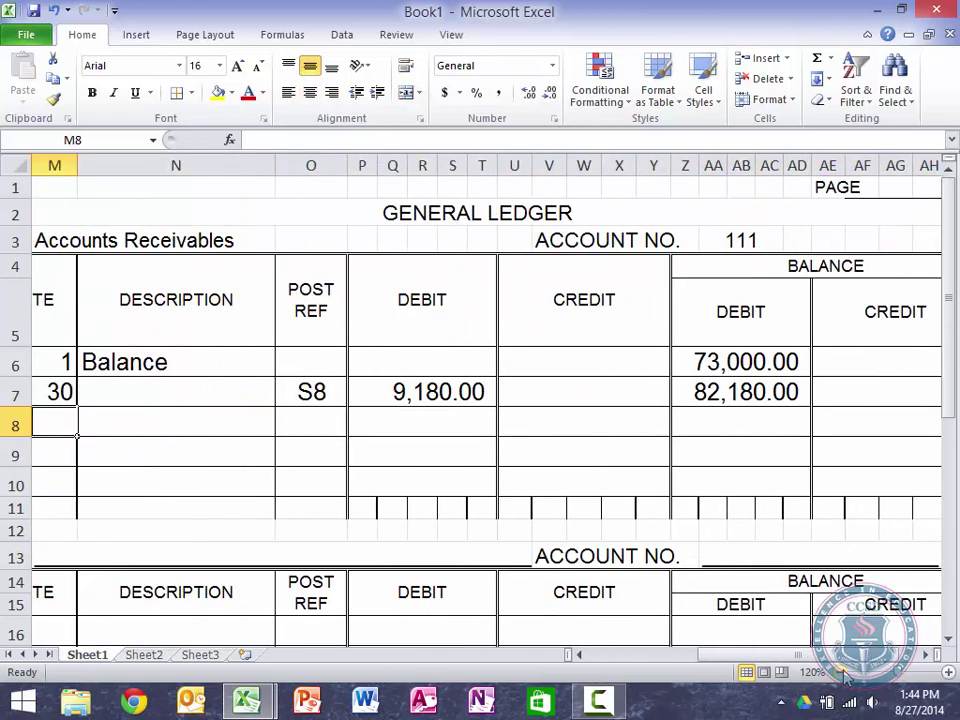
key("Left")
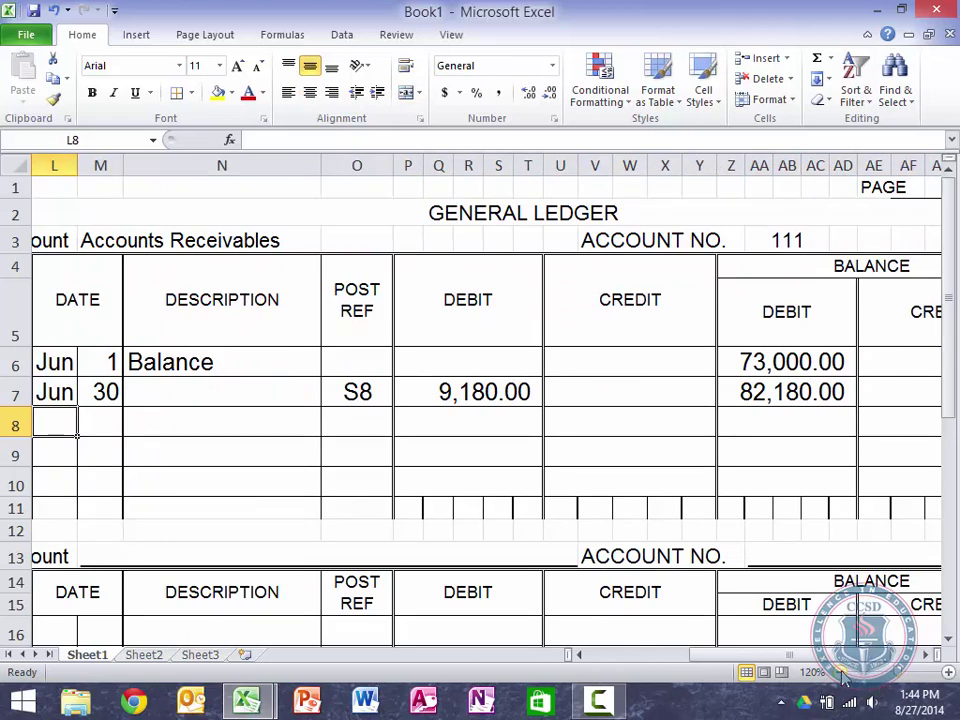
left_click(845, 676)
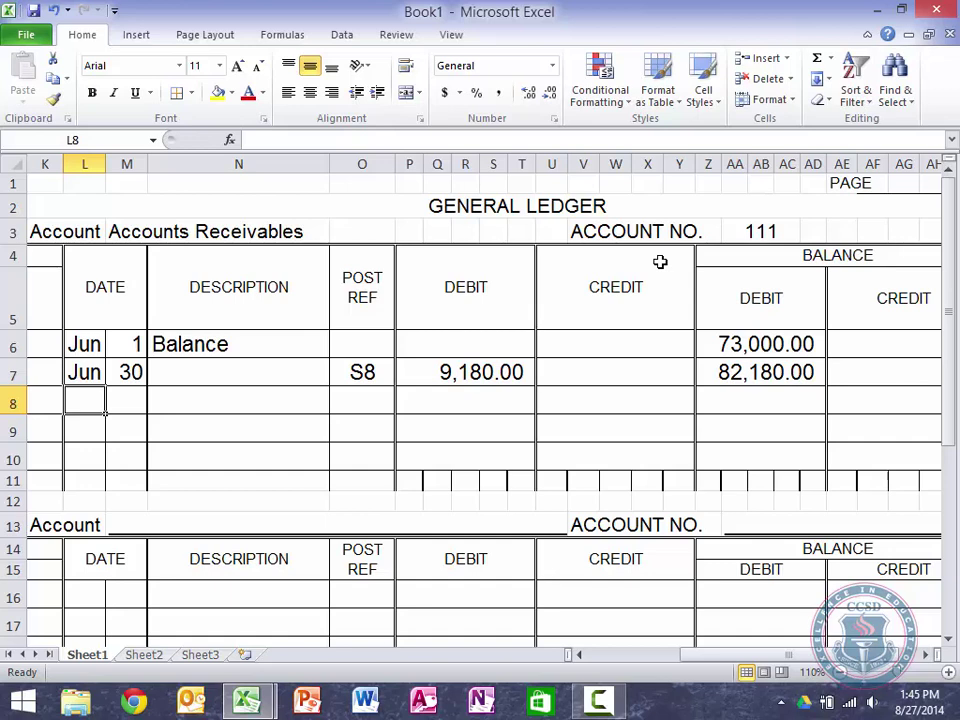
Step: Title the second ledger account 'Sales Tax Payable'
key("Down")
key("Down")
key("Down")
key("Down")
key("Down")
key("Right")
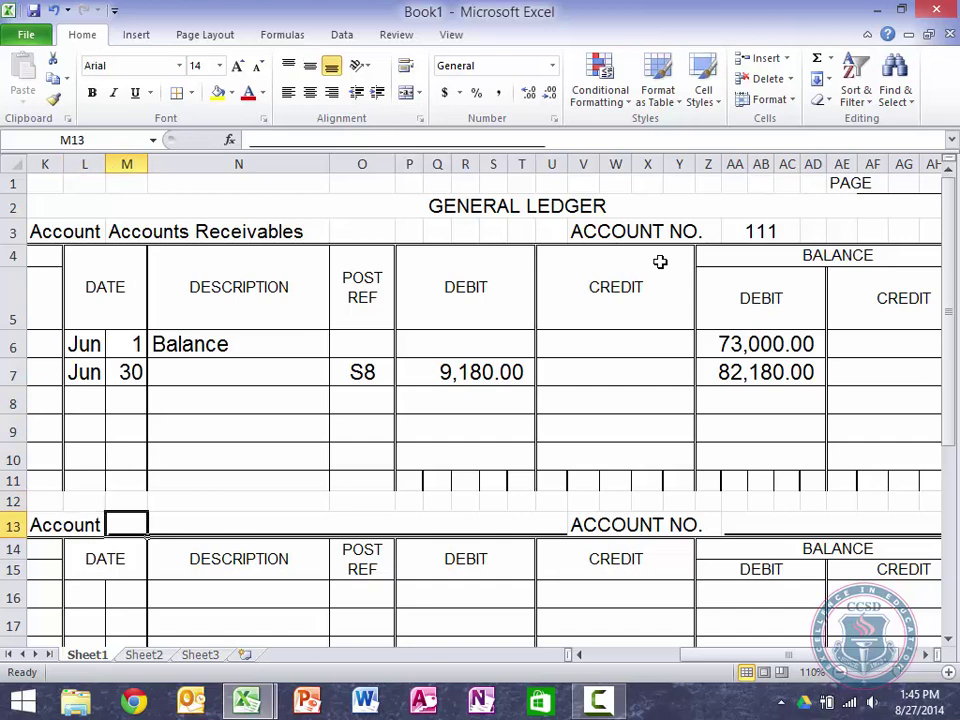
type("Sale")
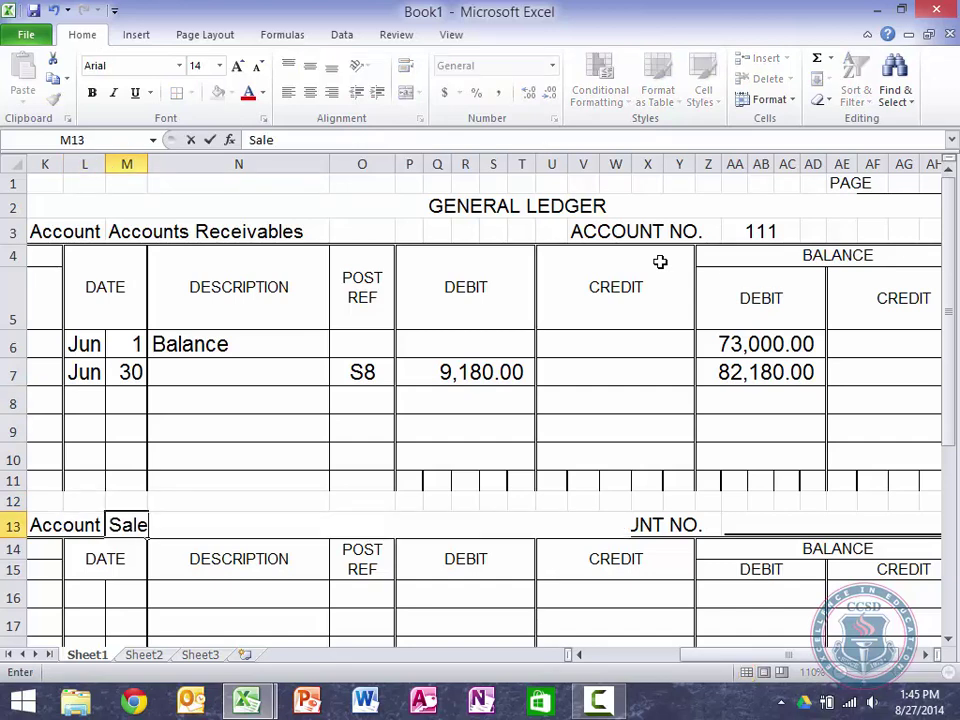
type("s Tax Pays")
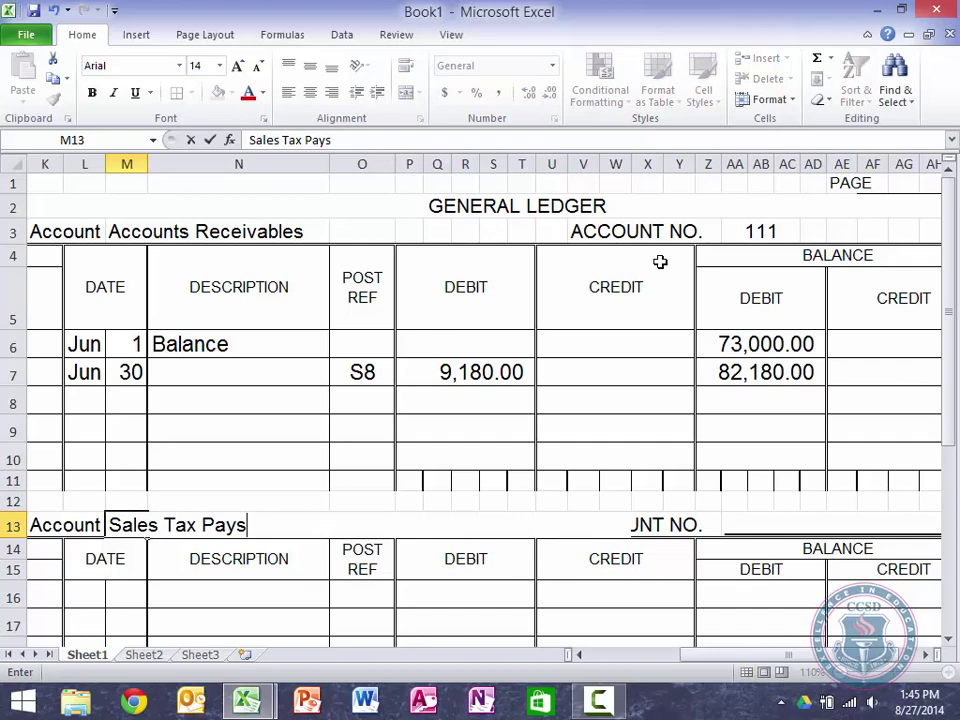
key("BackSpace")
type("able")
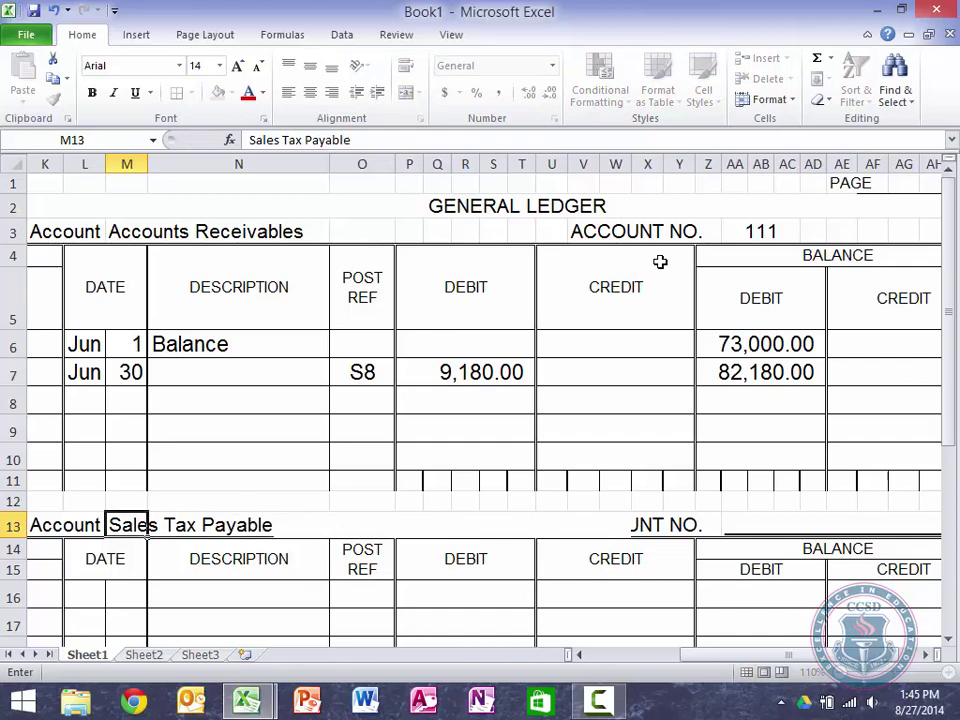
key("Tab")
key("Tab")
key("Tab")
key("Tab")
key("Tab")
key("Tab")
key("Tab")
key("Tab")
key("Tab")
key("Tab")
key("Tab")
key("Tab")
key("Tab")
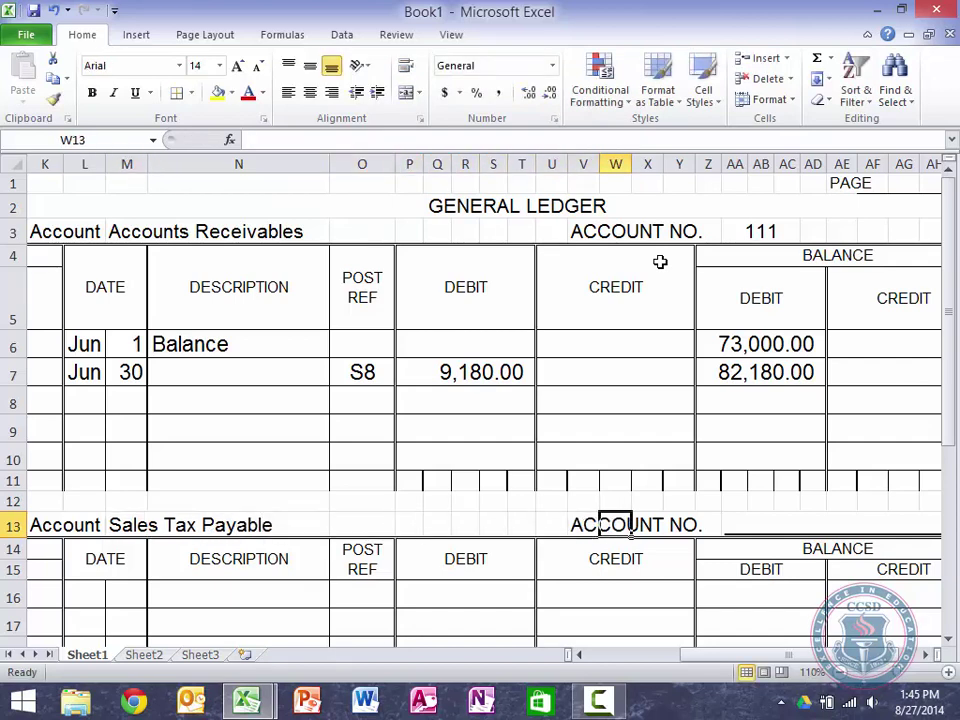
Step: Enter account number 231 and merge and centre it across the number box
type("231")
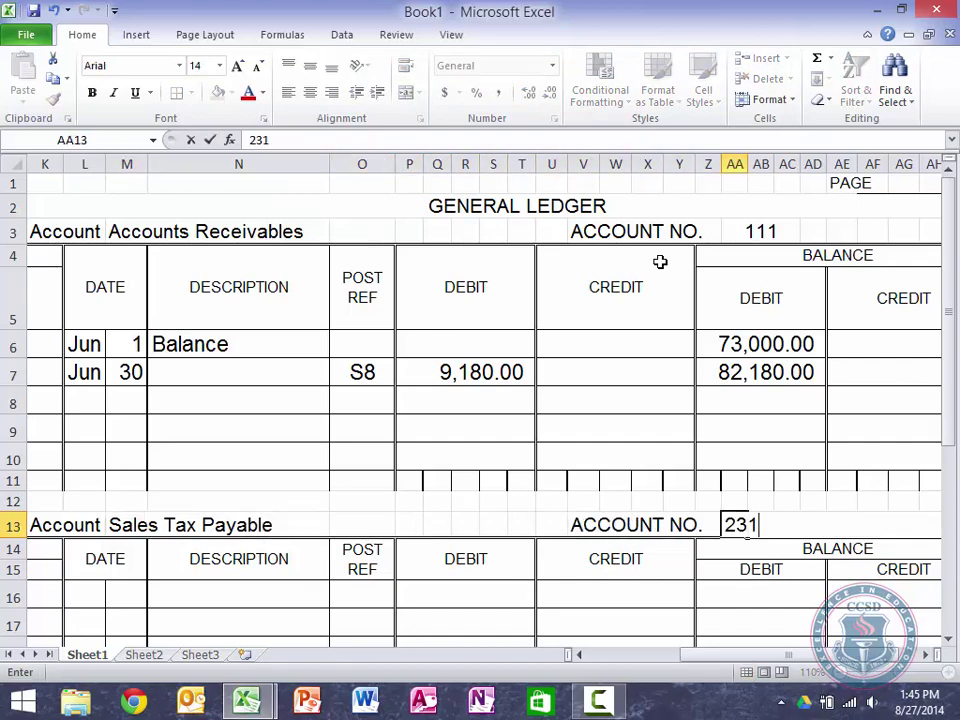
key("ctrl+Return")
key("shift+Right")
key("shift+Right")
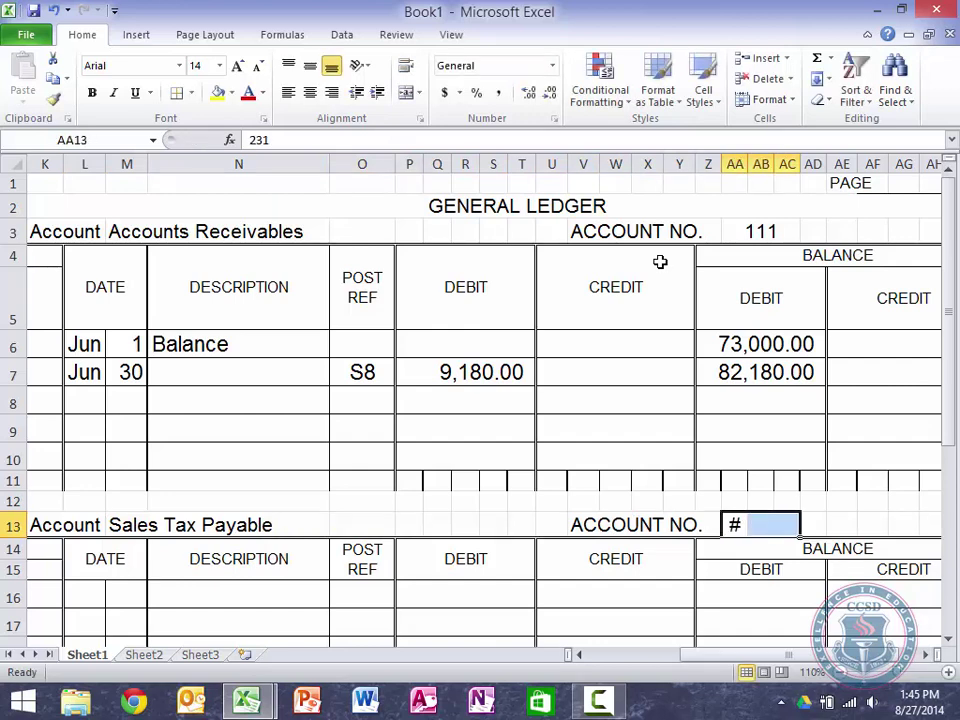
left_click(407, 94)
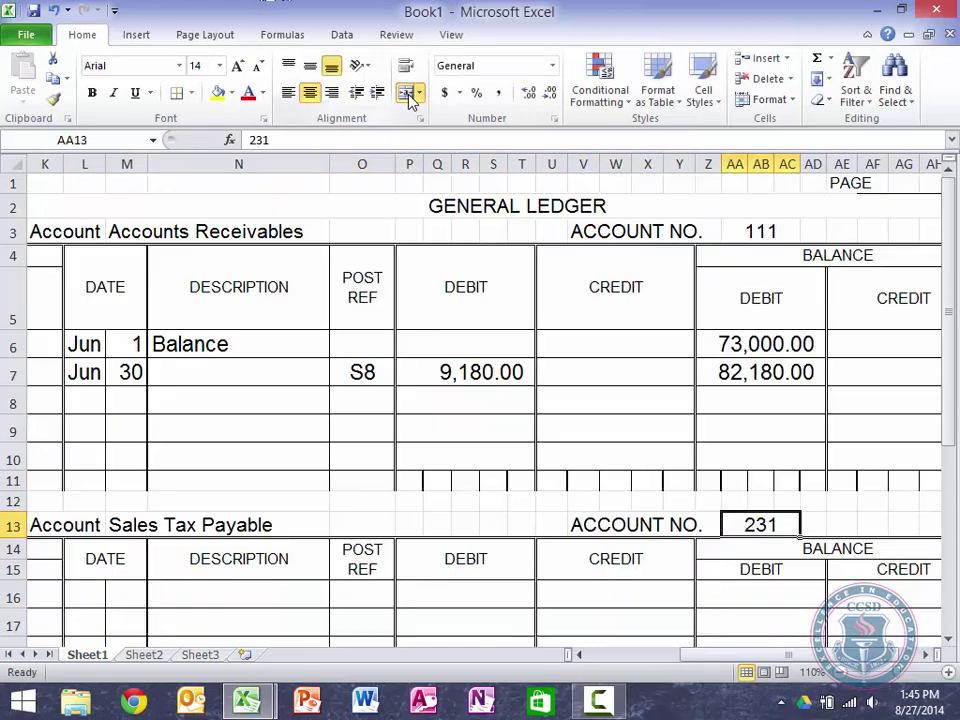
key("Return")
key("Left")
key("Left")
key("Left")
key("Left")
key("Left")
key("Left")
key("Down")
key("Down")
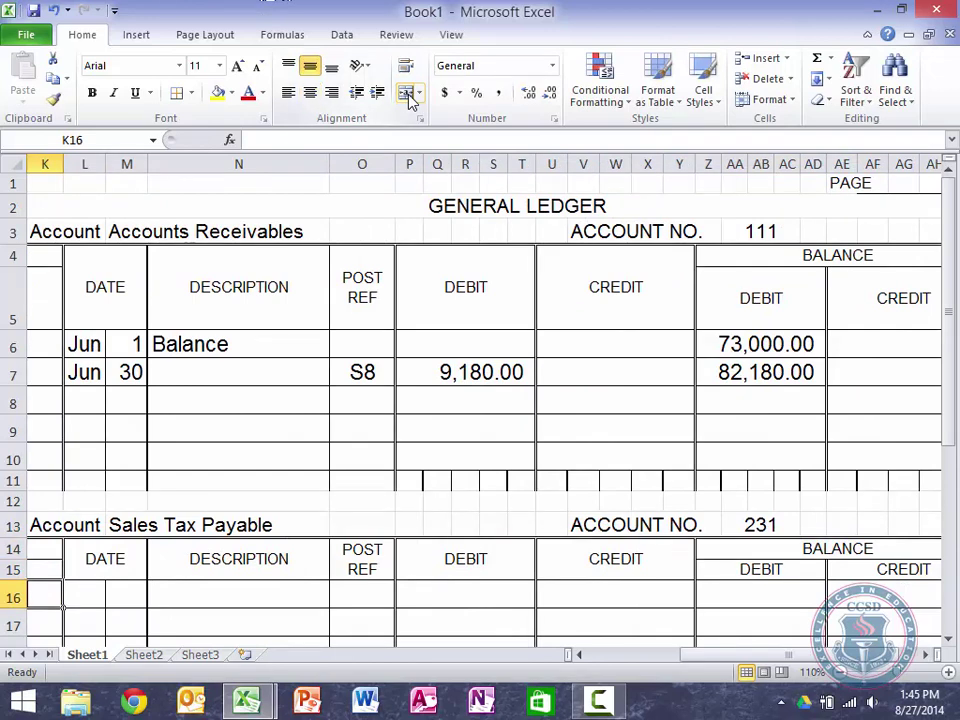
Step: Enter date Jun 30 and posting reference S8 in the Sales Tax Payable entry row
key("Right")
type("June")
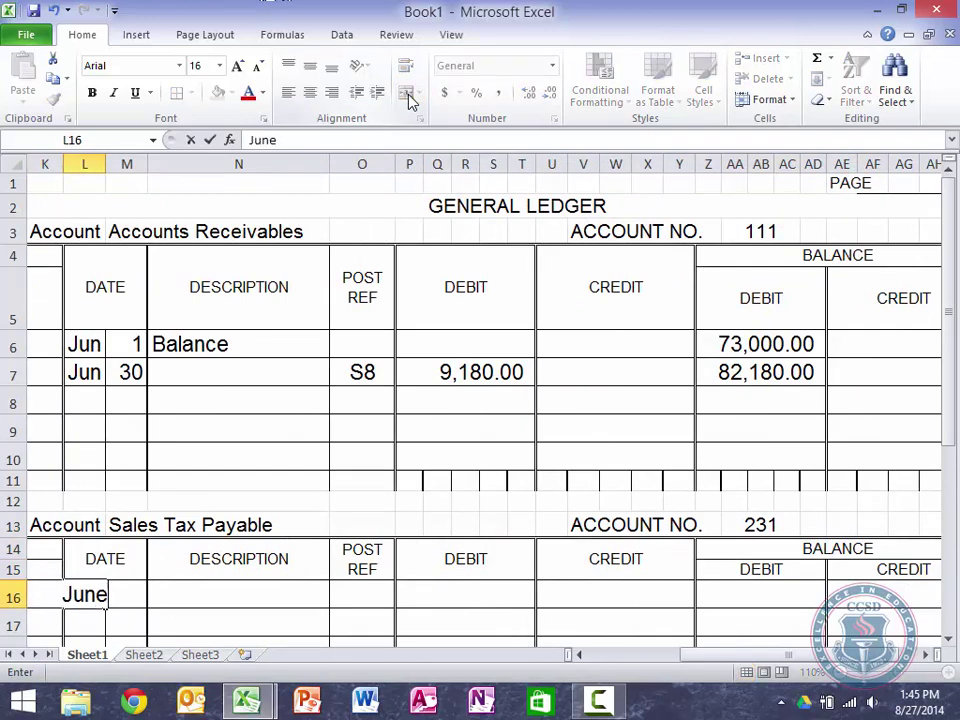
key("BackSpace")
type("1")
key("BackSpace")
key("Right")
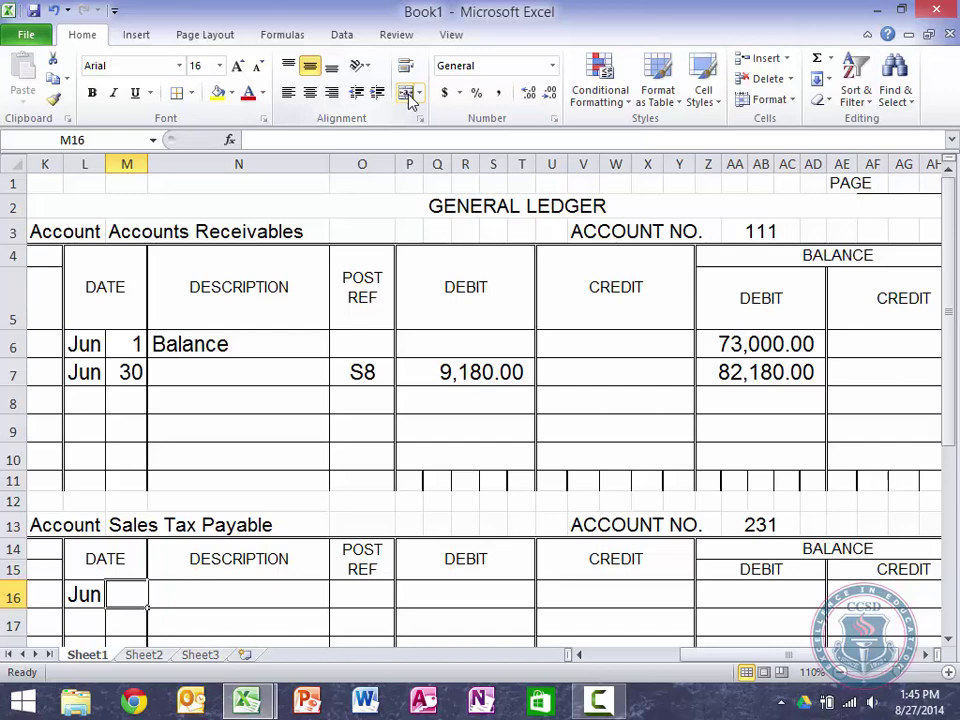
key("Left")
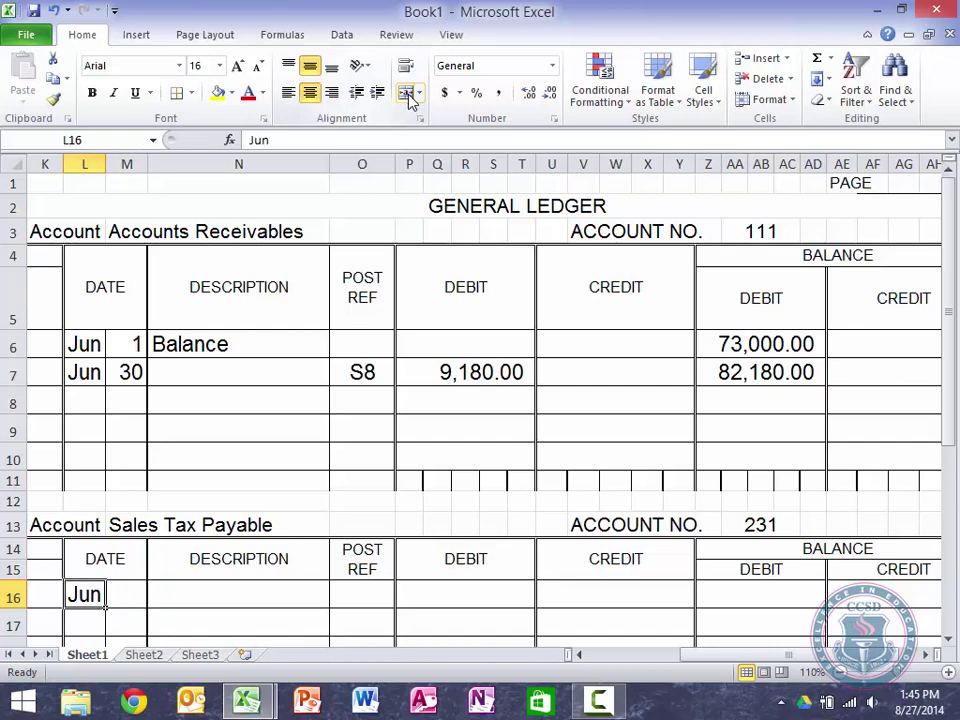
key("Right")
type("30")
key("Right")
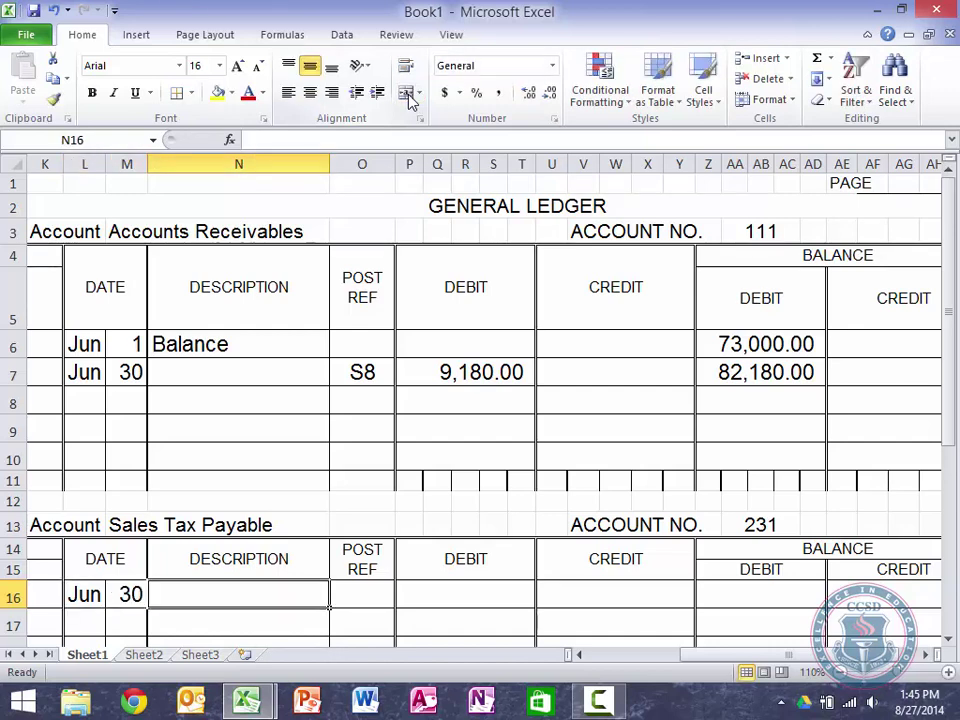
key("Right")
type("s8")
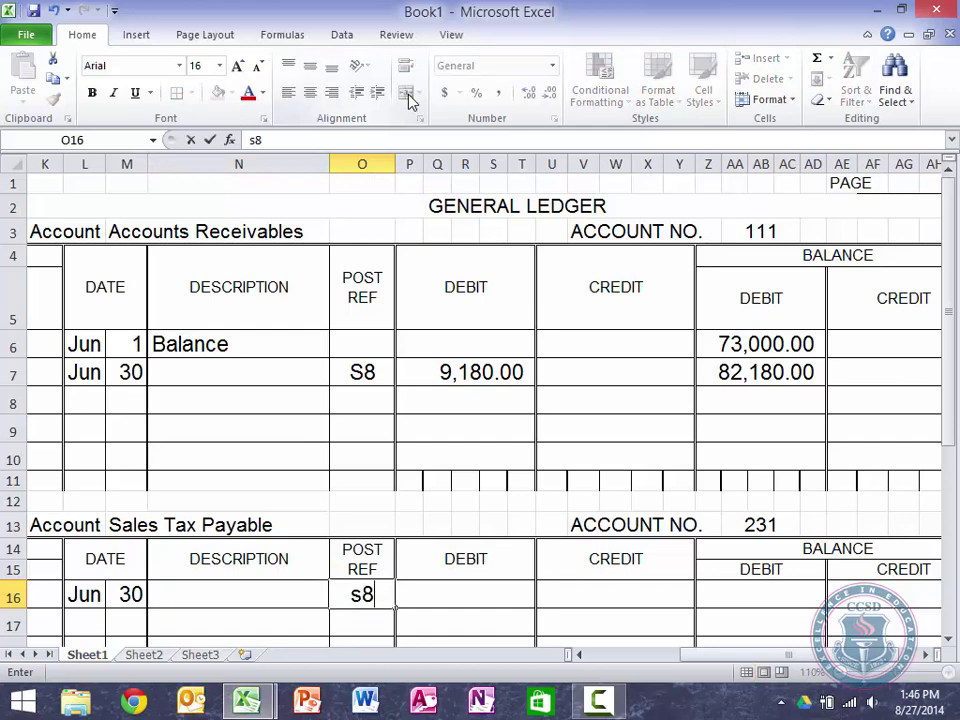
key("BackSpace")
key("BackSpace")
type("S8")
key("Right")
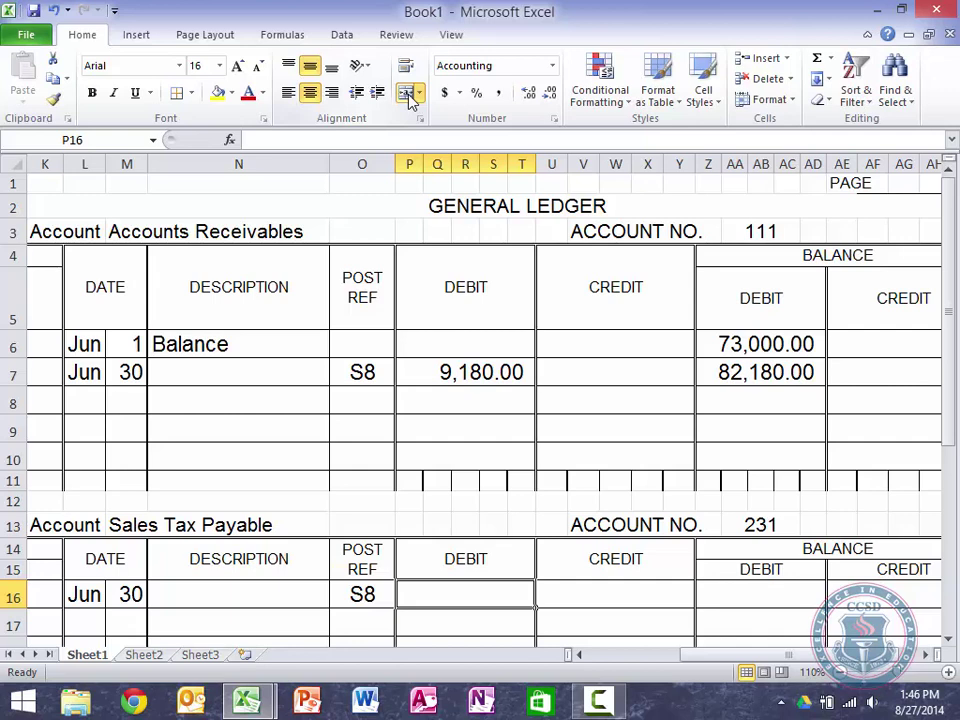
Step: Link the credit to the journal's 680.00 sales tax total and the credit balance to that credit
key("Right")
type("=")
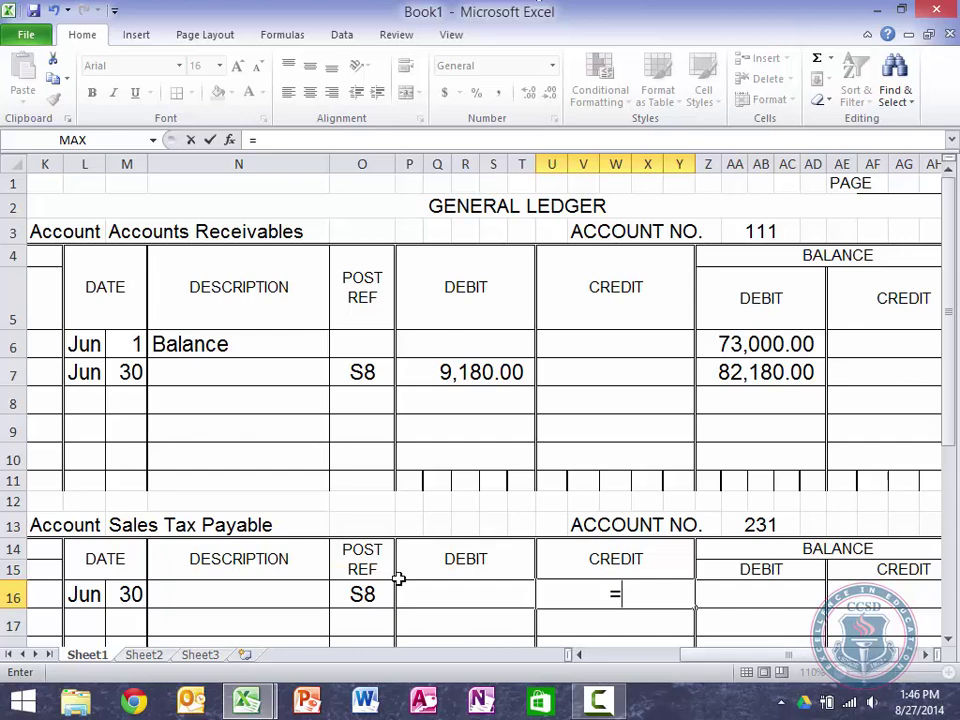
scroll(399, 576, "left", 3)
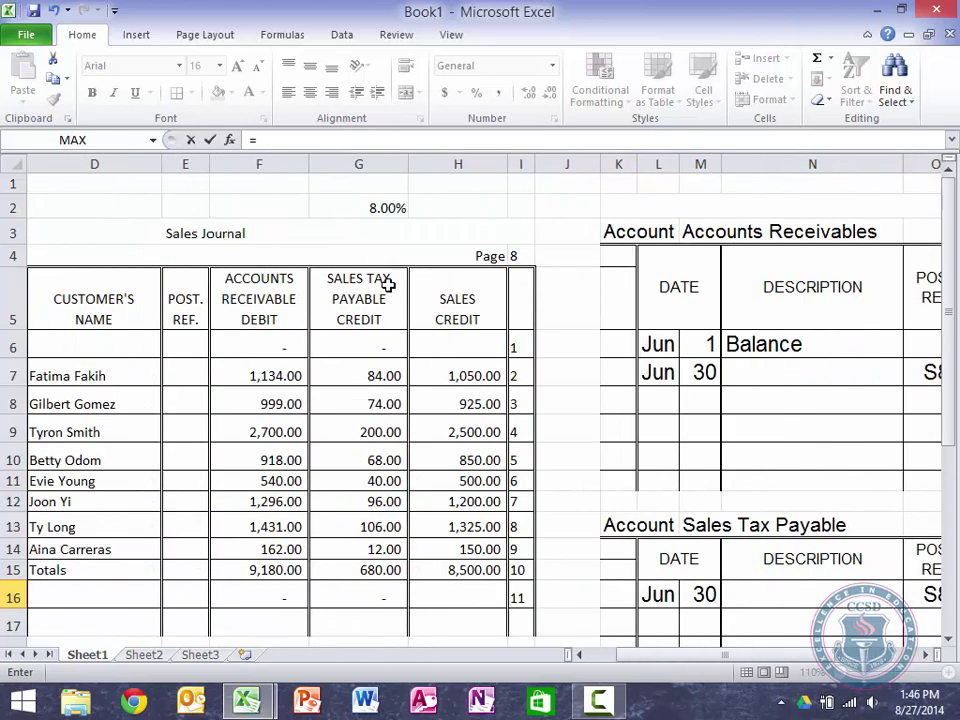
left_click(366, 571)
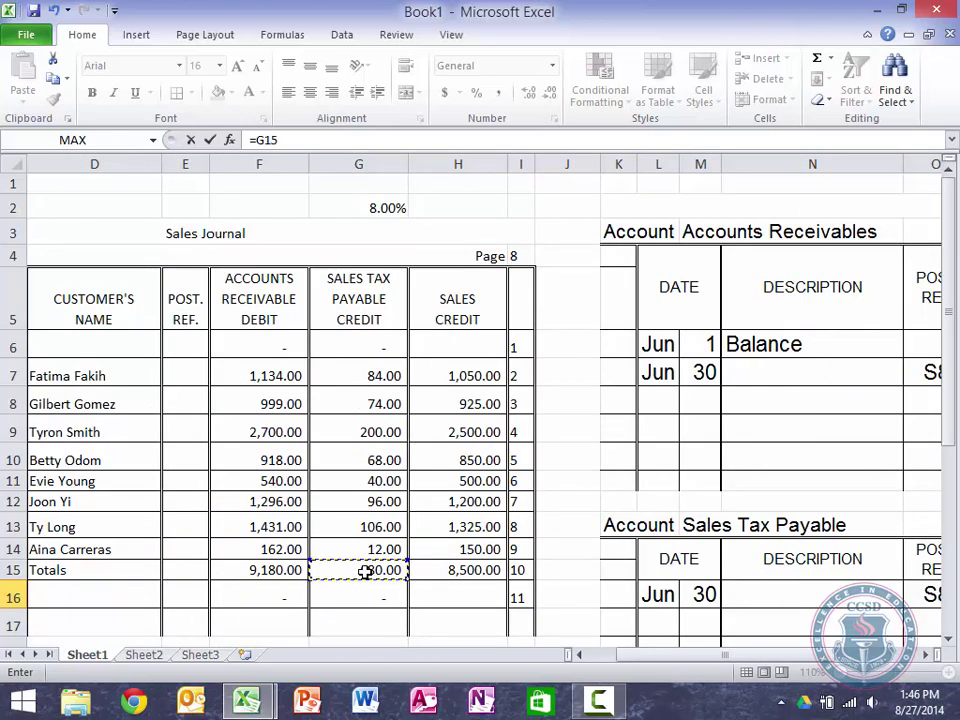
key("Return")
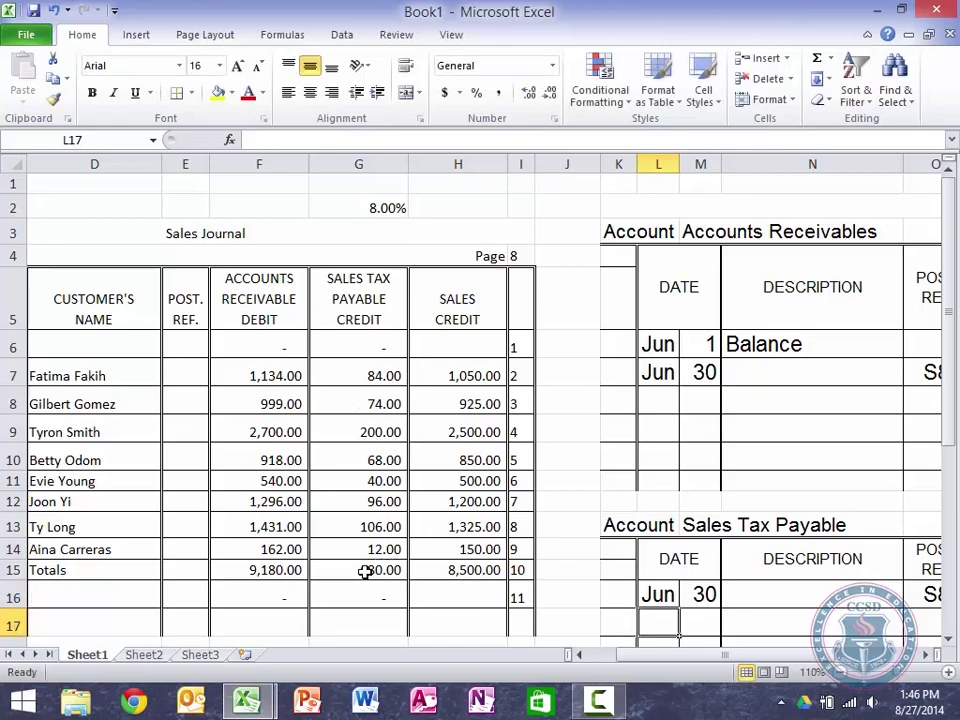
scroll(365, 571, "right", 3)
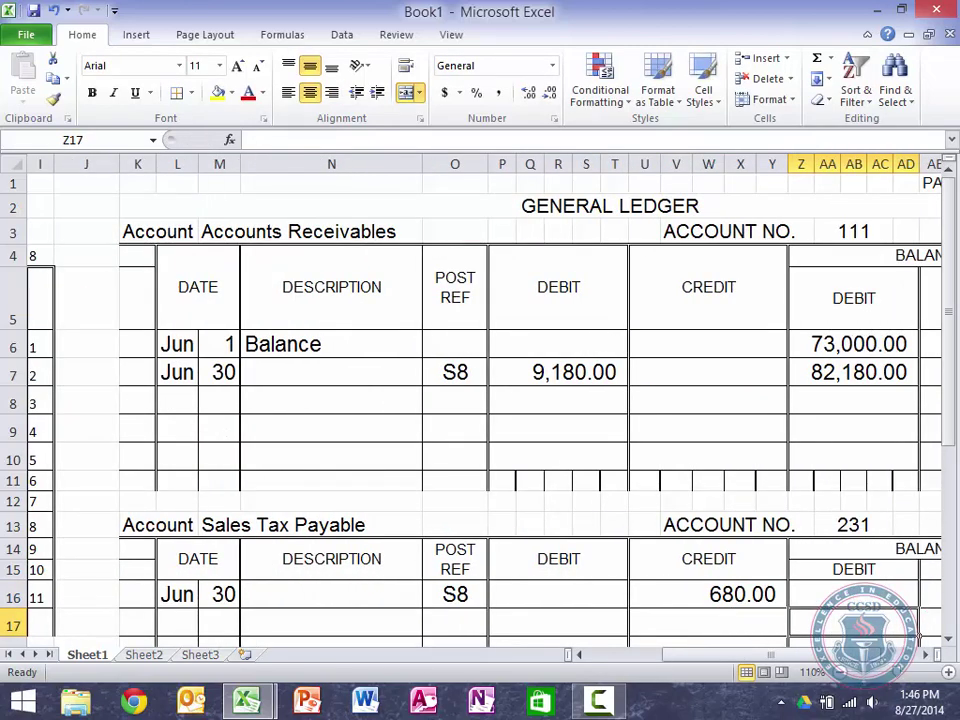
left_click(843, 676)
left_click(843, 676)
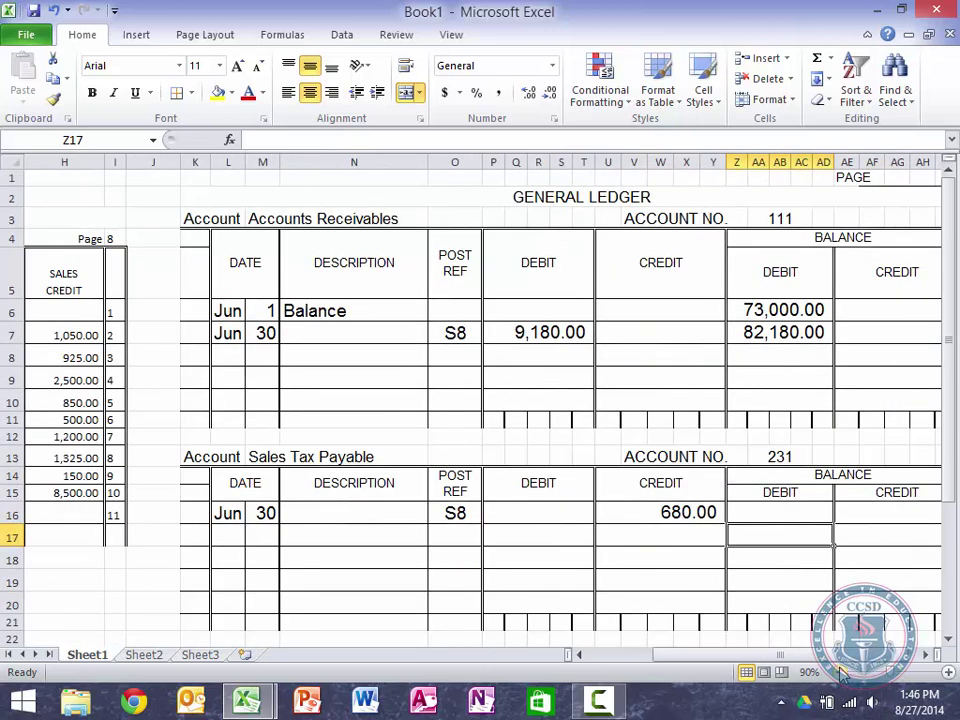
key("Right")
key("Up")
type("=")
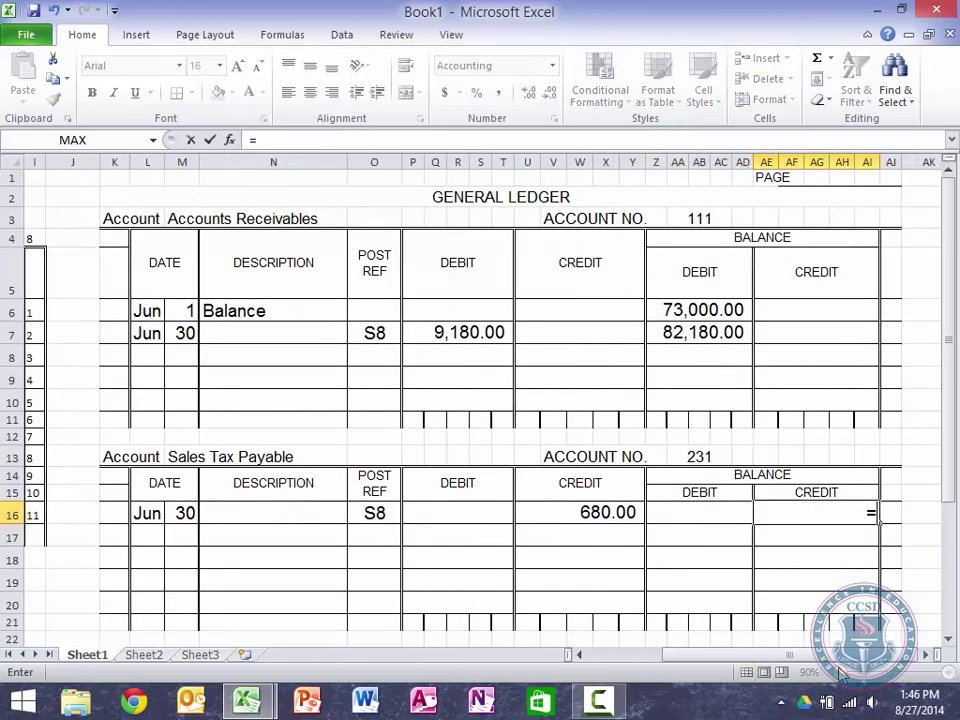
left_click(590, 511)
key("Return")
key("Return")
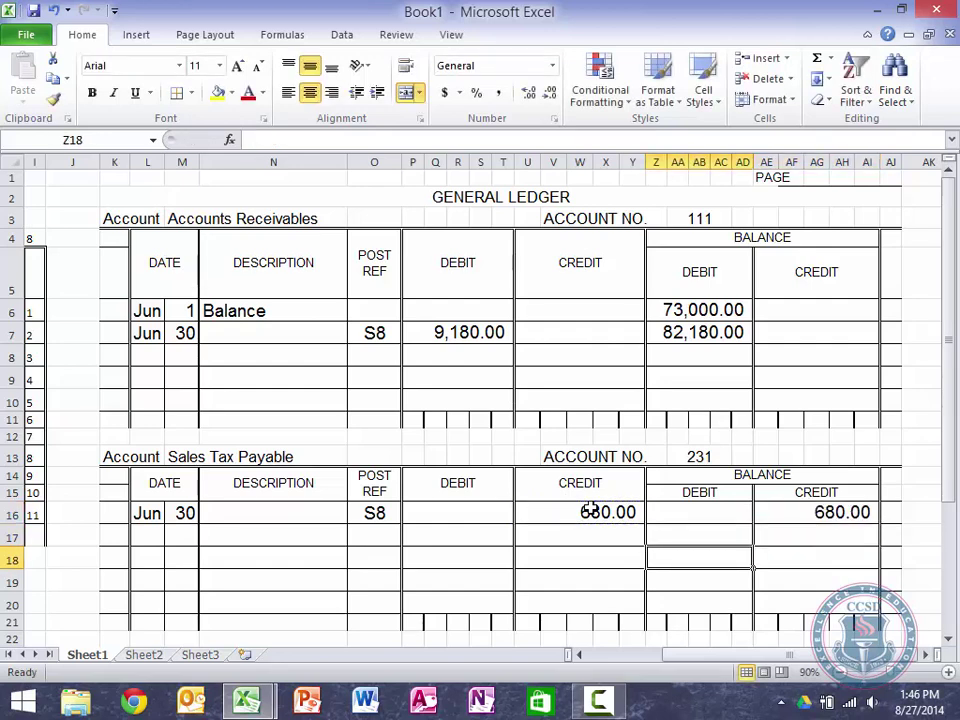
key("Down")
key("Down")
key("Down")
key("Down")
key("Down")
key("Down")
key("Down")
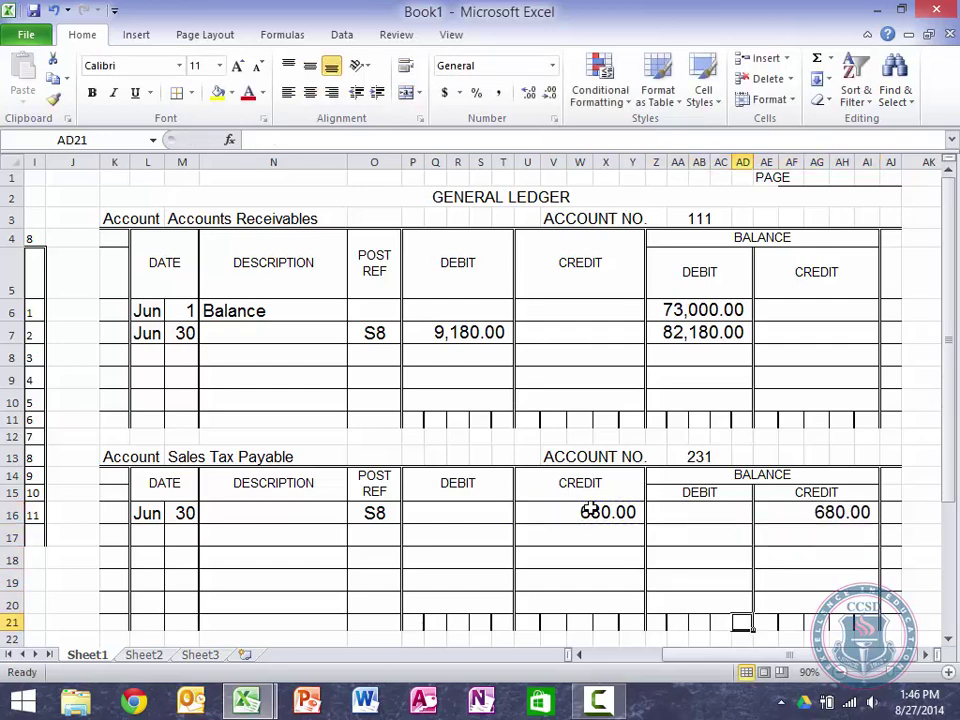
key("Down")
key("Down")
key("Left")
key("Left")
key("Left")
key("Left")
key("Left")
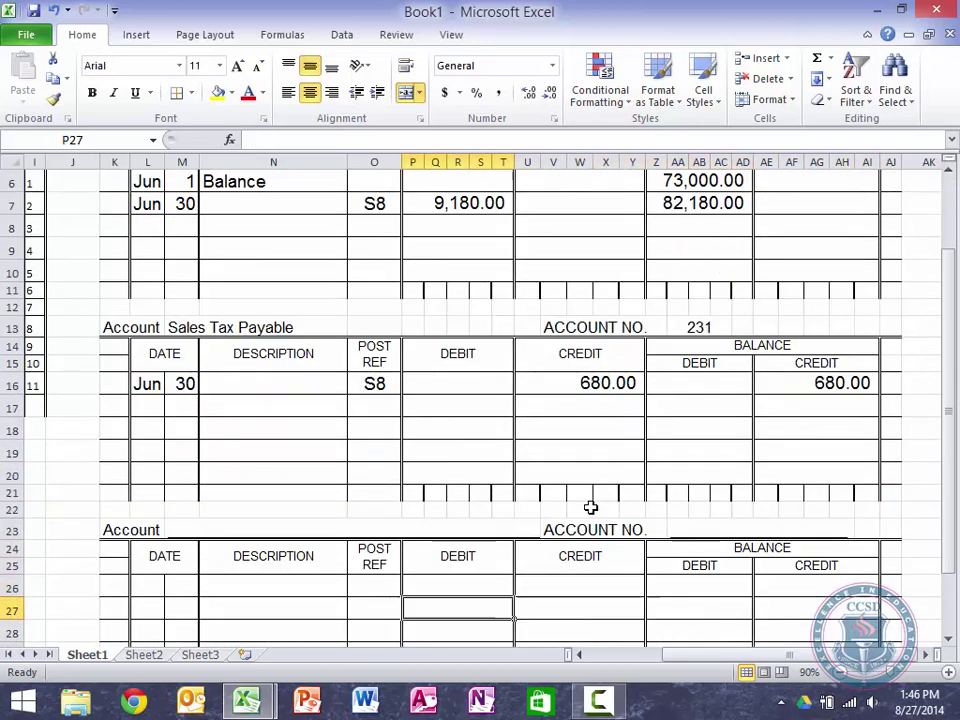
Step: Title the third account Sales and merge-centre account number 401 across its cells
key("Up")
key("Up")
key("Up")
key("Up")
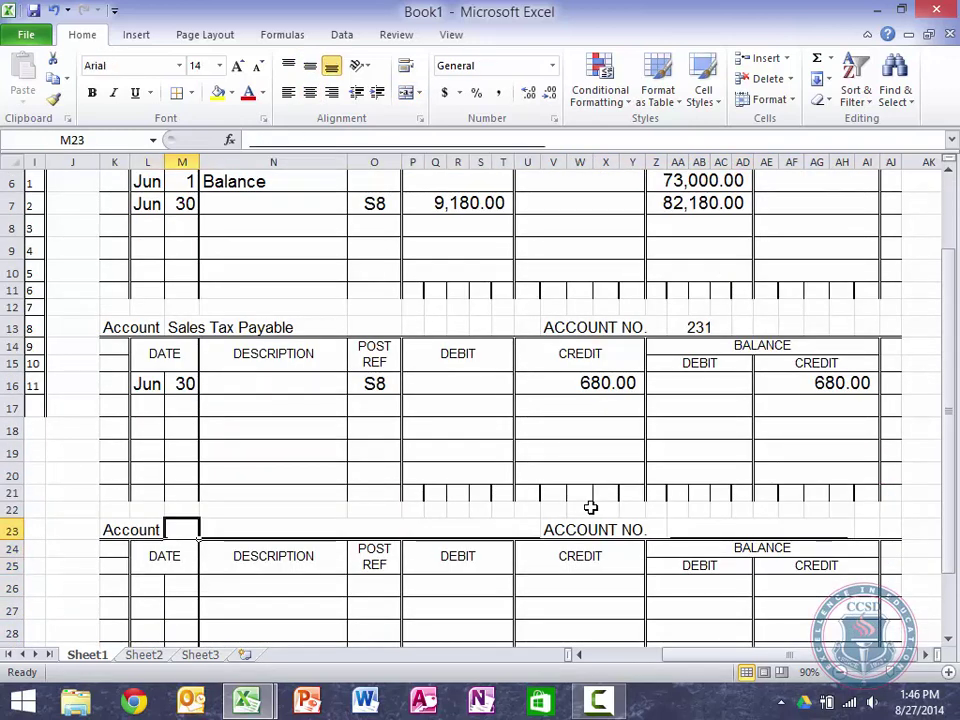
type("Sales")
key("Right")
key("Right")
key("Right")
key("Right")
key("Right")
key("Right")
key("Right")
key("Right")
key("Right")
key("Right")
key("Right")
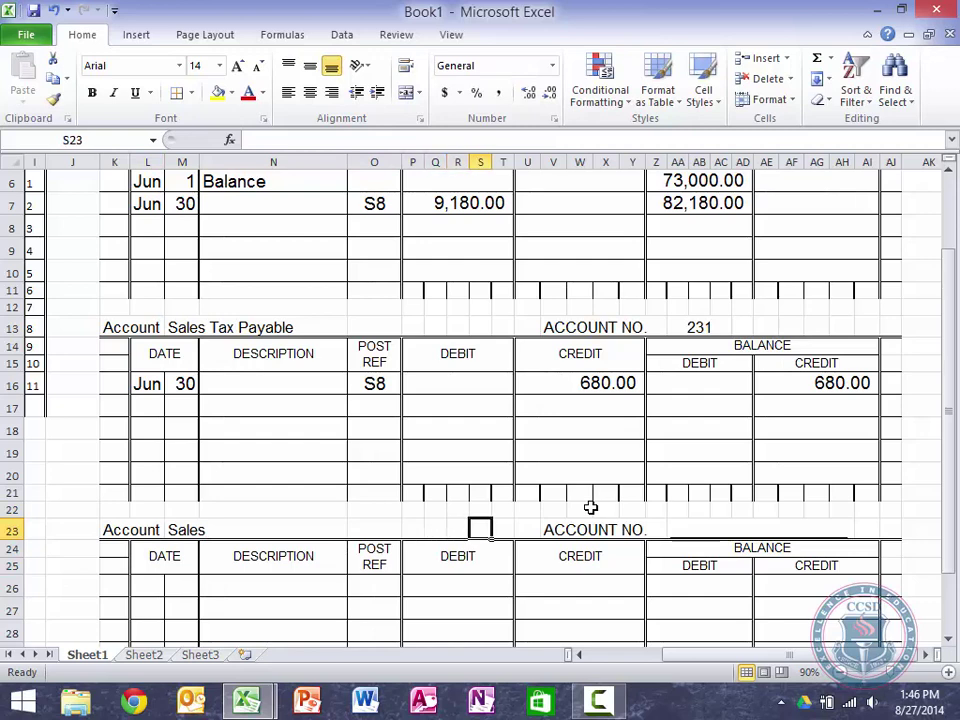
key("Right")
key("Right")
key("Right")
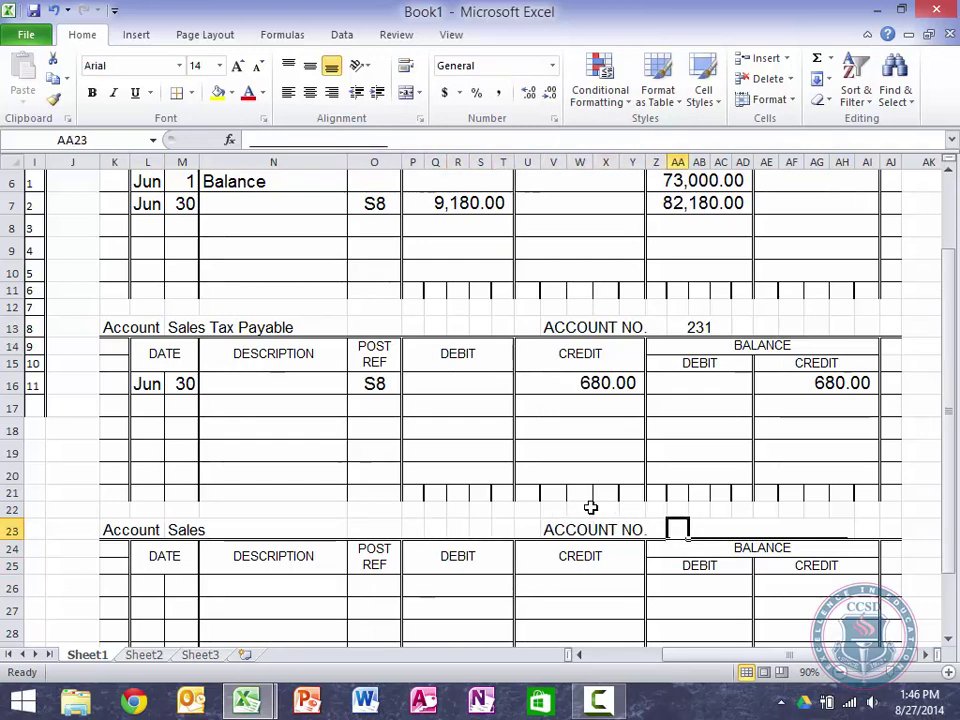
type("40")
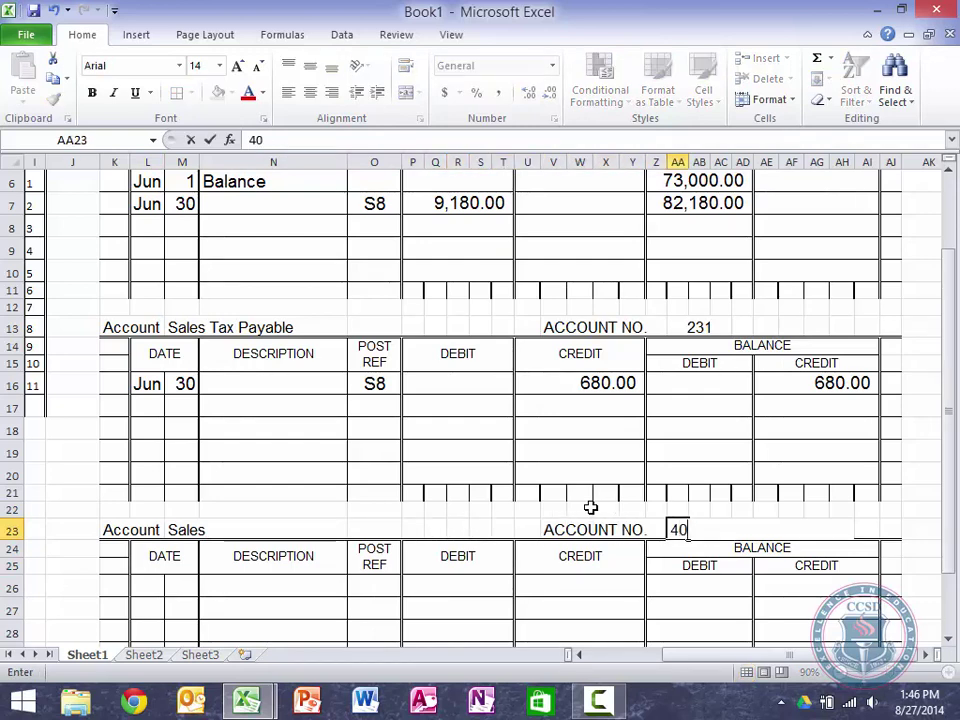
type("1")
key("ctrl+Return")
key("shift+Right")
key("shift+Right")
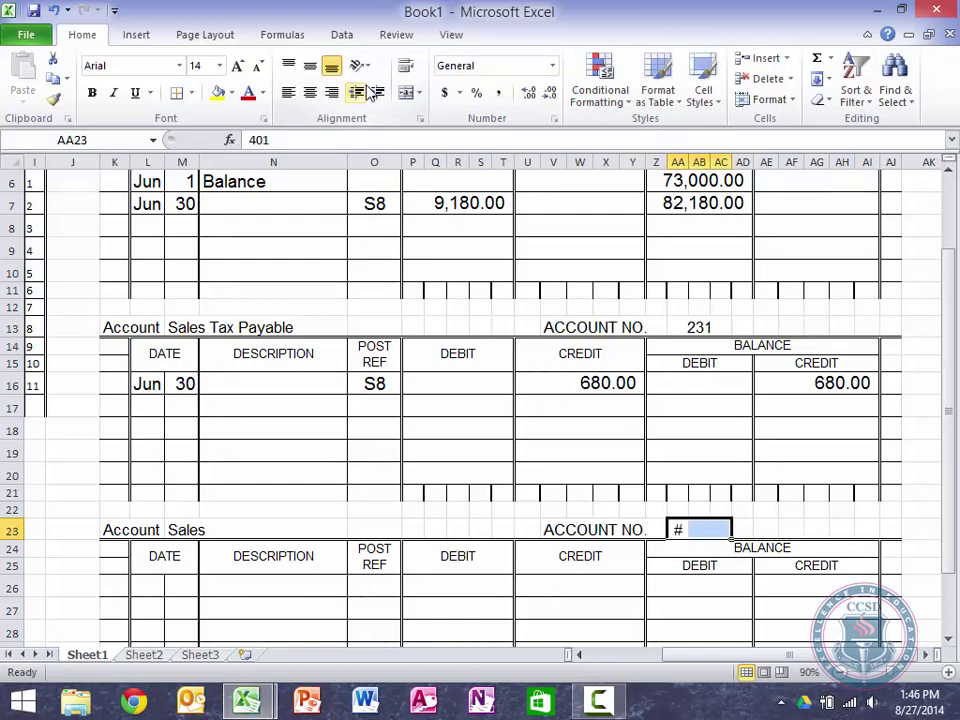
left_click(405, 93)
Step: Enter Jun 30 and link the credit to the journal's 8,500.00 sales total
key("Down")
key("Left")
key("Left")
key("Left")
key("Left")
key("Left")
key("Down")
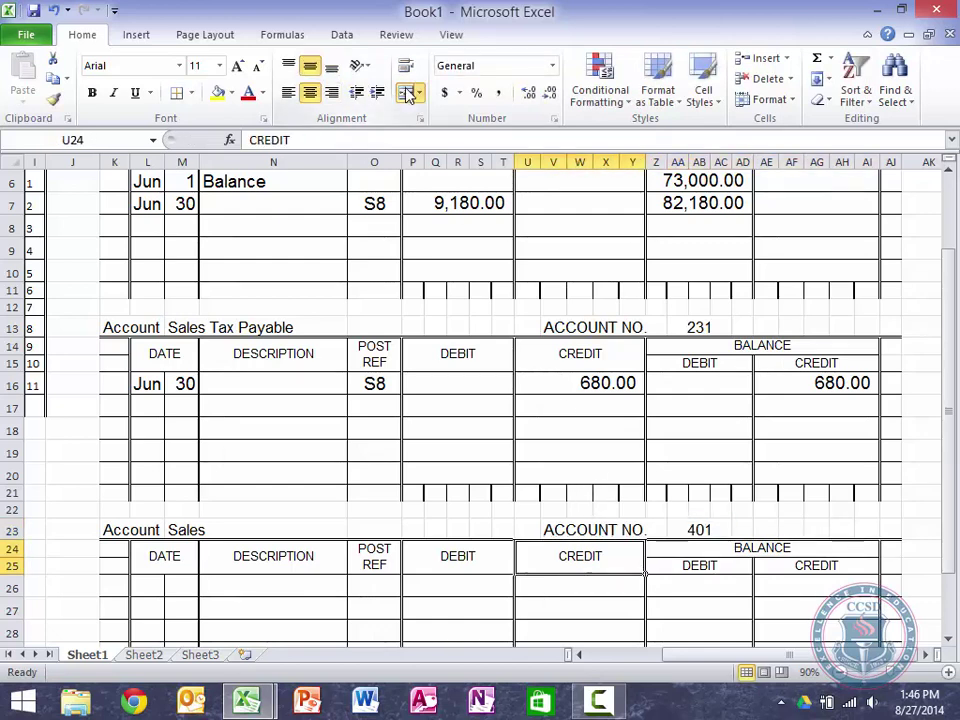
key("Left")
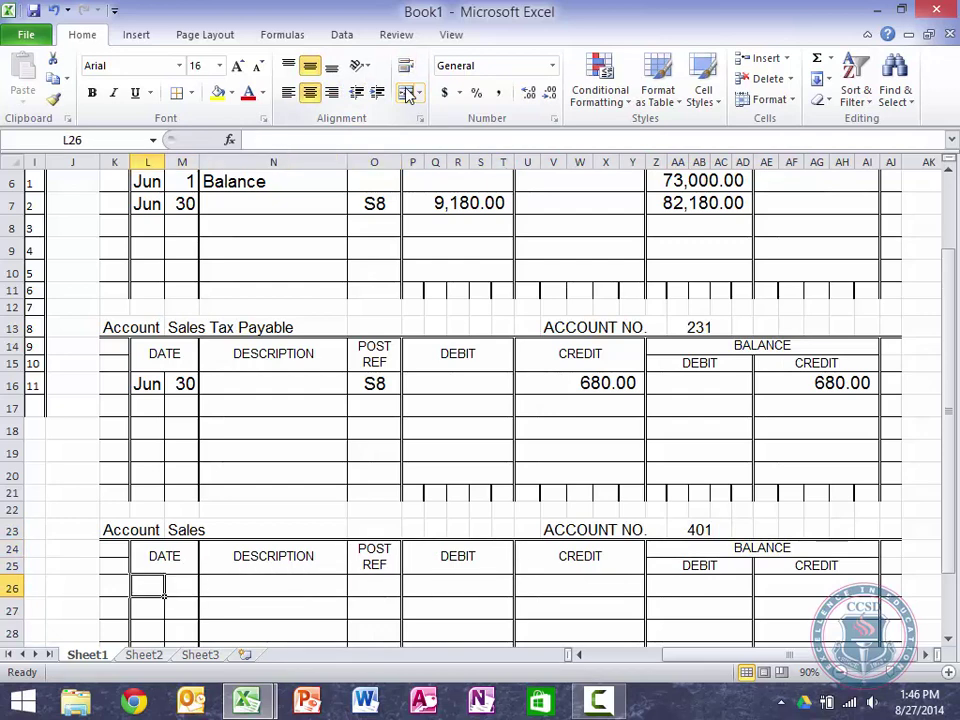
type("Jun")
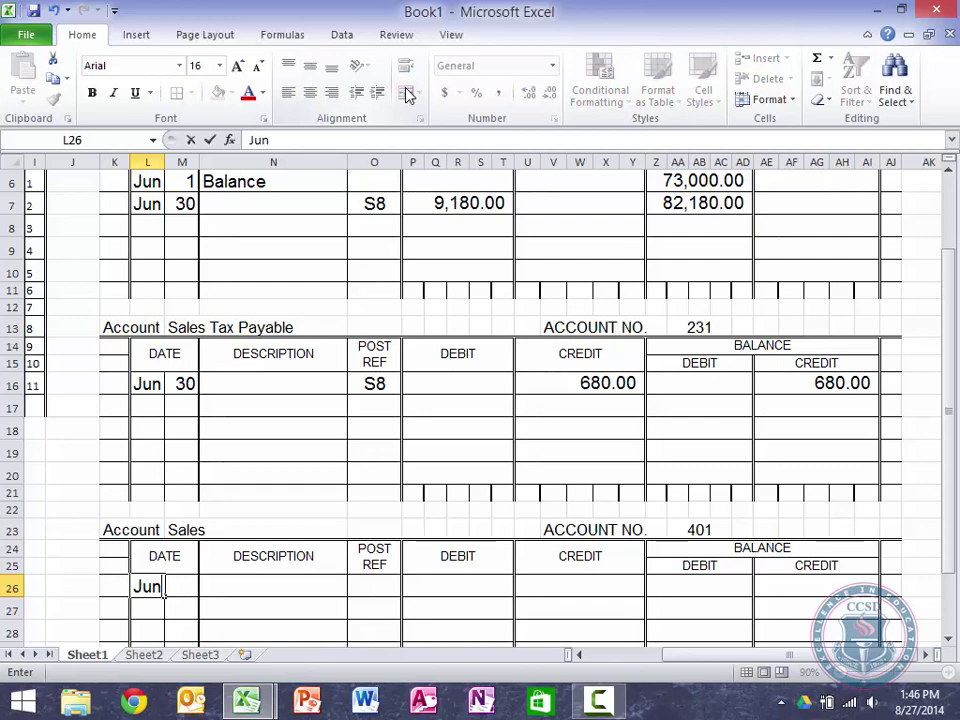
key("Tab")
type("30")
key("Tab")
key("Tab")
key("Tab")
key("Tab")
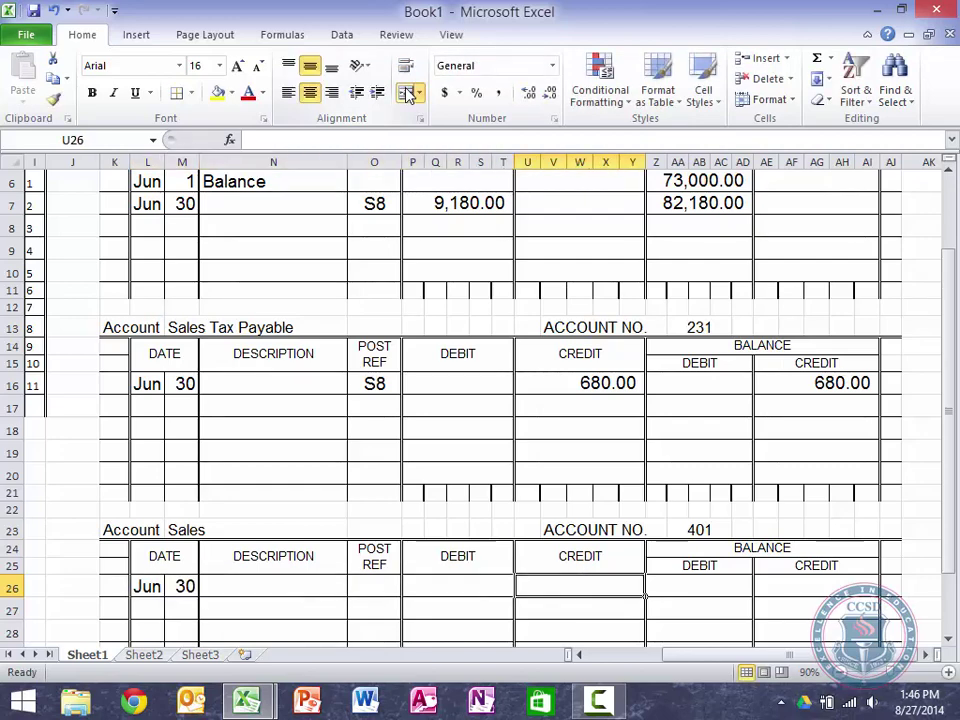
type("=")
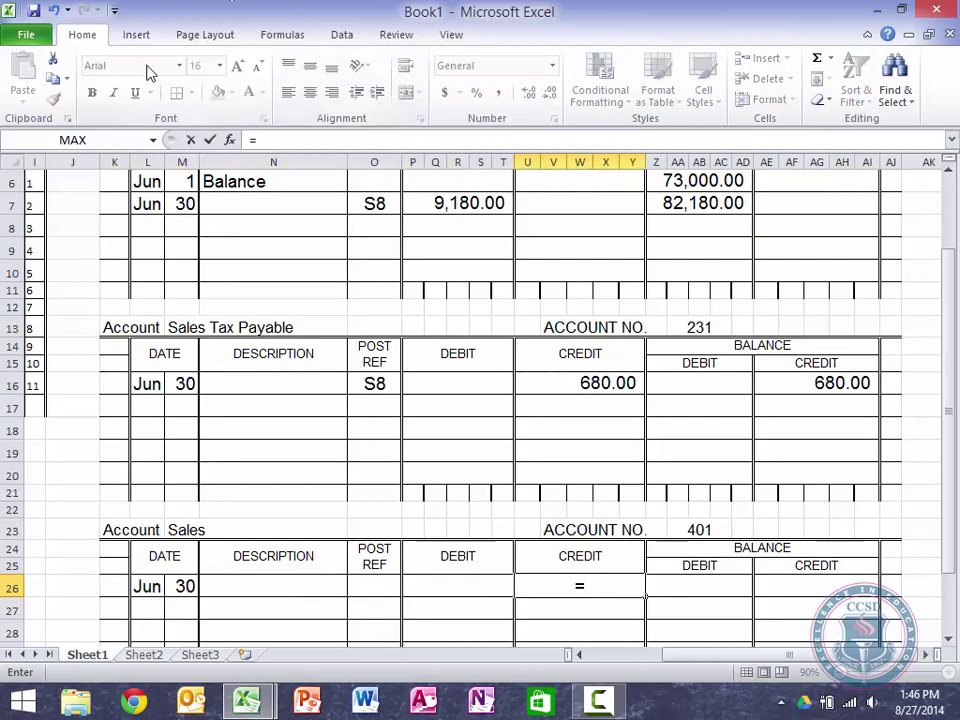
scroll(145, 214, "left", 5)
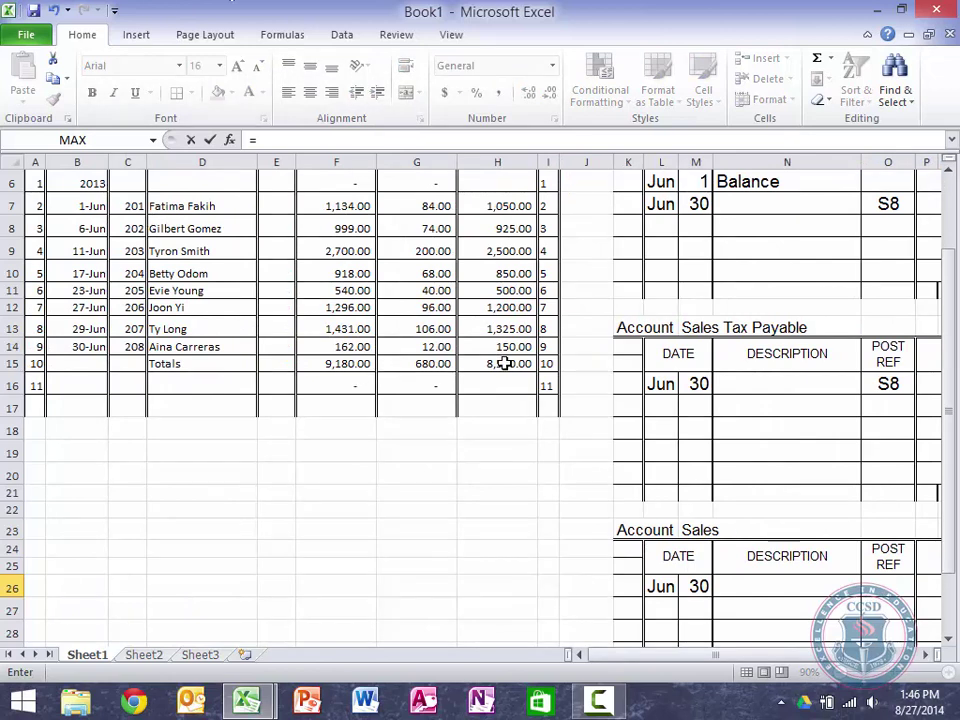
left_click(504, 366)
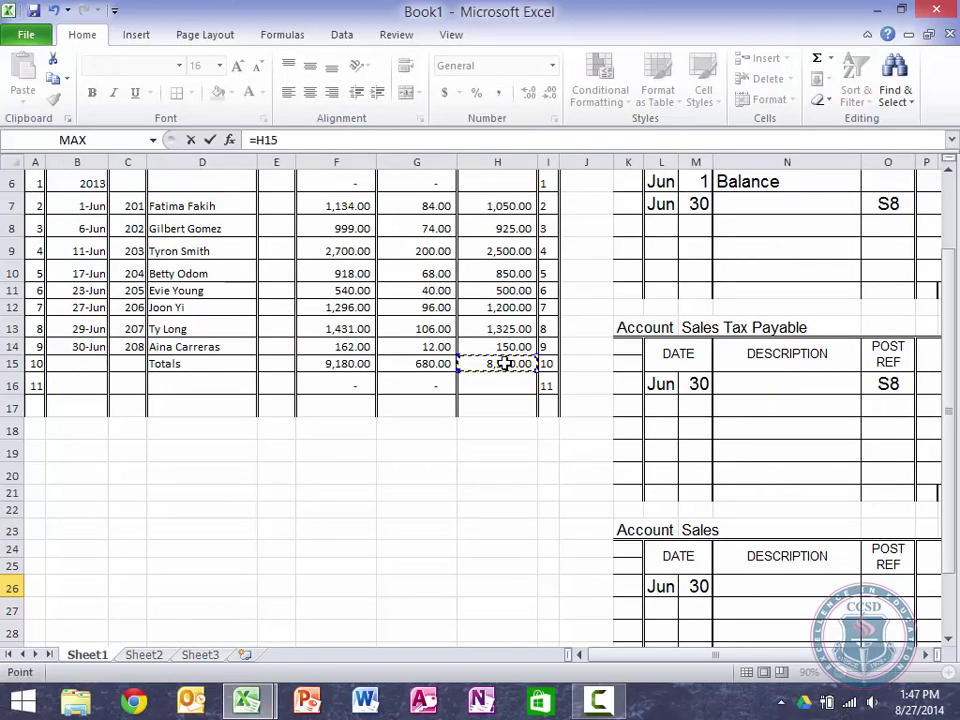
key("Return")
Step: Set the credit balance to the 8,500.00 credit and enter posting reference S8
key("Right")
key("Right")
key("Right")
key("Right")
key("Right")
key("Right")
key("Right")
key("Right")
key("Right")
key("Right")
key("Right")
key("Right")
key("Right")
key("Right")
key("Right")
key("Right")
key("Right")
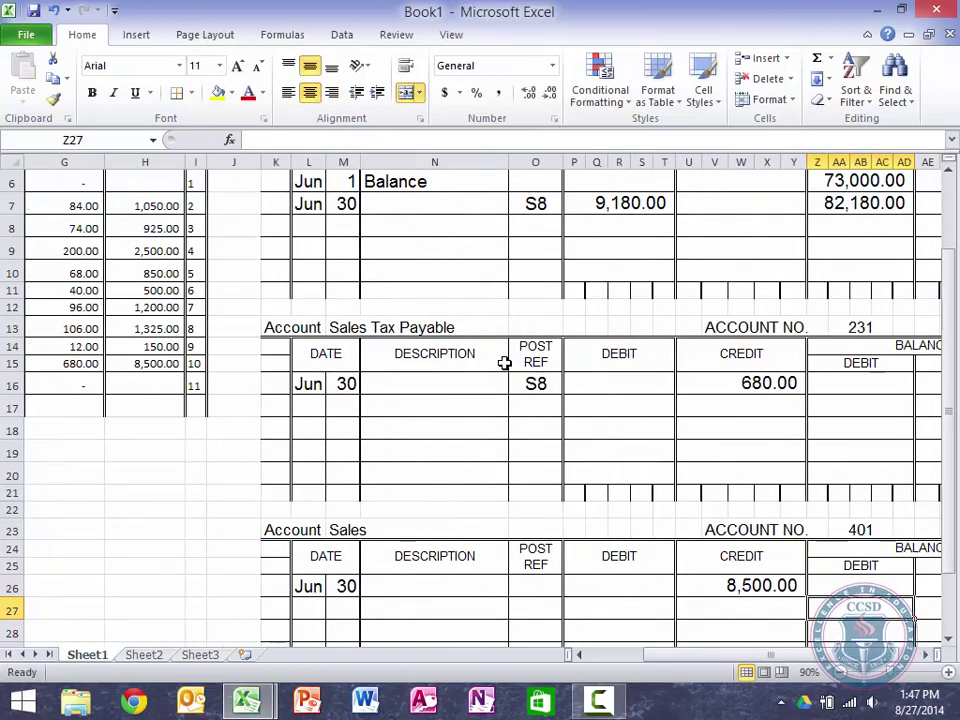
key("Up")
type("=")
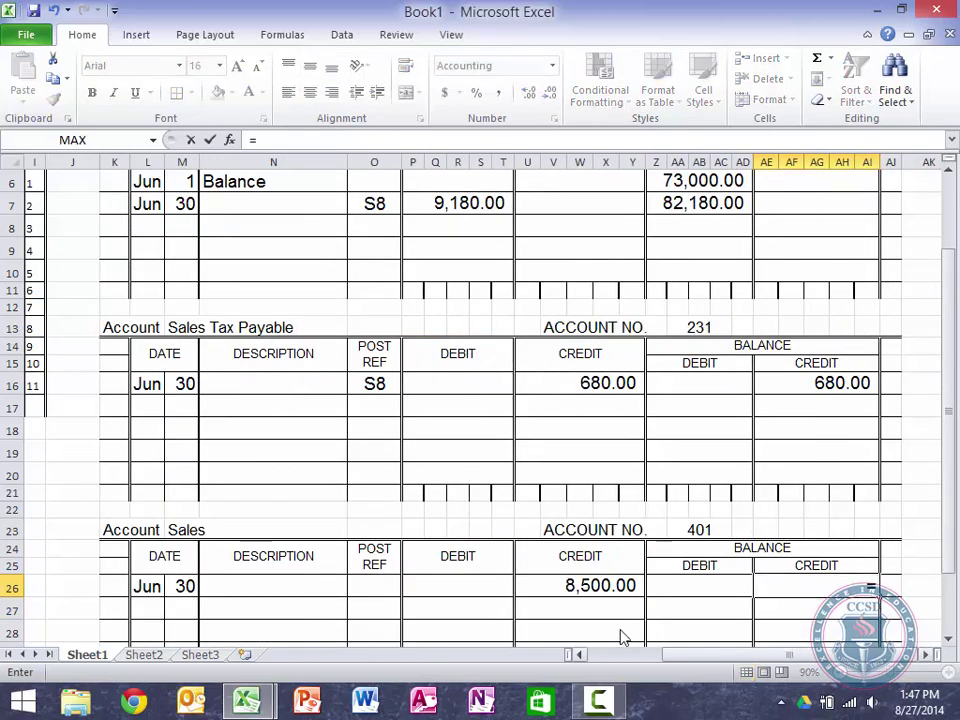
left_click(596, 584)
key("Return")
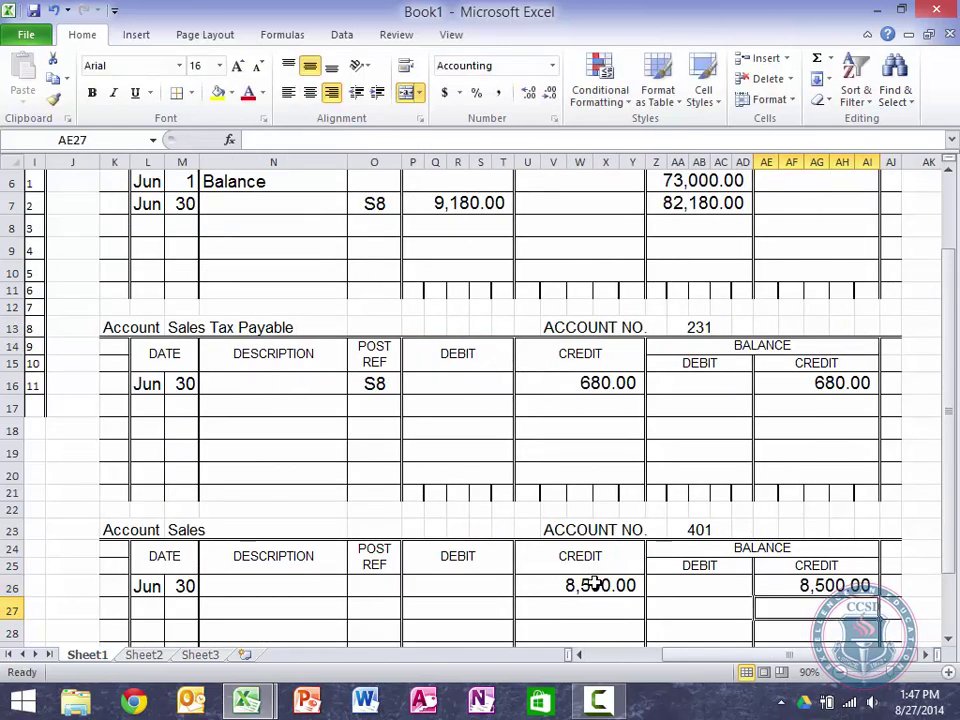
key("Left")
key("Left")
key("Left")
key("Left")
key("Up")
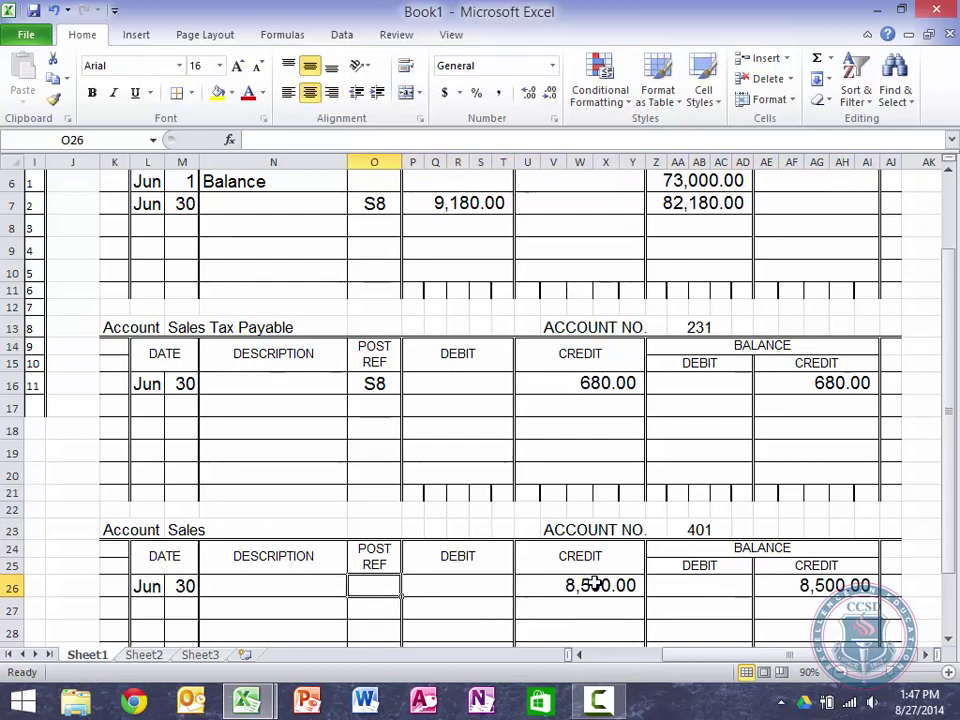
type("s")
key("BackSpace")
type("S8")
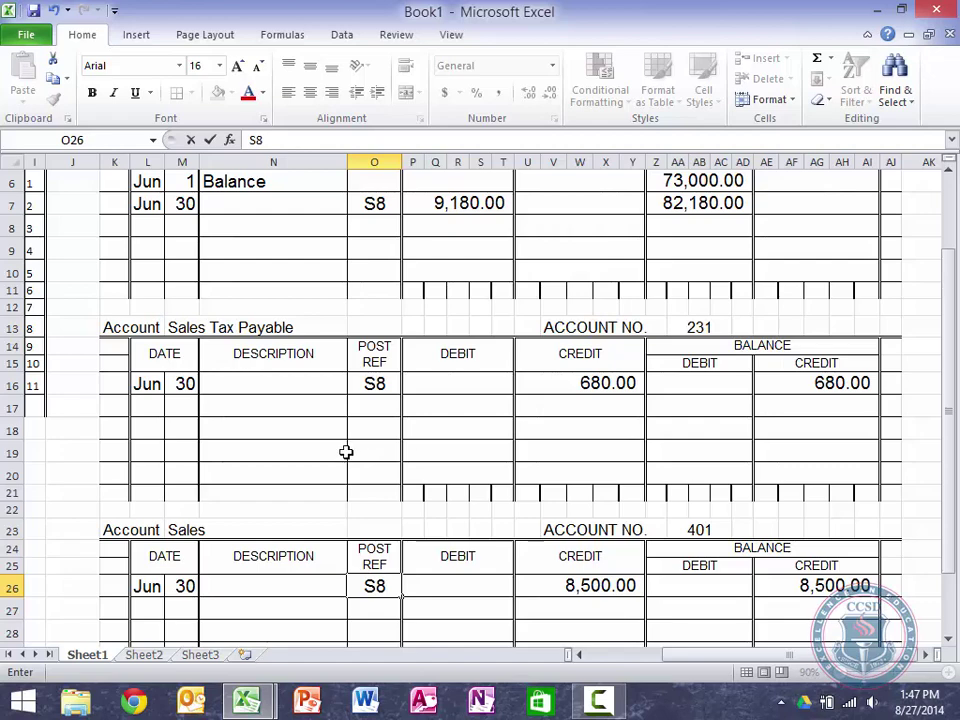
scroll(385, 441, "left", 3)
scroll(385, 441, "left", 1)
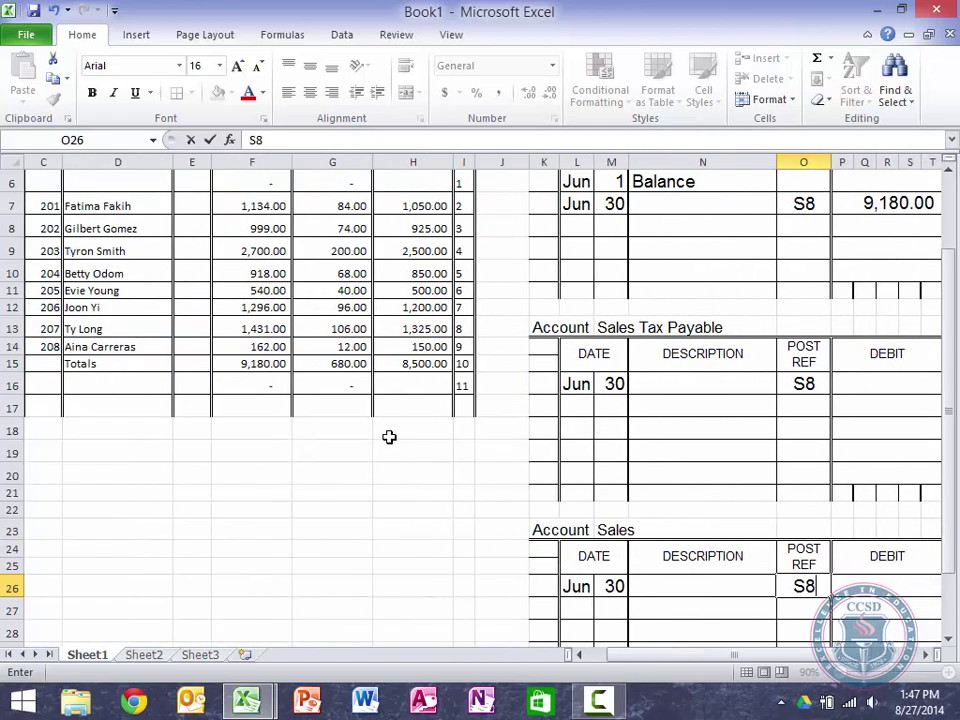
Step: Enter (1 1 1), (2 3 1), (4 0 1) under the three journal totals and centre them
left_click(270, 382)
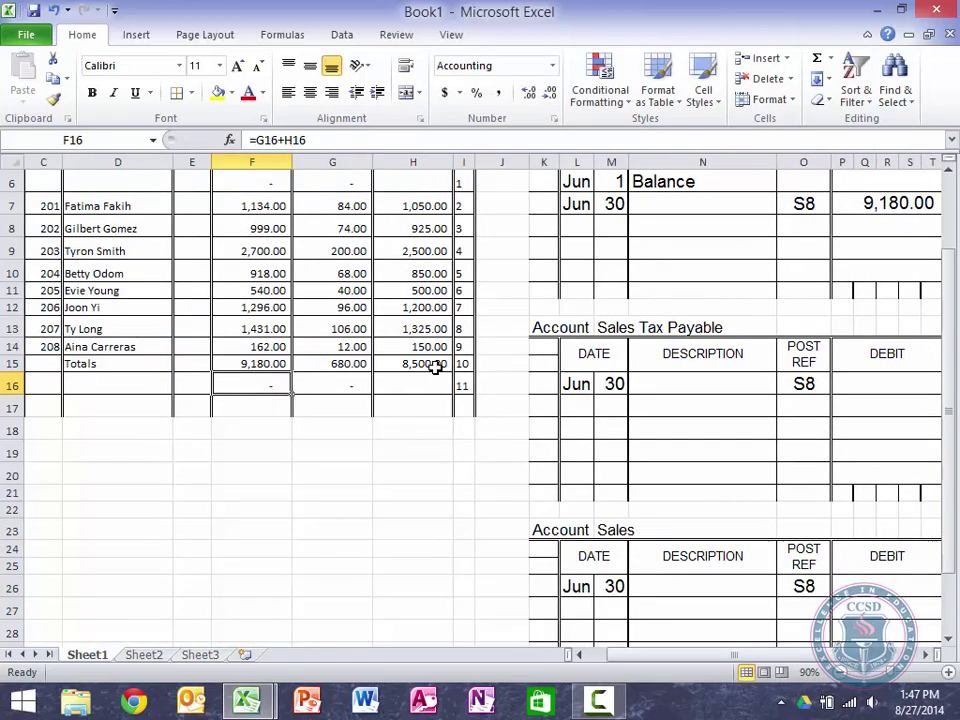
key("F2")
type("(")
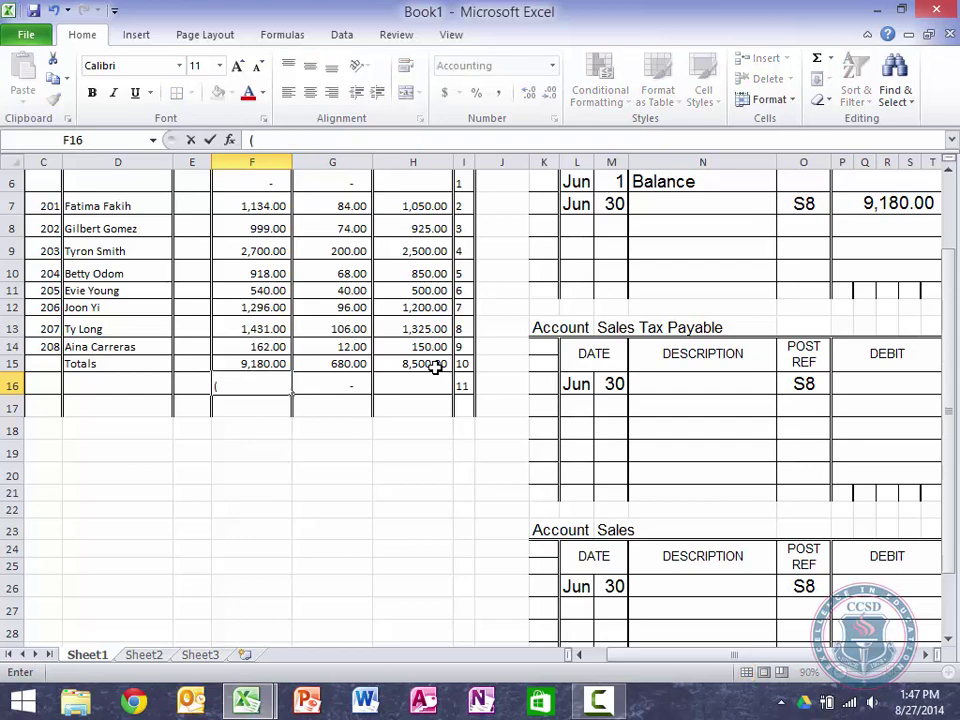
type("1 1 1)")
key("Tab")
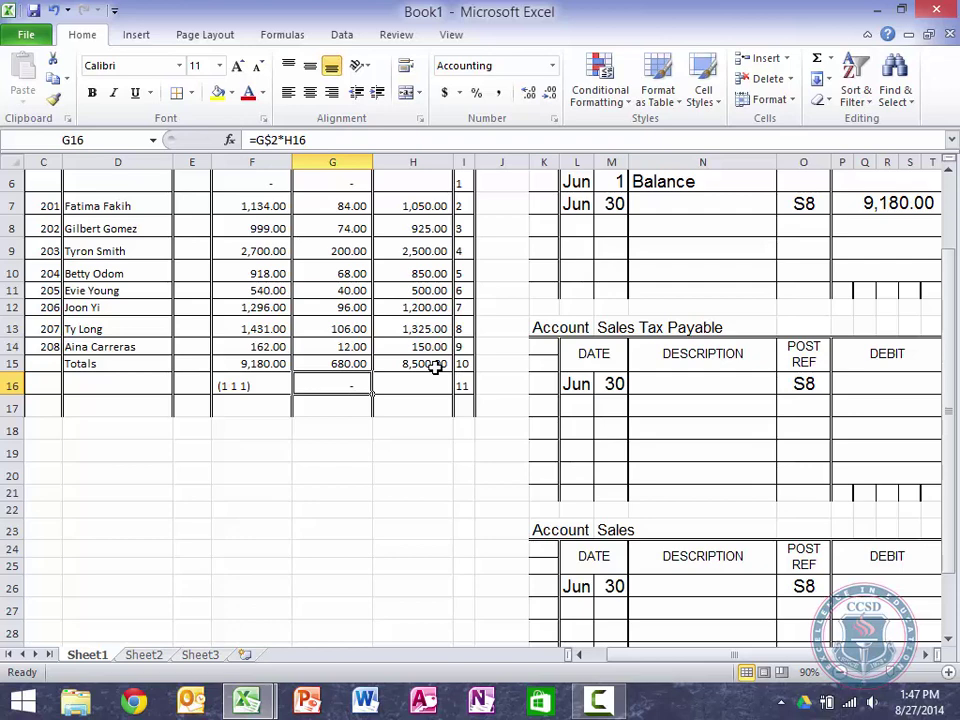
type("(2")
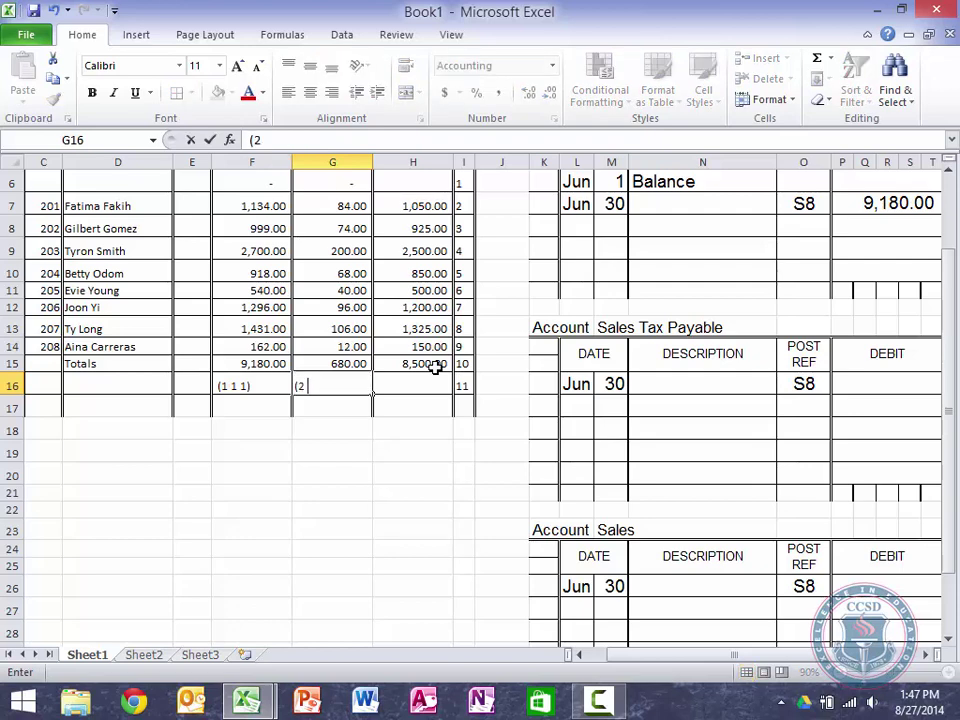
type(" 3 1)")
key("Tab")
type("(4")
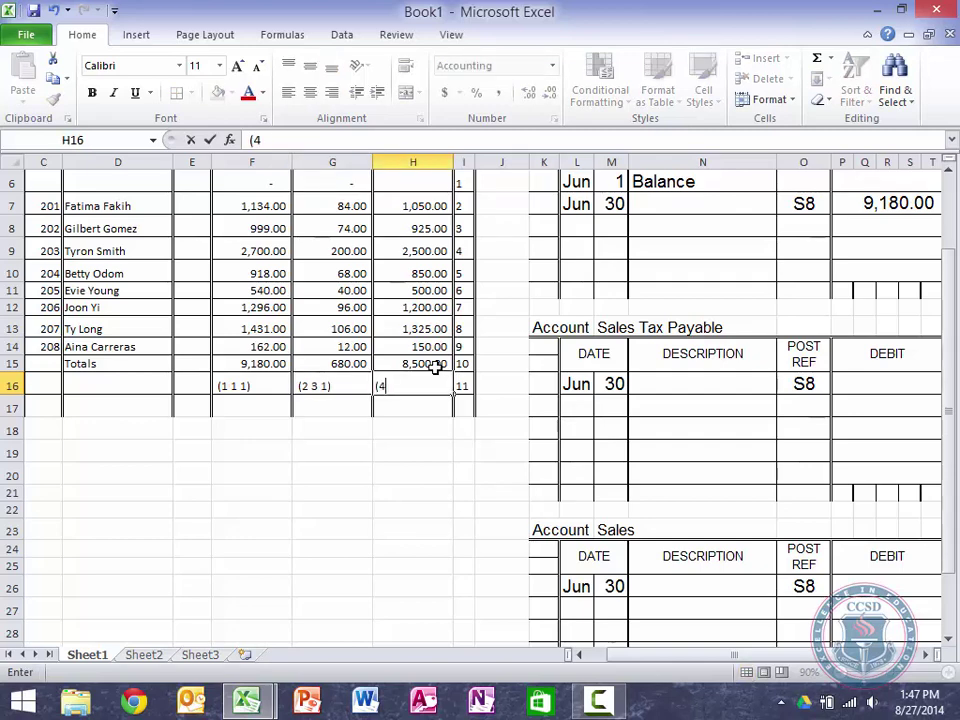
type(" 0 1)")
key("Return")
left_click_drag(250, 386, 435, 384)
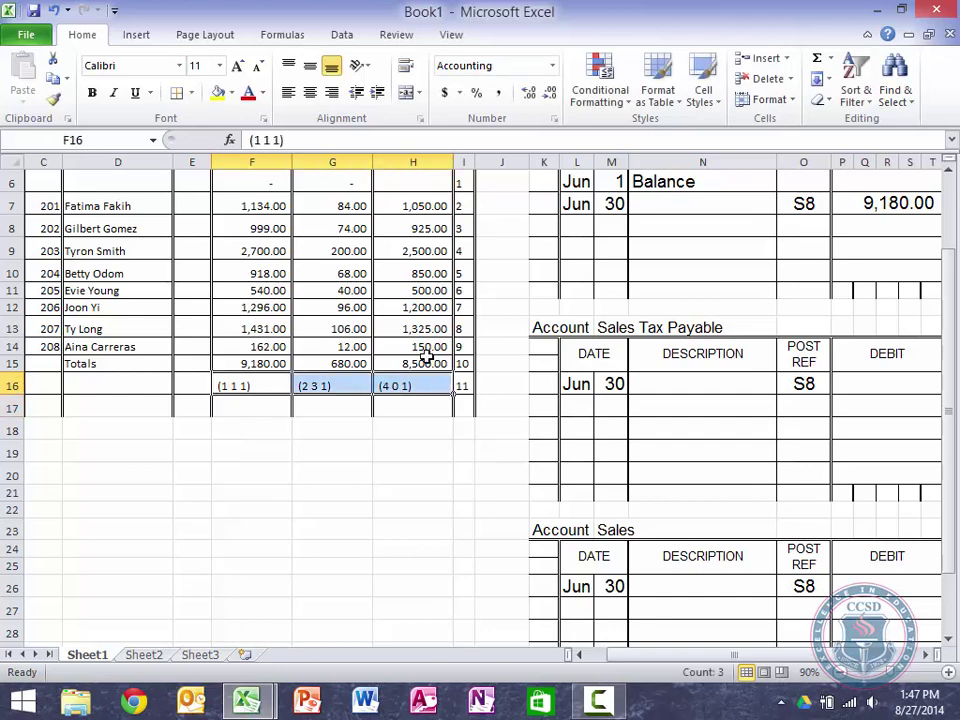
left_click(310, 92)
left_click(573, 457)
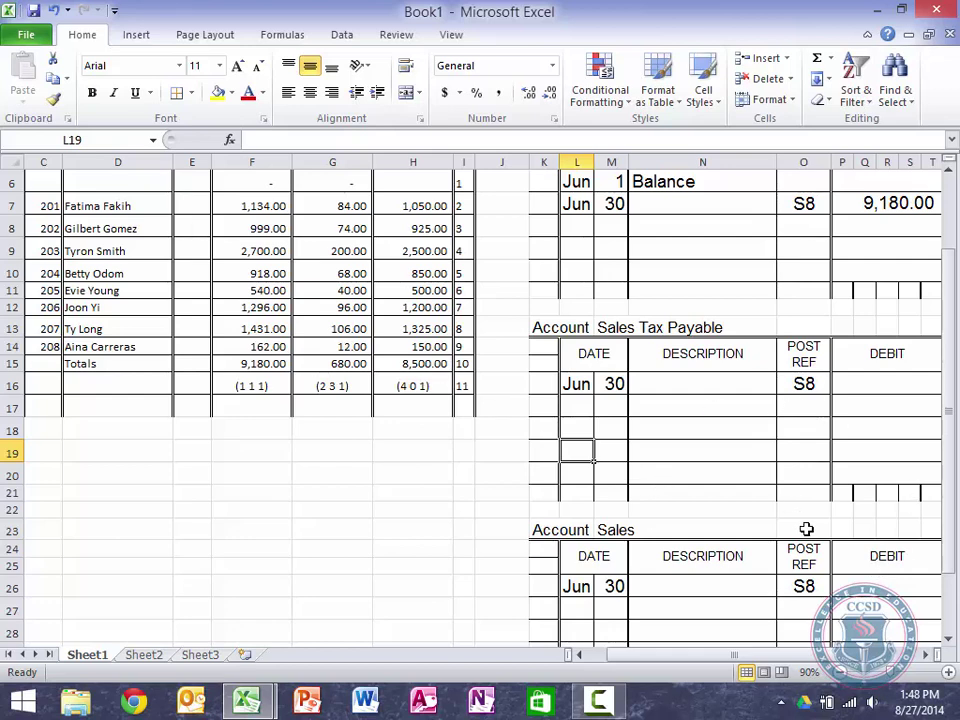
scroll(807, 530, "right", 1)
scroll(807, 530, "right", 2)
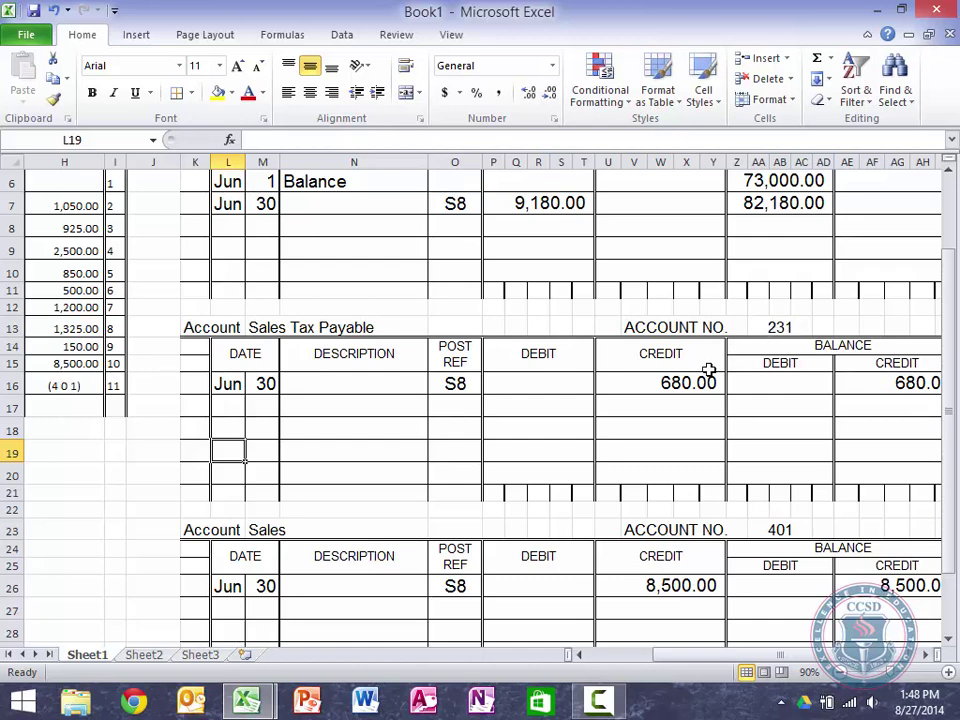
left_click(559, 306)
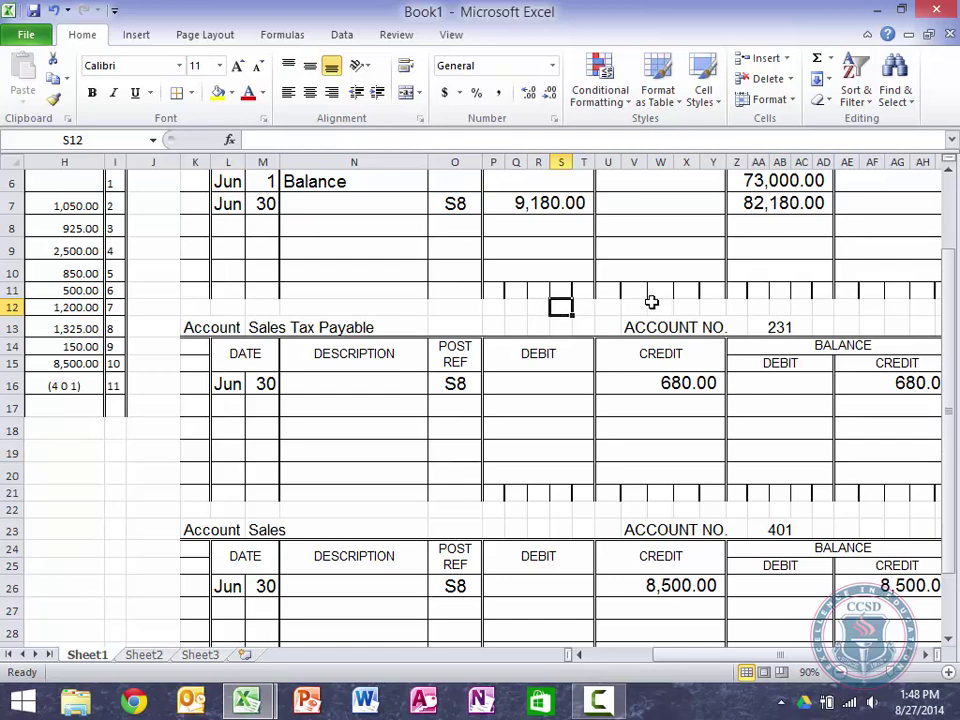
left_click_drag(583, 306, 490, 310)
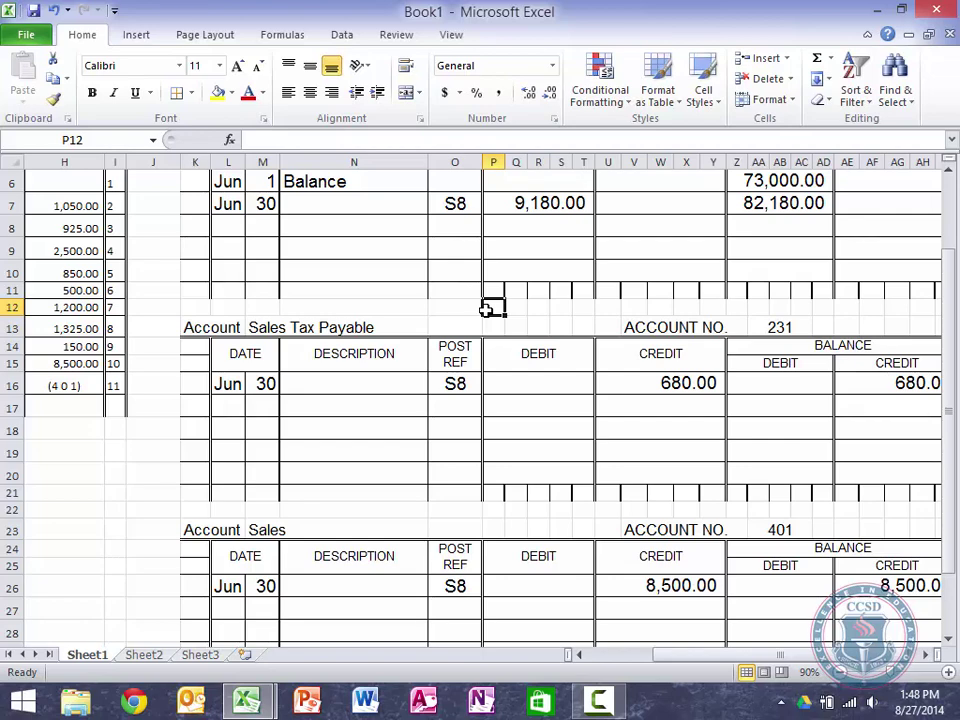
key("Left")
key("Left")
key("Left")
key("Left")
key("Left")
key("Left")
key("Left")
key("Left")
key("Left")
key("Left")
key("Left")
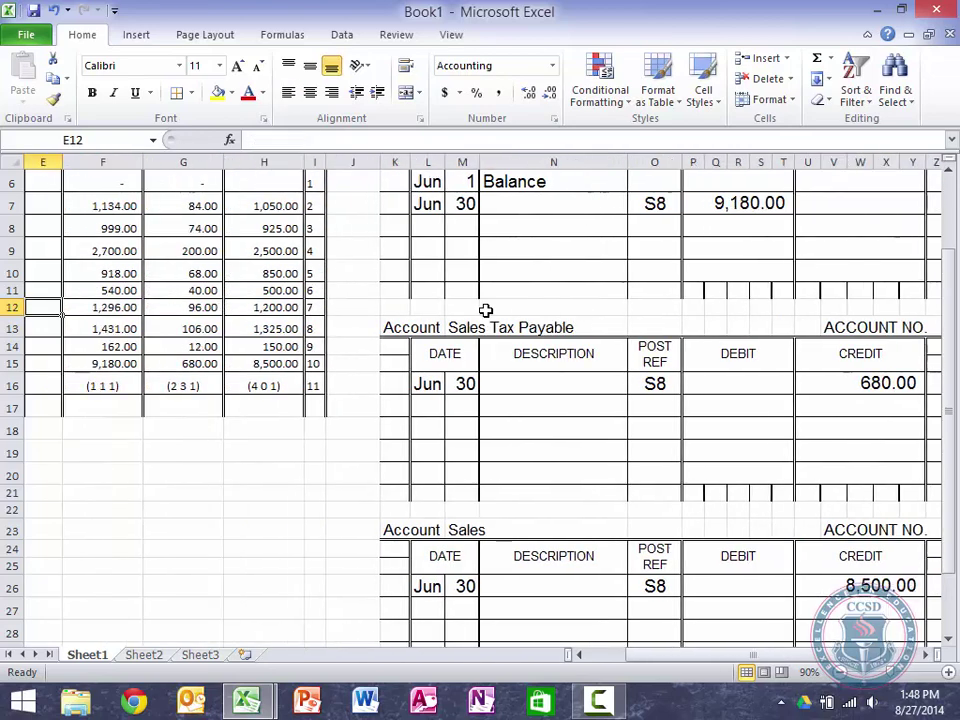
key("Left")
key("Left")
key("Left")
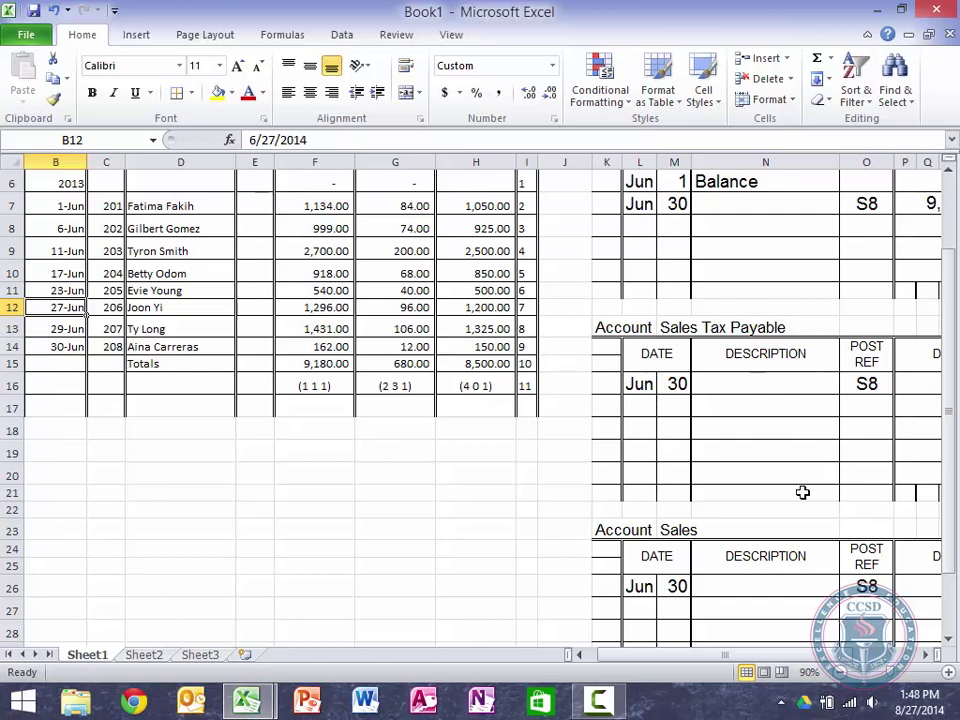
Step: Zoom out from 90% to 60% to fit the journal and all three ledgers on screen
left_click(836, 673)
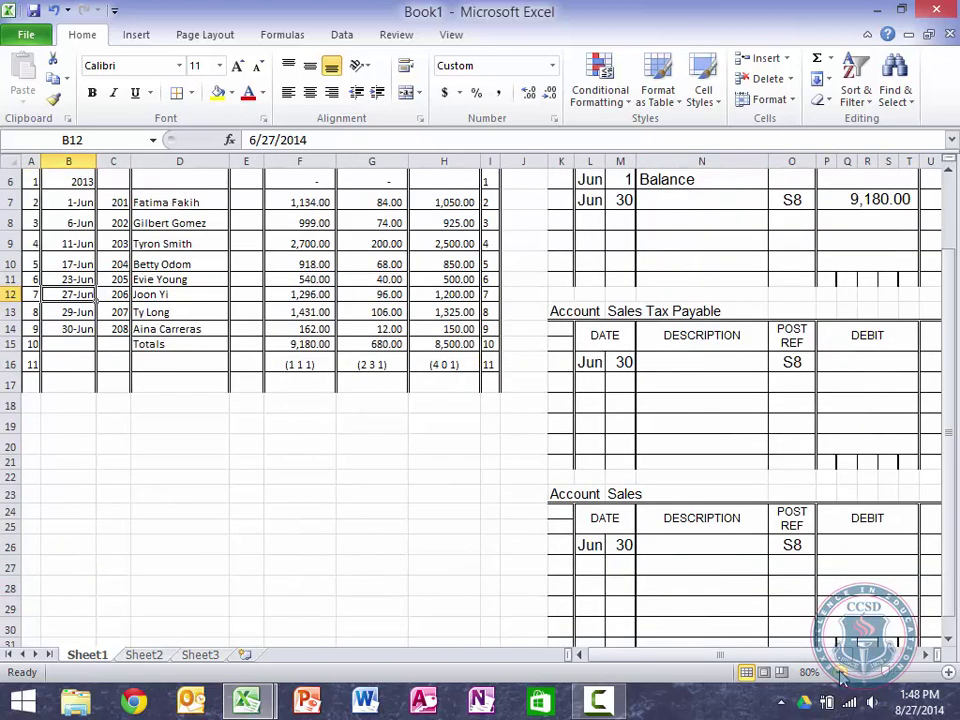
left_click(840, 677)
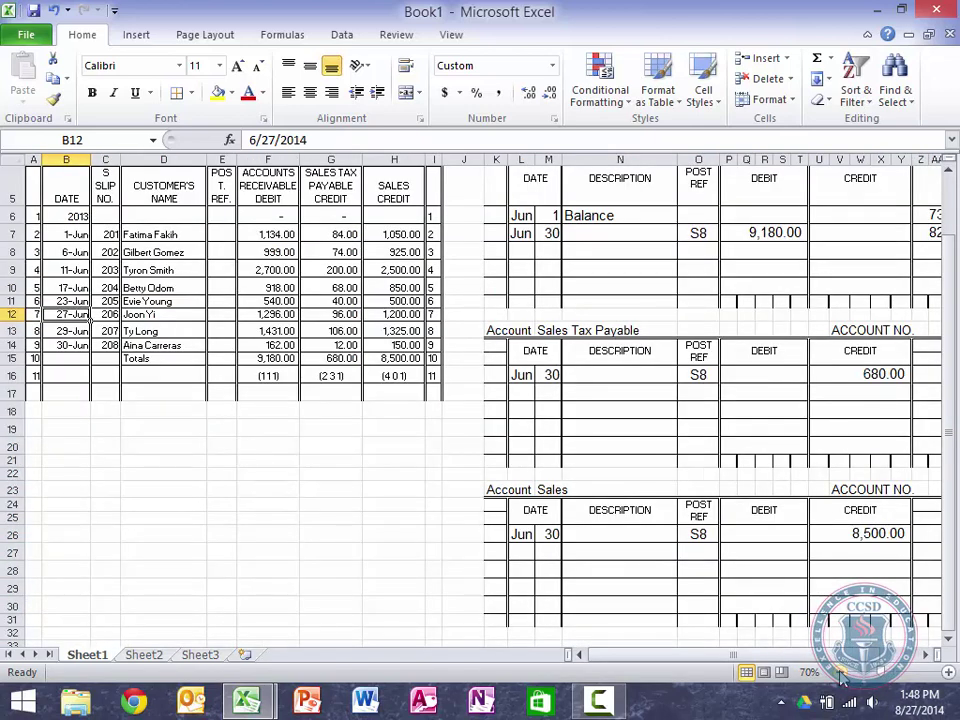
left_click(840, 677)
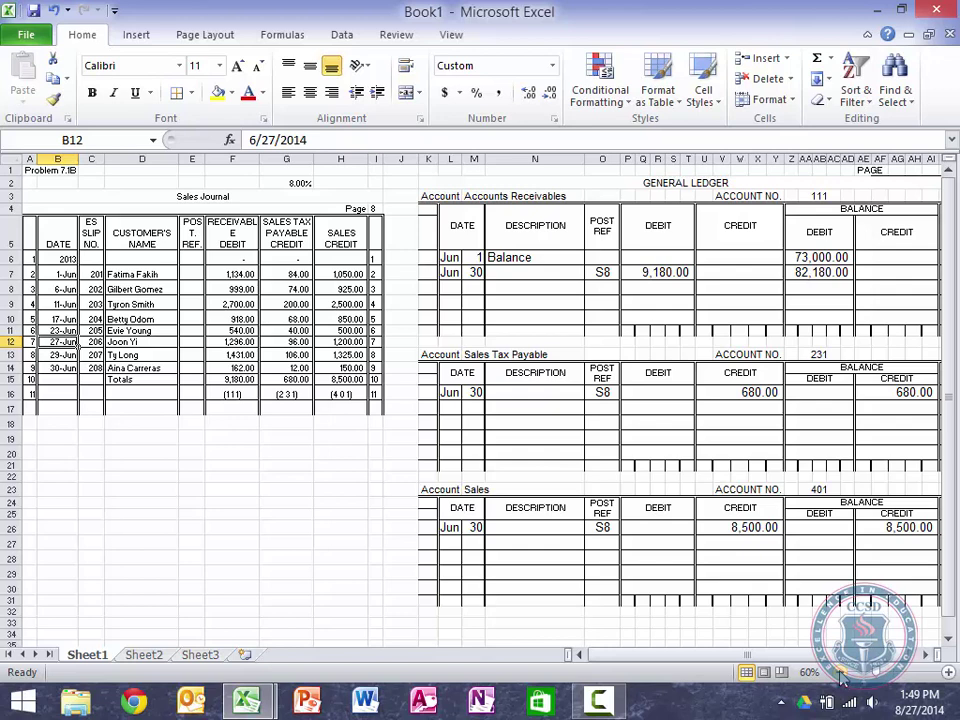
left_click(343, 270)
type("2560")
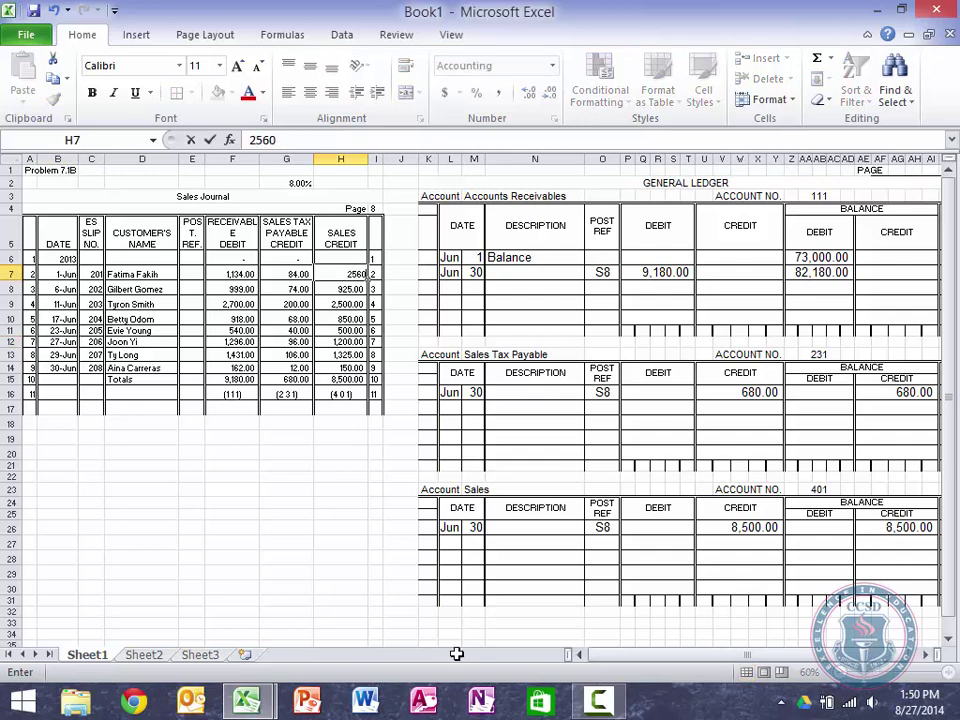
key("Return")
type("7850")
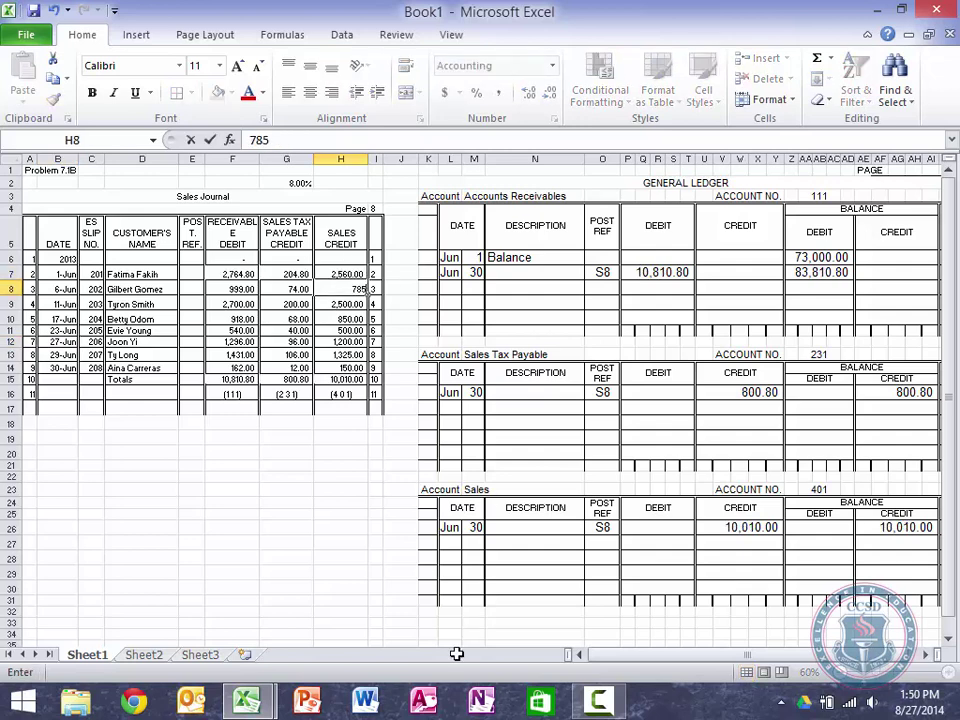
key("Return")
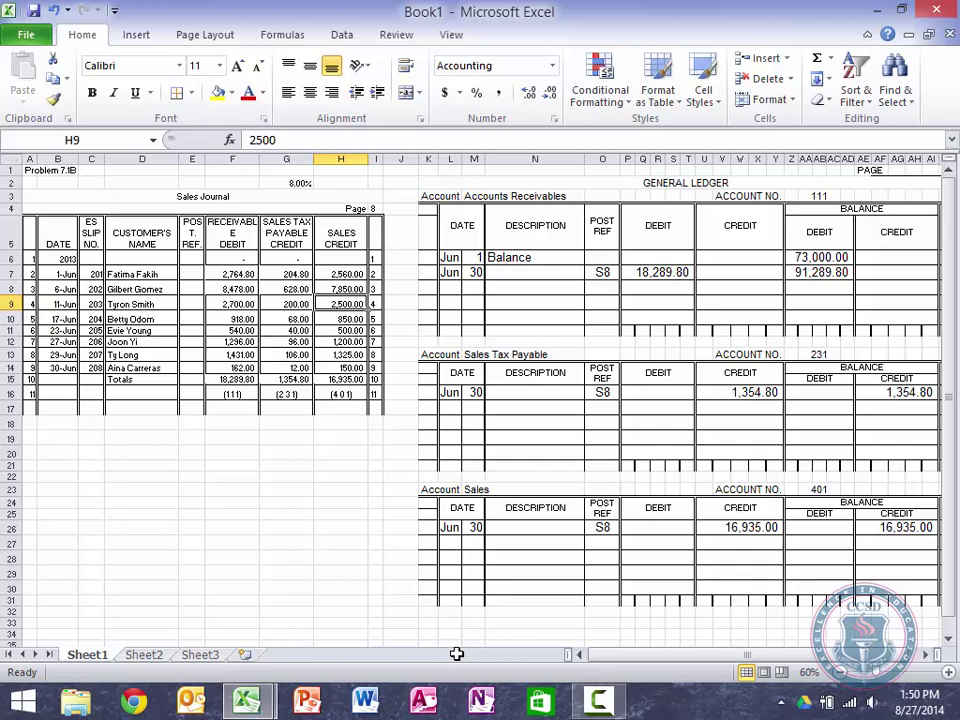
key("ctrl+z")
key("ctrl+z")
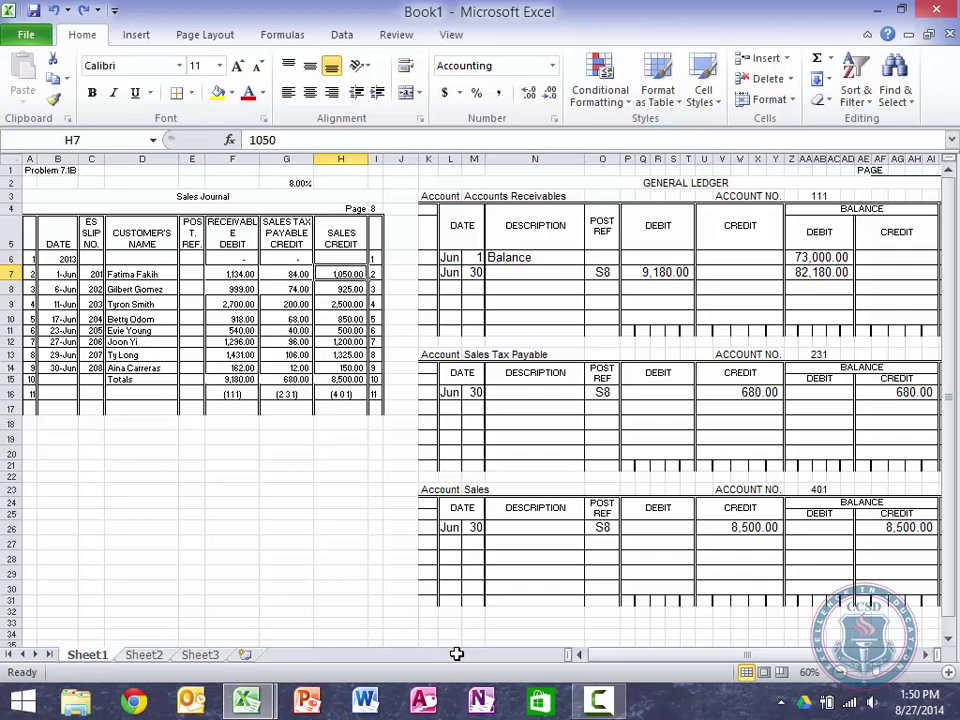
Step: Rename the Sheet1 tab to 7.1B
double_click(88, 656)
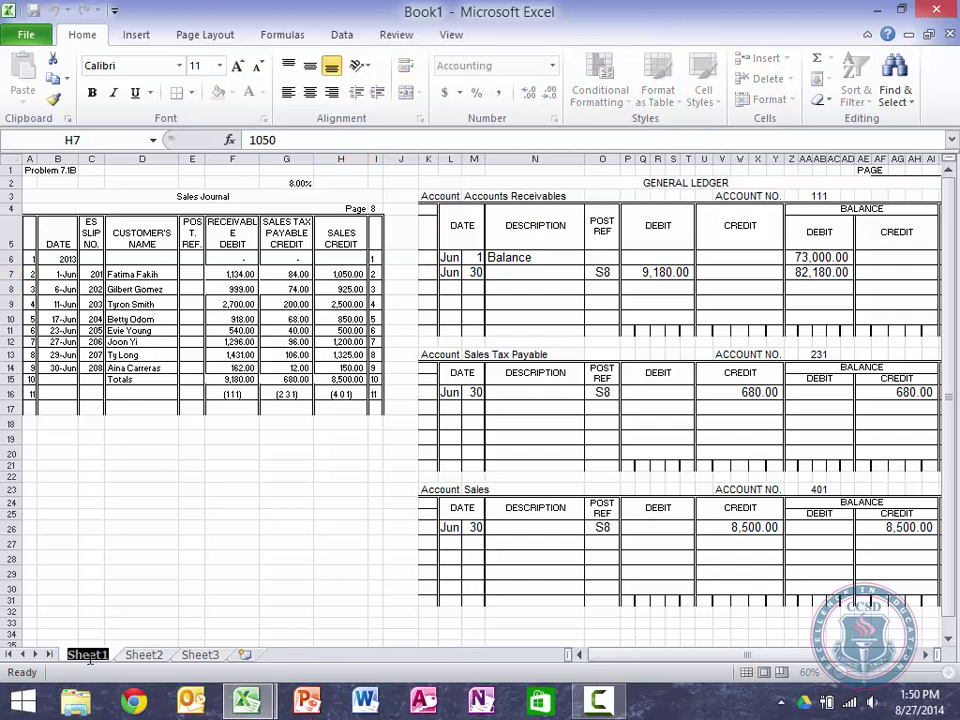
type("P7.1B")
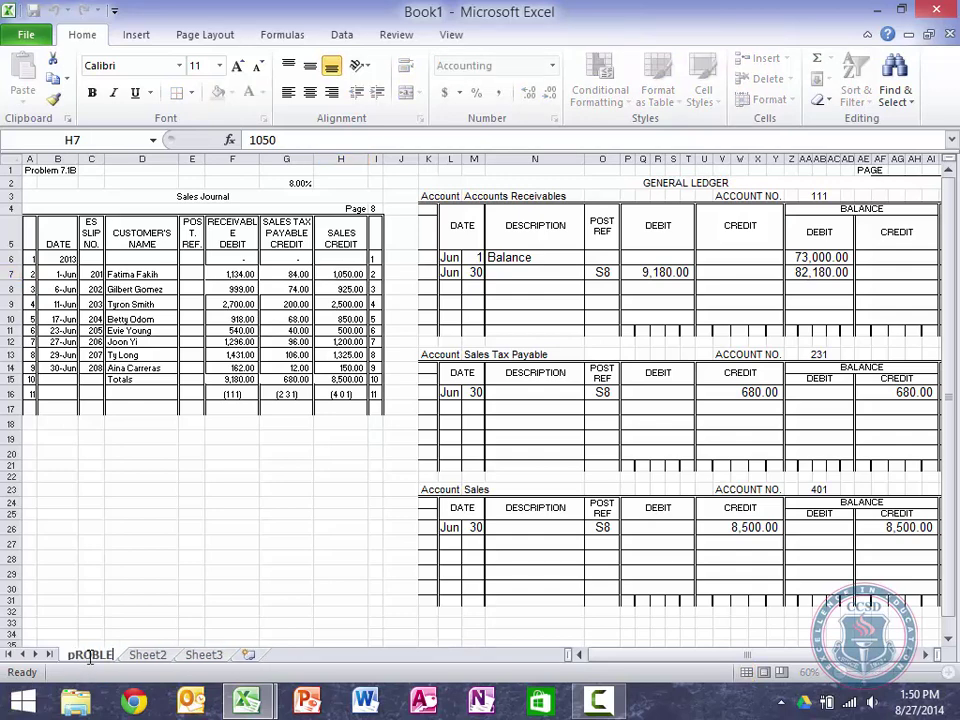
key("BackSpace")
key("BackSpace")
key("BackSpace")
key("BackSpace")
key("BackSpace")
type("7.1B")
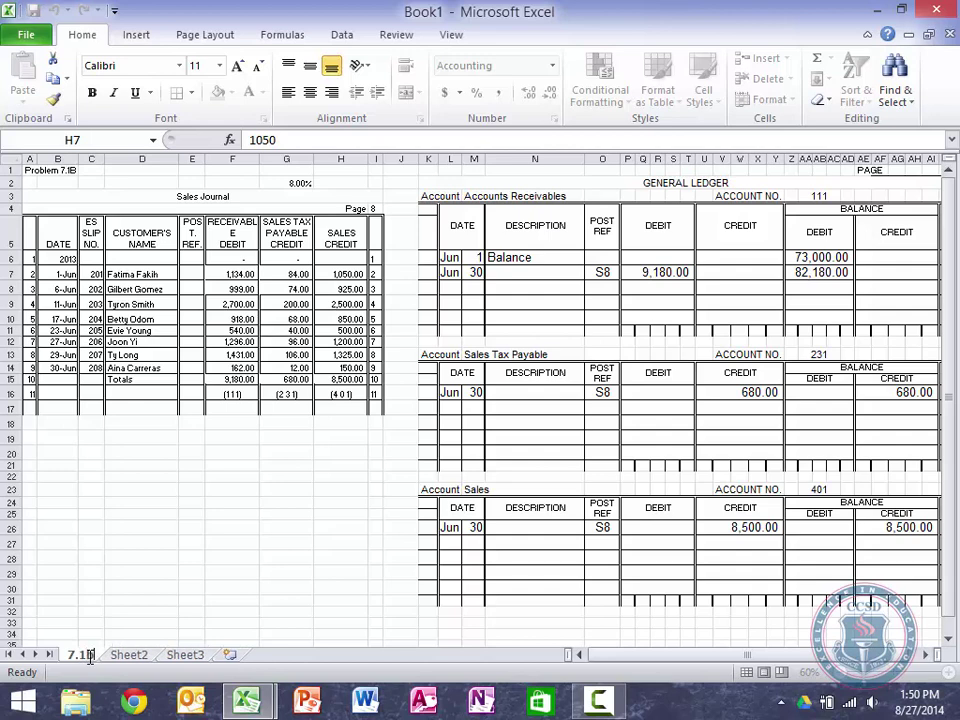
key("Return")
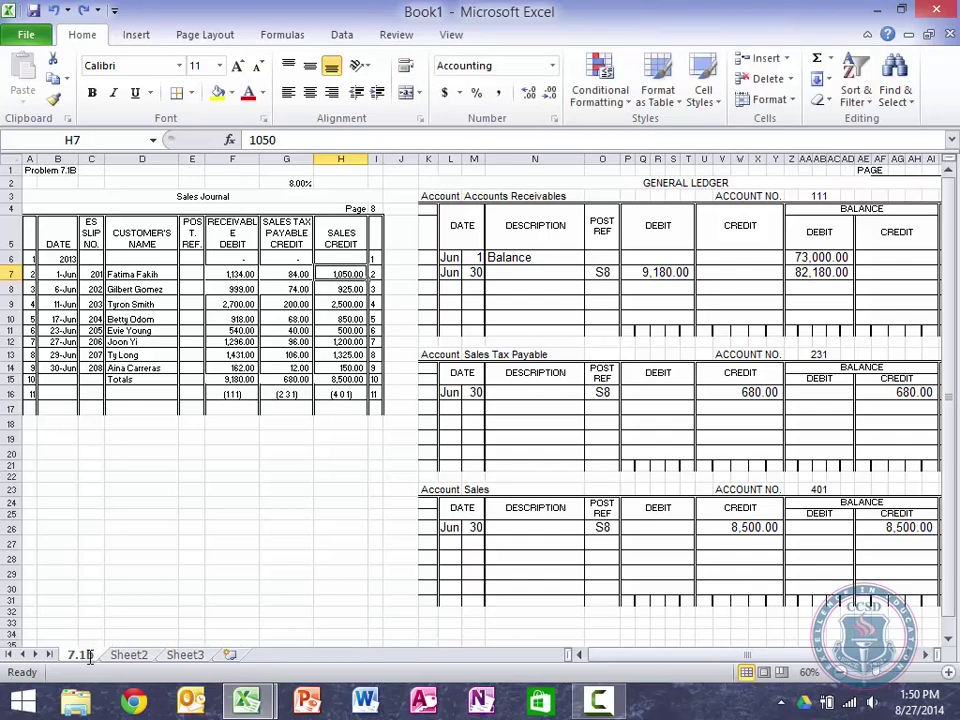
double_click(84, 655)
left_click(89, 656)
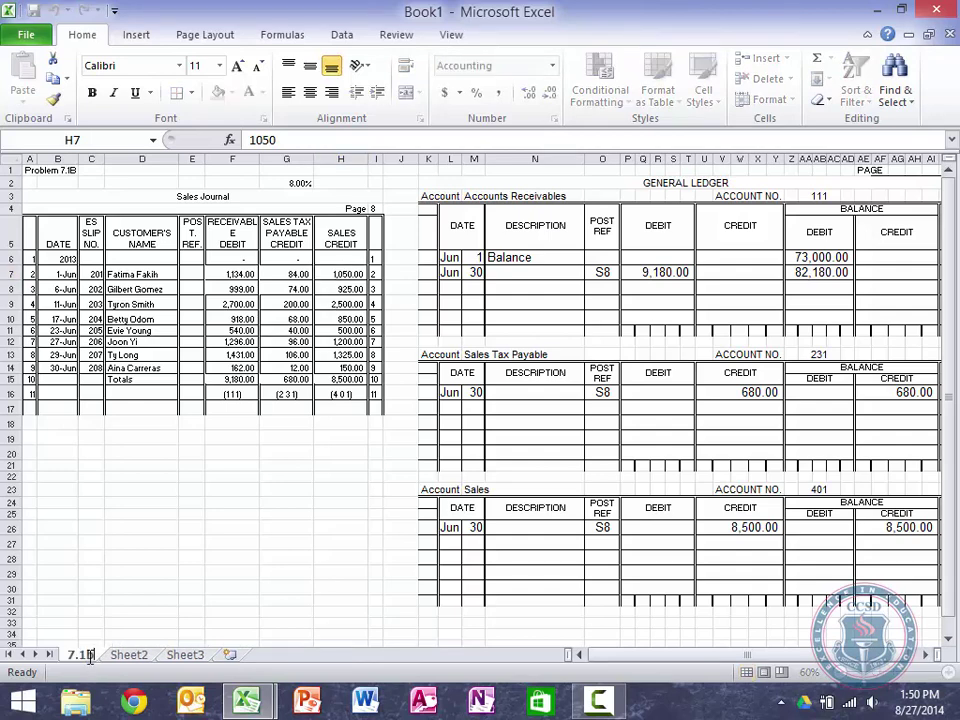
key("BackSpace")
type("B")
key("Return")
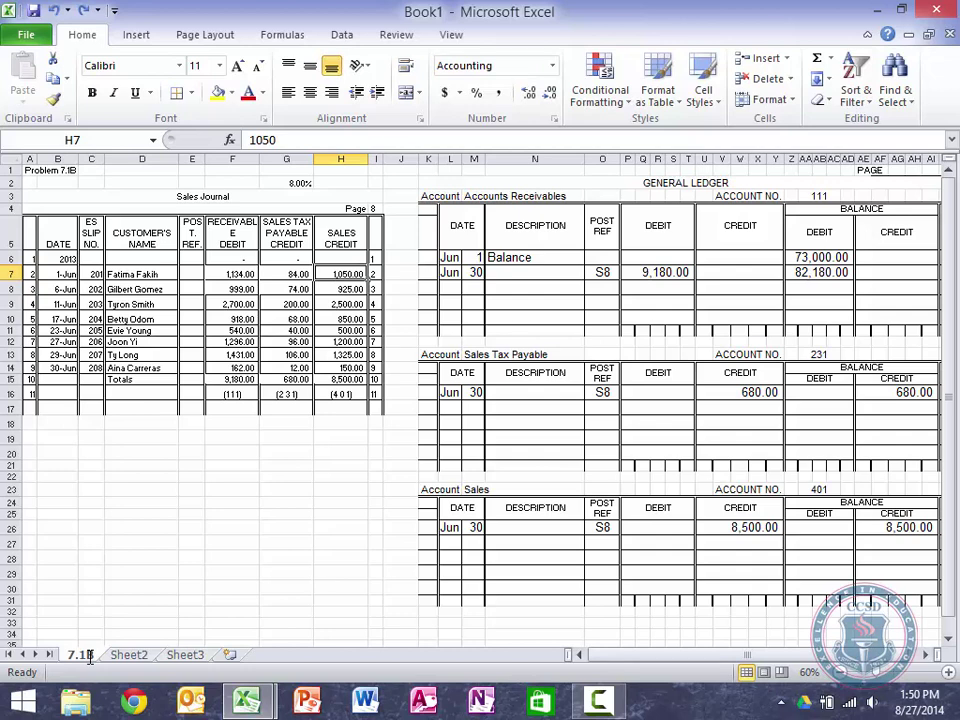
Step: Make a copy of sheet 7.1B placed before Sheet2
right_click(88, 658)
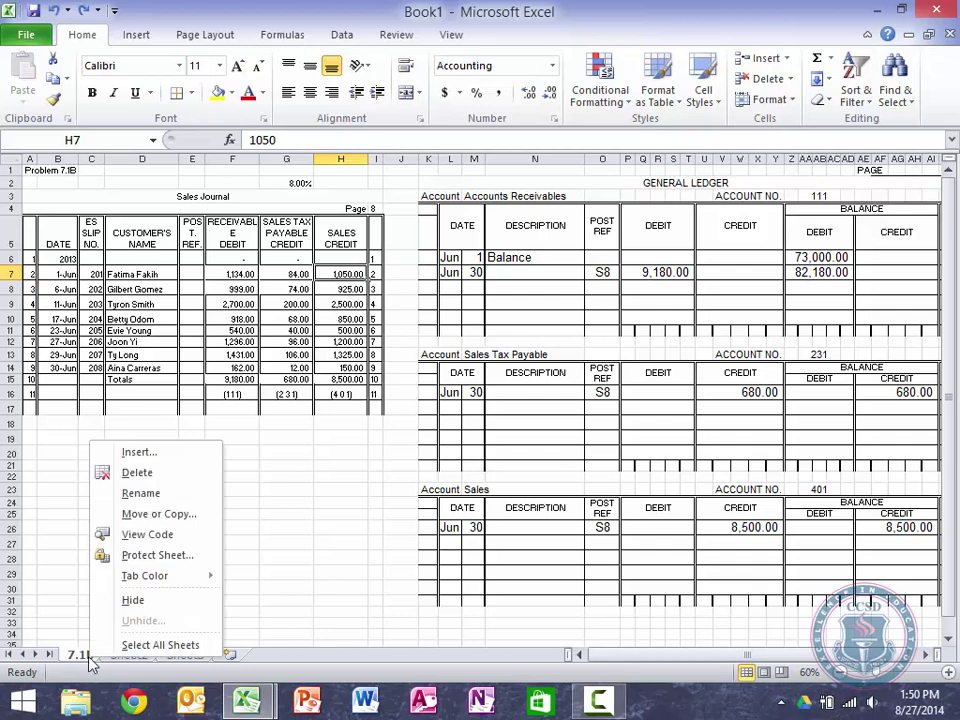
left_click(160, 514)
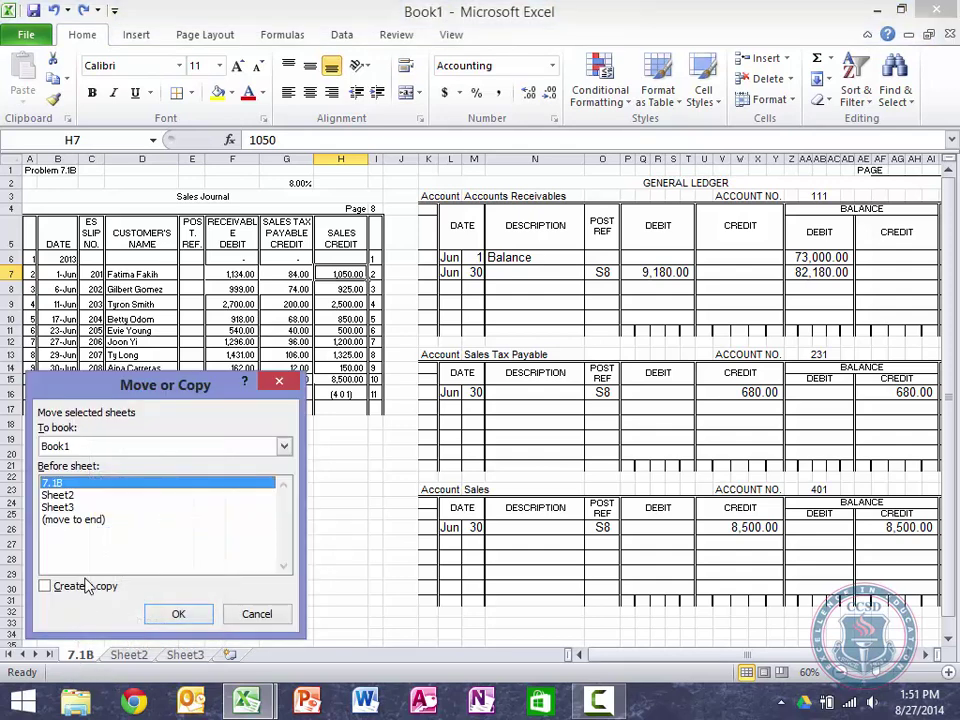
left_click(55, 586)
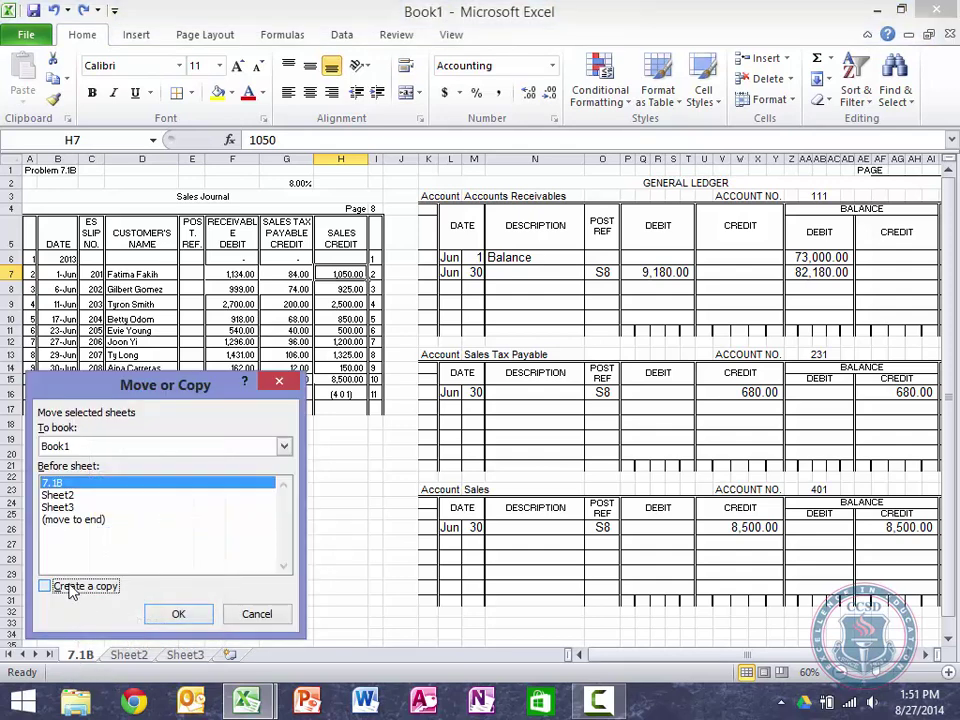
left_click(58, 496)
left_click(178, 614)
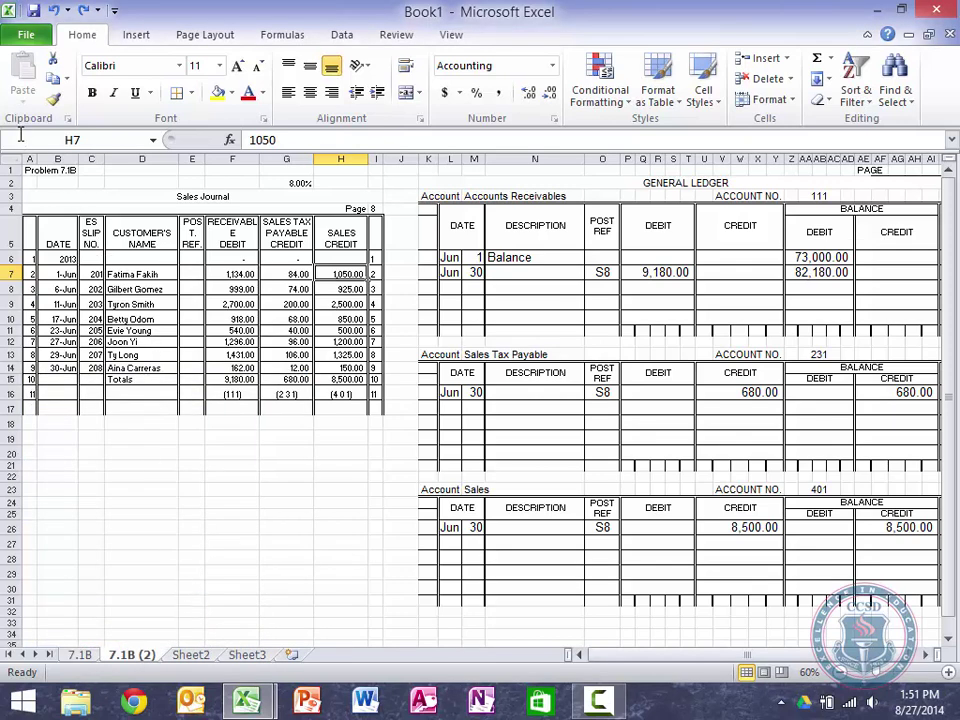
Step: Change the A1 title on sheet 7.1B (2) from Problem 7.1B to 'Problem 7.2B'
left_click(32, 171)
type("pROB")
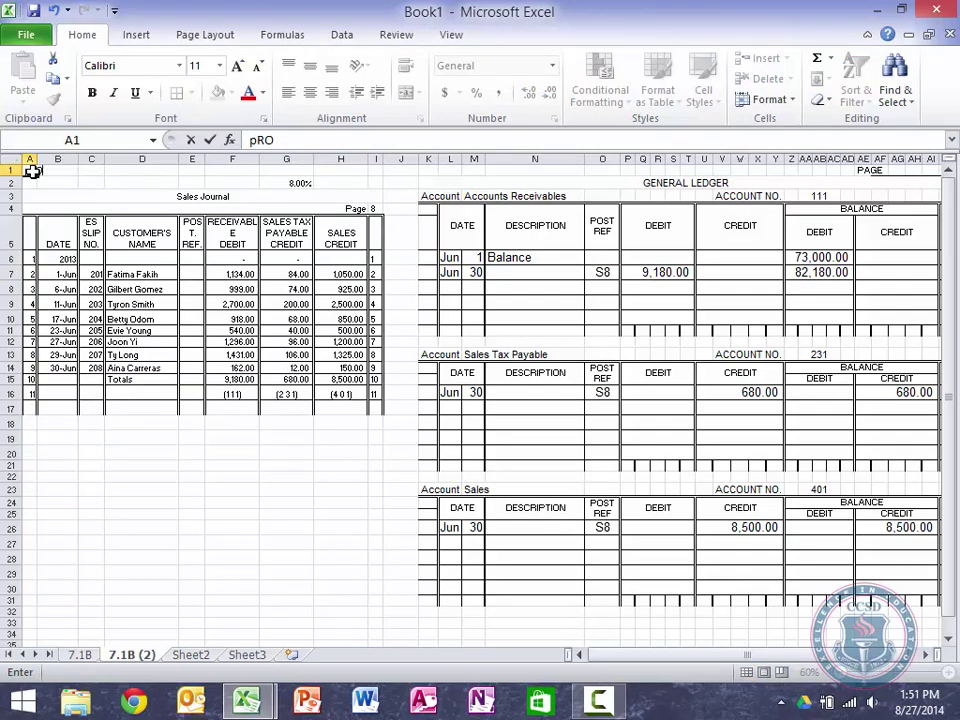
key("BackSpace")
key("BackSpace")
key("BackSpace")
key("BackSpace")
type("Problem 7.2")
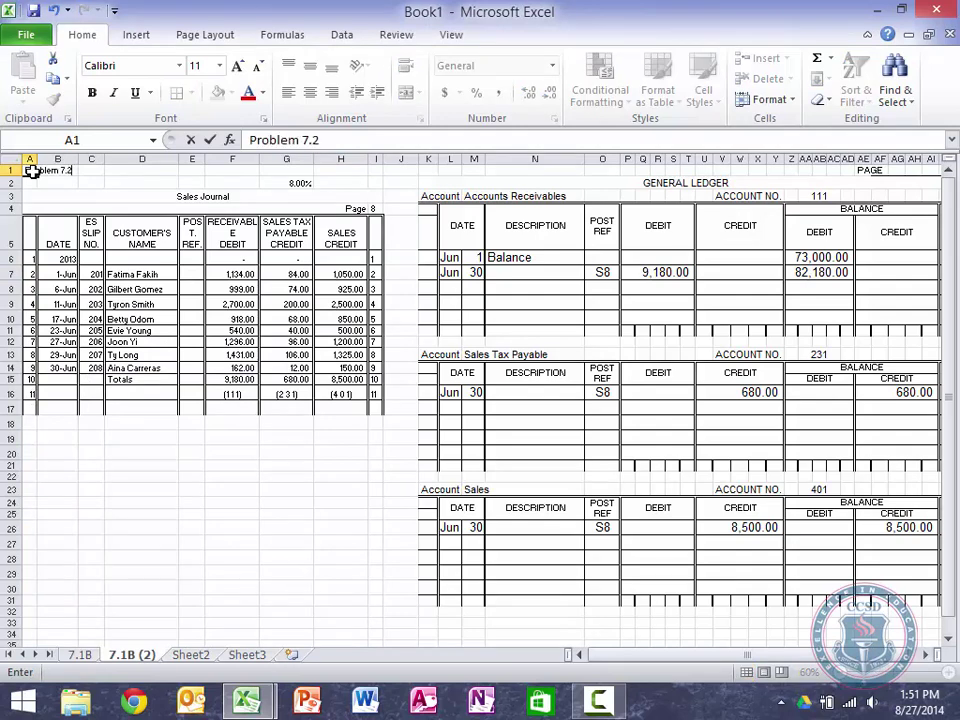
type("B")
key("Return")
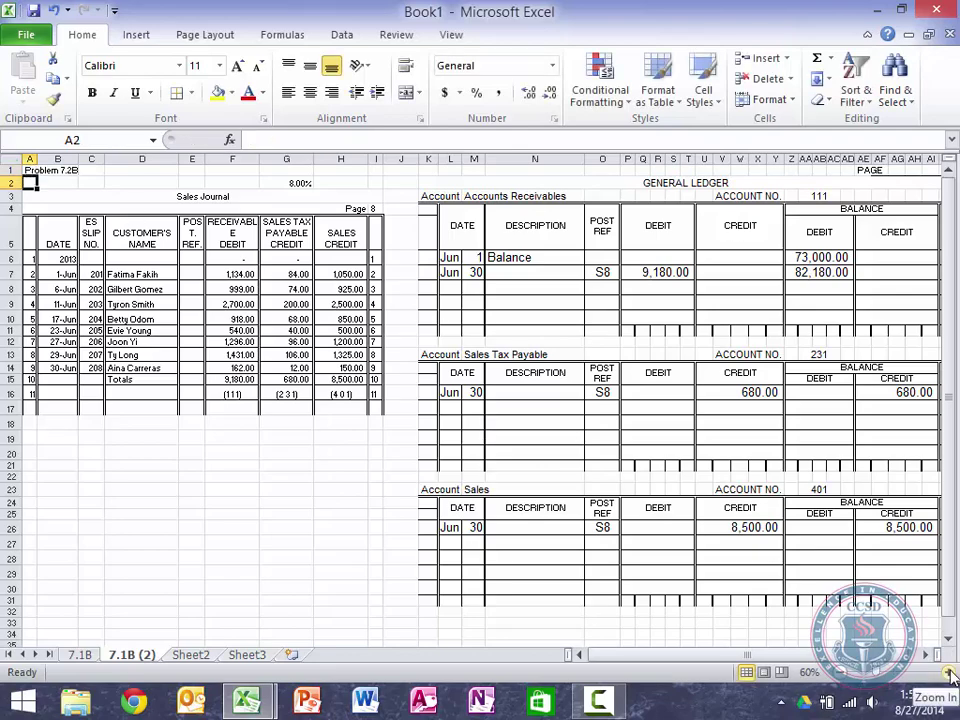
Step: Clear the dates, slip numbers, customer names and post refs in B7:E14
left_click(951, 678)
left_click(951, 678)
left_click(951, 678)
left_click(951, 678)
left_click(951, 678)
left_click(951, 678)
left_click(951, 678)
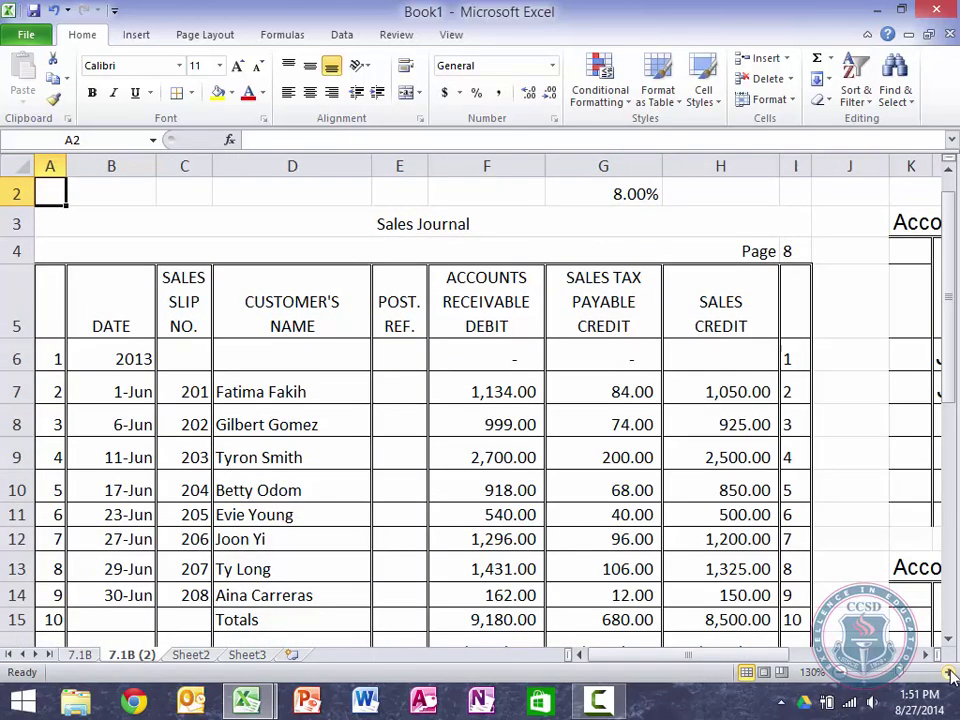
left_click(951, 678)
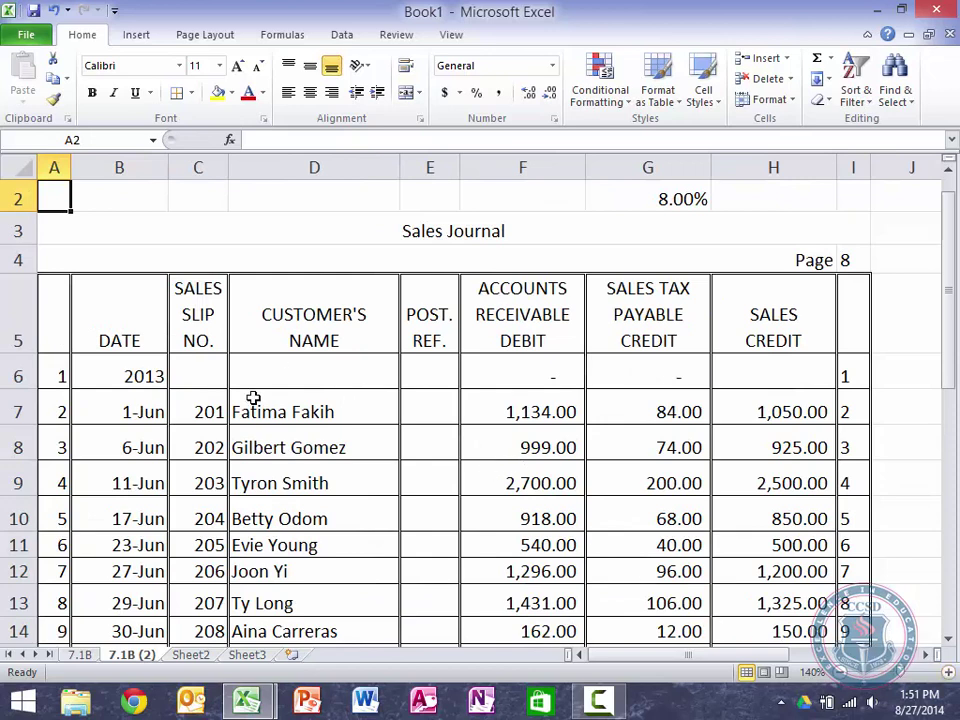
left_click_drag(152, 405, 415, 580)
left_click_drag(410, 688, 406, 540)
key("Delete")
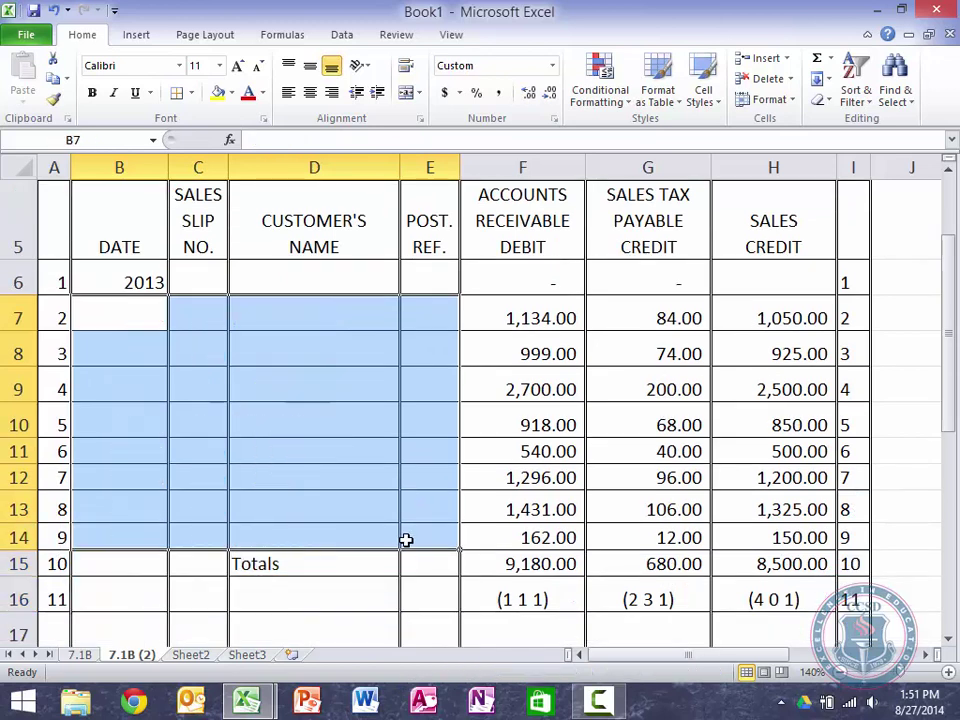
Step: Clear the sales amounts in H7:H14, then review the cleared cells back to B7
key("Right")
key("Right")
key("Right")
key("Right")
key("Right")
key("Right")
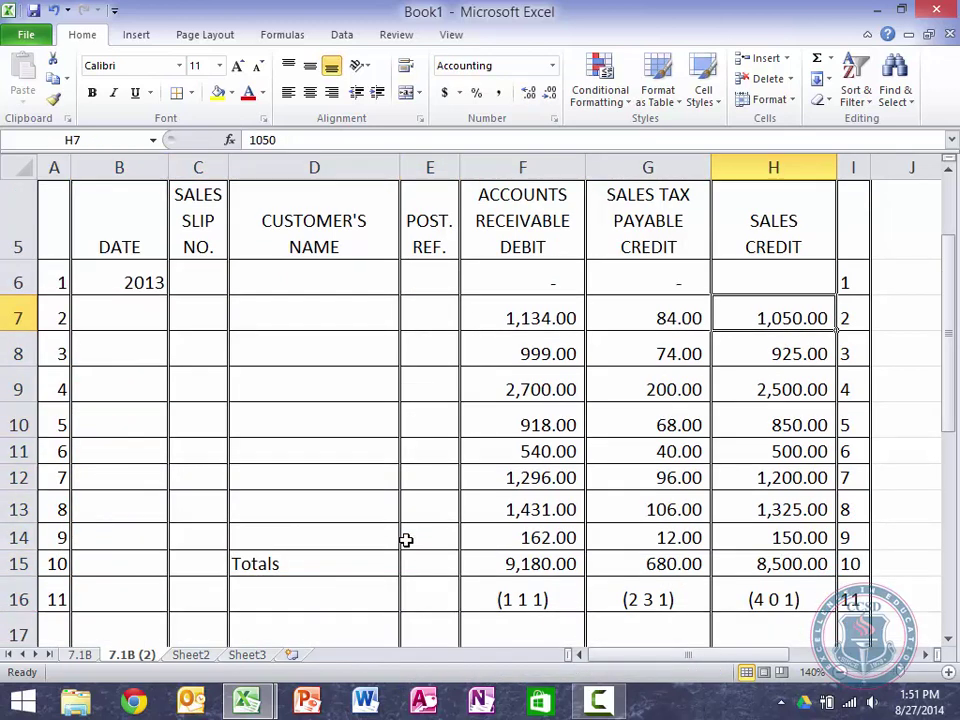
key("shift+Down")
key("shift+Down")
key("shift+Down")
key("shift+Down")
key("shift+Down")
key("shift+Down")
key("shift+Down")
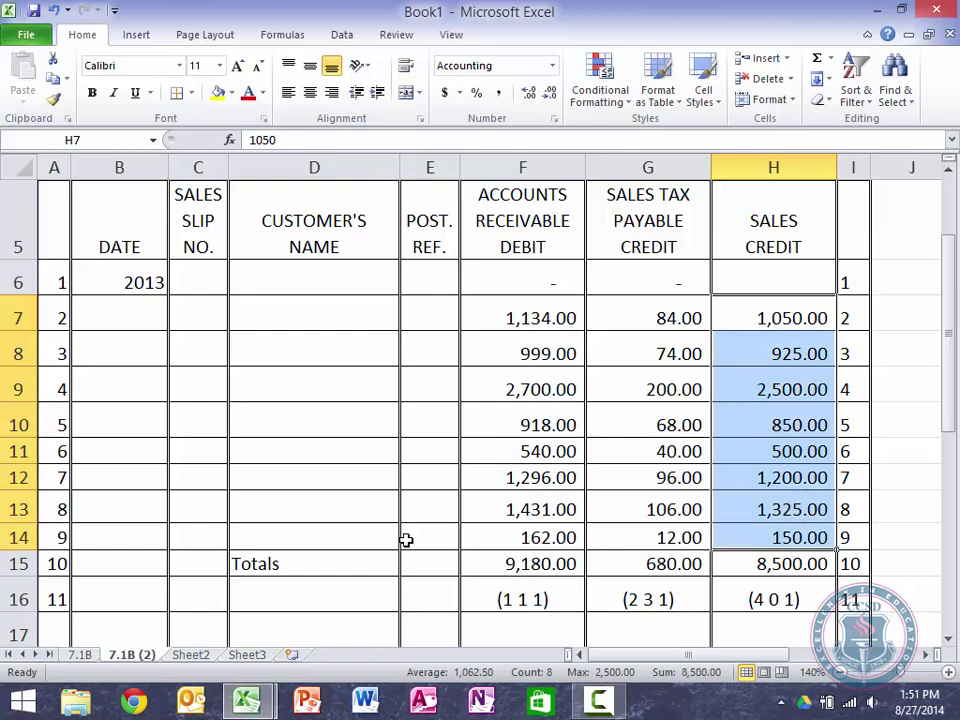
key("Delete")
key("Left")
key("Left")
key("Left")
key("Left")
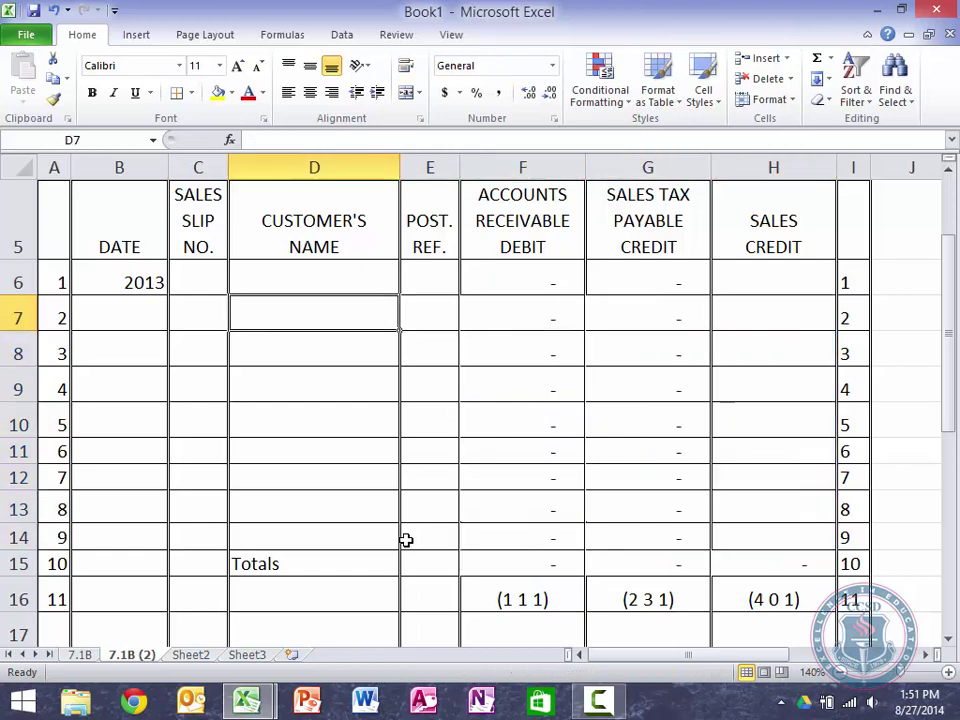
key("Down")
key("Down")
key("Down")
key("Down")
key("Down")
key("Down")
key("Down")
key("Up")
key("Up")
key("Up")
key("Up")
key("Up")
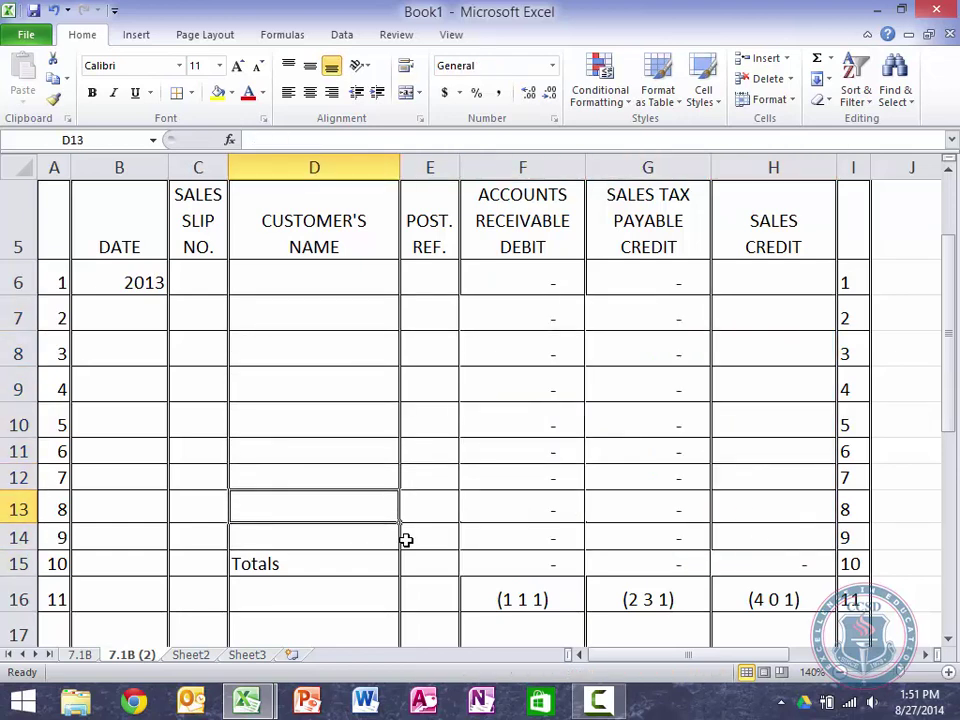
key("Left")
key("Up")
key("Up")
key("Left")
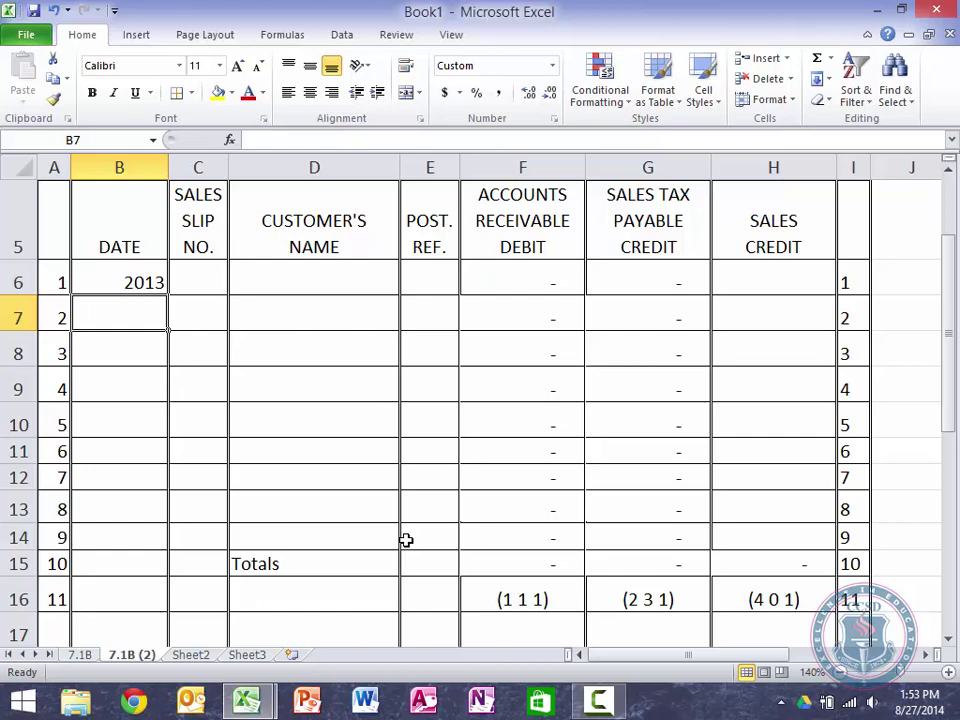
Step: Record the 1-Jun sale in row 7: slip 1601, the customer's name, sales credit 2,525
type("June 1")
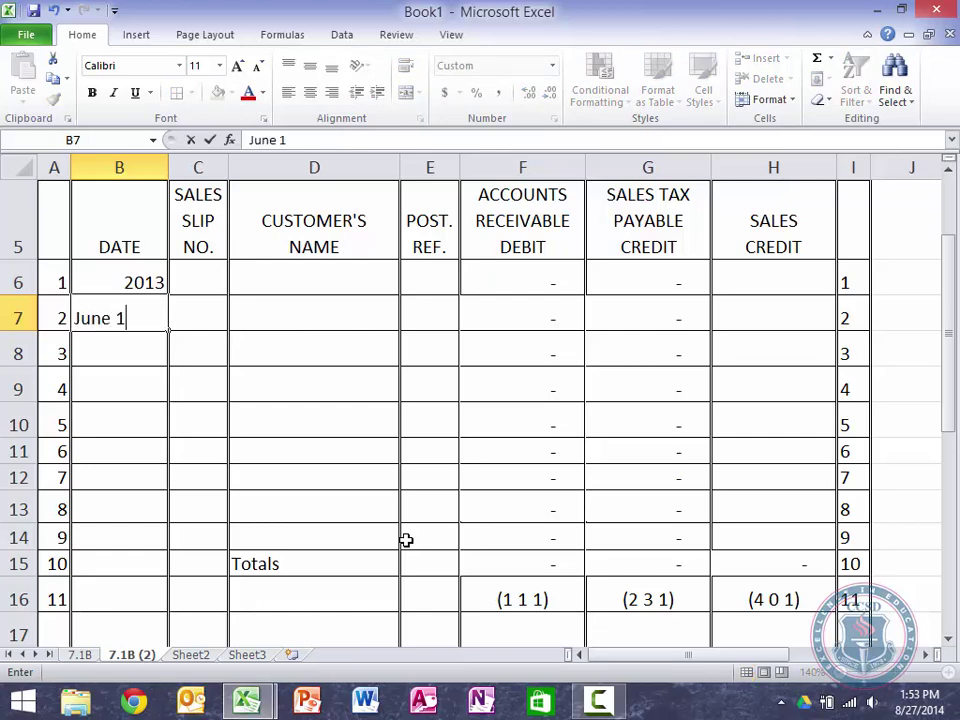
key("Tab")
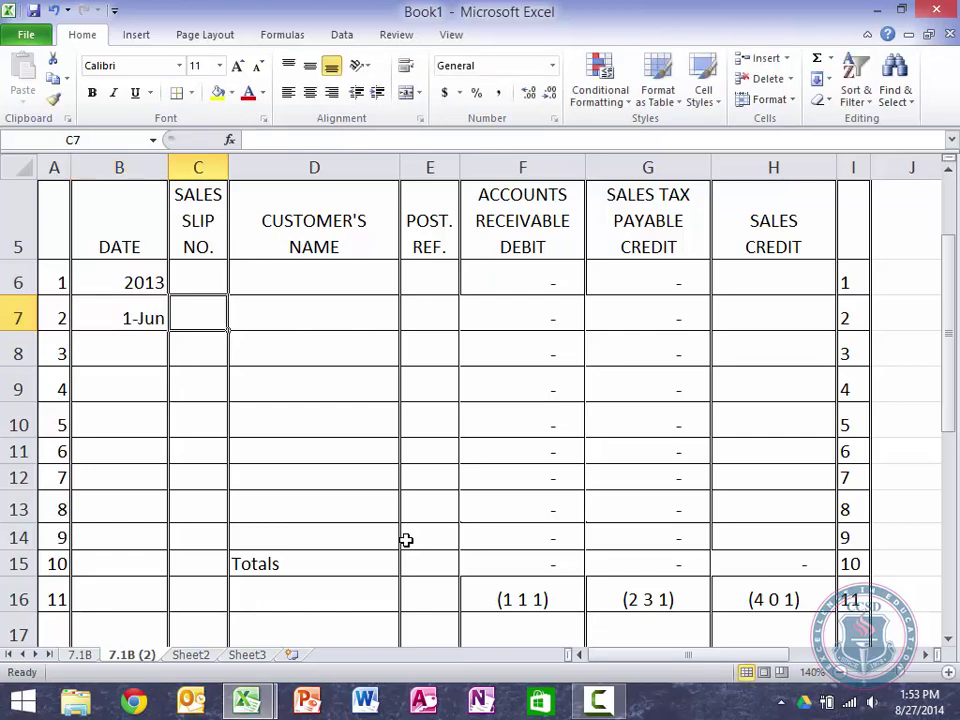
key("Tab")
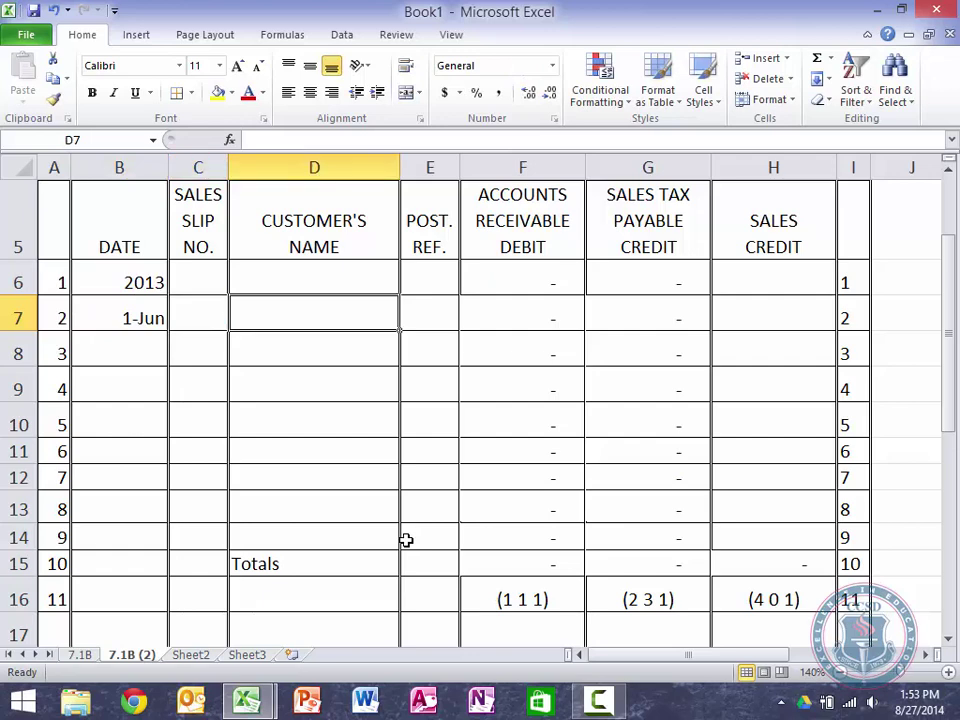
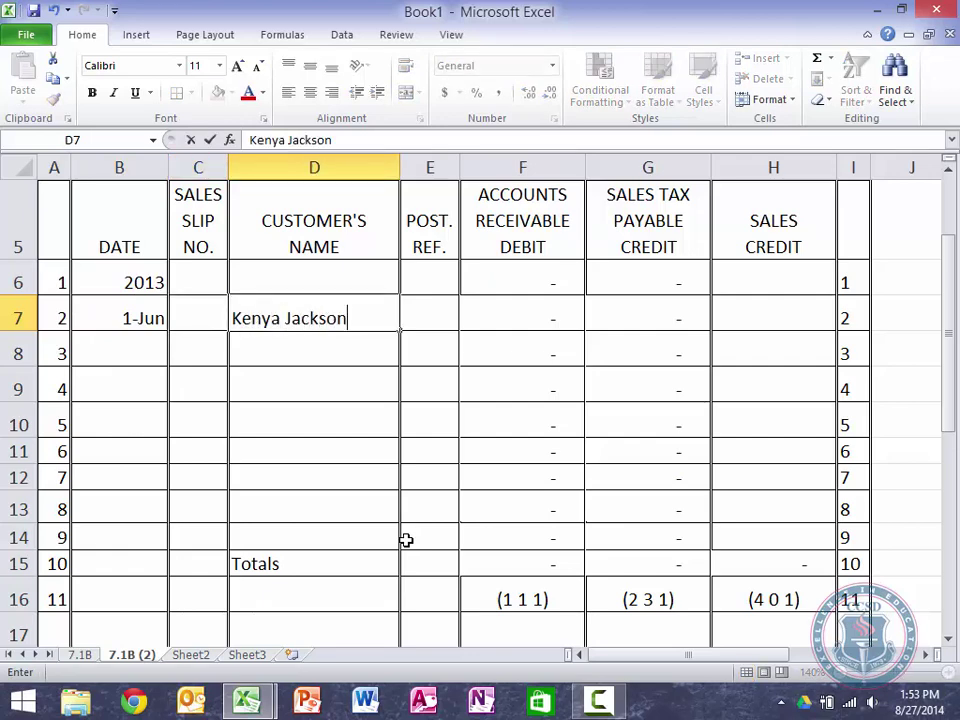
key("shift+Tab")
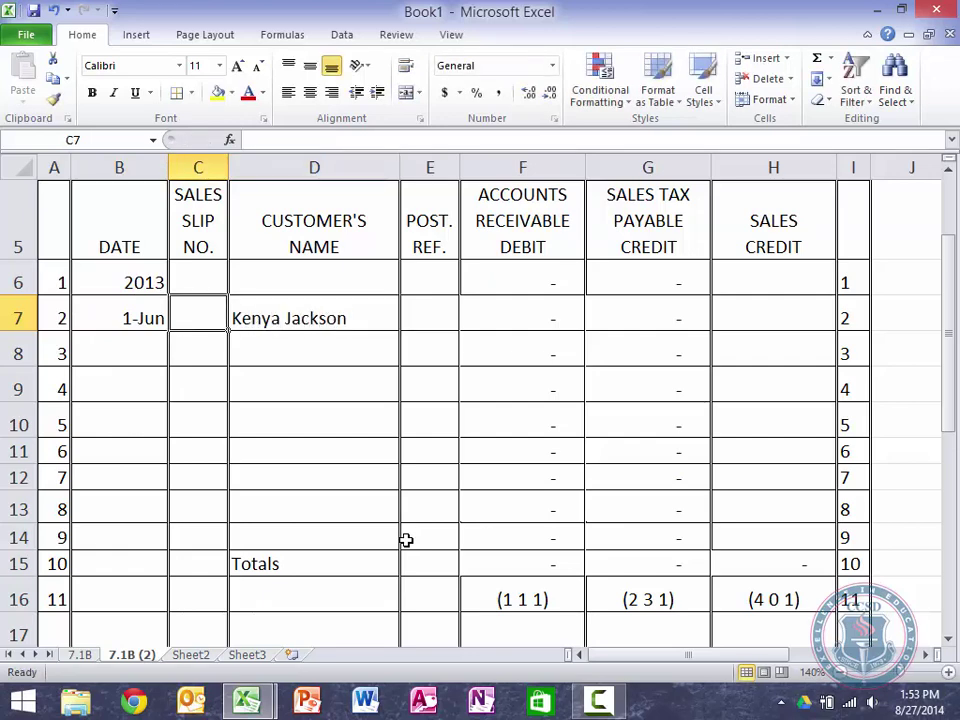
type("1601")
key("Tab")
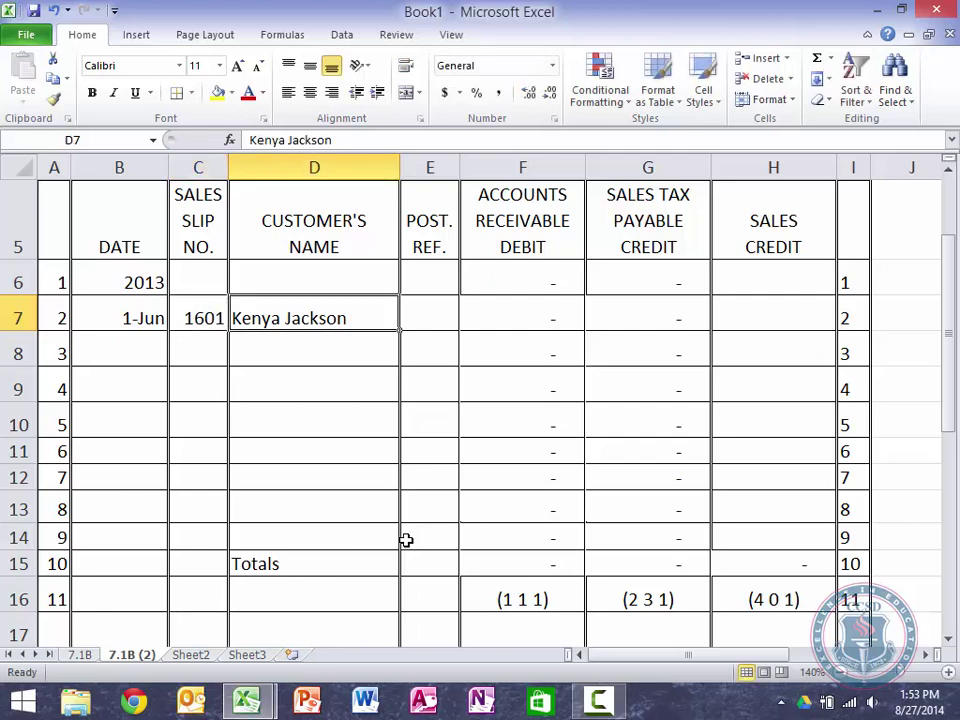
key("Tab")
key("Tab")
key("Tab")
key("Tab")
type("2525")
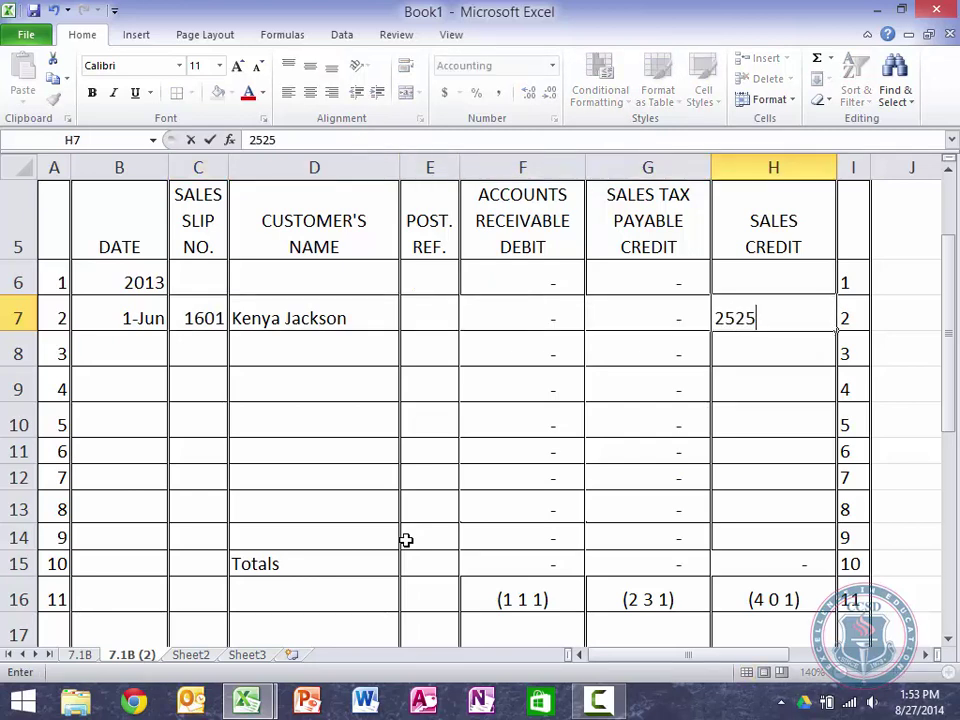
key("Return")
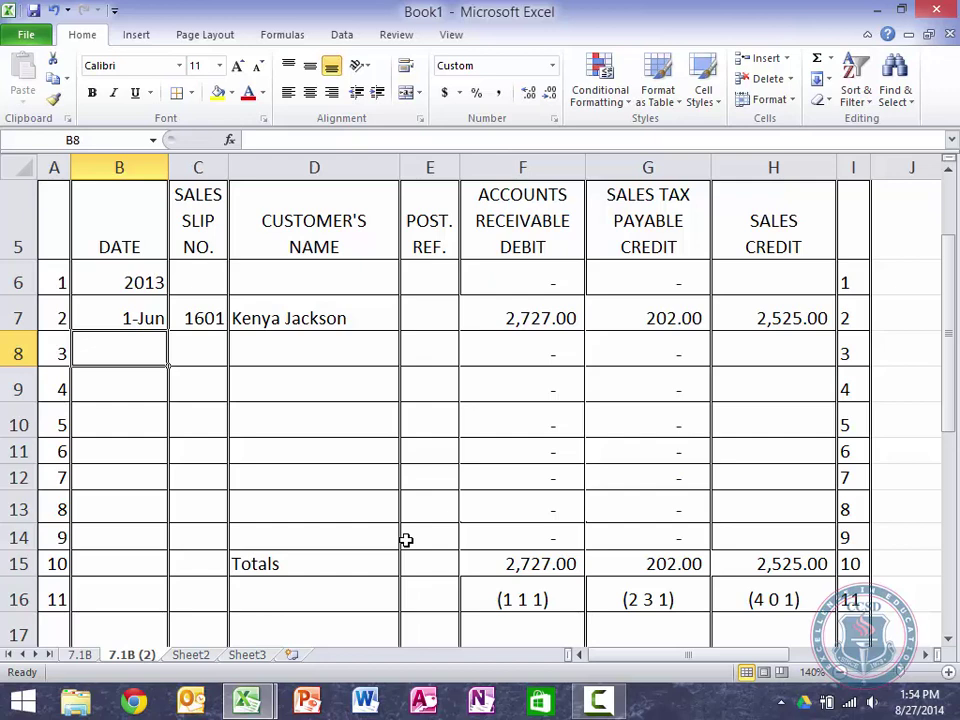
Step: Enter the 5-Jun date, the customer's name and slip number 1602 in row 8
type("June 4")
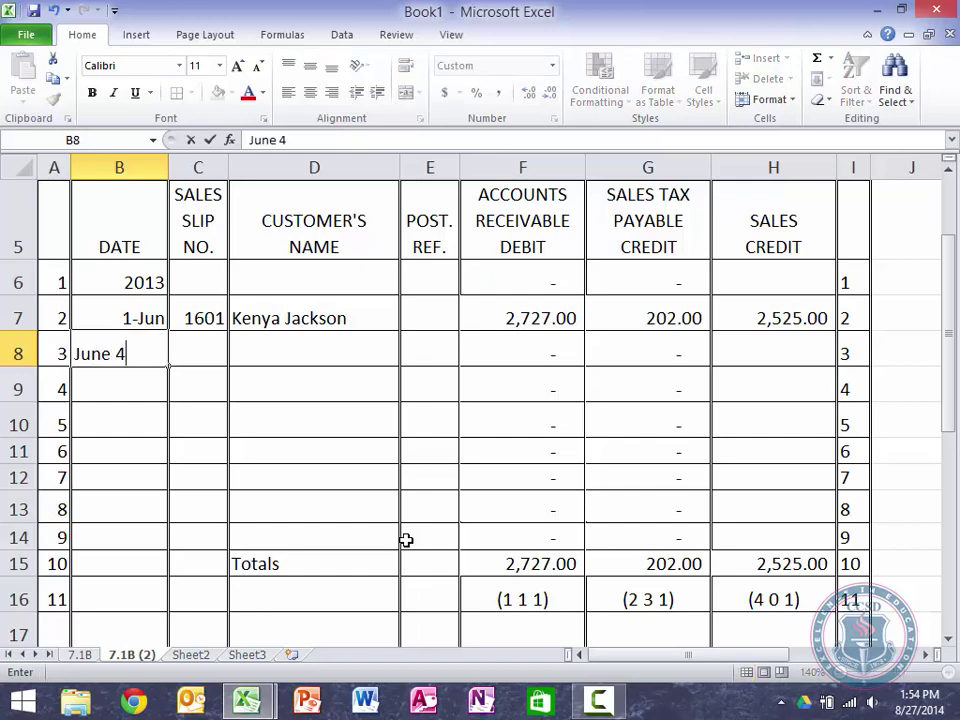
key("BackSpace")
key("BackSpace")
type("5")
key("Tab")
key("Tab")
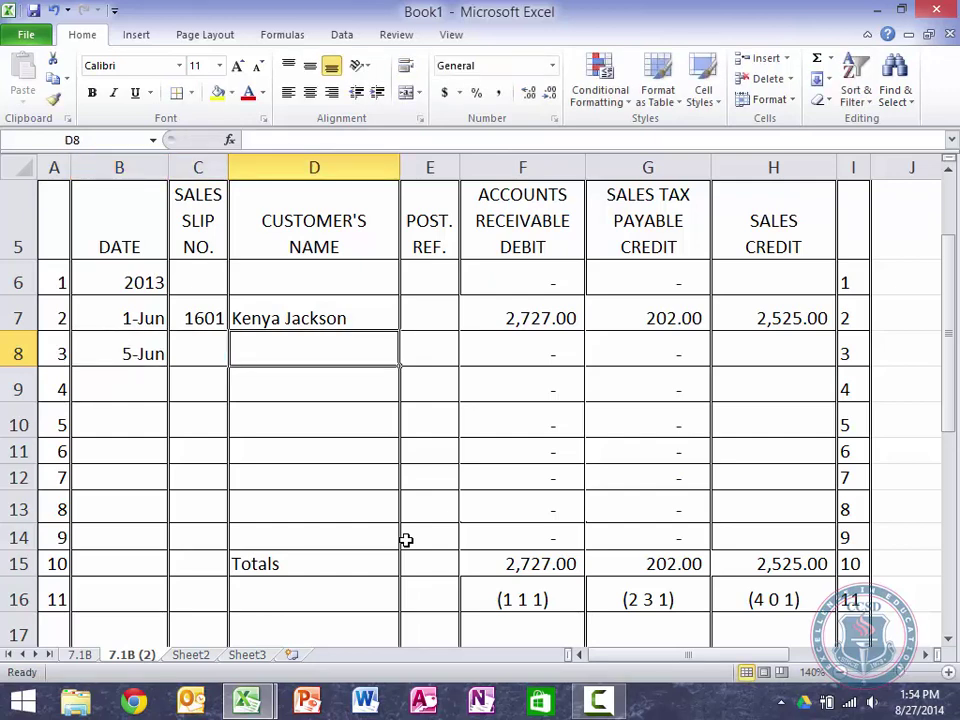
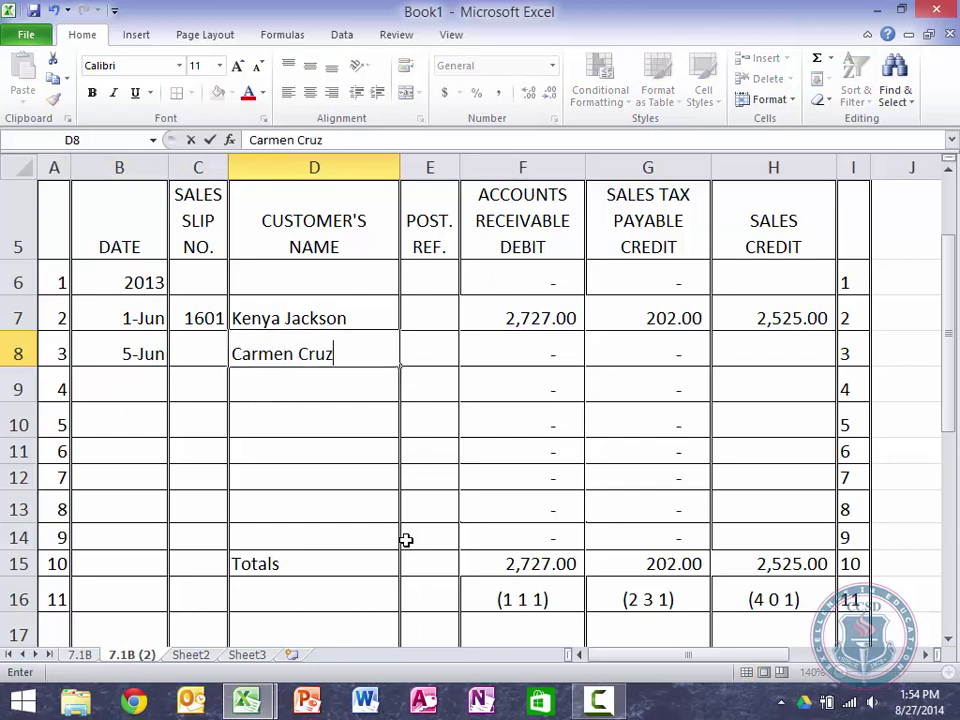
key("shift+Tab")
type("15")
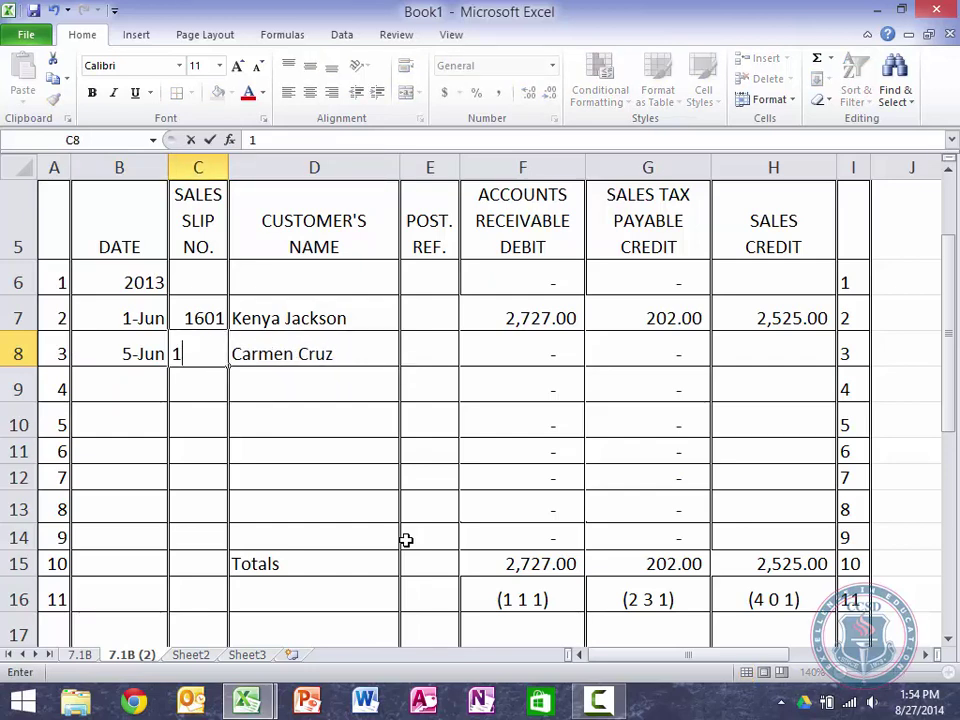
key("BackSpace")
type("602")
key("Tab")
key("Tab")
key("Tab")
key("Tab")
key("Tab")
Step: Enter row 8's sale amount, correcting it from 1005 to 1,500
type("1005")
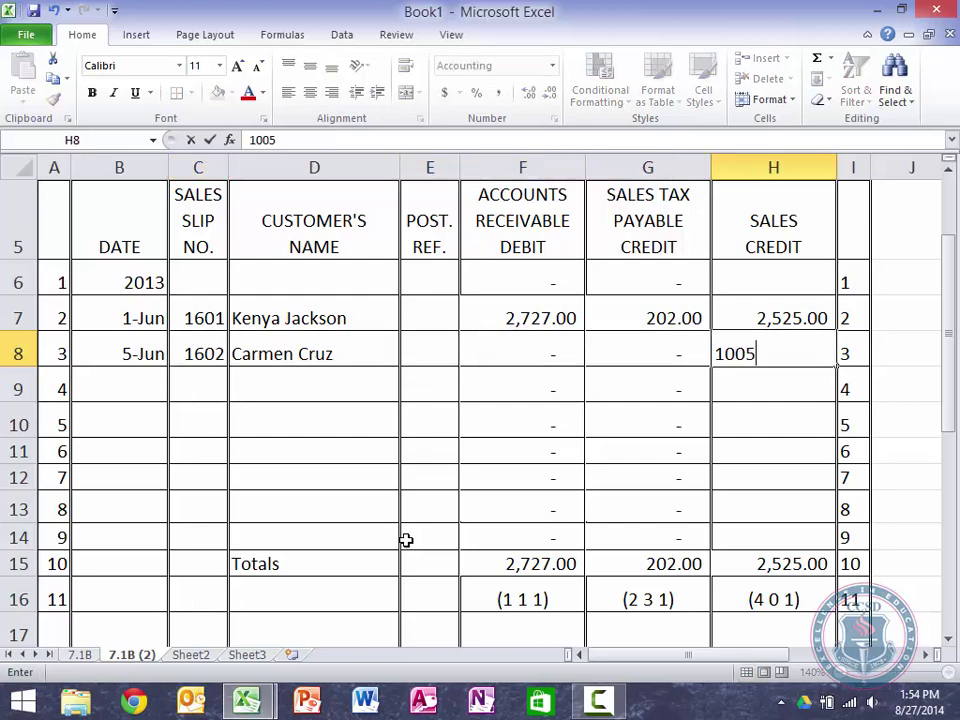
key("Return")
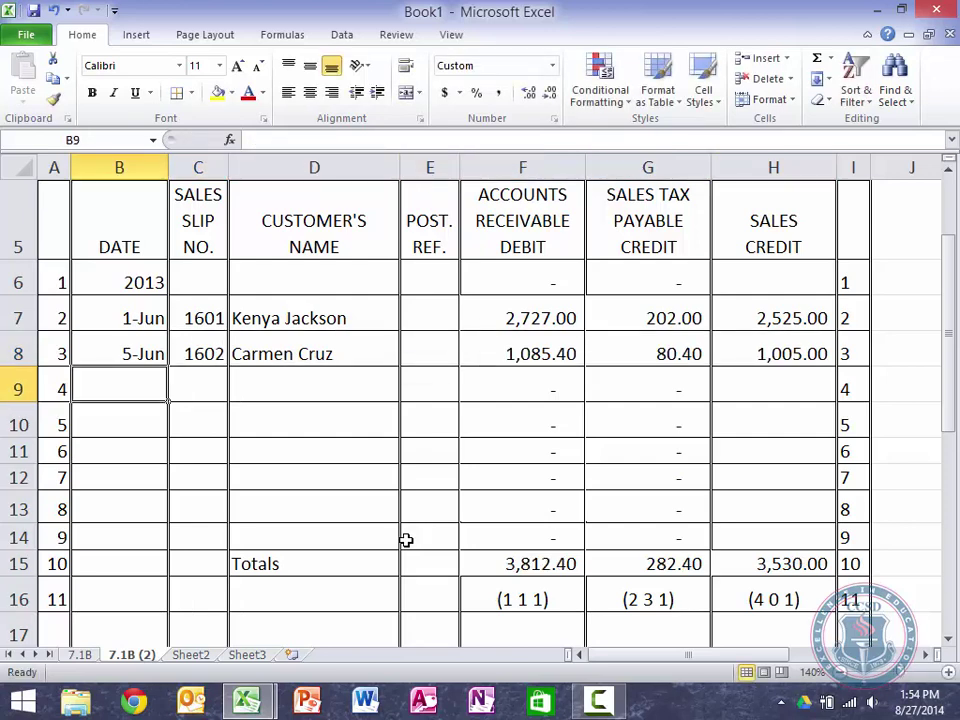
key("Tab")
key("Tab")
key("Tab")
key("Tab")
key("Tab")
key("Tab")
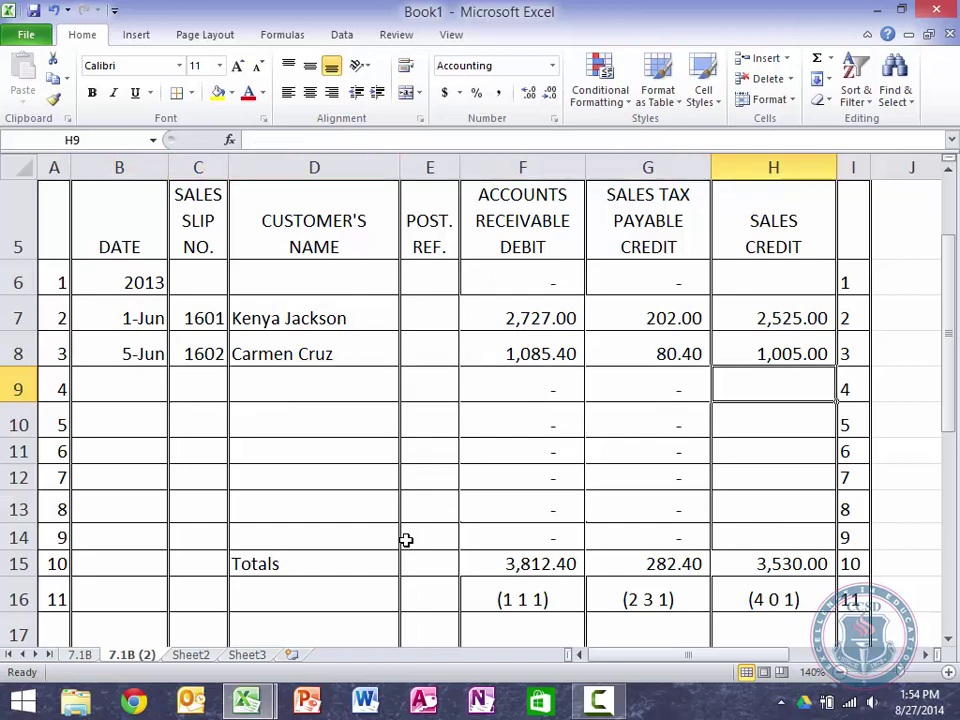
key("Up")
type("1500")
key("Return")
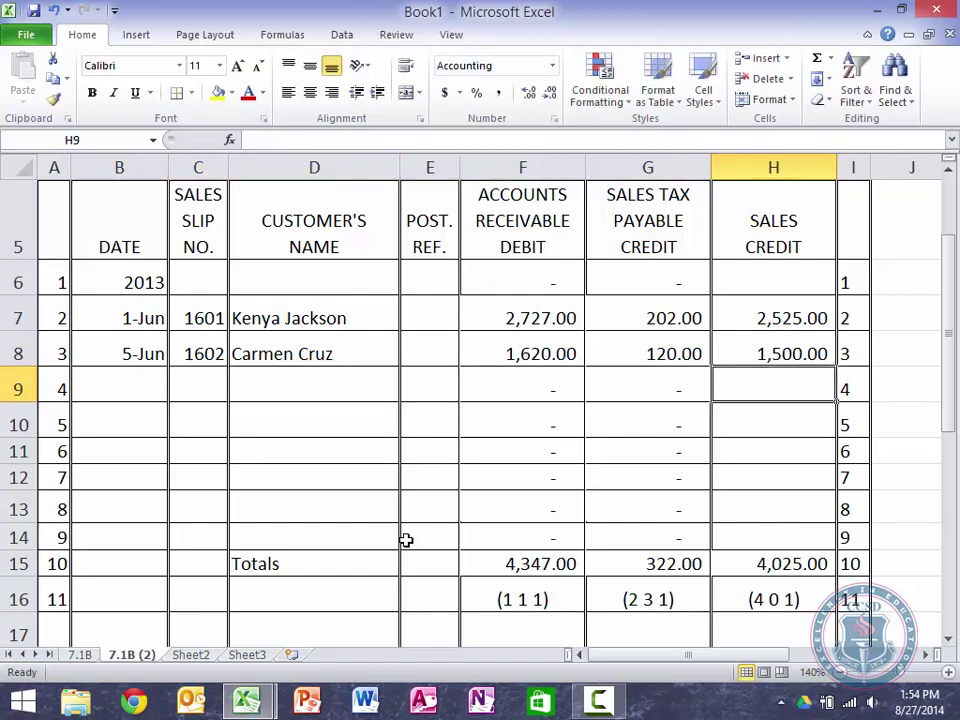
key("shift+Tab")
key("shift+Tab")
key("shift+Tab")
key("shift+Tab")
key("shift+Tab")
key("shift+Tab")
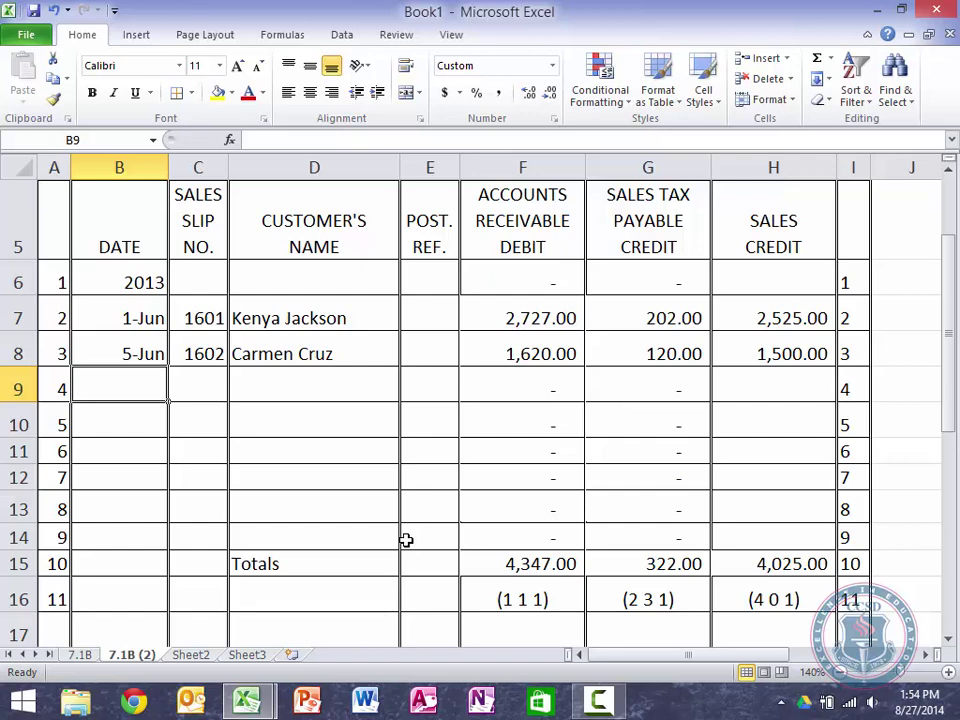
Step: Fill row 9 with date 9-Jun, the customer's name, slip 1603 and sales credit 6,025
type("June ")
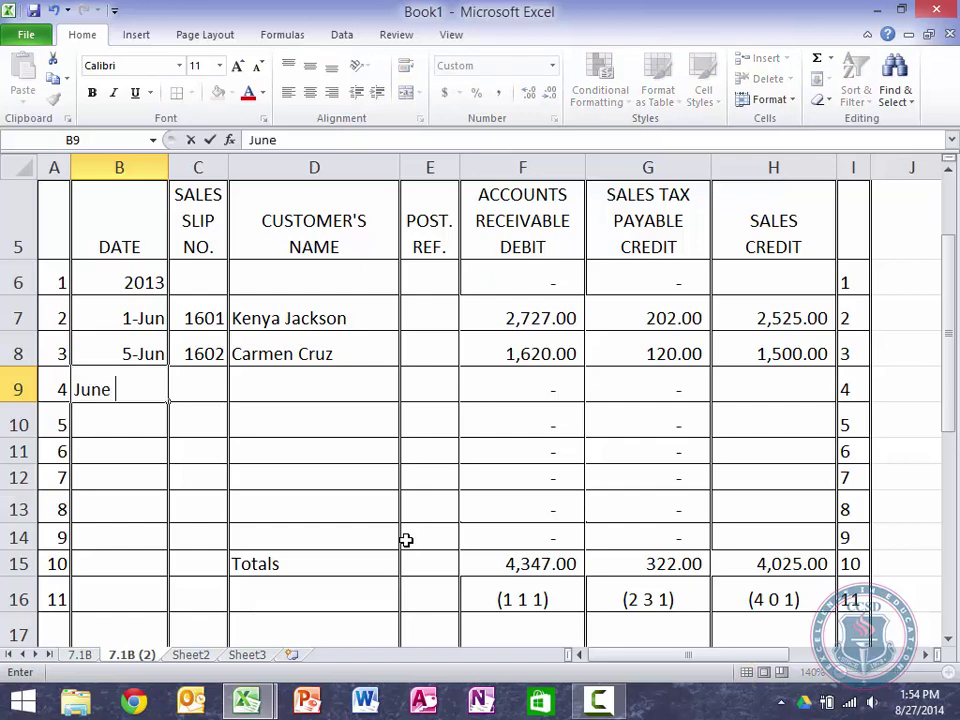
type("9")
key("Tab")
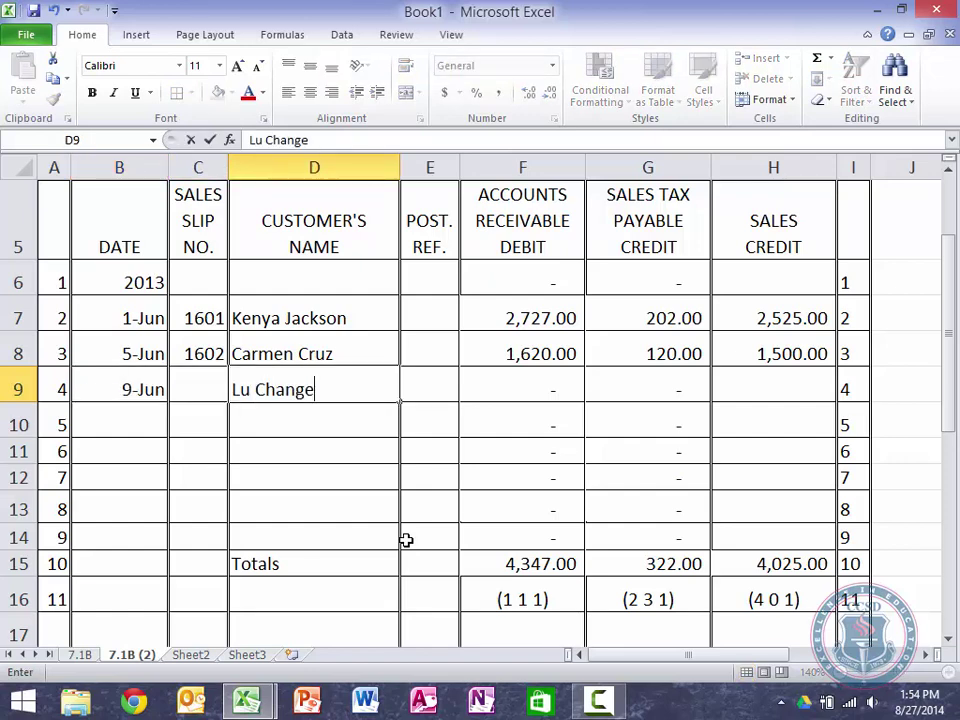
key("Left")
type("1603")
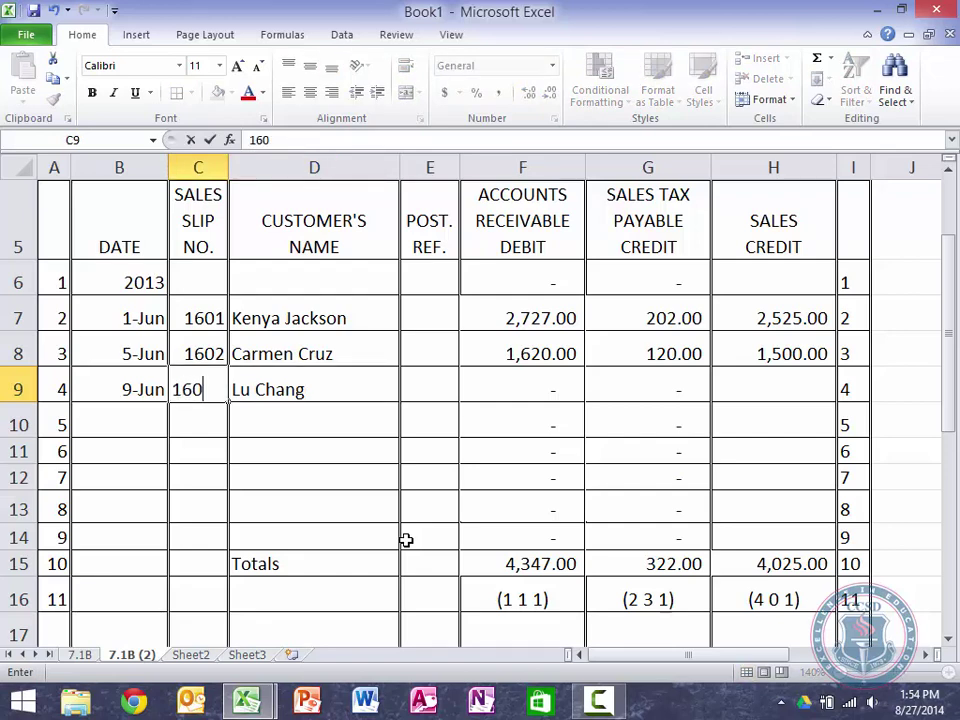
key("Right")
key("Right")
key("Right")
key("Right")
key("Right")
type("62")
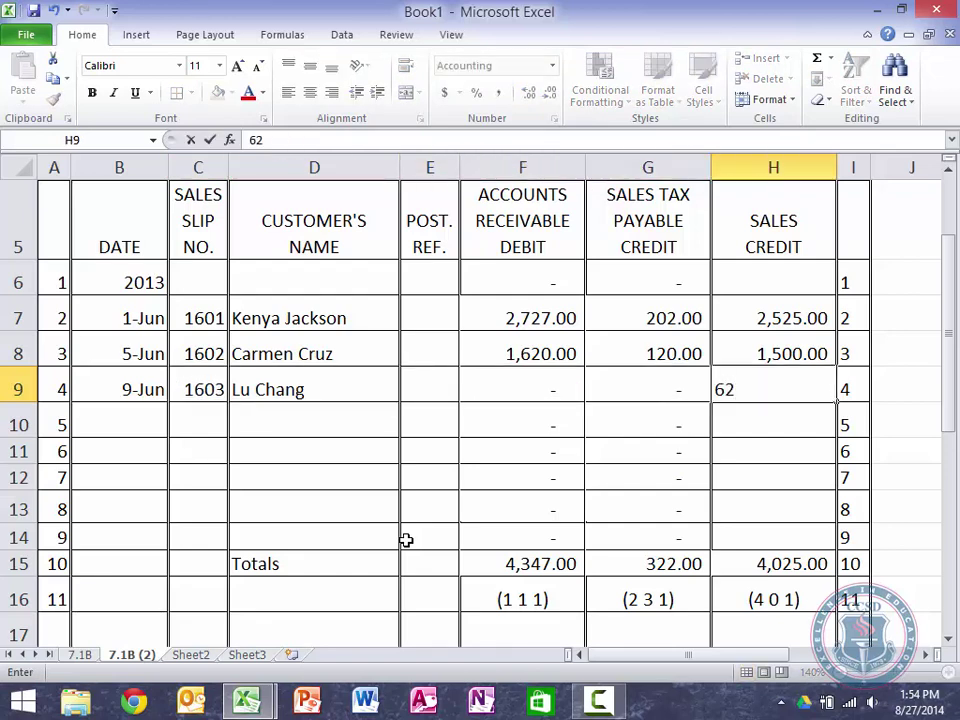
key("BackSpace")
type("025")
key("Return")
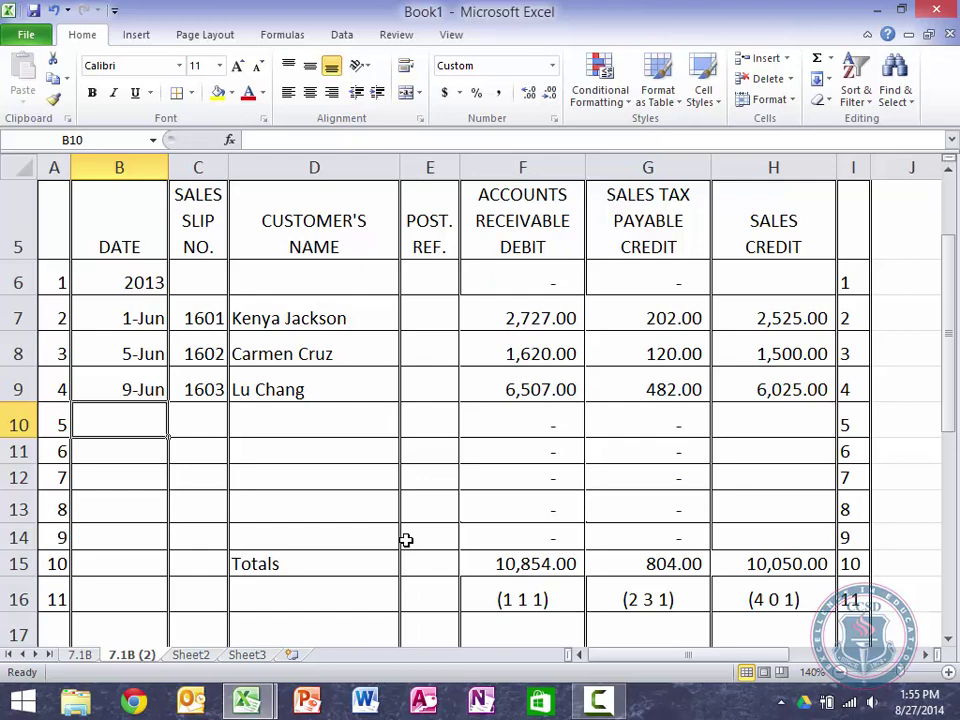
Step: Fill row 10 with date 17-Jun, the customer's name, slip 1604 and sales credit 4,000
type("June 17")
key("Tab")
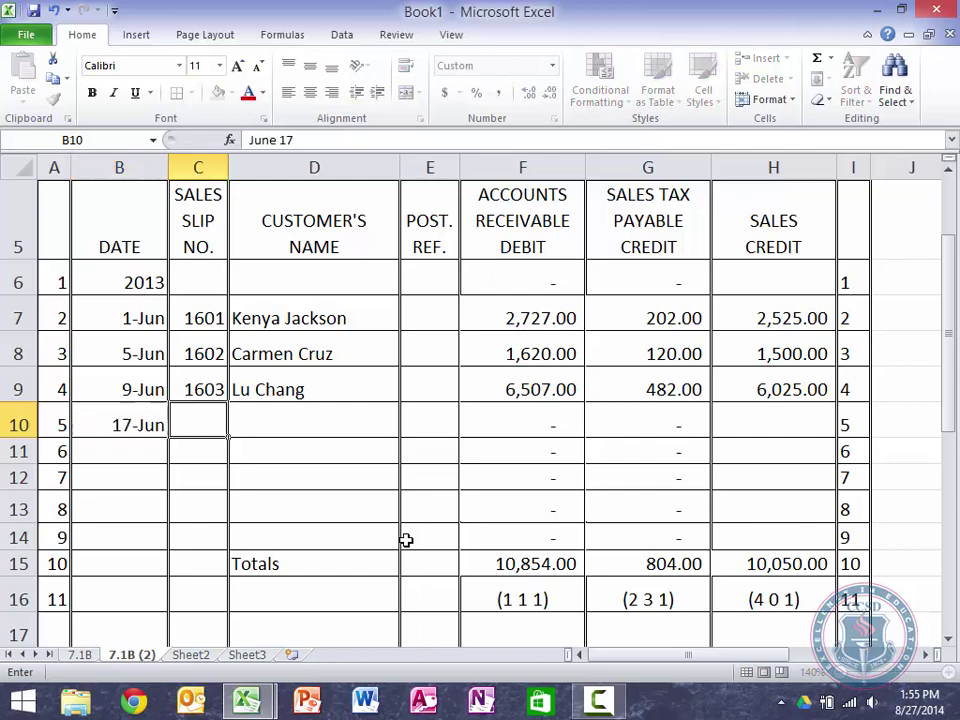
key("Tab")
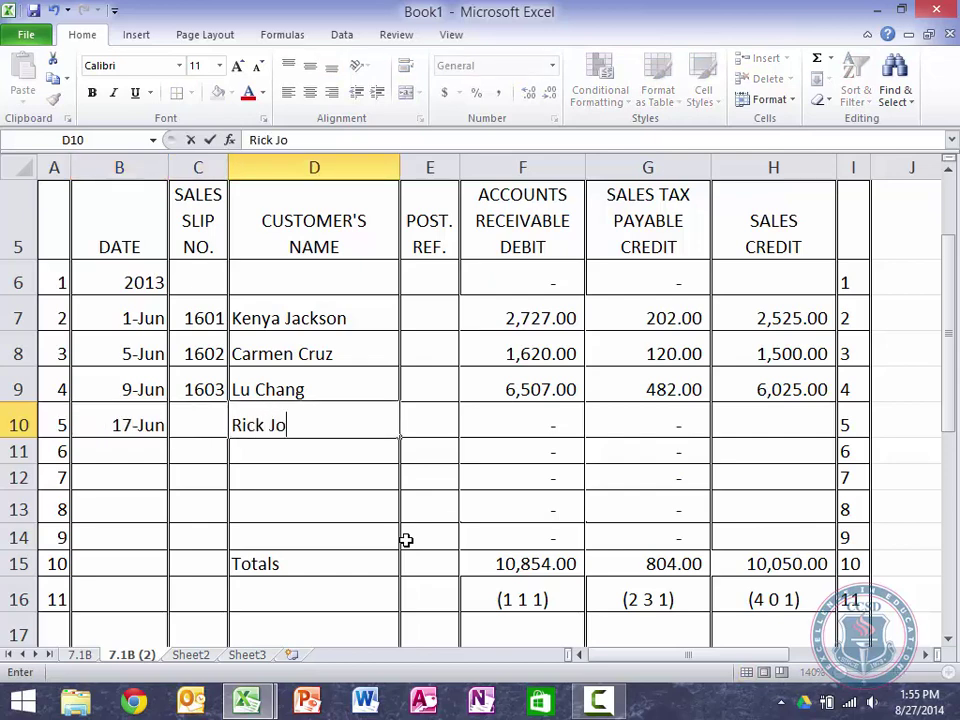
key("shift+Tab")
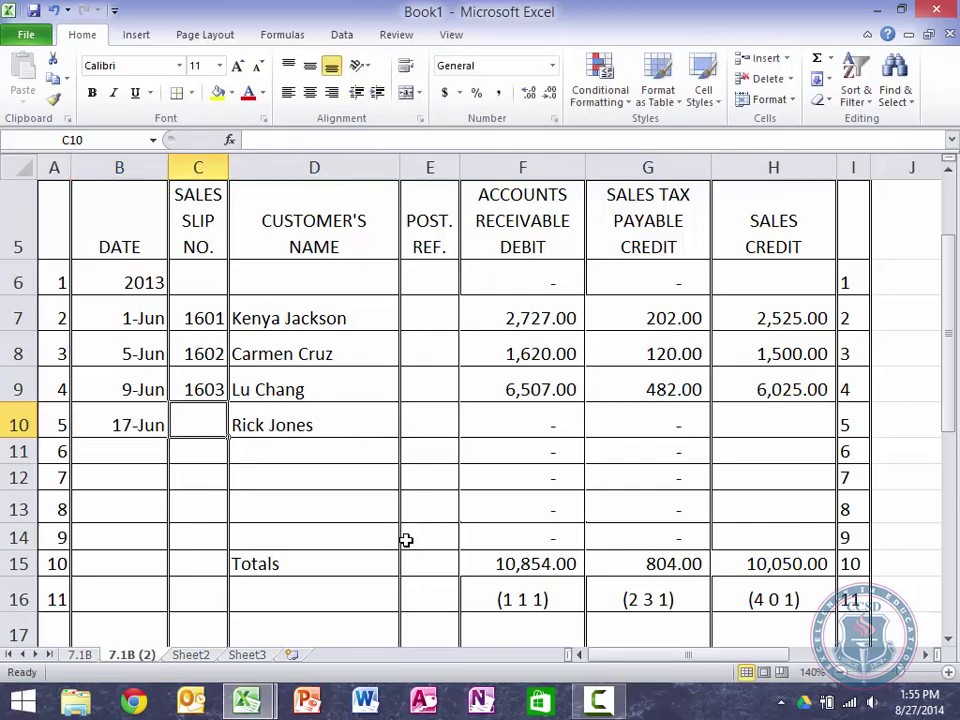
type("1604")
key("Tab")
key("Tab")
key("Tab")
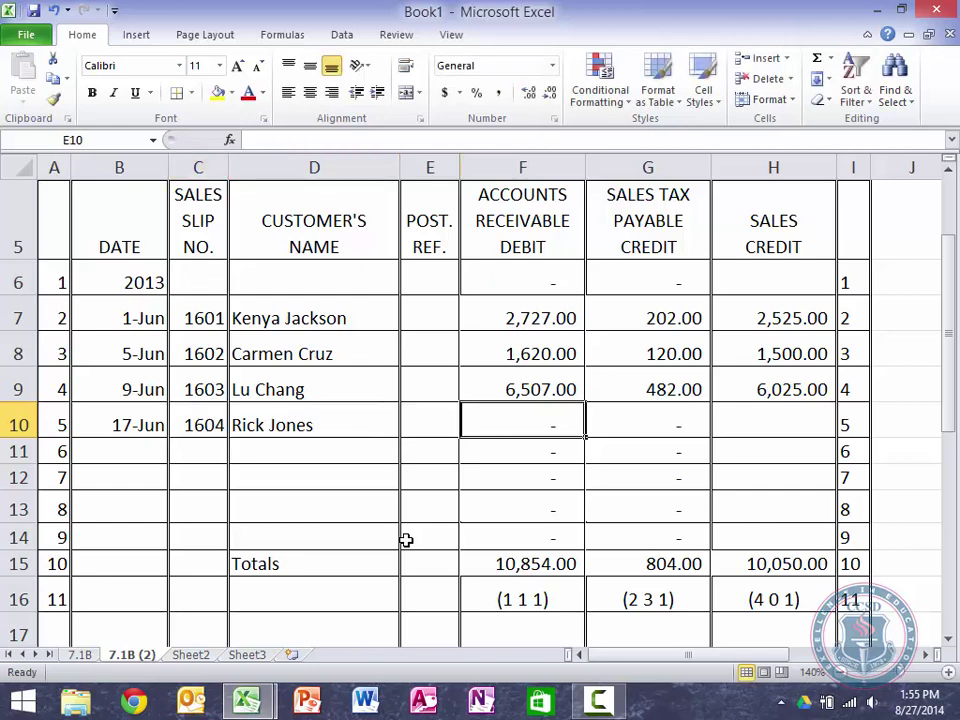
key("Tab")
key("Tab")
type("4,000")
key("Return")
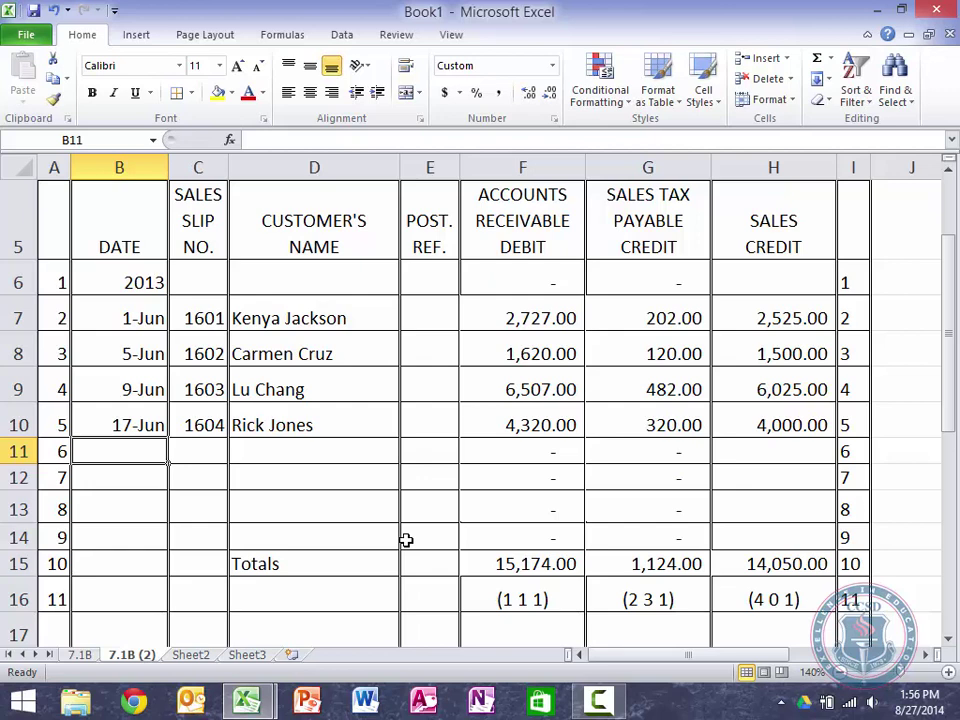
Step: Enter the 23-Jun date and slip number 1605 in row 11
type("June 23")
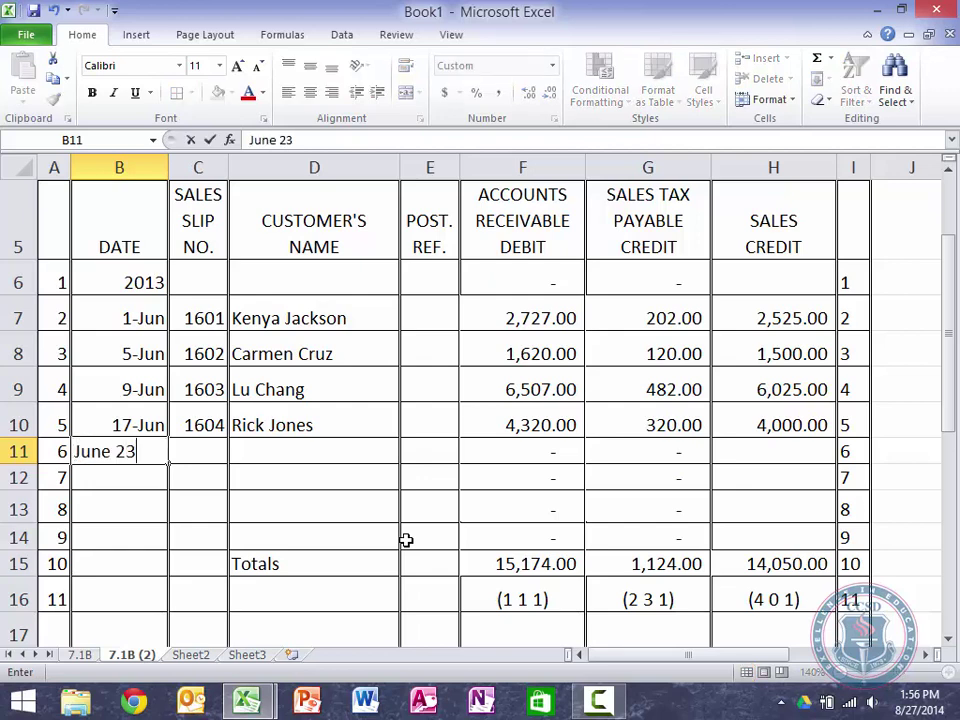
key("Tab")
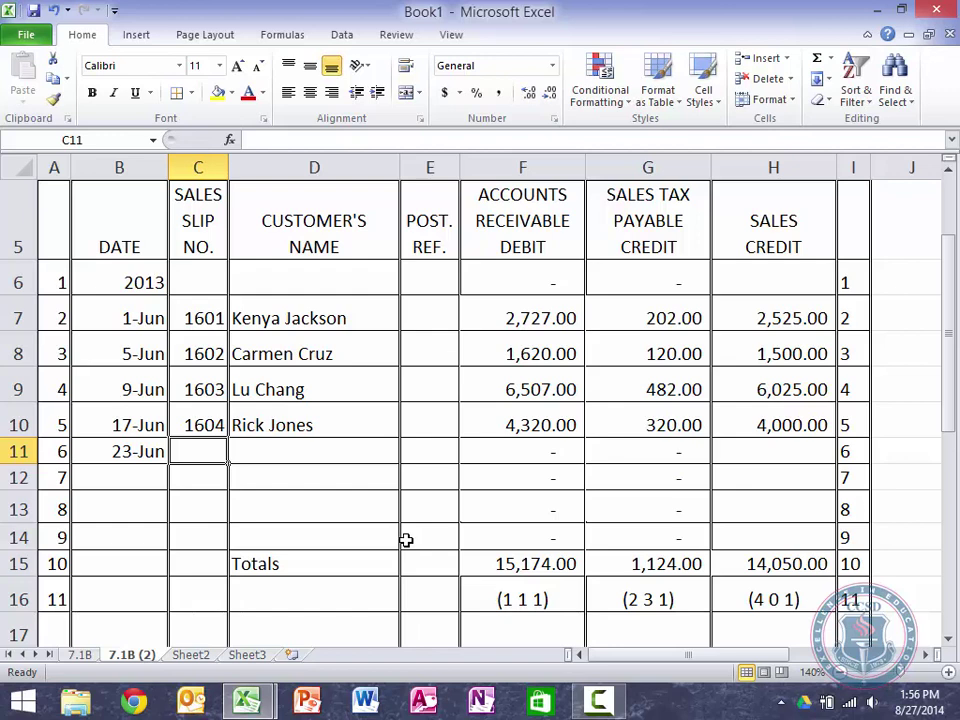
type("105")
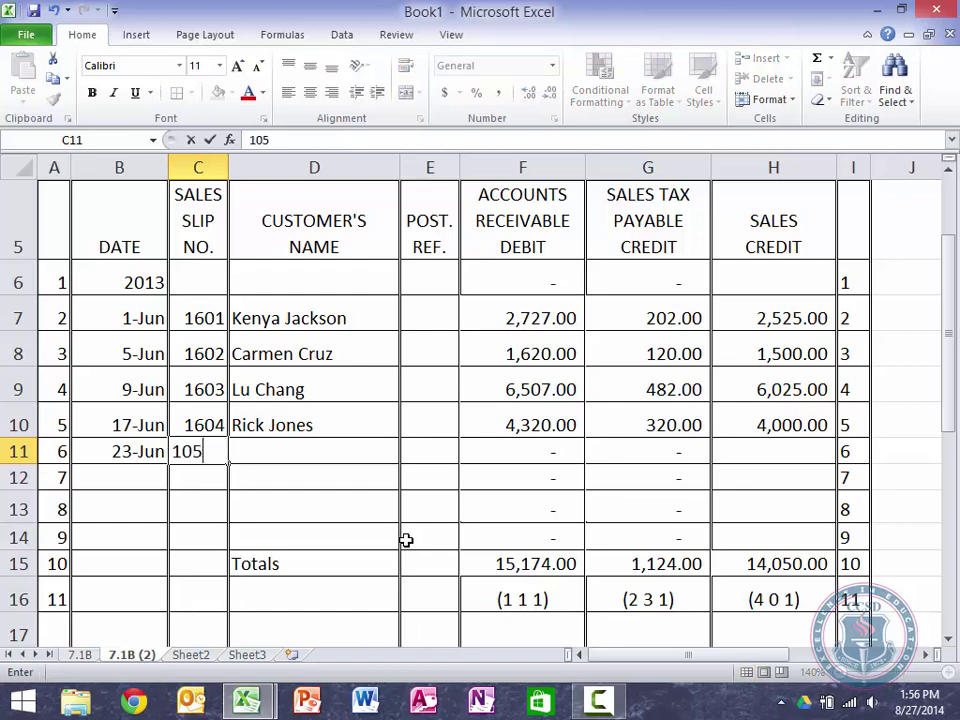
key("BackSpace")
key("BackSpace")
type("605")
key("Tab")
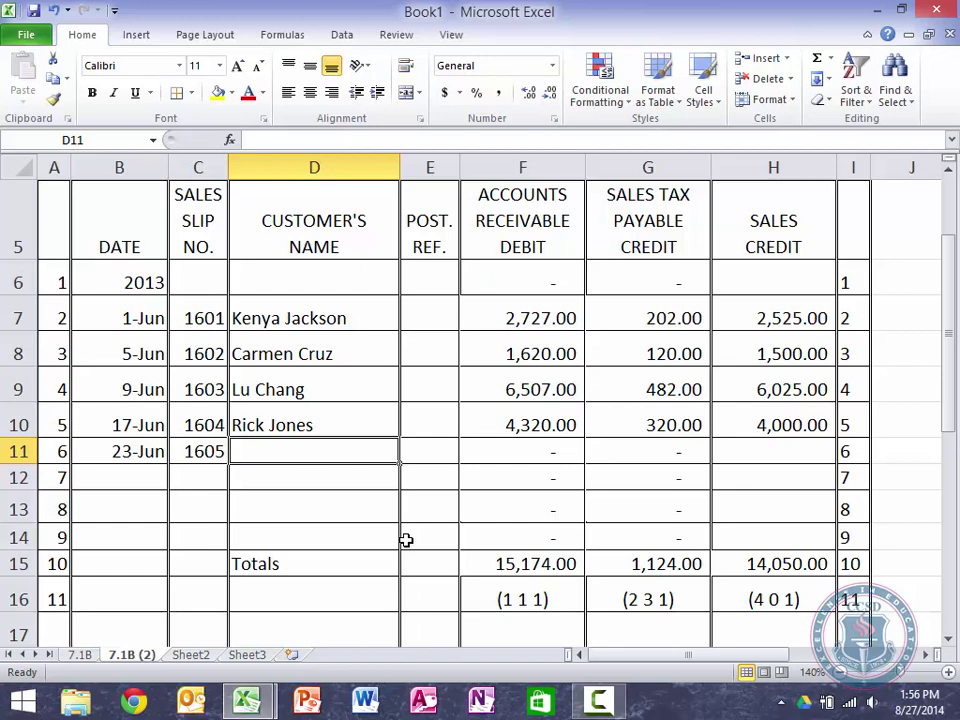
Step: Add the customer's name and a 2,400 sales credit to row 11
type("G")
key("BackSpace")
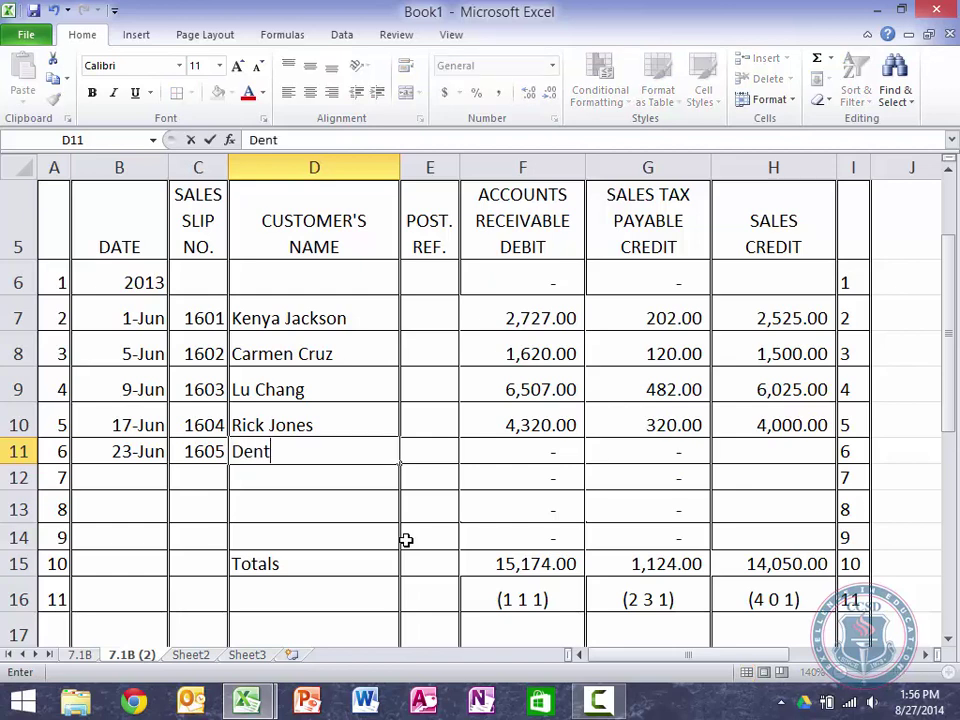
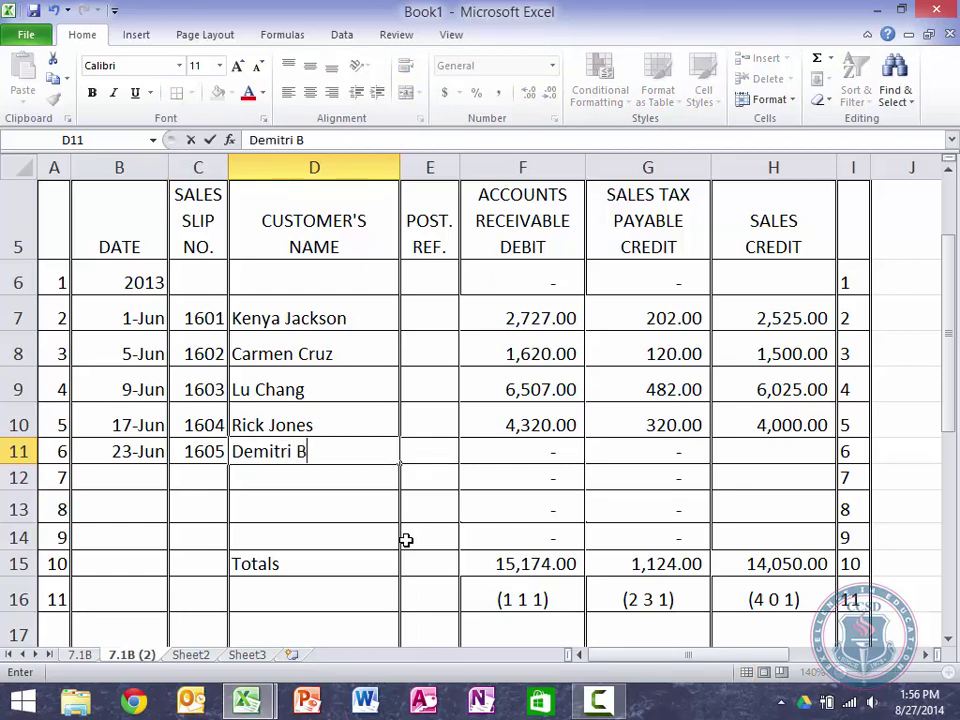
key("Tab")
key("Tab")
key("Tab")
key("Tab")
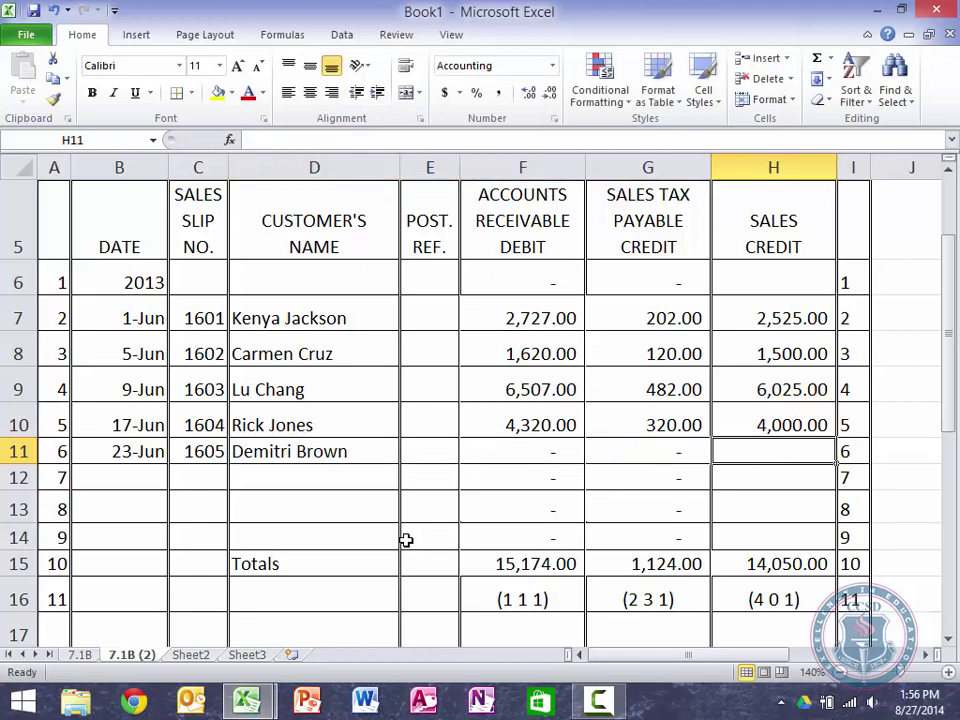
type("2400")
key("Return")
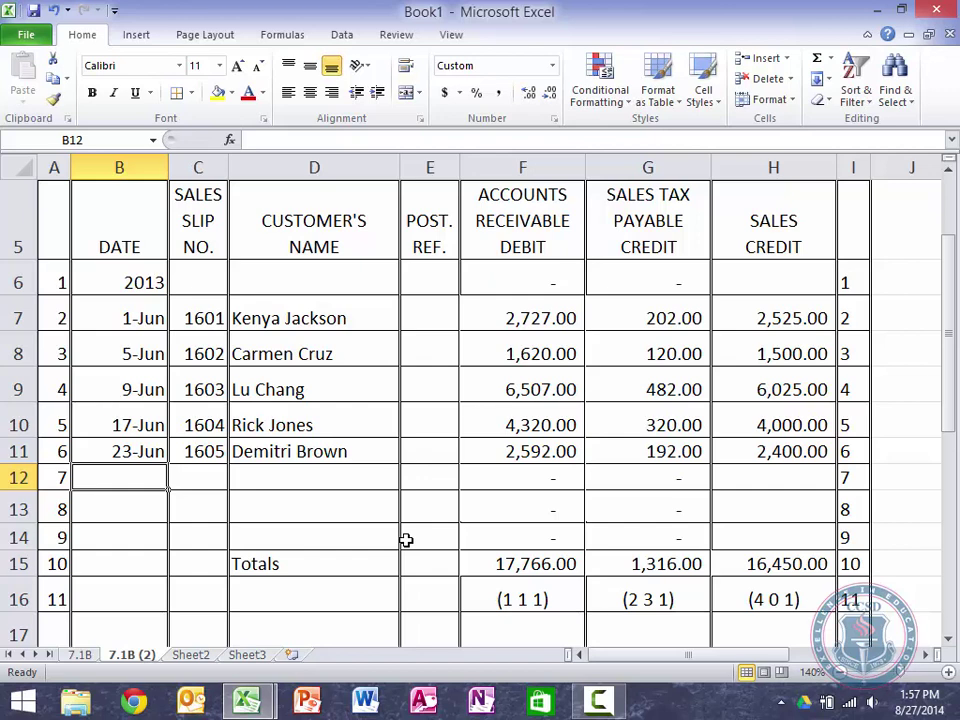
Step: Record the 27-Jun sale in row 12: slip 1606, the customer's name, sales credit 2,575
type("June 27")
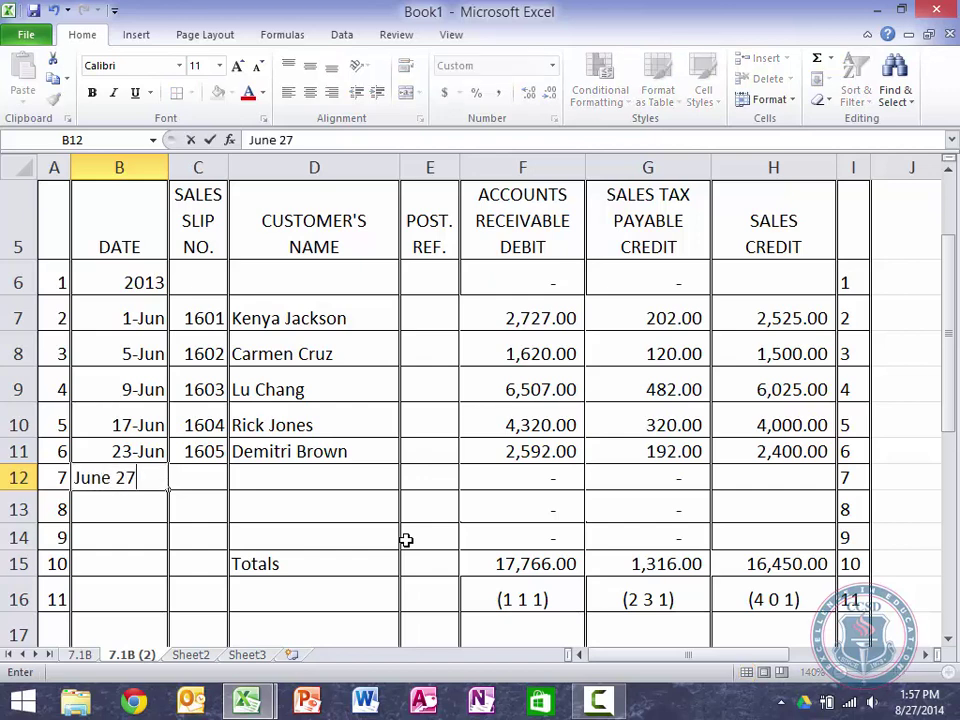
key("Tab")
key("Tab")
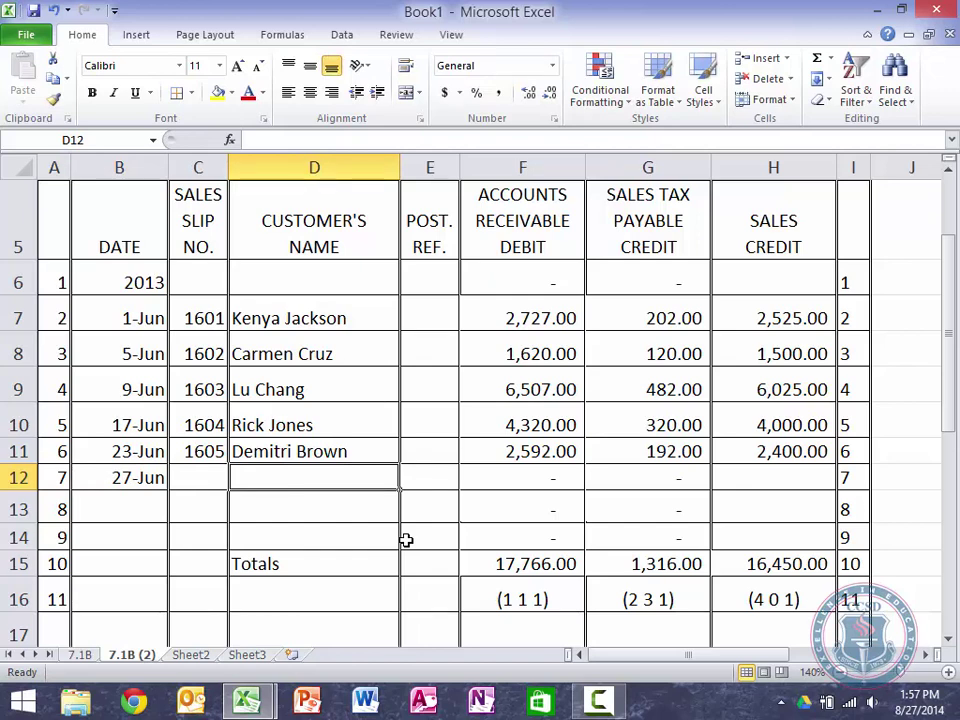
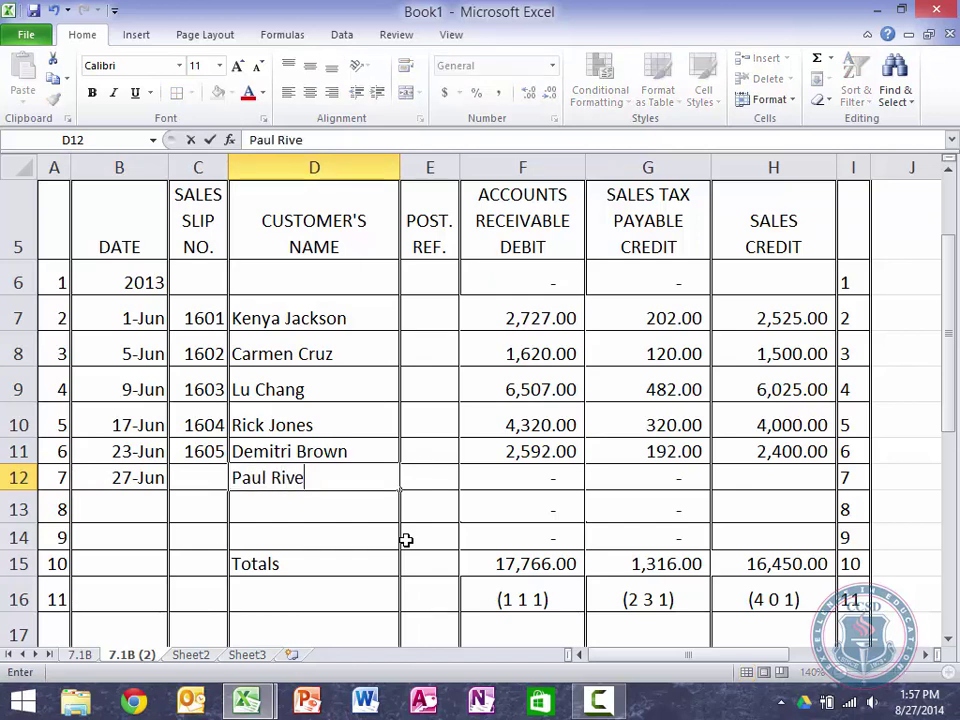
type("a")
key("shift+Tab")
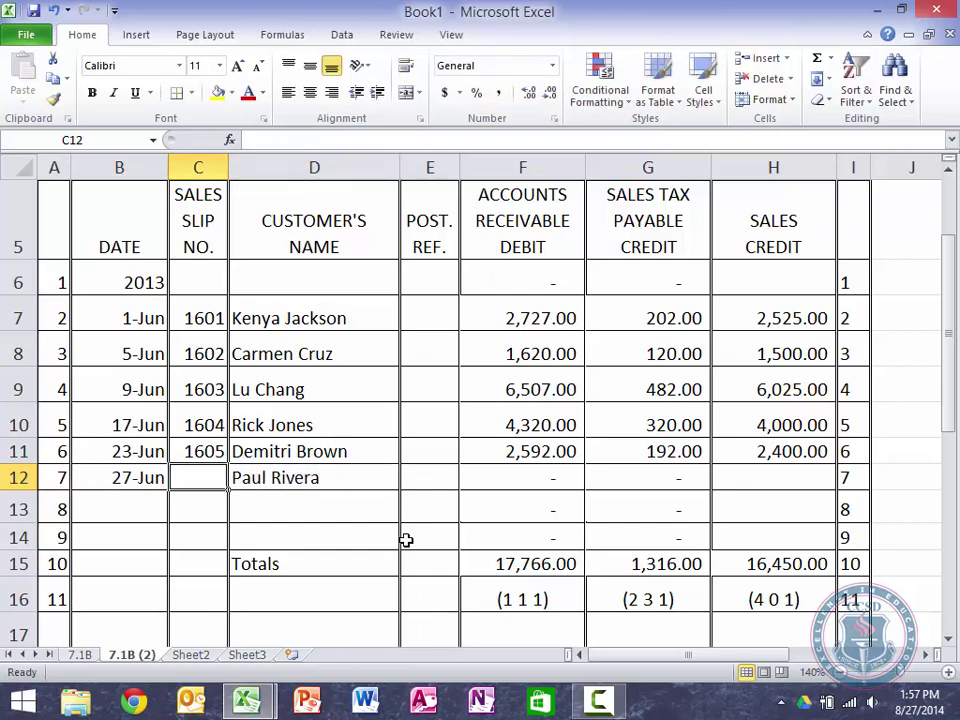
type("1606")
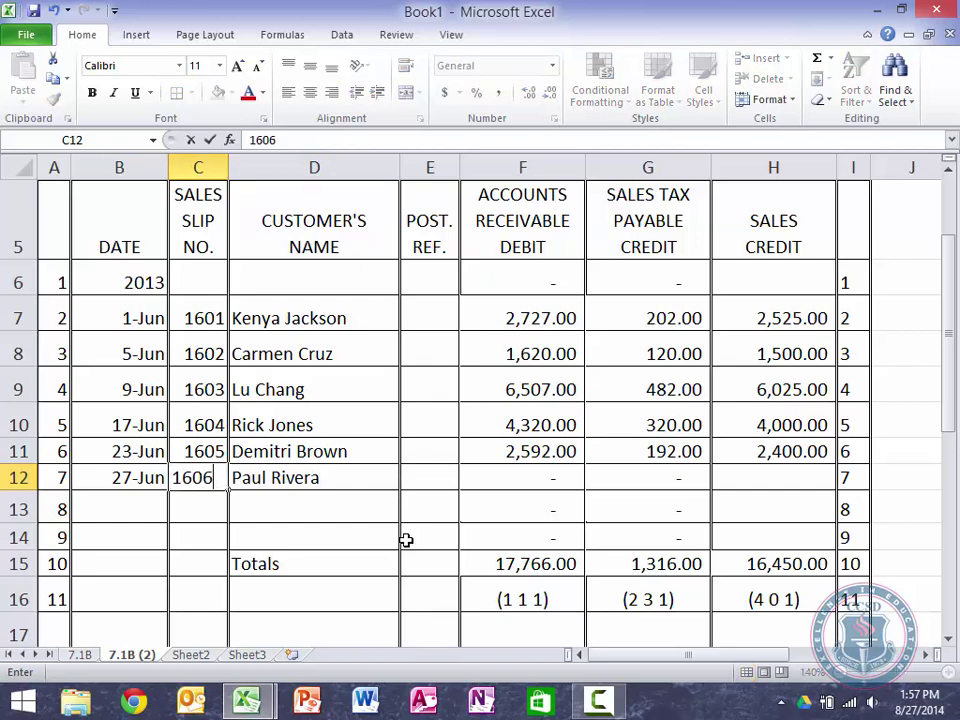
key("Tab")
key("Tab")
key("Tab")
key("Tab")
key("Tab")
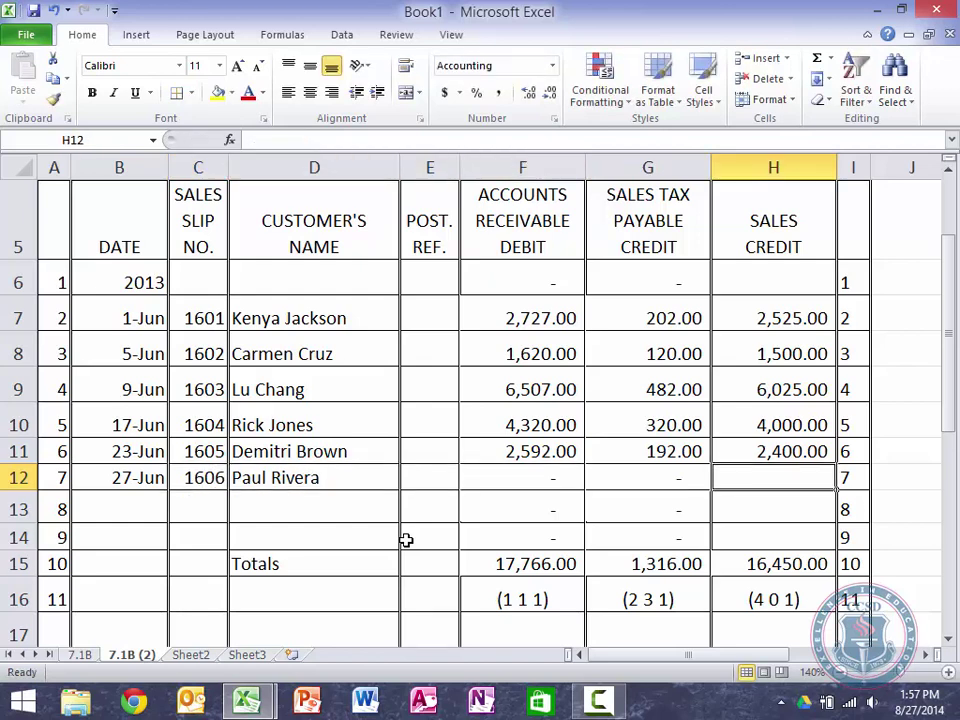
type("2575")
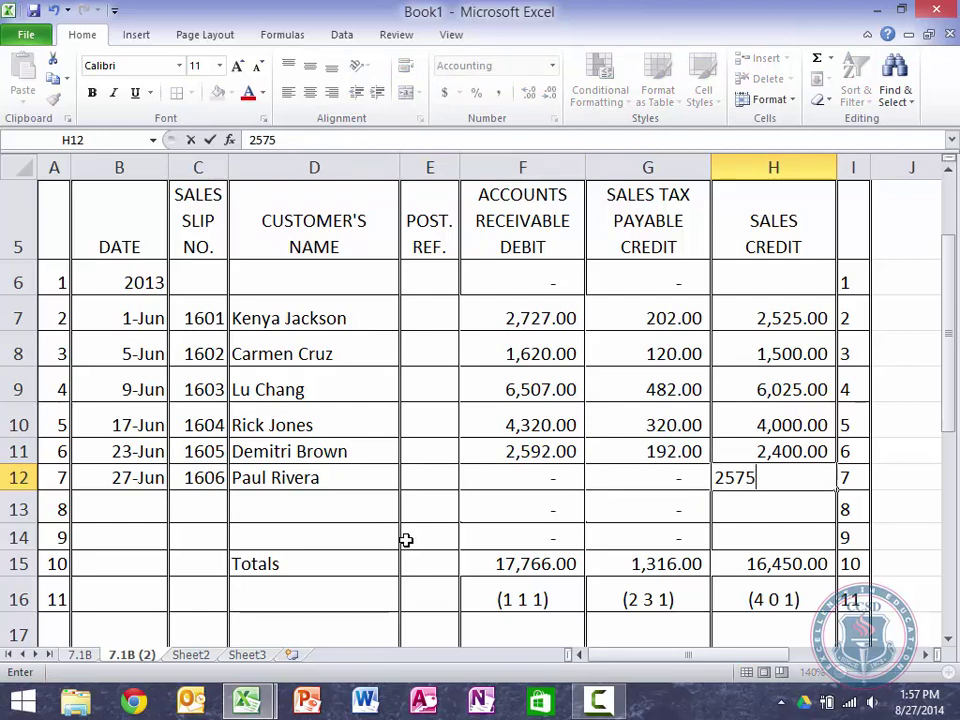
key("Return")
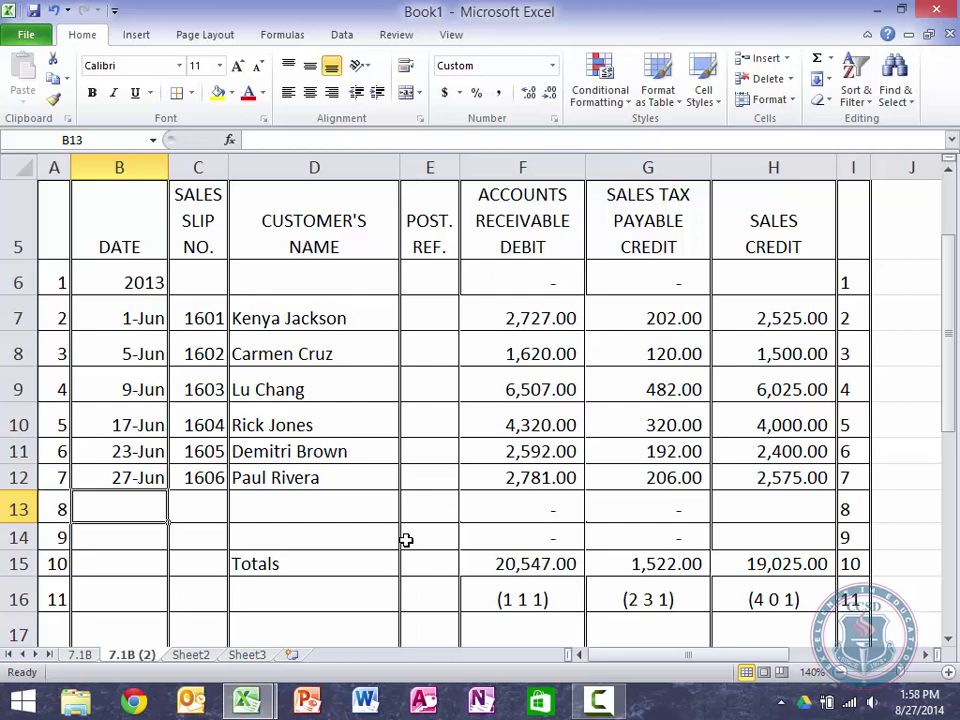
Step: Record the 29-Jun sale in row 13: slip 1607, the customer's name, sales credit 1,150
type("June 29")
key("Tab")
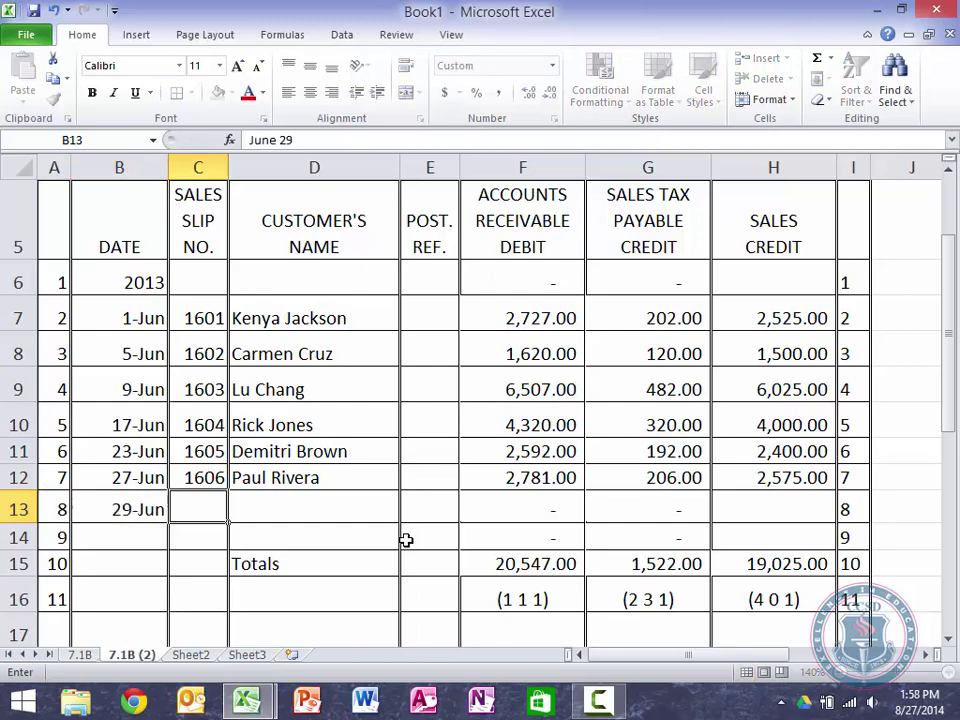
type("1607")
key("Tab")
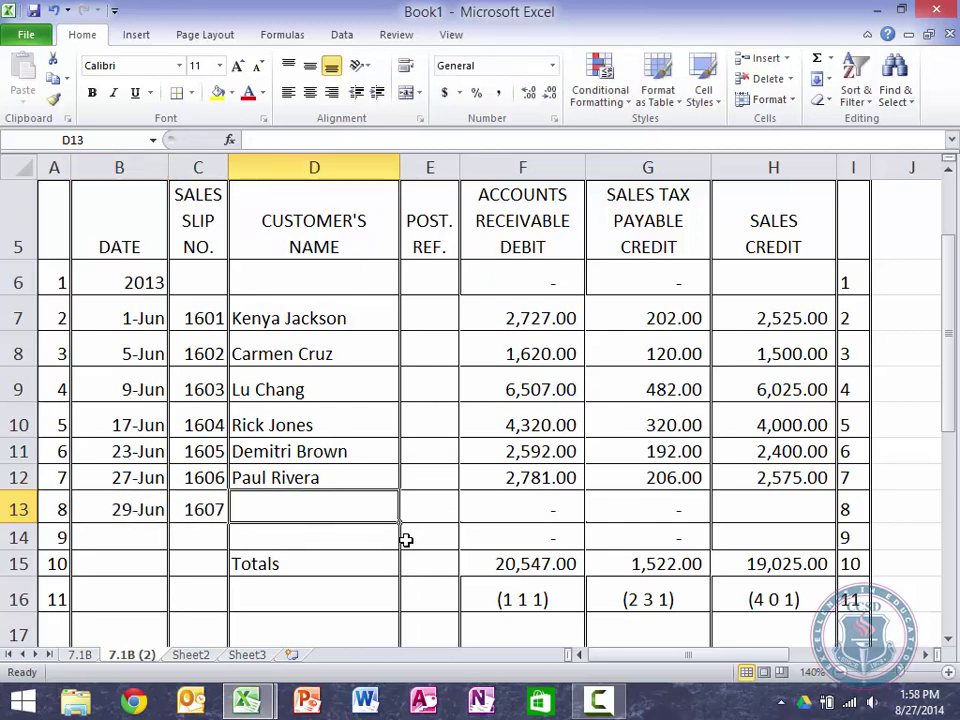
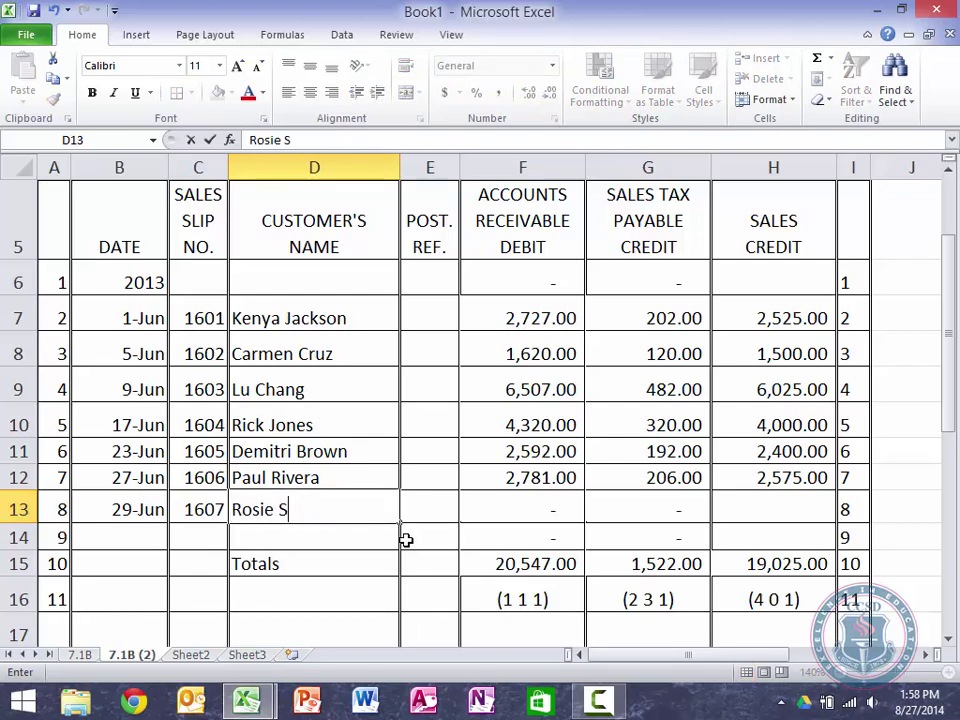
key("Tab")
key("Tab")
key("Tab")
key("Tab")
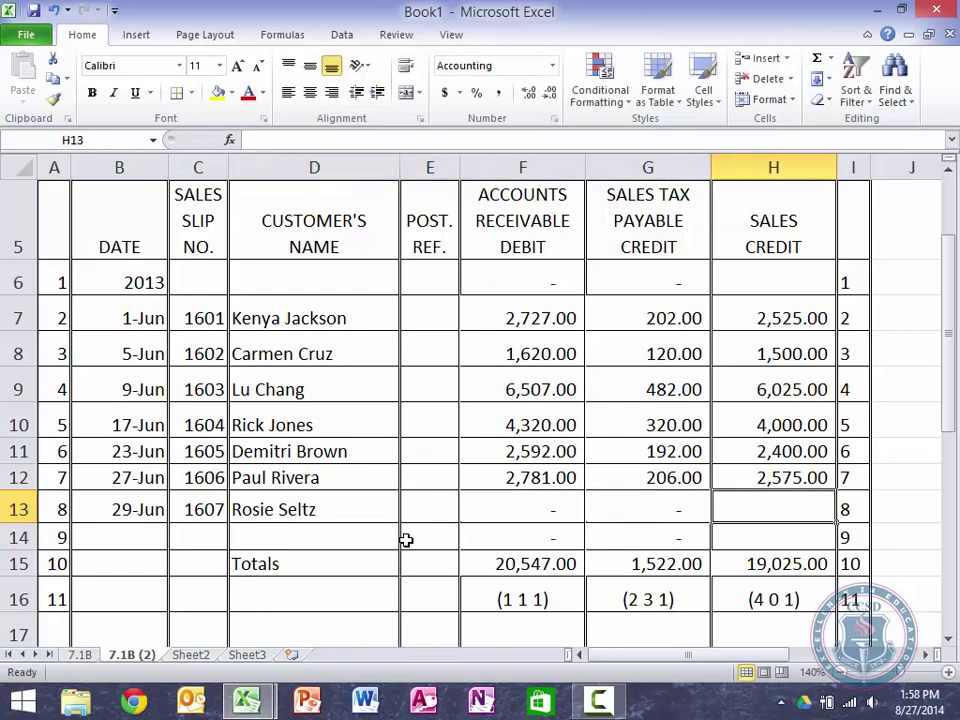
type("1150")
key("Return")
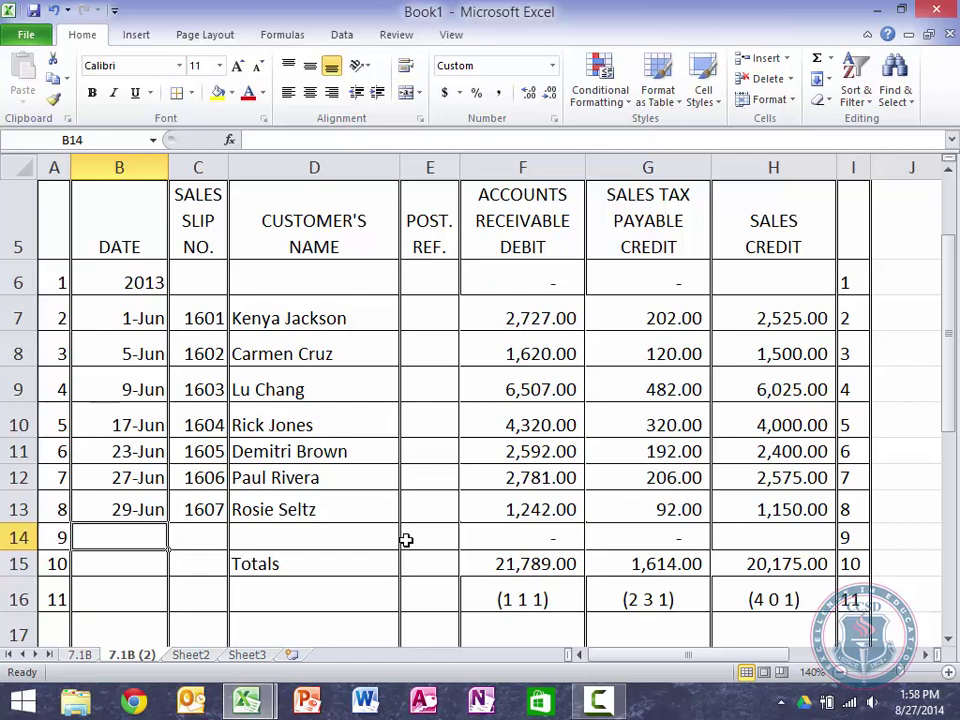
Step: Record the 30-Jun sale in row 14: slip 1608, the customer's name, sales credit 3,100
type("June 30")
key("Tab")
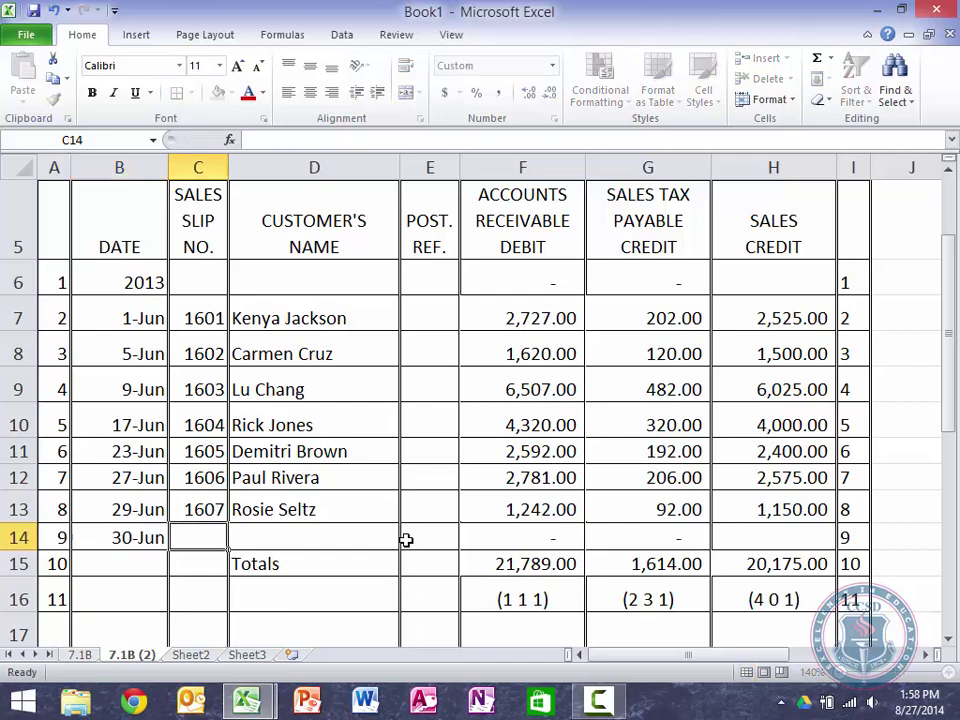
key("Tab")
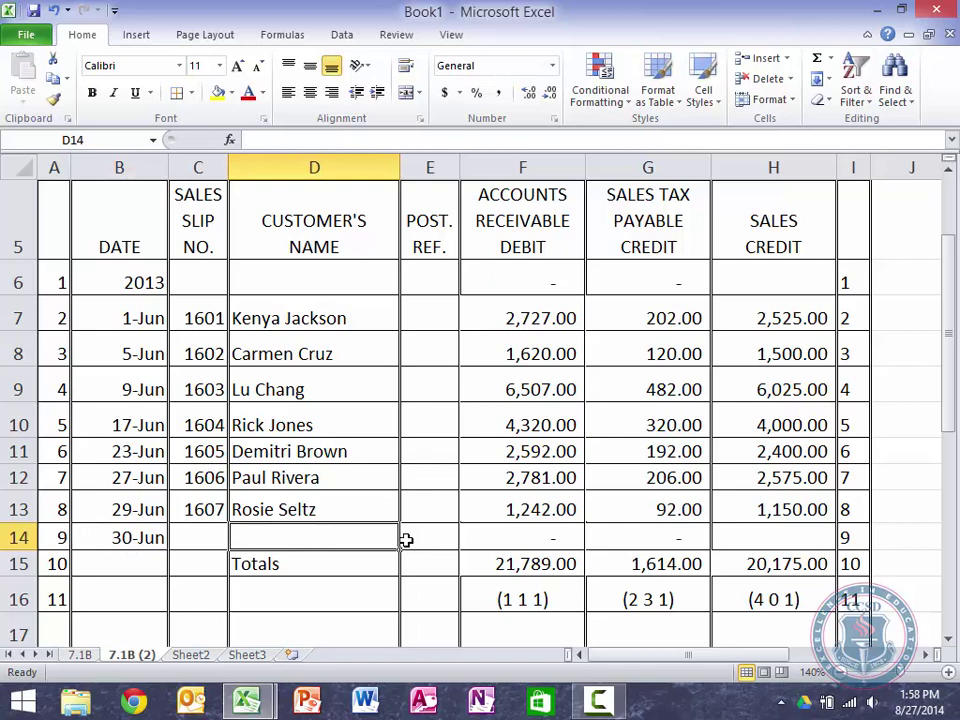
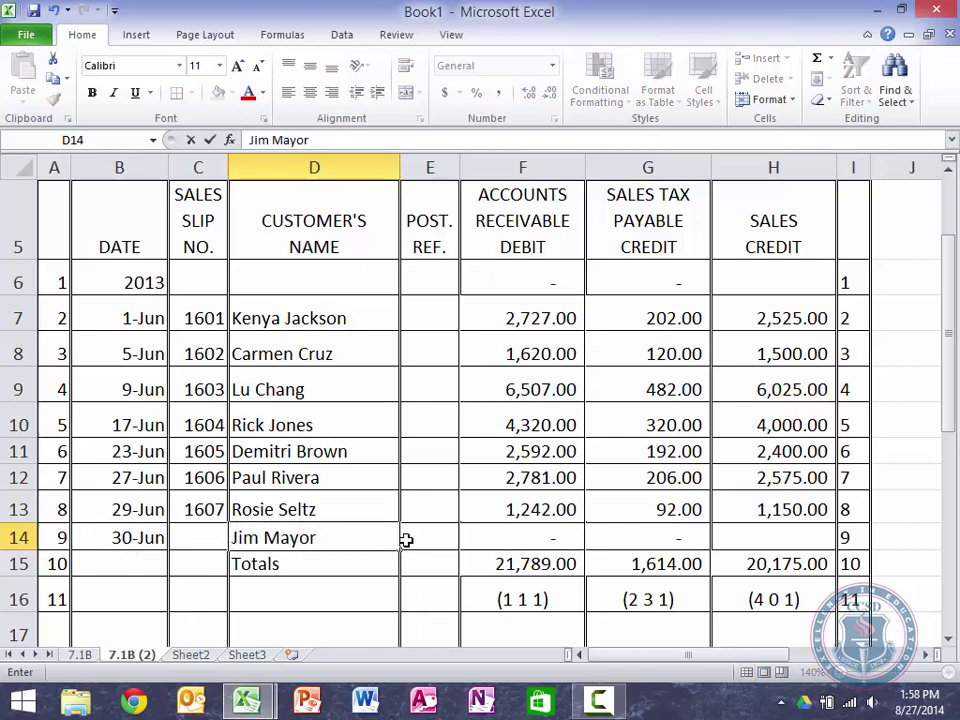
key("shift+Tab")
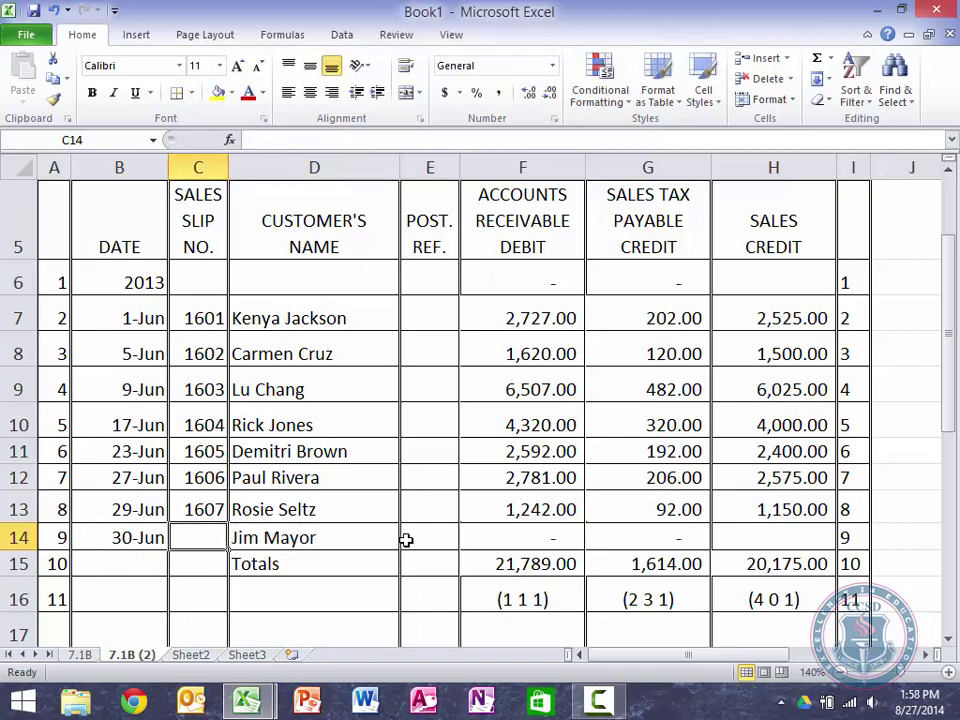
type("1608")
key("Tab")
key("Tab")
key("Tab")
key("Tab")
key("Tab")
type("3")
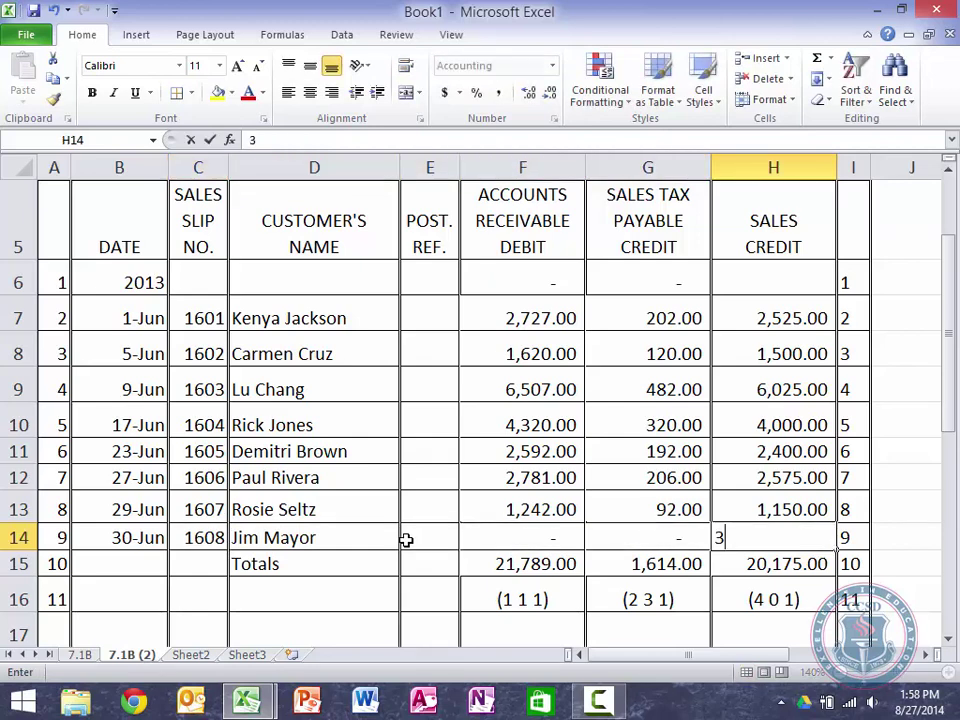
type(",100")
key("Return")
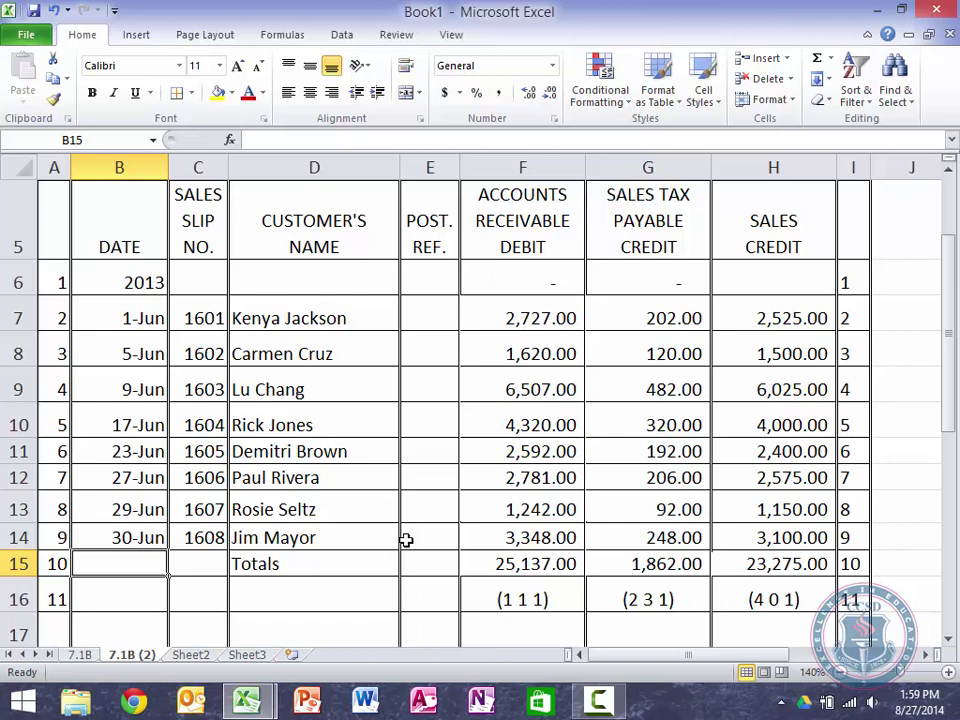
Step: Move through the ledger accounts to review the Sales and Sales Tax Payable postings
key("Right")
key("Right")
key("Right")
key("Right")
key("Right")
key("Right")
key("Right")
key("Right")
key("Right")
key("Right")
key("Right")
key("Right")
key("Right")
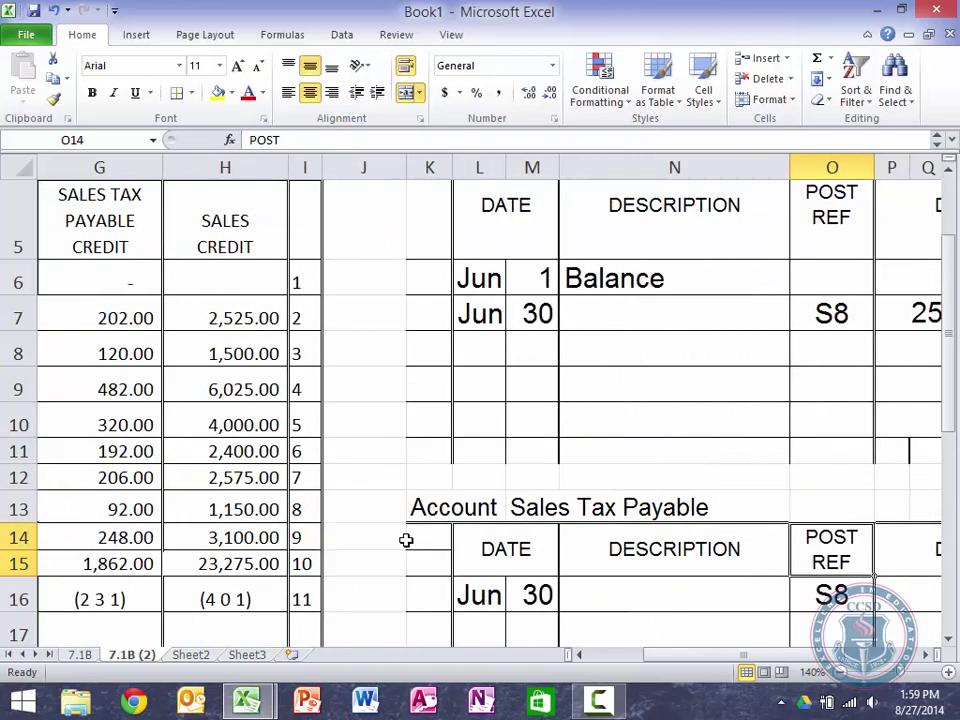
key("Right")
key("Right")
key("Right")
key("Down")
key("Left")
key("Down")
key("Down")
key("Down")
key("Down")
key("Down")
key("Right")
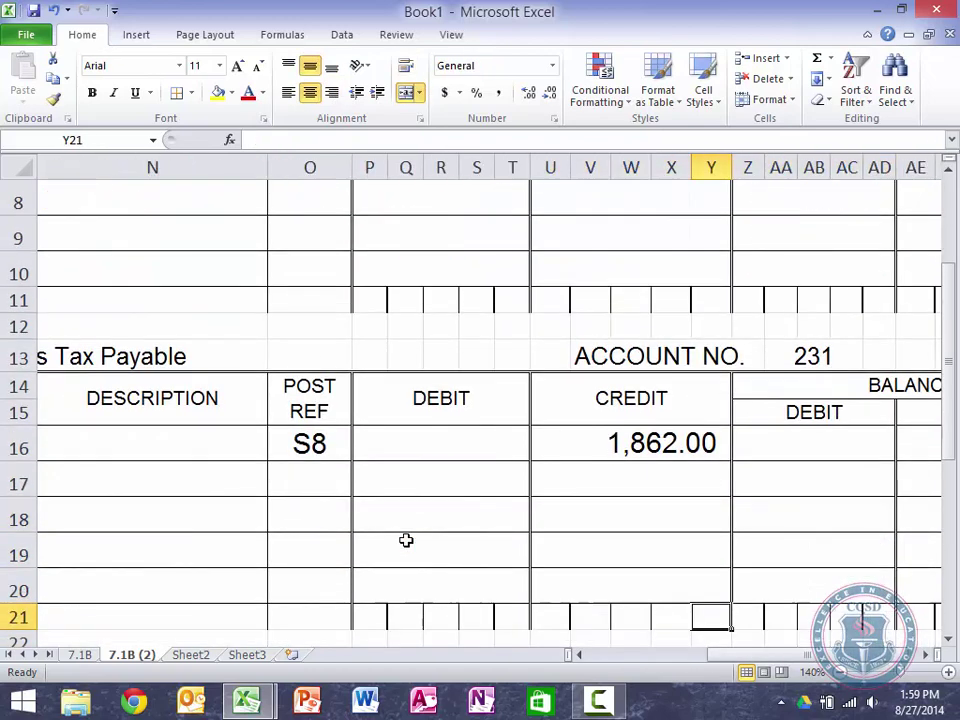
key("Down")
key("Down")
key("Down")
key("Down")
key("Down")
key("Left")
key("Down")
key("Down")
key("Down")
key("Up")
key("Up")
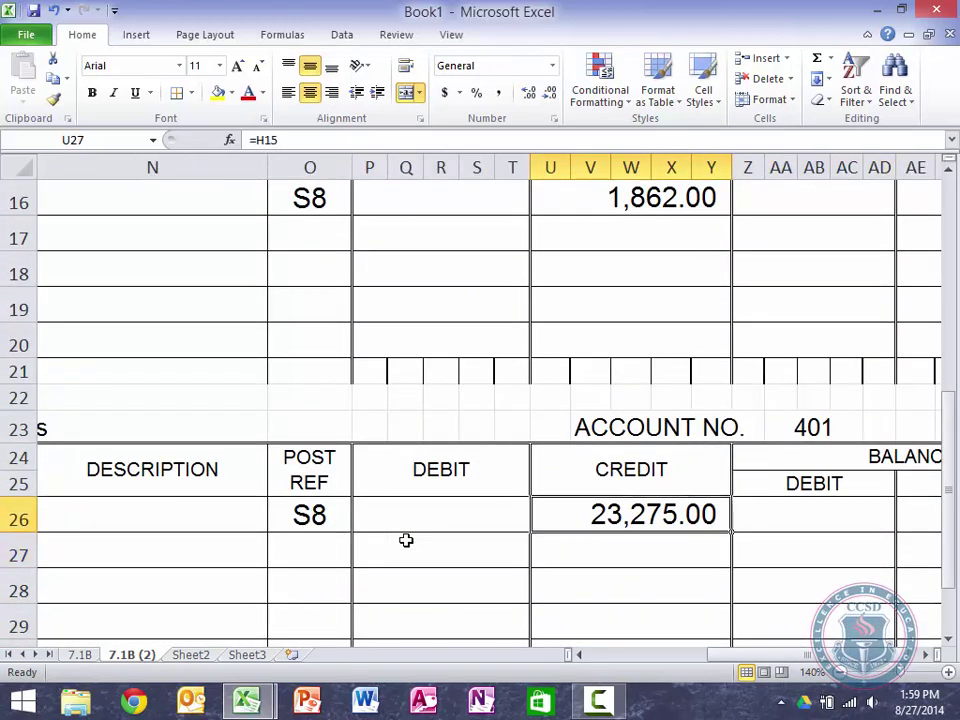
key("Up")
key("Up")
key("Up")
key("Right")
key("Up")
key("Up")
key("Up")
key("Up")
Step: Set the Accounts Receivable opening balance to 24,150, making the S8 balance 49,287
key("Up")
key("Up")
key("Up")
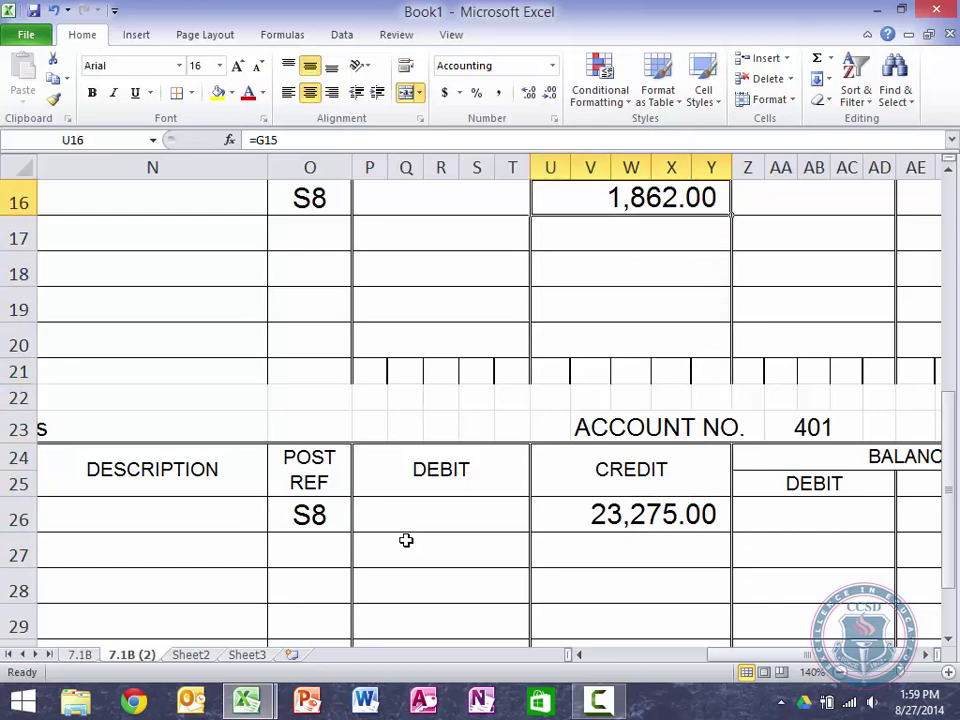
key("Up")
key("Up")
key("Right")
key("Up")
key("Up")
key("Up")
key("Up")
key("Up")
key("Up")
key("Up")
key("Up")
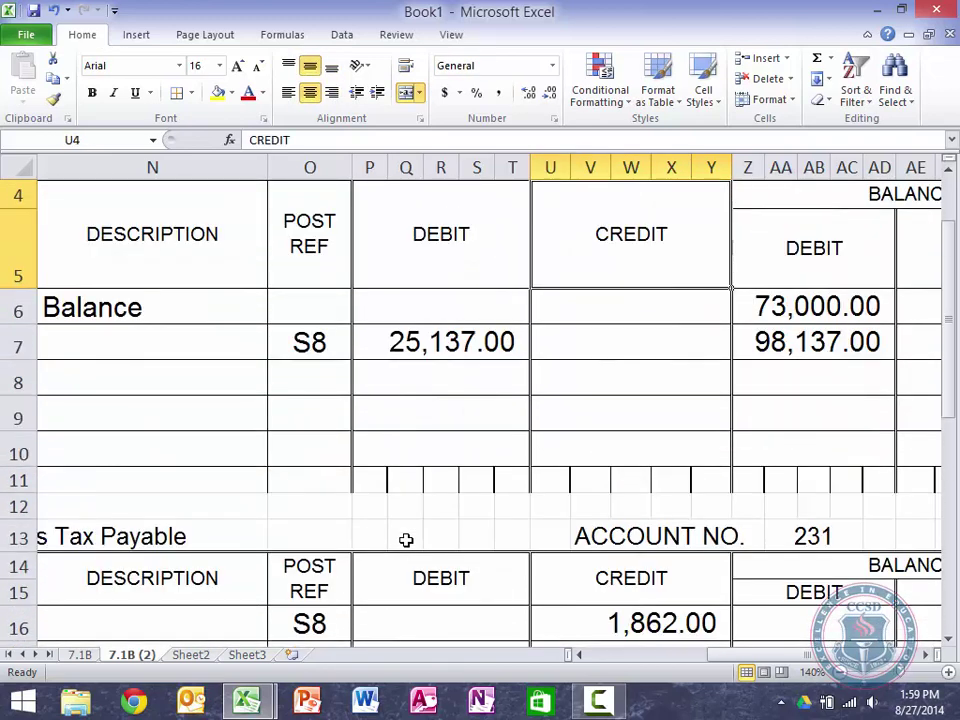
key("Up")
key("Right")
key("Right")
key("Down")
key("Down")
key("Down")
key("Down")
key("Up")
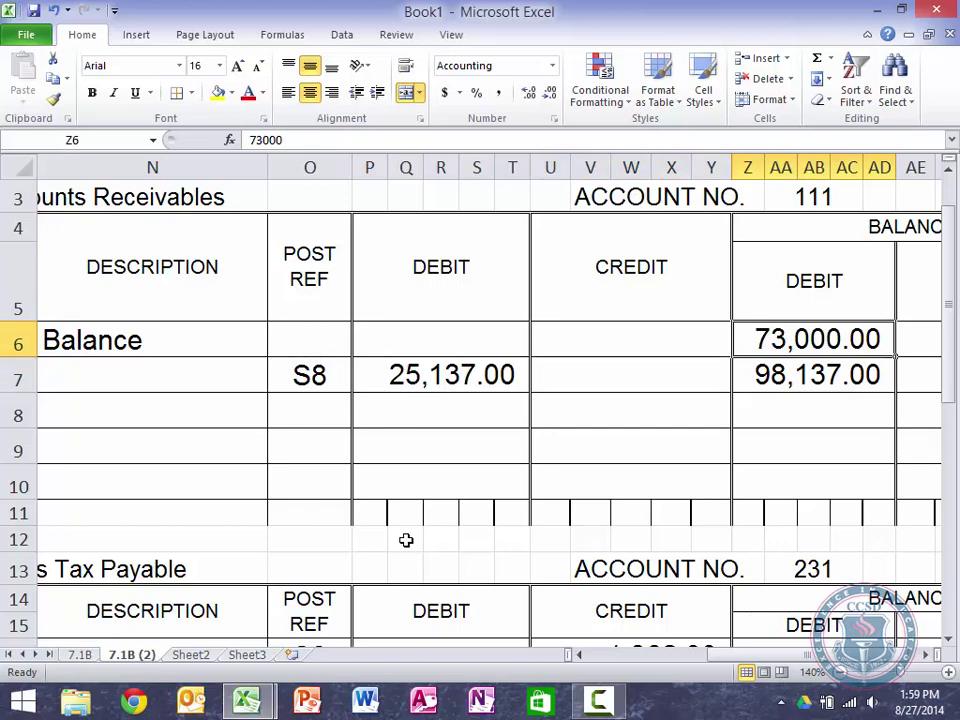
type("24150")
key("Return")
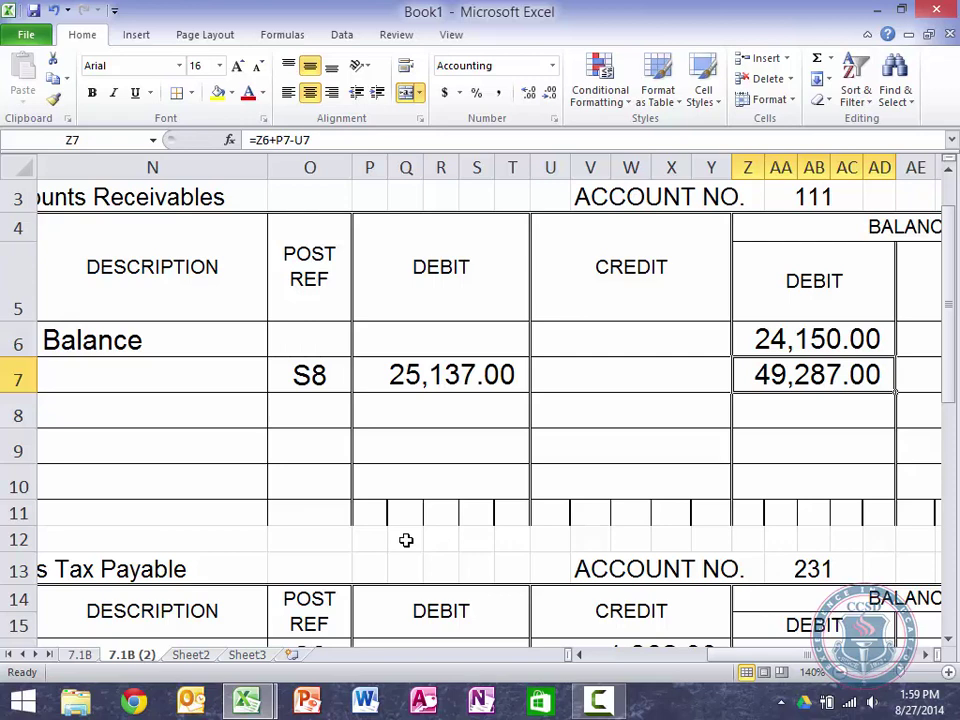
Step: Move to the date entry of the Sales Tax Payable ledger
key("Left")
key("Left")
key("Left")
key("Left")
key("Down")
key("Down")
key("Down")
key("Down")
key("Down")
key("Down")
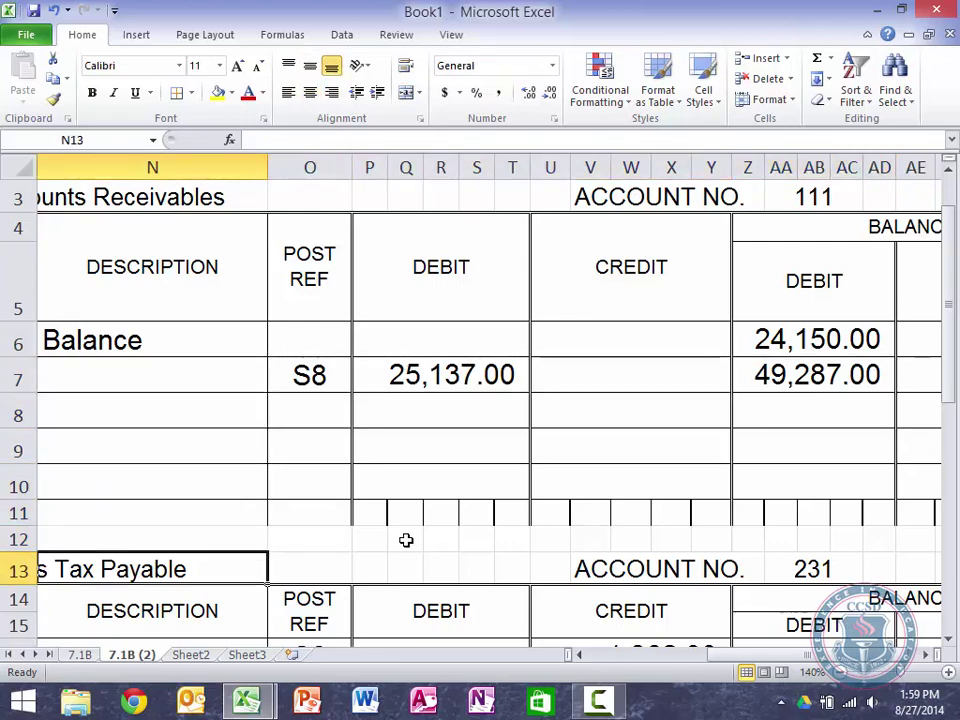
key("Left")
key("Down")
key("Down")
key("Down")
key("Down")
key("Up")
key("Left")
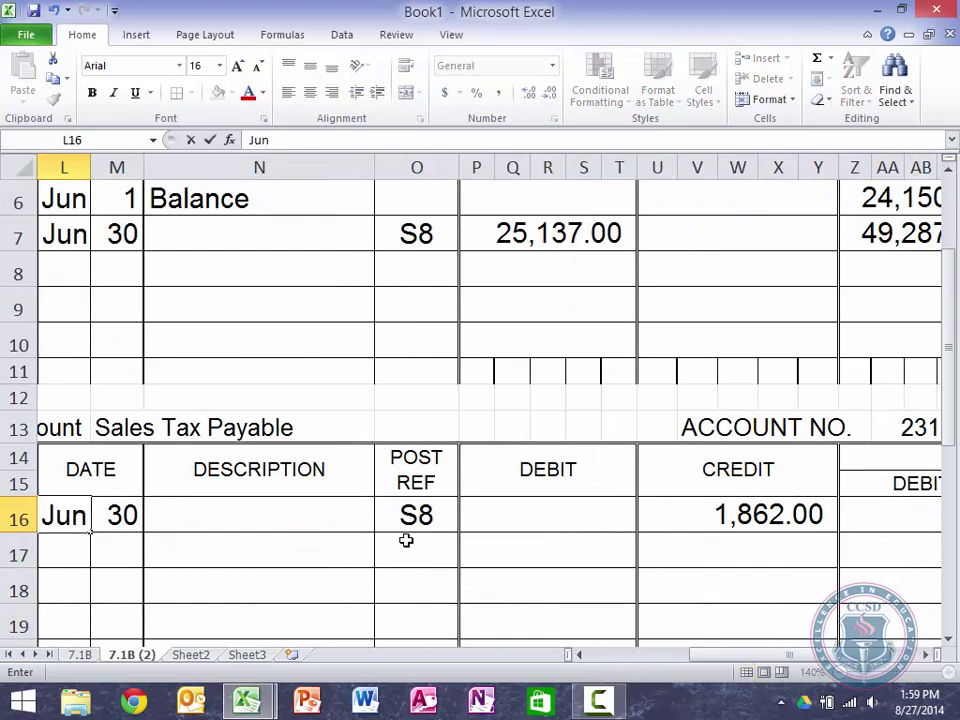
Step: Make the Sales Tax Payable first line a Jun 1 opening credit balance of 4,515, clearing S8 and 1,862.00
key("Right")
type("1")
key("Right")
key("Right")
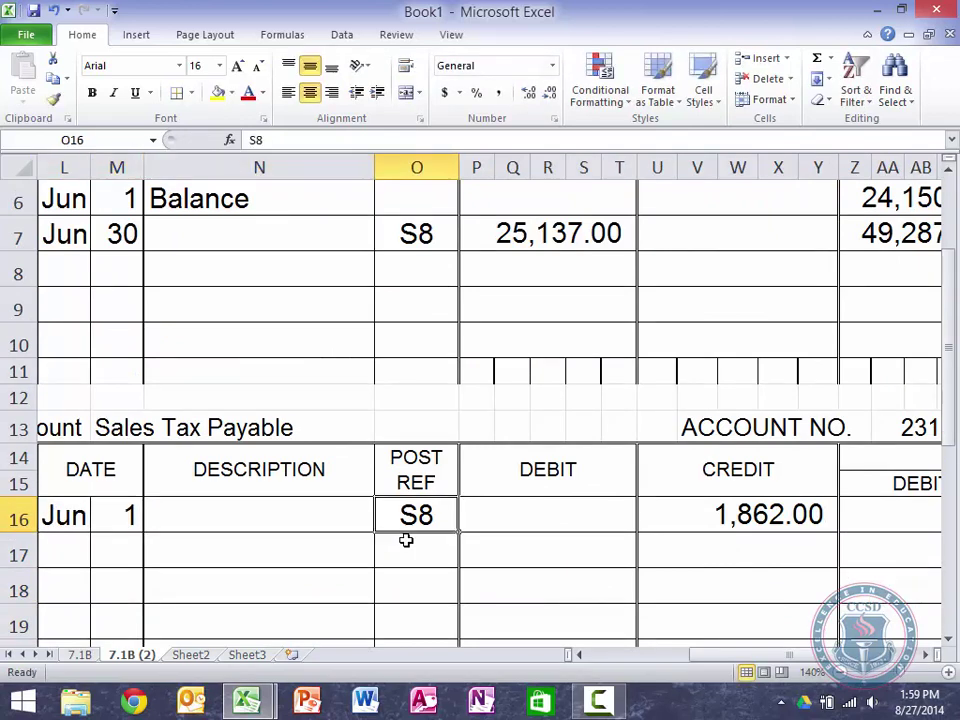
key("Delete")
key("Right")
key("Right")
key("Right")
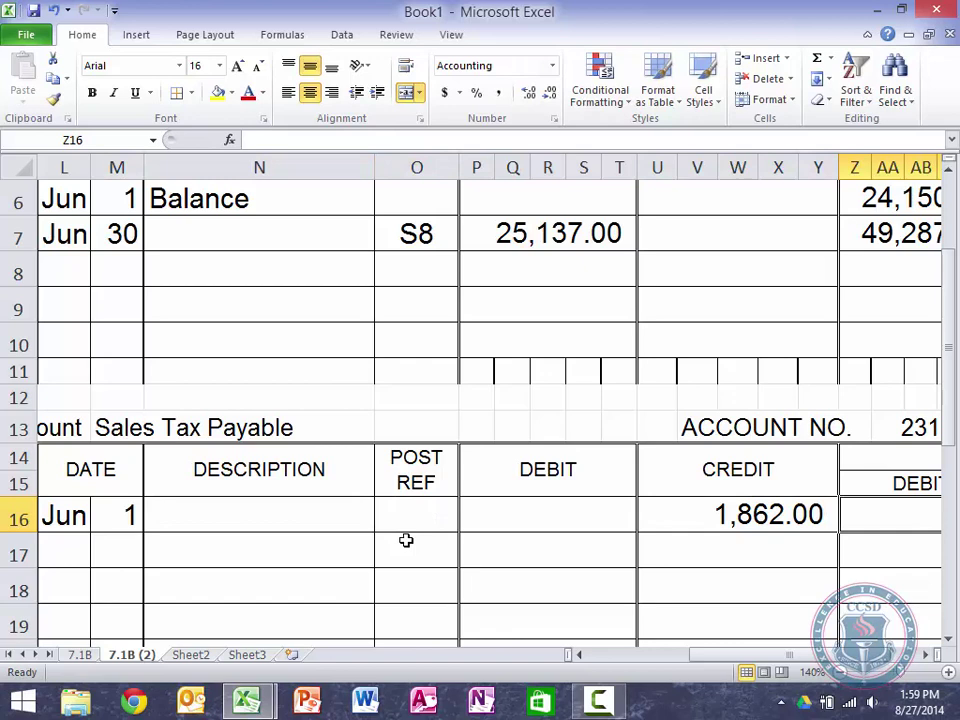
key("Left")
key("Delete")
key("Right")
key("Right")
key("Right")
key("Left")
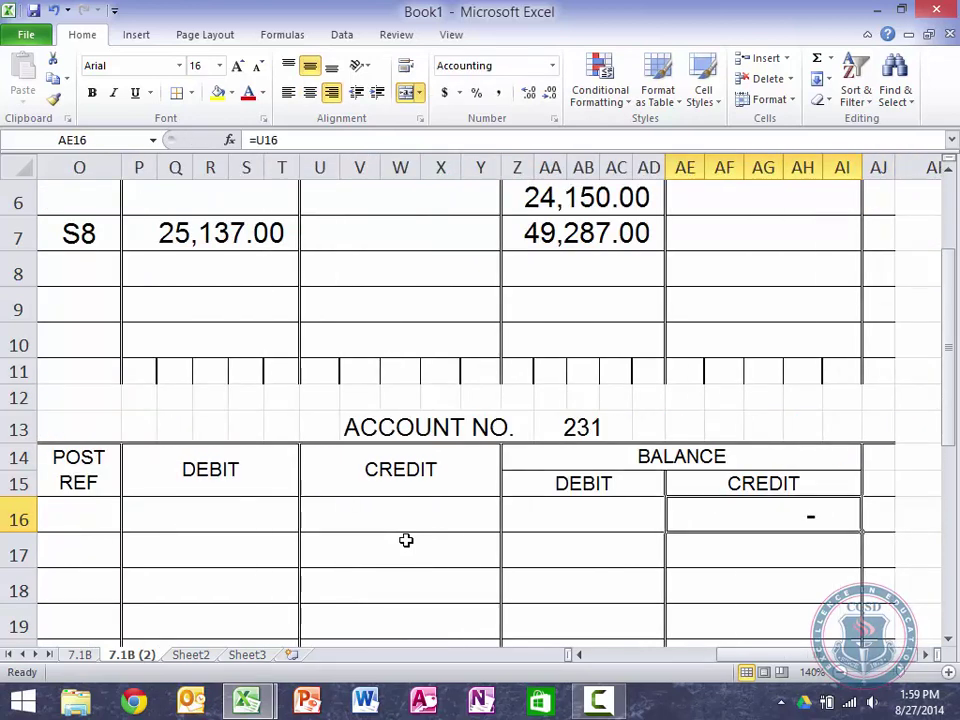
type("4515")
key("Return")
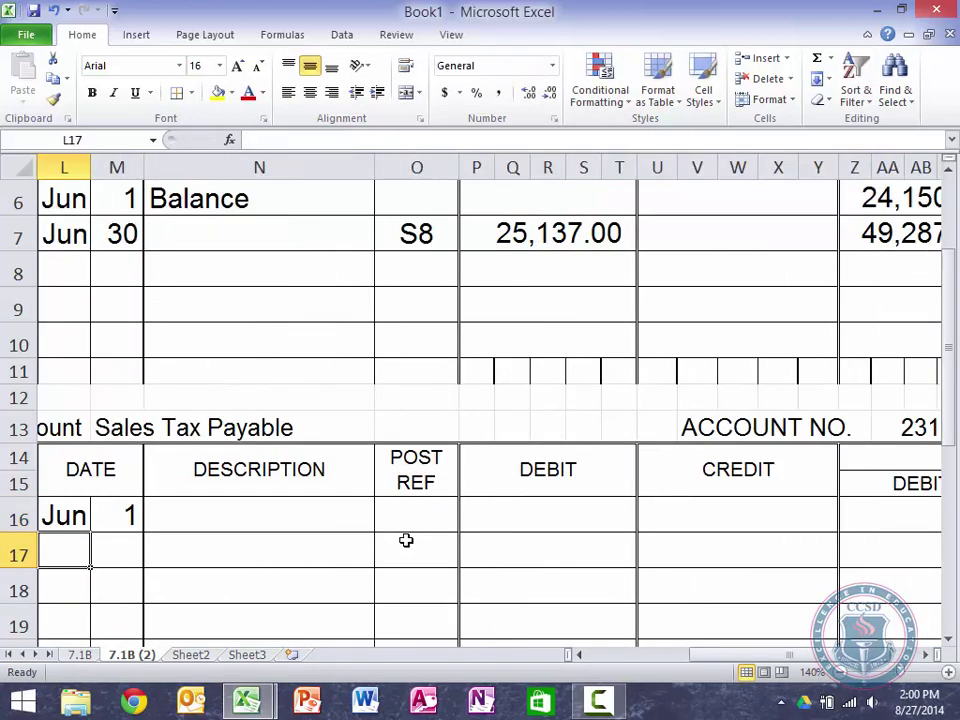
Step: Date the next Sales Tax Payable line Jun 30
type("June")
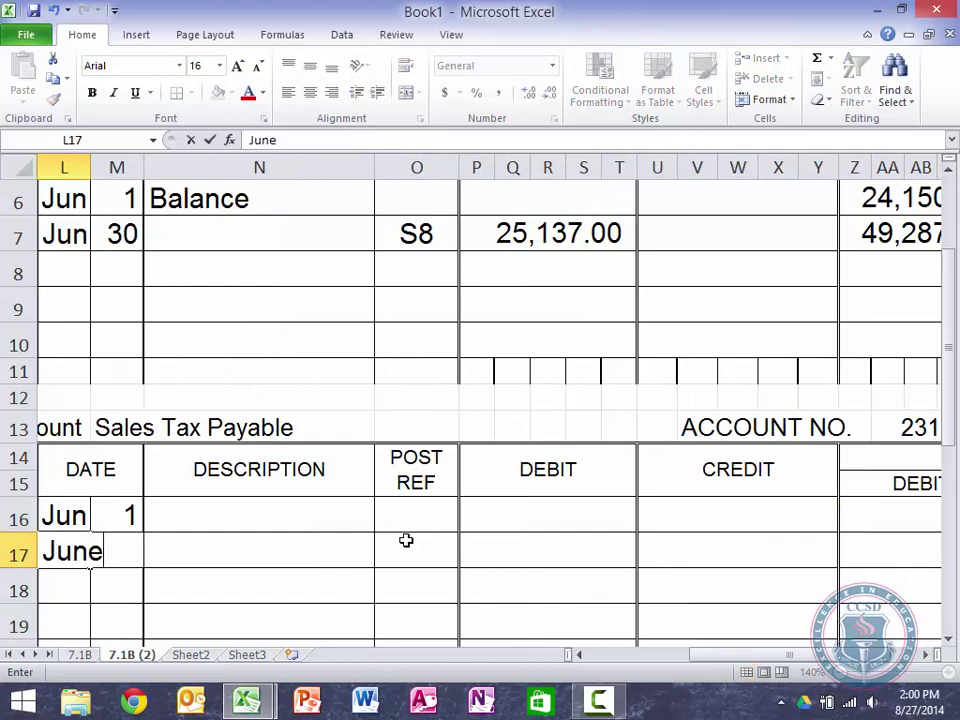
key("BackSpace")
key("Tab")
type("30")
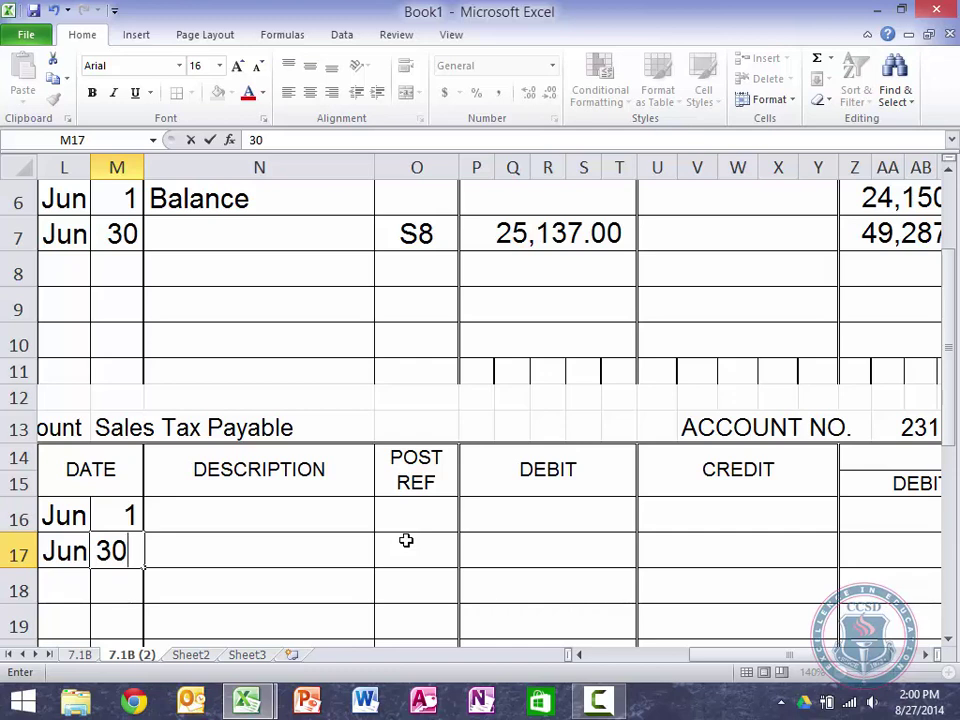
key("Return")
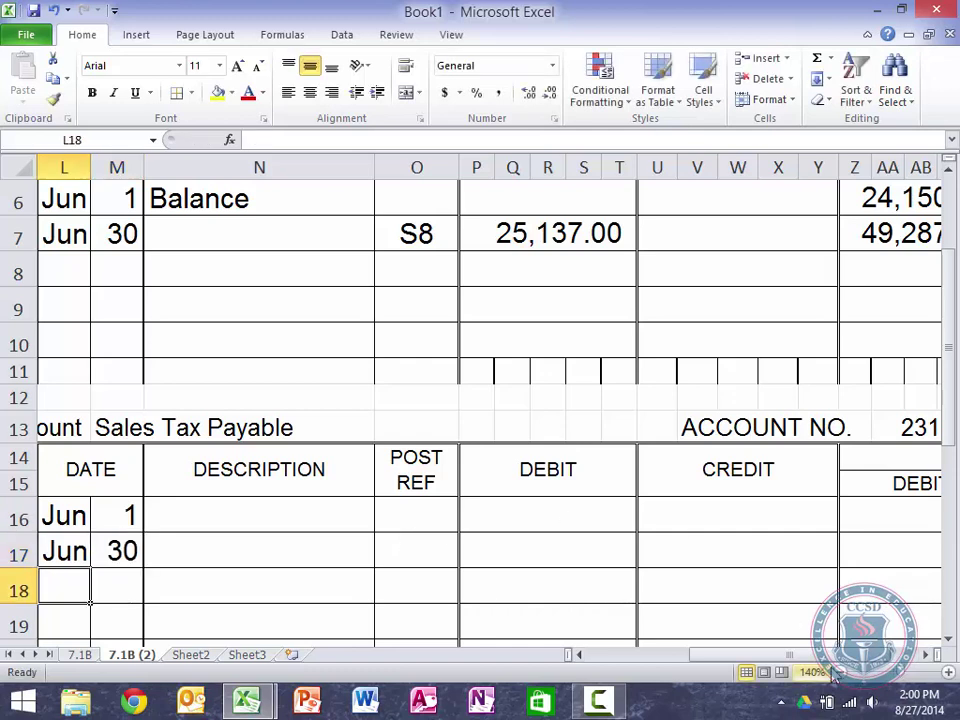
left_click(838, 674)
left_click(838, 674)
left_click(838, 674)
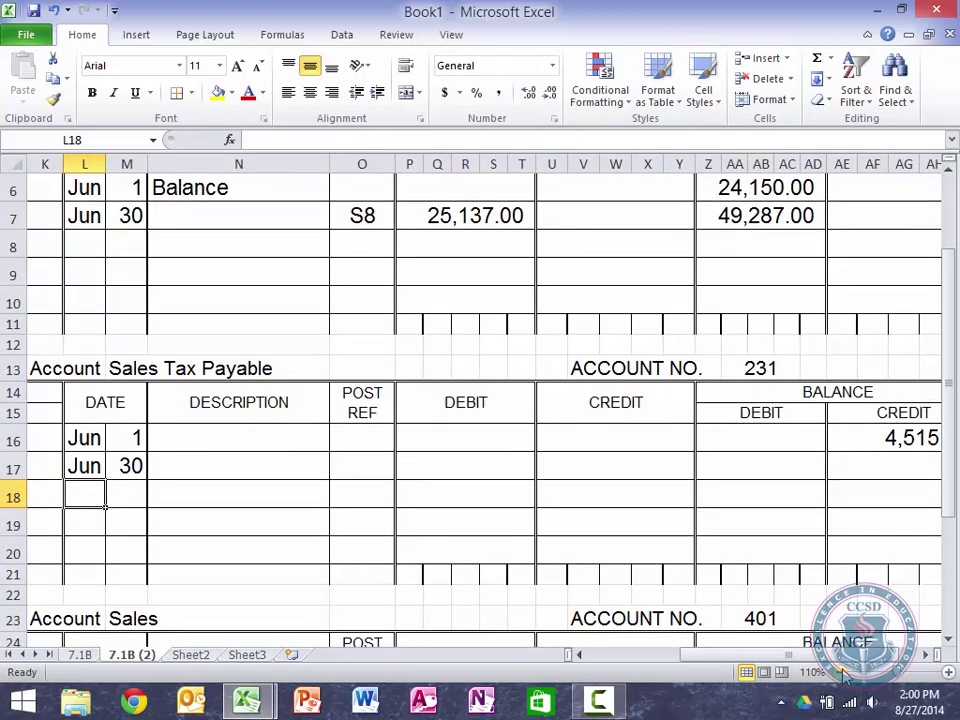
left_click(840, 674)
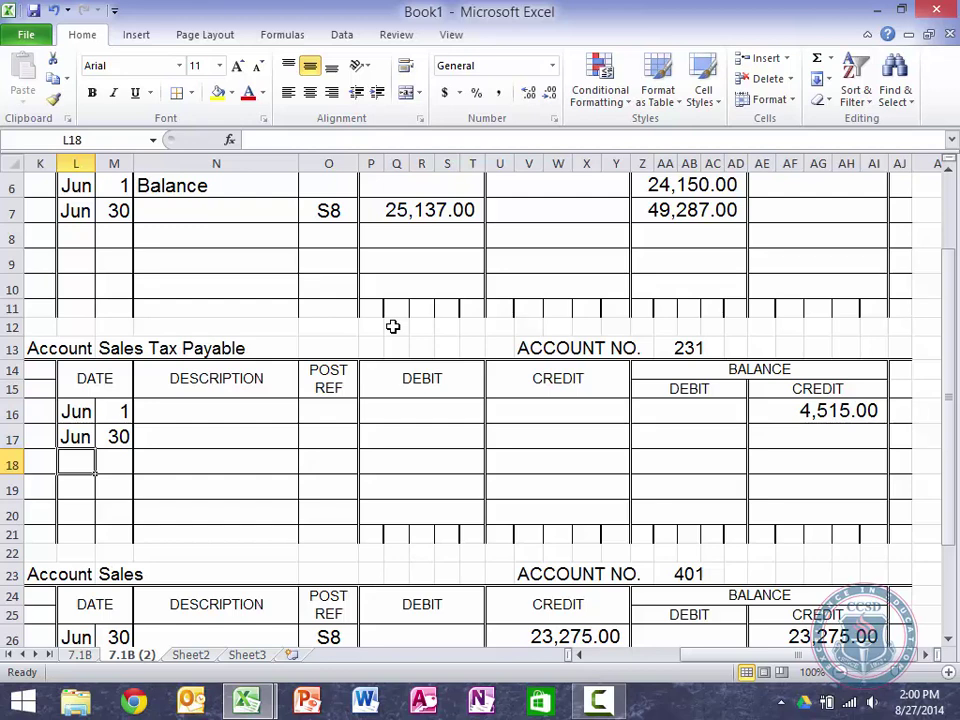
Step: Open General Journal Template Example.xlsx from the recent Excel Templates folder
left_click(26, 36)
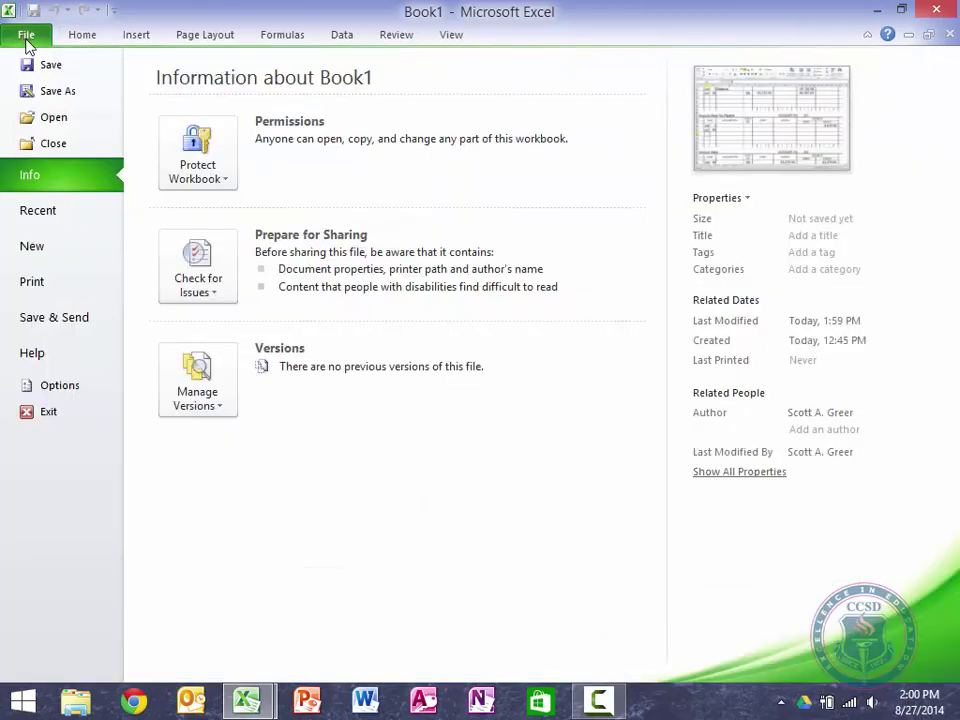
left_click(36, 210)
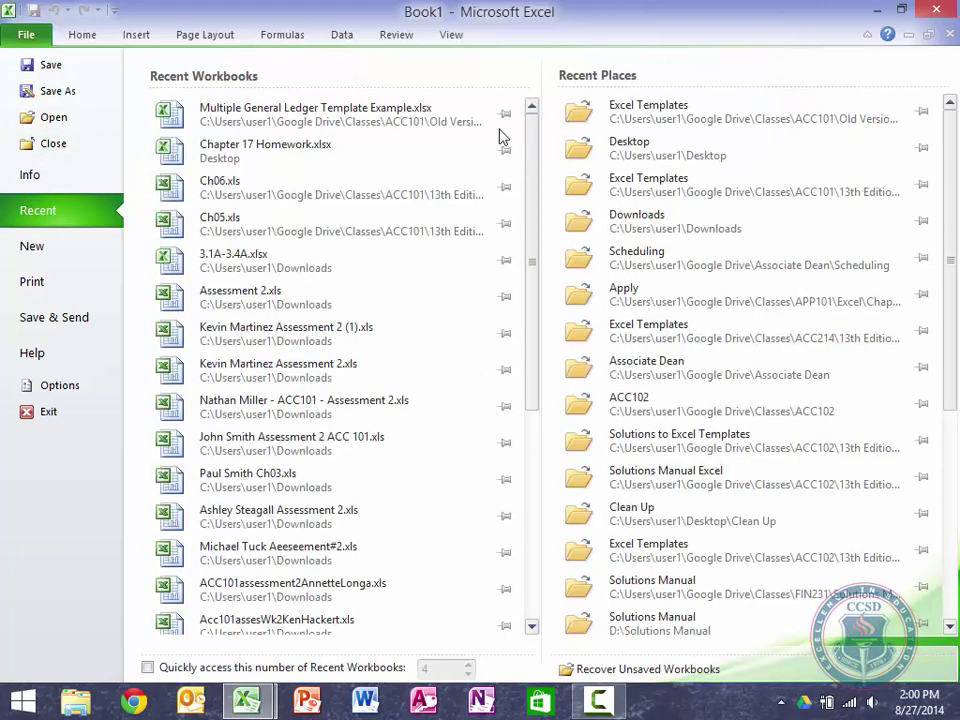
left_click(662, 122)
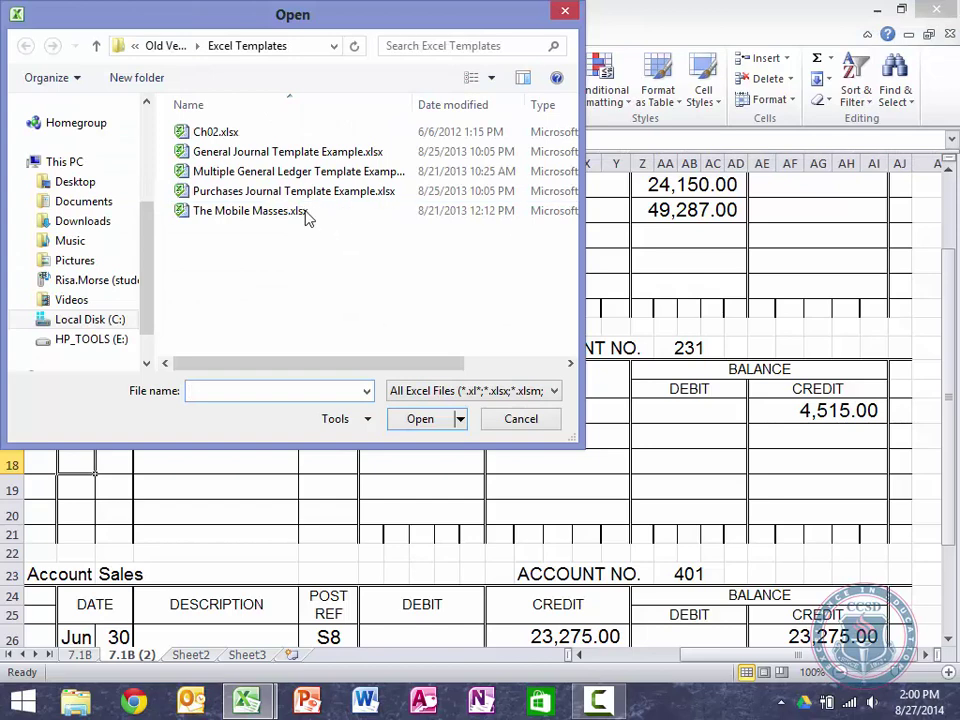
left_click(268, 152)
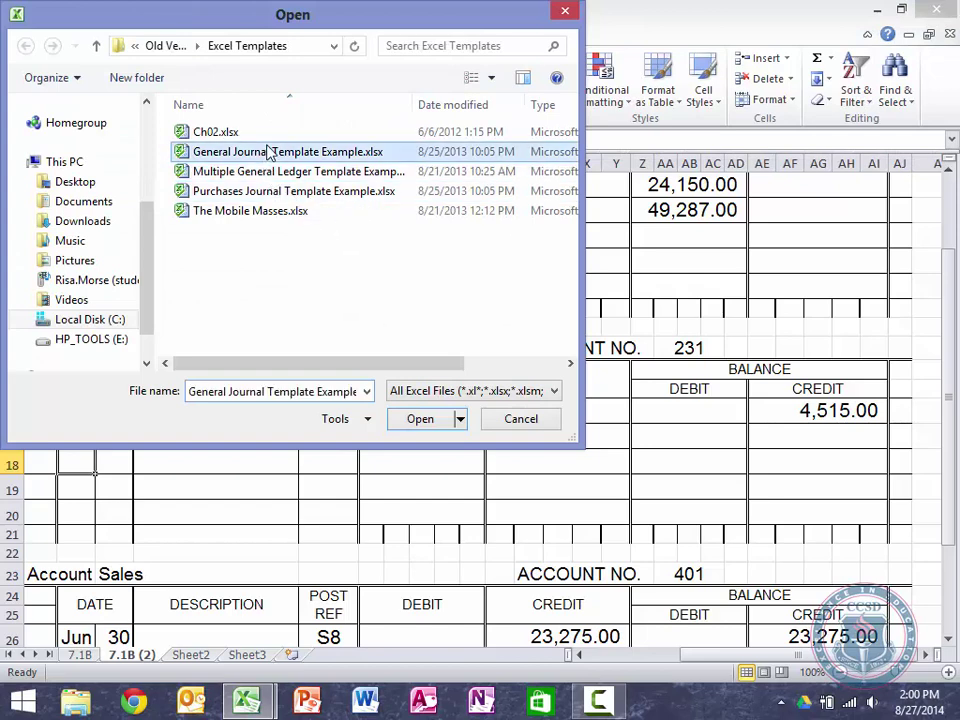
double_click(268, 152)
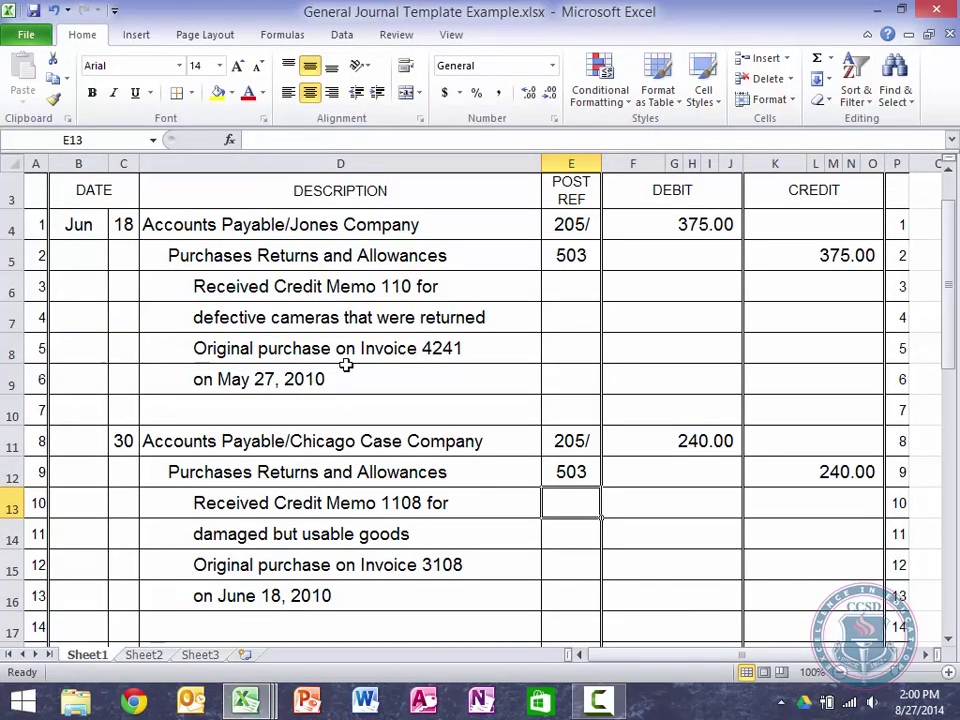
scroll(345, 365, "up", 1)
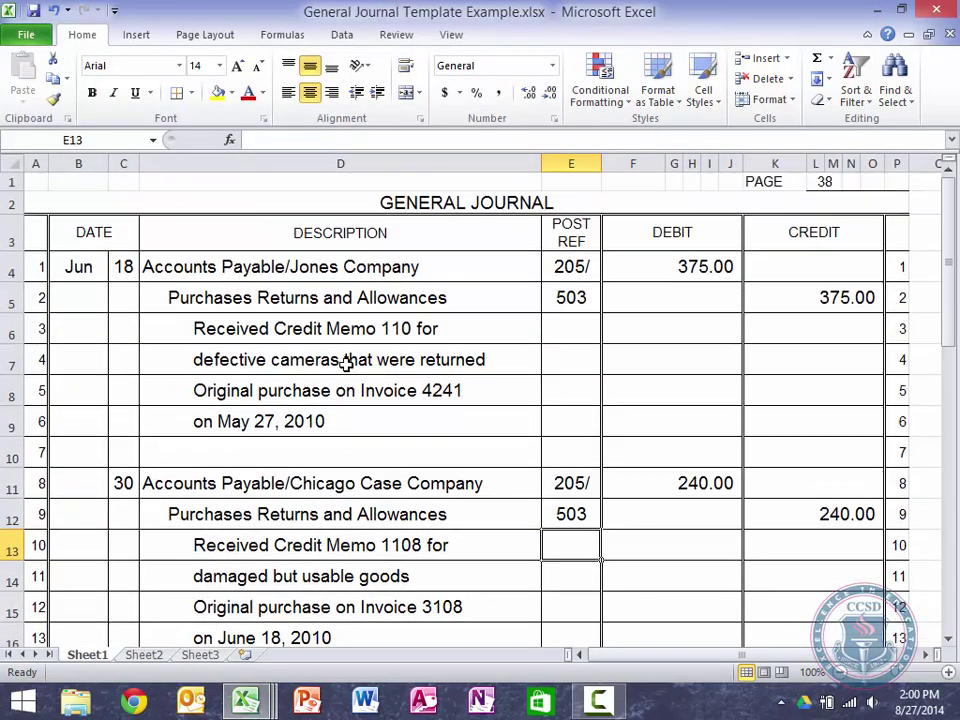
Step: Copy the journal block A1:P12 and toggle between Book1 and the journal workbook
left_click(40, 181)
left_click_drag(124, 183, 896, 611)
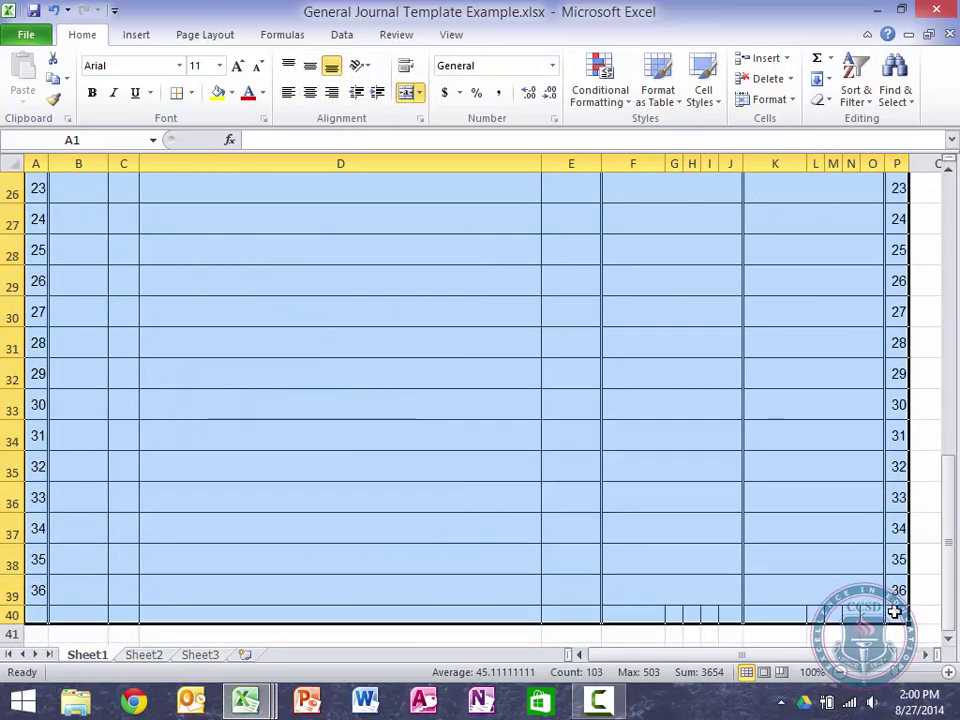
key("ctrl+c")
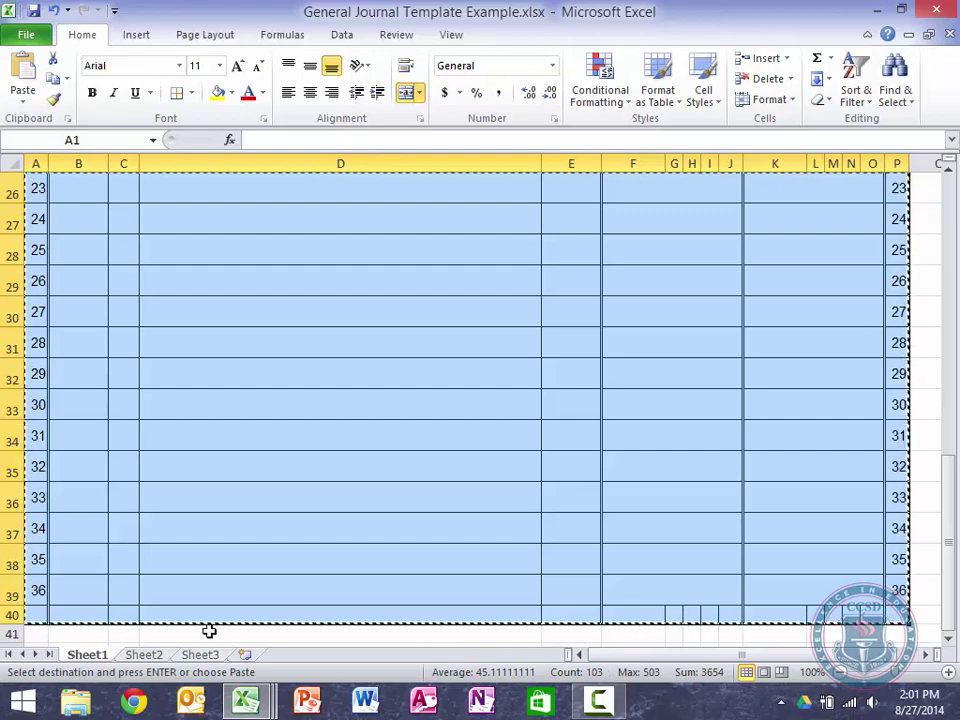
mouse_move(253, 706)
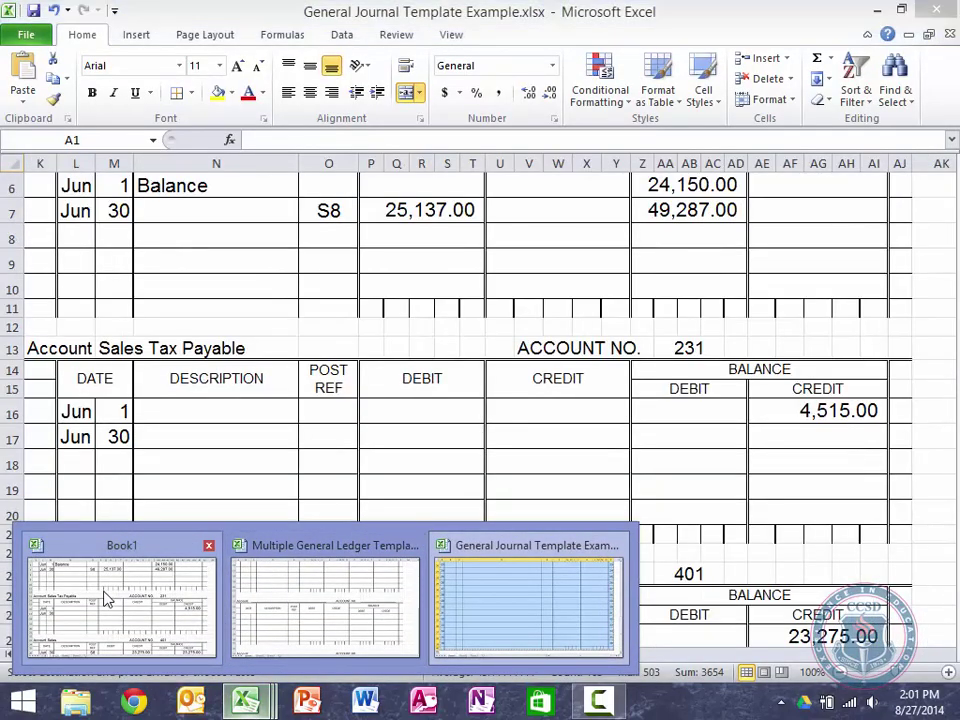
left_click(107, 597)
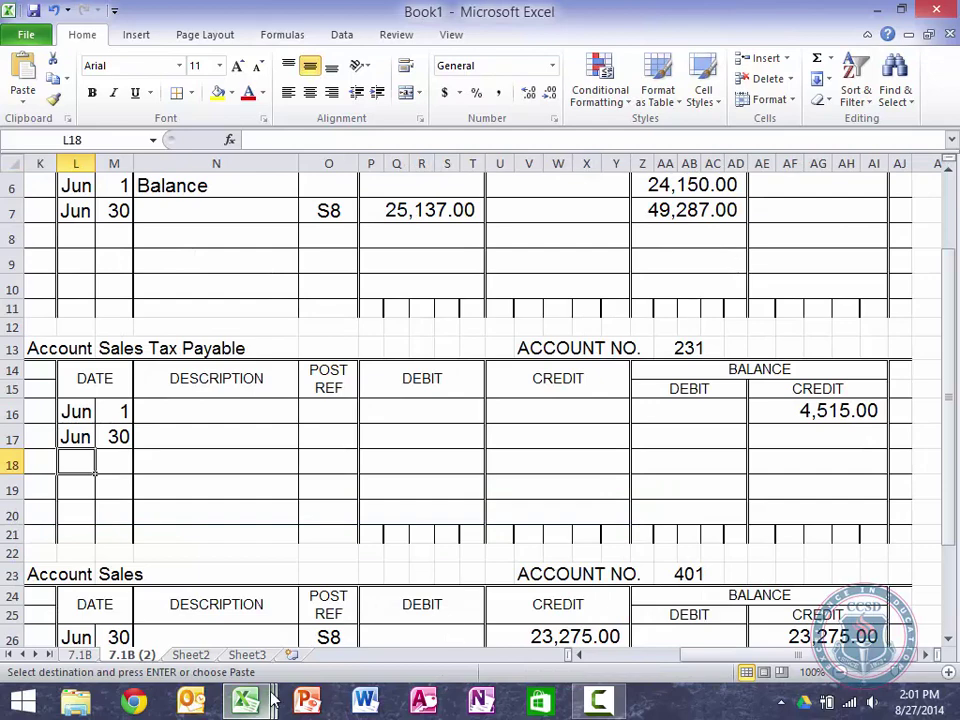
mouse_move(278, 690)
left_click(564, 583)
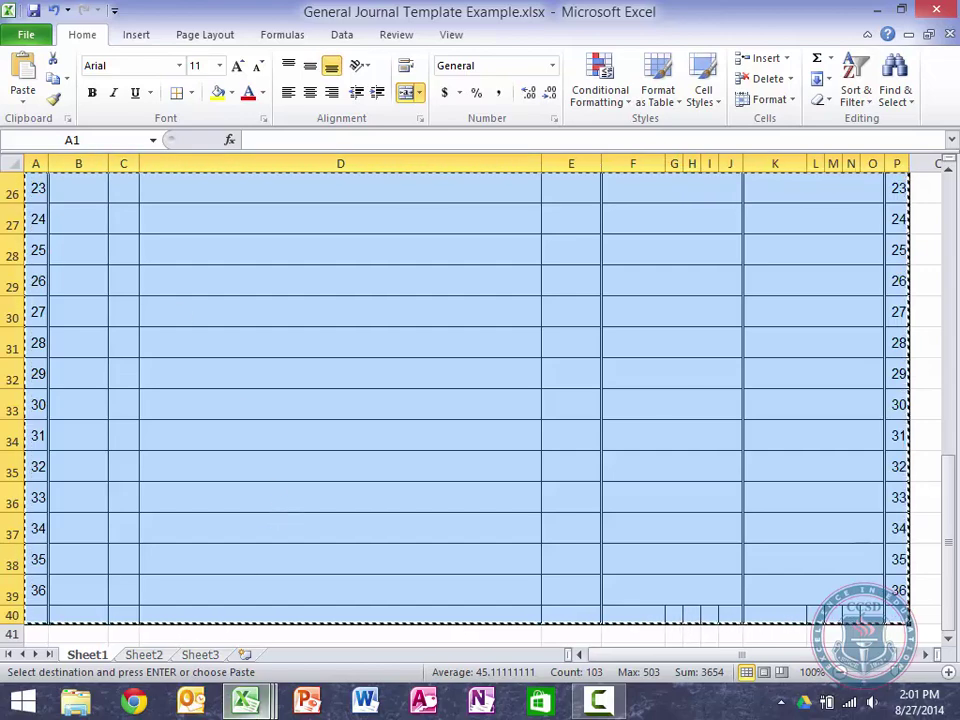
Step: In Book1, insert the copied journal cells at column AL shifting cells right, then undo it
mouse_move(262, 693)
left_click(141, 596)
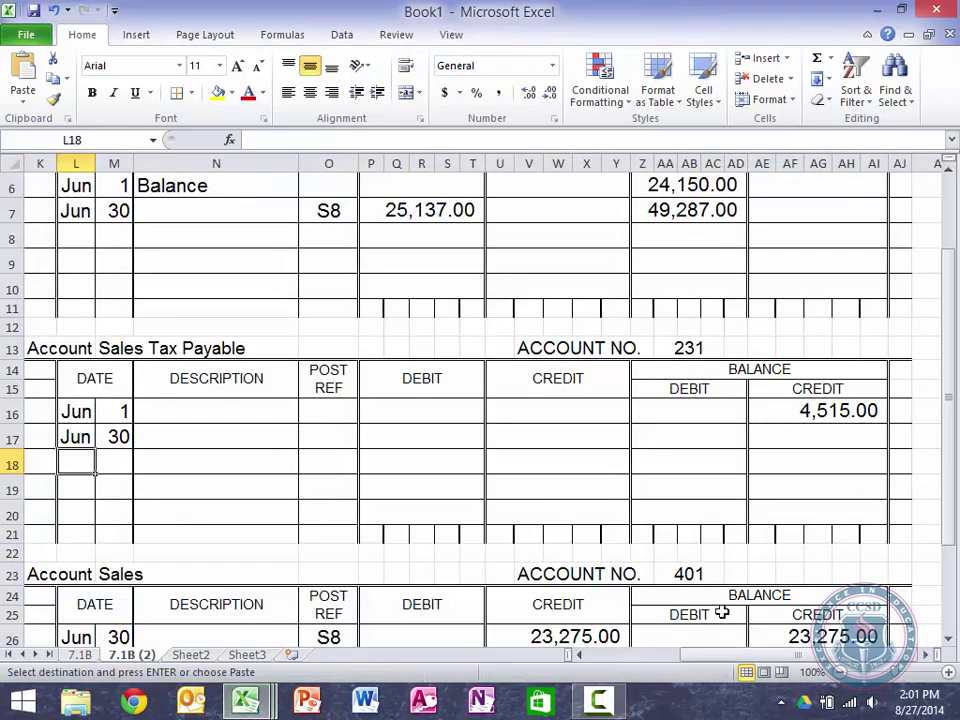
left_click(926, 655)
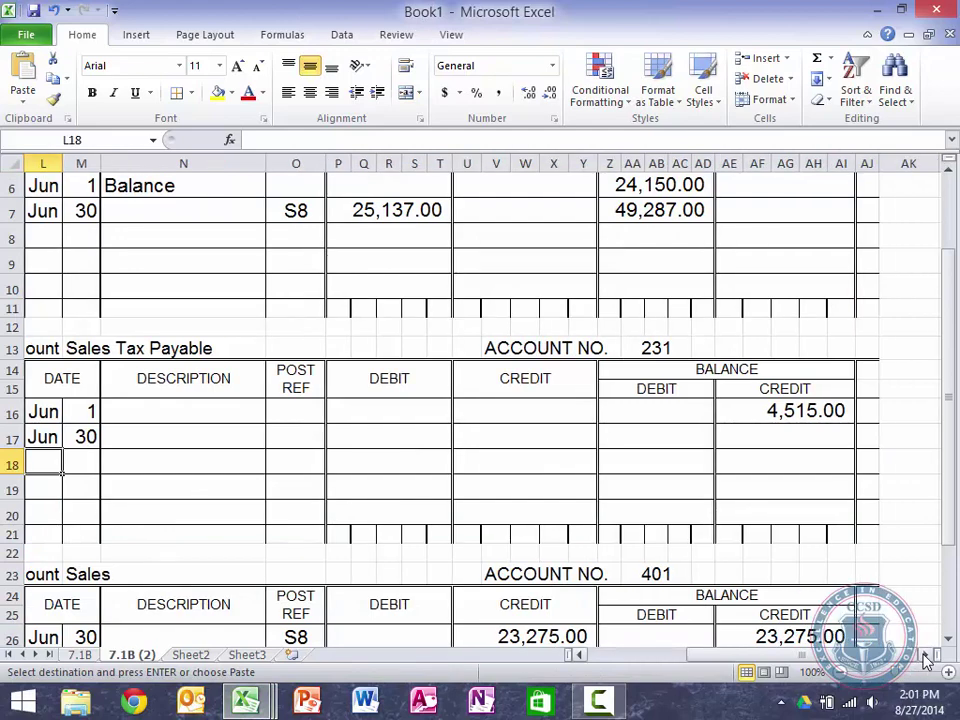
left_click(926, 655)
left_click_drag(925, 659, 925, 659)
left_click_drag(193, 162, 611, 160)
right_click(618, 166)
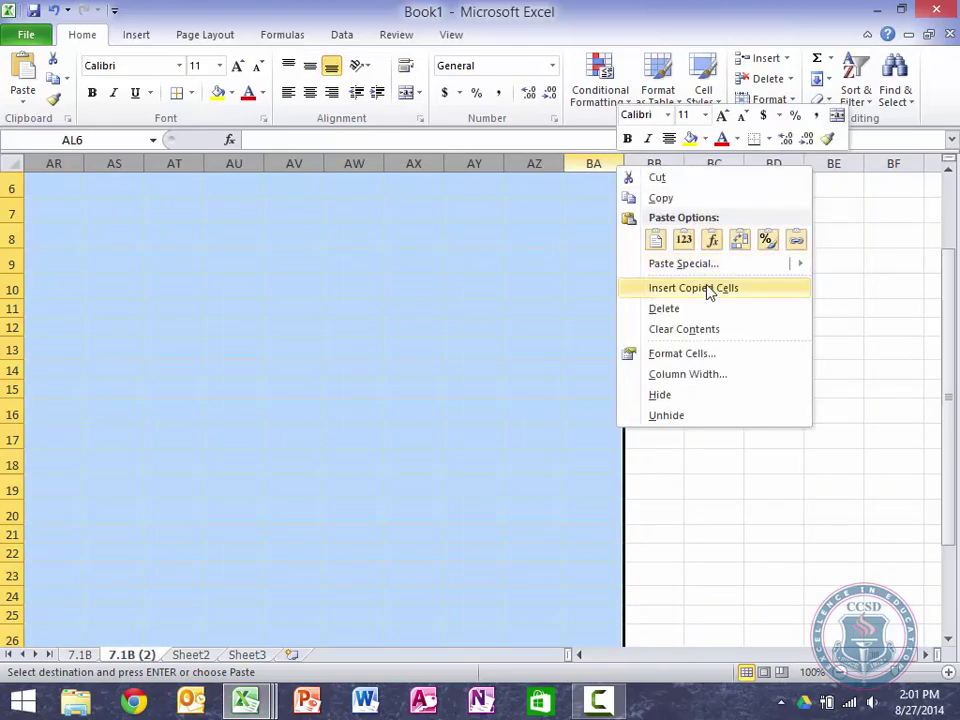
left_click(652, 289)
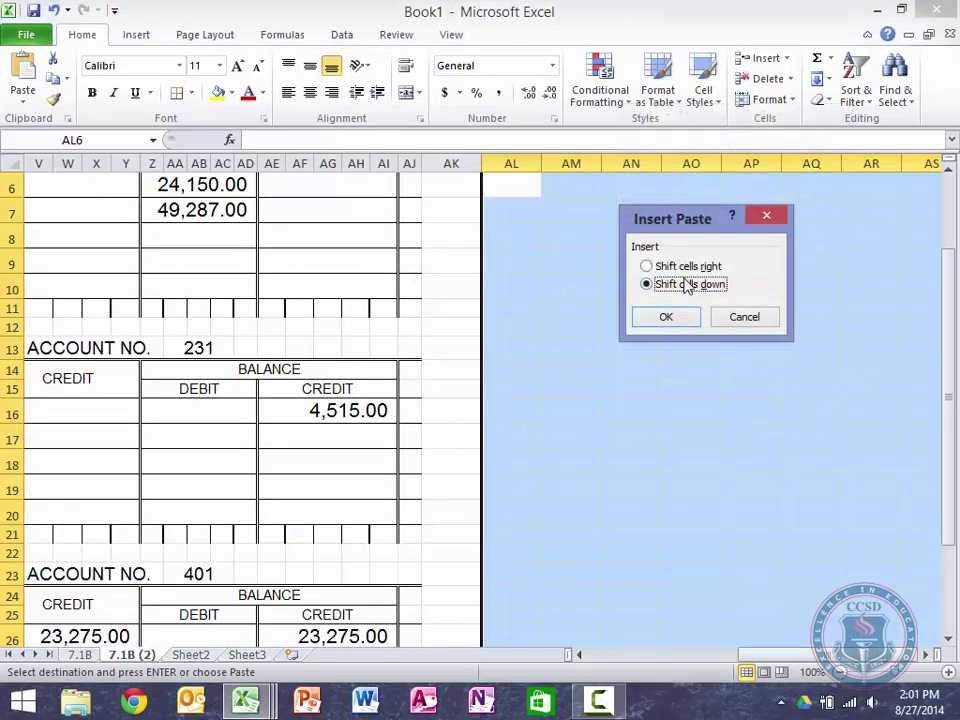
left_click(695, 267)
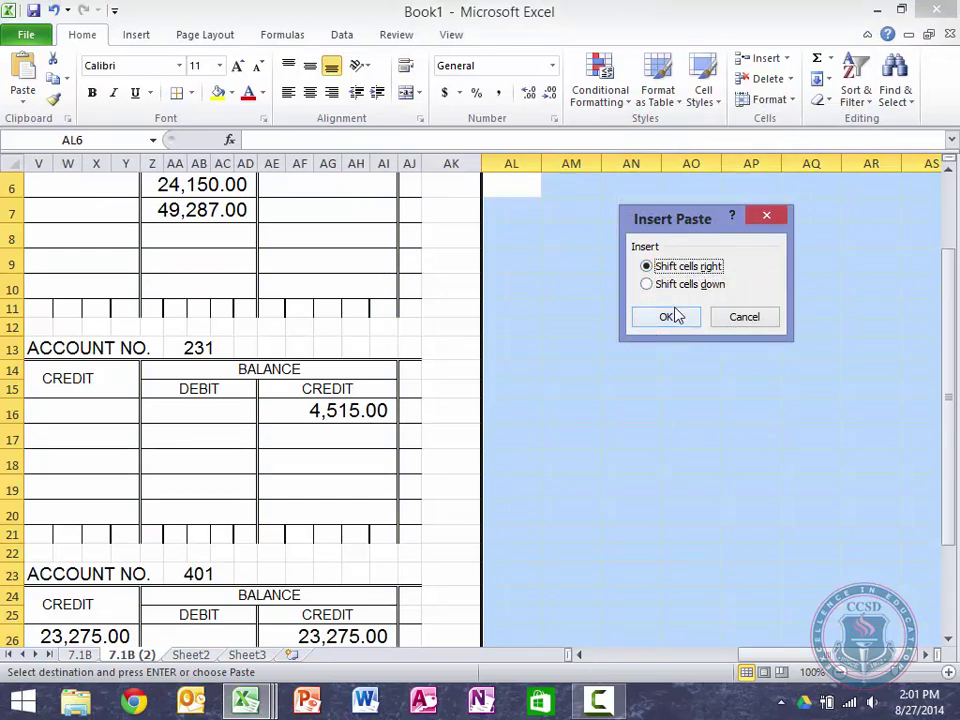
left_click(675, 316)
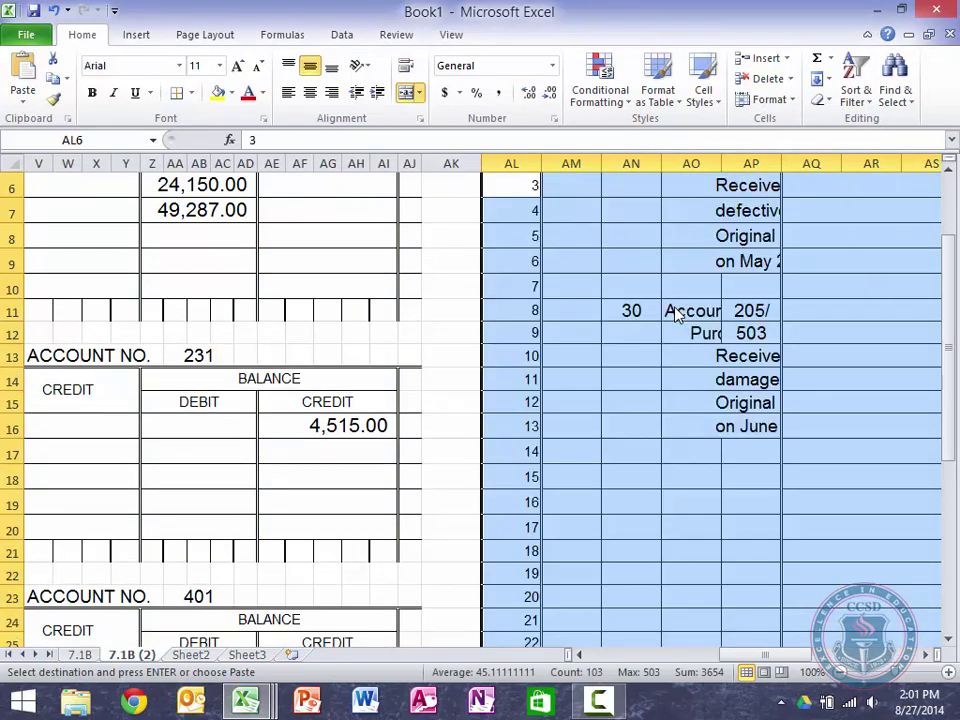
key("ctrl+z")
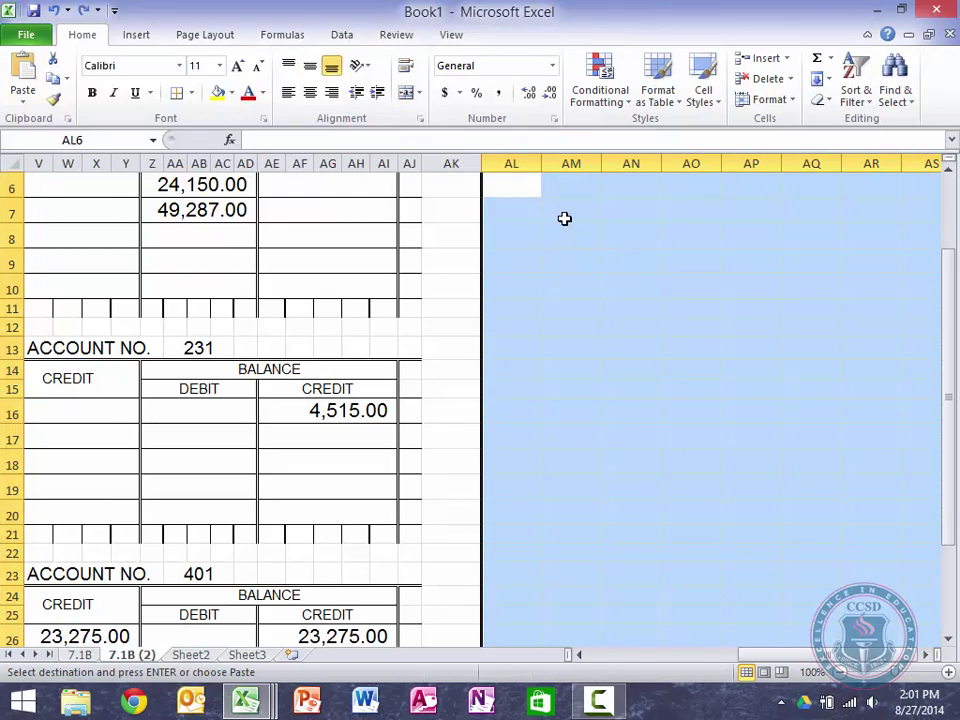
Step: Paste the journal at column AL using Keep Source Column Widths
right_click(522, 165)
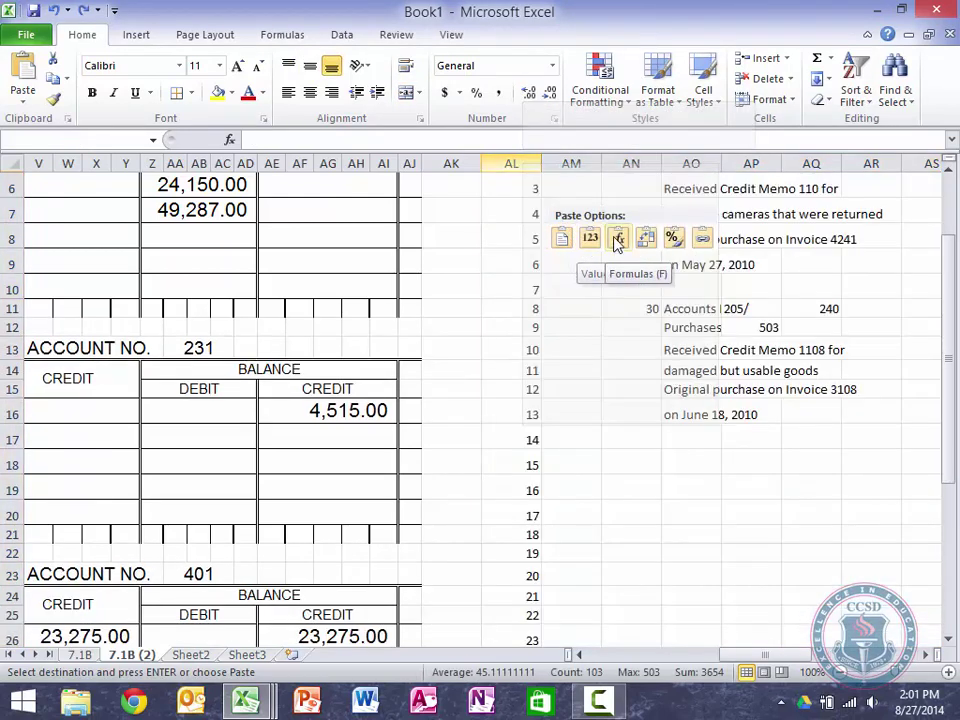
key("Escape")
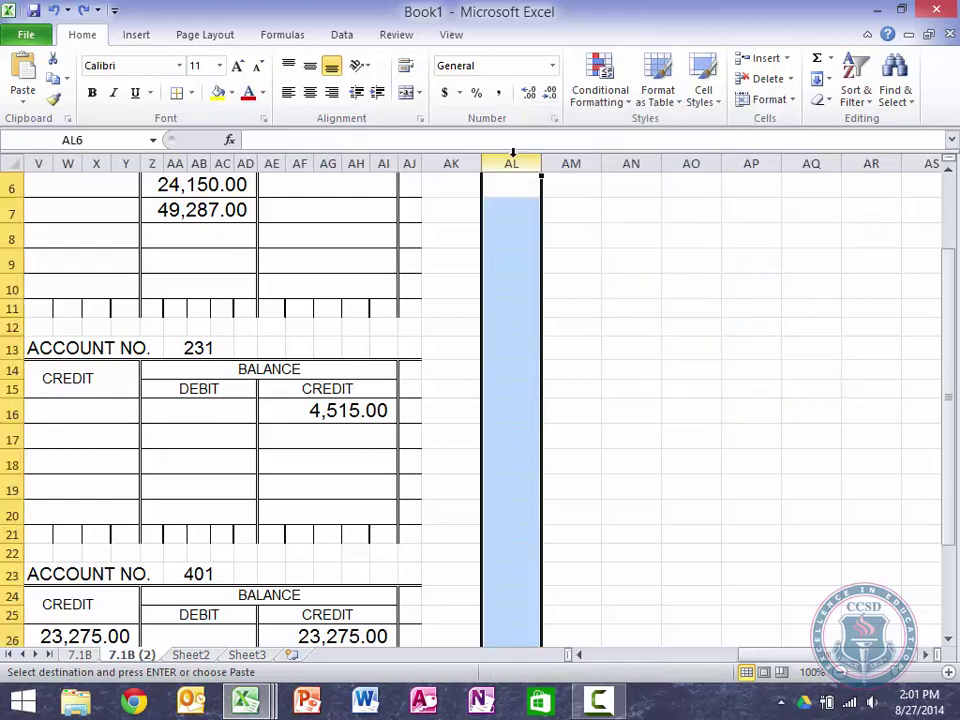
right_click(510, 165)
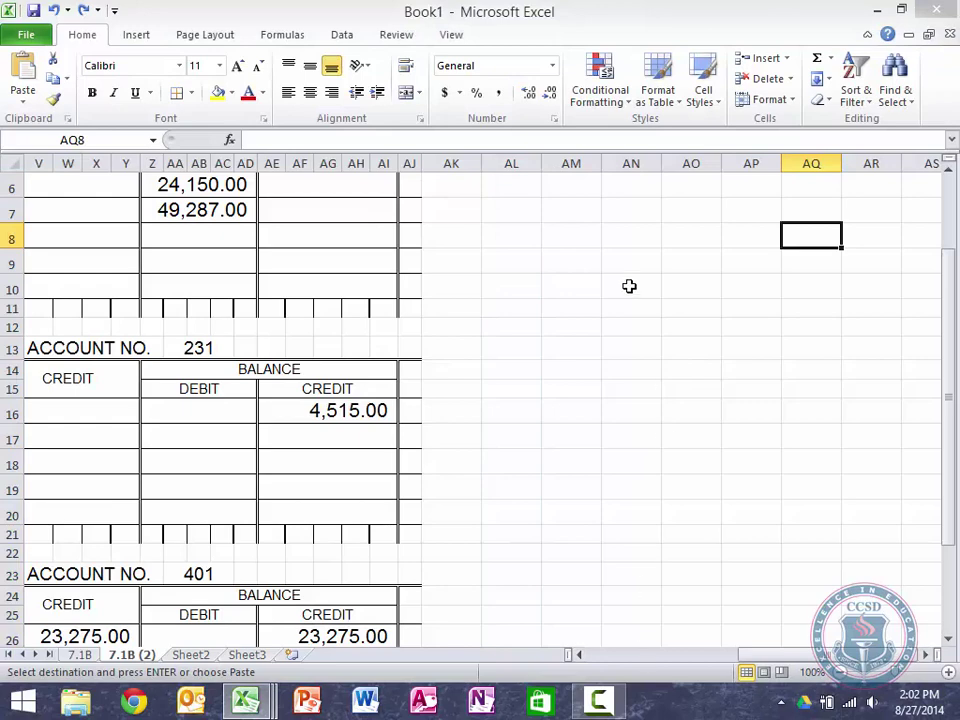
scroll(629, 286, "up", 2)
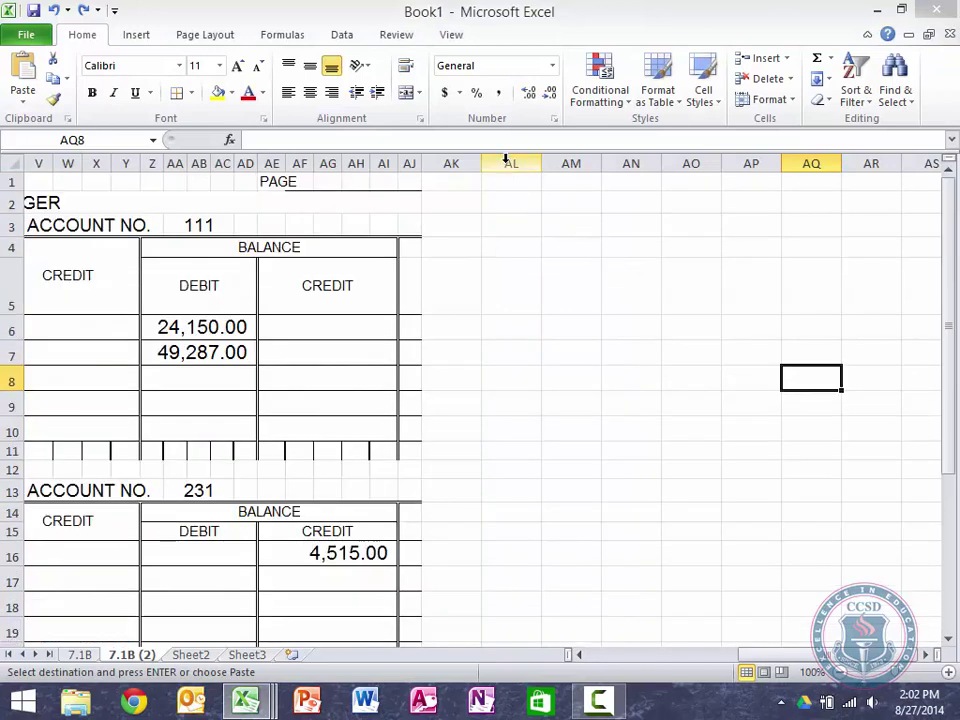
right_click(506, 160)
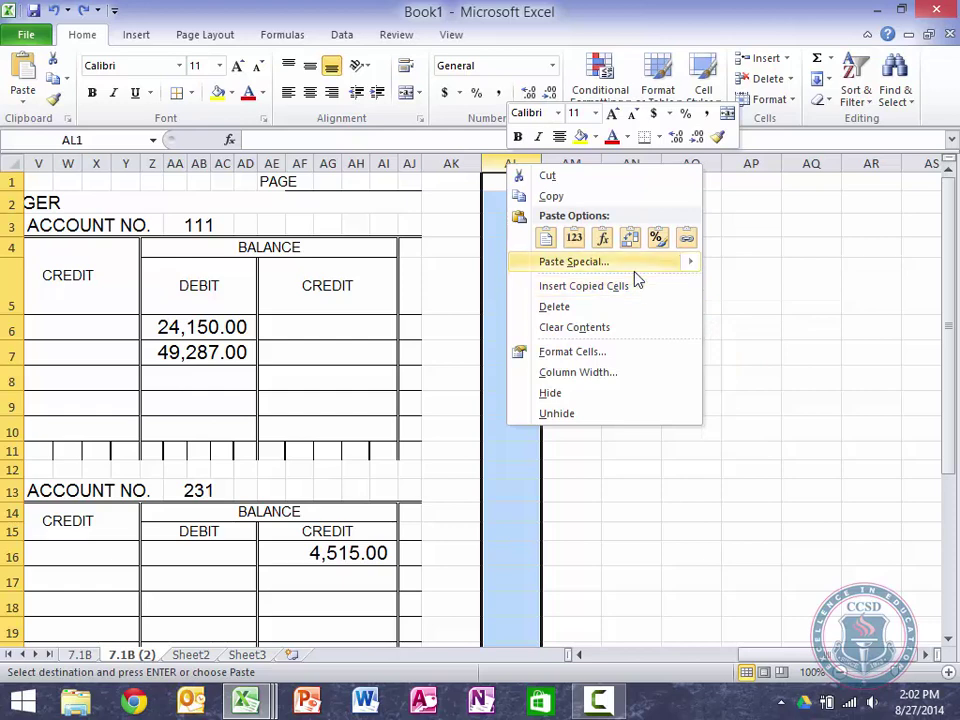
mouse_move(634, 274)
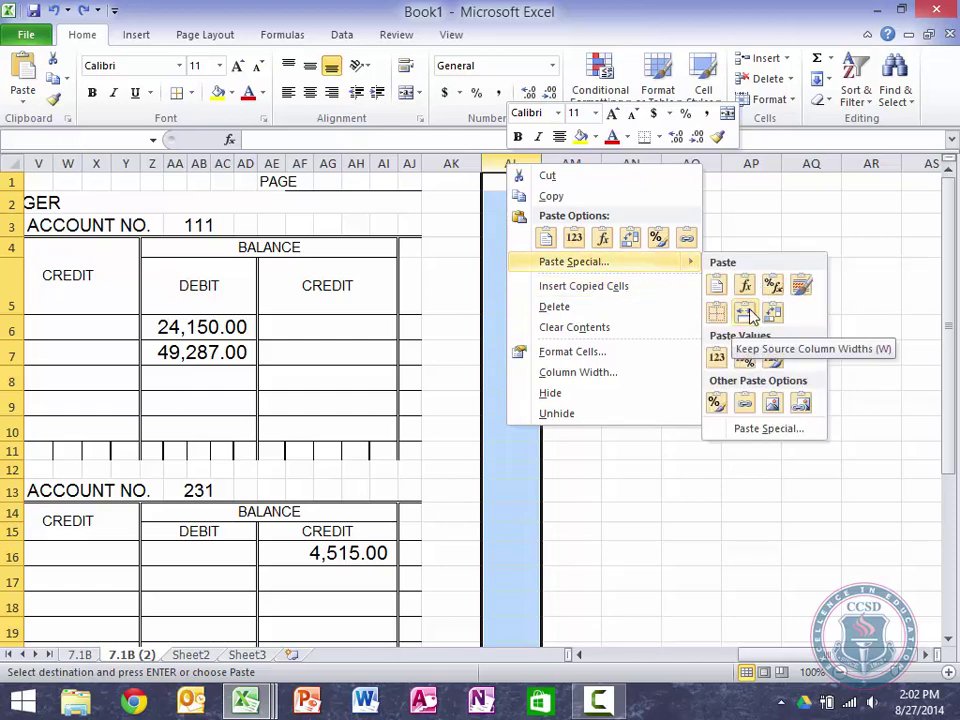
left_click(748, 313)
left_click(750, 313)
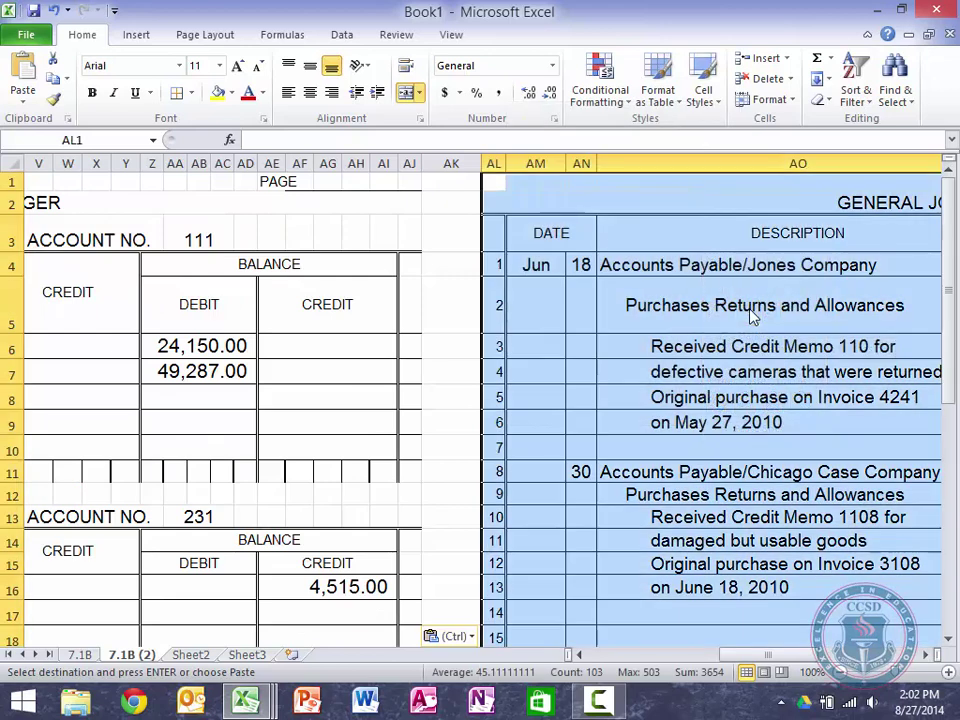
Step: Clear the dates and descriptions of both pasted journal entries
left_click(752, 306)
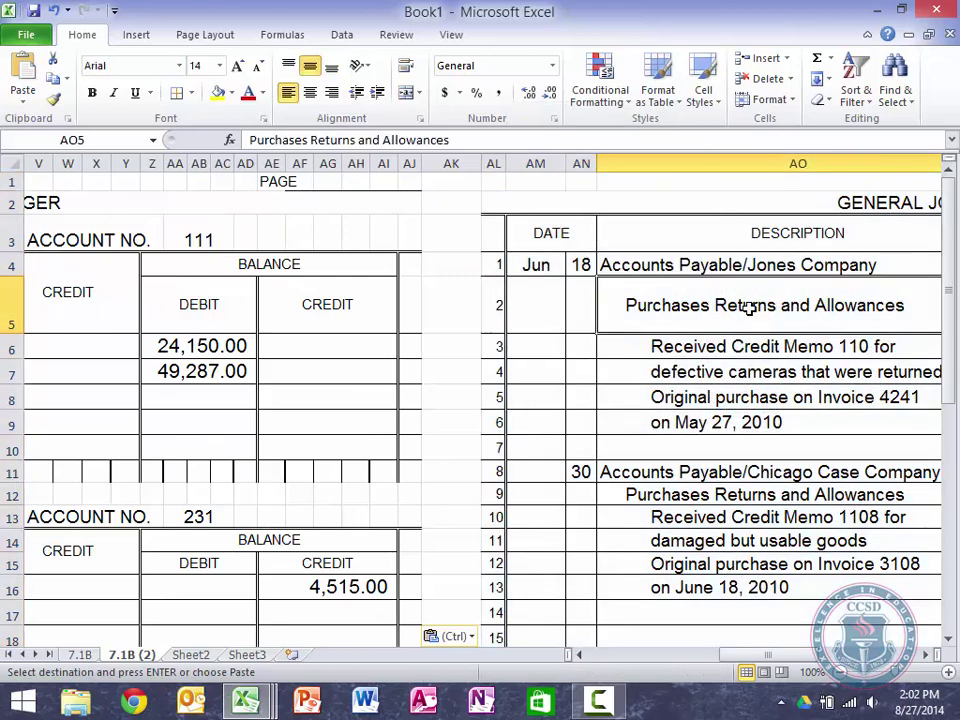
left_click(532, 266)
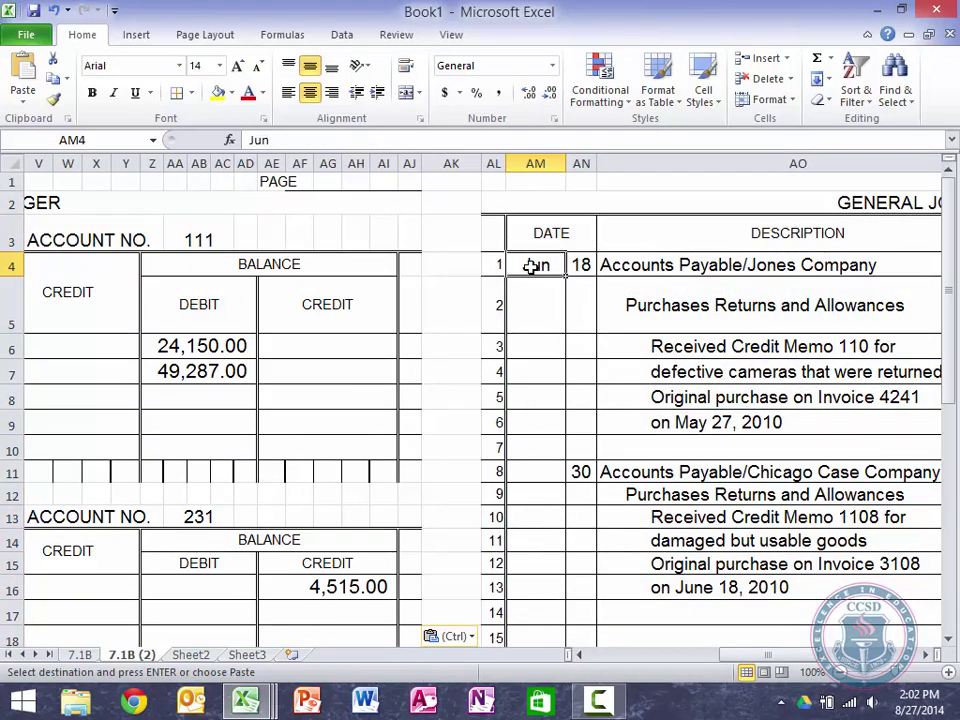
key("shift+Right")
key("shift+Right")
key("shift+Right")
key("shift+Down")
key("shift+Down")
key("shift+Down")
key("shift+Down")
key("shift+Down")
key("shift+Down")
key("shift+Down")
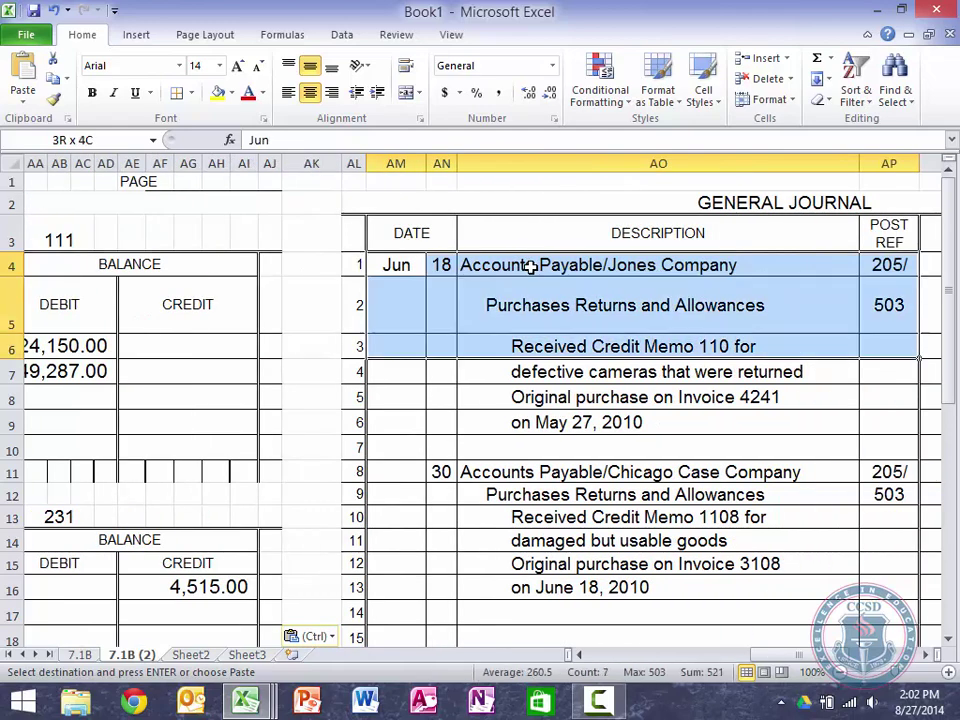
key("shift+Down")
key("shift+Down")
key("shift+Down")
key("shift+Down")
key("shift+Down")
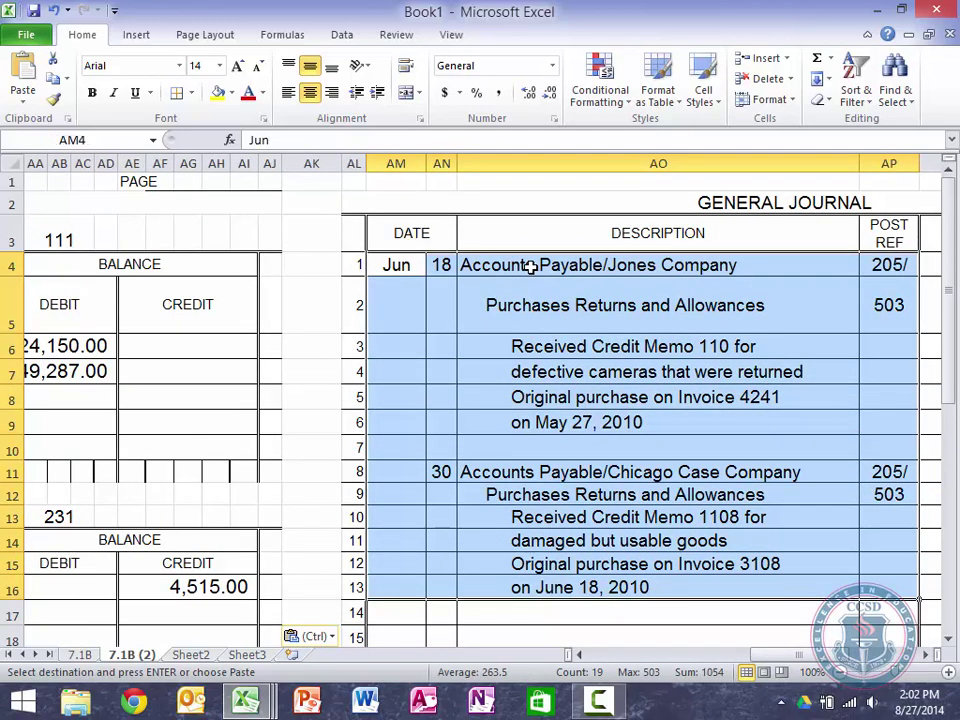
key("Delete")
left_click(531, 266)
Step: Clear the 375.00 and 240.00 Debit/Credit amounts from the pasted journal
key("Right")
key("Right")
key("Down")
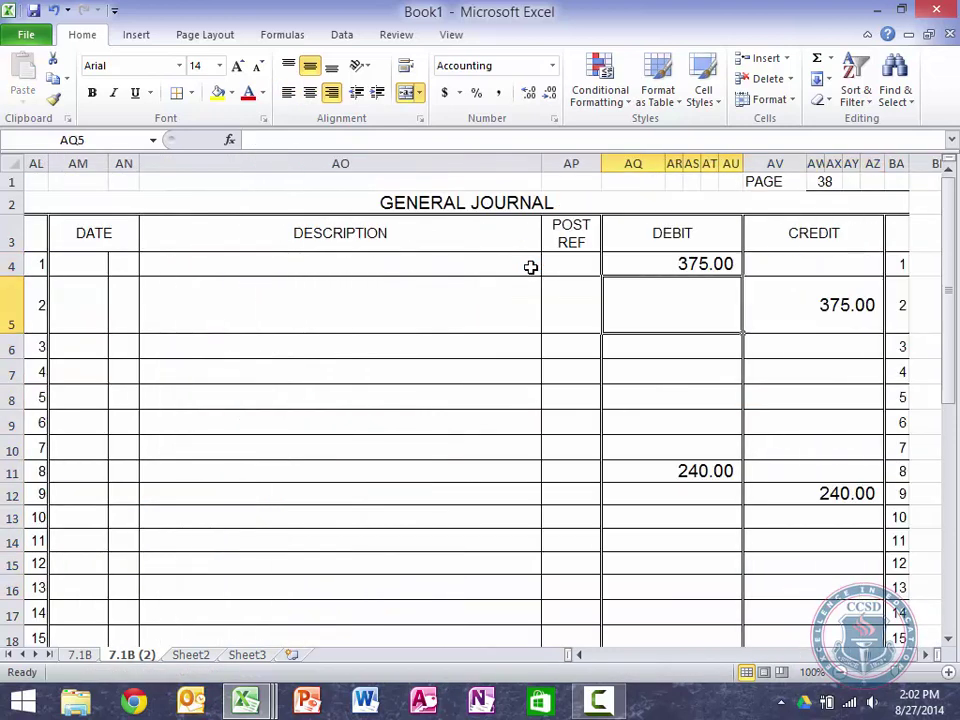
key("Up")
key("shift+Right")
key("shift+Down")
key("shift+Down")
key("shift+Down")
key("shift+Down")
key("shift+Down")
key("shift+Down")
key("shift+Down")
key("shift+Down")
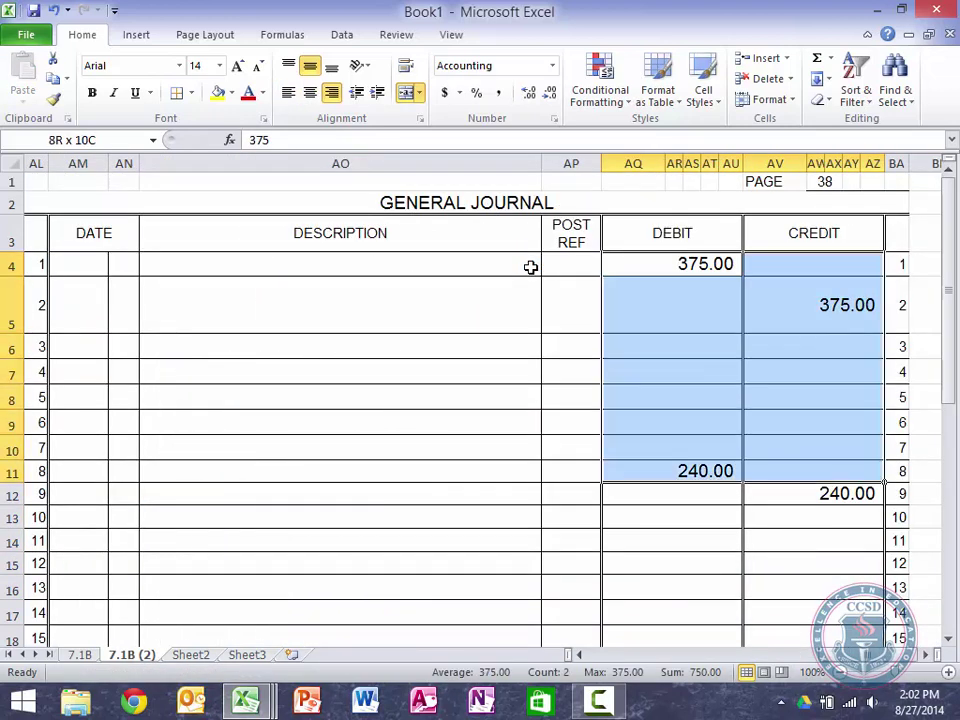
key("Delete")
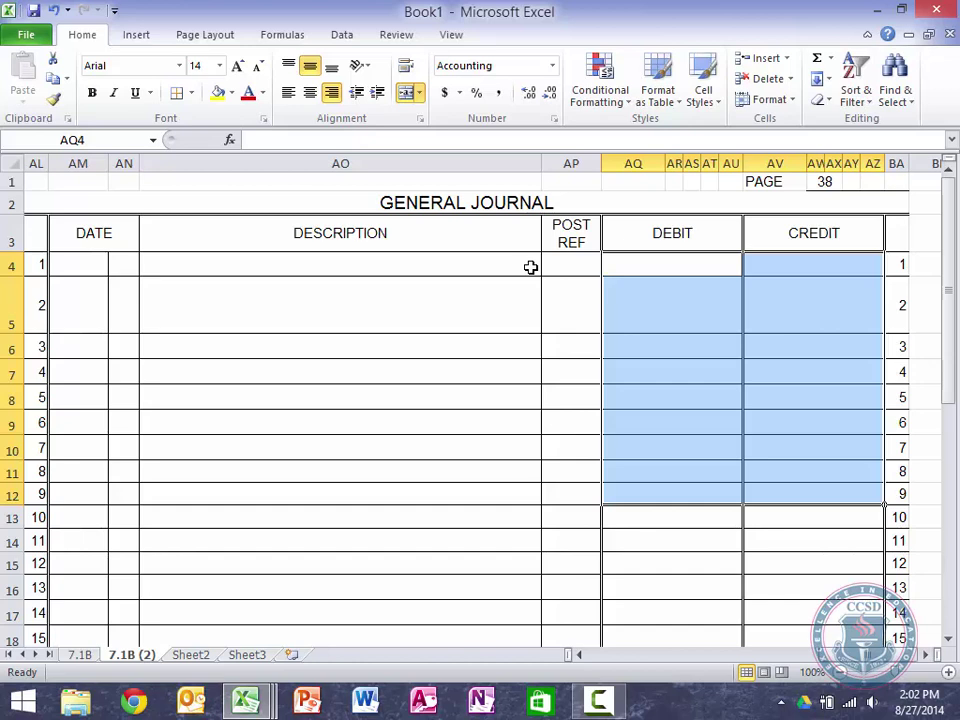
key("Left")
key("Left")
key("Left")
key("Left")
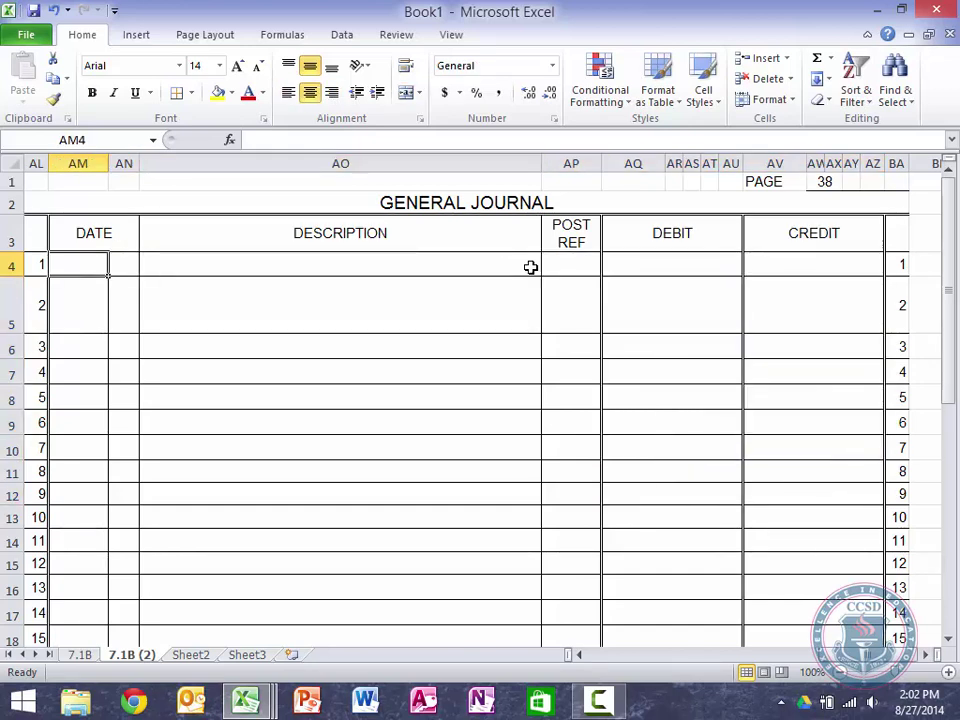
Step: Date the first journal entry 2013, June 11
type("2013")
key("Return")
type("June")
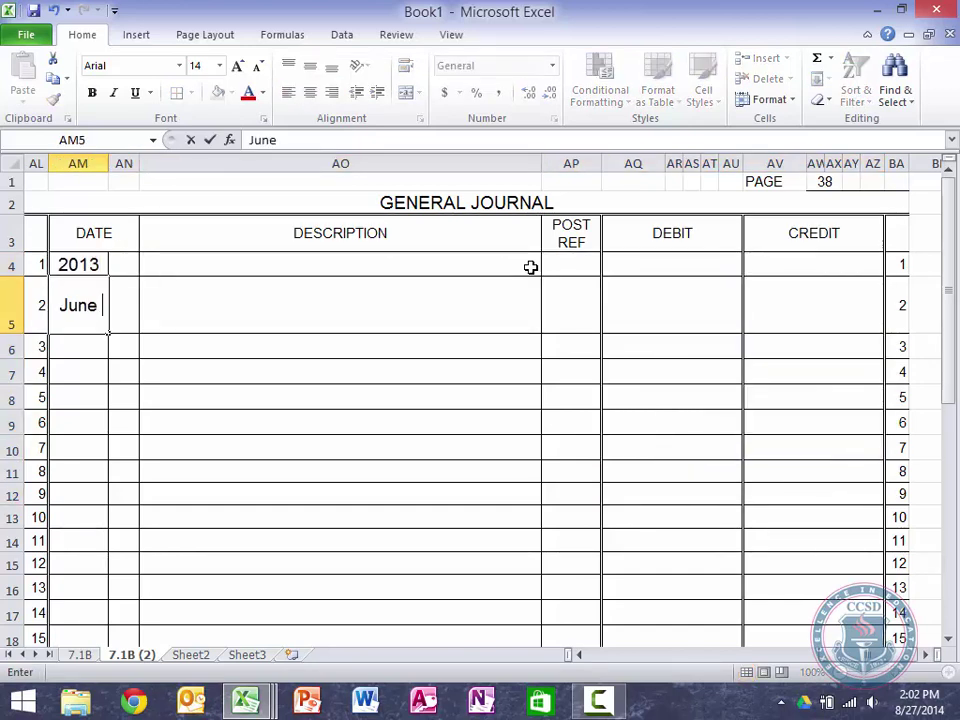
key("Tab")
type("11")
key("Tab")
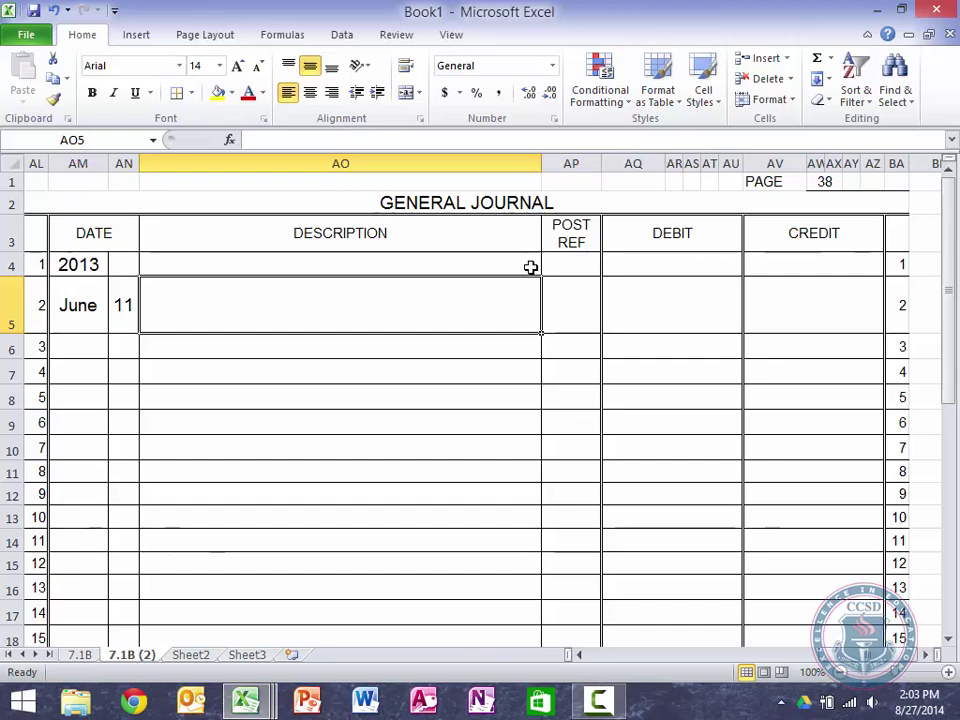
Step: Test the sales tax formula =540*.08 (43.20) in the Debit cell, then clear it
key("Tab")
key("Tab")
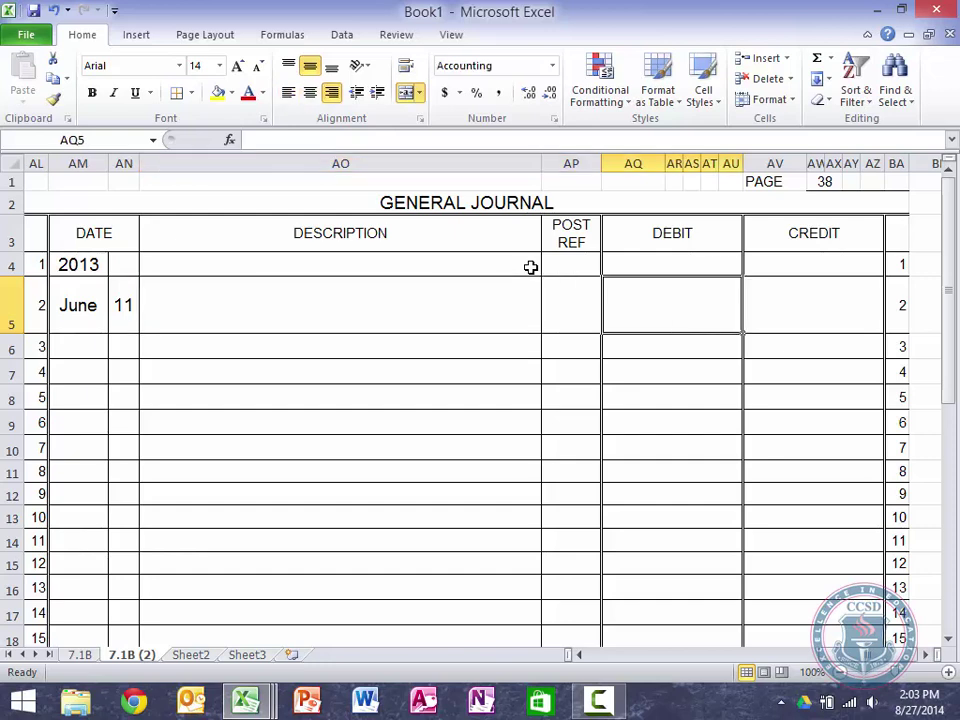
type("=540")
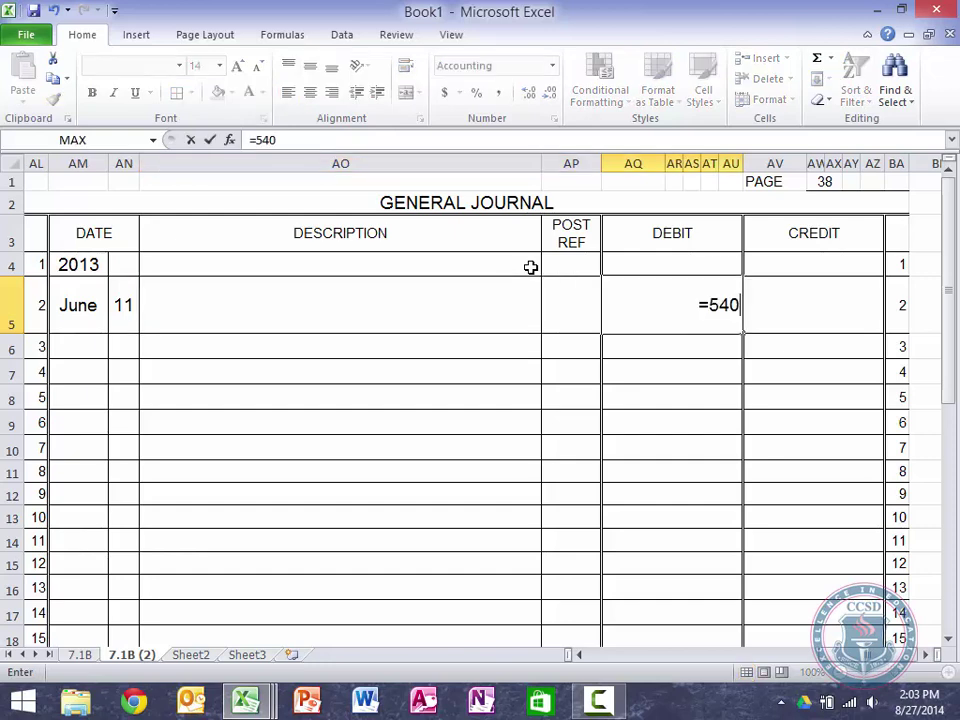
type("*.08")
key("Return")
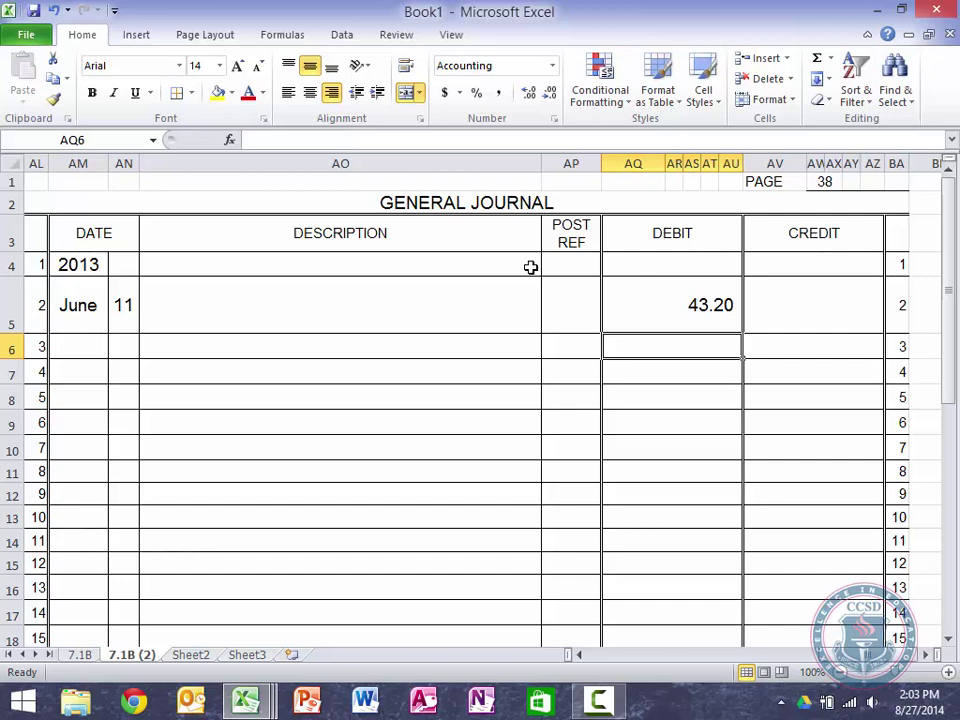
key("Up")
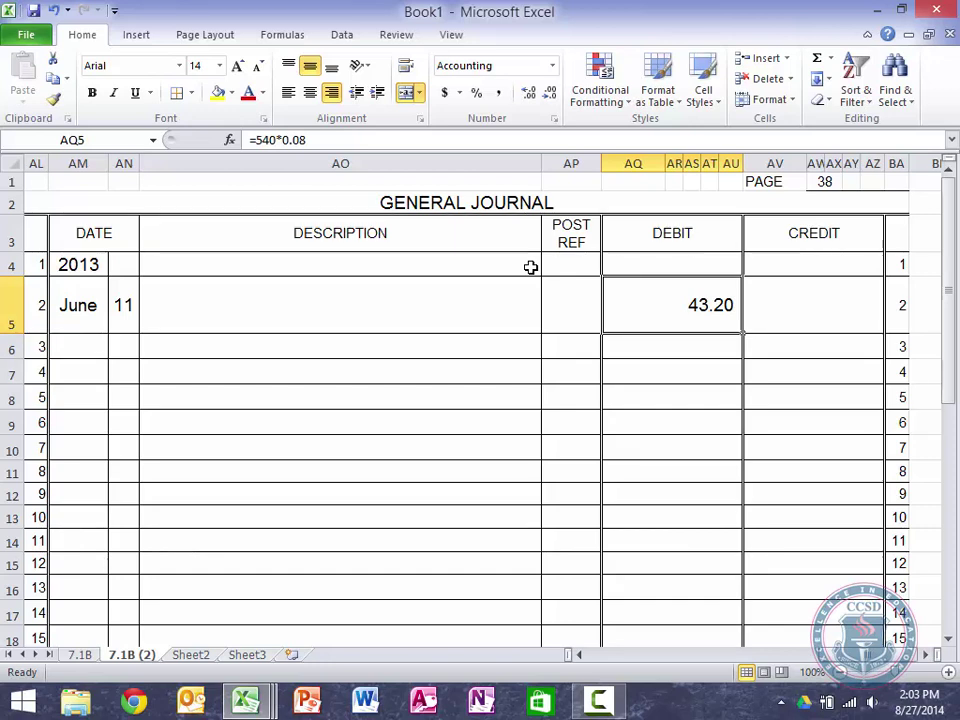
key("Delete")
key("Down")
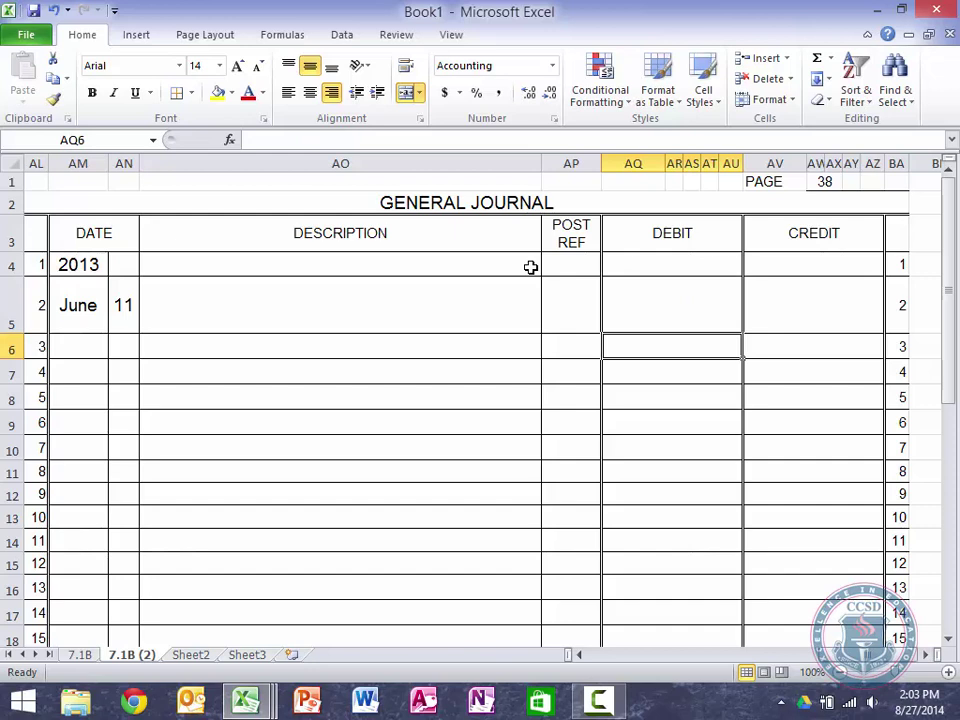
key("Up")
Step: Try trial amounts in the entry: debits 540/500 and 40, credits 500 and 540
type("540")
key("Return")
type("40")
key("Return")
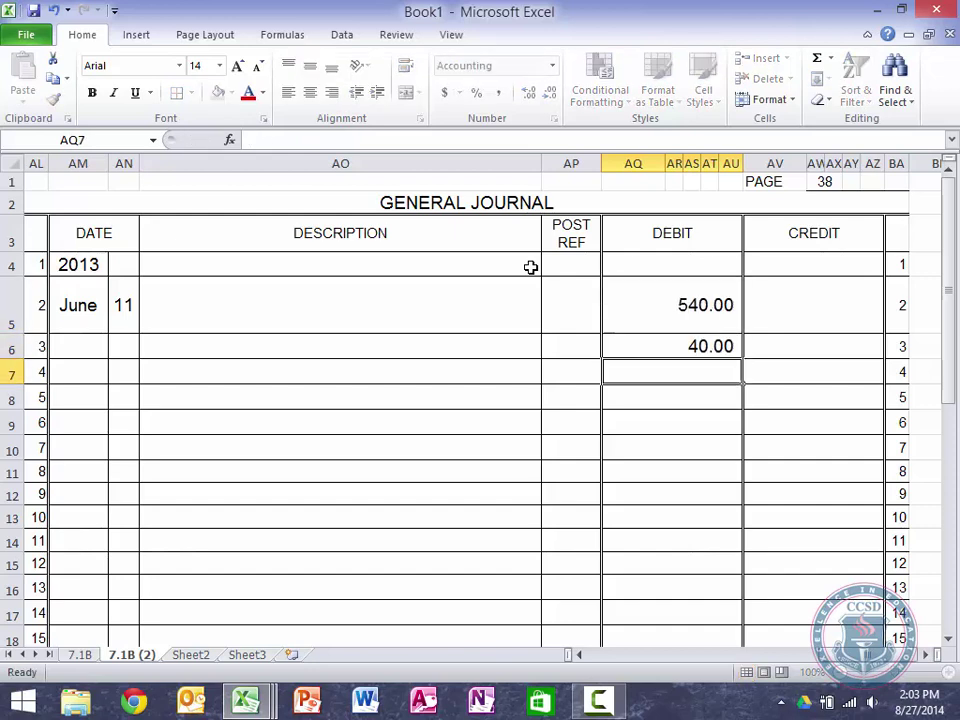
type("0")
key("BackSpace")
key("Tab")
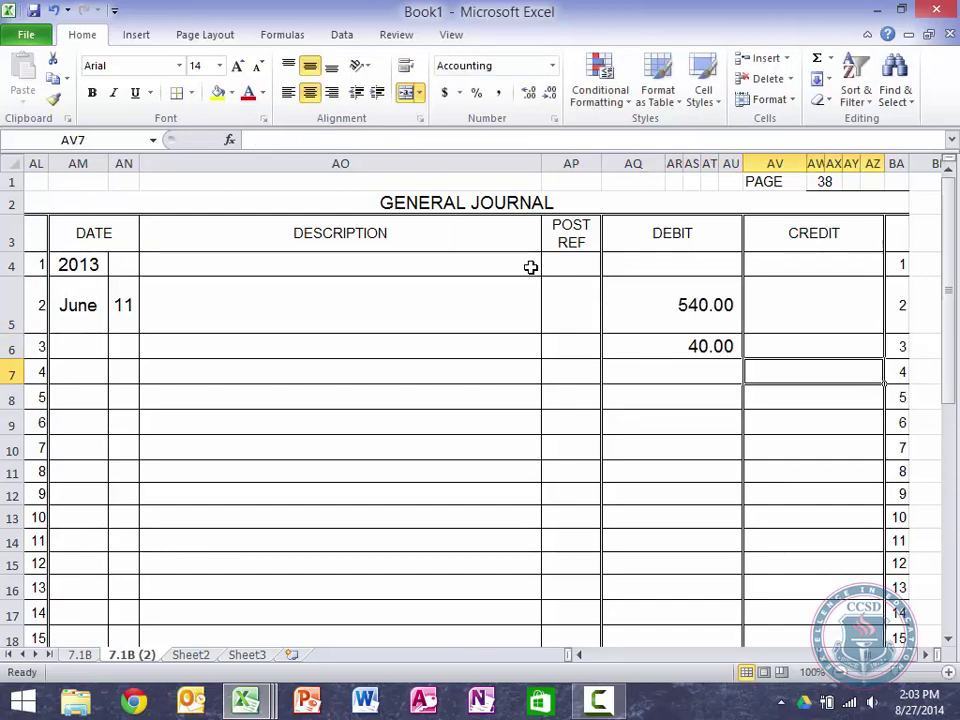
type("500")
key("Up")
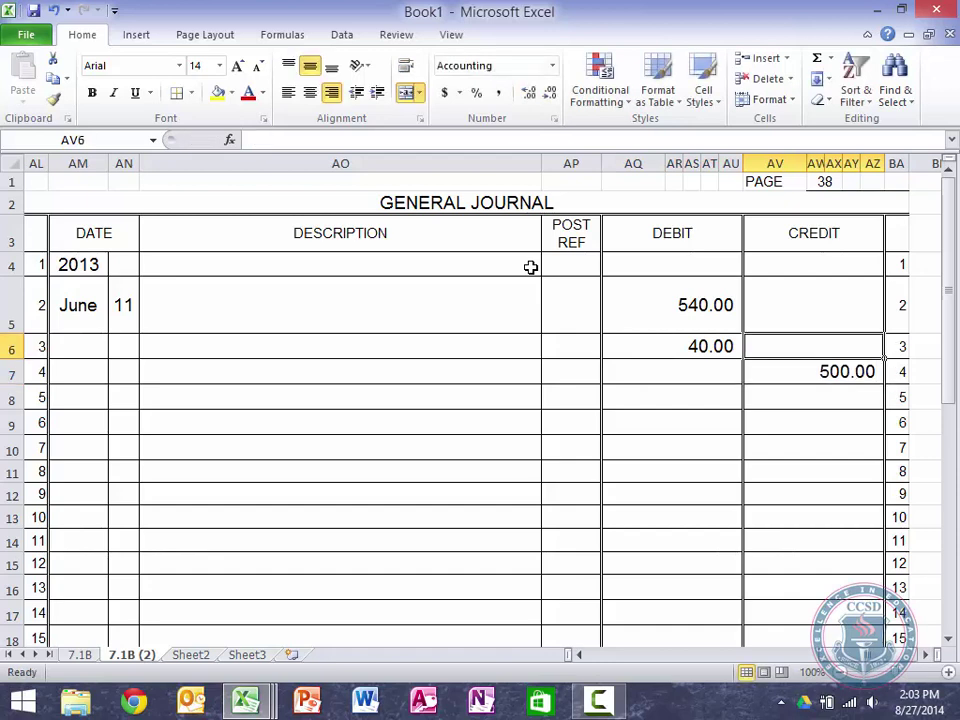
type("40")
key("Return")
key("Left")
key("Up")
key("Delete")
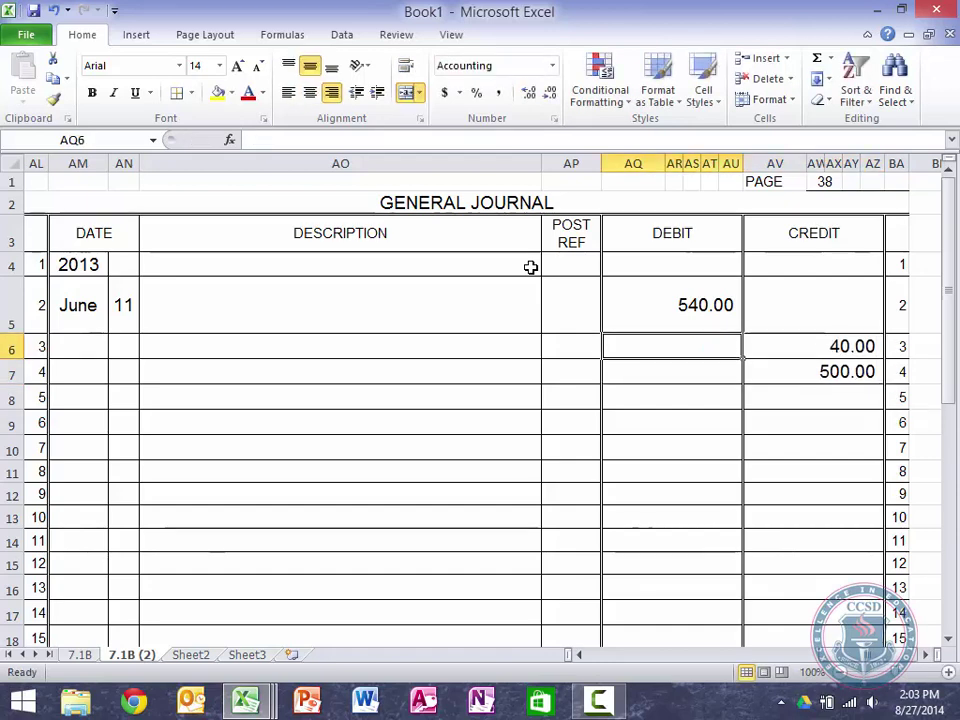
key("Up")
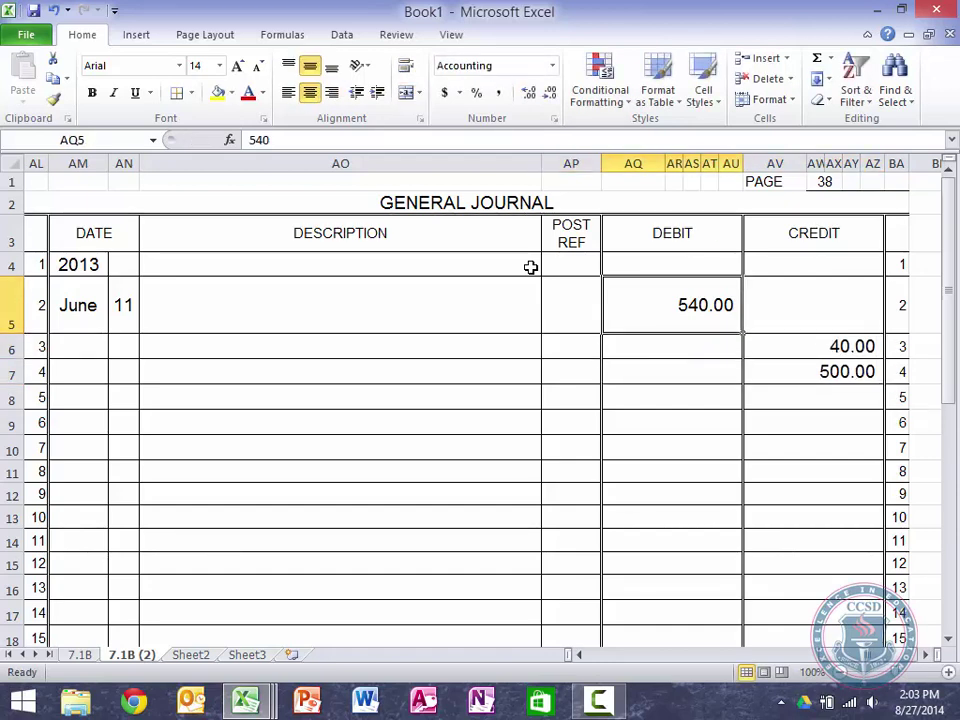
type("500")
key("Return")
type("40")
key("Return")
type("0")
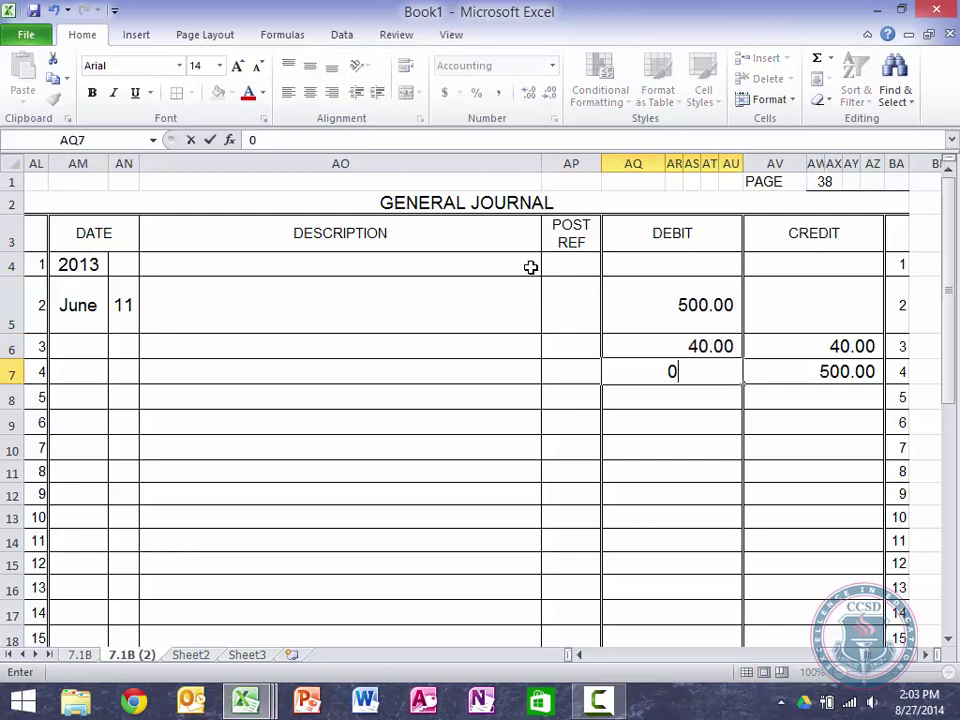
key("BackSpace")
key("Right")
key("Up")
key("Delete")
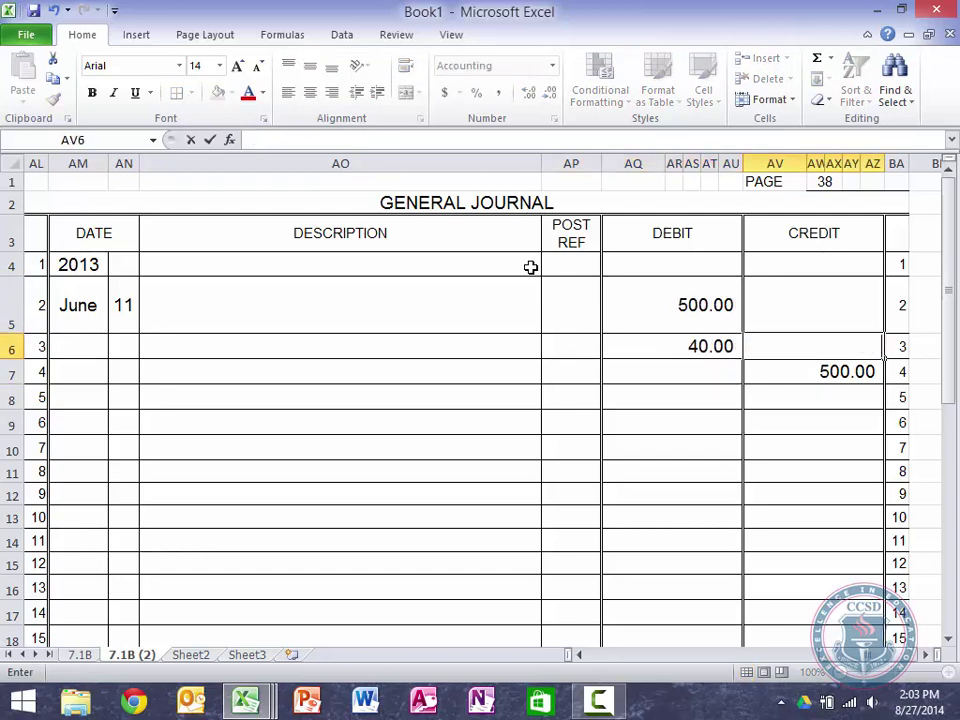
key("Down")
type("540")
key("Return")
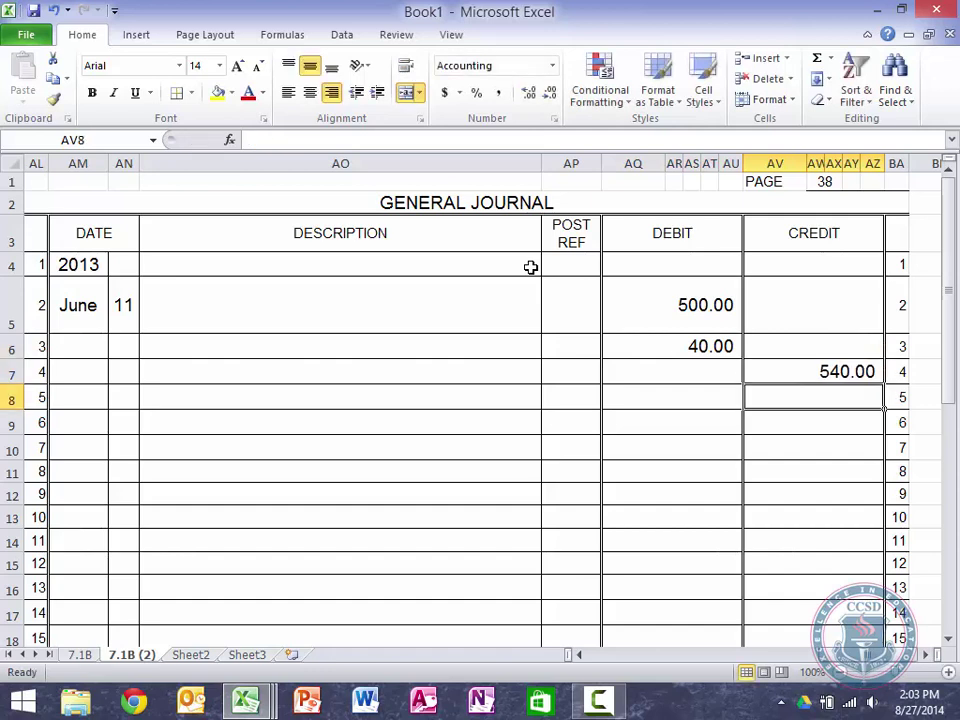
Step: Clear all trial debit and credit amounts, leaving the amount columns empty
key("Up")
key("shift+Up")
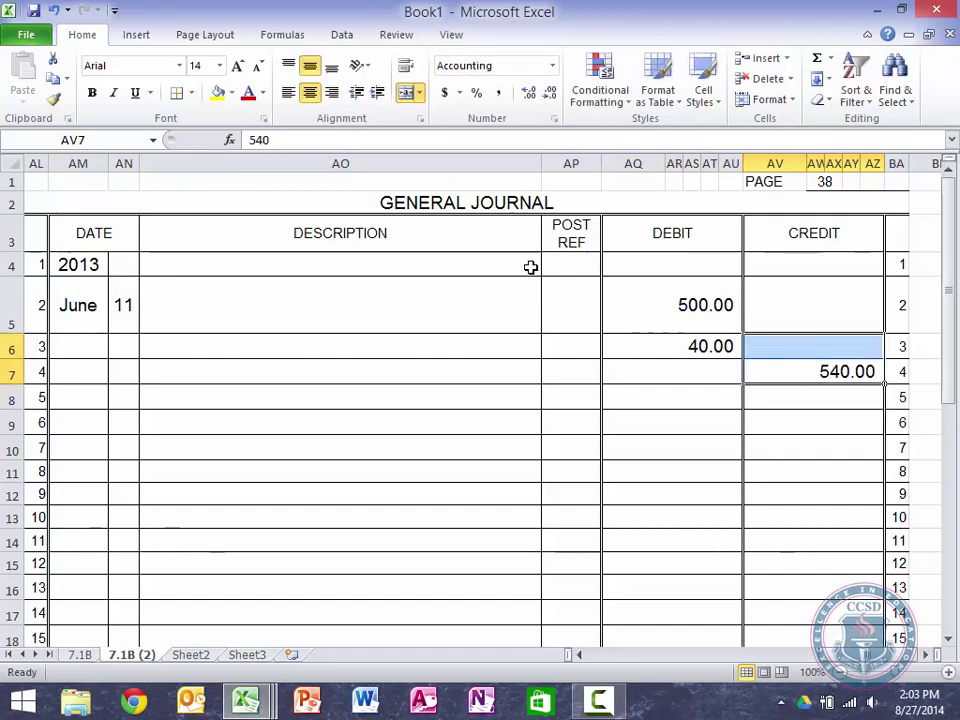
key("shift+Up")
key("shift+Left")
key("shift+Left")
key("shift+Left")
key("shift+Left")
key("shift+Left")
key("shift+Left")
key("shift+Right")
key("BackSpace")
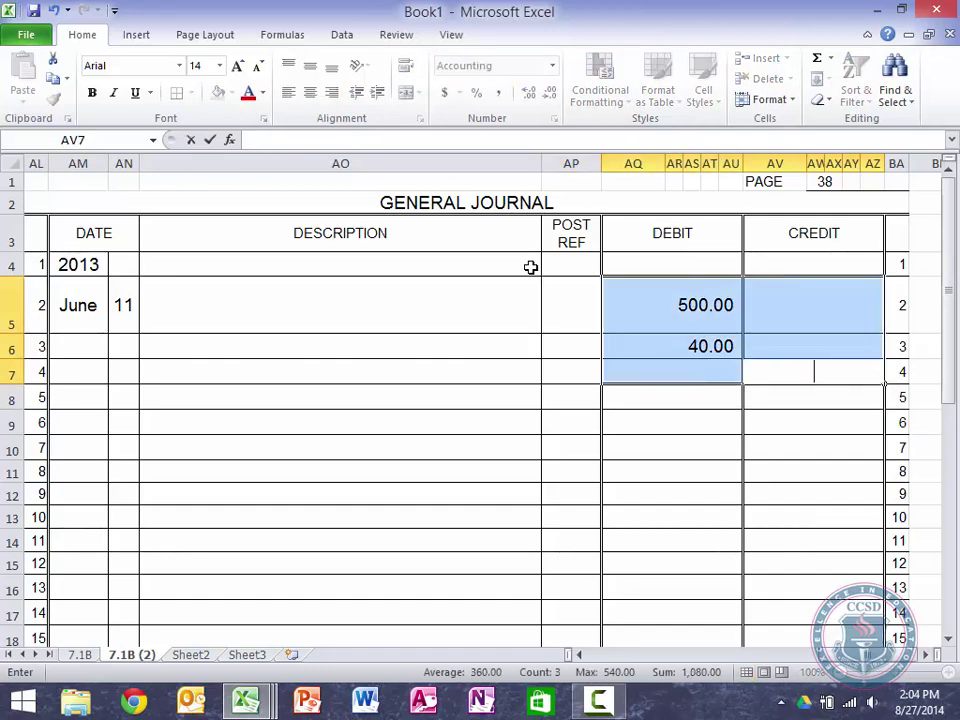
key("Left")
key("Left")
key("Left")
key("Left")
key("Left")
key("Up")
key("shift+Up")
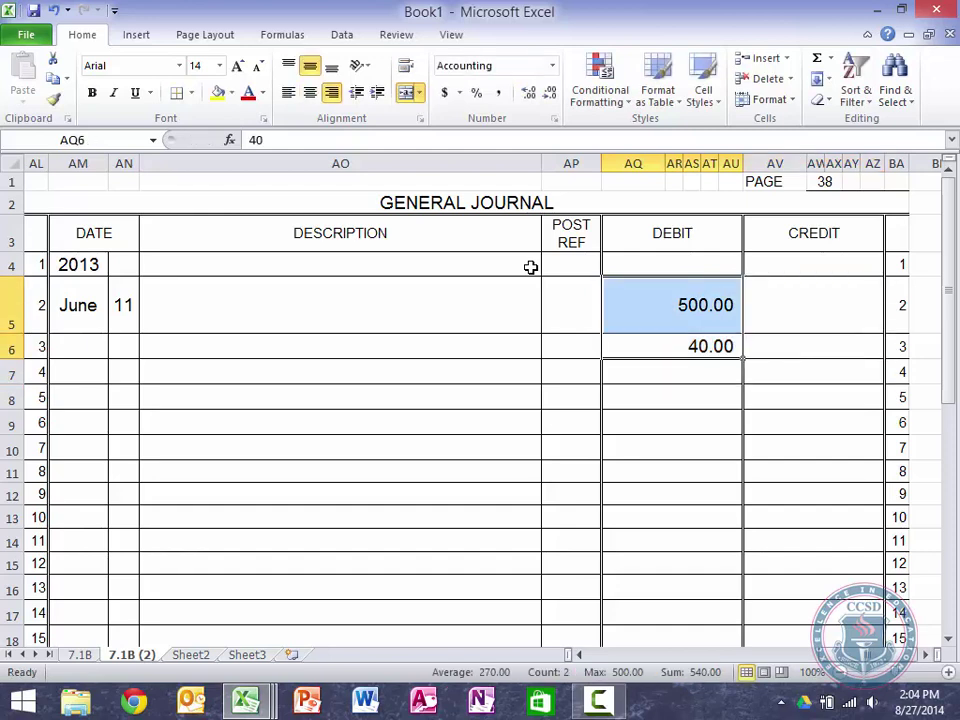
key("Delete")
key("Left")
key("Left")
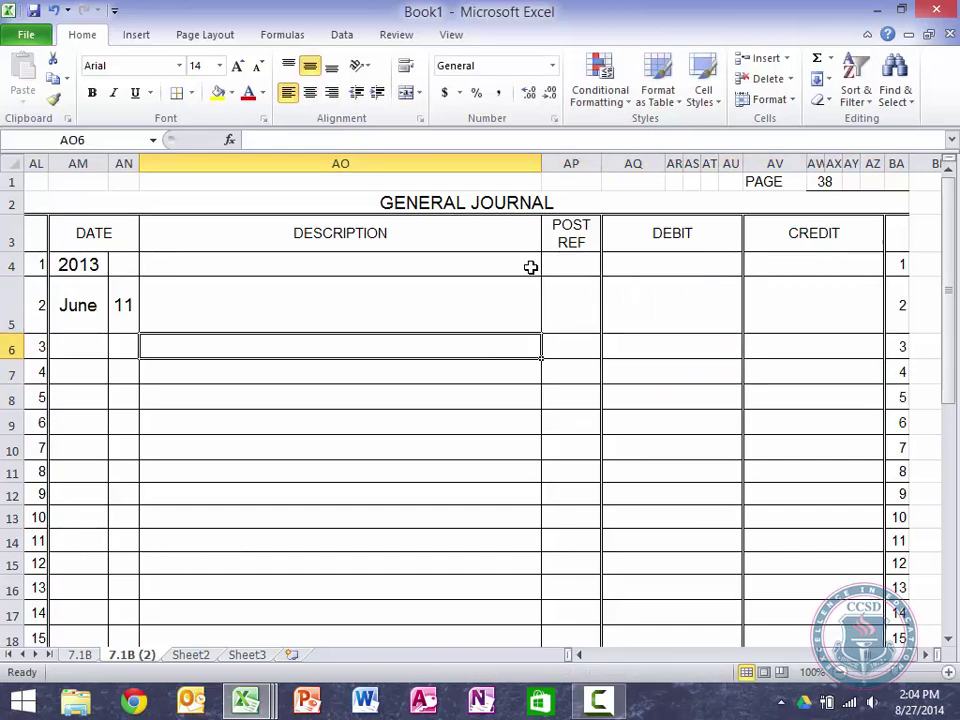
Step: Enter 'Sales Returns and Allowances' in AO5 and decrease its indent until flush left
key("Up")
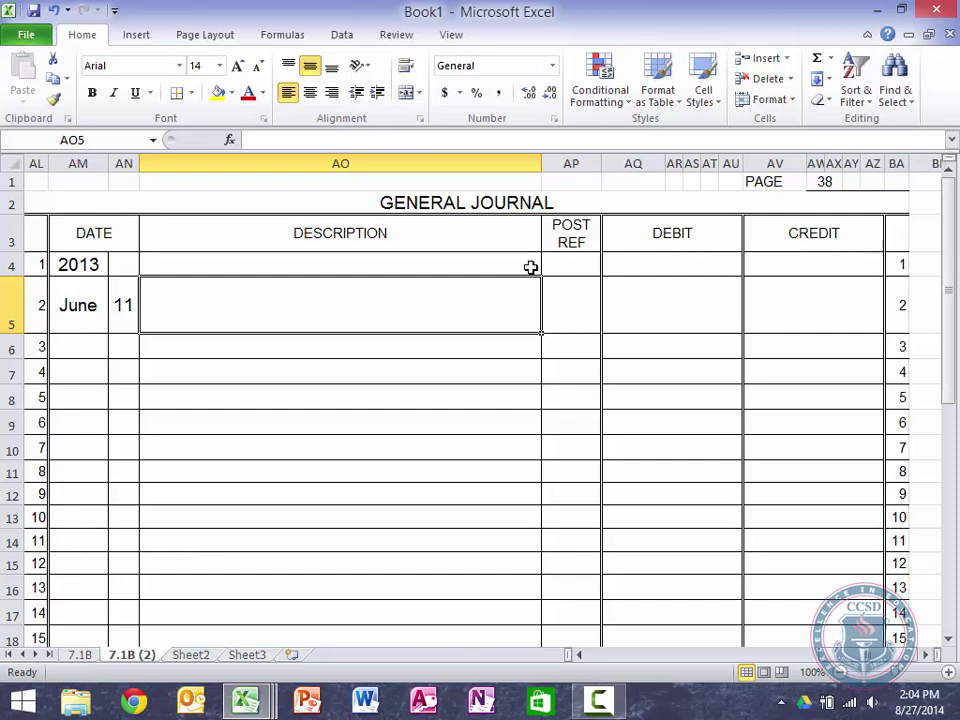
type("Sales")
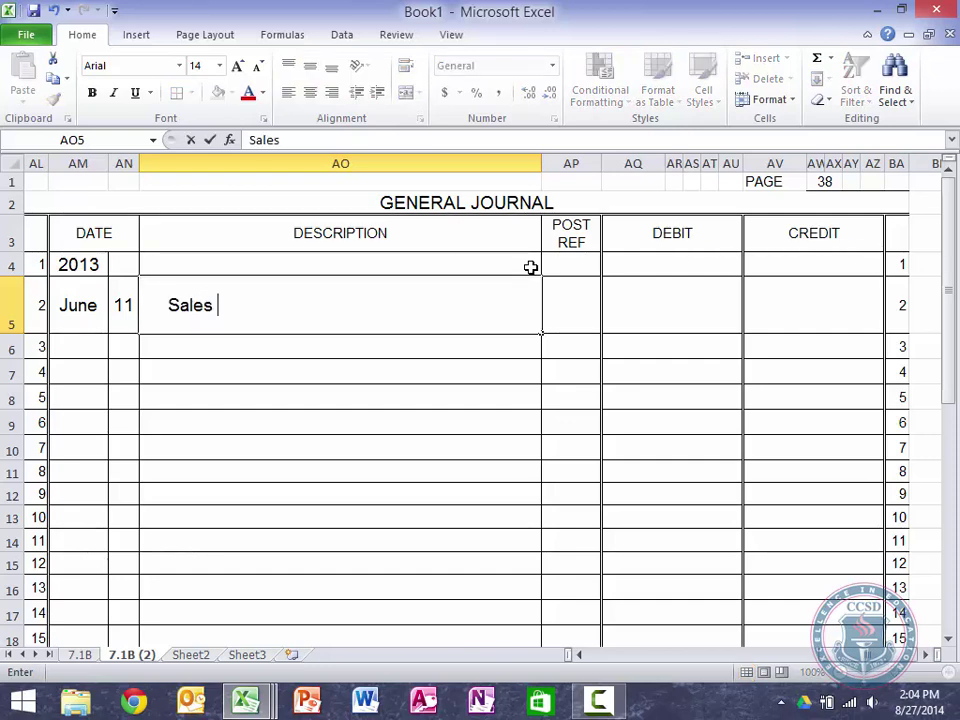
type(" Returns")
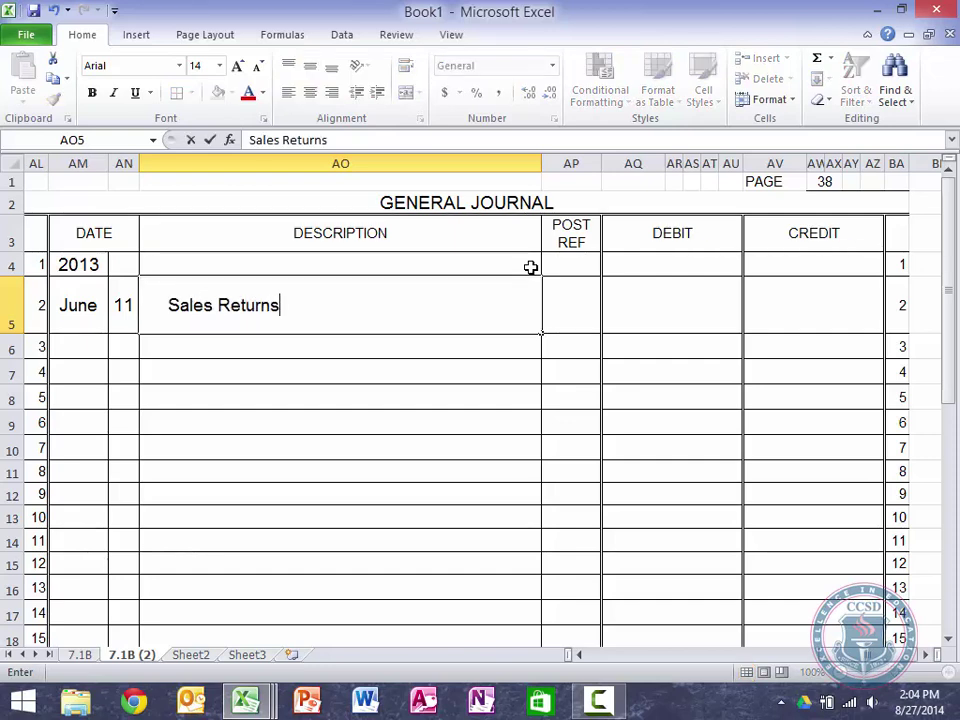
type(" and Allowances")
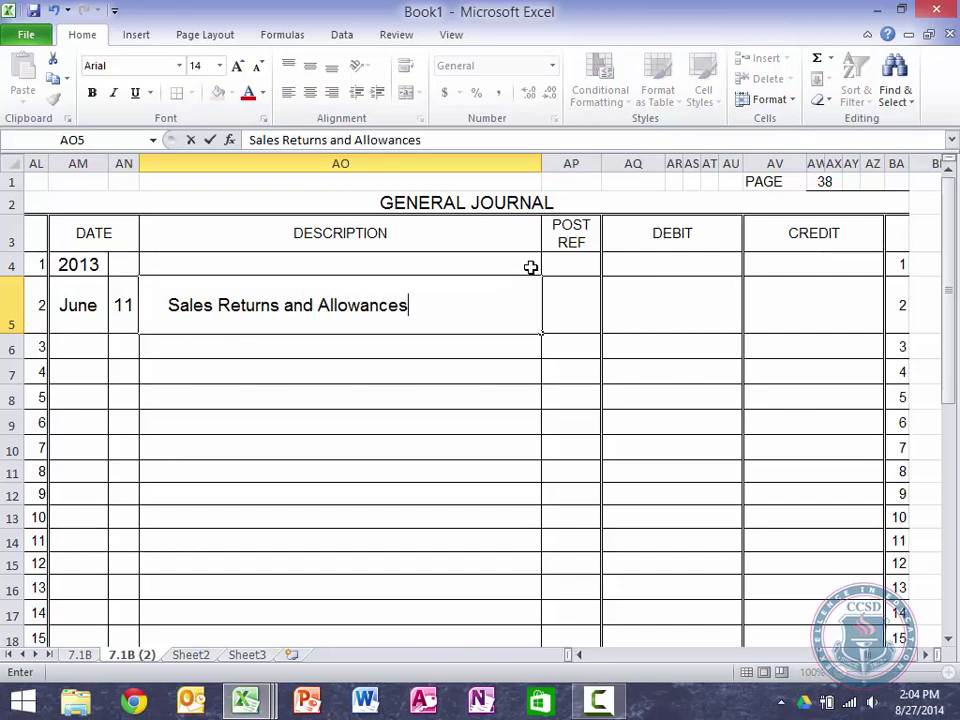
key("Return")
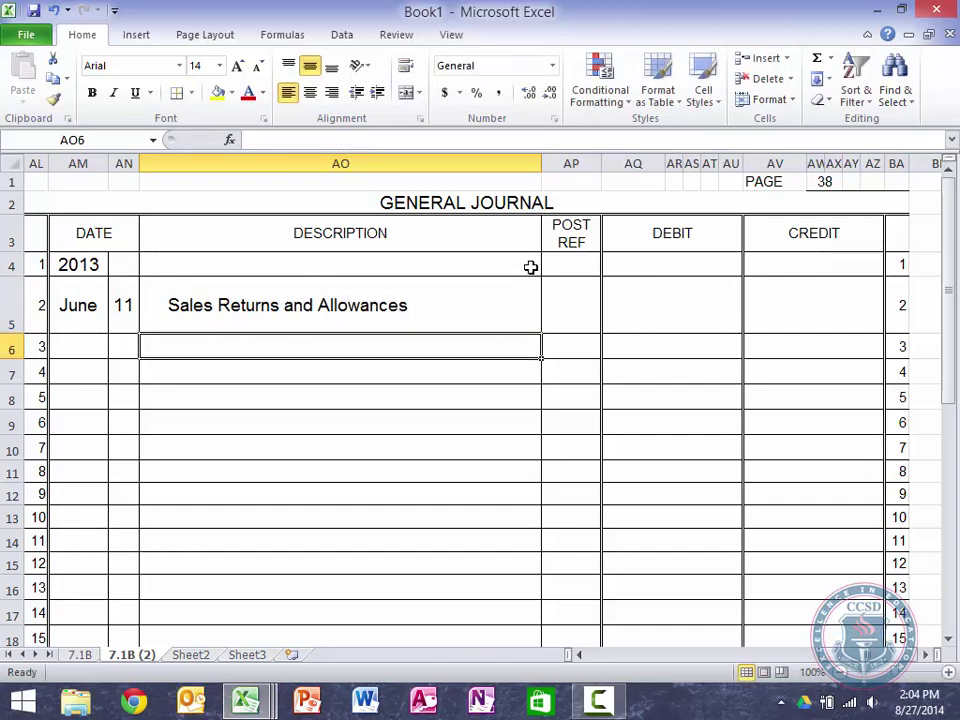
key("Up")
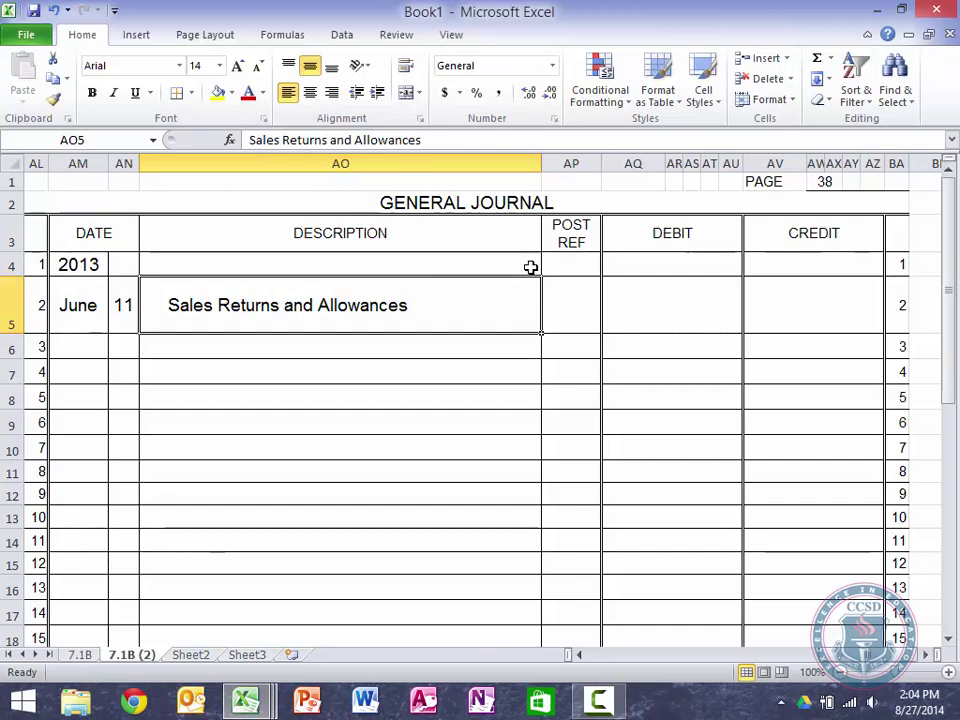
left_click(357, 95)
left_click(357, 95)
left_click(357, 95)
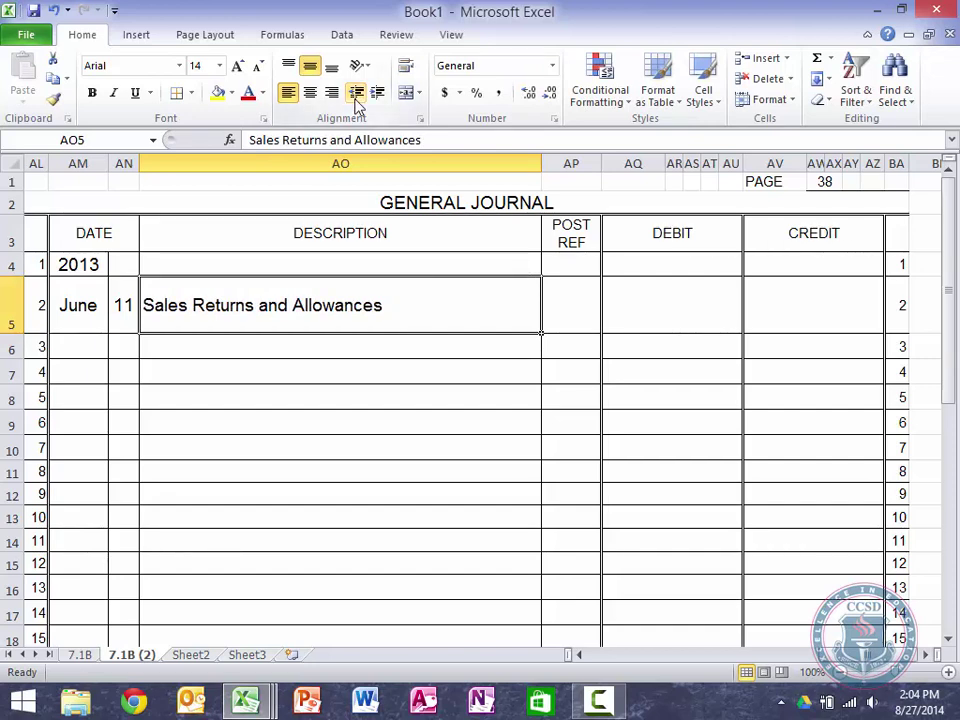
key("Down")
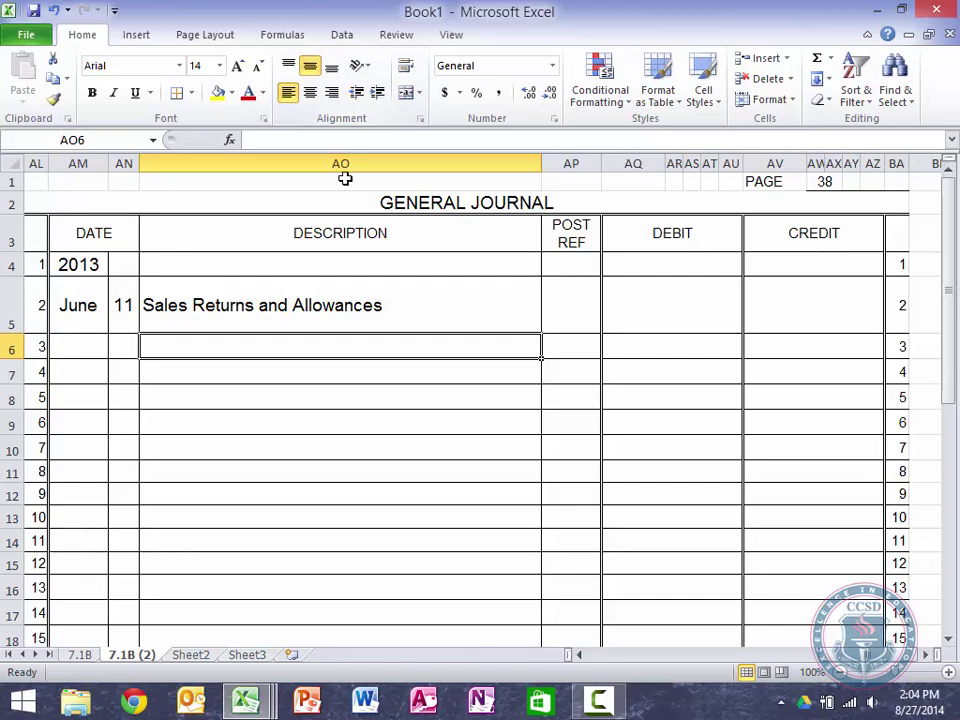
Step: Scroll over to the Sales Journal and check cell H2
scroll(312, 389, "left", 6)
scroll(312, 389, "left", 7)
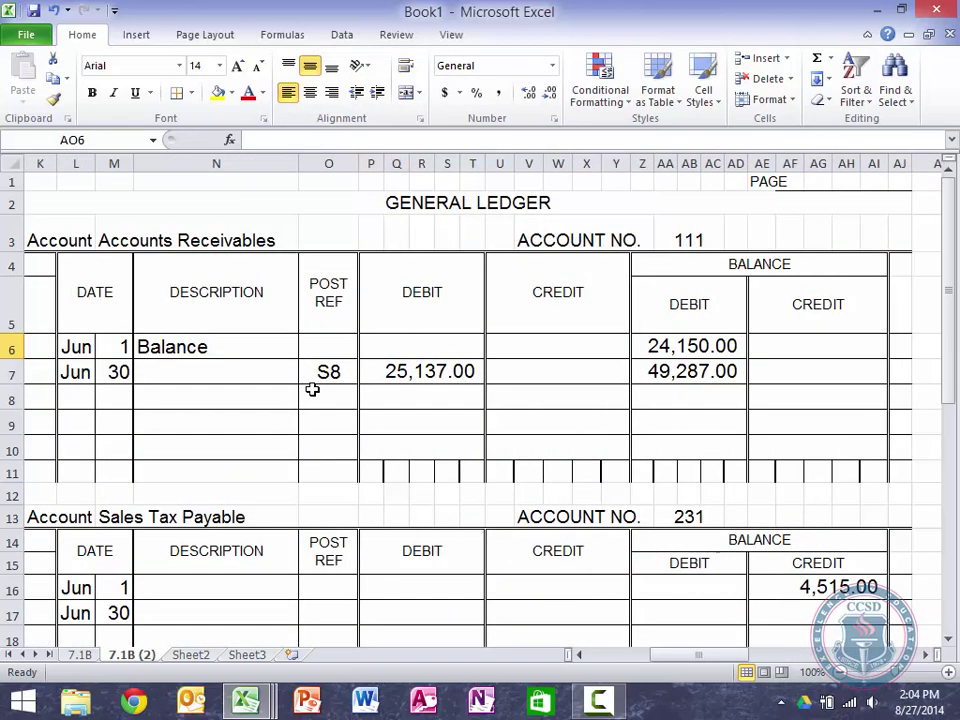
scroll(312, 389, "down", 1)
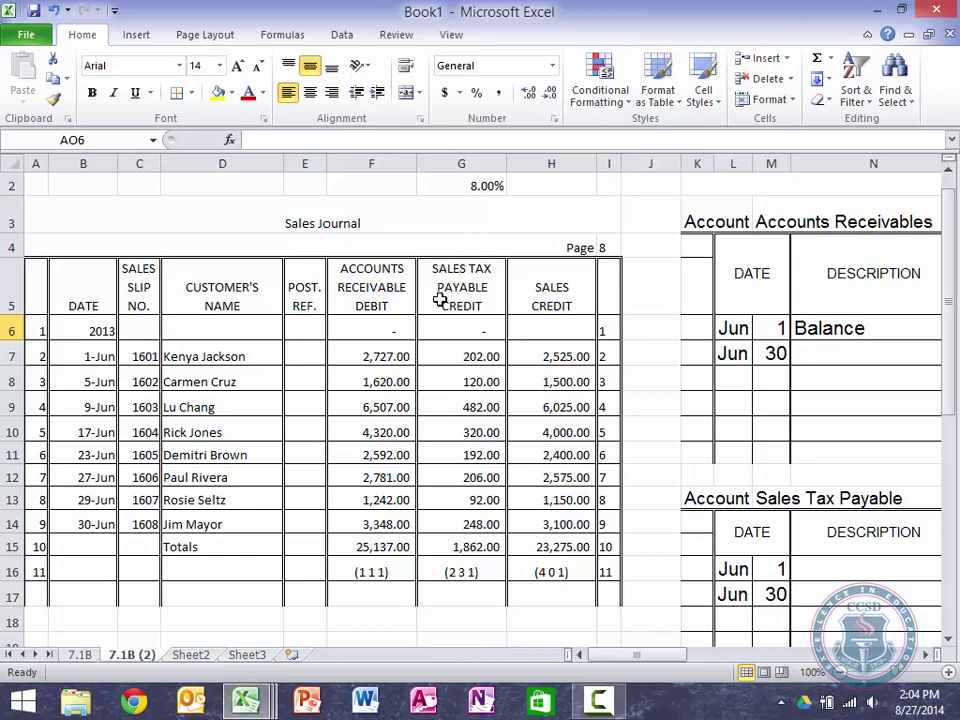
left_click(555, 184)
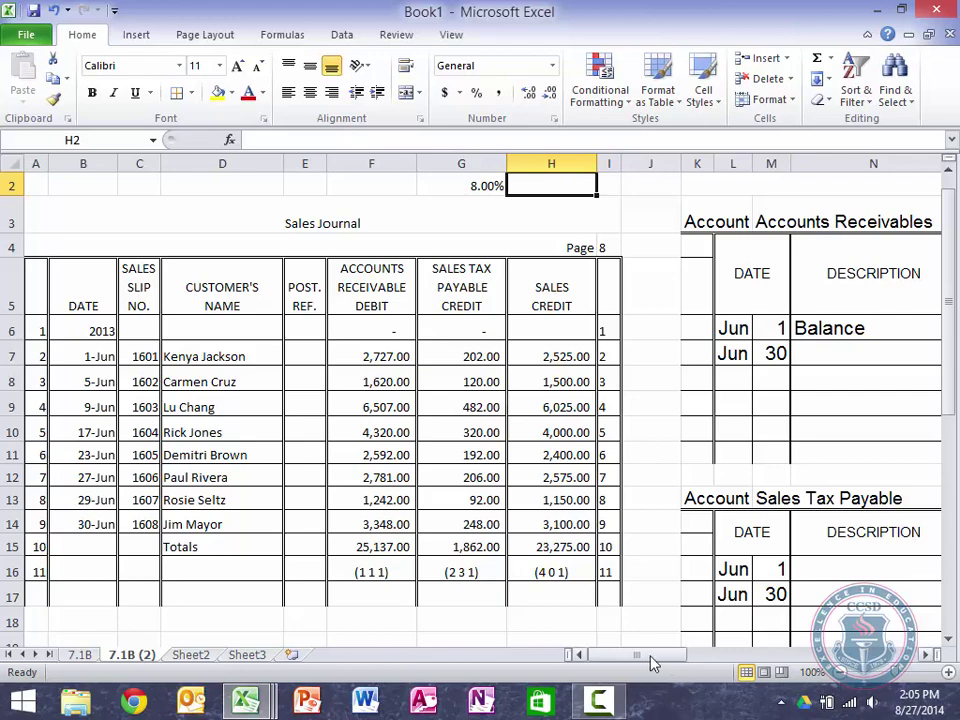
left_click_drag(645, 656, 662, 663)
Step: Enter 'Sales Tax Payable' in AO6 and decrease its indent to flush left
left_click(473, 334)
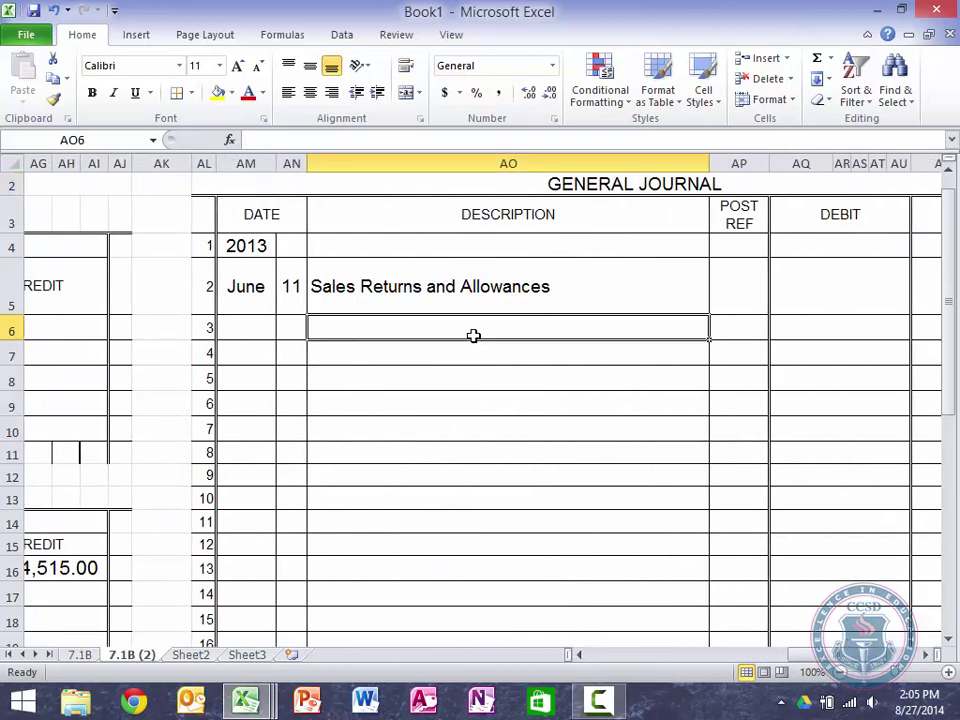
type("Sales T")
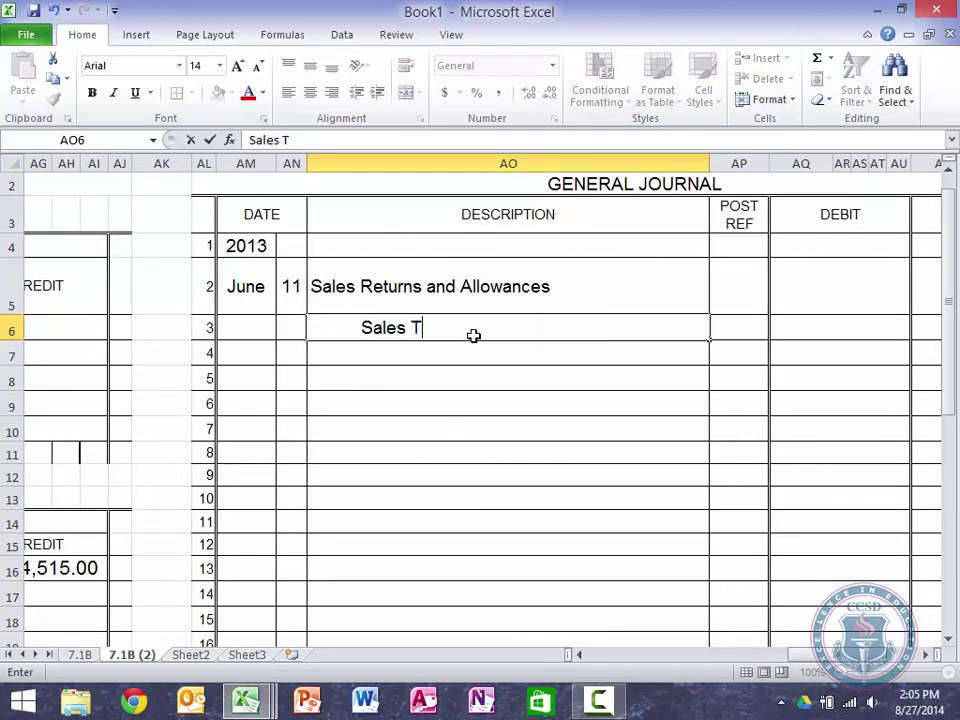
type("ax Payable")
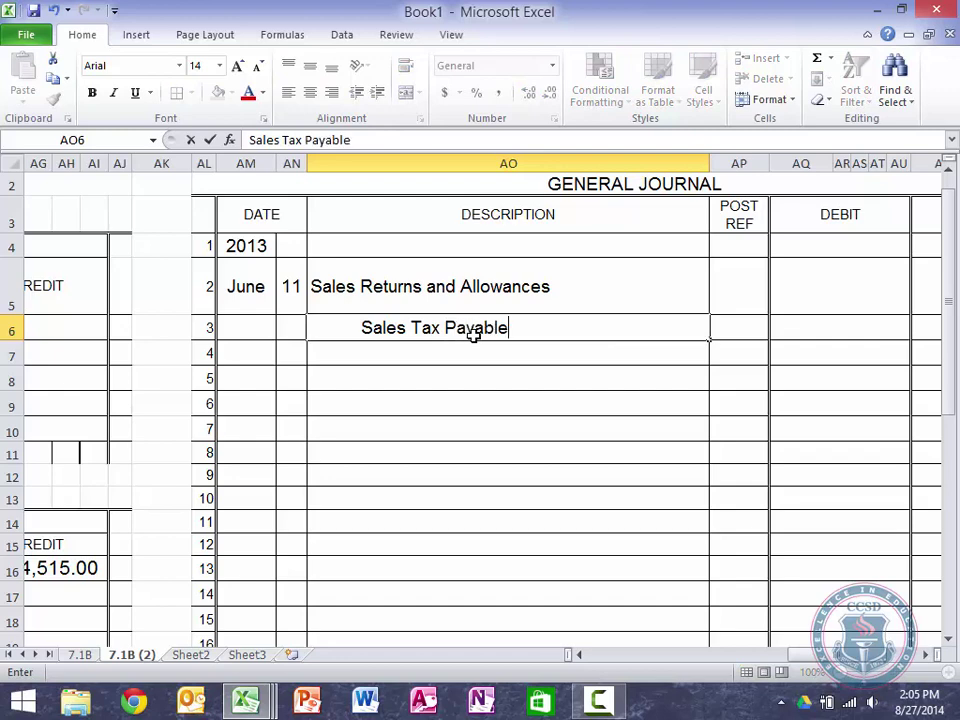
key("Return")
left_click(473, 334)
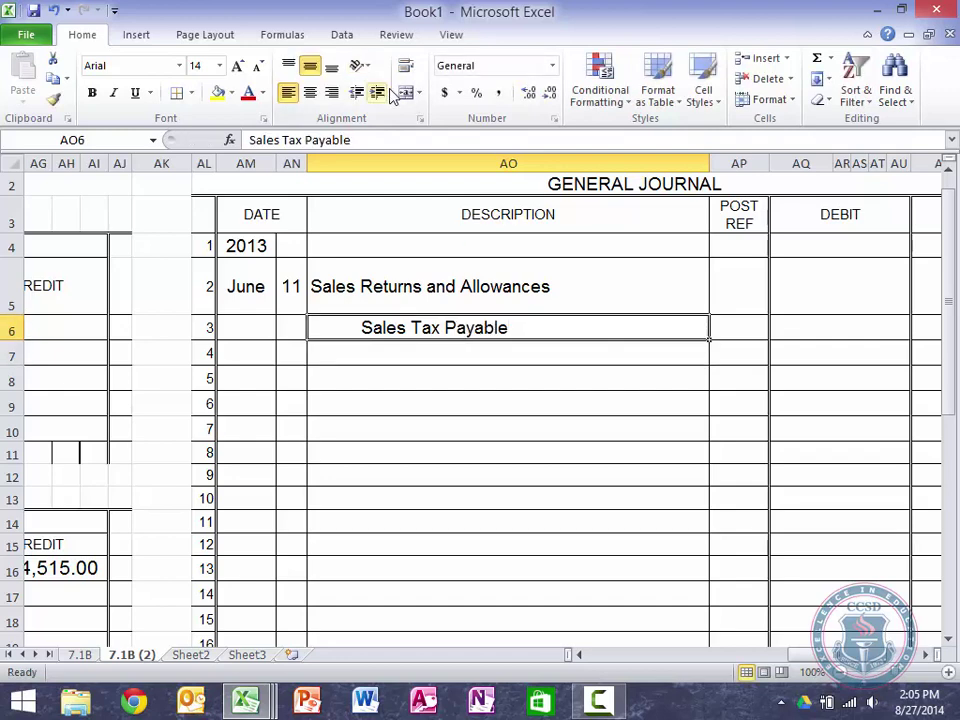
left_click(355, 95)
left_click(350, 102)
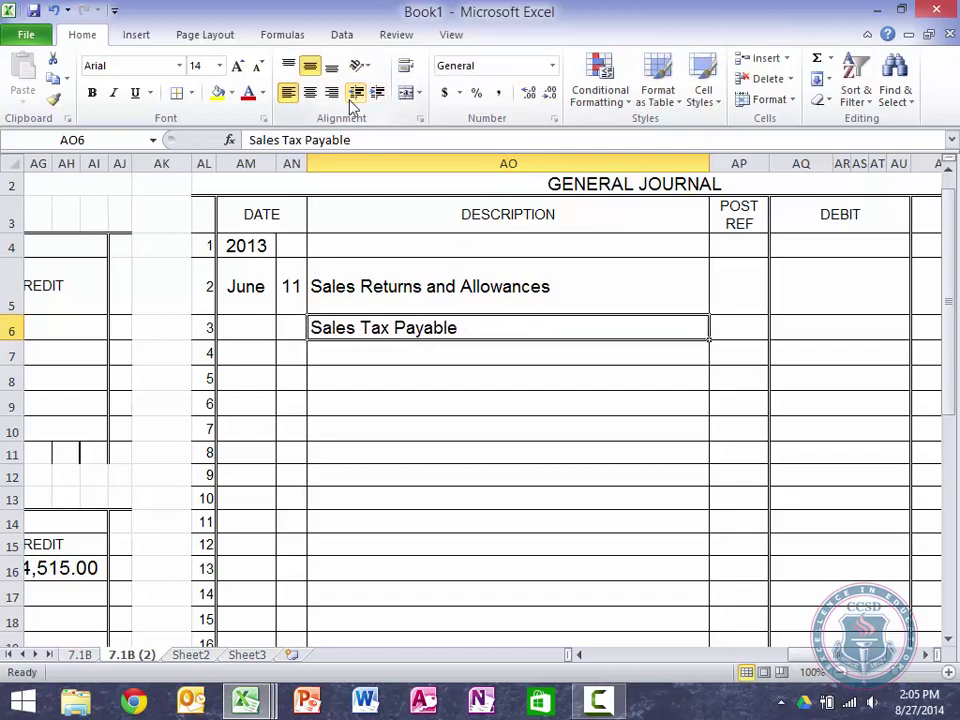
key("Tab")
Step: Enter 'Accounts Receivables/' followed by the customer's name as the indented AO7 line
key("Return")
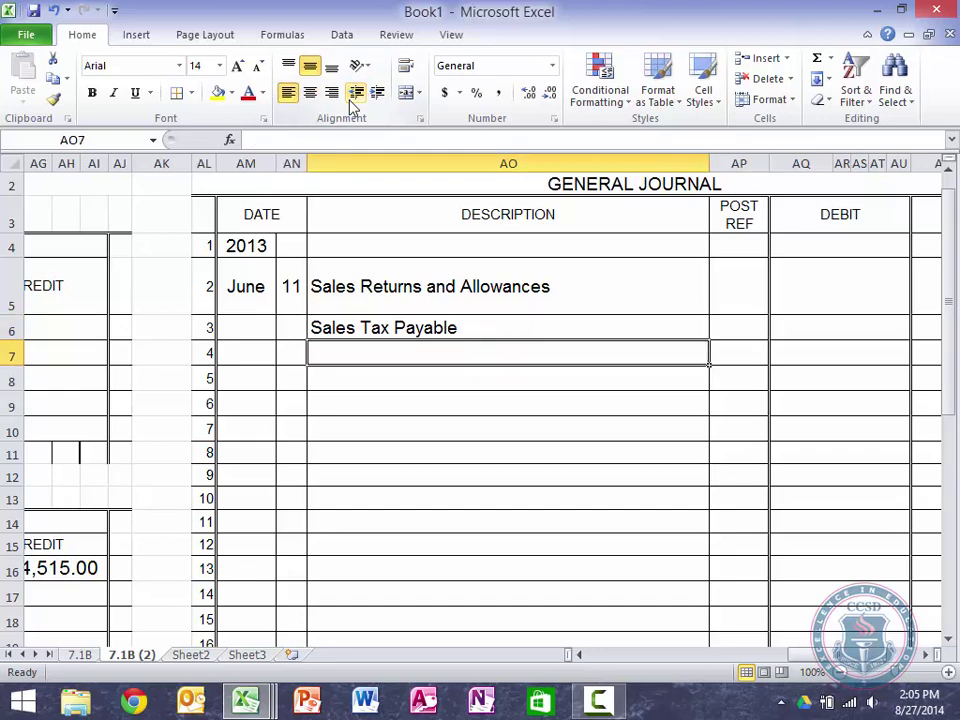
type("Account")
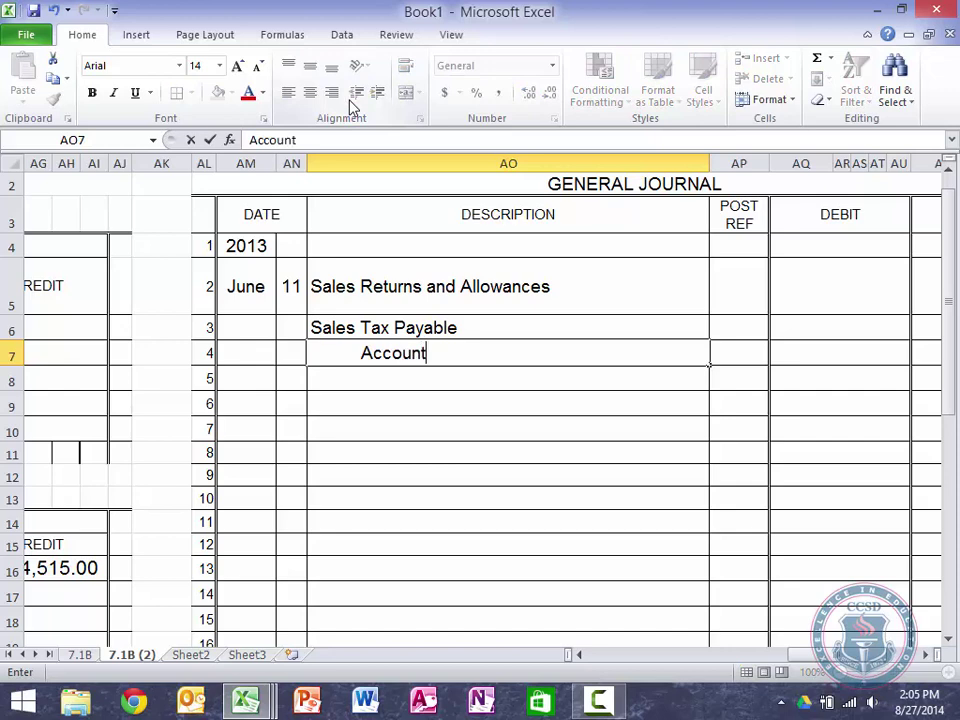
type("s Reciev")
key("BackSpace")
key("BackSpace")
key("BackSpace")
key("BackSpace")
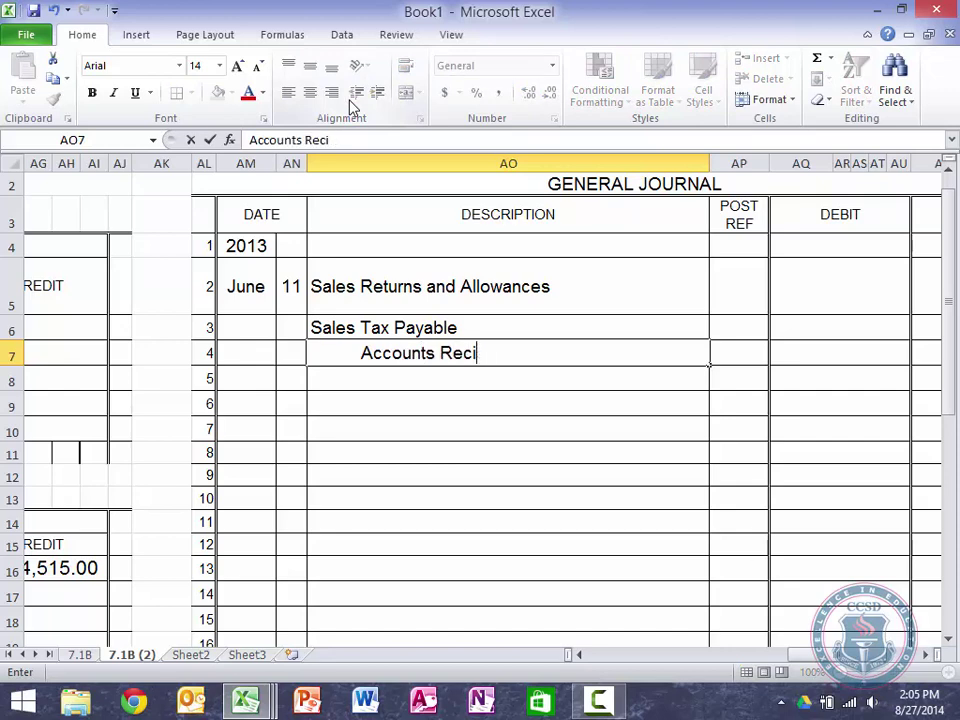
type("iv")
key("BackSpace")
key("BackSpace")
type("ceivab")
key("BackSpace")
type("bles/")
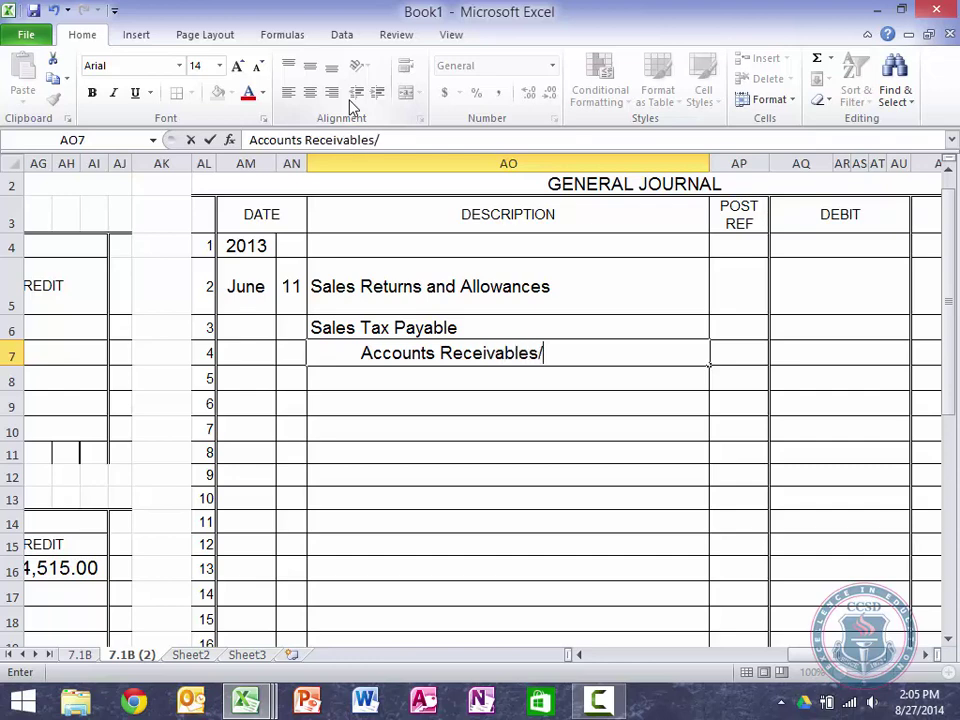
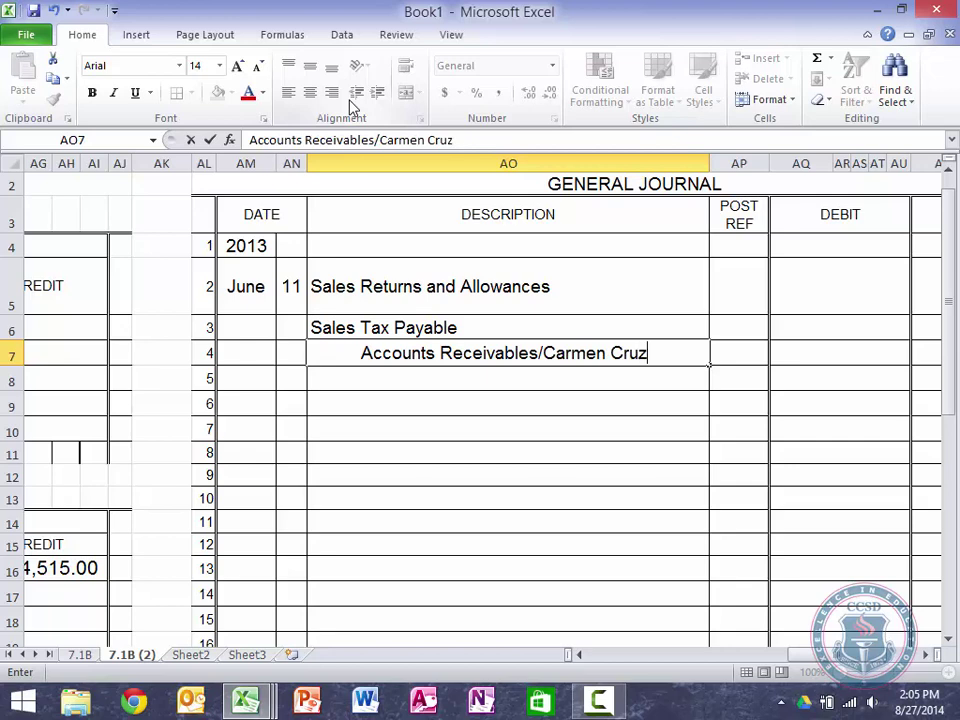
key("Return")
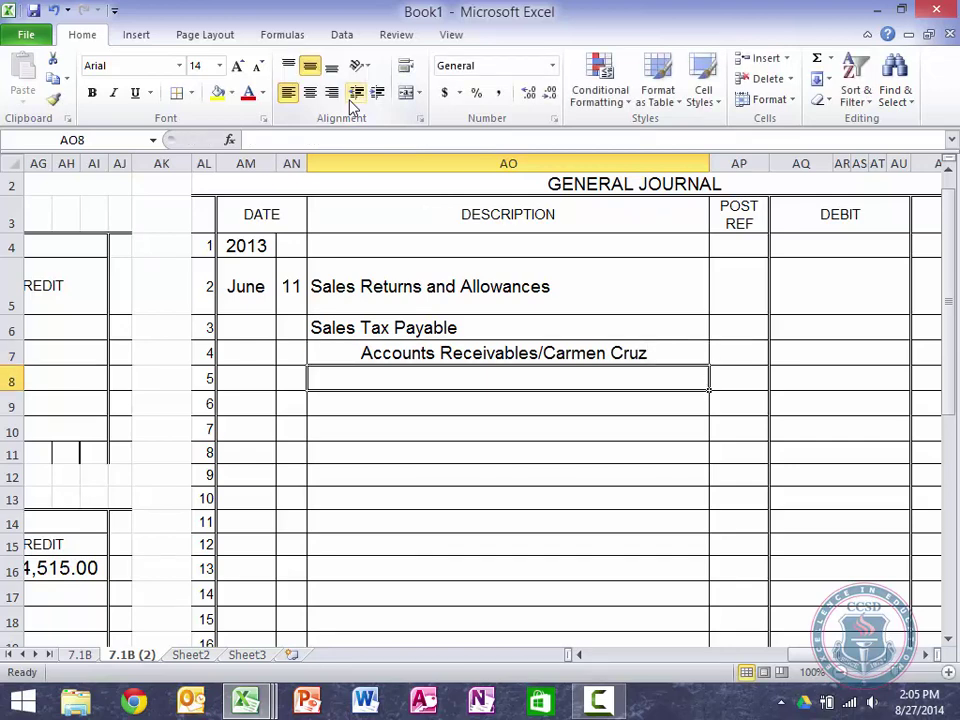
key("Right")
key("Right")
key("Up")
key("Up")
key("Up")
Step: Enter the June 11 debits of 500 and 40
type("500")
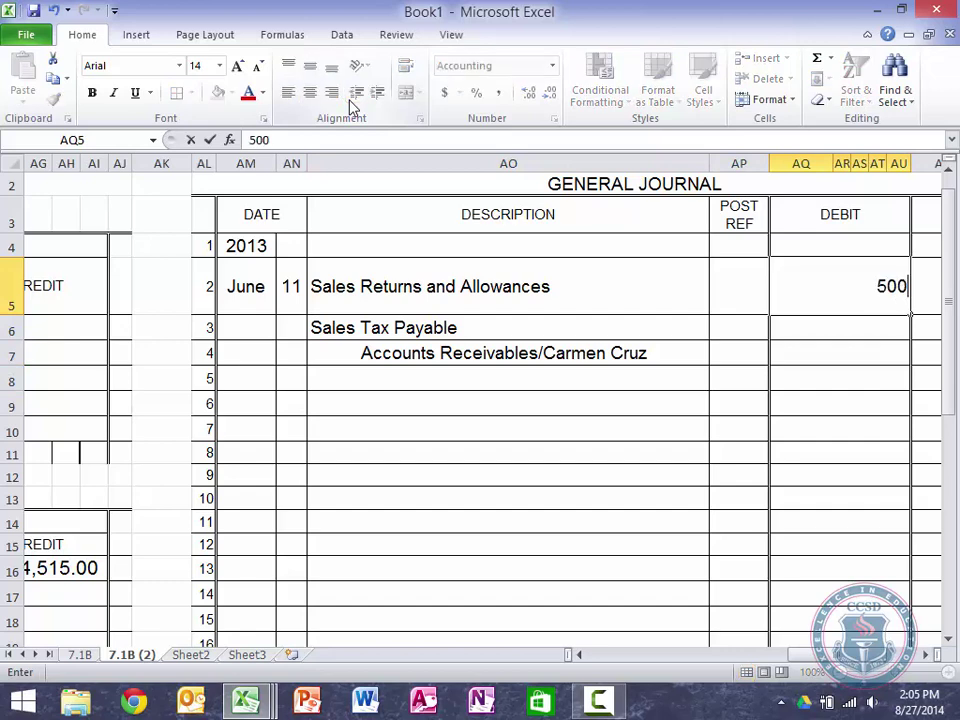
key("Return")
type("40")
key("Return")
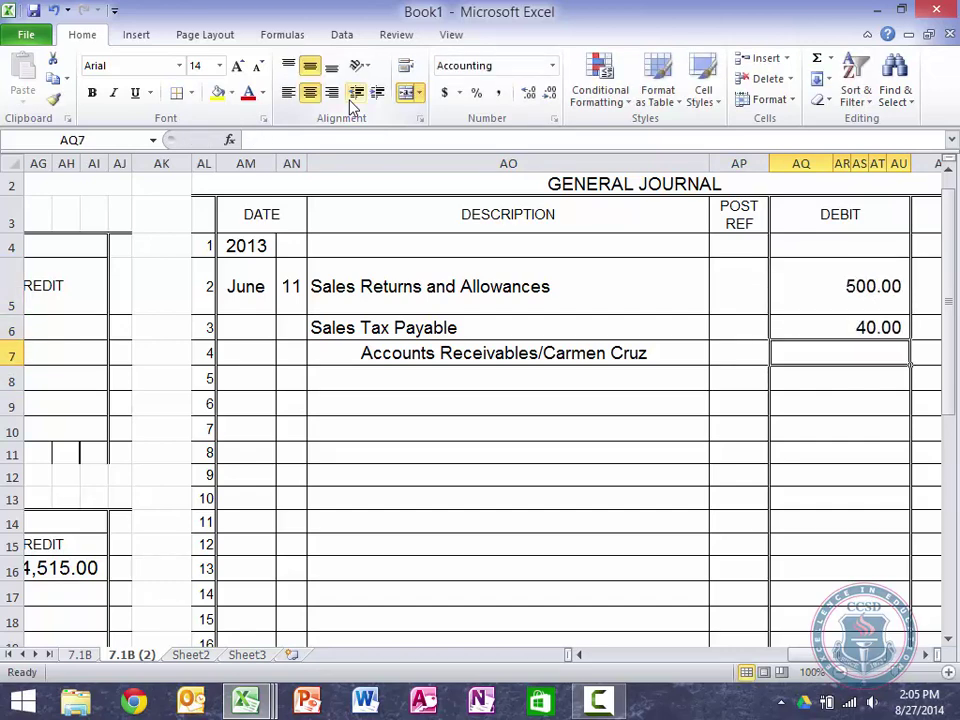
Step: Credit Accounts Receivables 540.00 with a formula adding the two debit cells
key("Right")
key("Right")
key("Right")
key("Right")
key("Right")
key("Up")
key("Down")
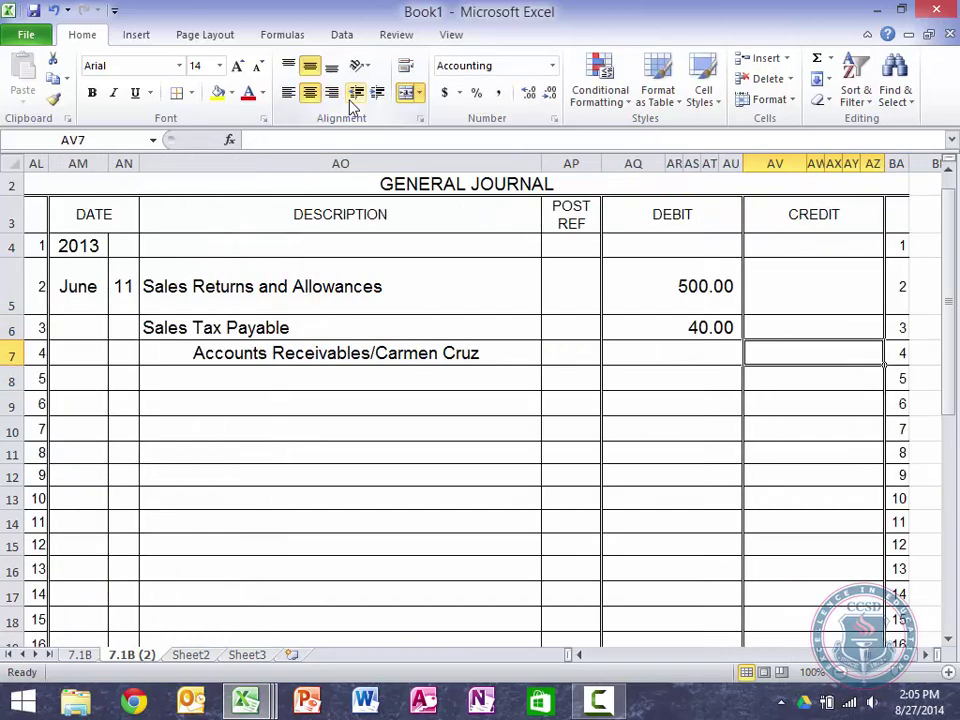
type("=")
left_click(673, 283)
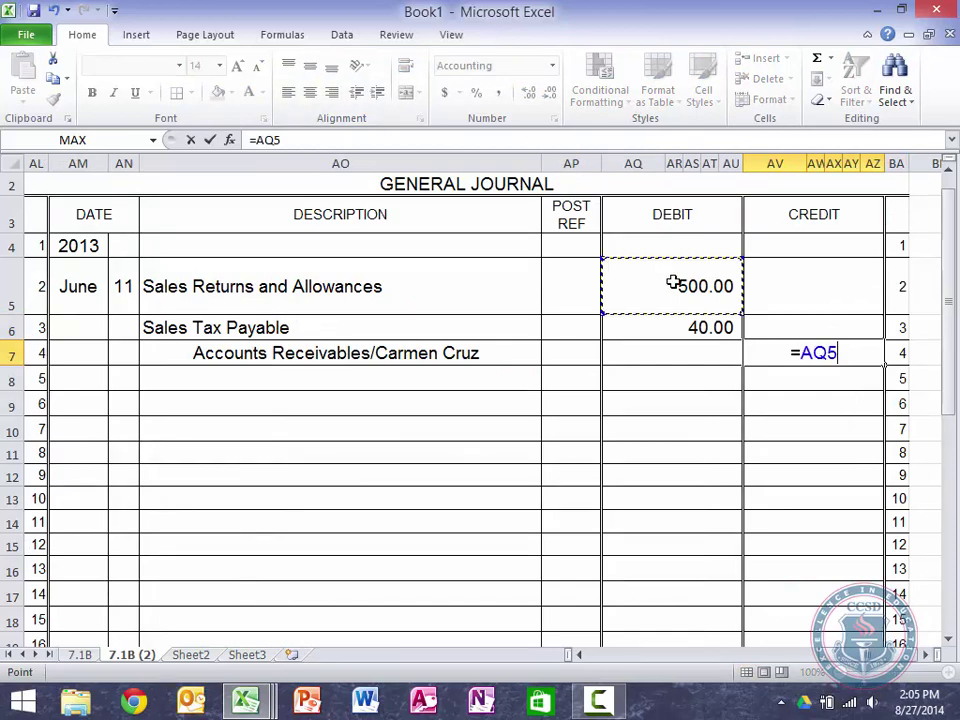
type("+")
left_click(714, 326)
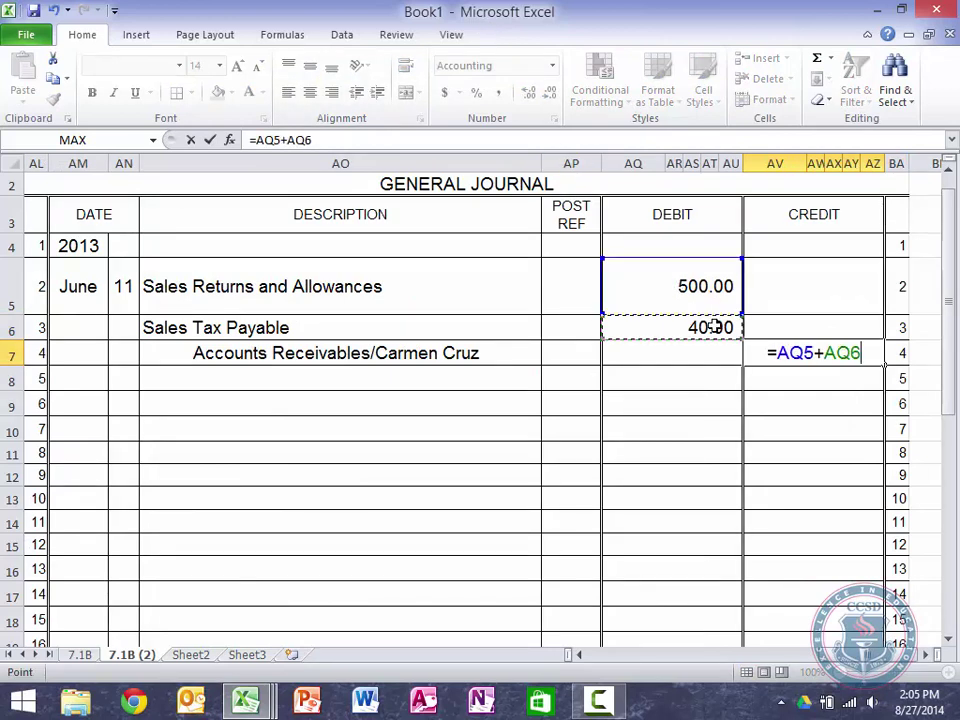
key("Return")
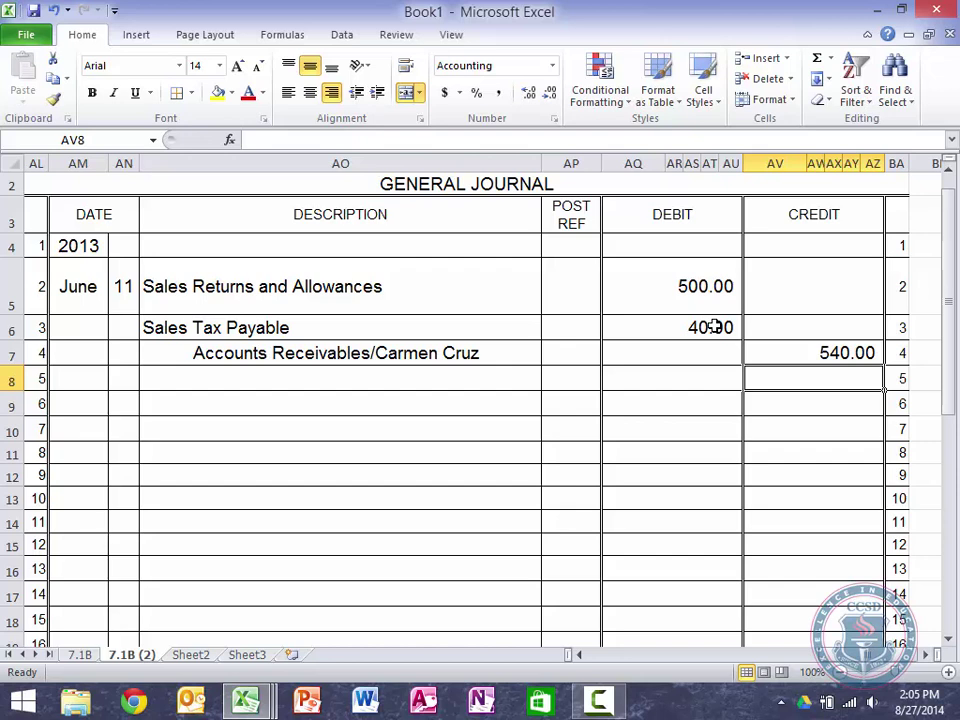
key("Left")
key("Left")
key("Left")
key("Left")
key("Left")
key("Left")
key("Left")
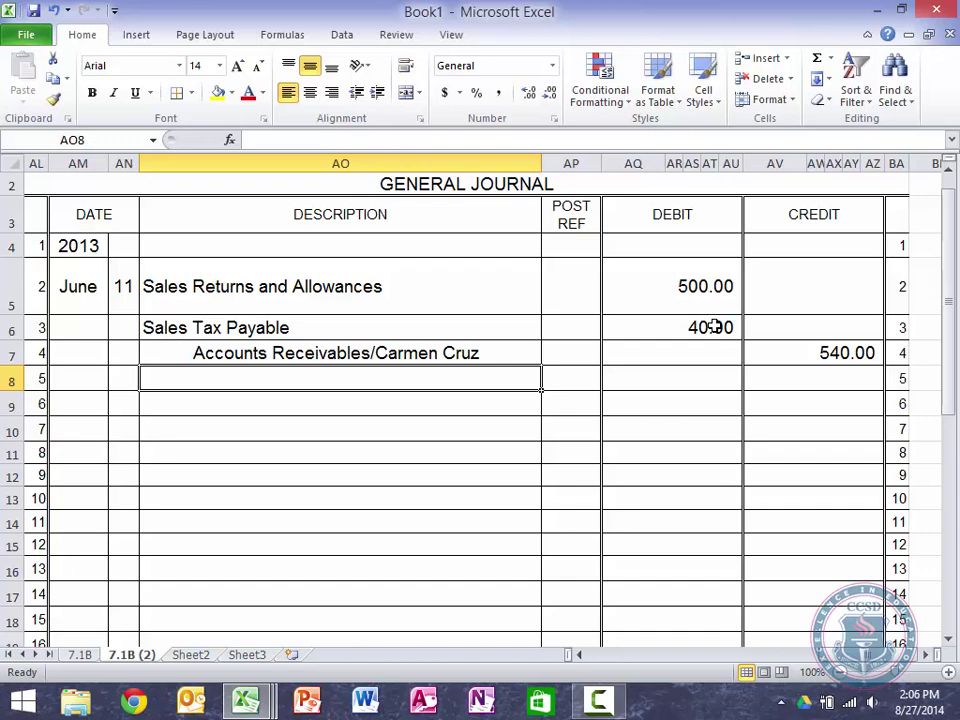
Step: Type the explanation 'Returned damaged chair from Credit memo 215; original sales slip 1602'
type("Returned ")
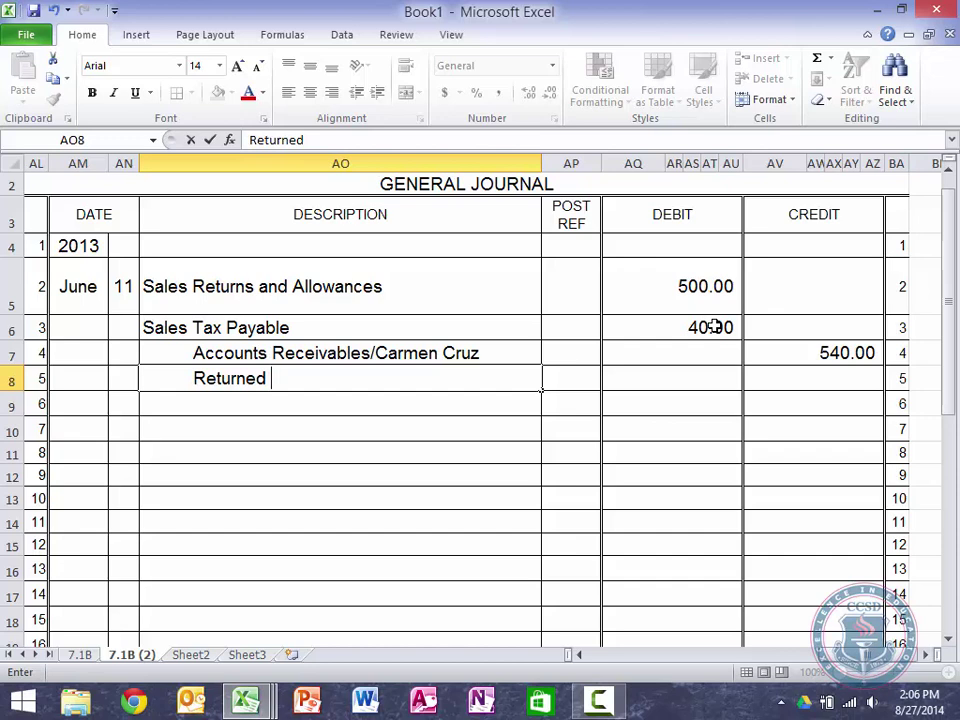
type("damage")
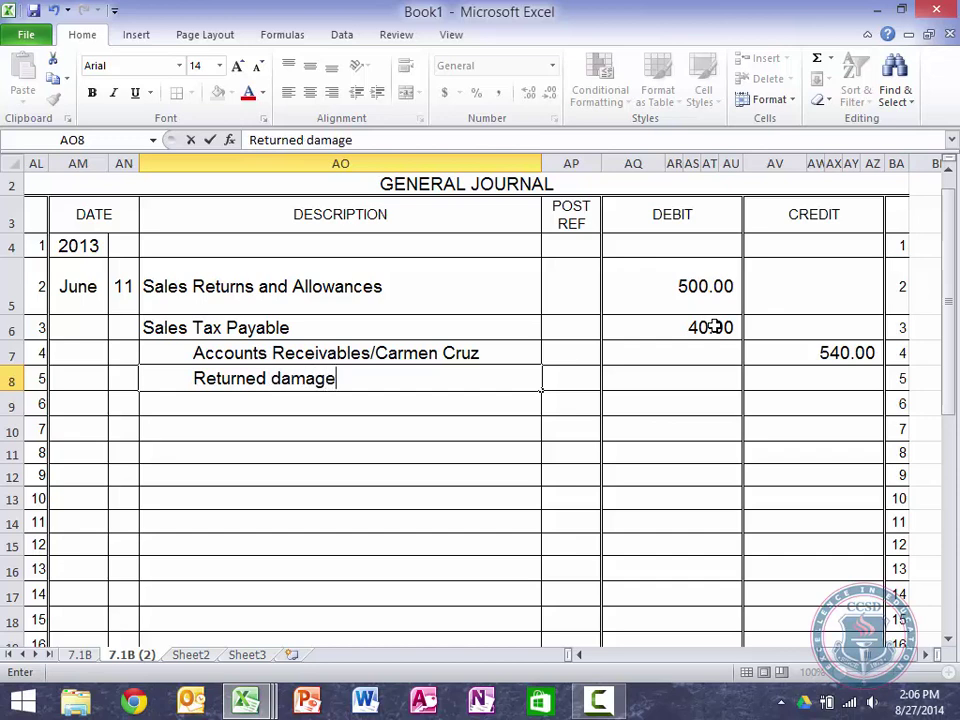
type("d chair from ")
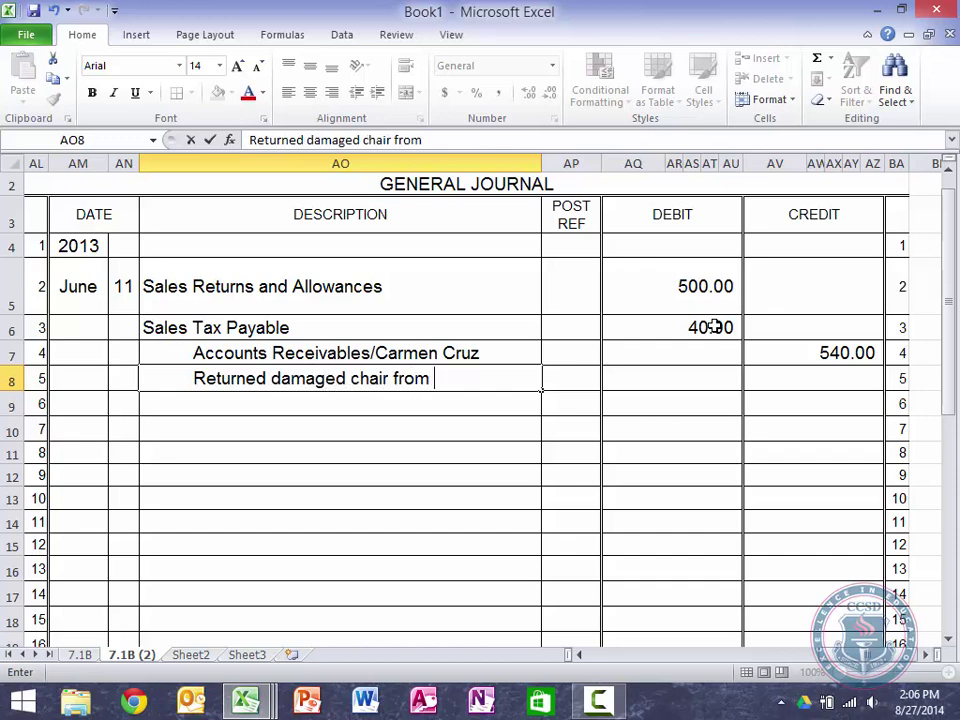
type("s")
key("BackSpace")
type("c")
key("BackSpace")
type("Credit")
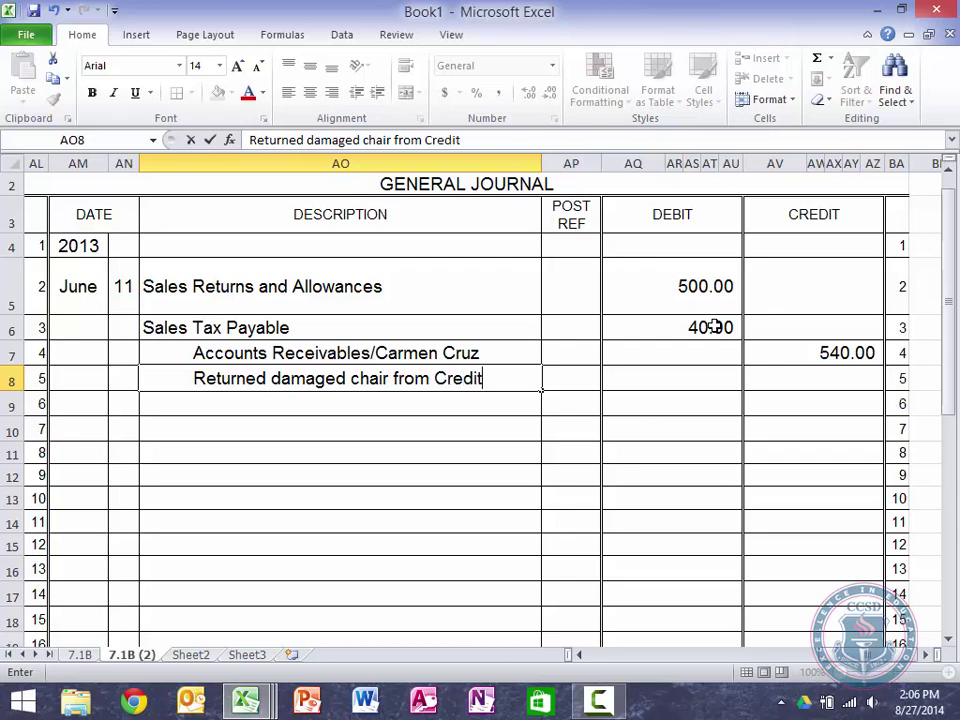
key("Return")
type("mem")
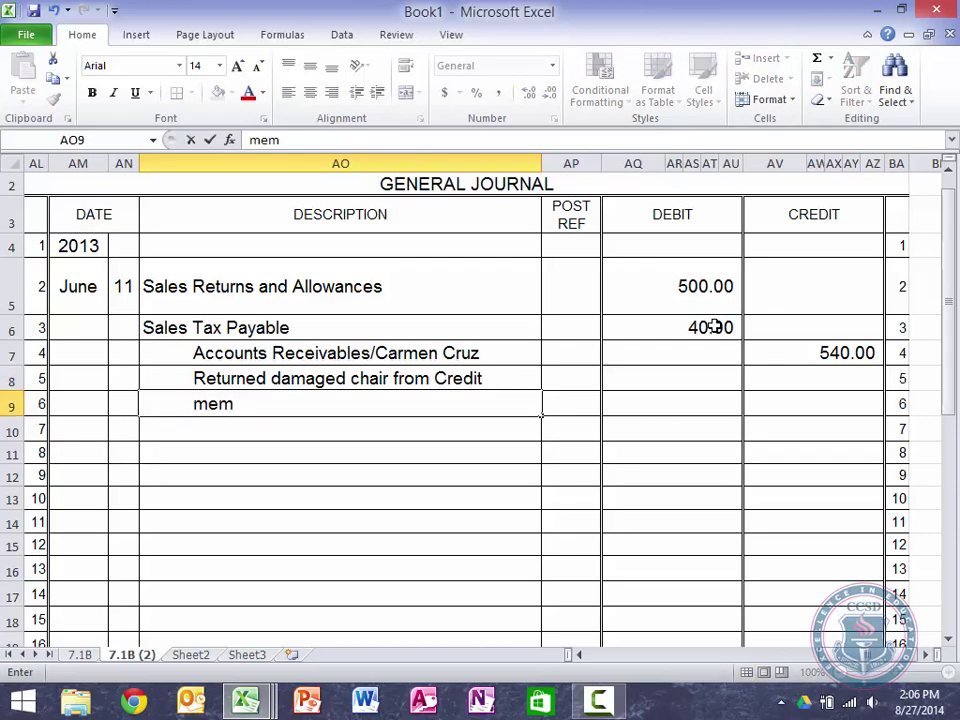
type("o 215.")
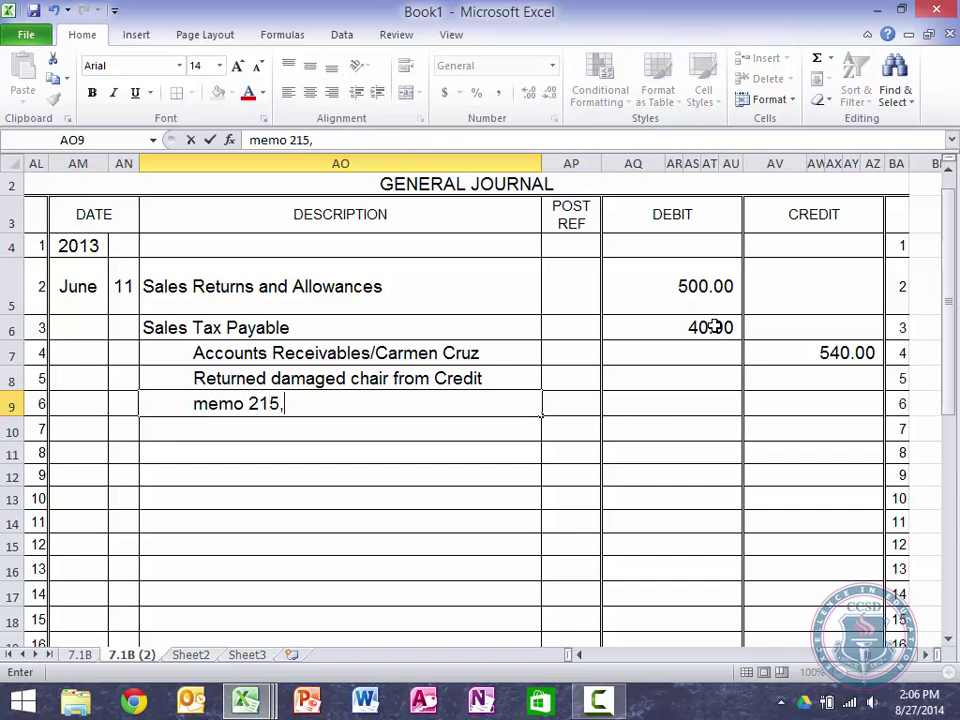
key("BackSpace")
type("; origin")
key("BackSpace")
key("BackSpace")
key("BackSpace")
type("iginal sales slip ")
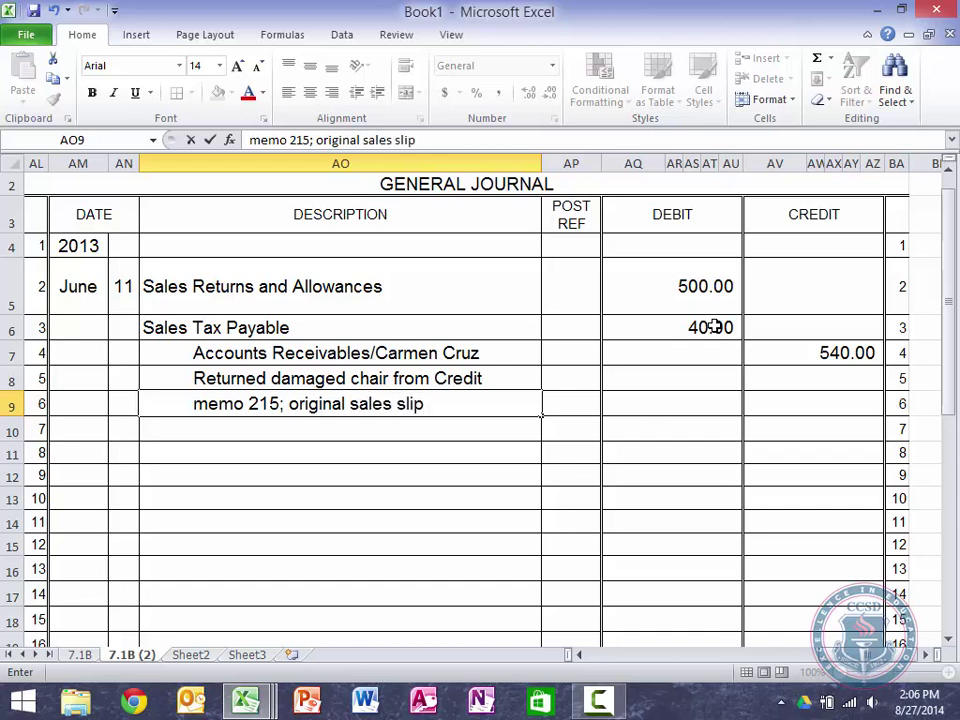
type("1602")
key("Return")
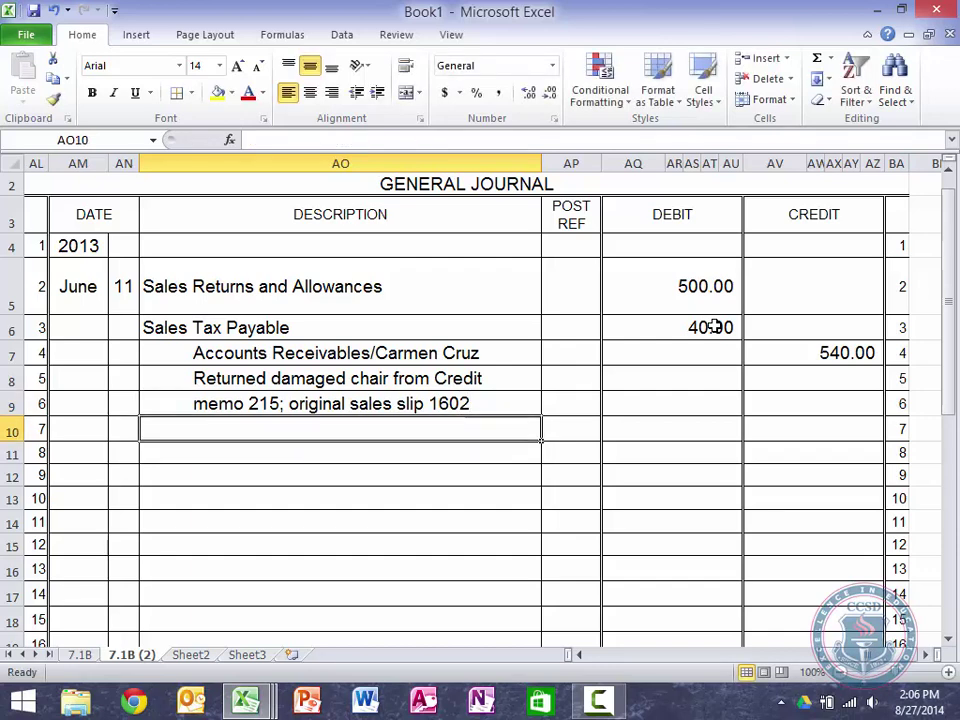
Step: Indent both explanation lines two more levels
key("Up")
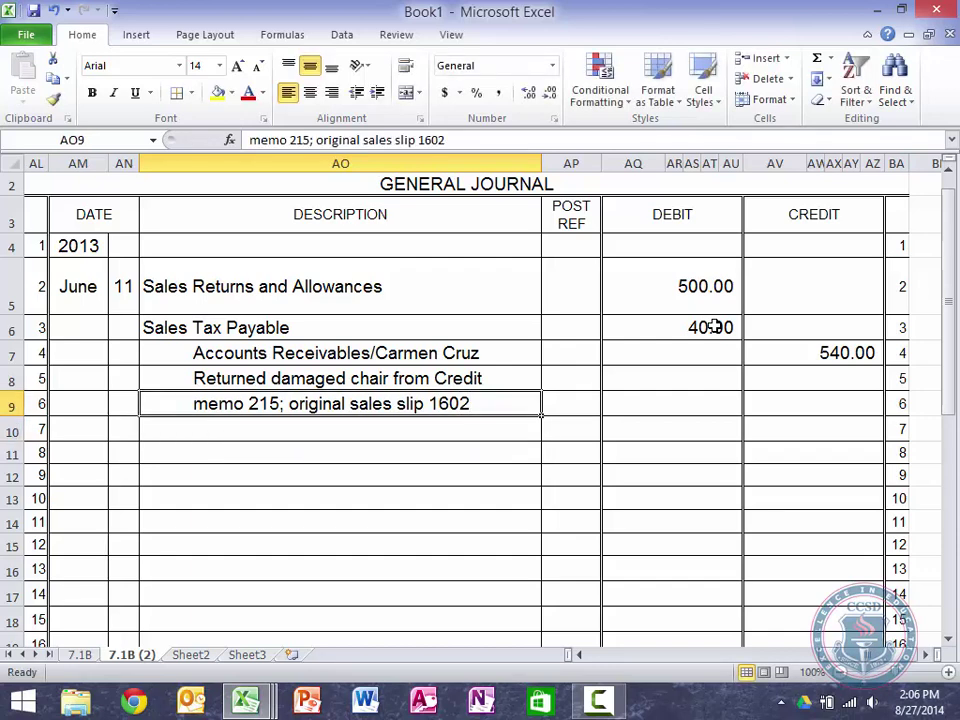
key("shift+Up")
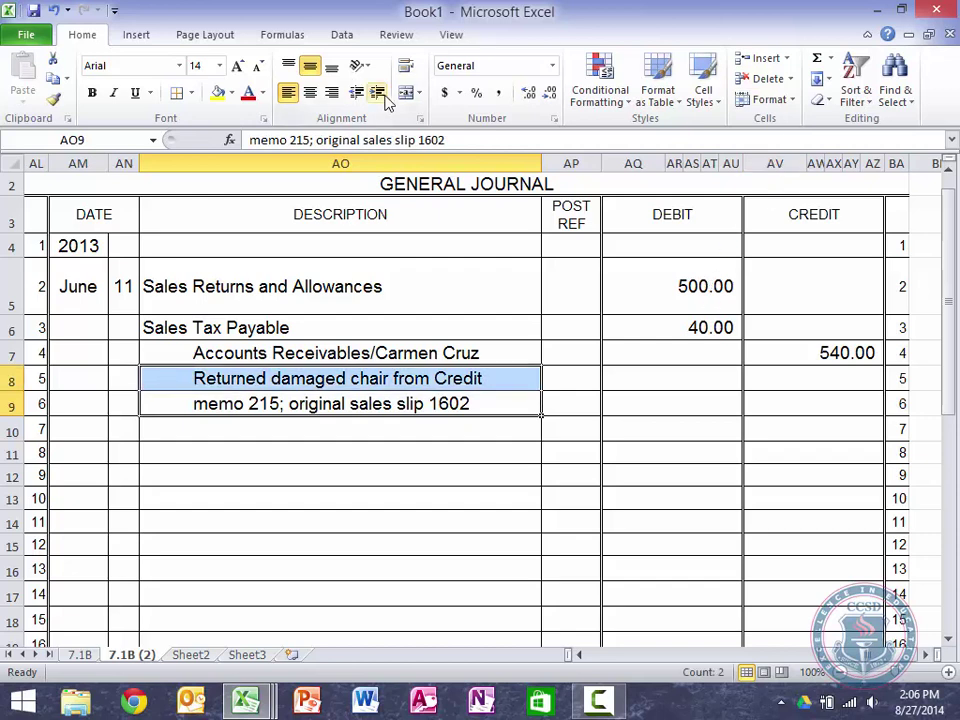
left_click(378, 92)
left_click(378, 92)
left_click(394, 533)
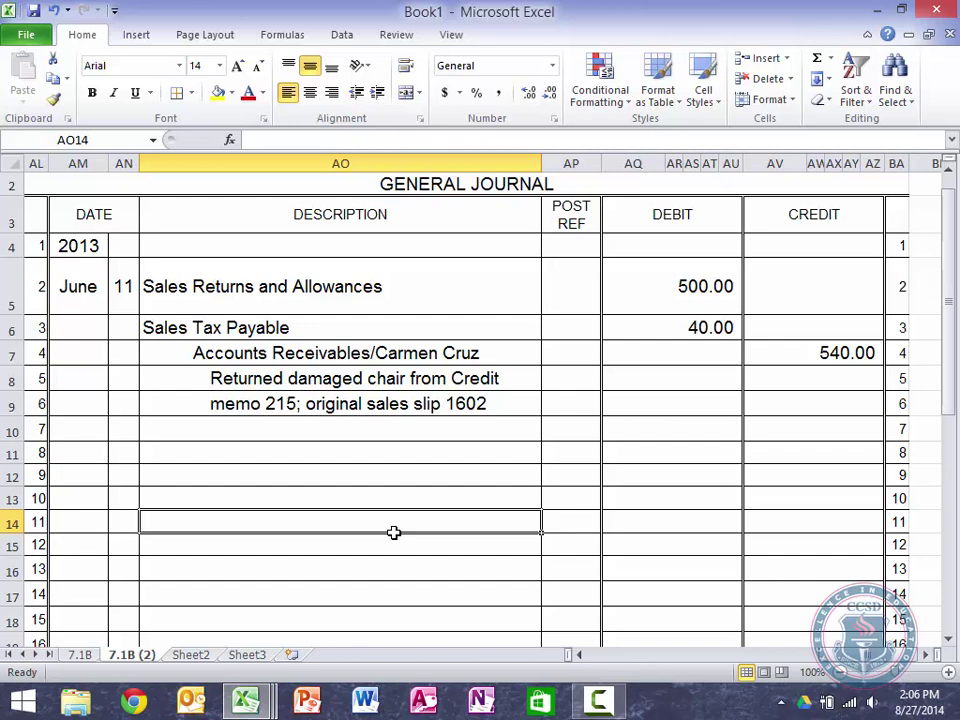
Step: Copy the whole June 11 entry and paste it starting at row 11
key("Up")
key("Up")
key("Up")
key("Up")
key("Up")
key("Up")
key("Up")
key("Up")
key("Up")
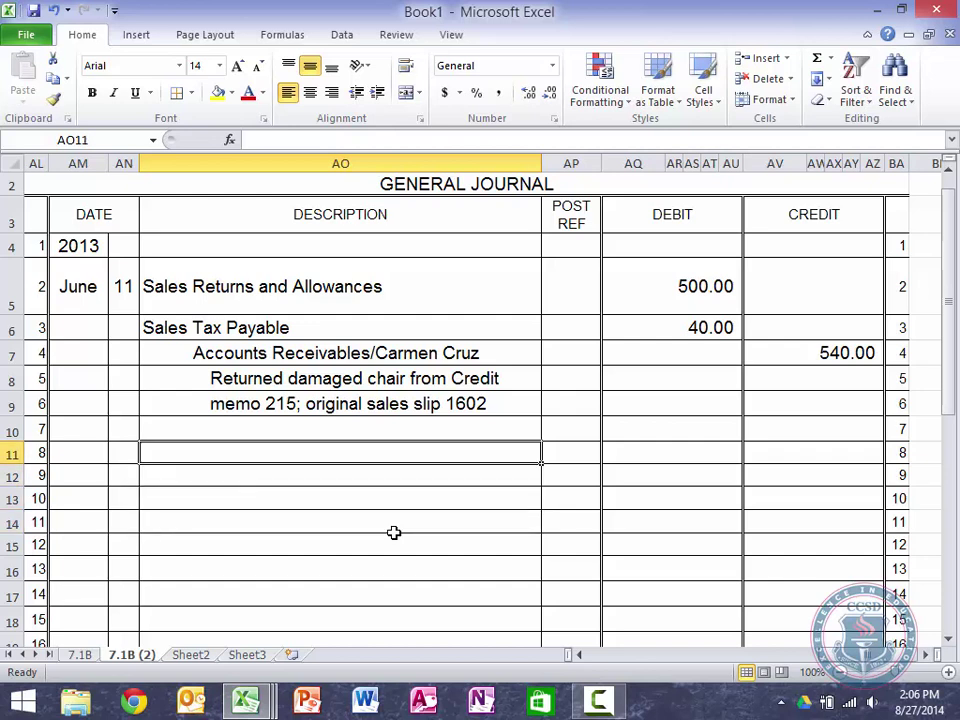
key("Left")
key("Left")
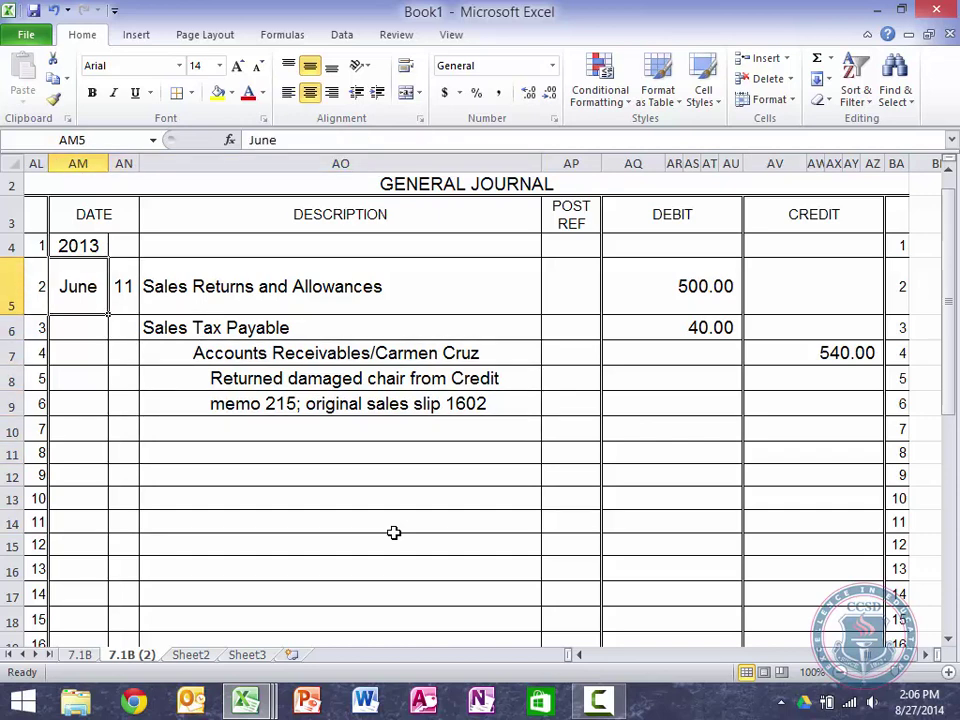
key("shift+Down")
key("shift+Right")
key("shift+Right")
key("shift+Down")
key("shift+Right")
key("shift+Right")
key("shift+Right")
key("shift+Right")
key("shift+Right")
key("shift+Right")
key("shift+Right")
key("shift+Right")
key("shift+Right")
key("shift+Right")
key("shift+Right")
key("shift+Down")
key("shift+Down")
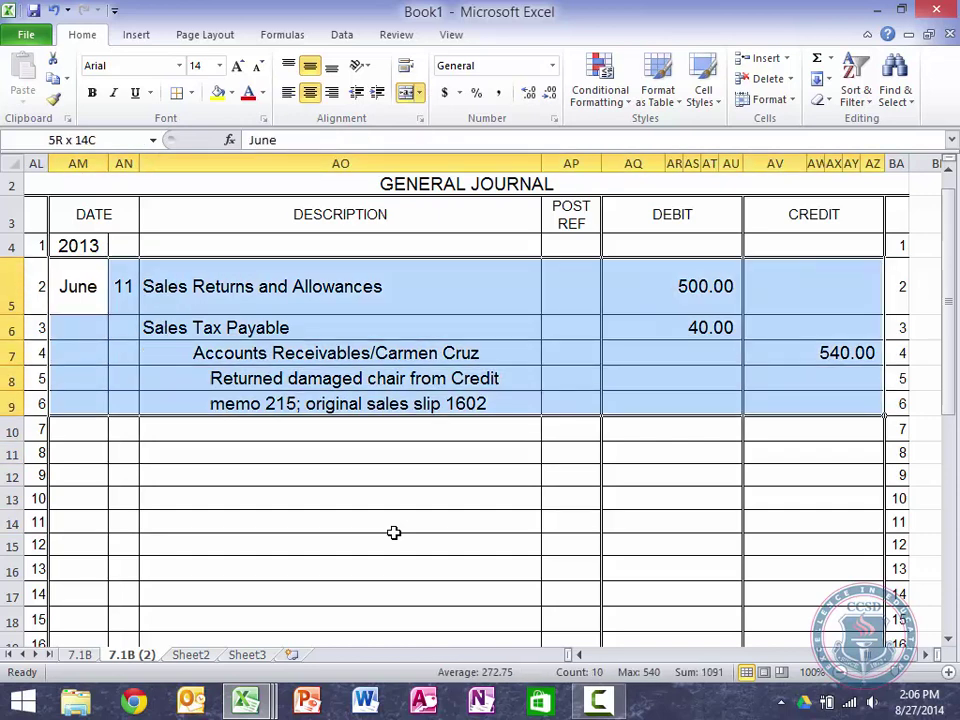
key("ctrl+c")
key("Down")
key("Down")
key("Down")
key("Down")
key("Down")
key("Down")
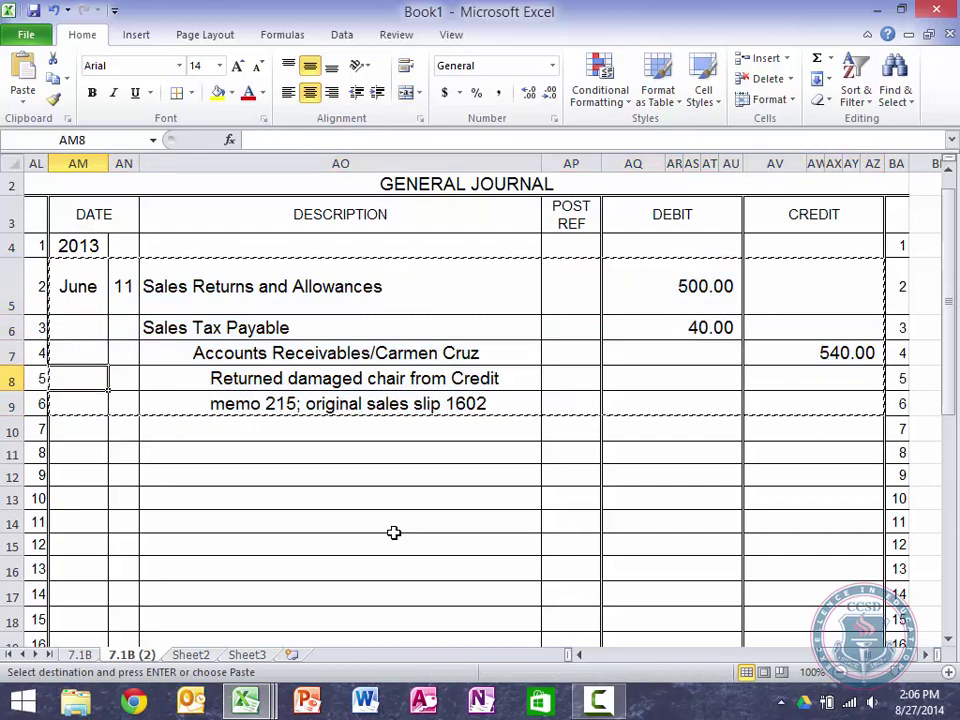
key("ctrl+v")
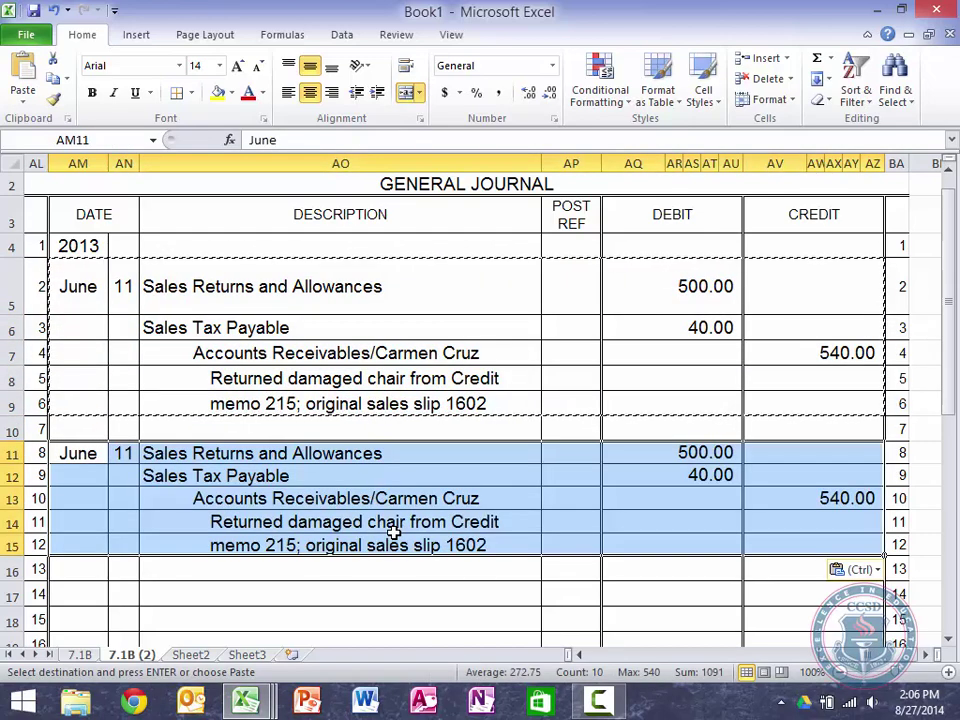
Step: Change the copied entry's day to 25
key("Right")
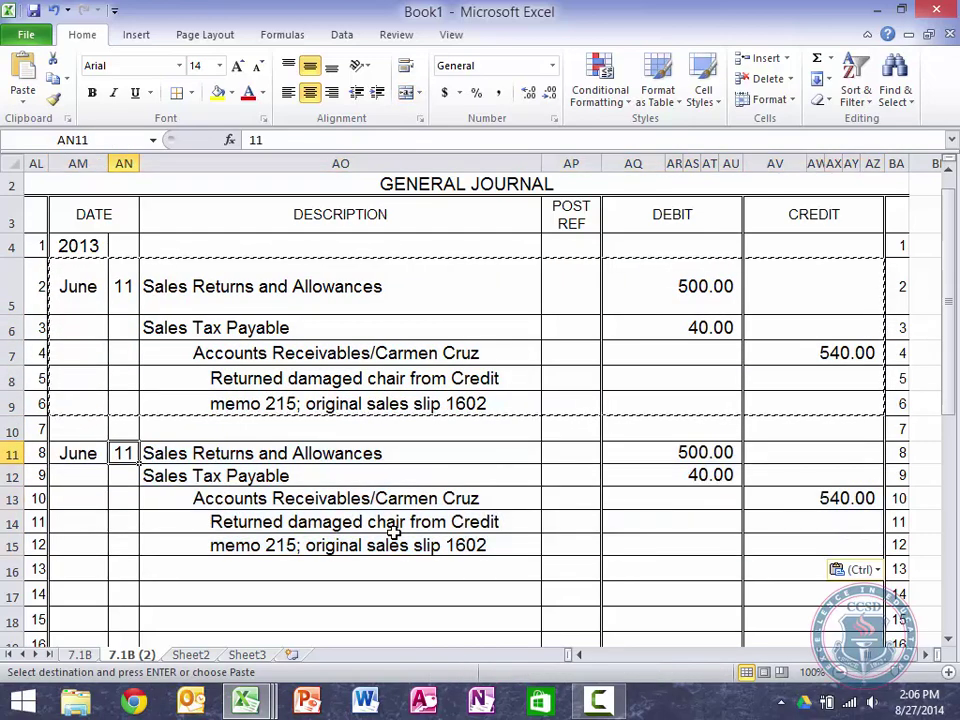
type("25")
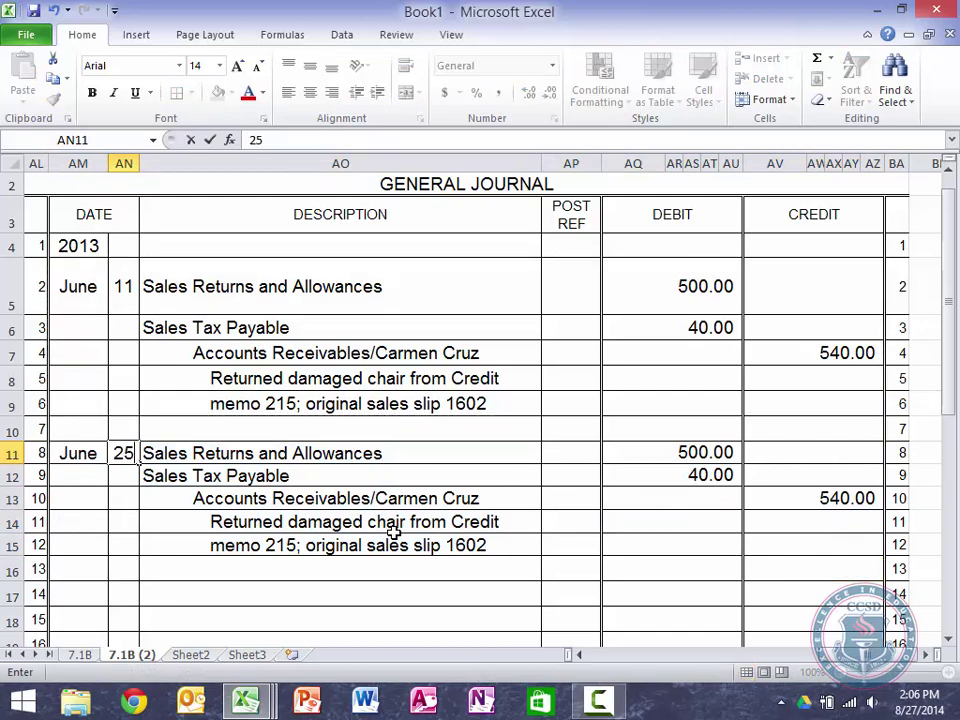
key("Tab")
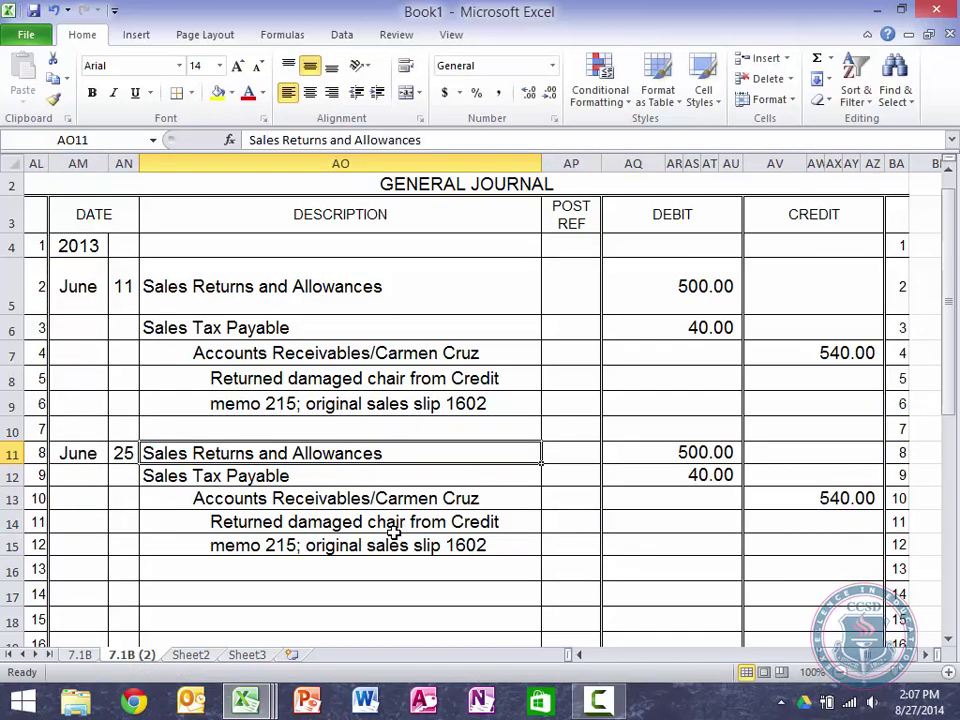
Step: Replace the customer on the copied receivables credit line with a different customer's name
key("Down")
key("Down")
key("F2")
key("BackSpace")
key("BackSpace")
key("BackSpace")
key("BackSpace")
key("BackSpace")
key("BackSpace")
key("BackSpace")
key("BackSpace")
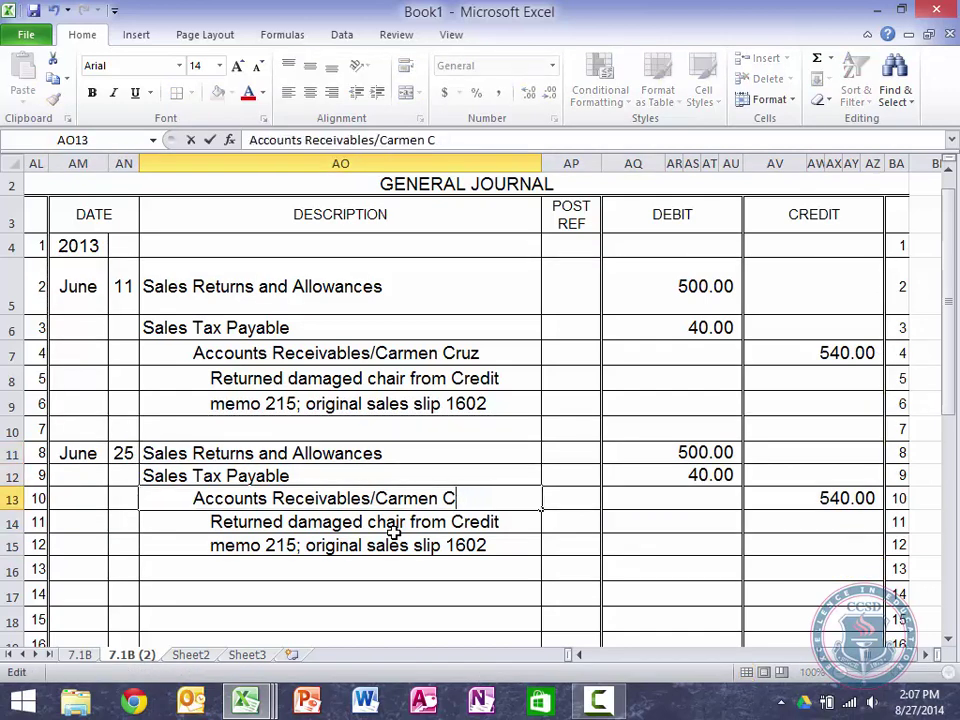
key("BackSpace")
key("BackSpace")
key("BackSpace")
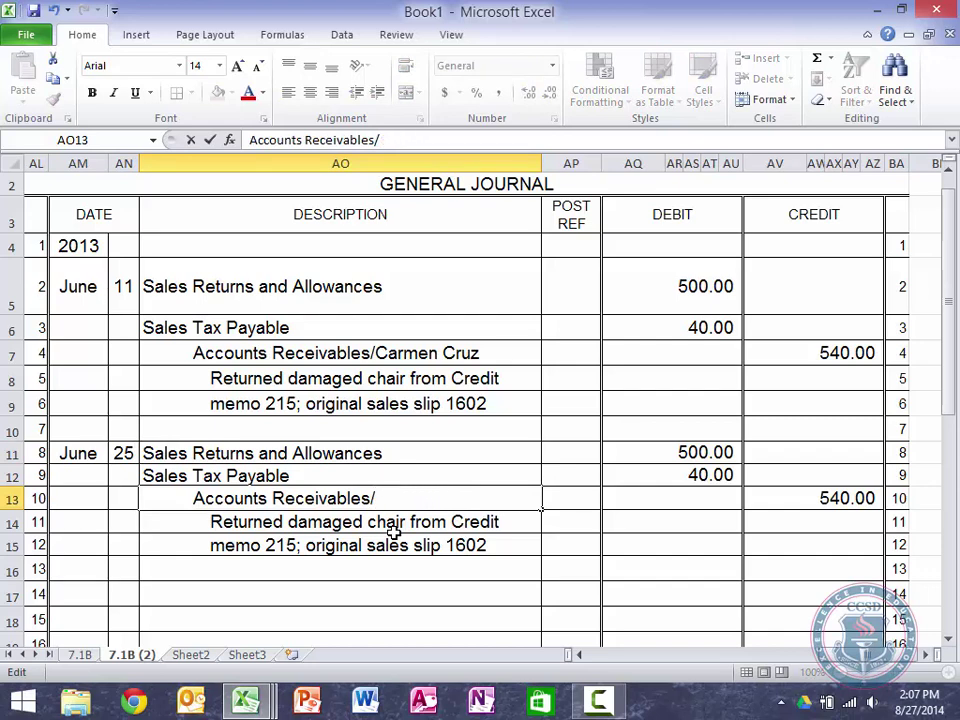
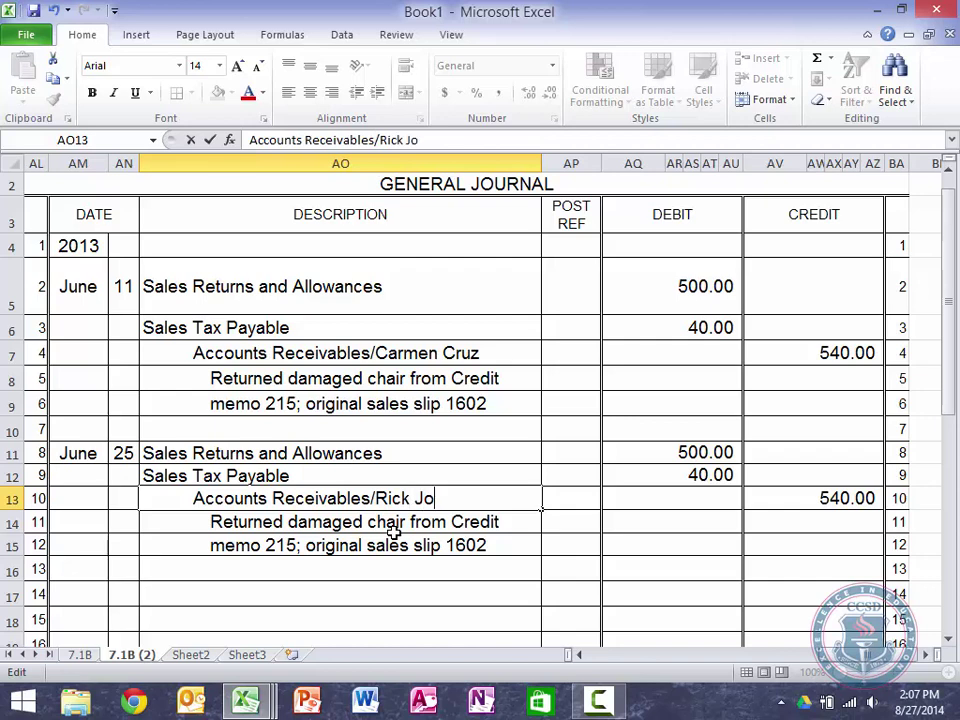
key("Return")
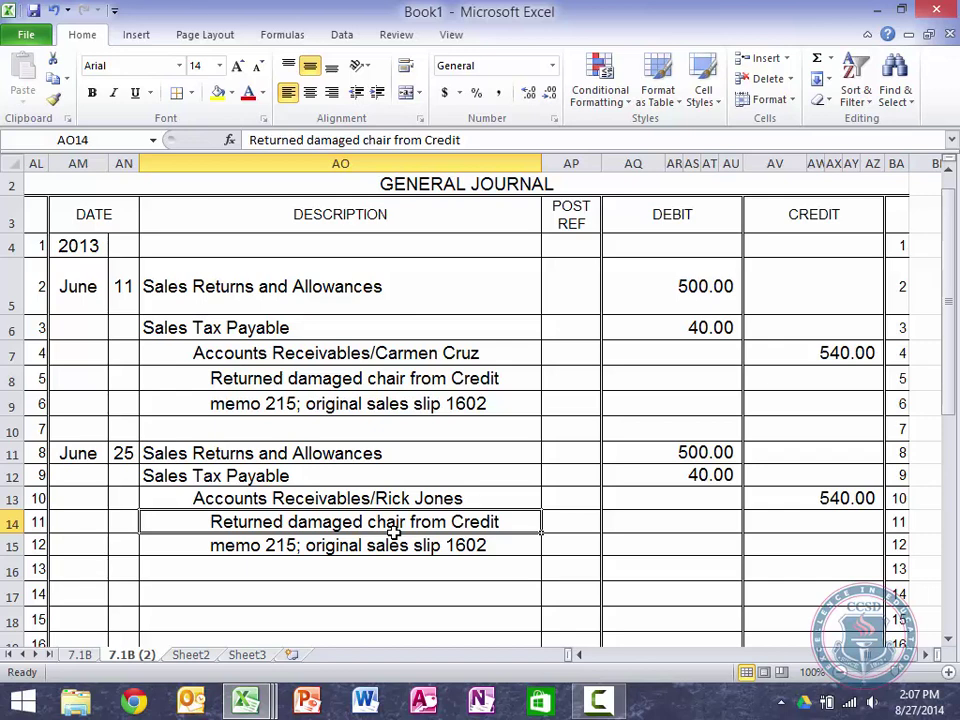
Step: Change 'chair' to 'bookcases' in the explanation line
double_click(395, 533)
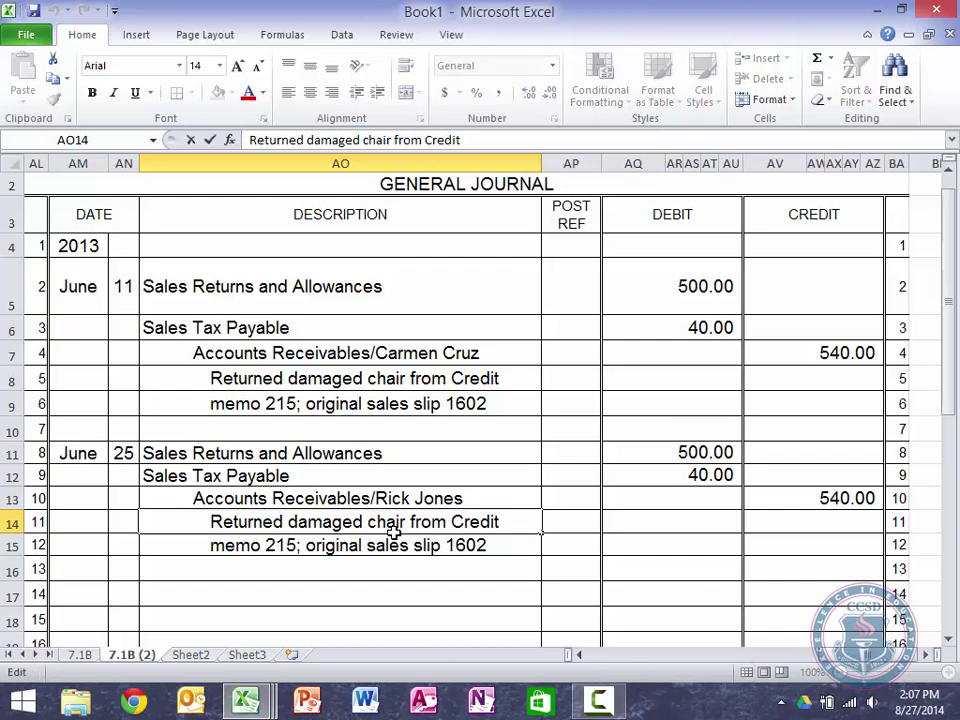
key("Left")
key("Left")
key("Left")
key("Left")
key("Left")
key("Left")
key("Left")
key("Left")
key("Left")
key("Left")
key("Left")
key("Left")
key("Left")
double_click(393, 533)
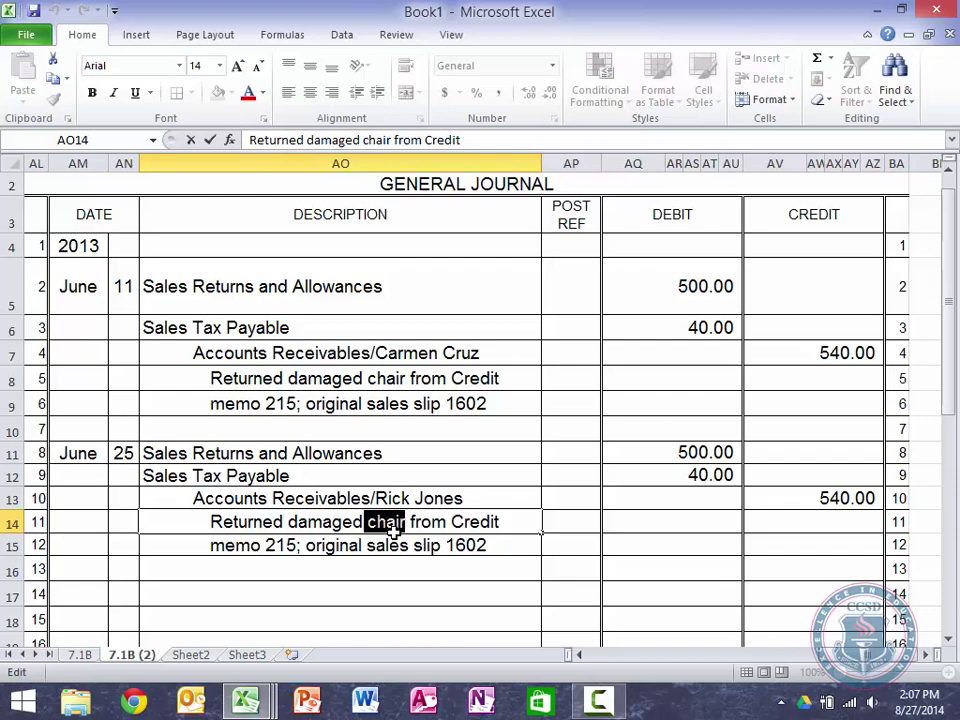
type("bookcases")
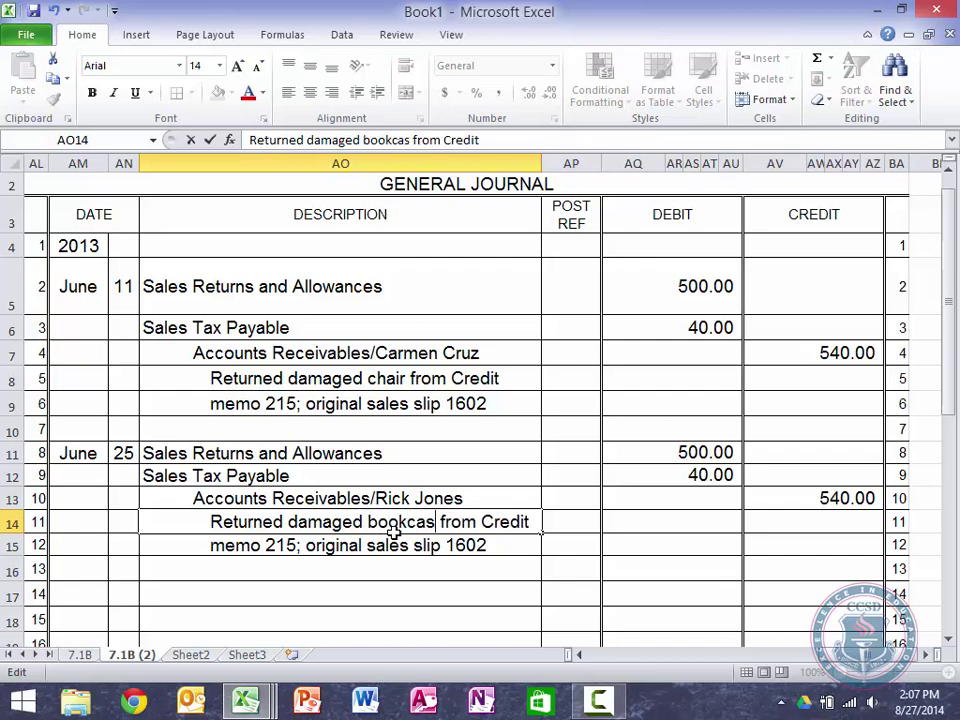
key("Return")
Step: Change the memo number to 216 and the sales slip to 1604
key("F2")
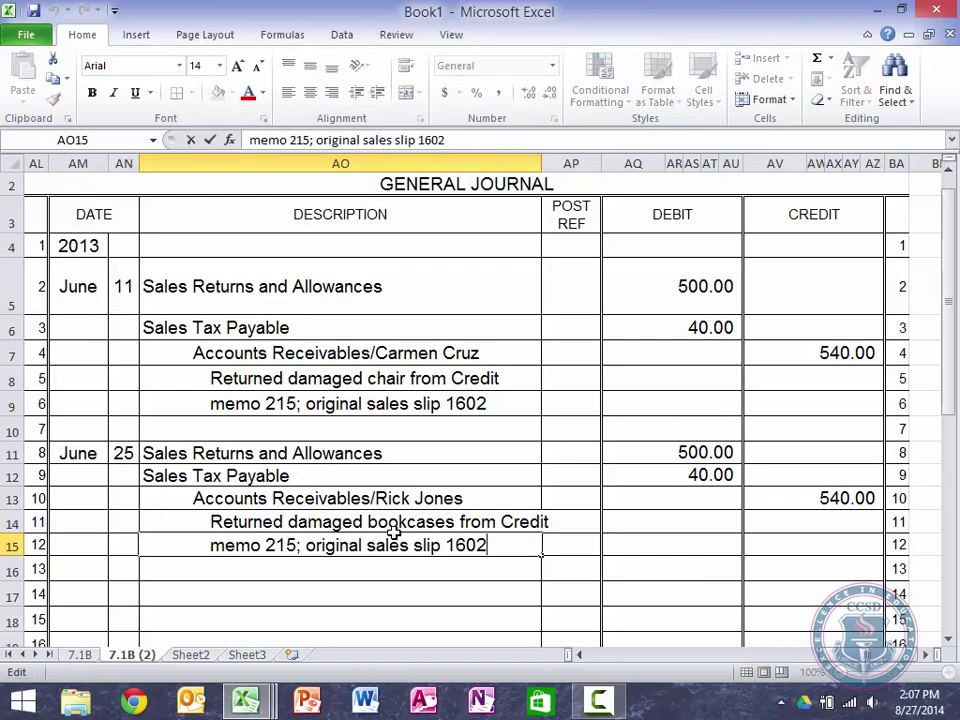
key("Left")
key("Left")
key("Left")
key("Left")
key("Left")
key("Left")
key("Left")
key("Left")
key("Left")
key("Left")
key("Left")
key("Left")
key("Left")
key("Left")
key("Left")
key("Left")
key("Left")
key("Left")
key("Left")
key("Left")
key("Left")
key("Left")
key("Left")
key("Left")
key("Left")
key("Left")
key("shift+Left")
type("6")
key("Right")
key("Right")
key("Right")
key("Right")
key("Right")
key("Right")
key("Right")
key("Right")
key("Right")
key("Right")
key("Right")
key("Right")
key("Right")
key("Right")
key("Right")
key("Right")
key("Right")
key("Right")
key("Right")
key("Right")
key("shift+Right")
type("4")
key("Return")
key("Up")
key("Right")
key("Right")
key("Up")
key("Up")
key("Up")
key("Up")
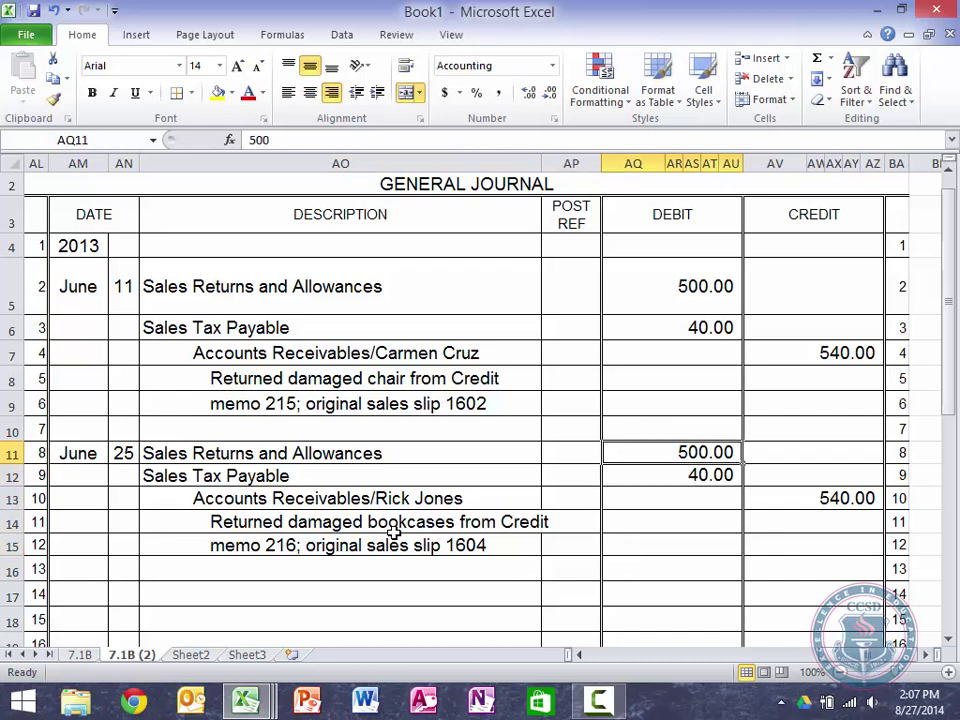
Step: Enter the June 25 debits of 250.00 for returns and 20.00 for sales tax
type("270")
key("BackSpace")
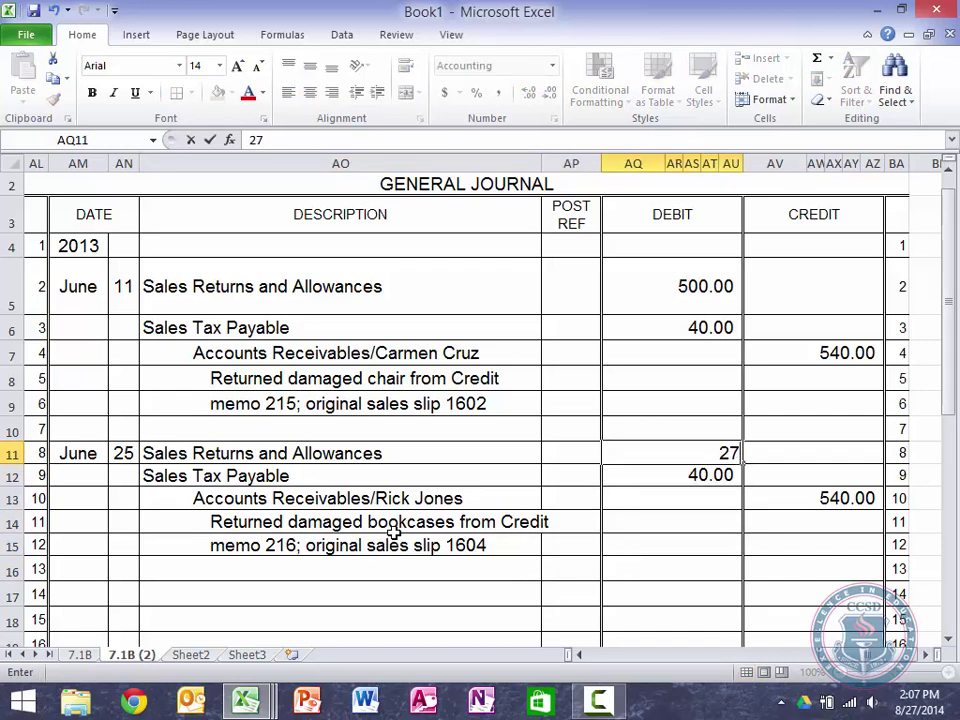
key("BackSpace")
type("50")
key("Return")
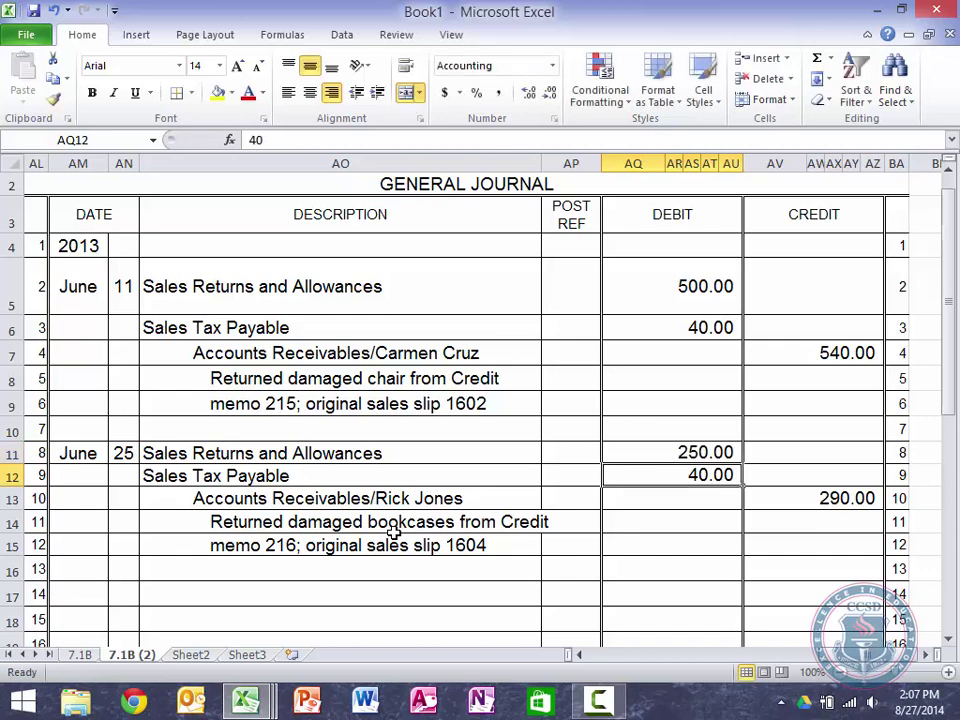
type("20")
key("Return")
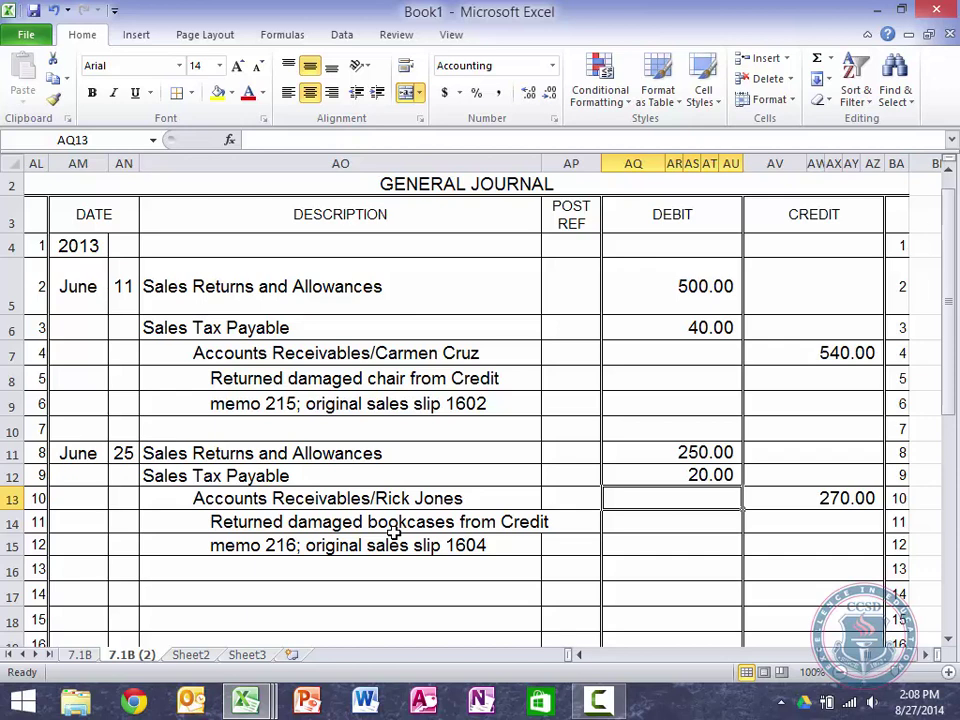
key("Left")
key("Left")
key("Left")
key("Left")
key("Left")
key("Left")
key("Right")
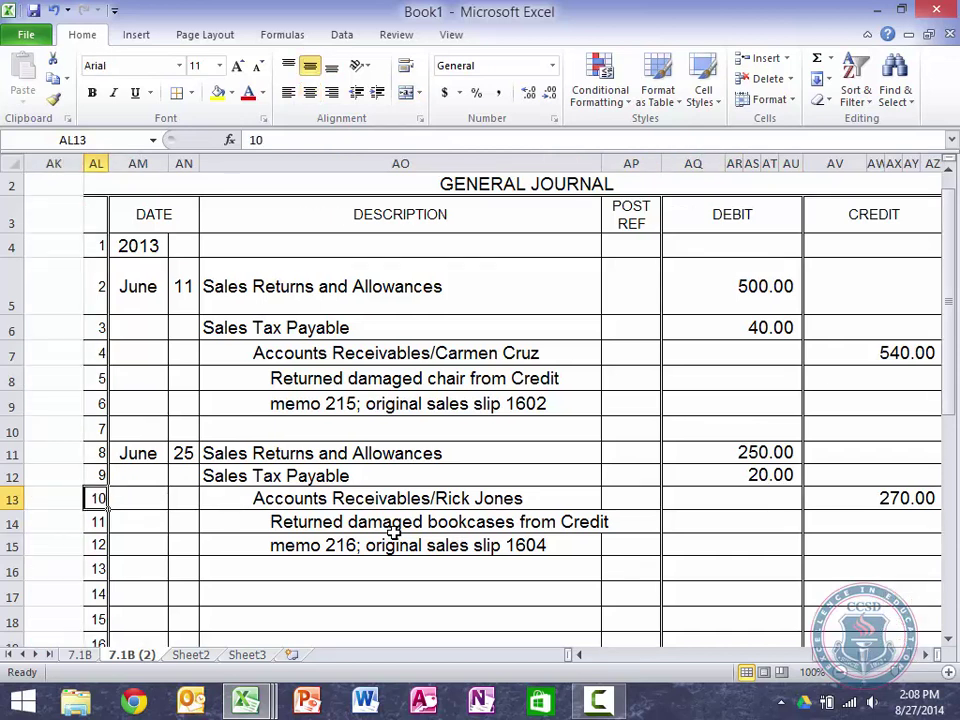
key("Up")
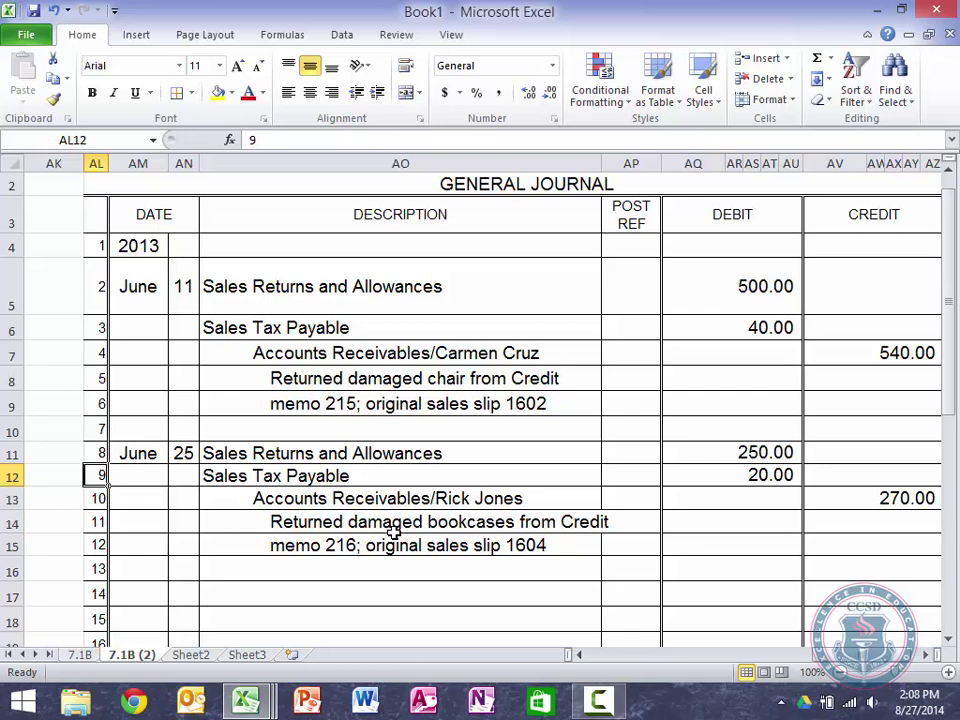
Step: Check the June 30 posting row in the Accounts Receivables ledger
key("Left")
key("Left")
key("Left")
key("Left")
key("Left")
key("Left")
key("Left")
key("Left")
key("Left")
key("Left")
key("Left")
key("Left")
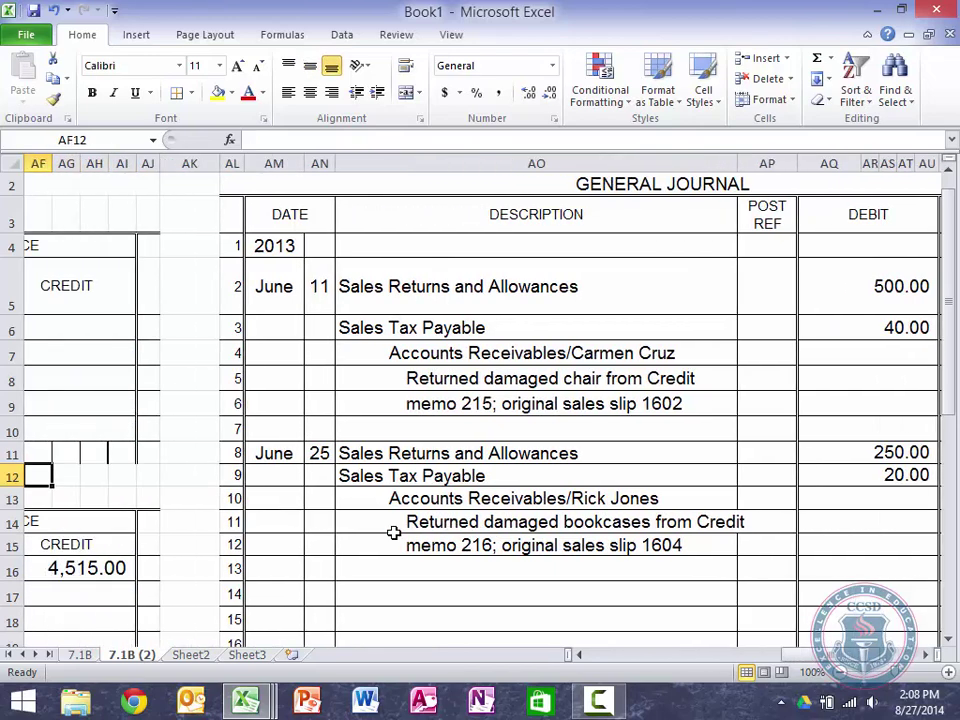
key("Left")
key("Left")
key("Left")
key("Left")
key("Left")
key("Left")
key("Left")
key("Left")
key("Left")
key("Left")
key("Left")
key("Left")
key("Left")
key("Left")
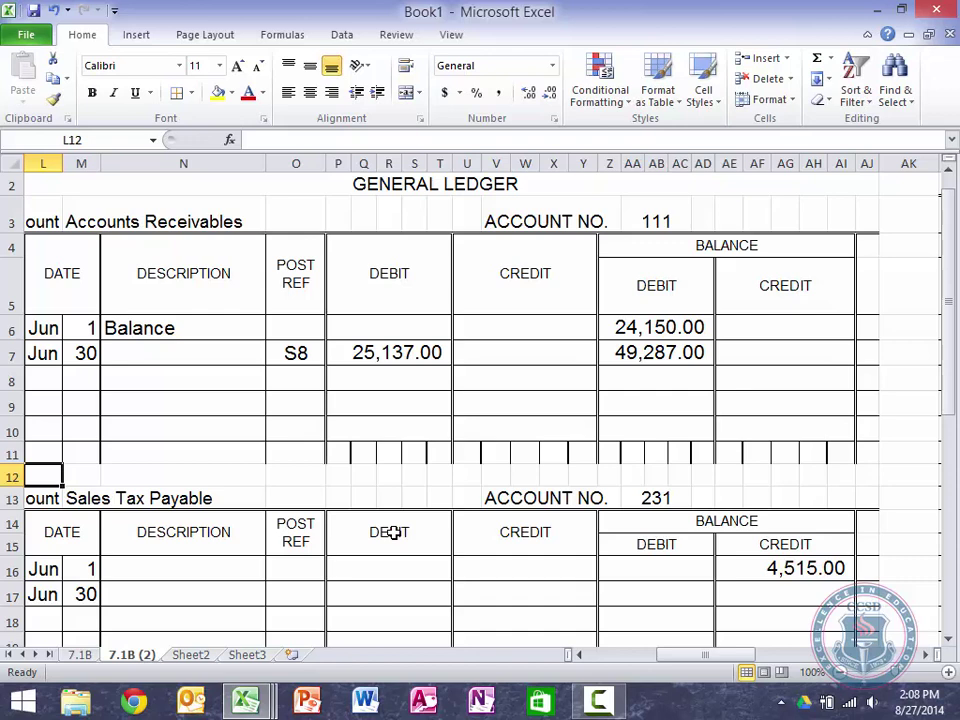
key("Up")
key("Up")
key("Up")
key("Up")
key("Up")
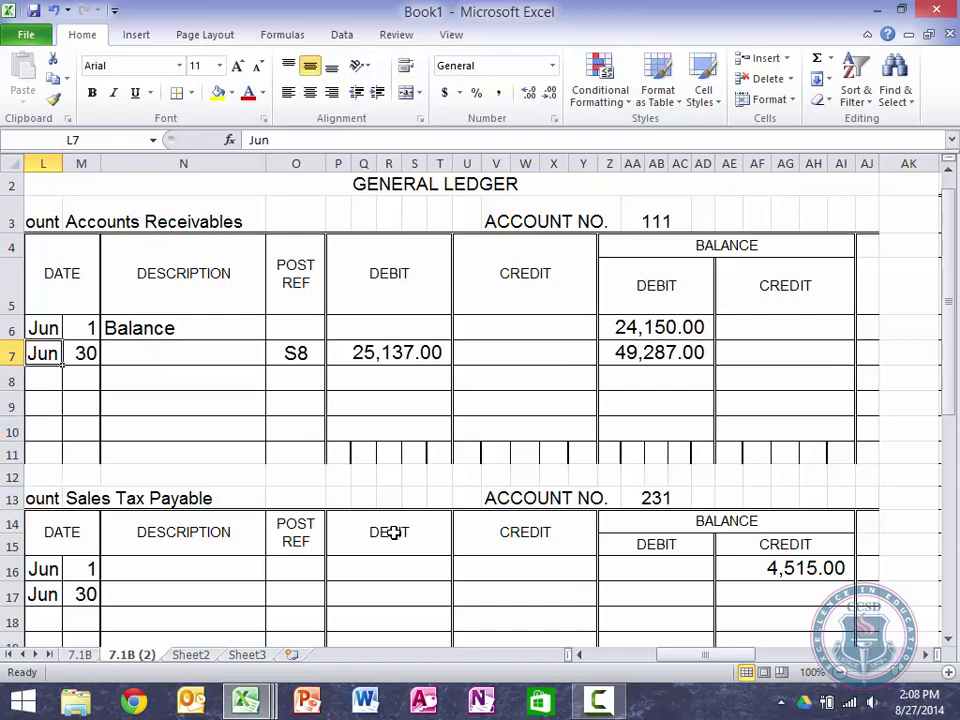
key("Right")
key("Right")
key("Right")
key("Left")
key("Left")
key("Left")
key("Right")
key("Left")
key("Right")
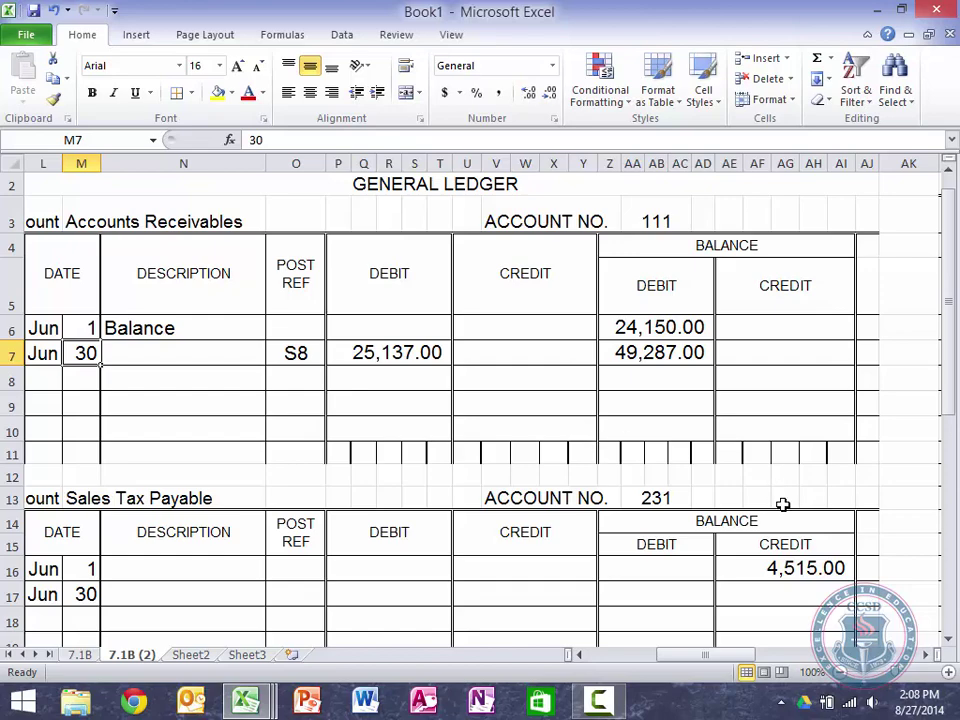
Step: Scroll through the journal's returns entries, then return to the General Ledger
scroll(783, 504, "right", 10)
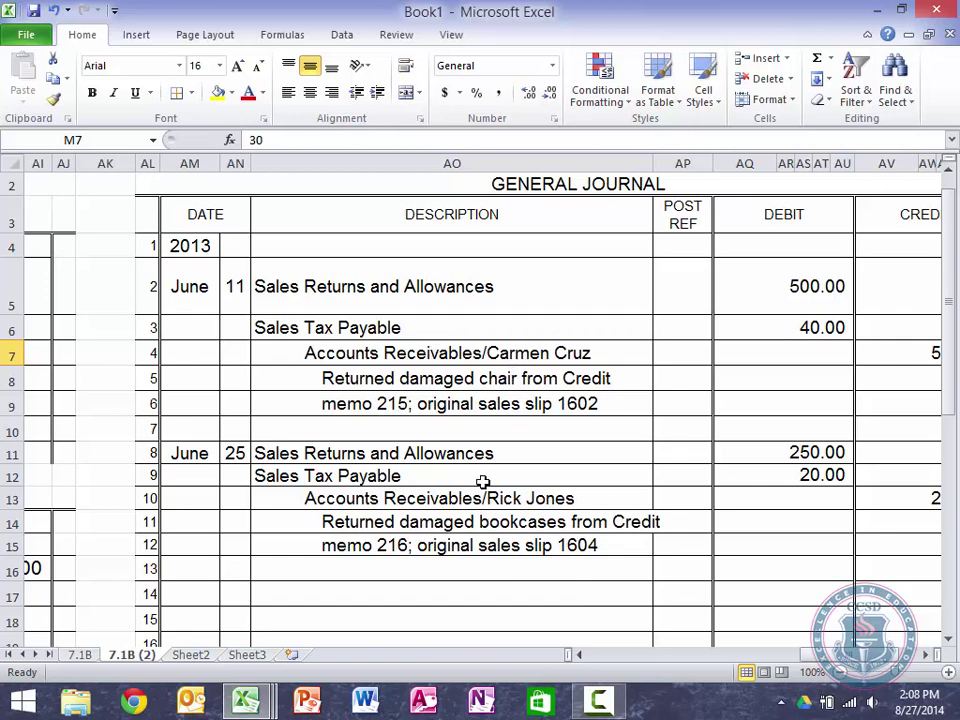
scroll(890, 440, "left", 2)
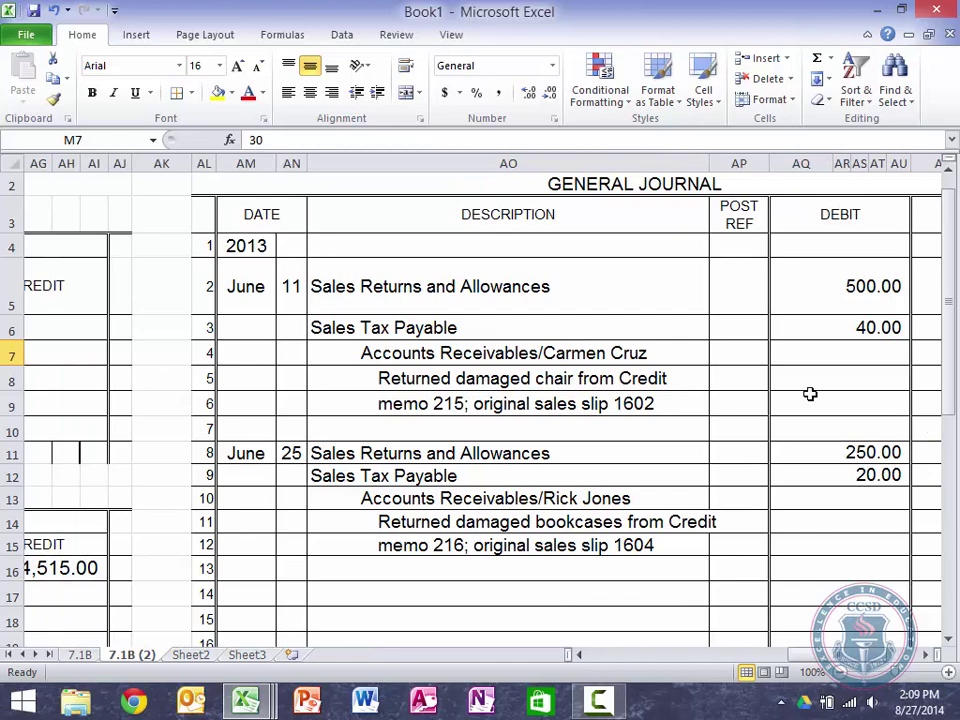
scroll(670, 375, "right", 6)
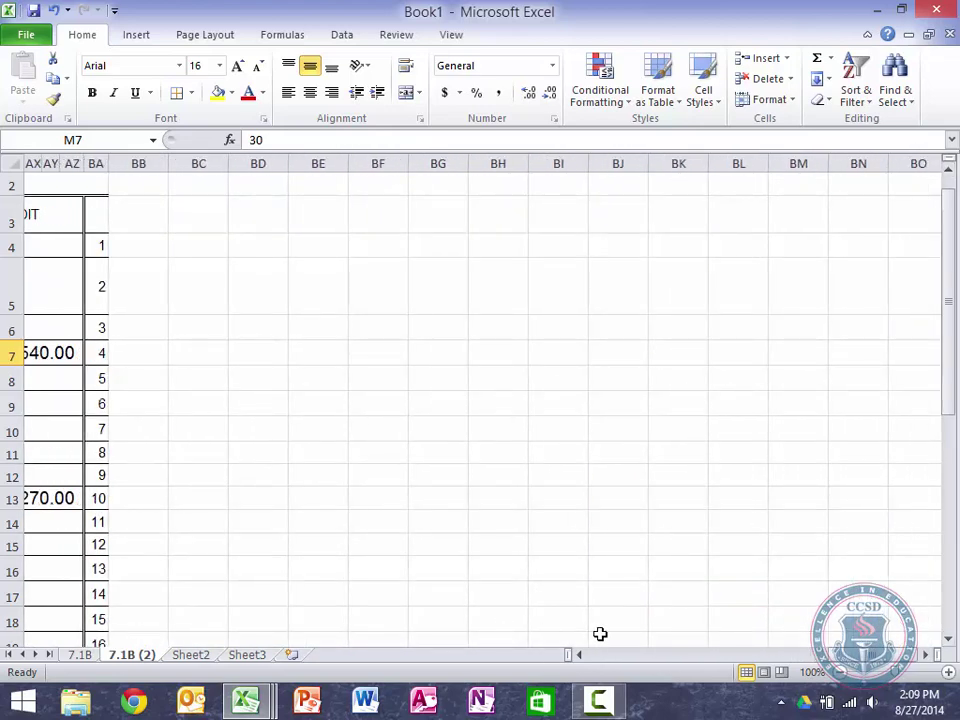
scroll(604, 666, "left", 6)
left_click(604, 666)
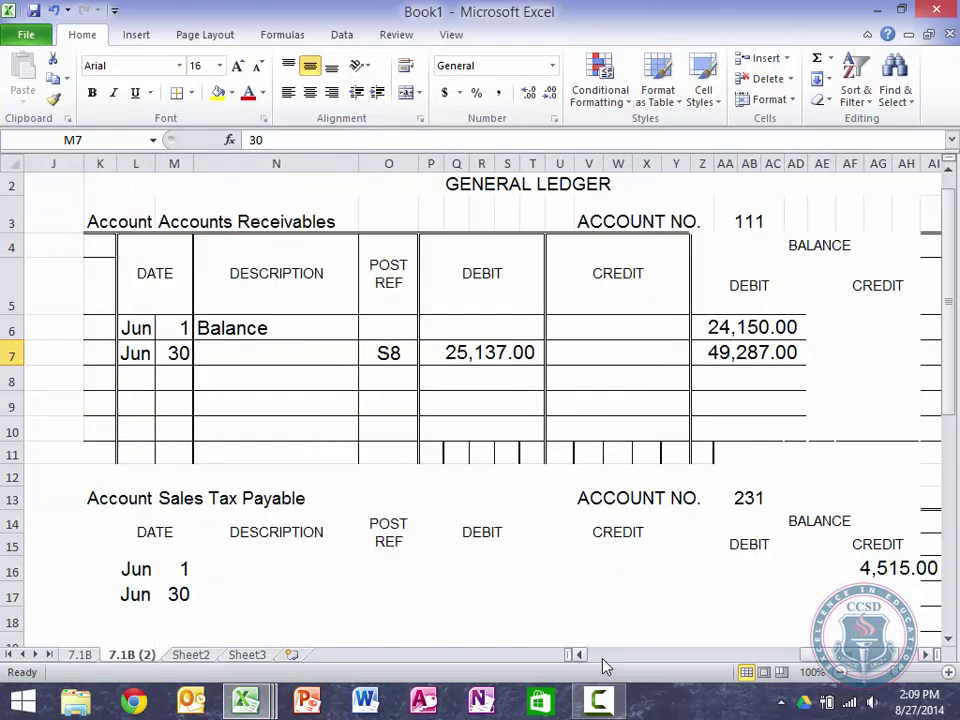
Step: Date the Accounts Receivable rows 11, 25 and 30
type("11")
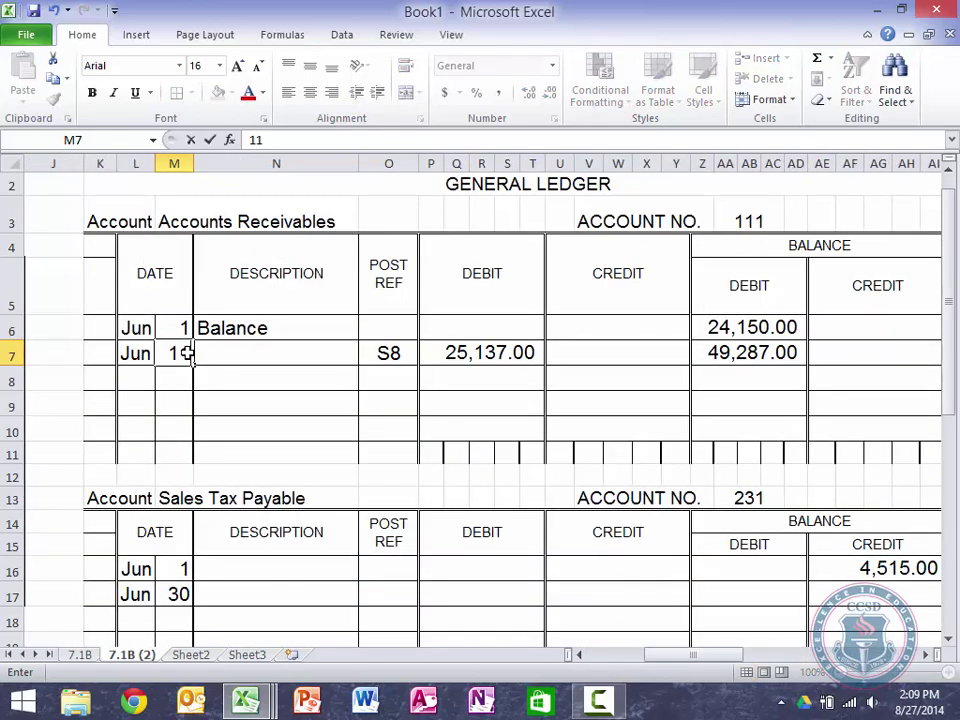
key("Return")
type("25")
key("Return")
type("30")
key("Return")
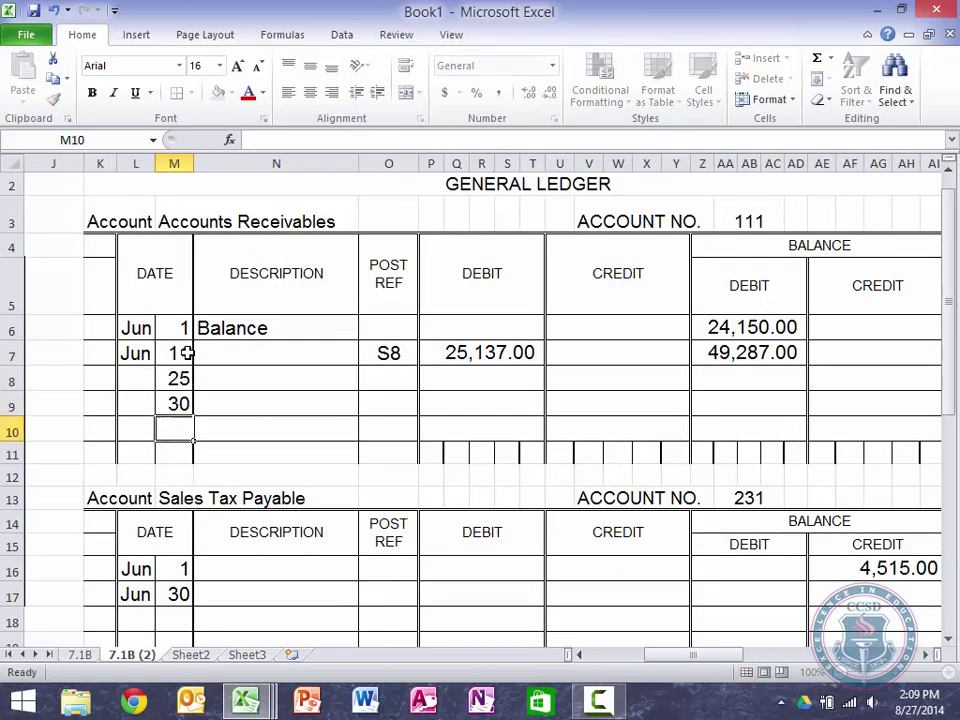
Step: Remove the 'Jun' month from the row 7 entry
key("Up")
key("Left")
key("Up")
type("ju")
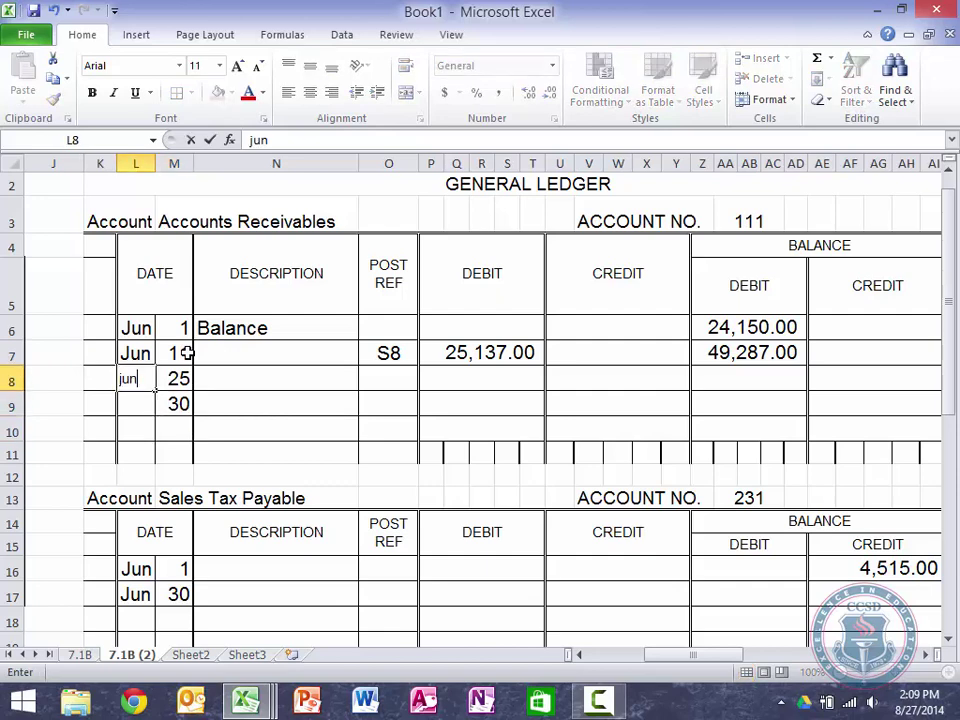
key("Escape")
key("Up")
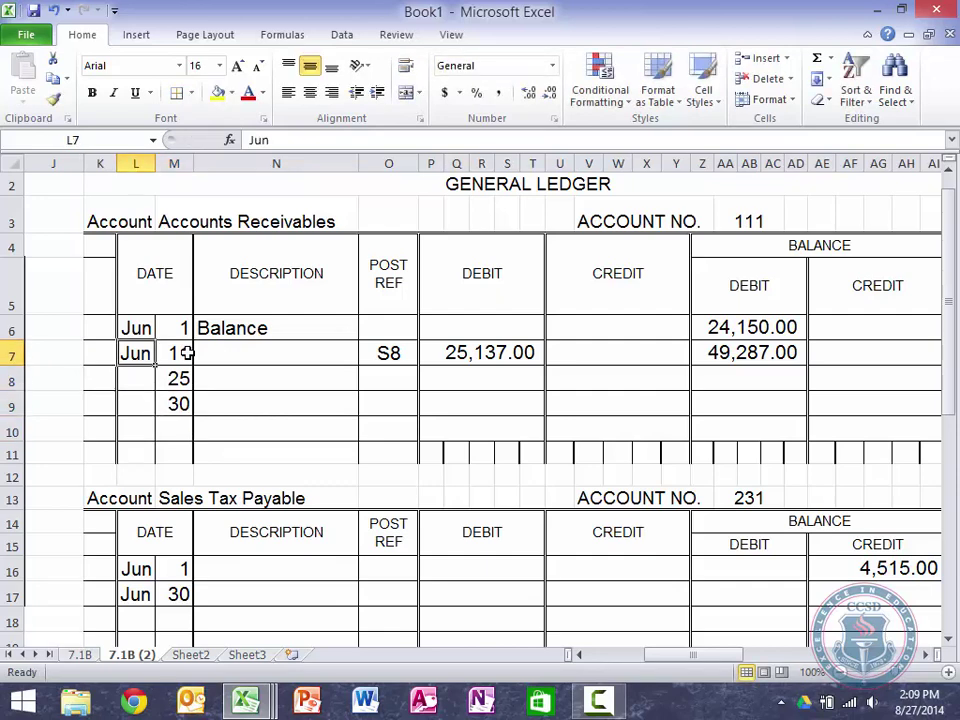
key("Delete")
Step: Clear the row 7 posting entries, then undo the clearing
key("Down")
key("Right")
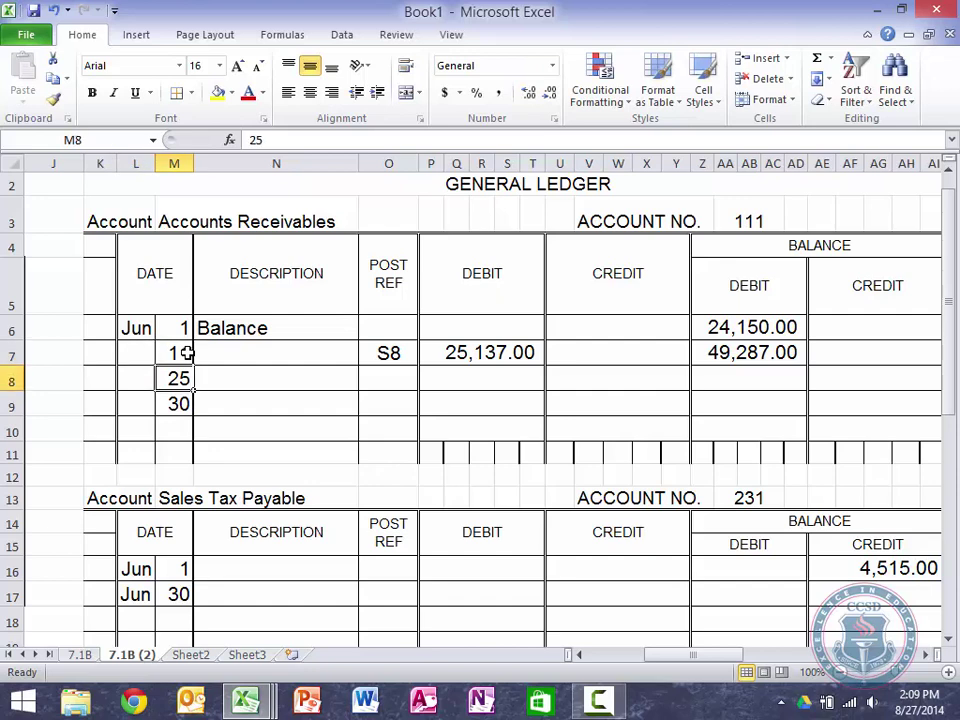
key("Up")
key("Right")
key("Down")
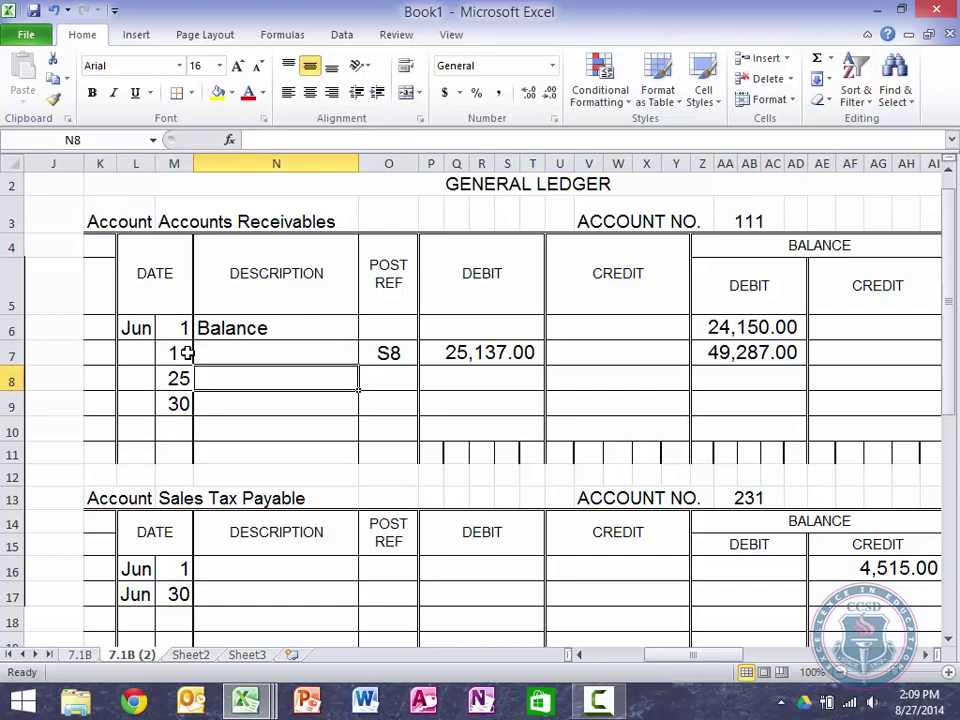
key("Up")
key("Right")
key("shift+Right")
key("shift+Right")
key("shift+Right")
key("Delete")
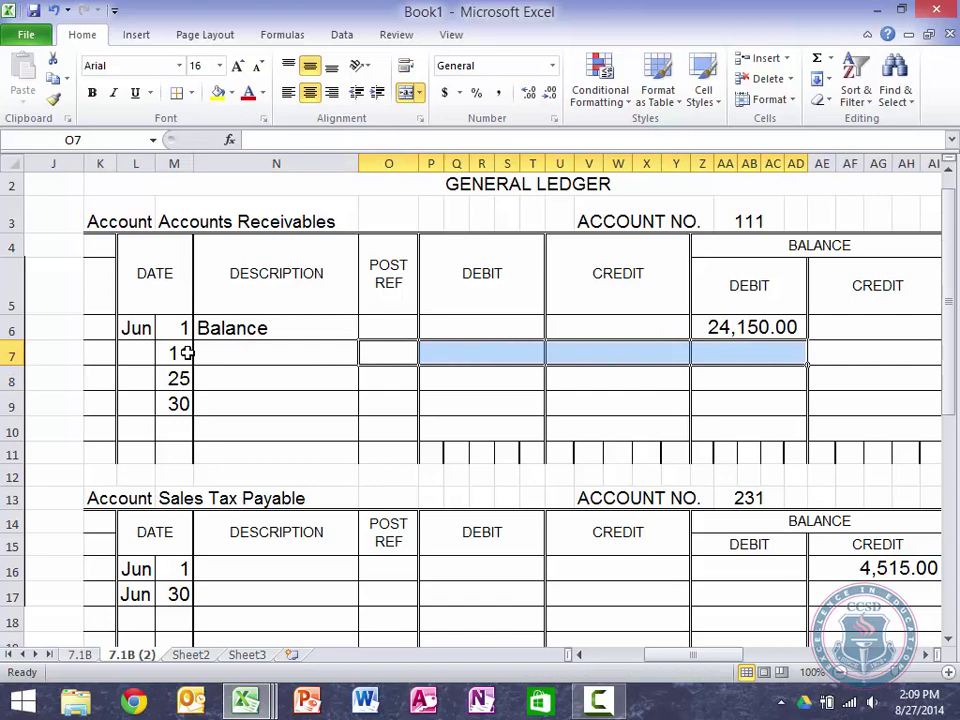
key("ctrl+z")
Step: Fill the row 7 running balance formula down through row 9
key("shift+Left")
key("shift+Left")
key("shift+Left")
key("Right")
key("Right")
key("Right")
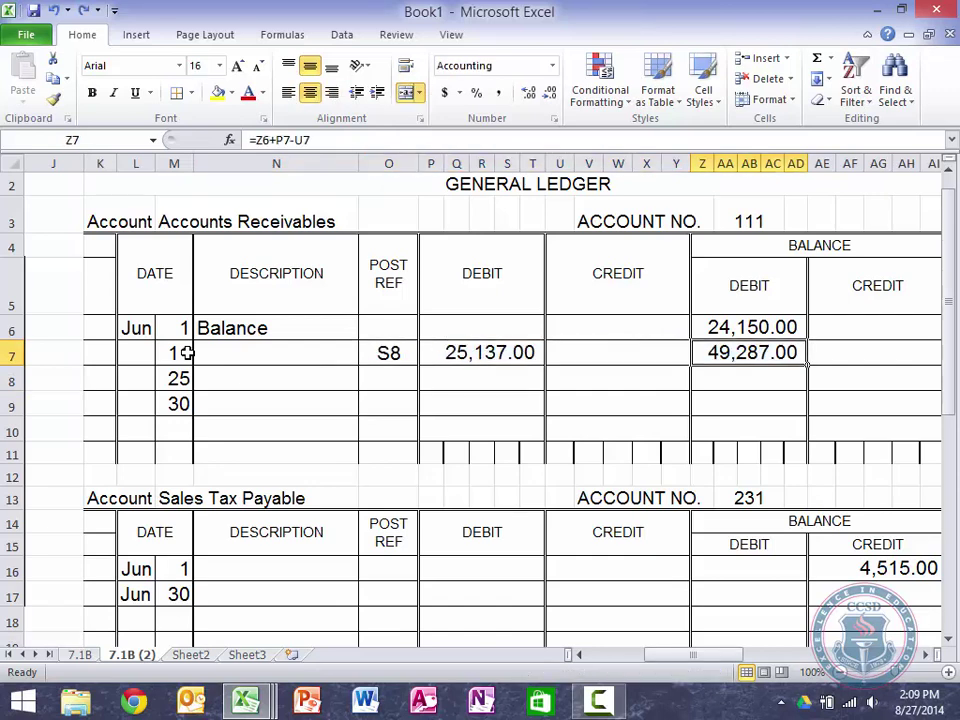
key("F2")
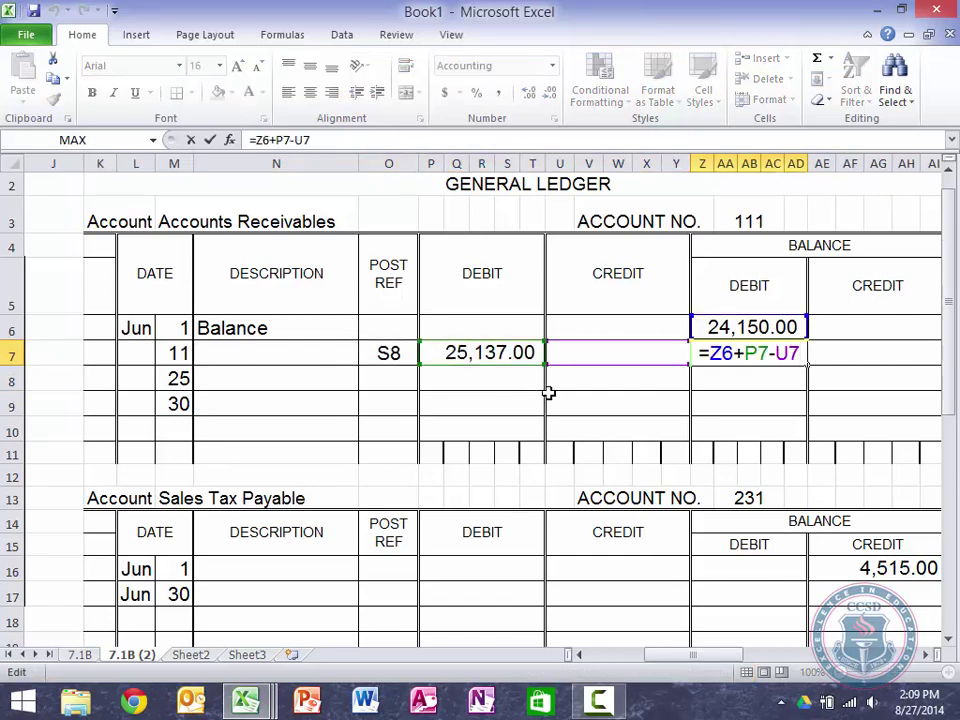
key("Return")
left_click(770, 358)
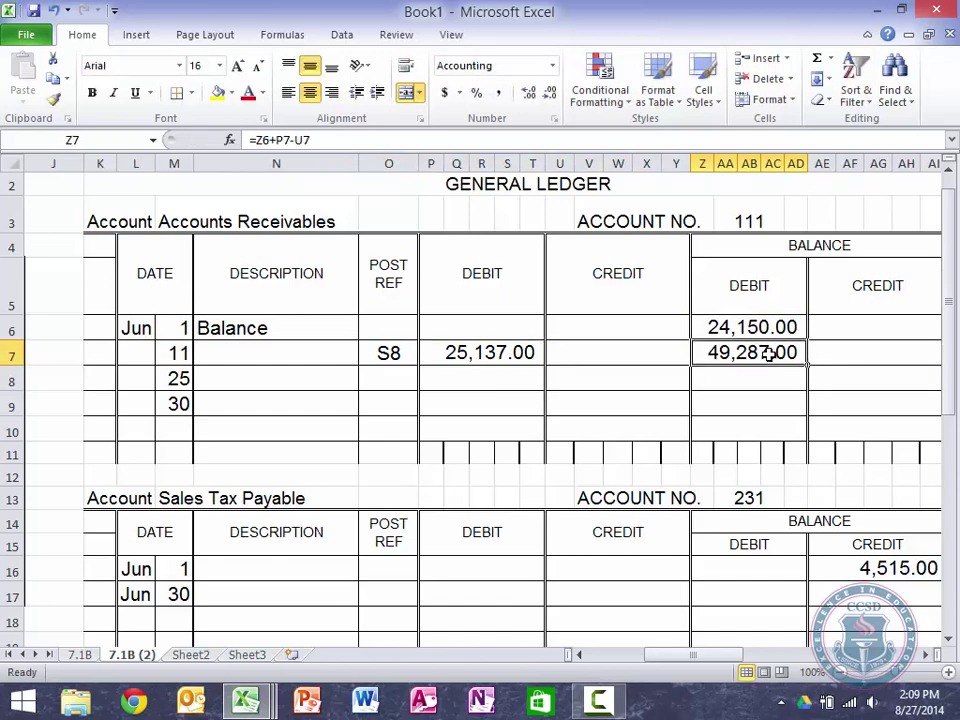
left_click_drag(808, 366, 800, 406)
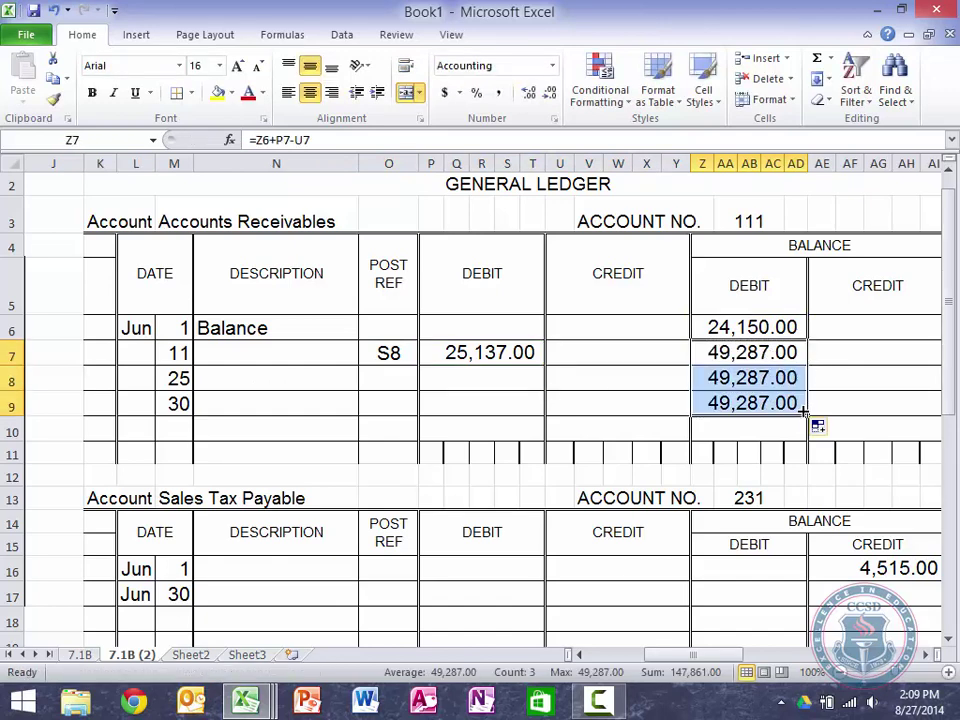
Step: Delete the S8 post reference from row 7
left_click(463, 353)
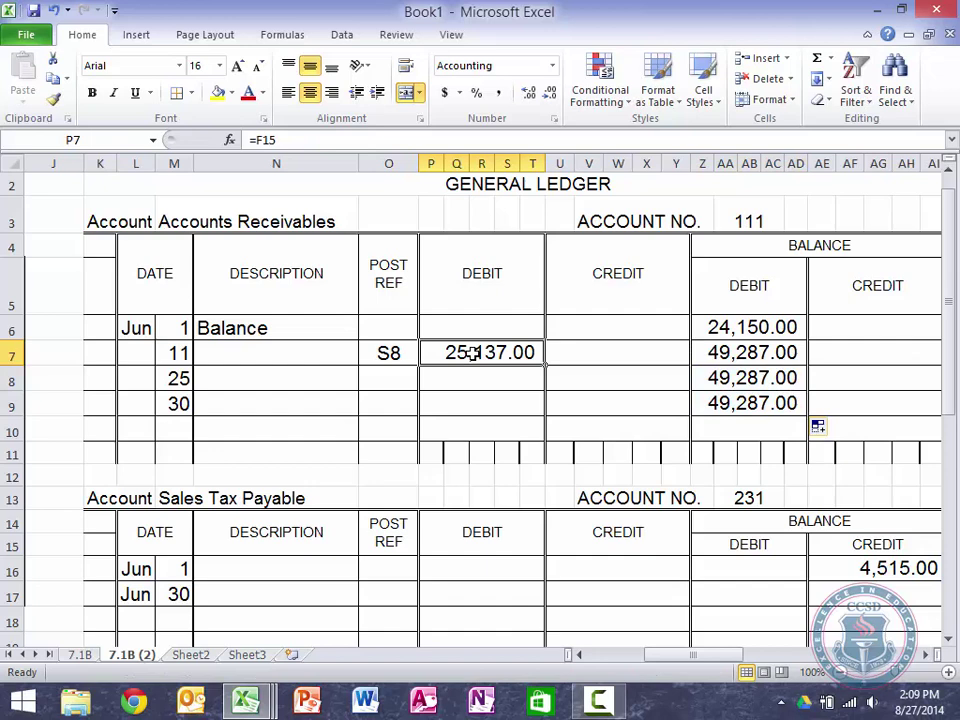
left_click(376, 354)
key("BackSpace")
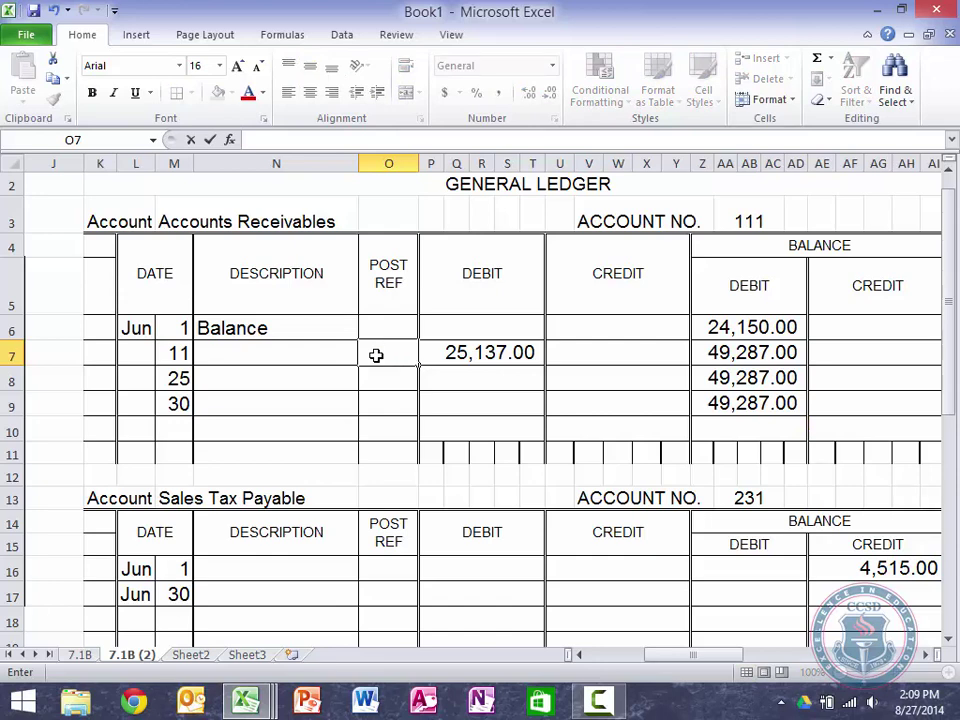
Step: Enter a 540 credit in U8 and enlarge it to font size 16
key("Return")
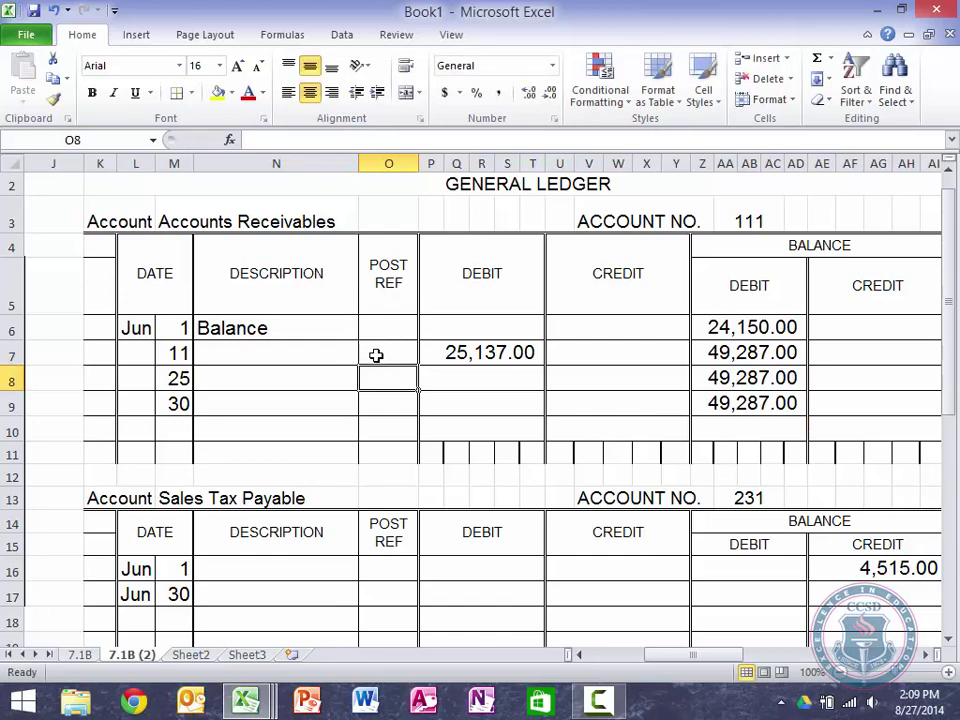
key("Right")
key("Right")
key("Right")
key("Right")
key("Right")
key("Right")
key("Right")
key("Right")
key("Right")
key("Right")
key("Right")
key("Right")
key("Right")
key("Right")
key("Right")
key("Right")
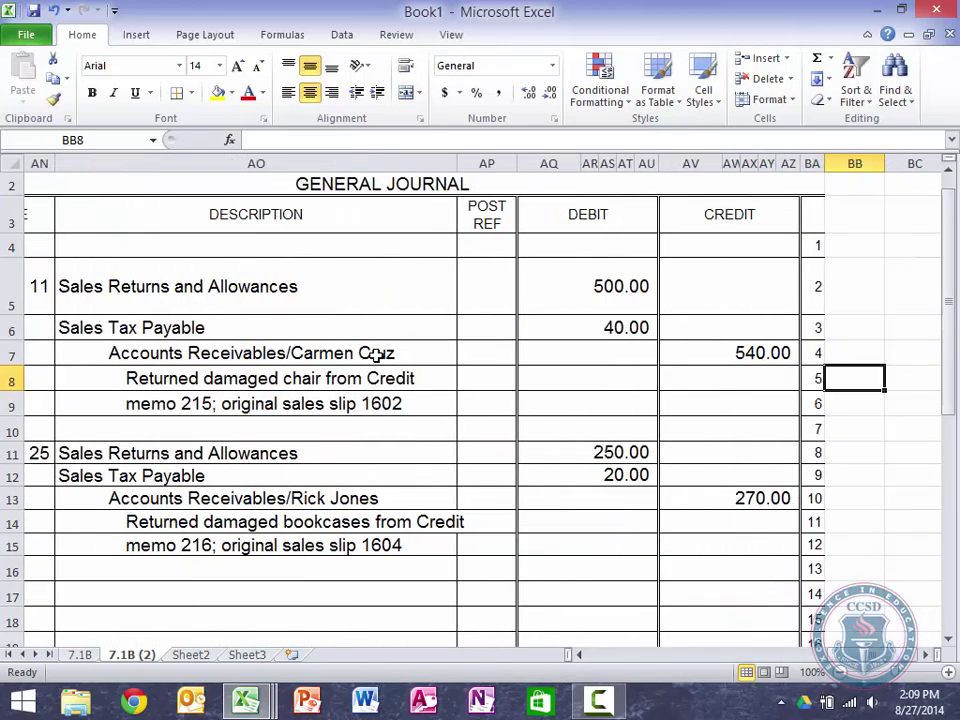
key("Left")
key("Home")
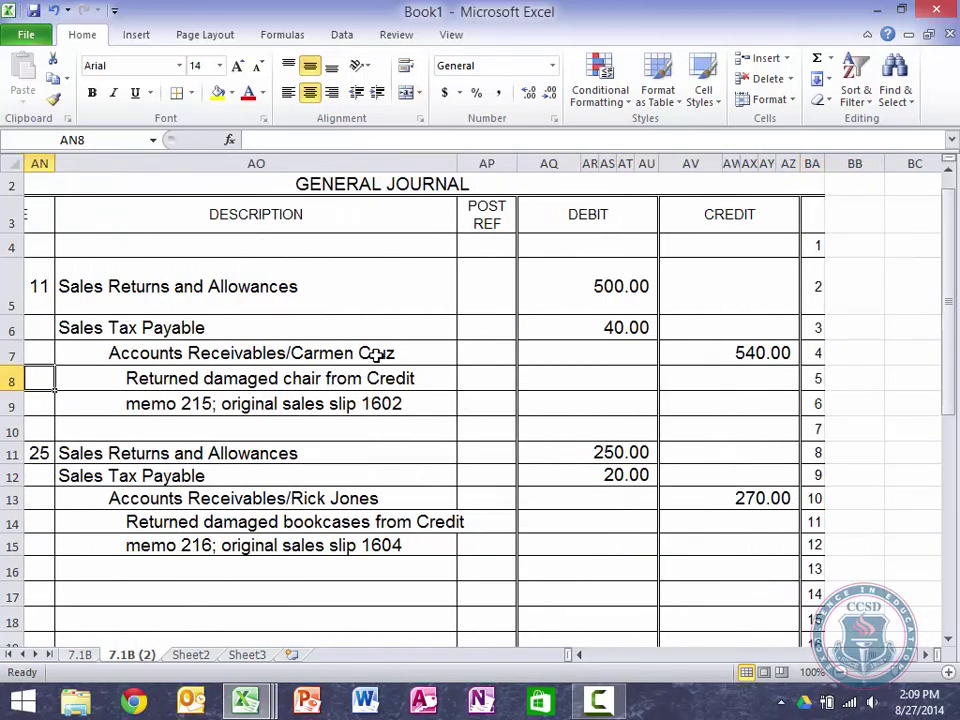
key("Left")
key("Left")
key("Left")
key("Left")
key("Left")
key("Left")
key("Left")
key("Left")
key("Left")
key("Left")
key("Left")
key("Left")
key("Left")
key("Left")
key("Left")
key("Left")
key("Left")
key("Left")
key("Left")
key("Left")
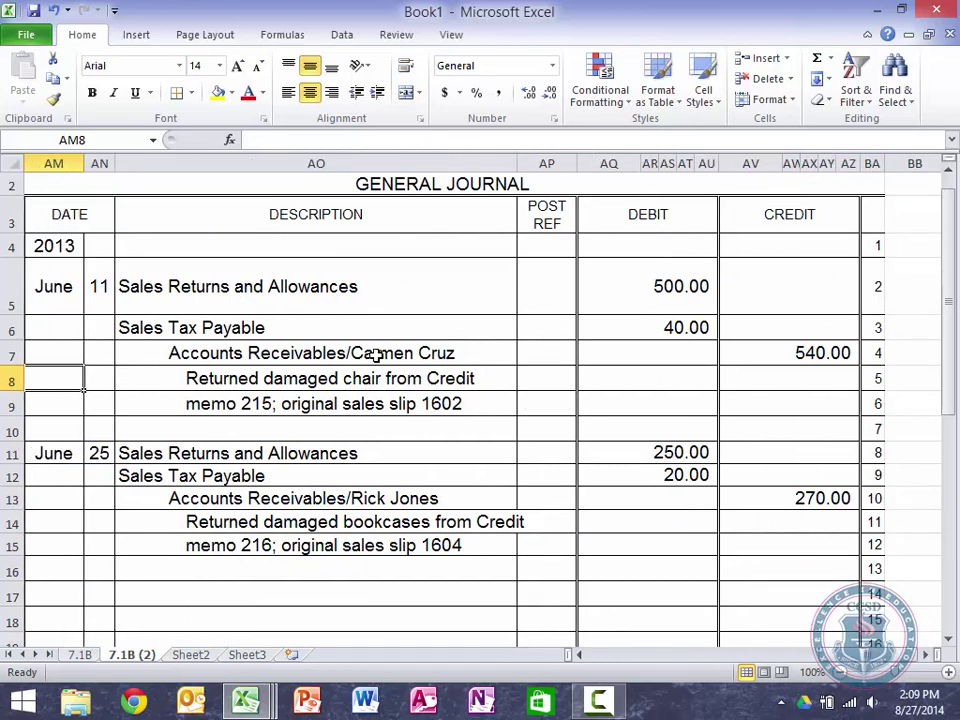
key("Left")
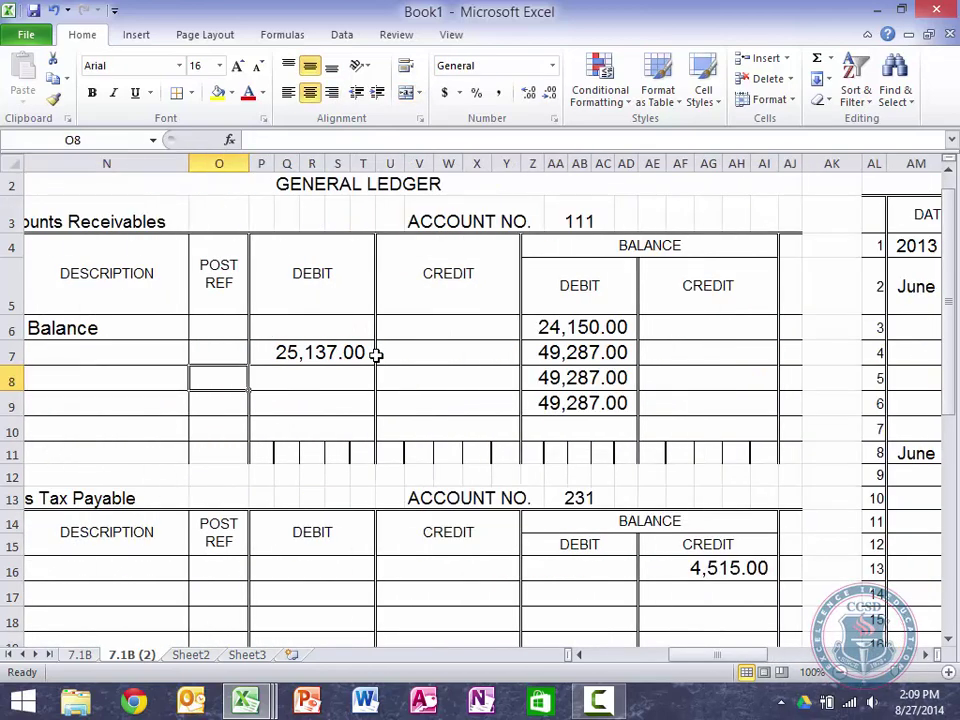
key("Right")
key("Right")
type("540")
key("Return")
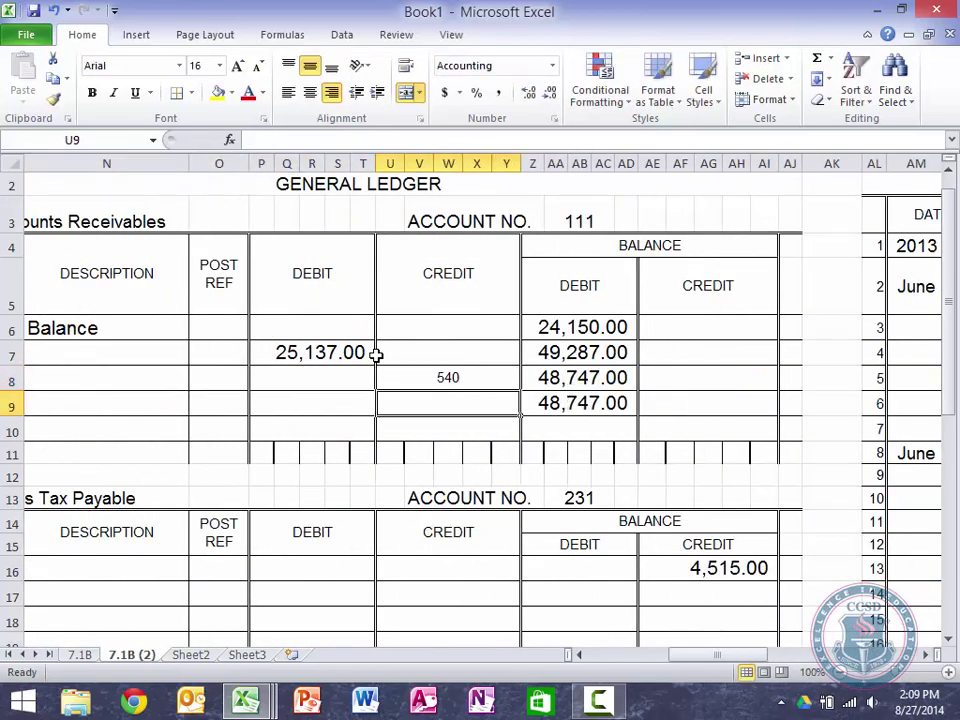
key("Up")
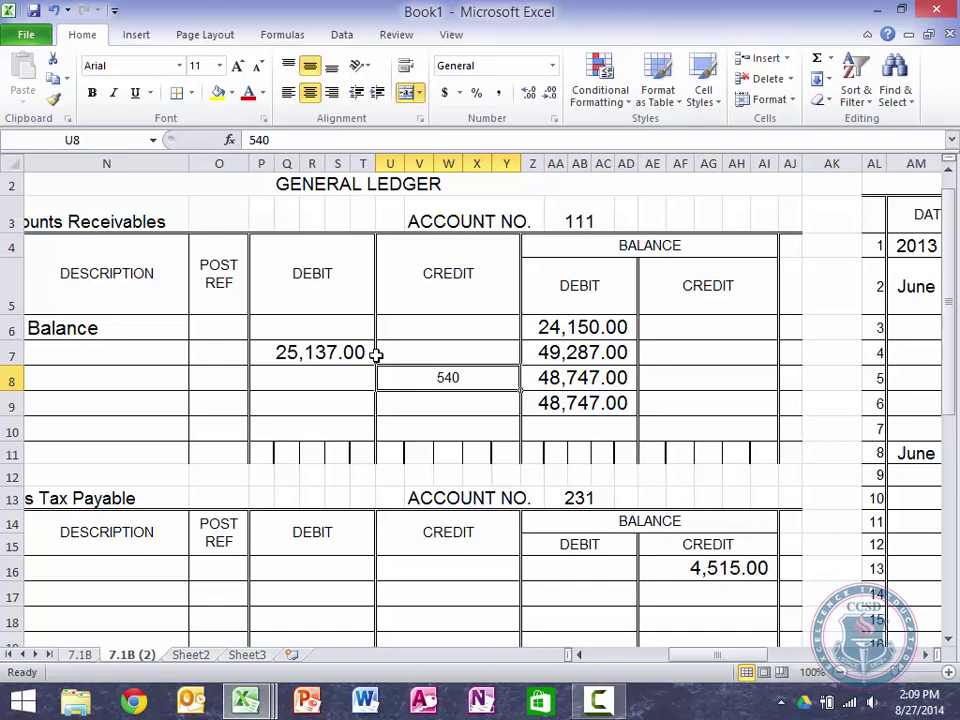
left_click(238, 66)
left_click(238, 66)
left_click(238, 66)
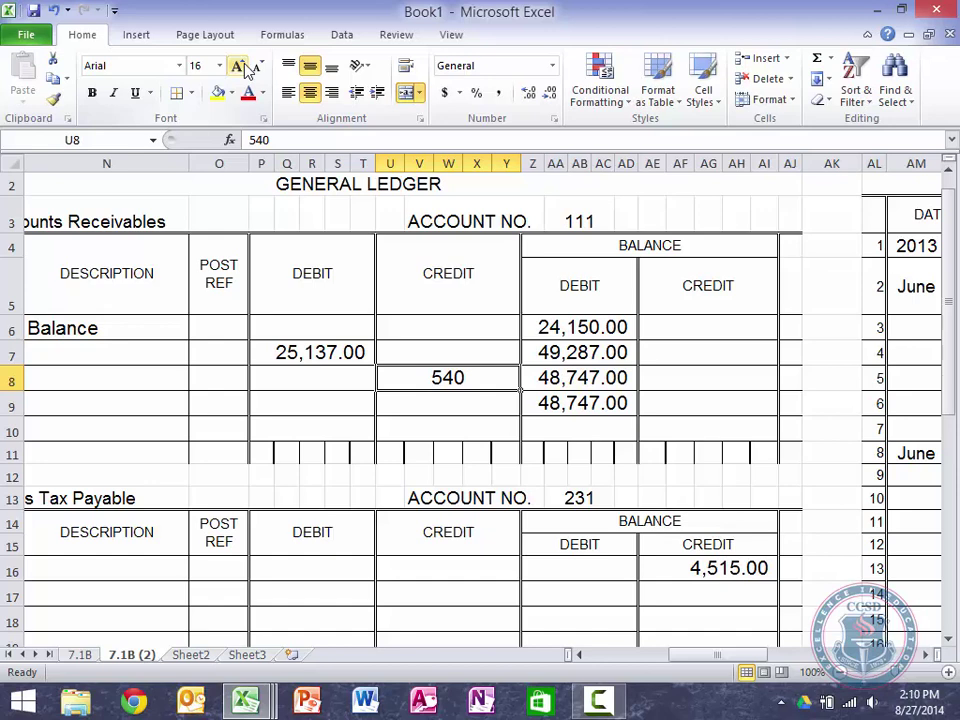
Step: Enter a 270 credit in U9, lowering the running balance to 48,477.00
key("Tab")
key("shift+Tab")
key("shift+Tab")
key("shift+Tab")
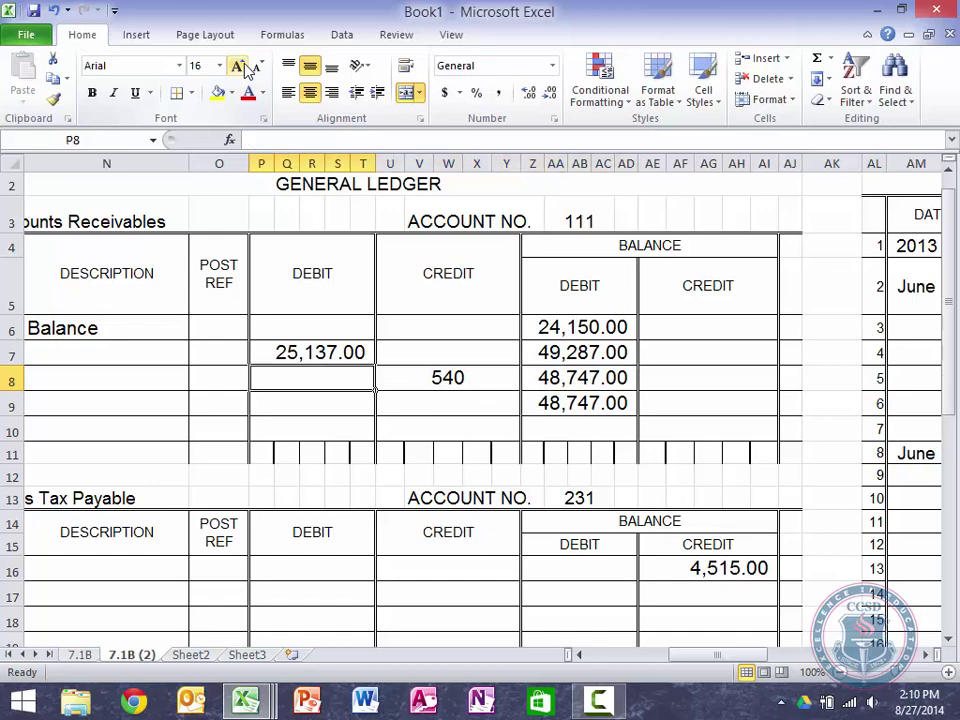
key("Tab")
key("Tab")
key("Tab")
key("Tab")
key("Tab")
key("Tab")
key("Tab")
key("Tab")
key("Tab")
key("Tab")
key("Tab")
key("Tab")
key("Tab")
key("Tab")
key("Tab")
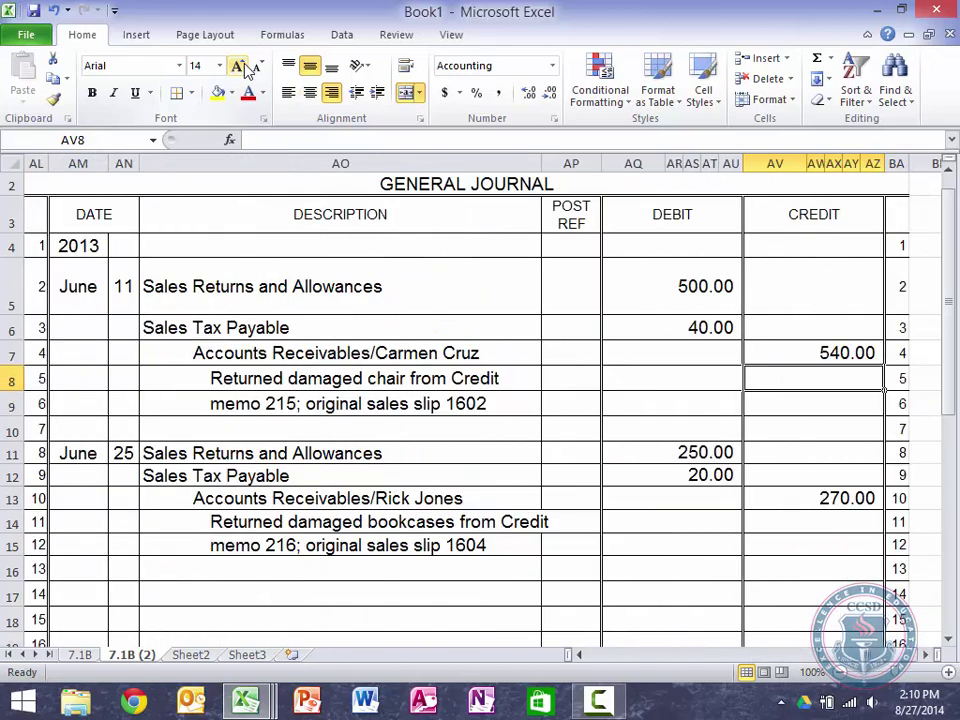
key("shift+Tab")
key("shift+Tab")
key("shift+Tab")
key("shift+Tab")
key("shift+Tab")
key("shift+Tab")
key("shift+Tab")
key("shift+Tab")
key("shift+Tab")
key("shift+Tab")
key("shift+Tab")
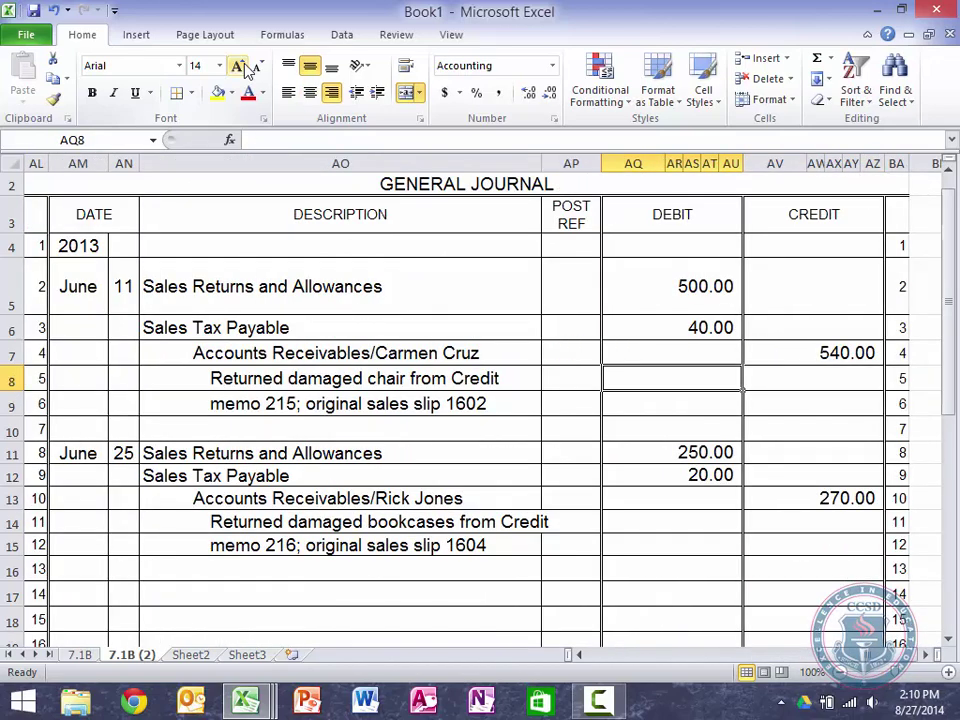
key("Tab")
key("Down")
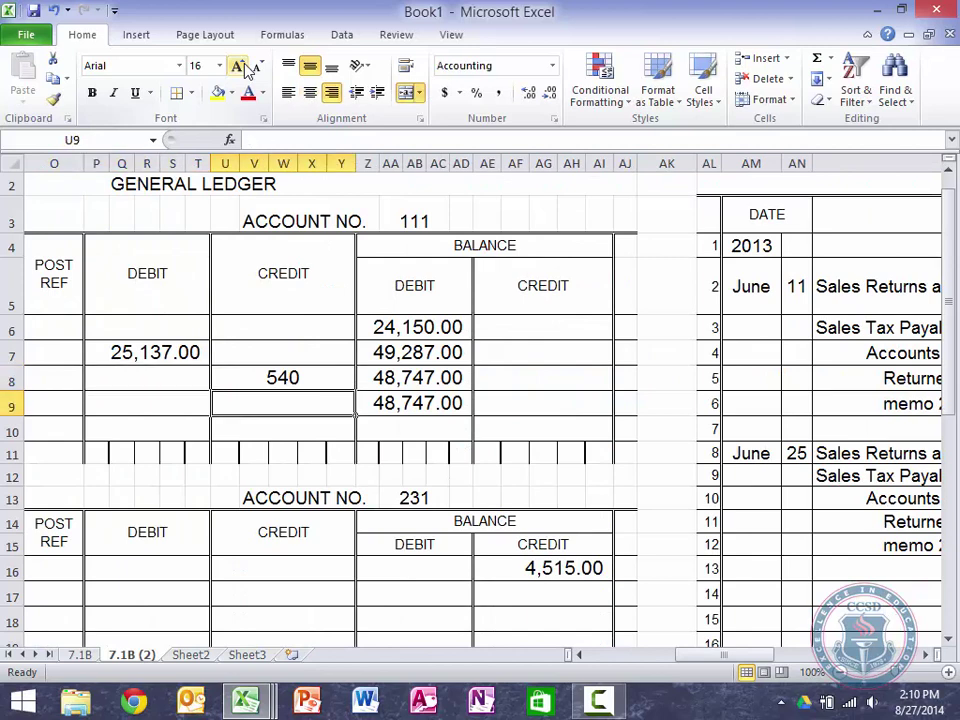
type("270")
key("Return")
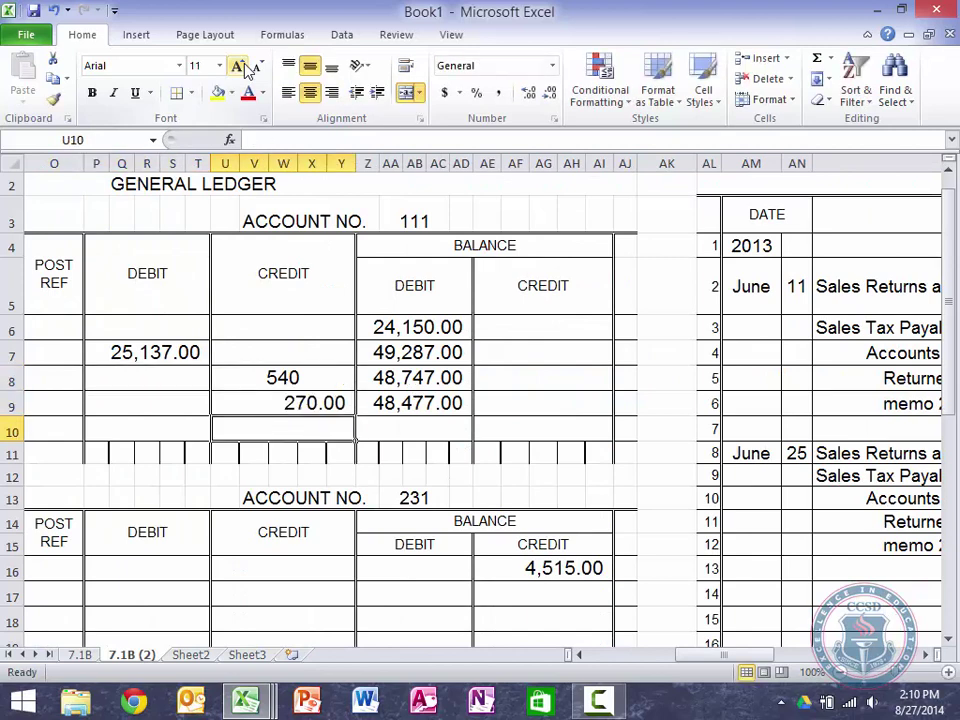
key("Up")
key("shift+Tab")
key("shift+Tab")
key("shift+Tab")
key("shift+Tab")
key("shift+Tab")
key("Up")
key("Tab")
key("Tab")
key("Tab")
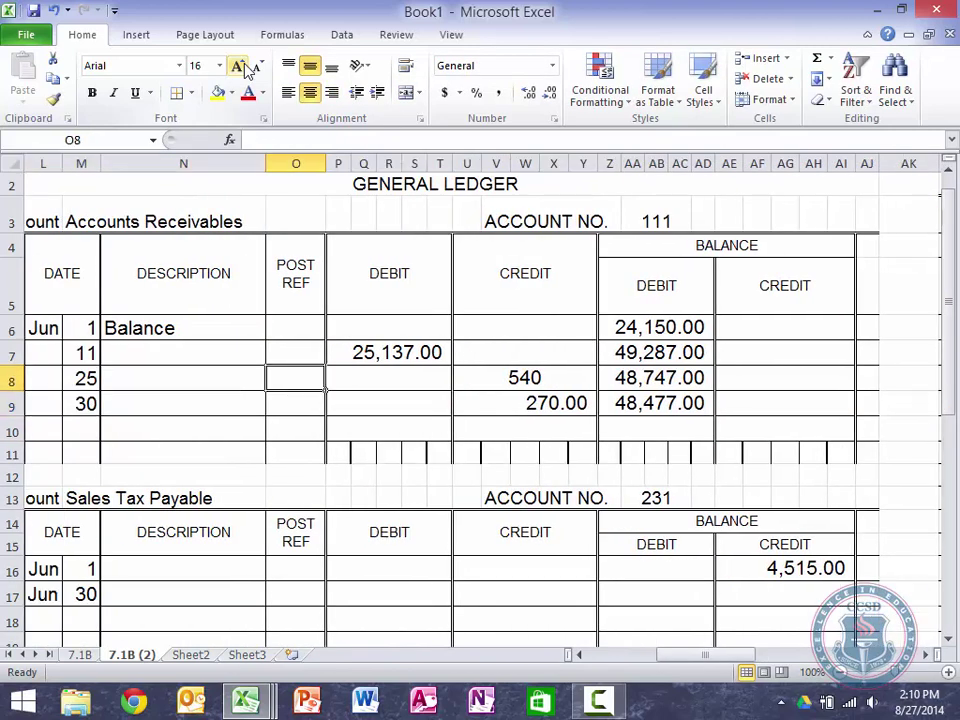
Step: Clear the 25,137.00 debit from row 7 and enter credits of 540 and 270
key("Up")
key("Tab")
key("Delete")
key("Tab")
type("540")
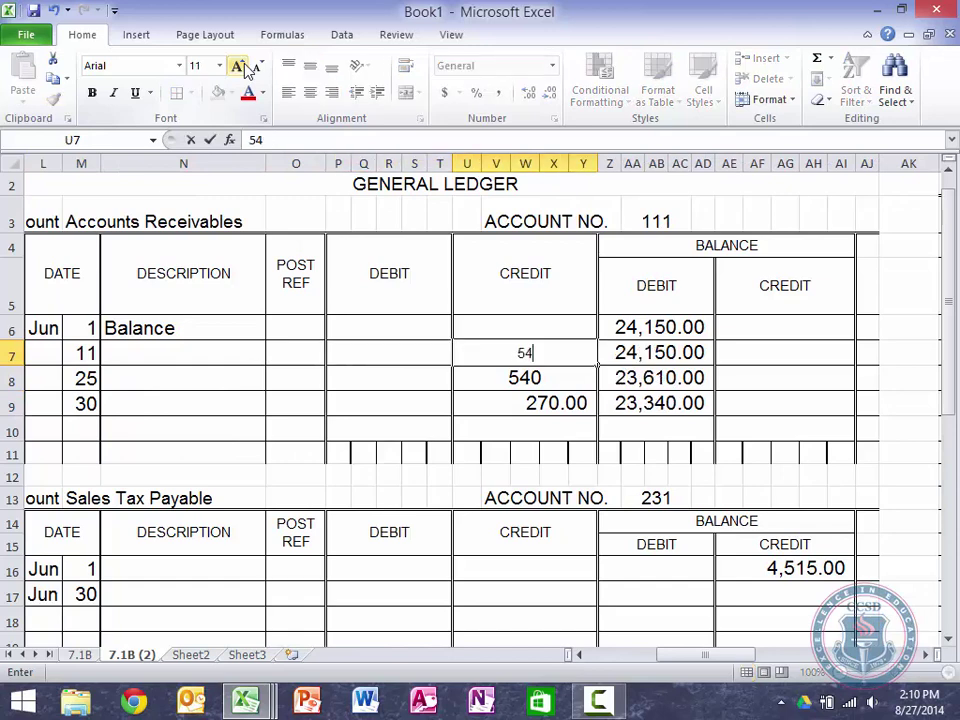
key("Return")
type("270")
key("Return")
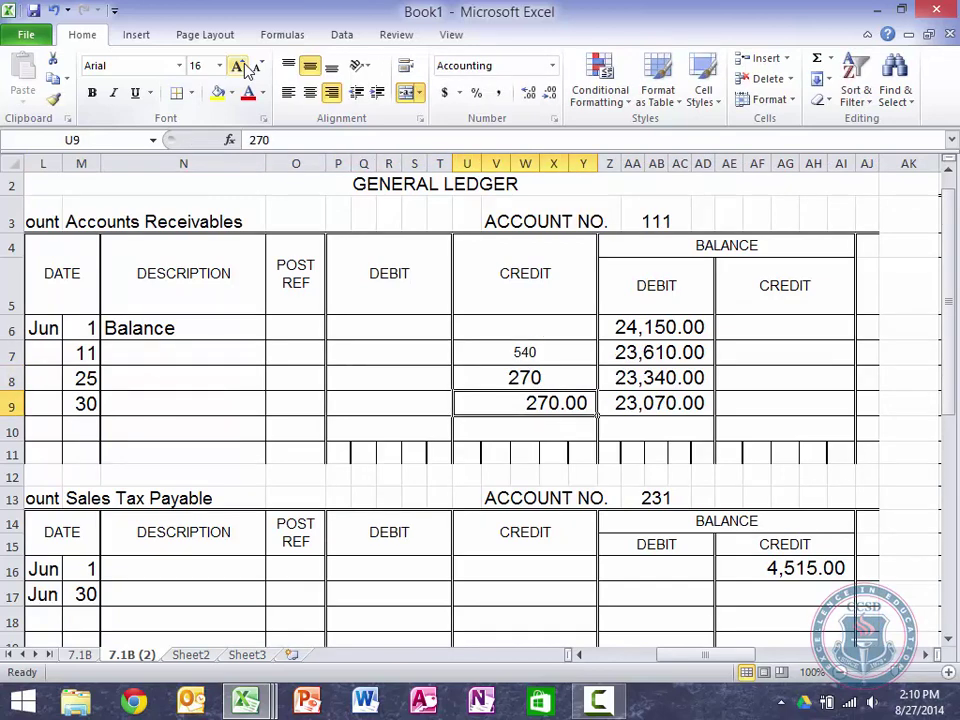
Step: Delete the stray June 30 credit of 270 and enlarge the 540 credit to size 16
key("Delete")
key("Up")
key("Up")
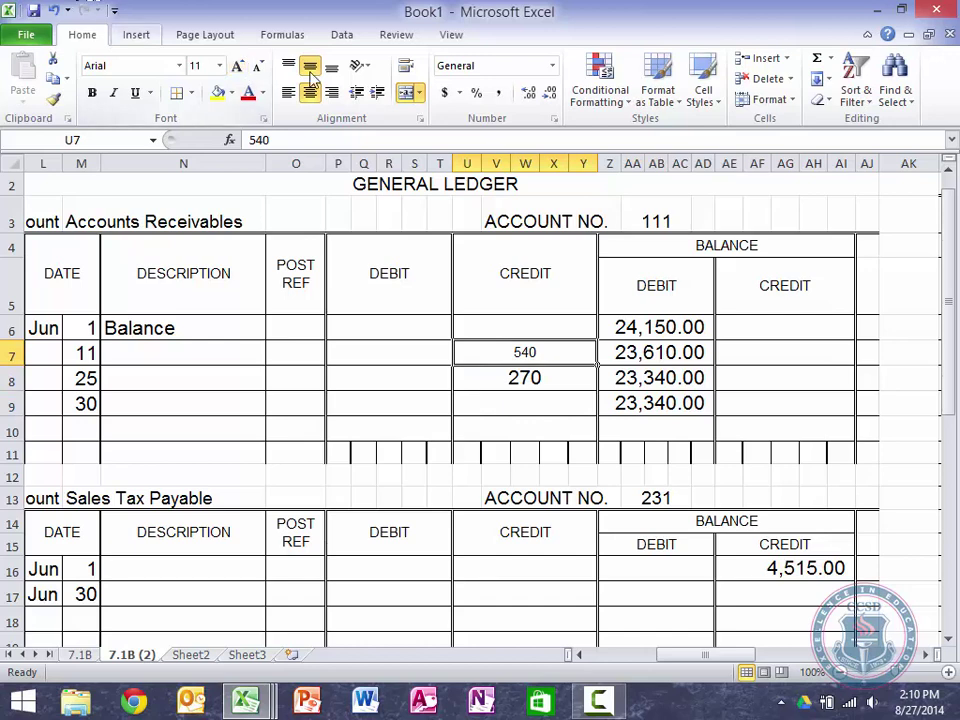
left_click(237, 66)
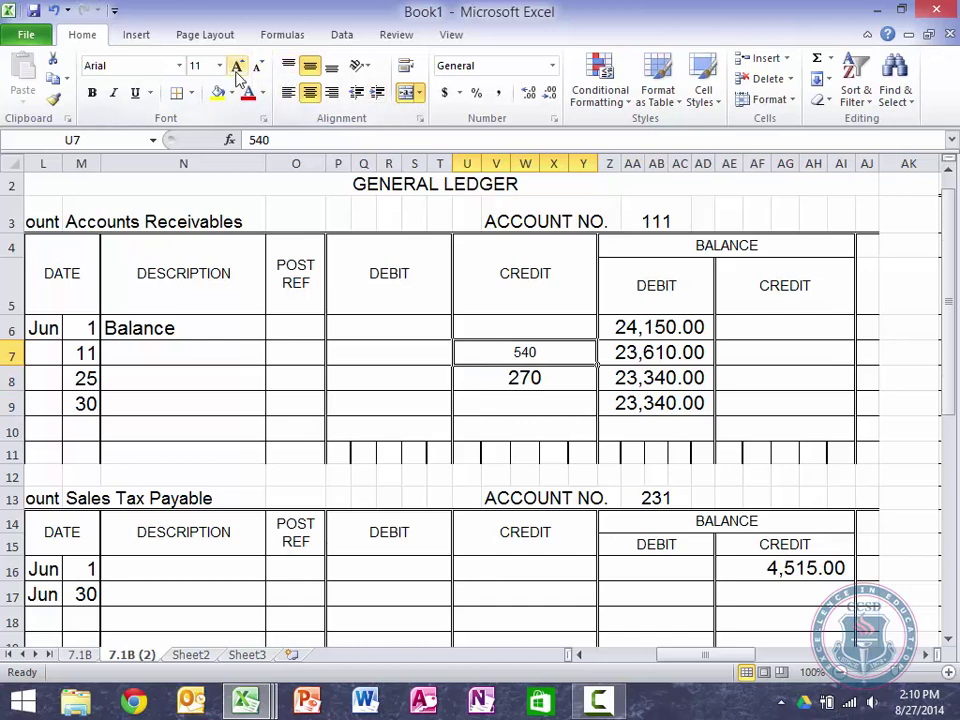
left_click(237, 66)
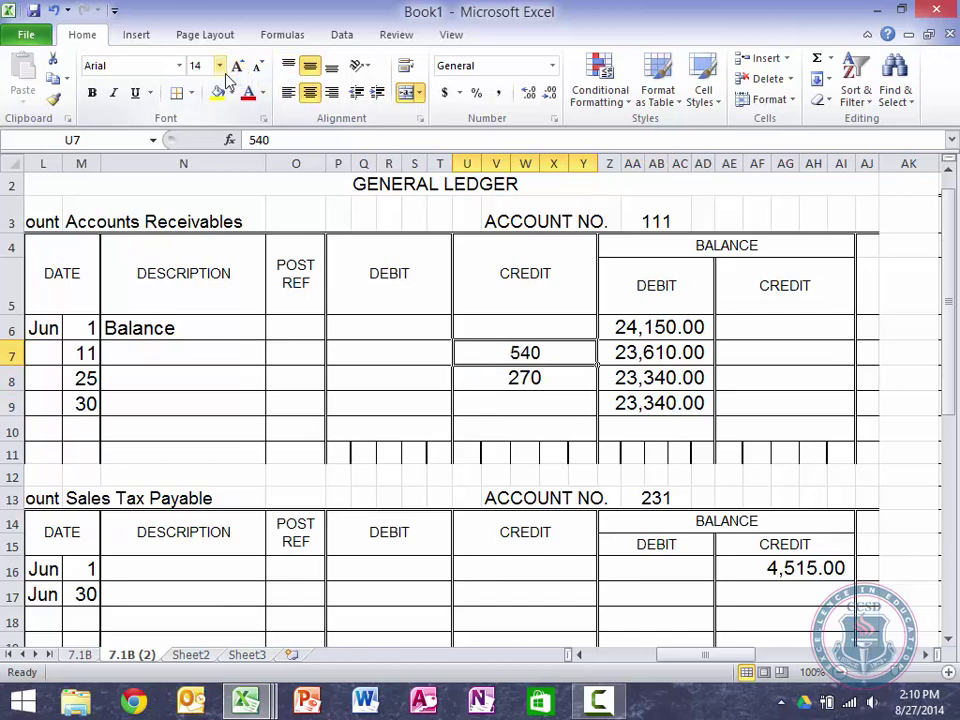
left_click(237, 66)
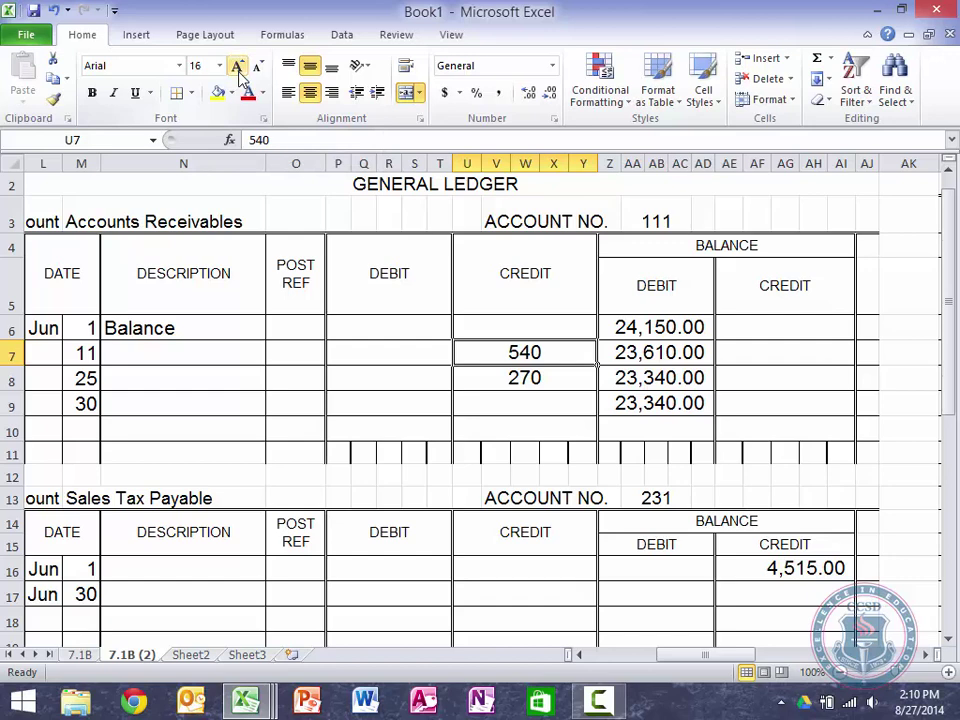
key("Down")
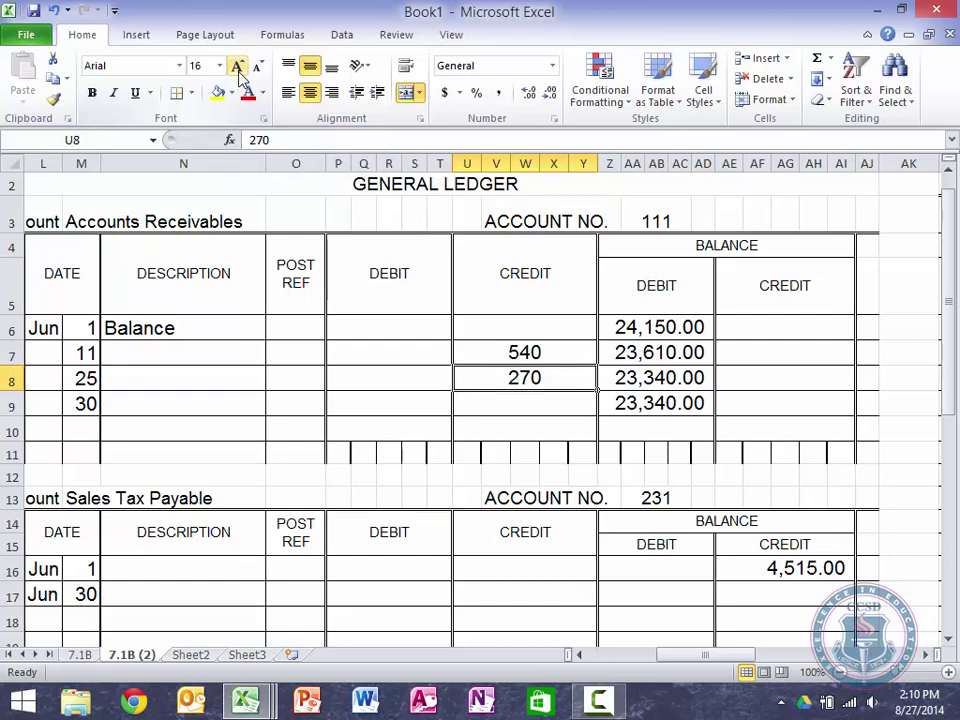
key("Down")
key("Left")
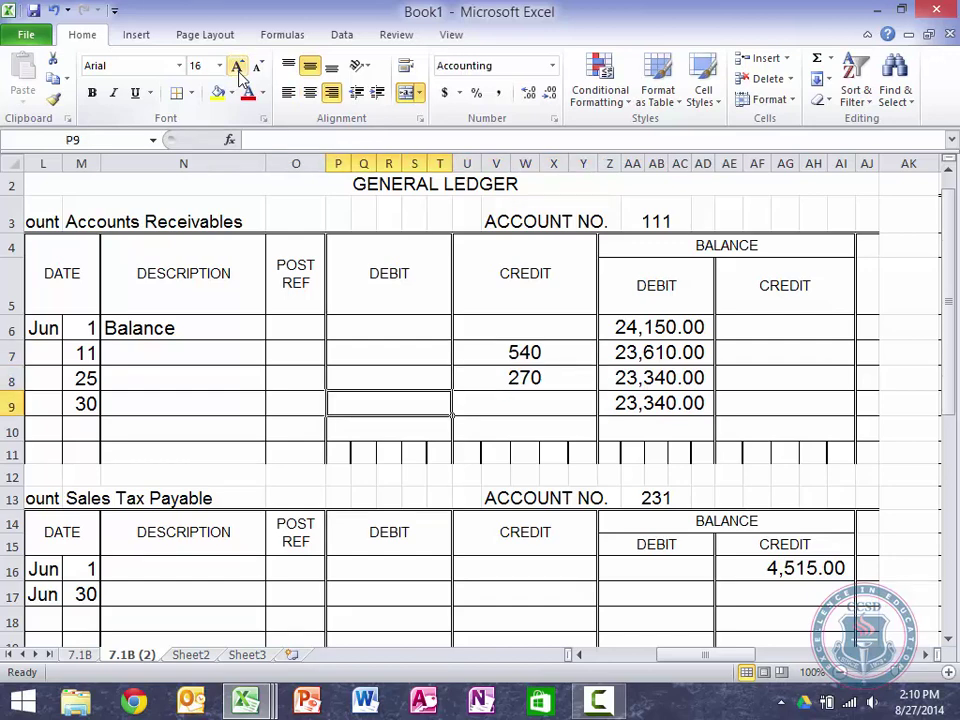
type("=")
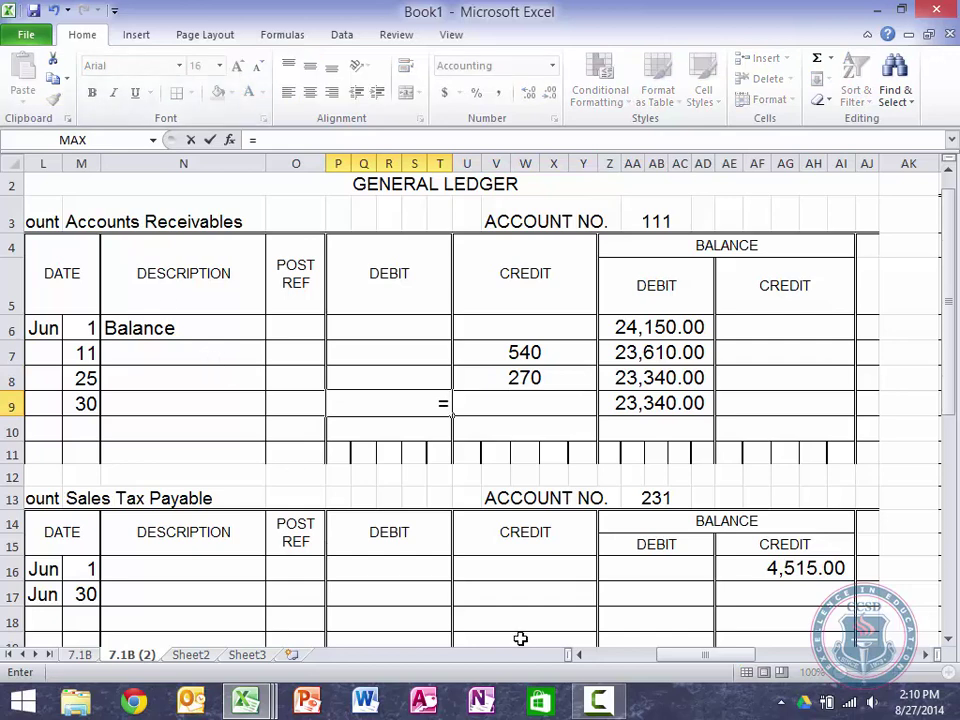
Step: Link the June 30 debit to sales journal total F15, showing 25,137.00 and balance 48,477.00
left_click(596, 655)
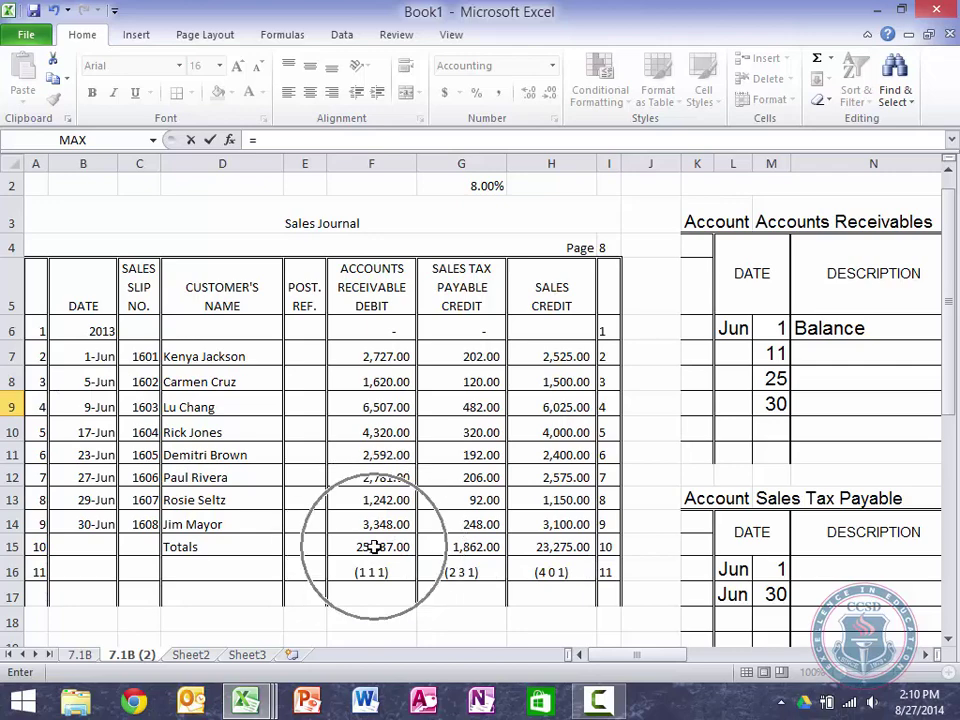
left_click(372, 546)
key("Return")
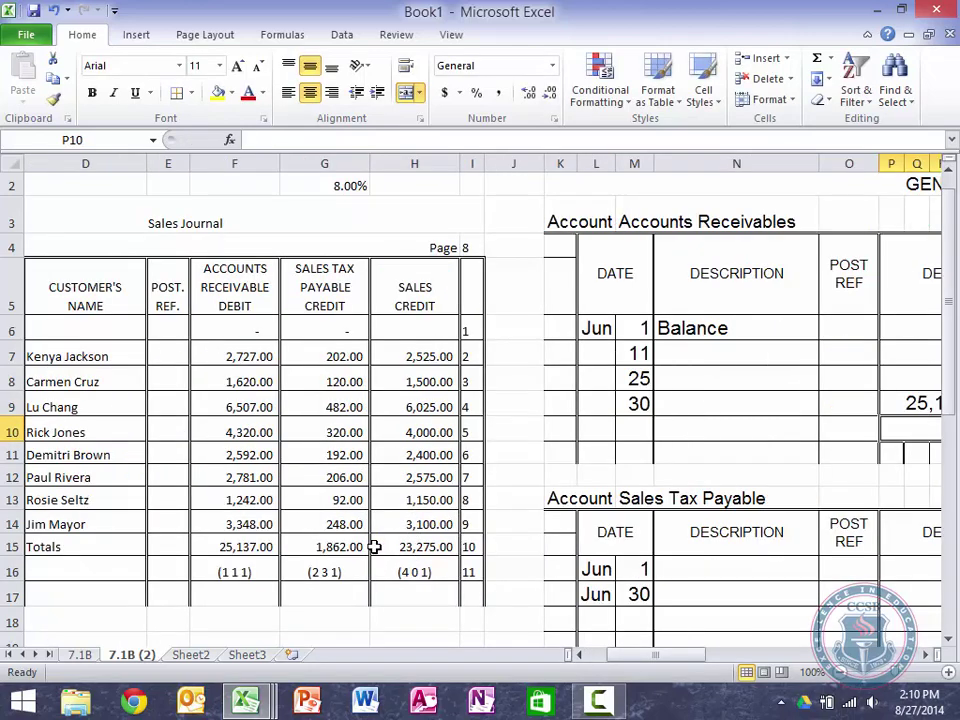
key("Right")
key("Right")
key("Right")
key("Up")
key("Left")
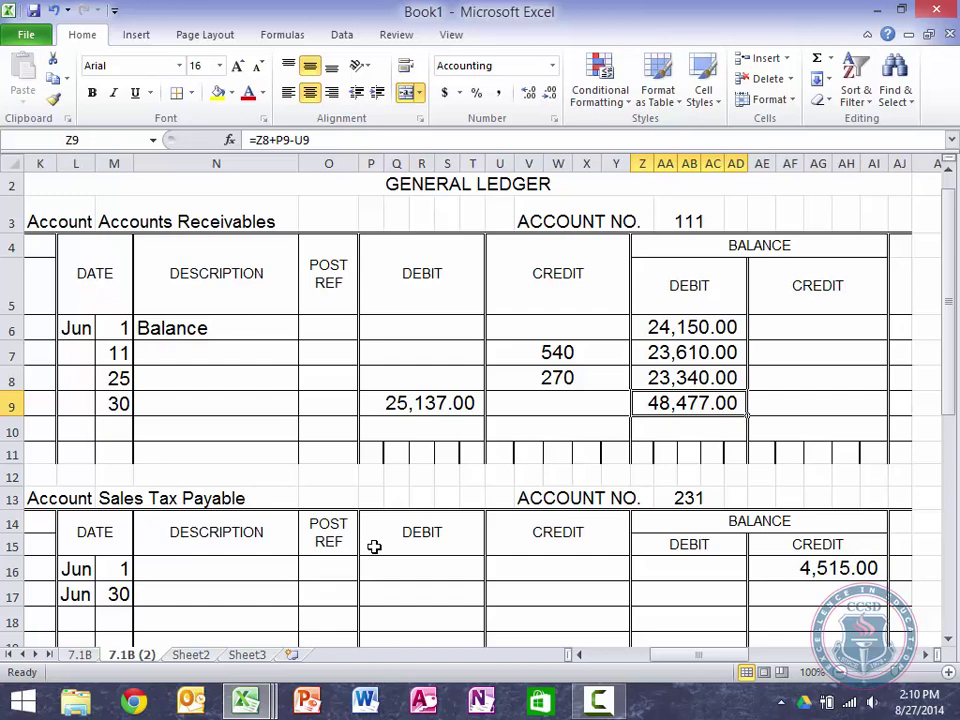
Step: Apply Comma Style to credits U7:U8 so they read 540.00 and 270.00
key("Up")
key("Left")
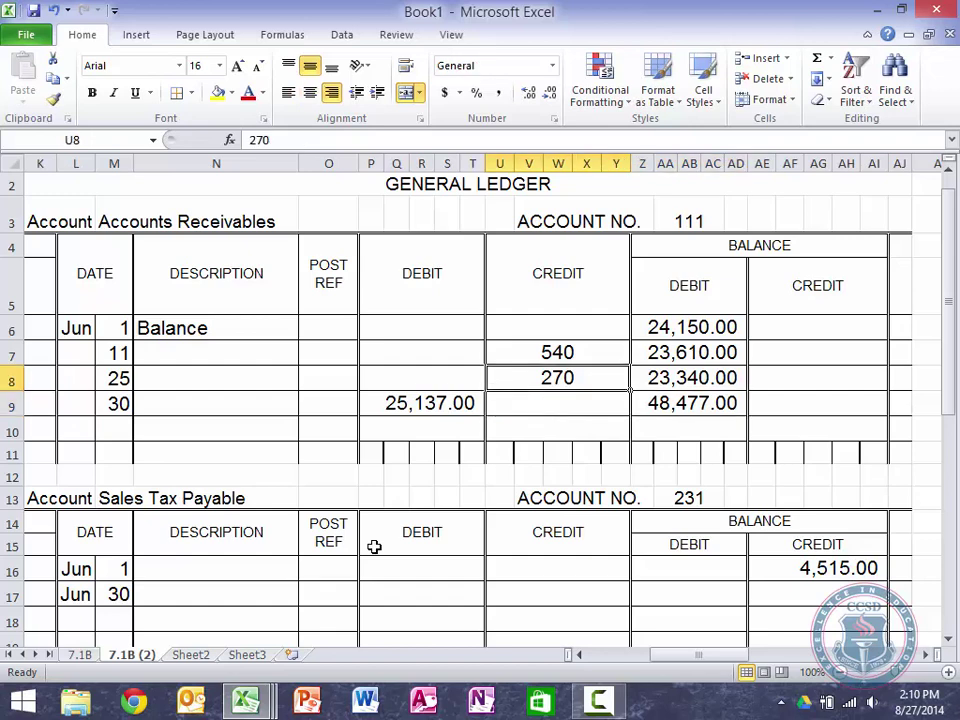
key("shift+Up")
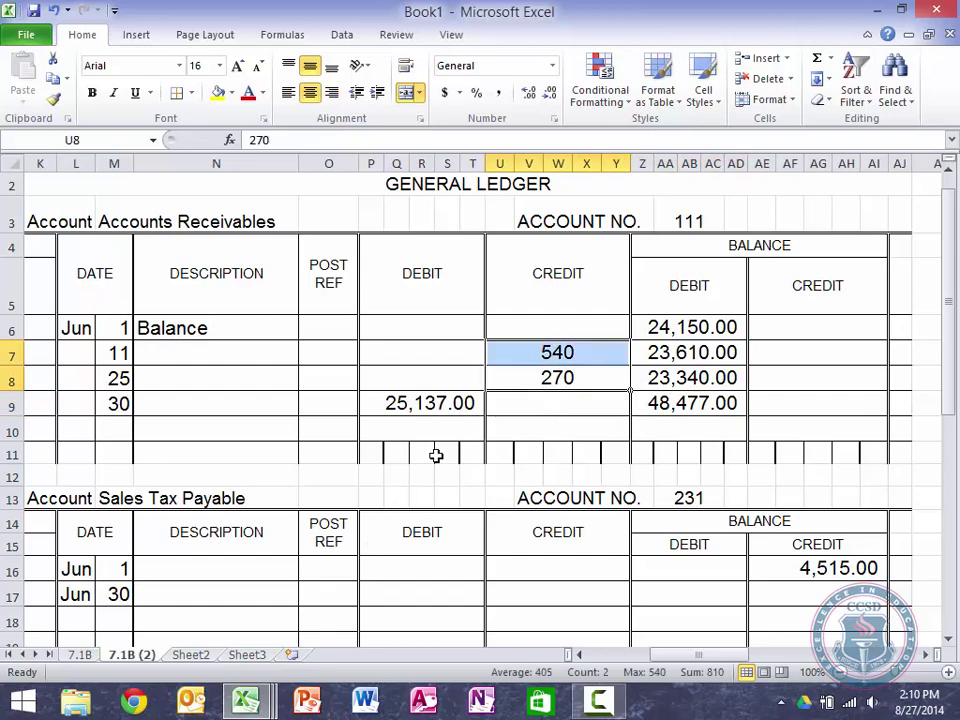
left_click(499, 93)
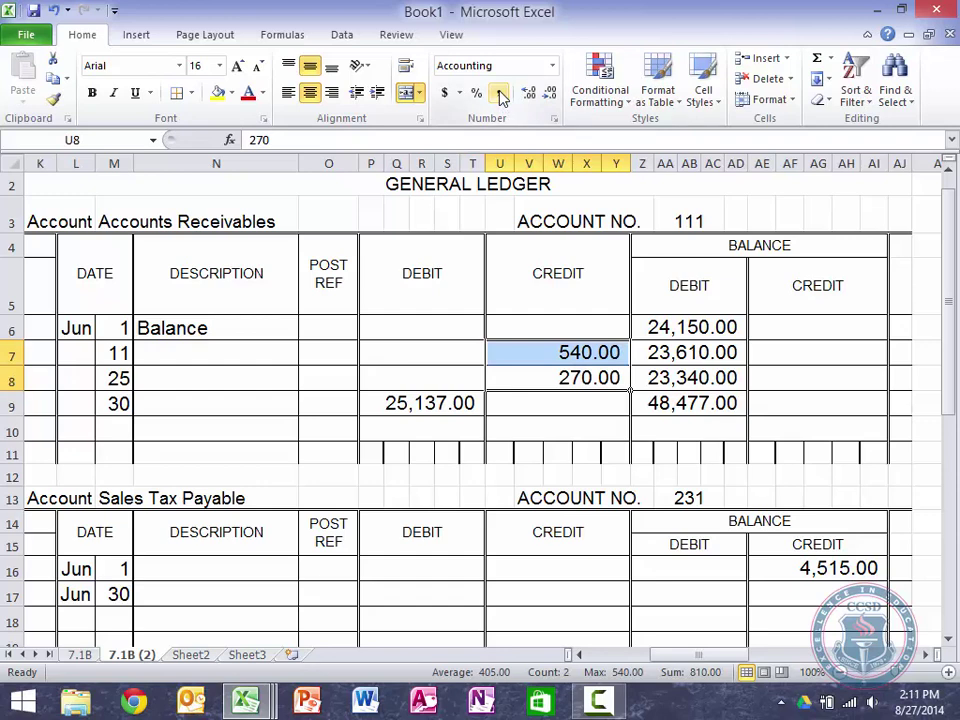
key("Right")
key("Left")
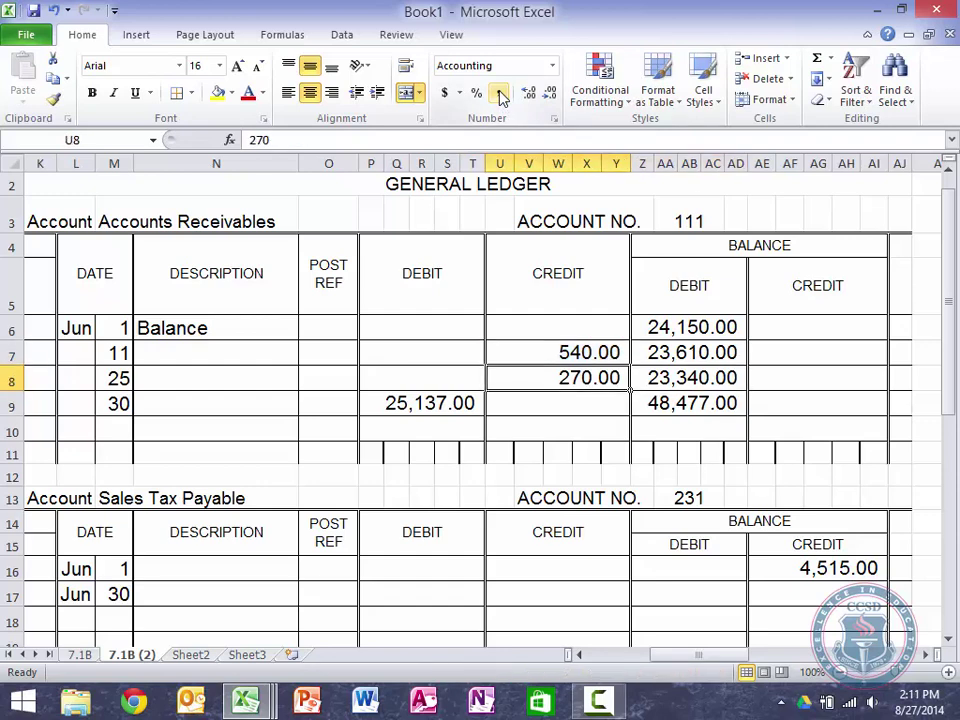
key("Up")
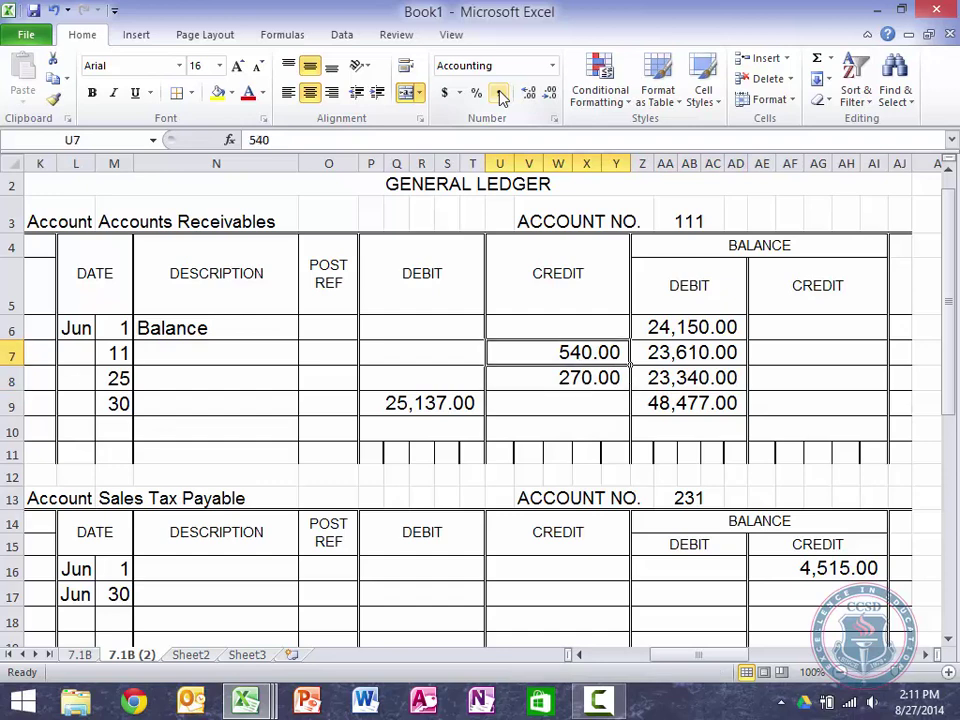
key("Down")
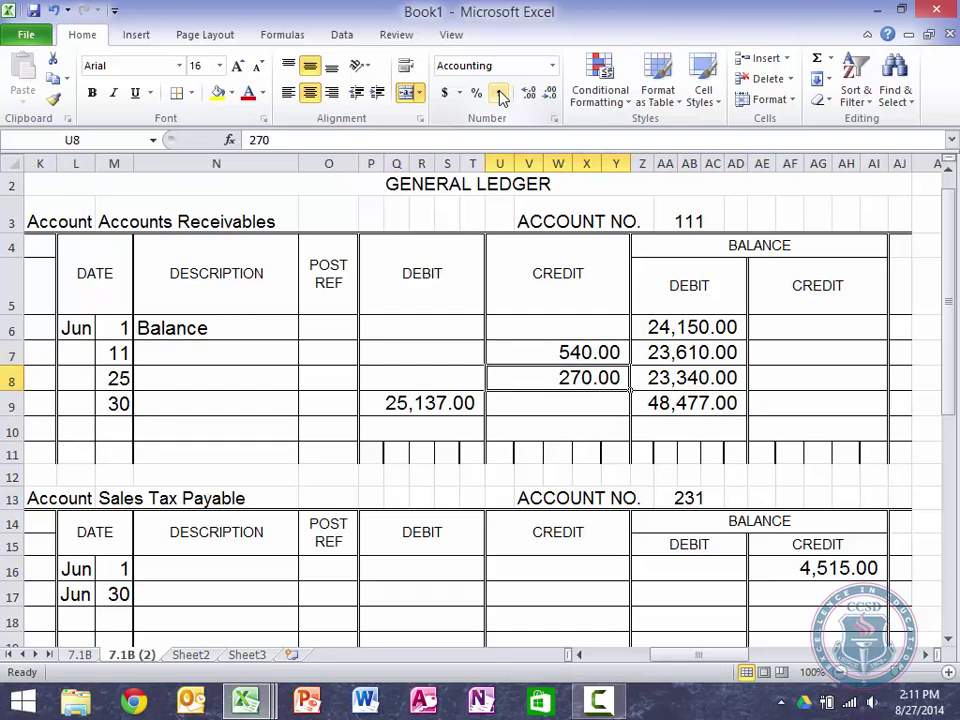
key("Up")
key("Up")
key("Right")
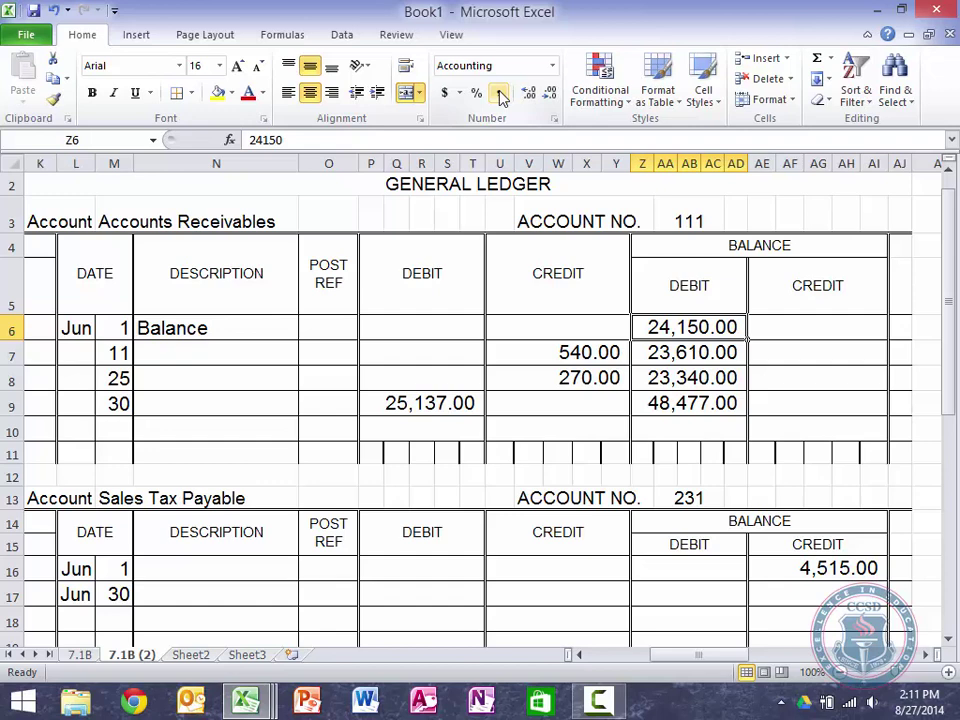
Step: Enter dates 11, 25 and 30 in the Sales Tax Payable date cells M17:M19
key("Down")
key("Left")
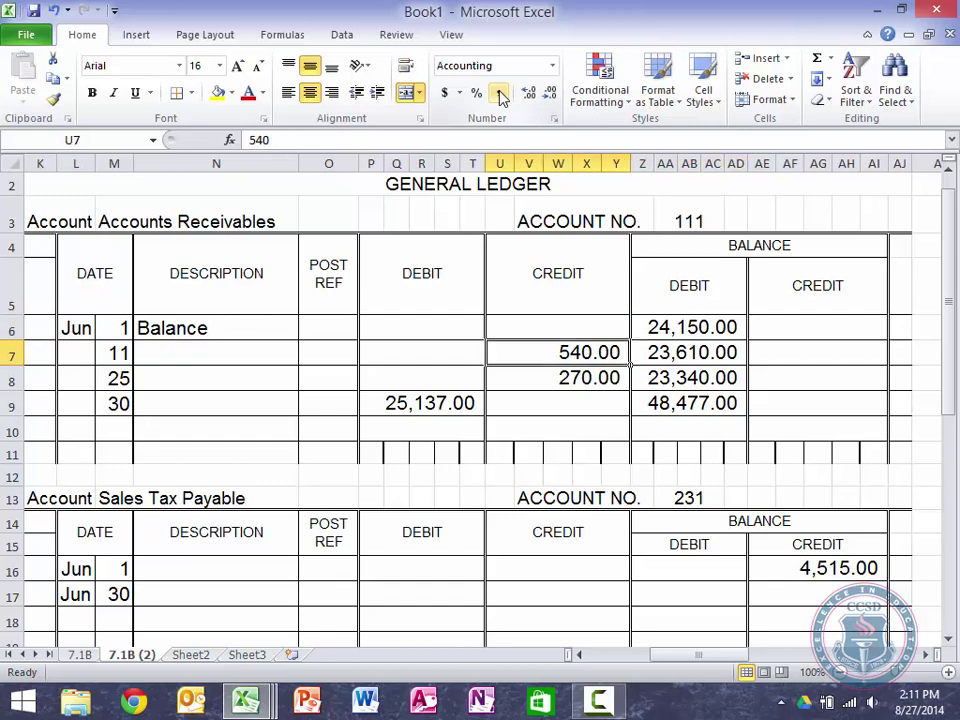
key("Right")
key("Down")
key("Down")
key("Down")
key("Down")
key("Left")
key("Left")
key("Left")
key("Left")
key("Down")
key("Left")
key("Left")
key("Left")
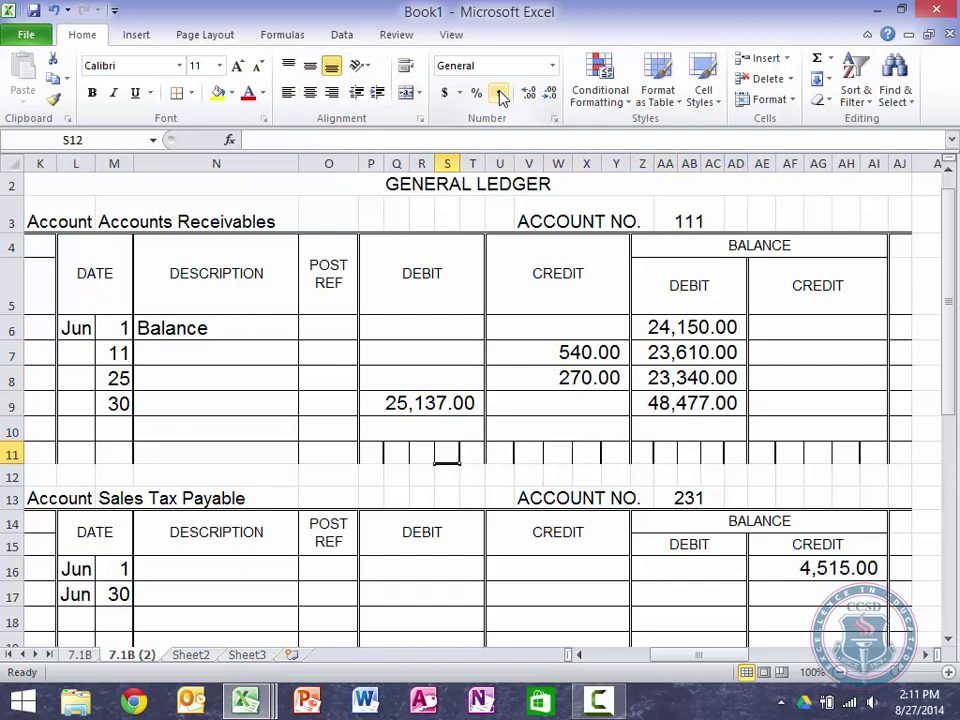
key("Down")
key("Down")
key("Left")
key("Left")
key("Left")
key("Left")
key("Left")
key("Left")
key("Down")
key("Down")
key("Down")
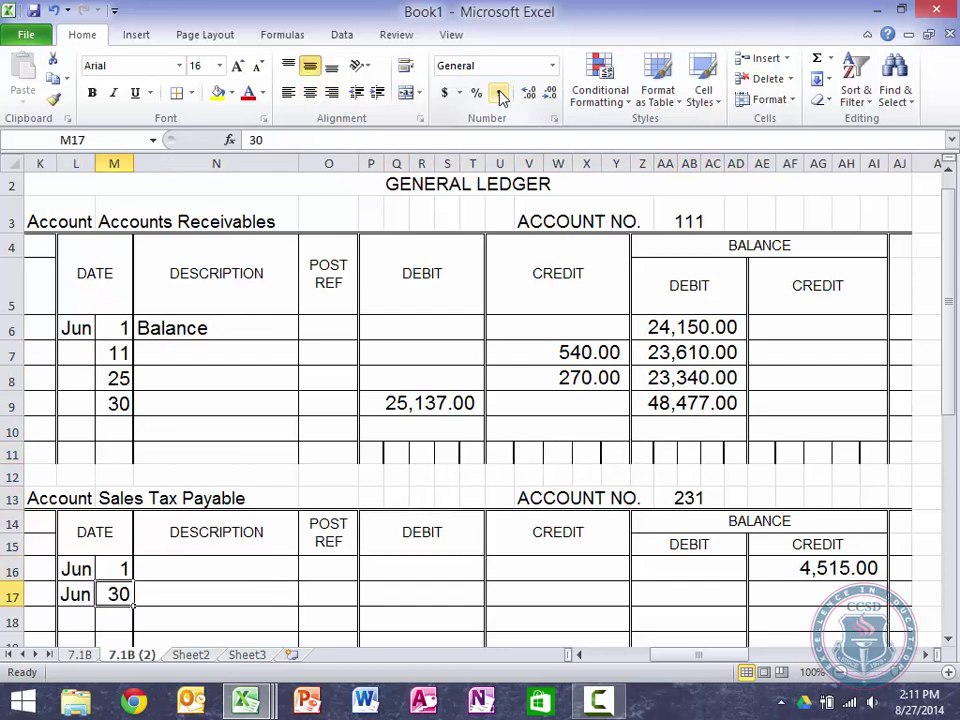
type("11")
key("Return")
type("25")
key("Return")
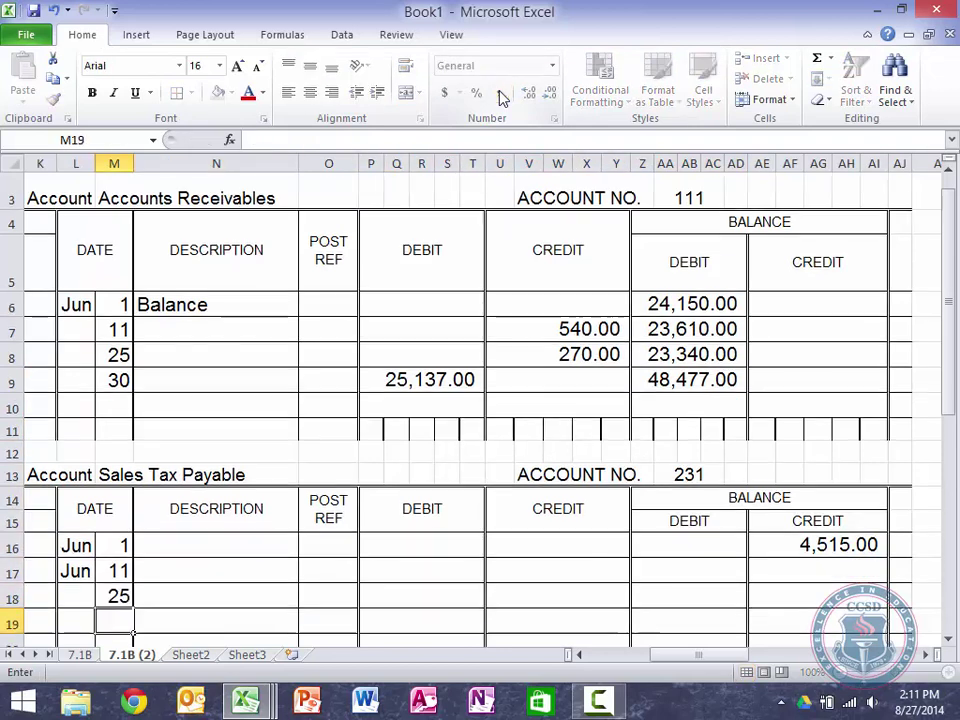
type("30")
key("Return")
Step: Delete the repeated Jun label in L17 and review the Sales Tax Payable entry cells
key("Up")
key("Up")
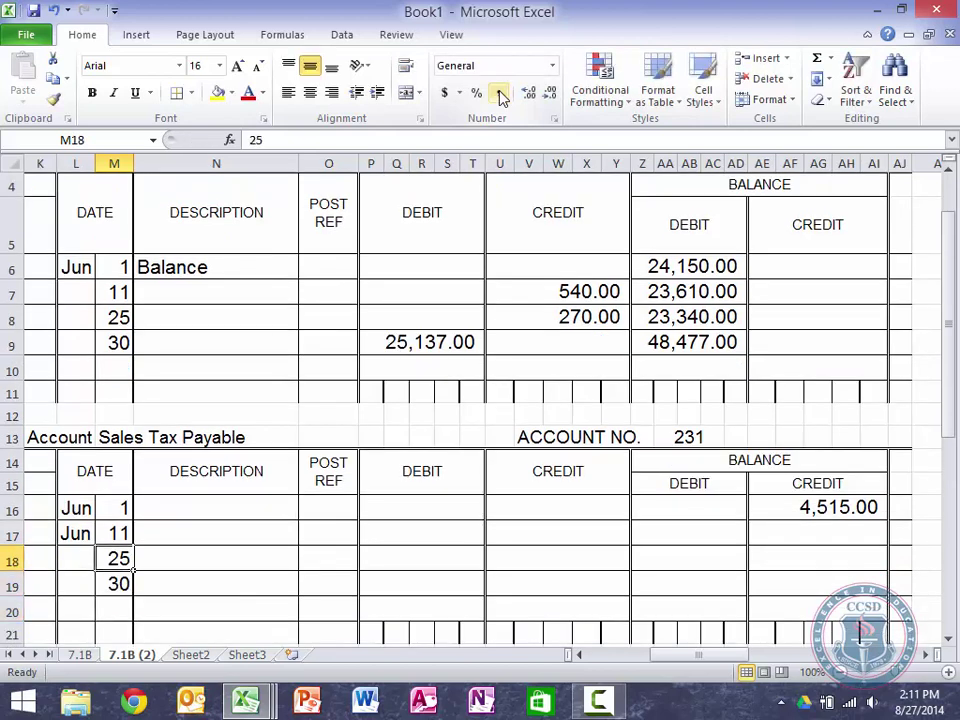
key("Up")
key("Left")
key("Delete")
key("Right")
key("Right")
key("Right")
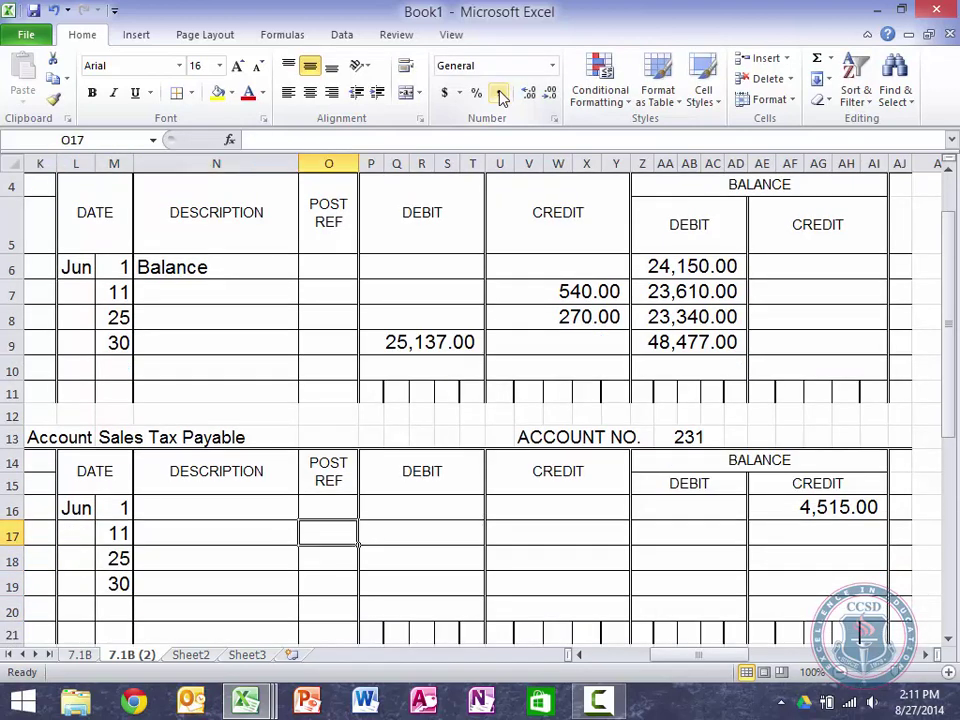
key("Up")
key("Right")
key("Right")
key("Left")
key("Left")
key("Left")
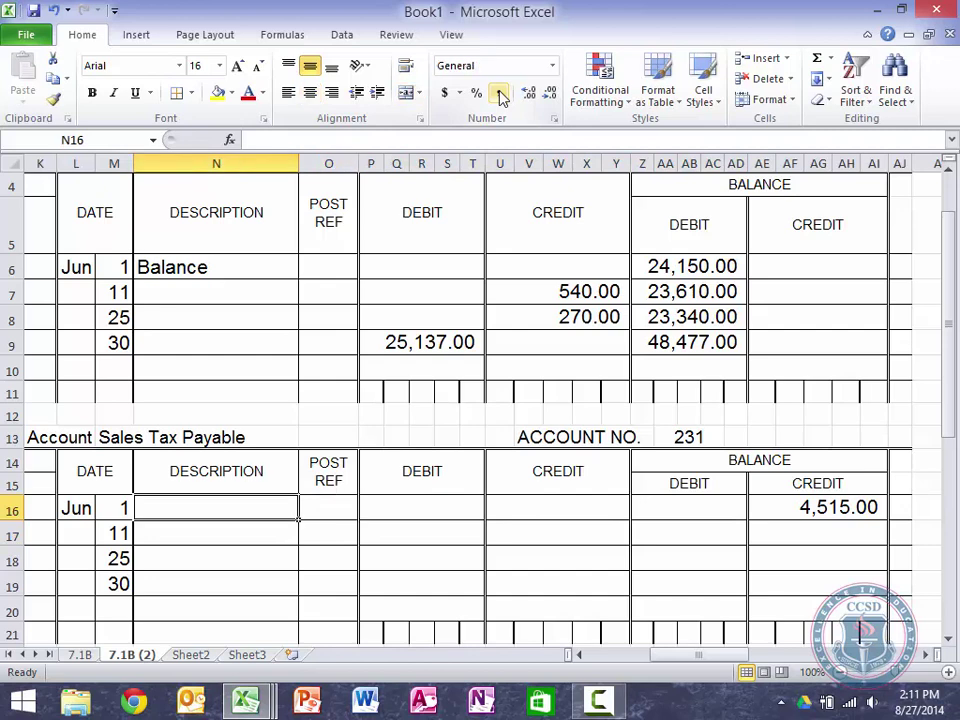
key("Right")
key("Right")
key("Right")
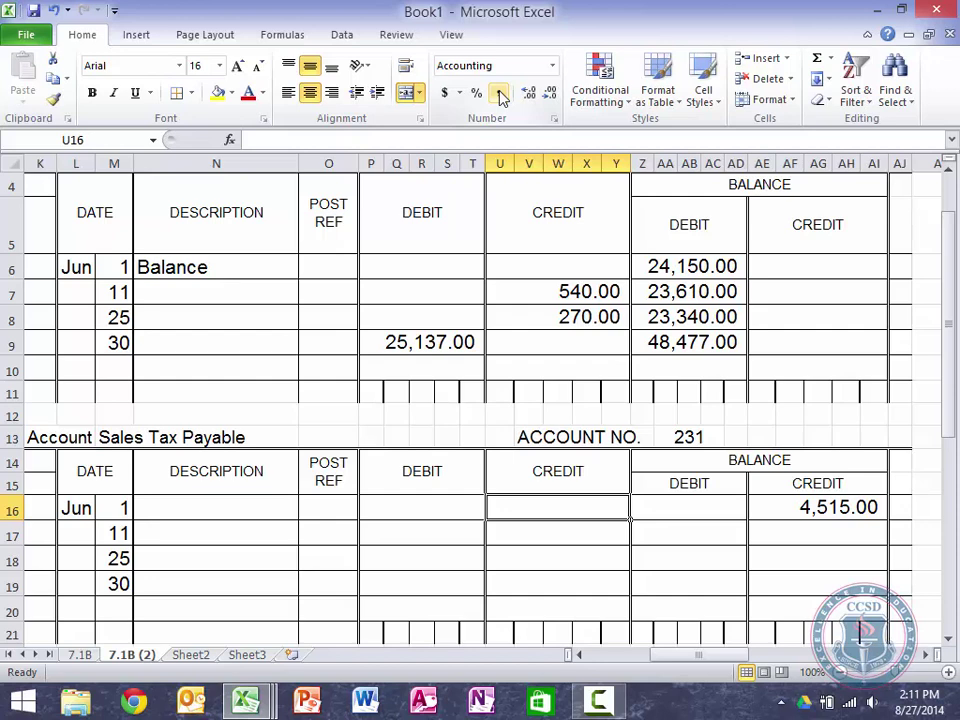
key("Left")
key("Down")
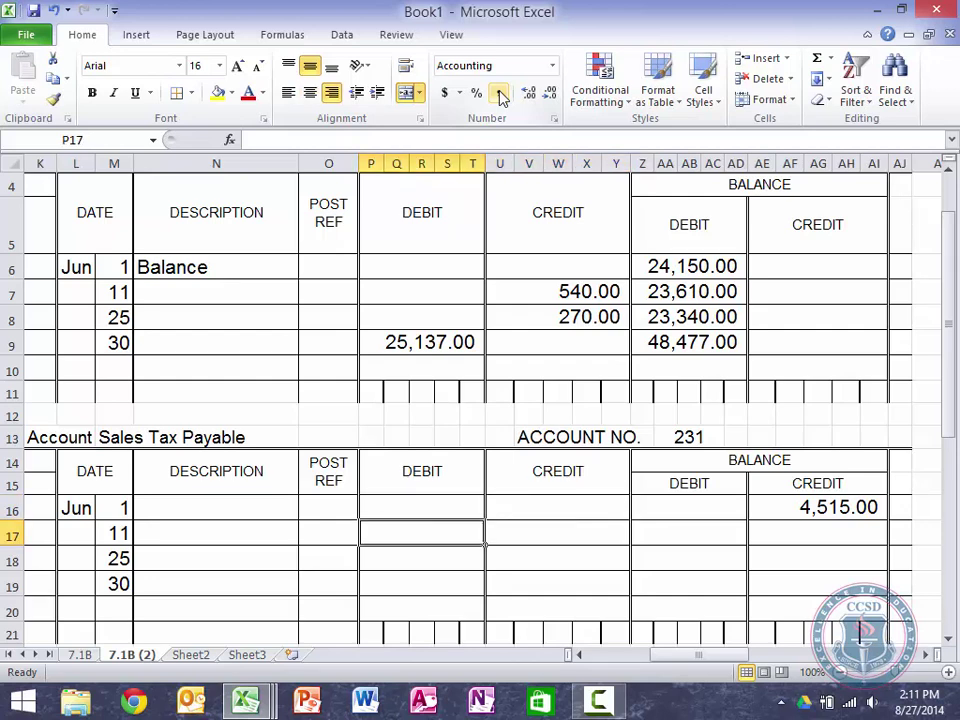
key("Right")
key("Right")
key("Right")
key("Right")
key("Right")
key("Right")
key("Right")
key("Right")
key("Right")
key("Right")
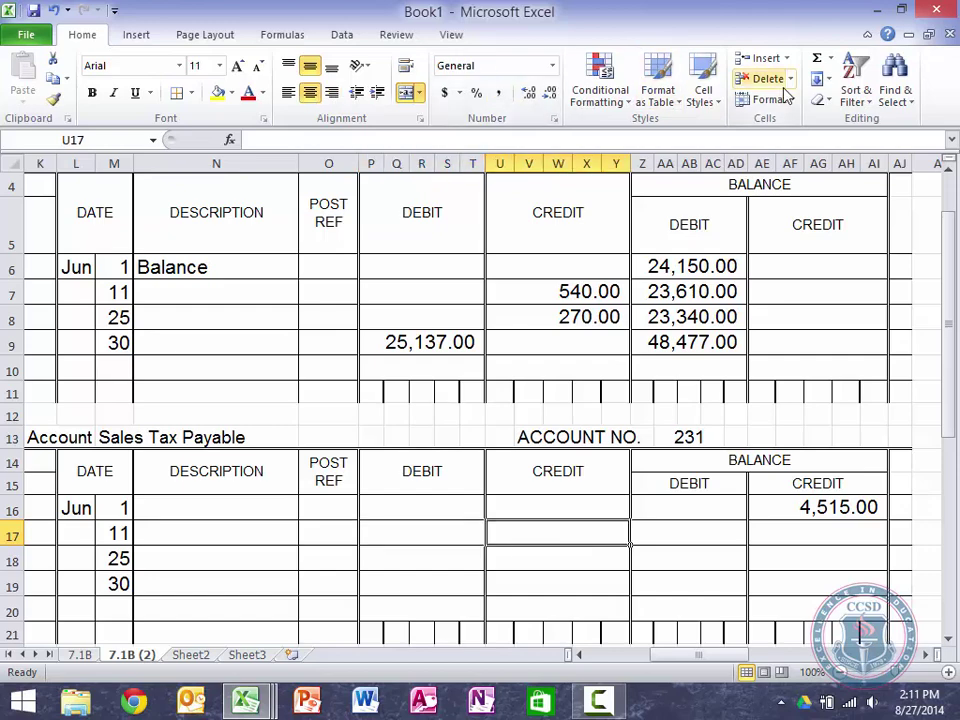
key("Right")
key("Right")
key("Right")
key("Right")
key("Right")
key("Right")
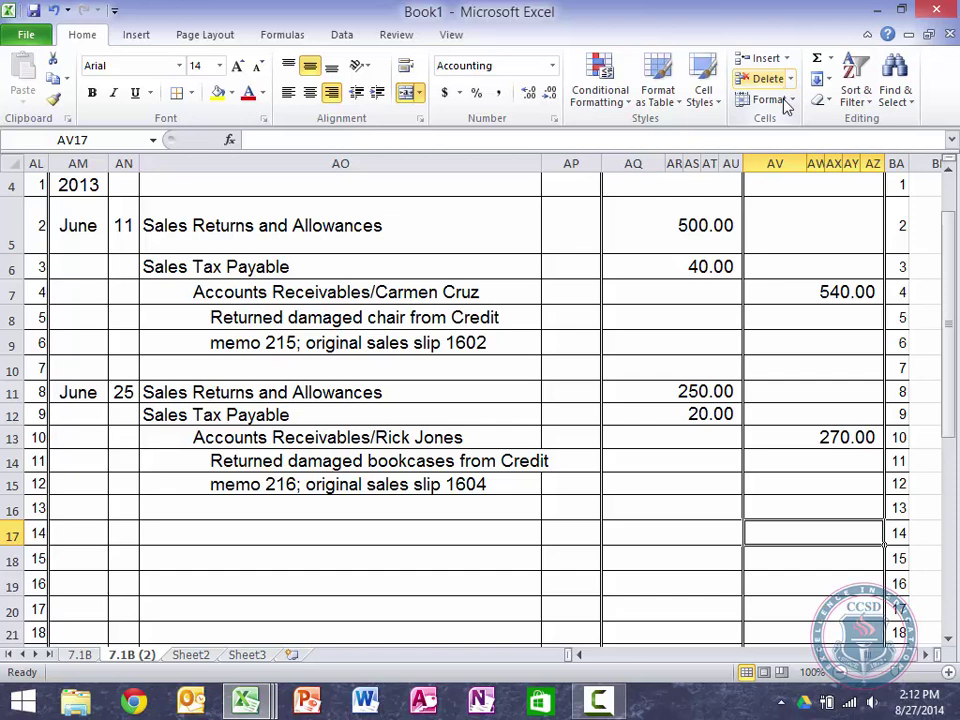
Step: Link P17 and P18 to the journal's 40.00 and 20.00 sales tax amounts in AQ6 and AQ12
left_click(681, 656)
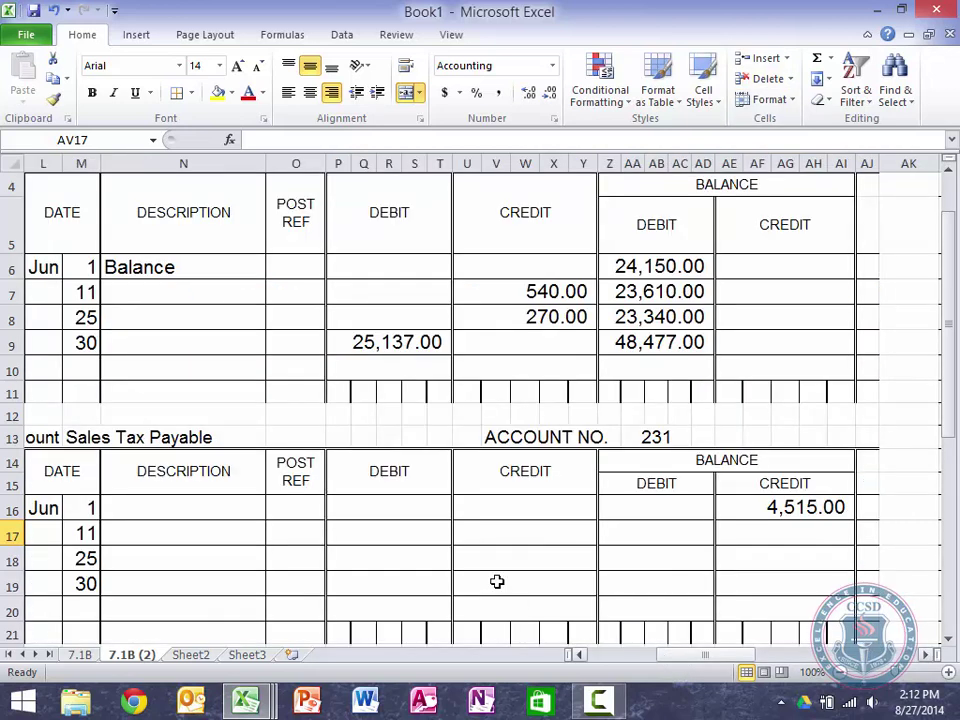
left_click(390, 544)
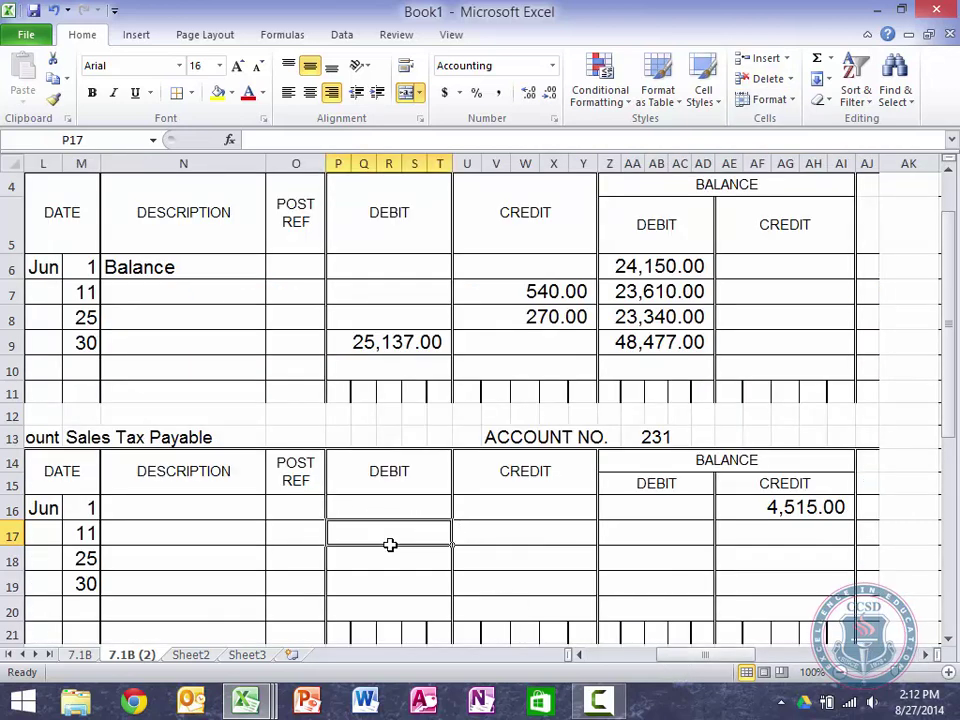
type("=")
scroll(778, 526, "right", 3)
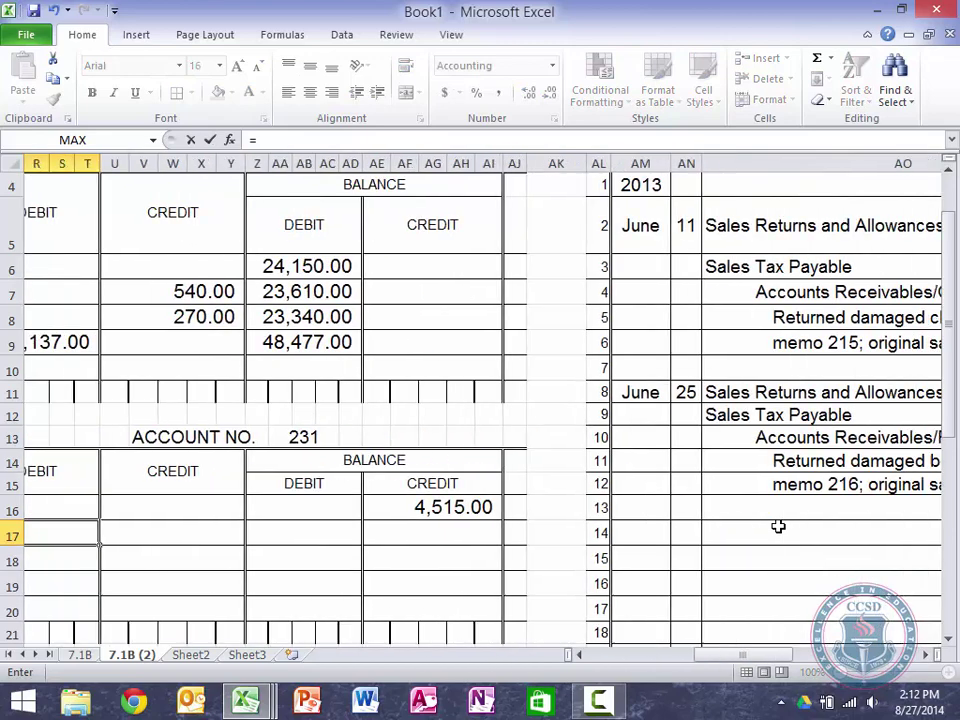
scroll(778, 526, "right", 5)
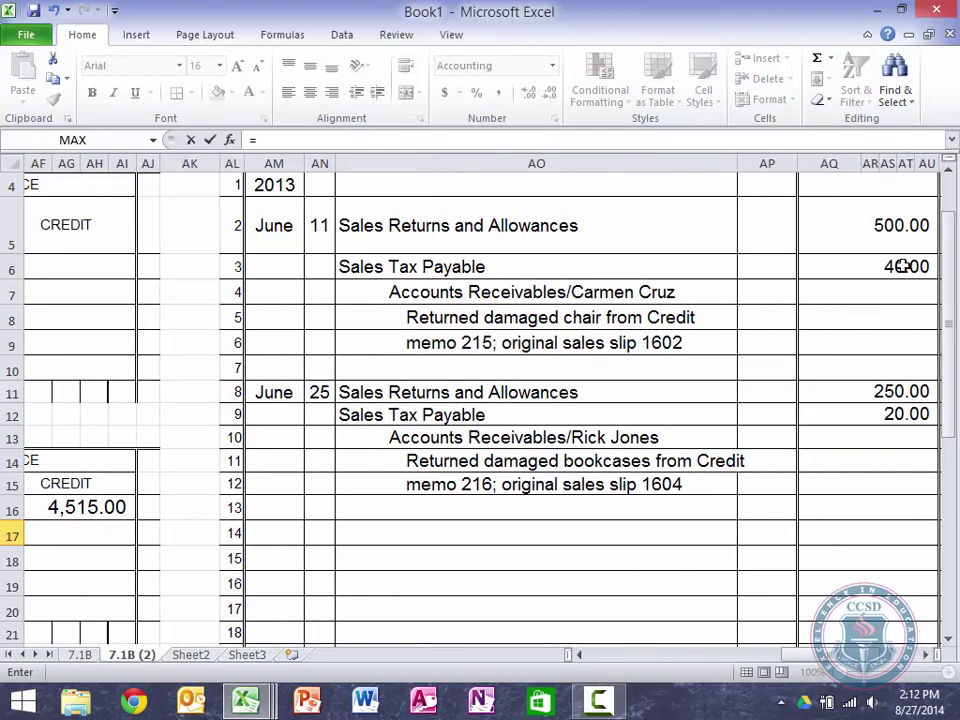
left_click(903, 266)
key("Return")
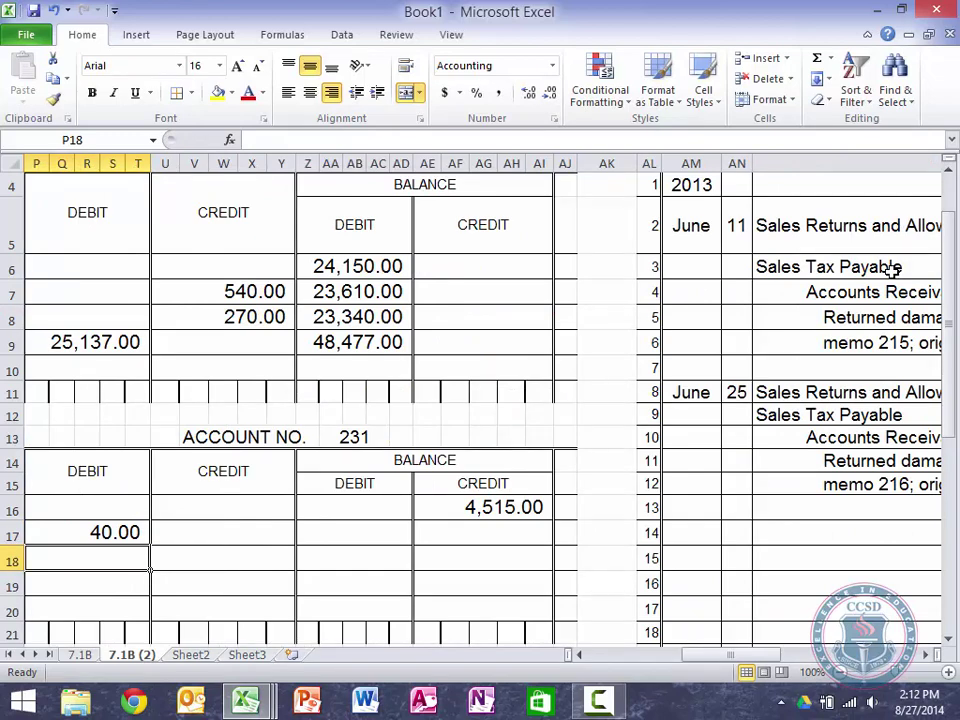
type("=")
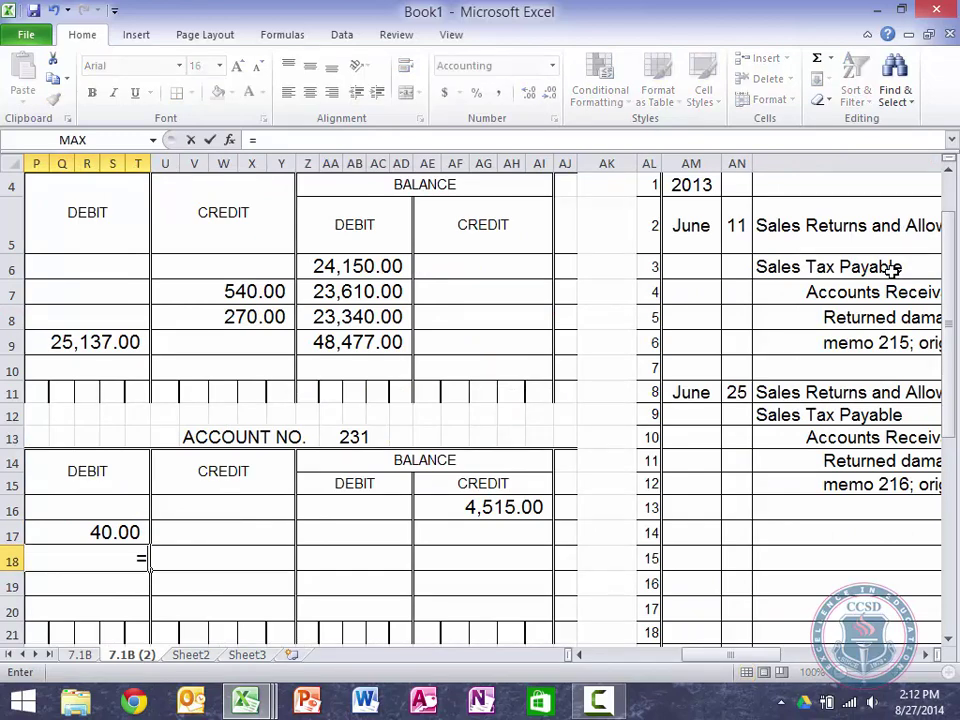
scroll(891, 271, "right", 4)
scroll(891, 271, "right", 3)
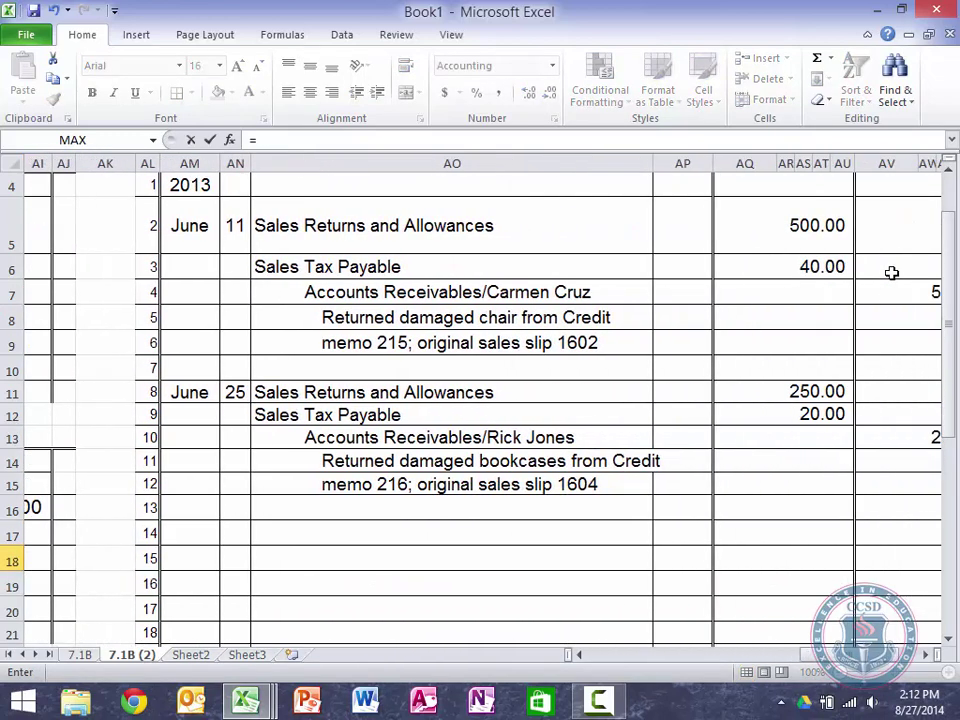
left_click(822, 412)
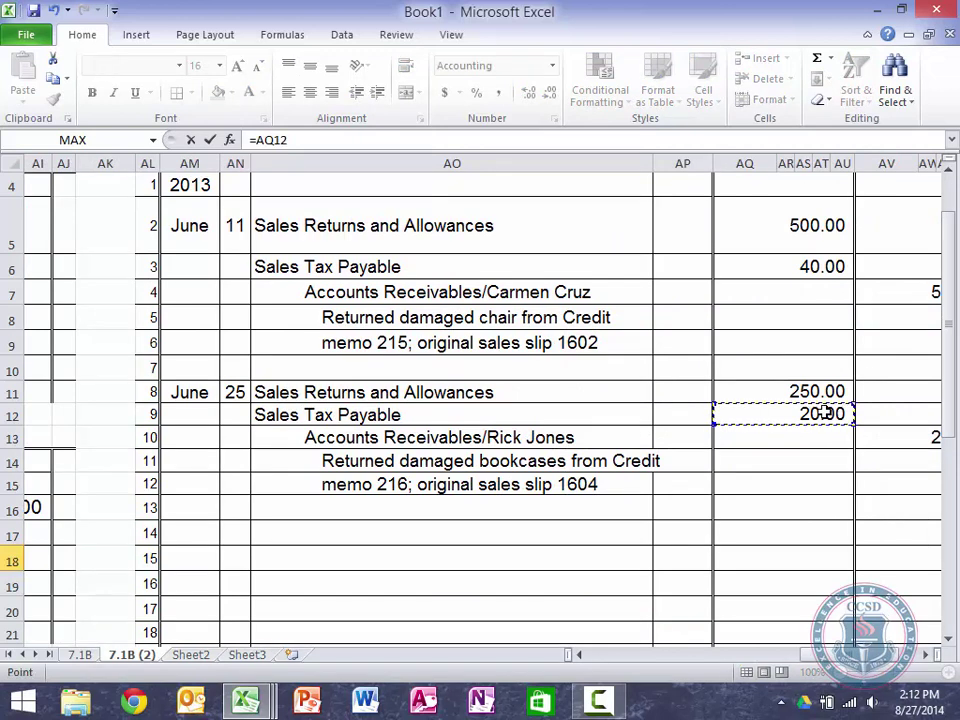
key("Return")
Step: Start a formula in the June 30 Sales Tax Payable credit cell U19
key("Up")
key("Right")
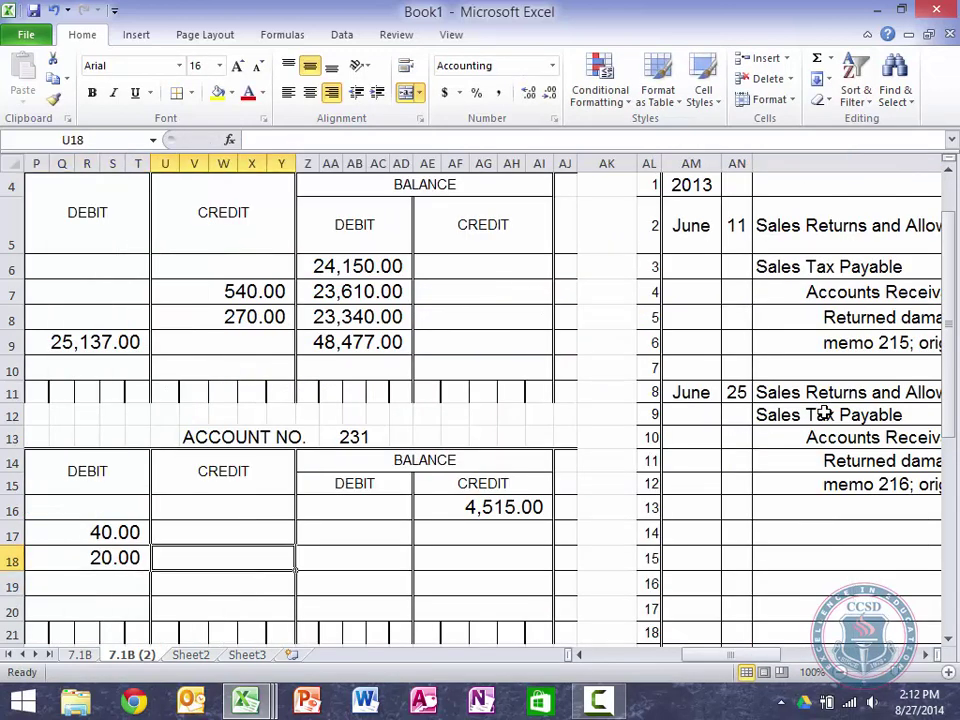
key("Up")
key("Right")
key("Left")
key("Left")
key("Left")
key("Left")
key("Left")
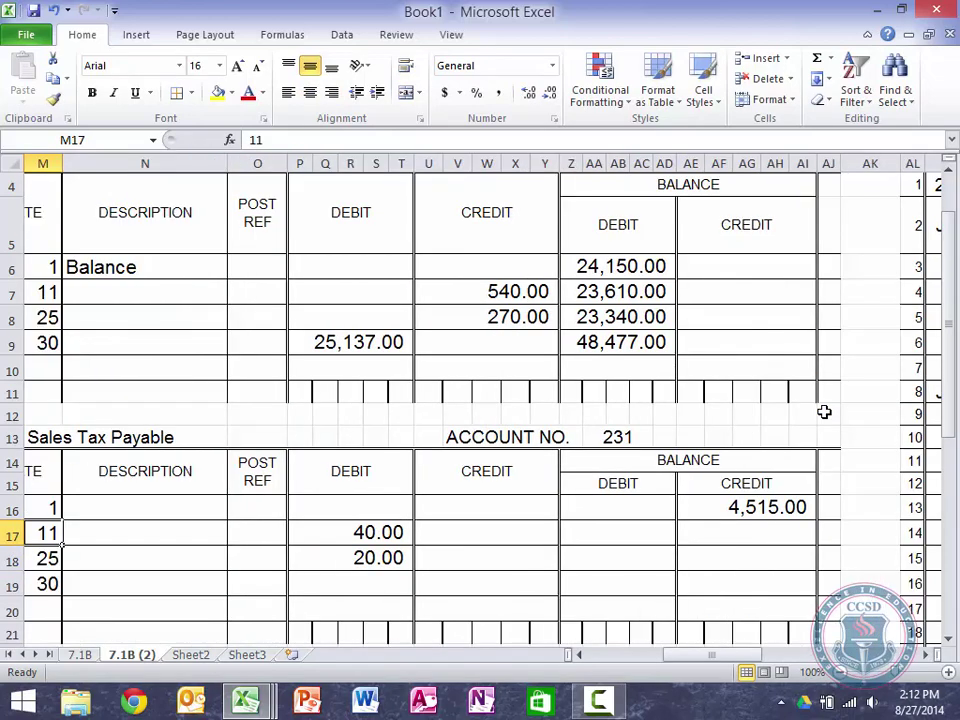
key("Right")
key("Right")
key("Down")
key("Down")
key("Down")
key("Up")
key("Right")
key("Right")
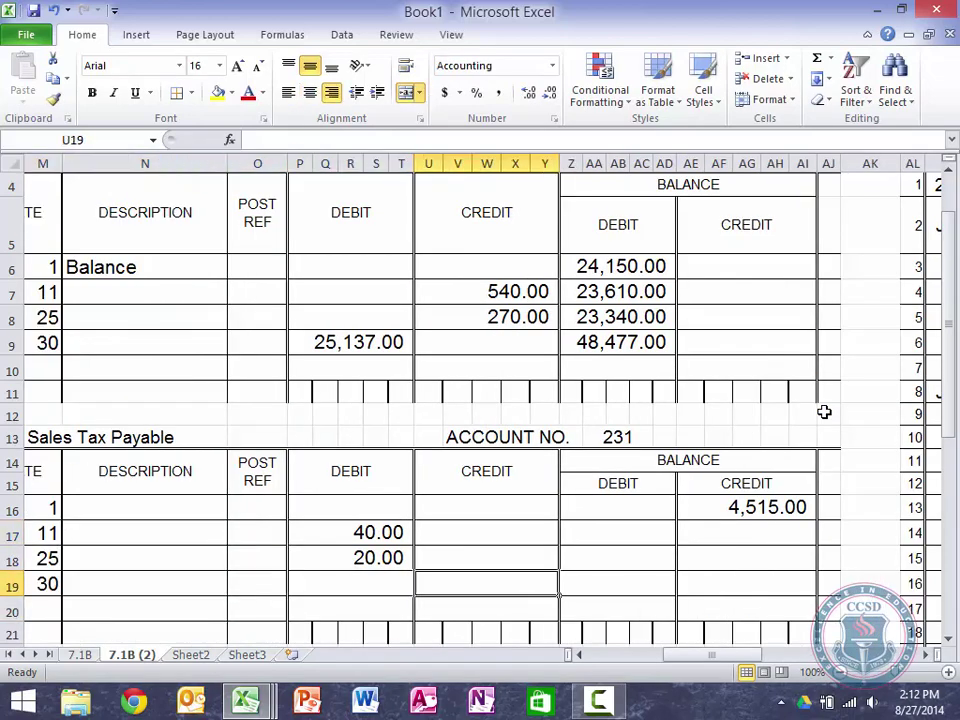
type("=")
scroll(824, 412, "left", 5)
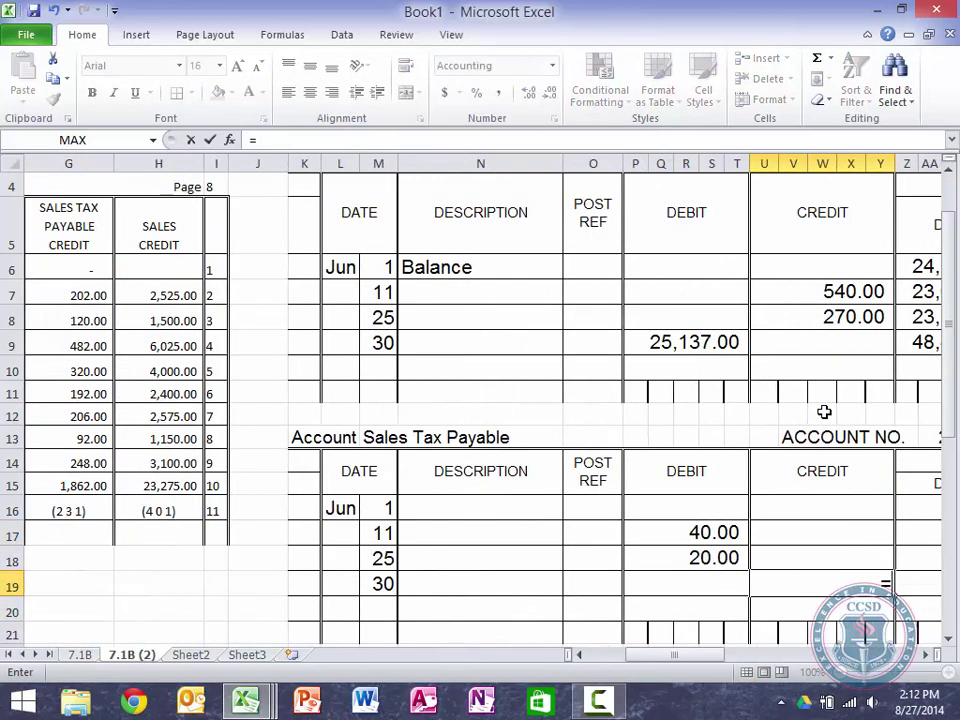
Step: Reference sales journal total G15 in U19, crediting 1,862.00 on June 30
left_click(70, 485)
key("Return")
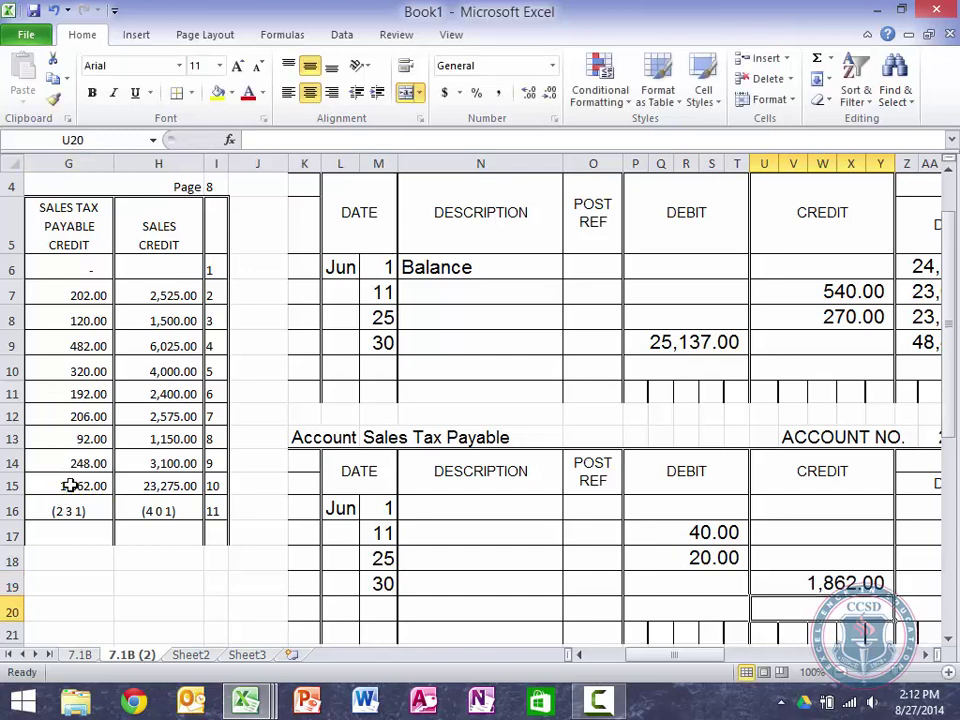
key("Up")
key("Up")
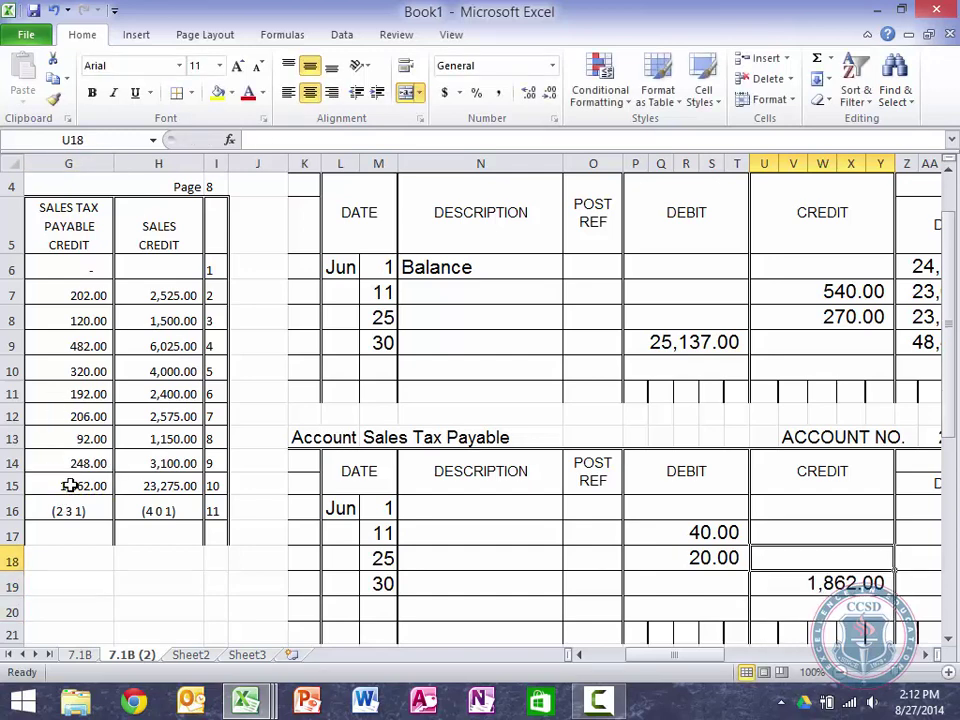
key("Right")
key("Right")
key("Right")
key("Right")
key("Right")
key("Right")
key("Right")
key("Right")
key("Right")
key("Right")
key("Up")
key("Up")
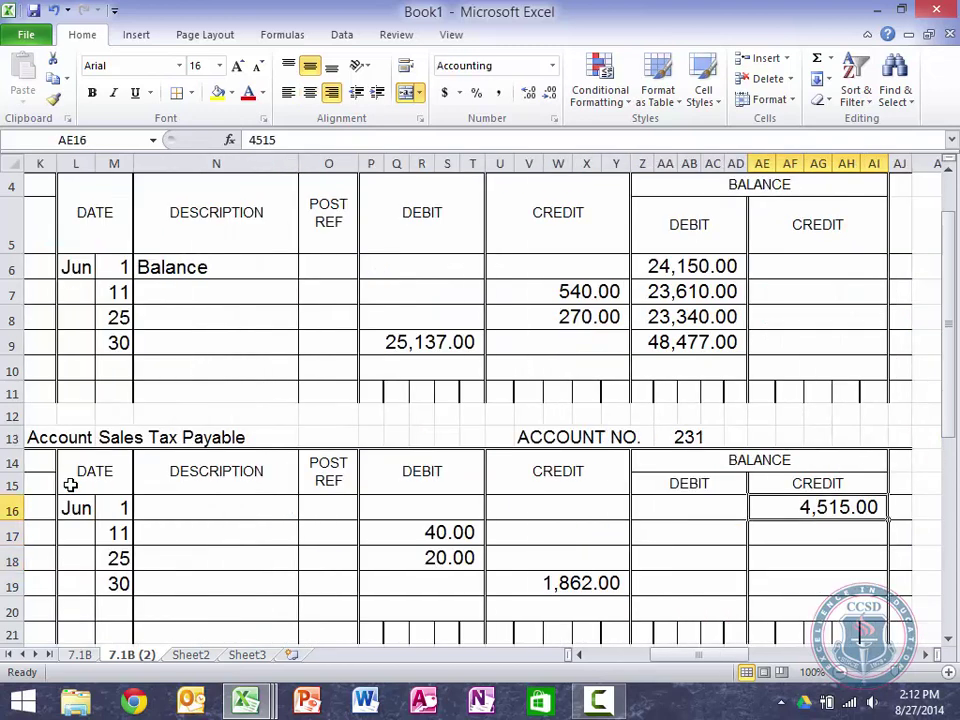
key("Down")
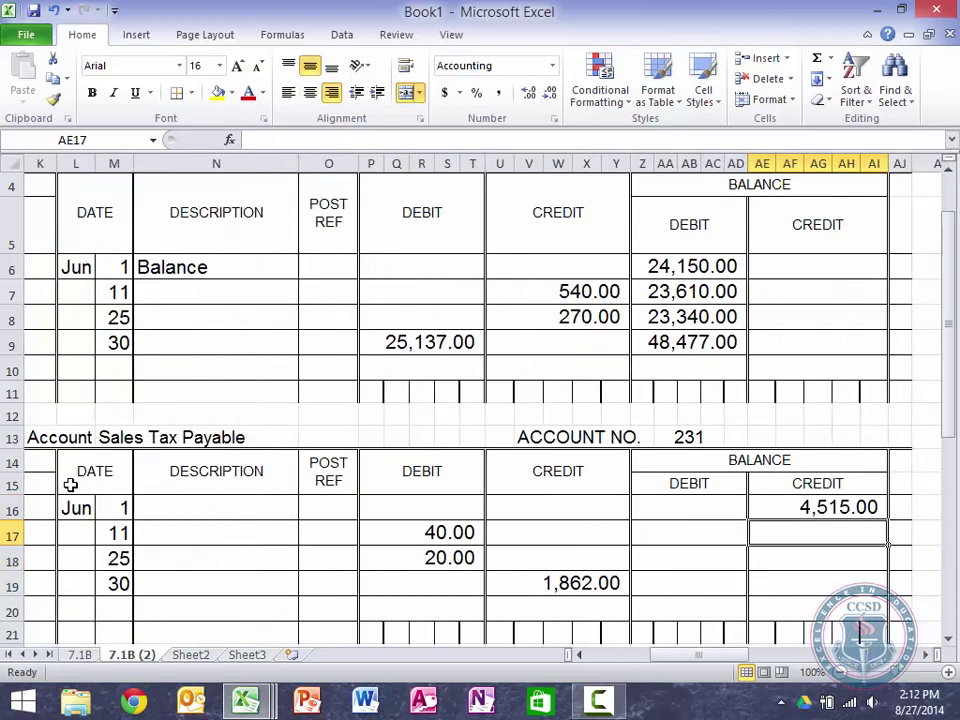
Step: Enter =AE16-P17+U17 in AE17, giving a 4,475.00 running balance
type("=")
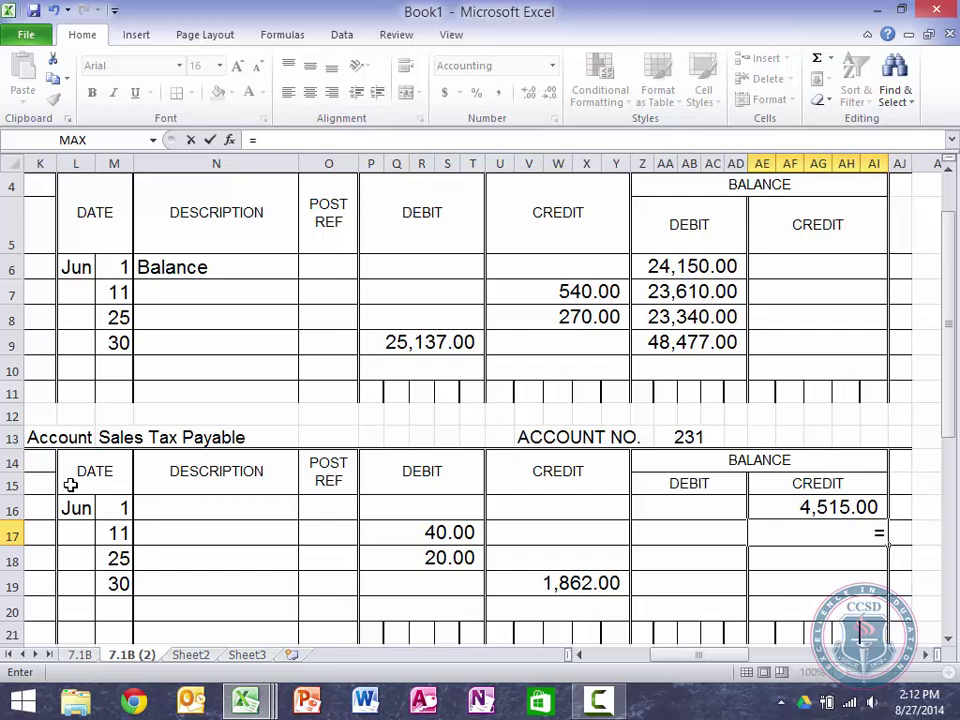
scroll(70, 485, "up", 1)
scroll(70, 485, "down", 3)
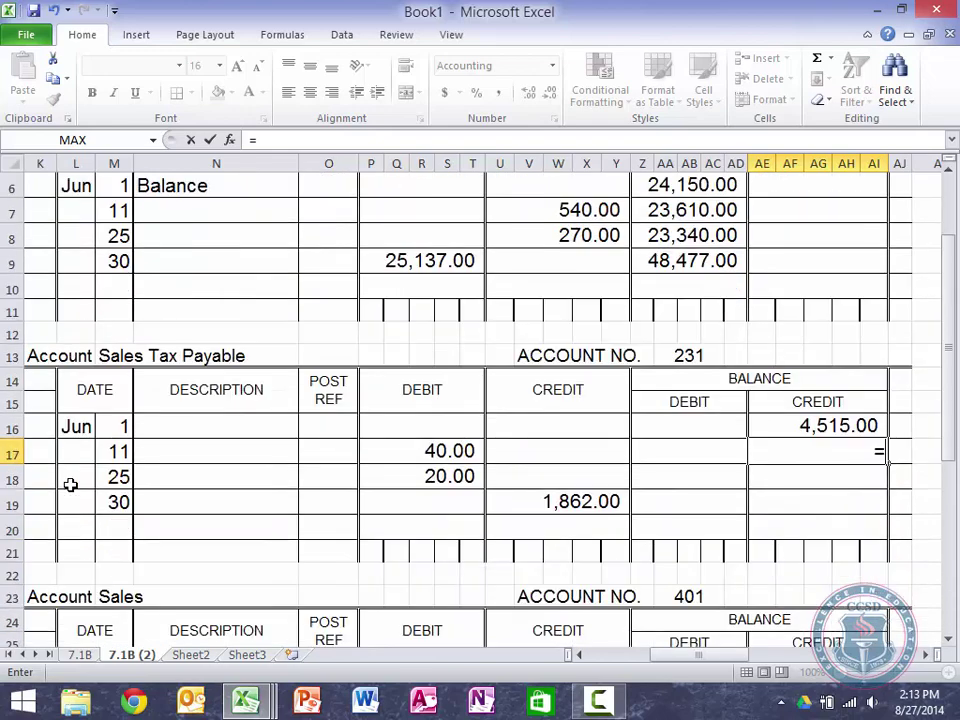
scroll(70, 485, "down", 1)
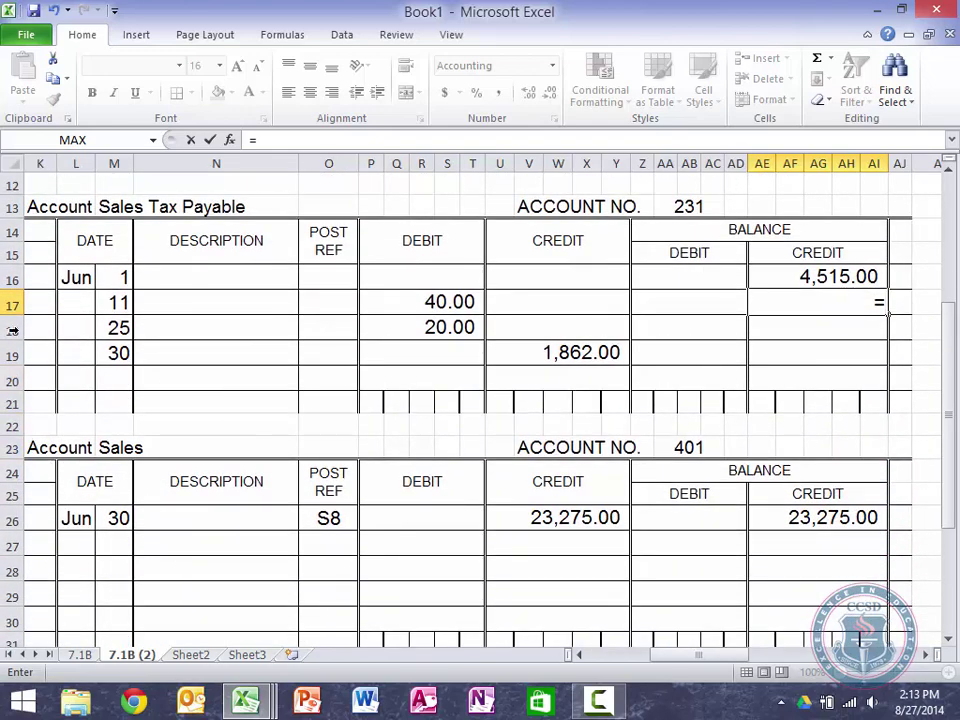
left_click(800, 276)
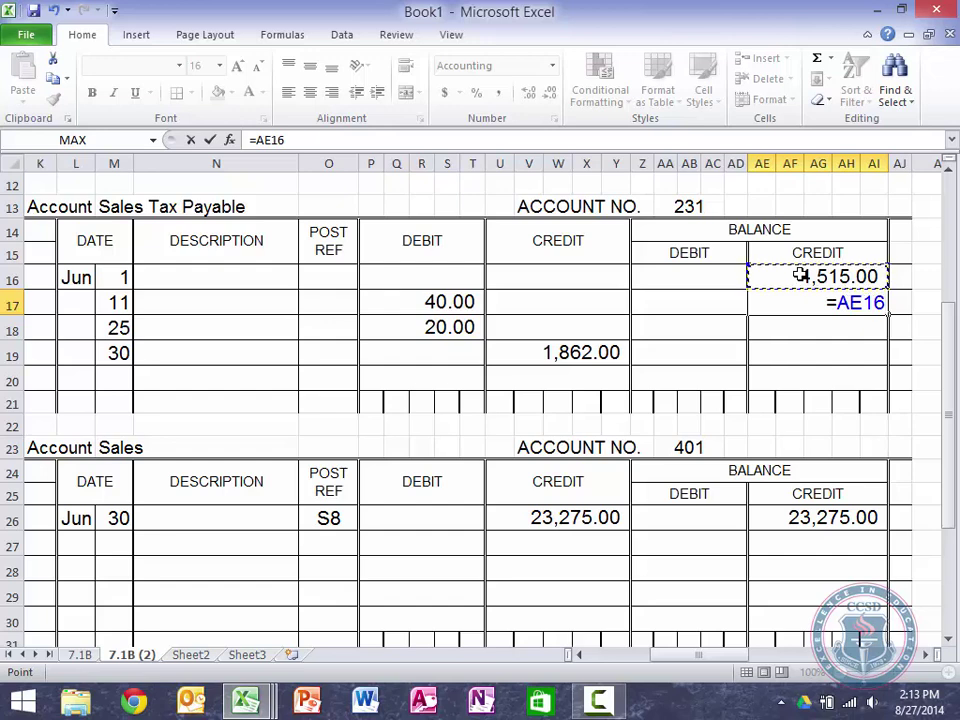
type("-")
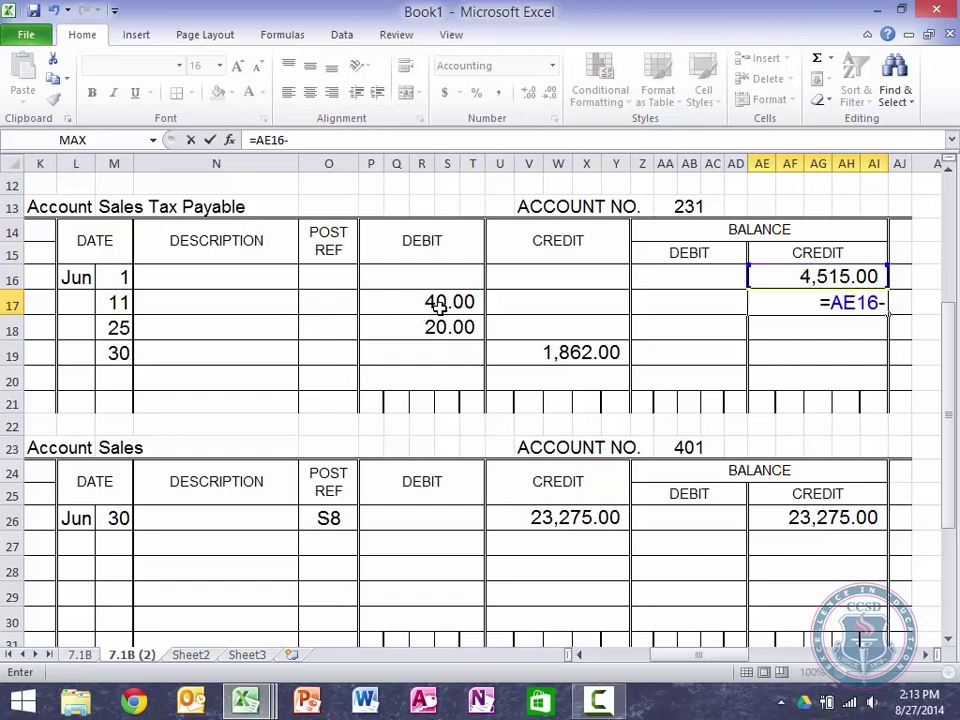
left_click(438, 309)
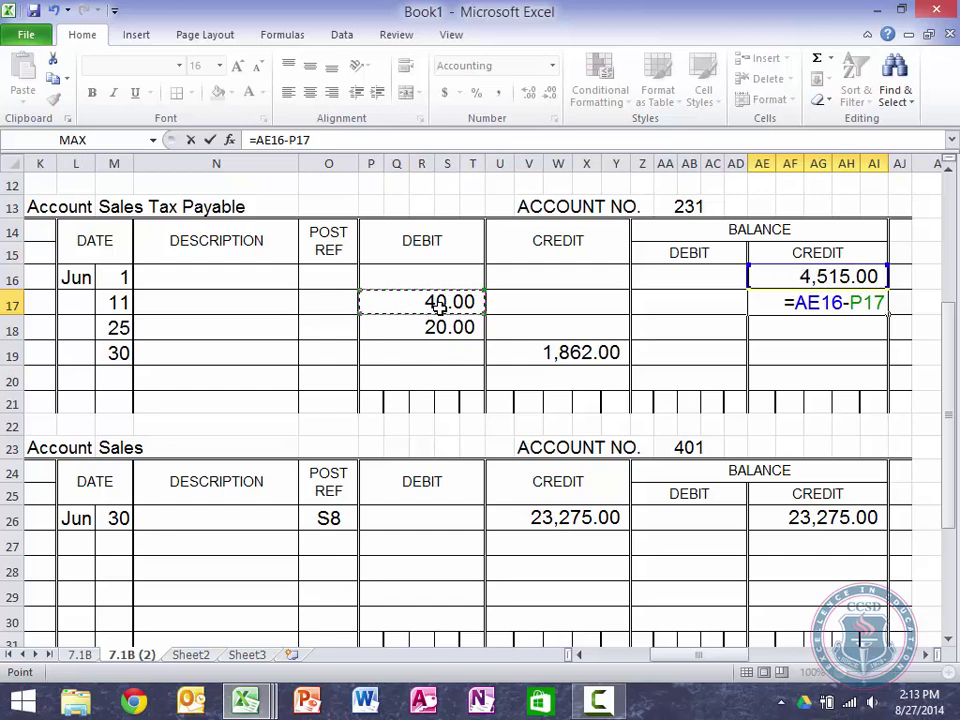
type("+")
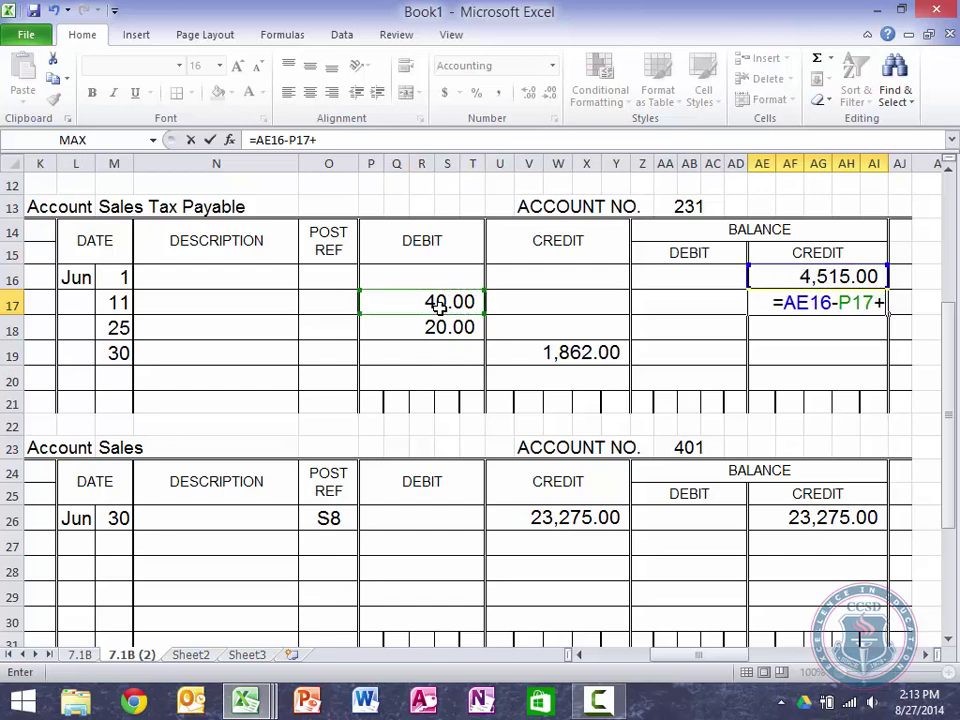
left_click(531, 311)
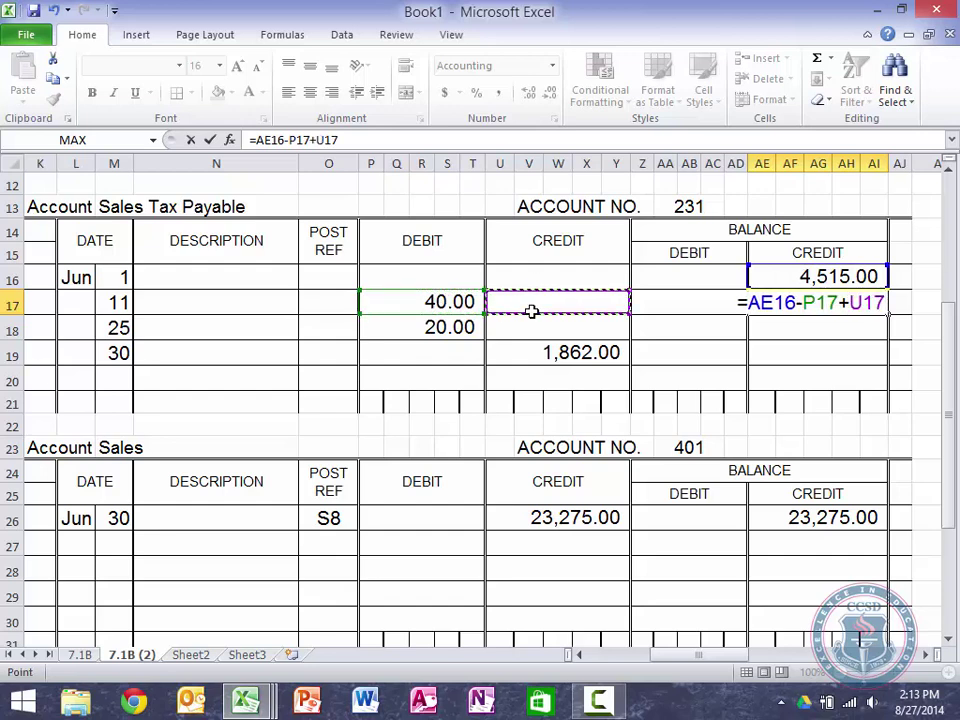
key("Return")
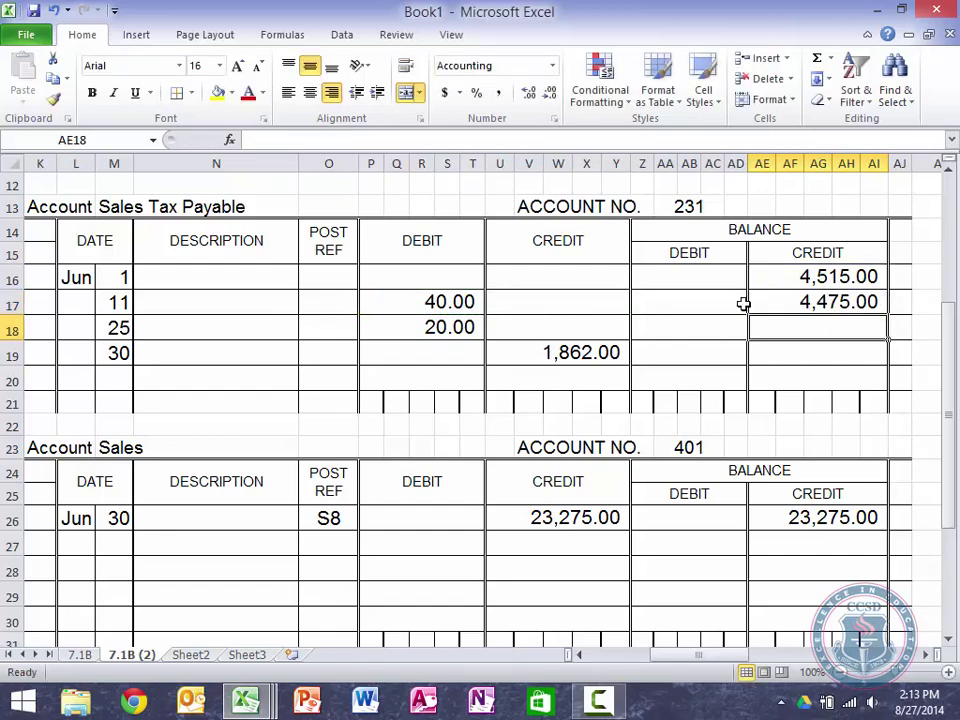
Step: Fill the balance formula down to AE19, showing 4,455.00 and 6,317.00
left_click(807, 301)
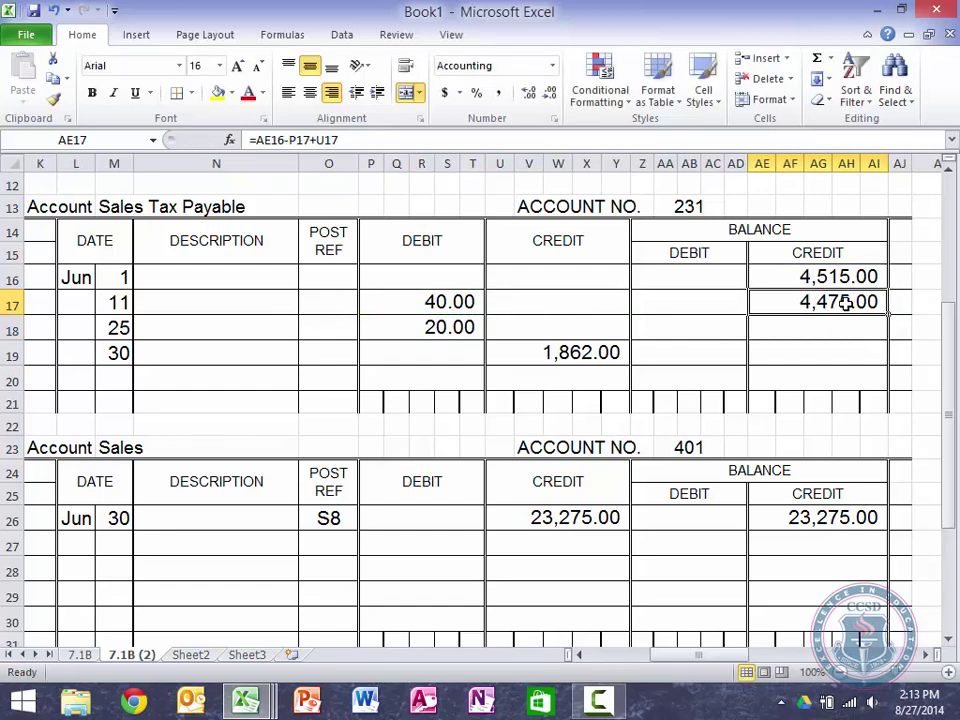
left_click_drag(886, 315, 879, 373)
left_click(678, 344)
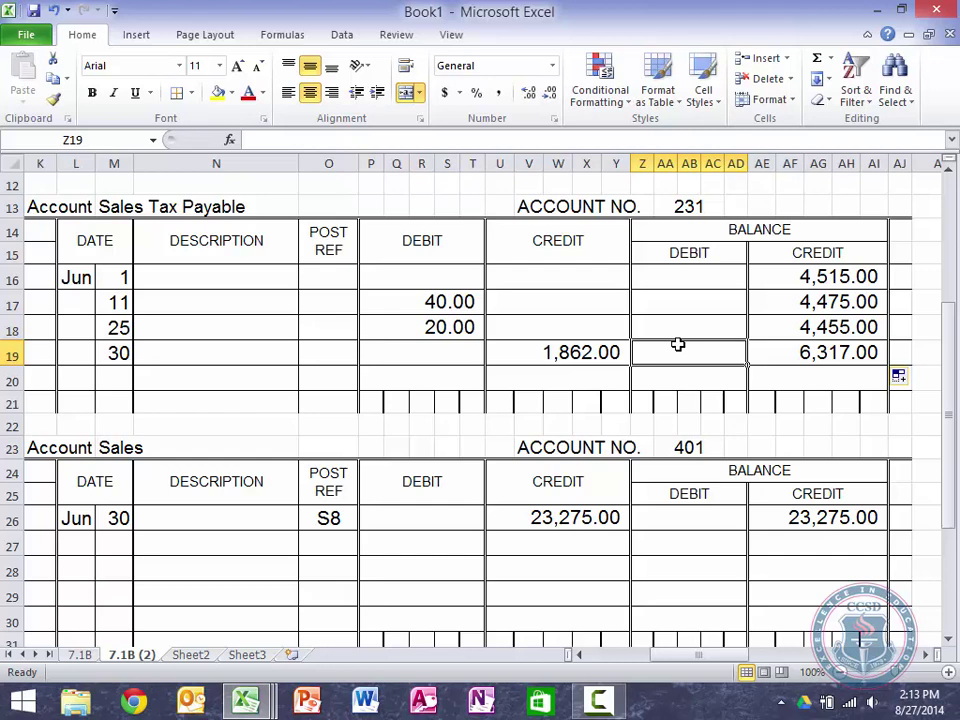
Step: Zoom out to 90% and select the Account Sales ledger block from K23 through row 31
left_click(838, 676)
key("Left")
key("Left")
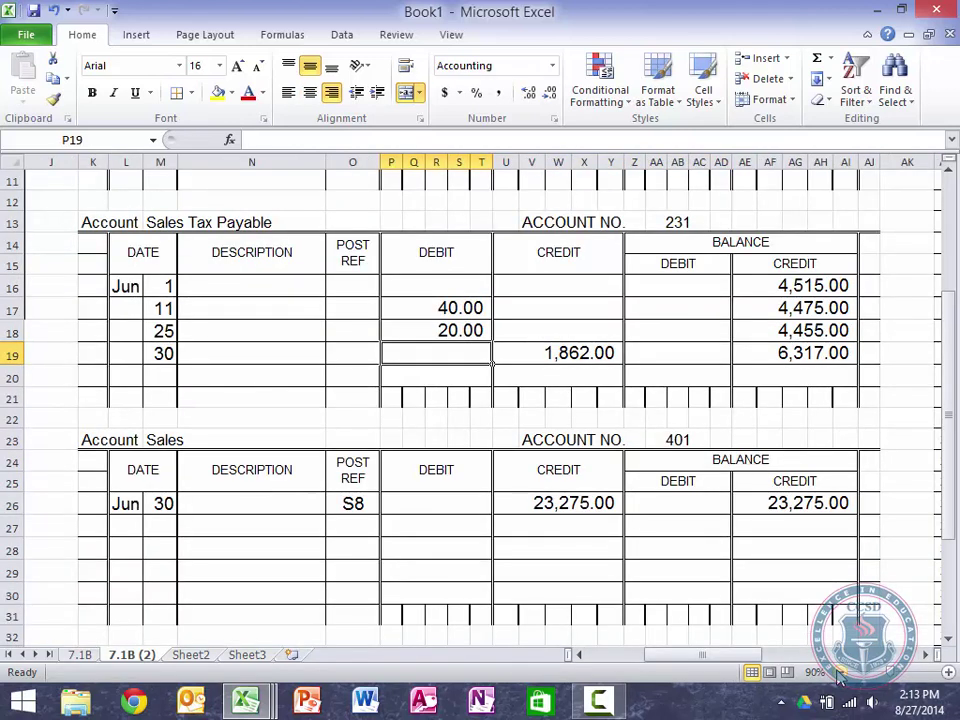
key("Left")
key("Left")
key("Left")
key("Down")
key("Left")
key("Left")
key("Left")
key("Down")
key("Down")
key("Down")
key("Right")
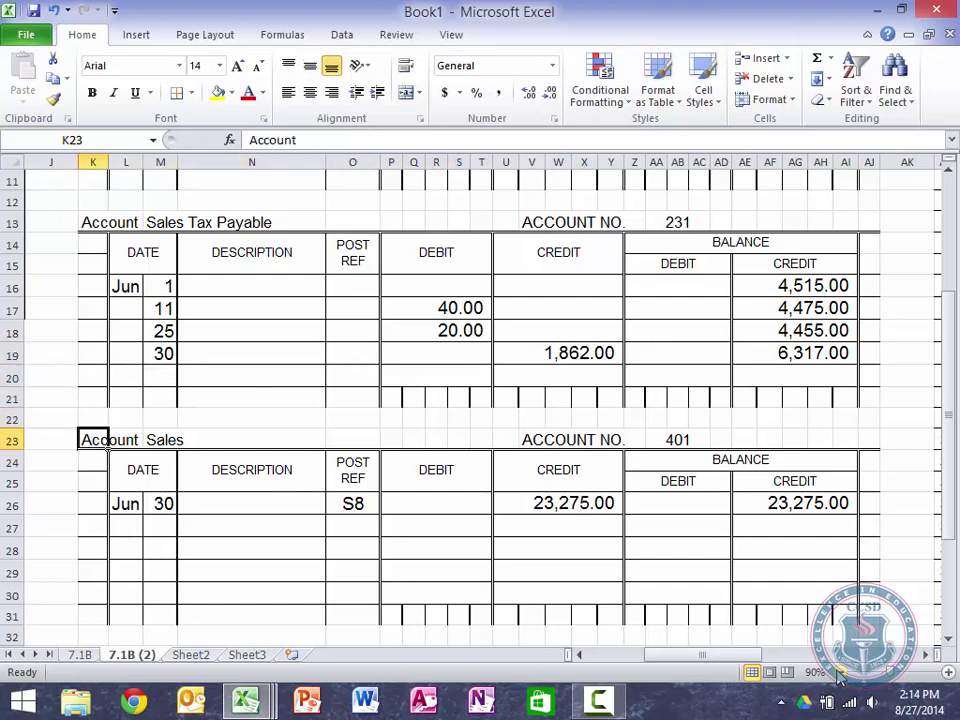
key("shift+Right")
key("shift+Right")
key("shift+Right")
key("shift+Right")
key("shift+Right")
key("shift+Right")
key("shift+Right")
key("shift+Right")
key("shift+Right")
key("shift+Right")
key("shift+Right")
key("shift+Right")
key("shift+Right")
key("shift+Right")
key("shift+Right")
key("shift+Right")
key("shift+Right")
key("shift+Right")
key("shift+Right")
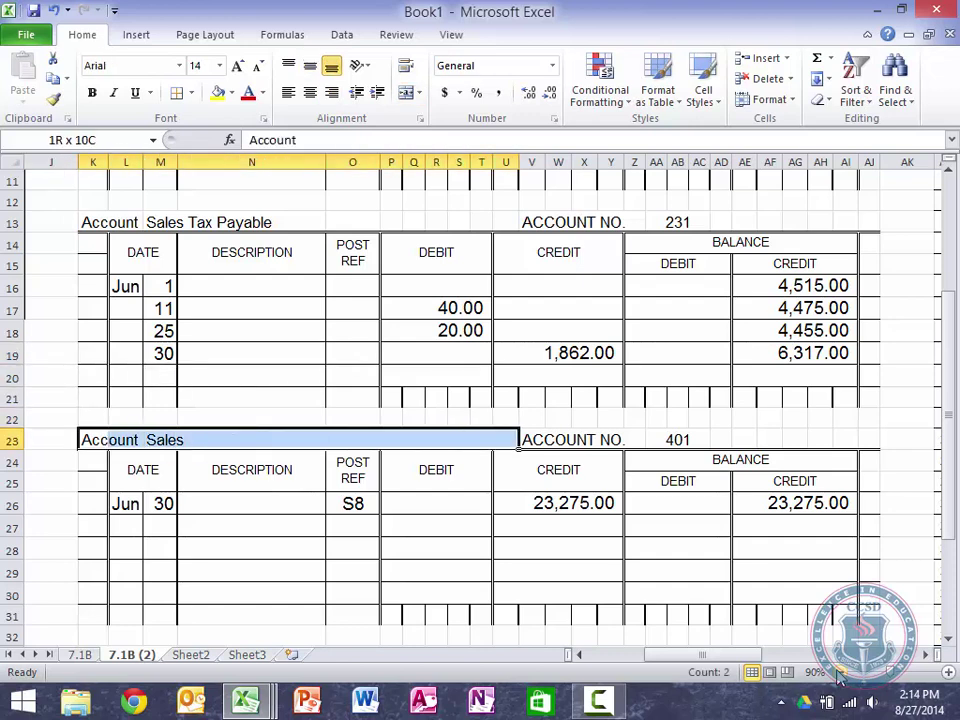
key("shift+Right")
key("shift+Right")
key("shift+Right")
key("shift+Right")
key("shift+Right")
key("shift+Right")
key("shift+Down")
key("shift+Down")
key("shift+Down")
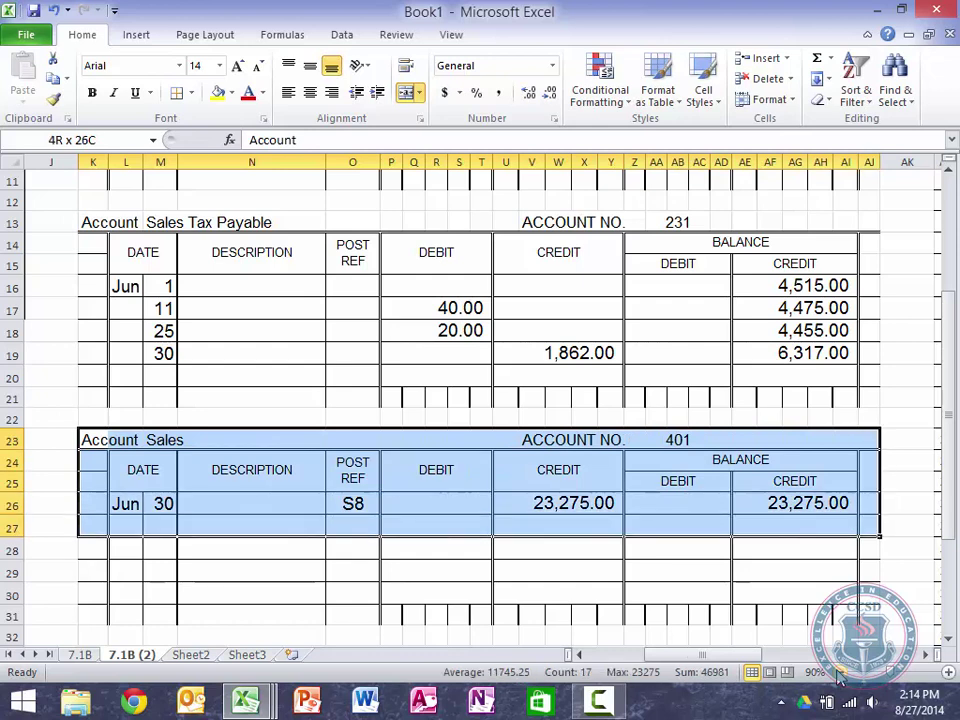
key("shift+Down")
key("shift+Down")
key("shift+Down")
key("shift+Down")
key("shift+Down")
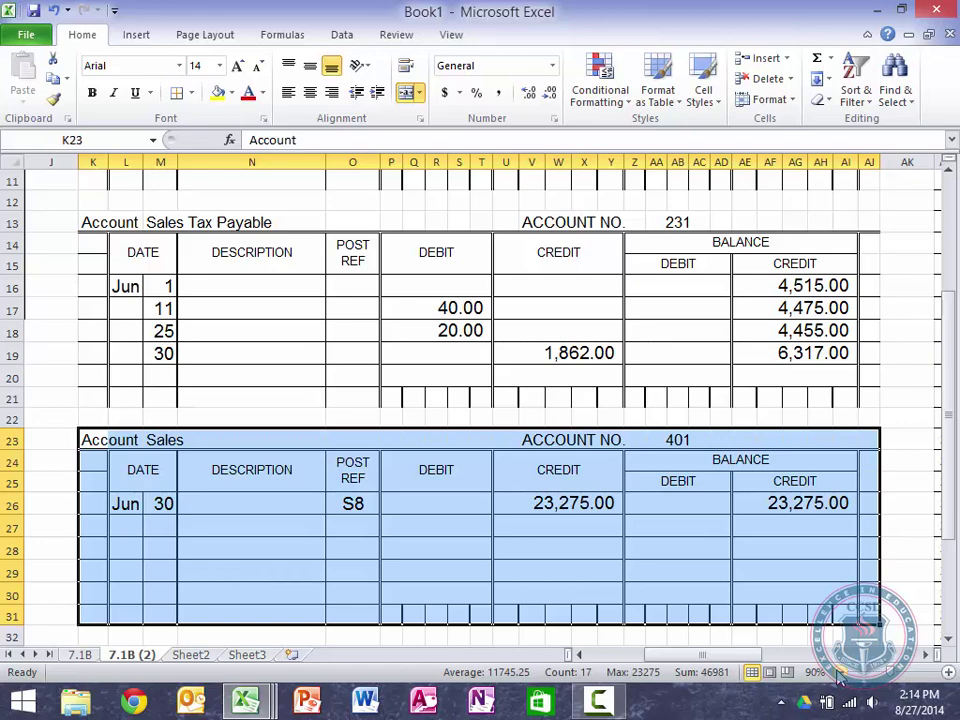
Step: Copy the Account Sales ledger and paste the duplicate starting at K33
key("ctrl+c")
key("Down")
key("Down")
key("Down")
key("Down")
key("Down")
key("Down")
key("Down")
key("Down")
key("Down")
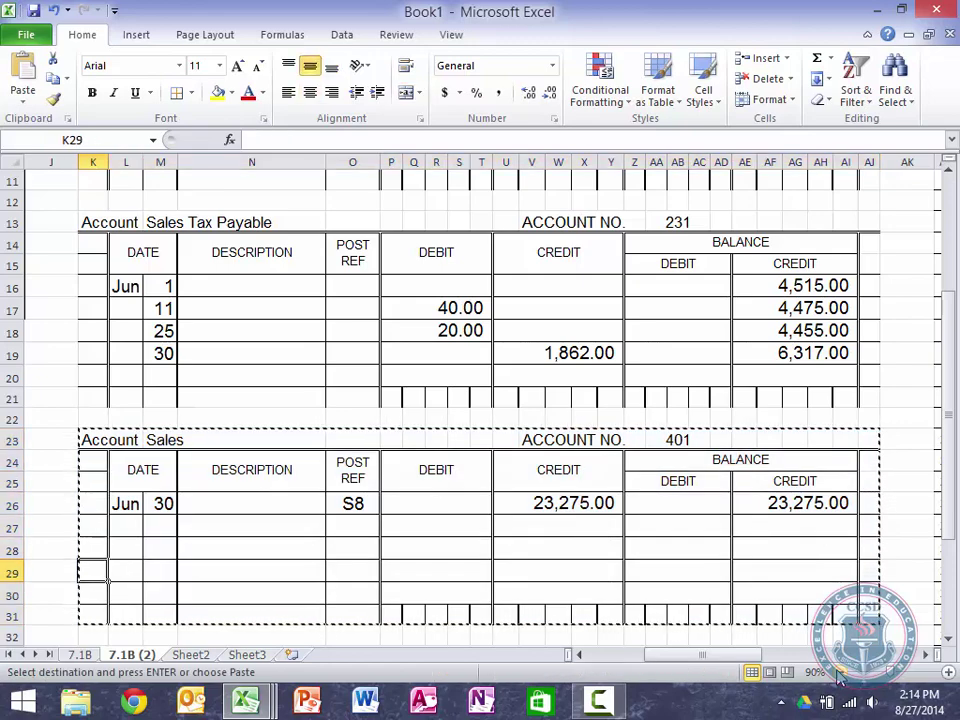
key("Down")
key("Up")
key("ctrl+v")
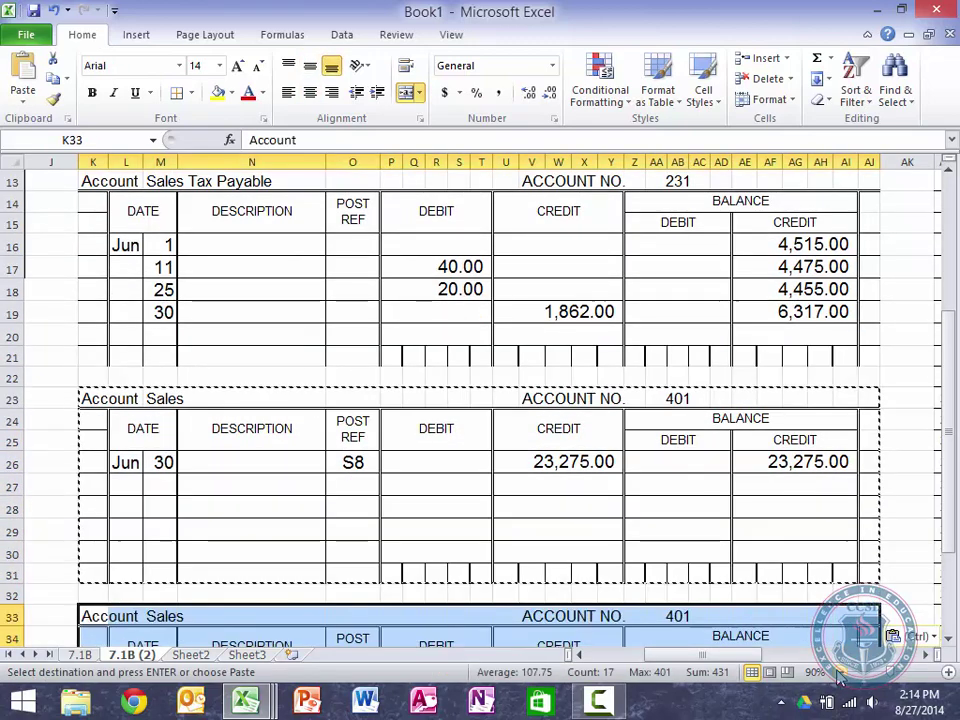
key("Down")
key("Right")
key("Up")
key("Right")
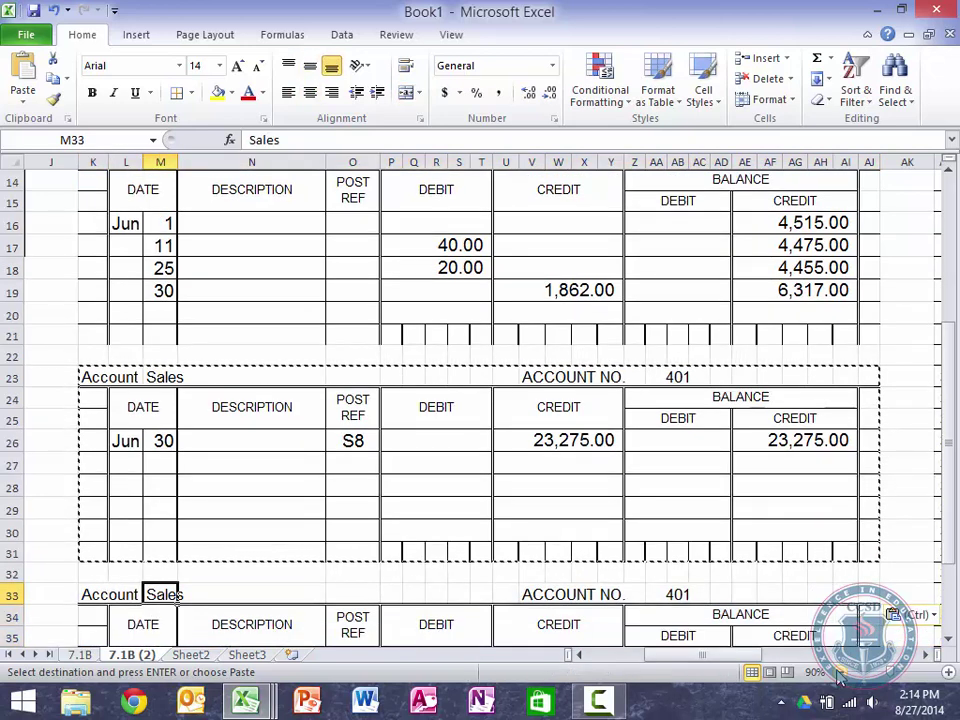
Step: Retitle the copied ledger 'Sales Returns and Allowances' with account number 451
type("Sales REt")
key("BackSpace")
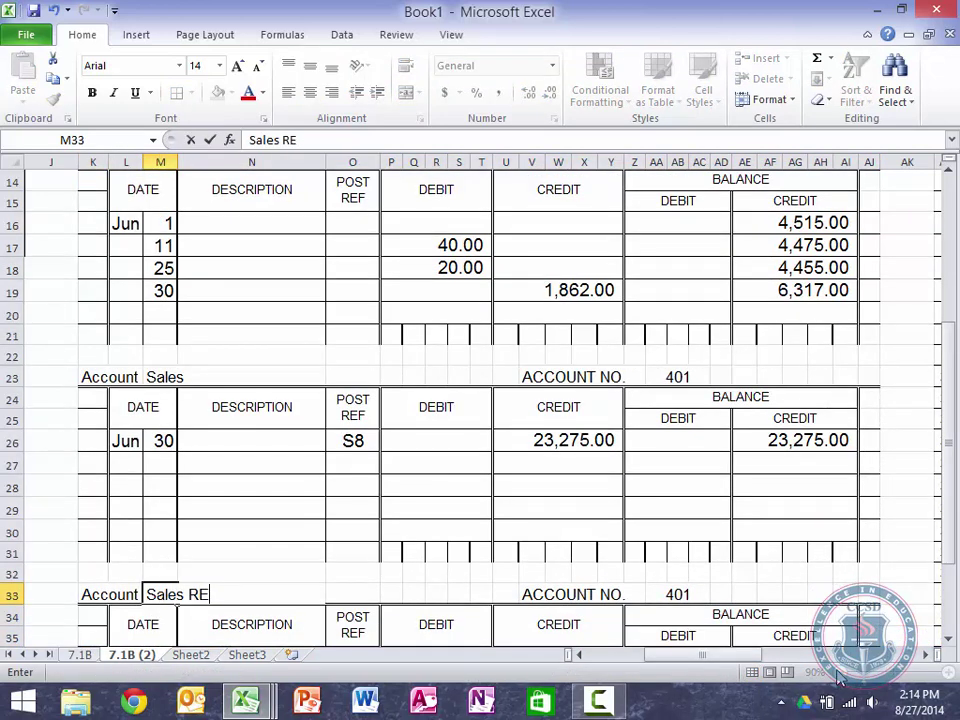
key("BackSpace")
type("eturns and Allowances")
key("Right")
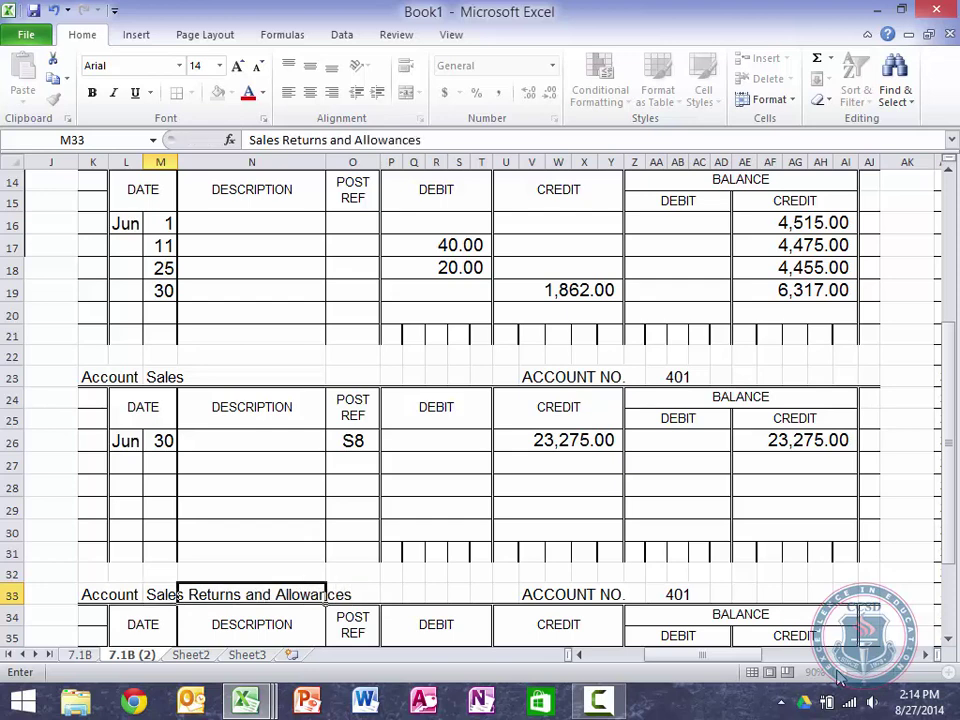
key("Right")
key("Right")
key("Right")
key("Right")
key("Right")
key("Right")
key("Right")
key("Right")
key("Right")
key("Right")
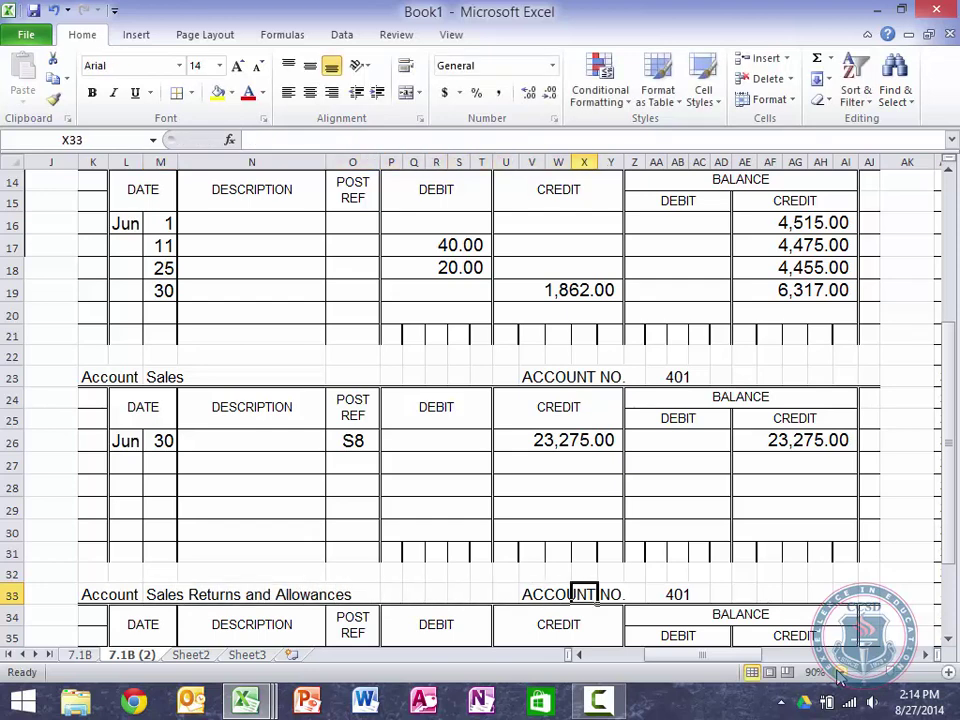
key("Right")
key("Right")
key("Right")
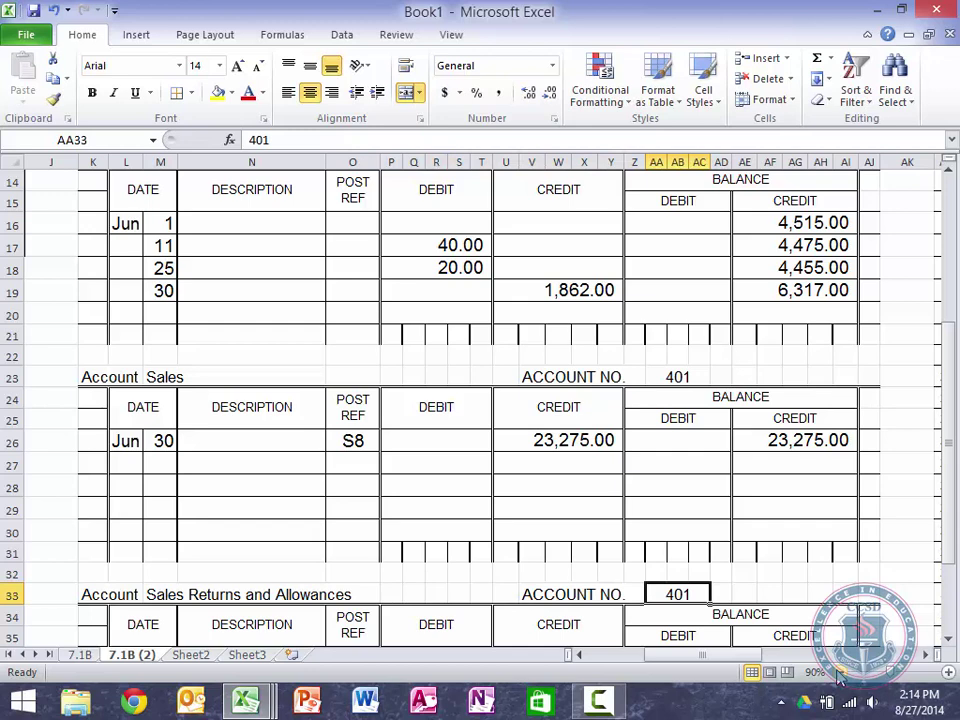
type("451")
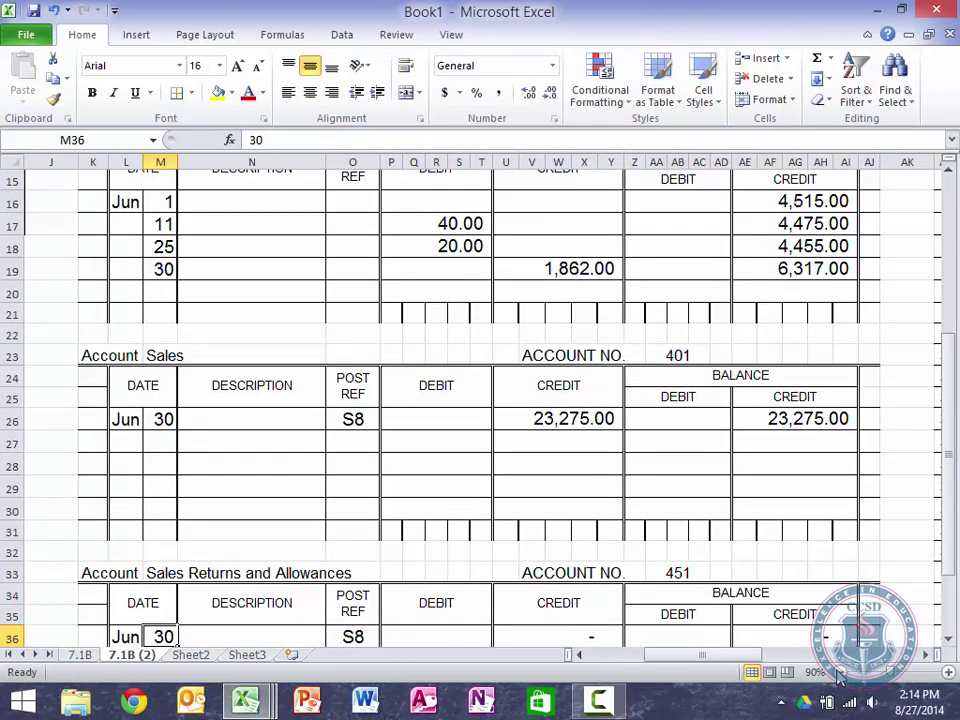
Step: Change the first entry's day to 11 and clear its S8 post reference
key("Down")
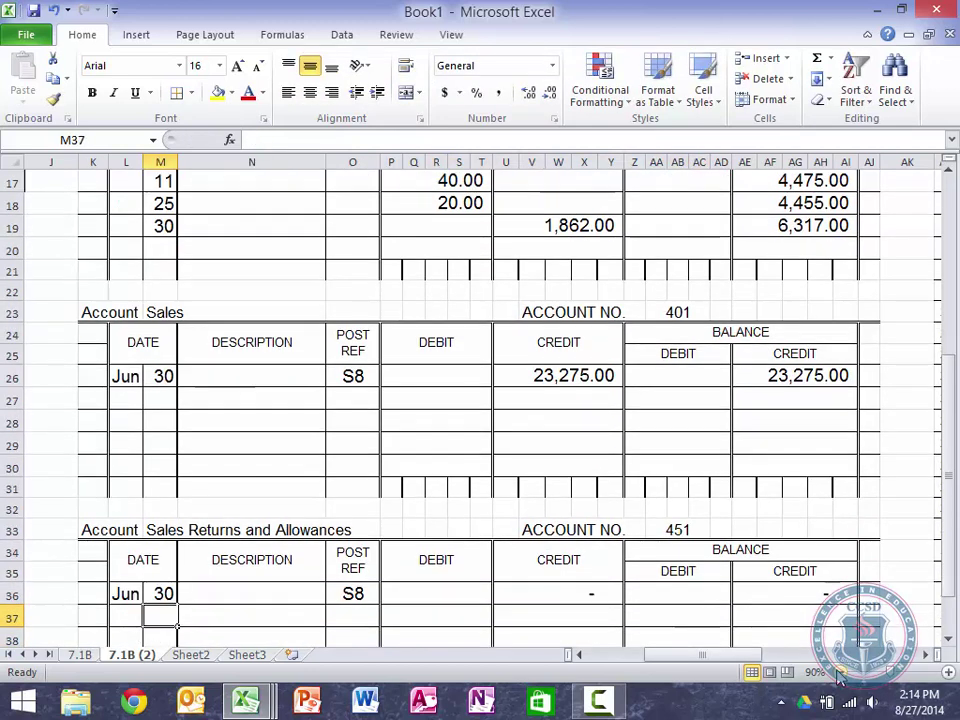
key("Up")
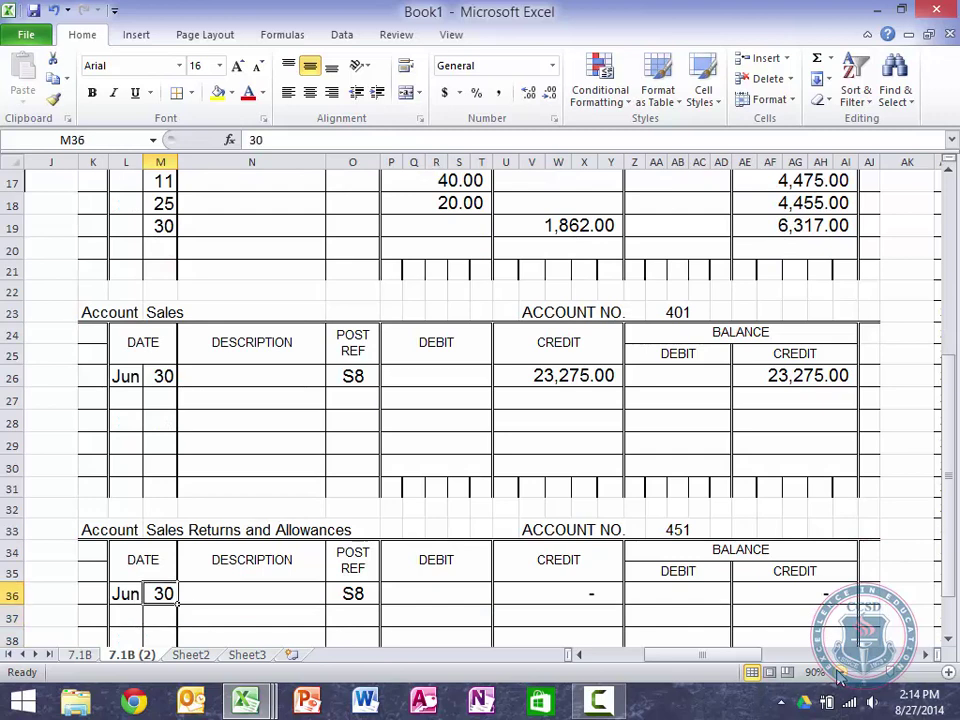
type("11")
key("Tab")
key("Tab")
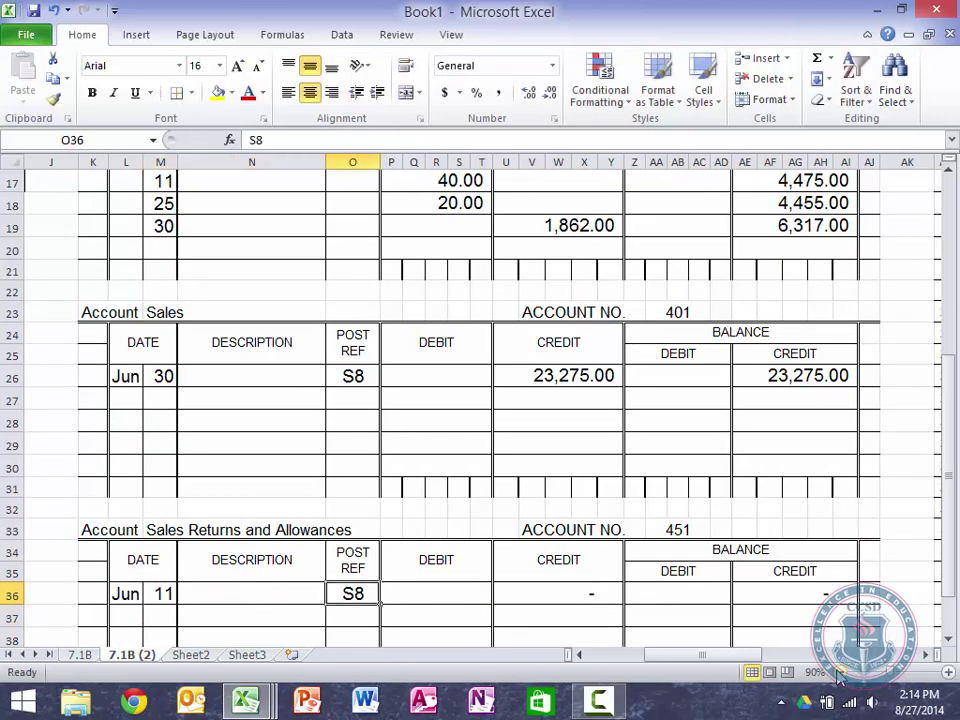
key("Delete")
key("Tab")
key("Tab")
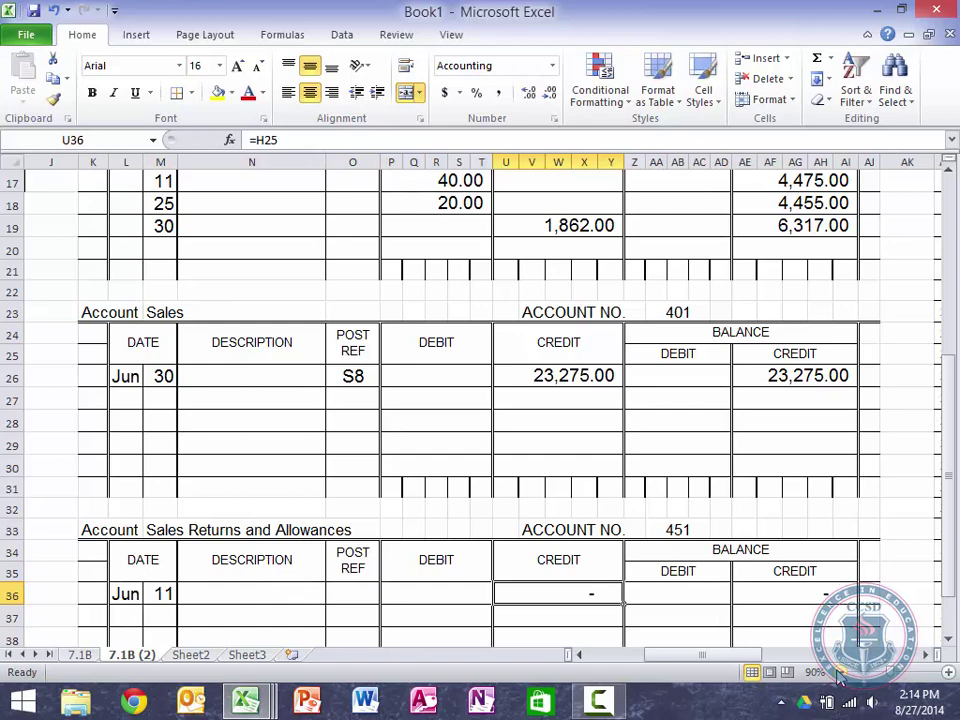
key("Tab")
key("Tab")
key("Tab")
key("Tab")
key("Tab")
key("Tab")
key("Tab")
key("Tab")
key("Tab")
key("Tab")
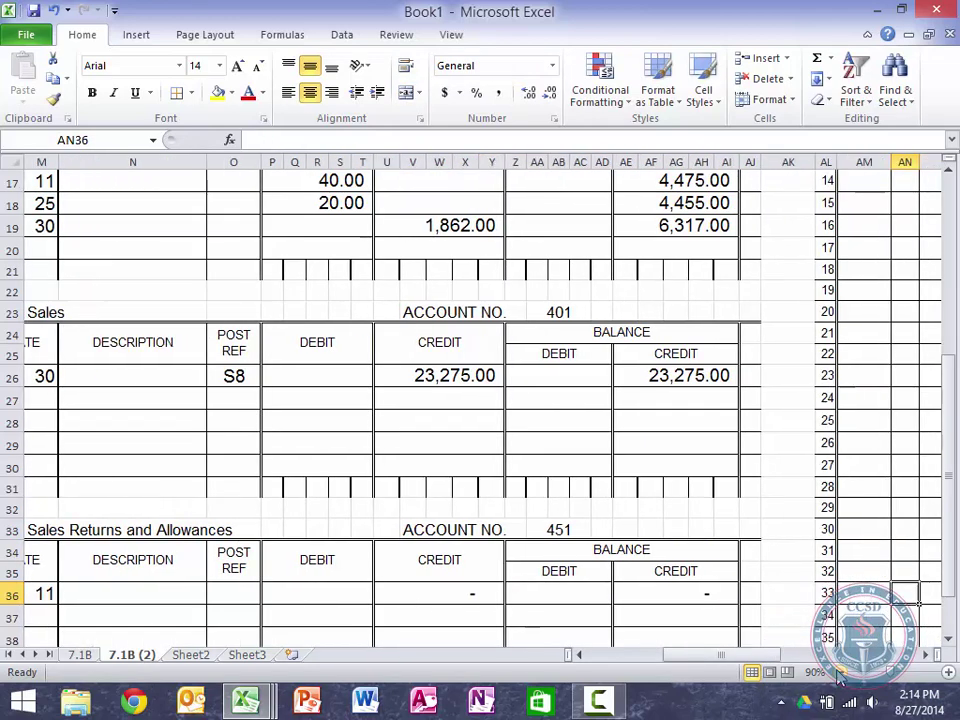
Step: Link account 451's Jun 11 debit in P36 to journal cell AQ5, showing 500.00
key("Tab")
key("Up")
key("Up")
key("Up")
key("Up")
key("Up")
key("Up")
key("Up")
key("Up")
key("Up")
key("Up")
key("Up")
key("Up")
key("Up")
key("Up")
key("Up")
key("Up")
key("Up")
key("Up")
key("Up")
key("Up")
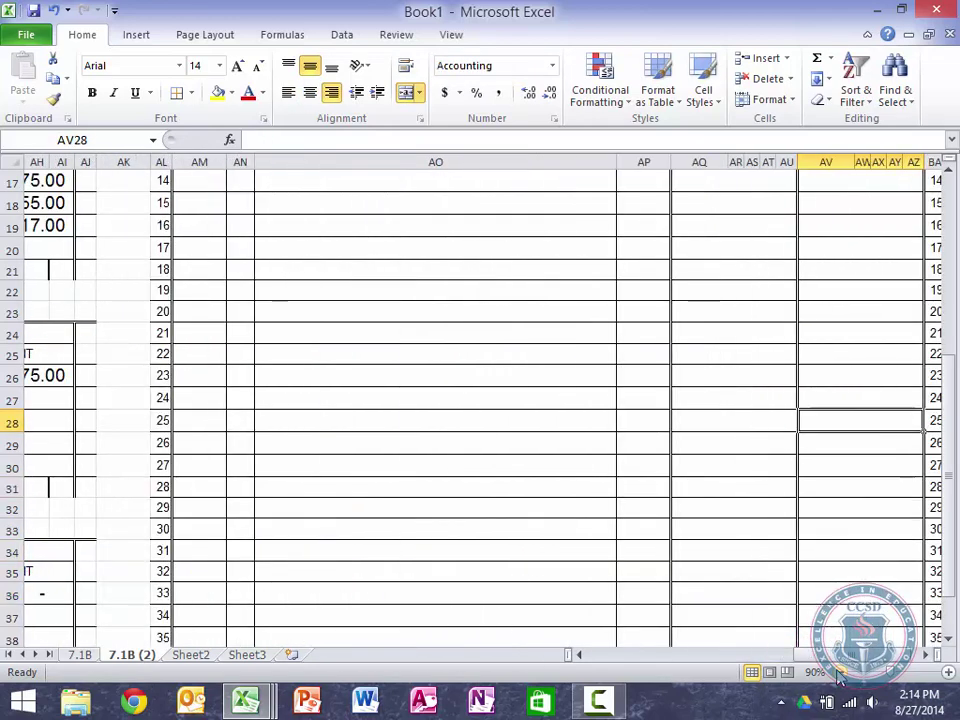
key("Up")
key("Up")
key("Up")
key("Up")
key("Up")
key("Up")
key("Up")
key("Up")
key("Up")
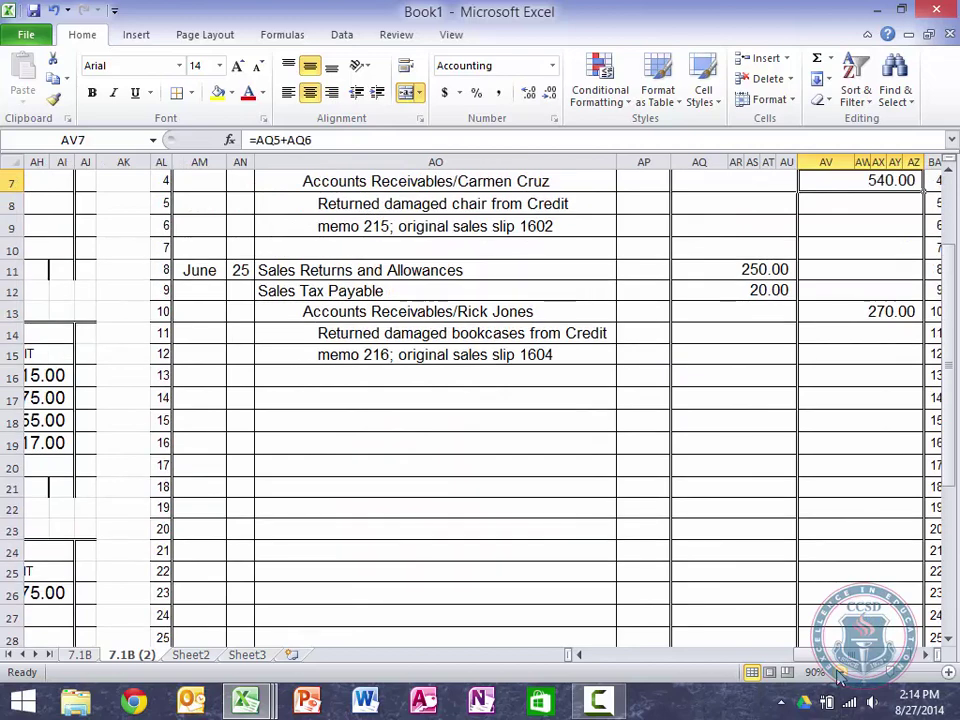
key("Down")
key("Left")
key("Left")
key("Left")
key("Left")
key("Left")
key("Left")
key("Down")
key("Down")
key("Left")
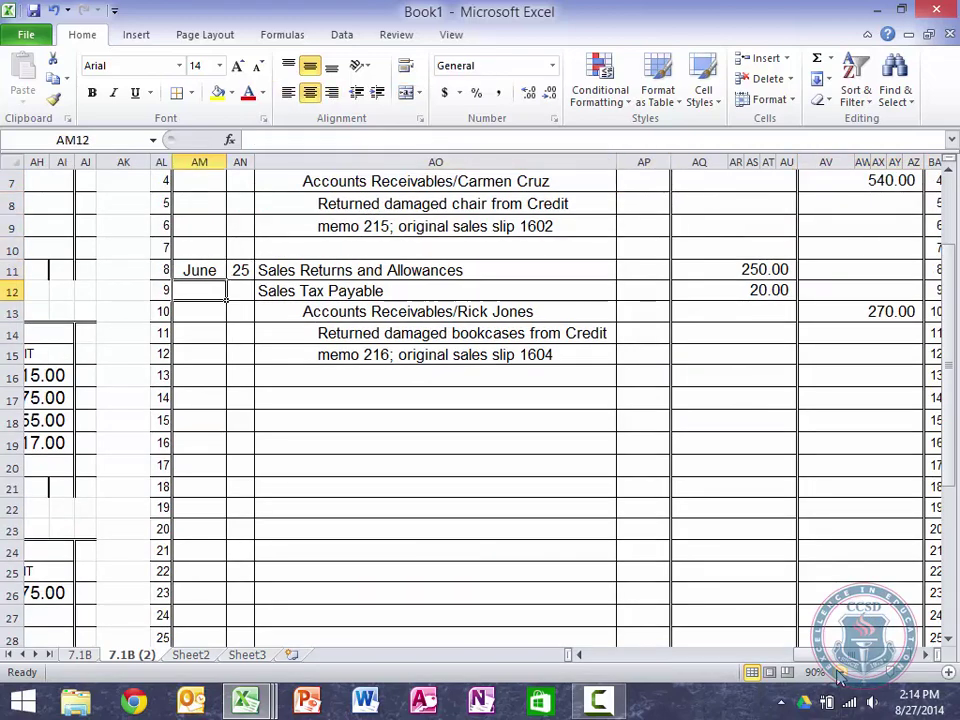
key("Left")
key("Left")
key("Down")
key("Down")
key("Down")
key("Down")
key("Left")
key("Left")
key("Left")
key("Left")
key("Down")
key("Left")
key("Left")
key("Left")
key("Down")
key("Down")
key("Down")
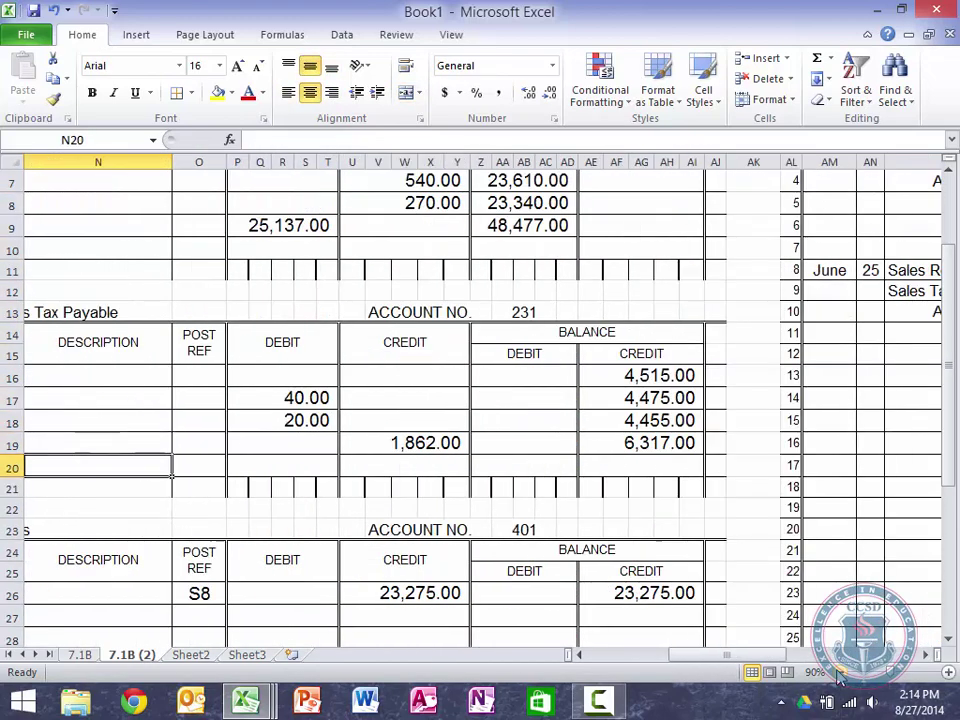
key("Down")
key("Down")
key("Down")
key("Down")
key("Down")
key("Down")
key("Down")
key("Down")
key("Down")
key("Down")
key("Down")
key("Down")
key("Down")
key("Down")
key("Down")
key("Down")
key("Down")
key("Down")
key("Right")
key("Right")
key("Right")
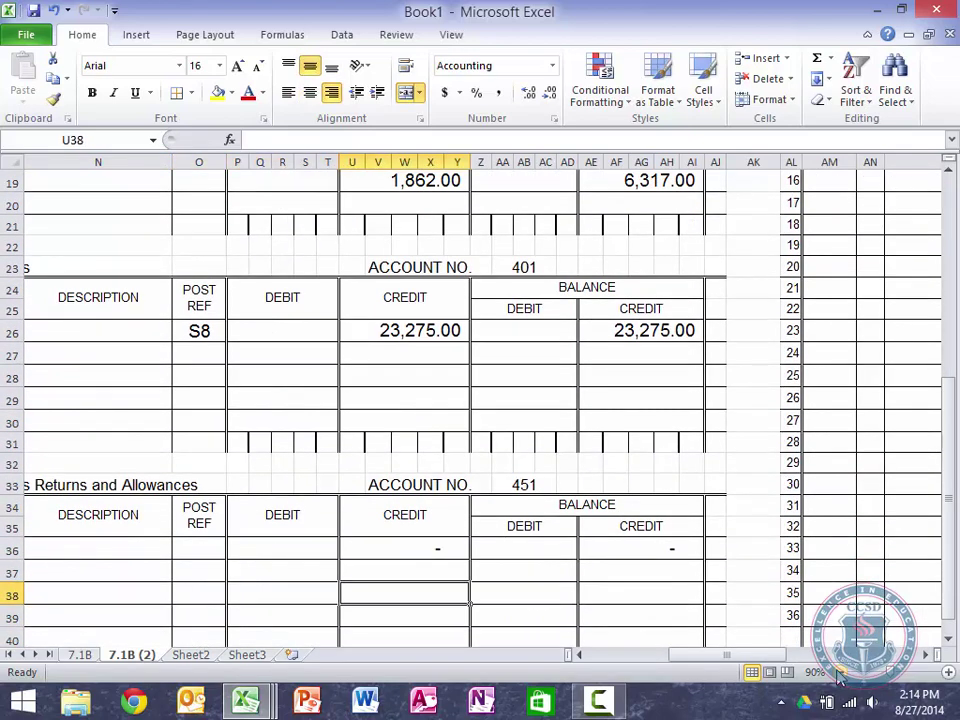
key("Up")
key("Up")
key("Left")
key("Left")
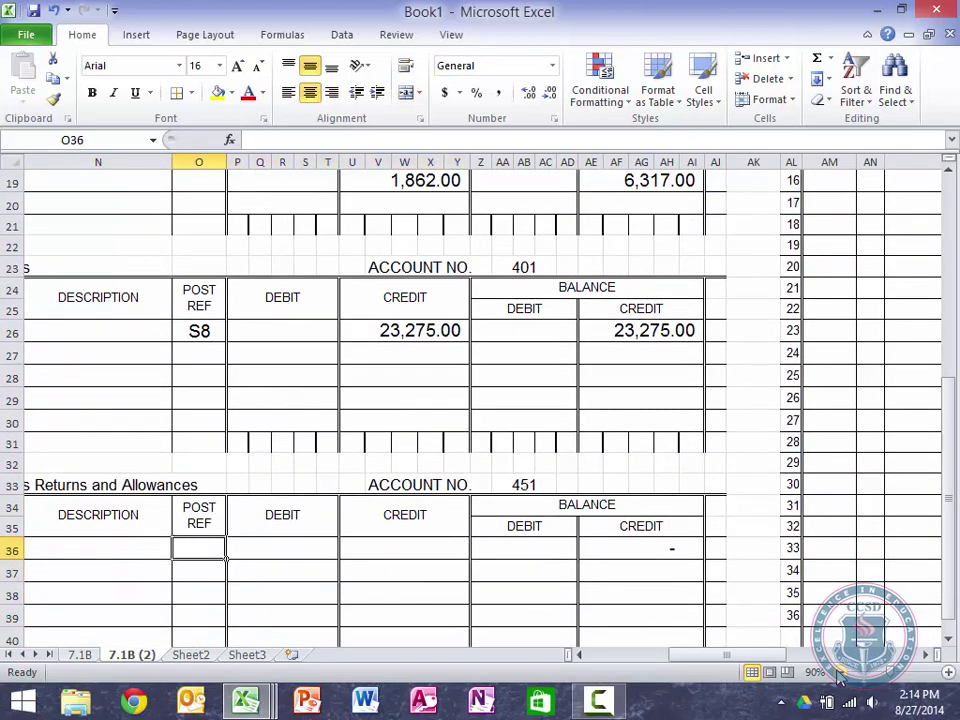
key("Left")
key("Left")
key("Left")
key("Right")
key("Right")
key("Right")
key("Right")
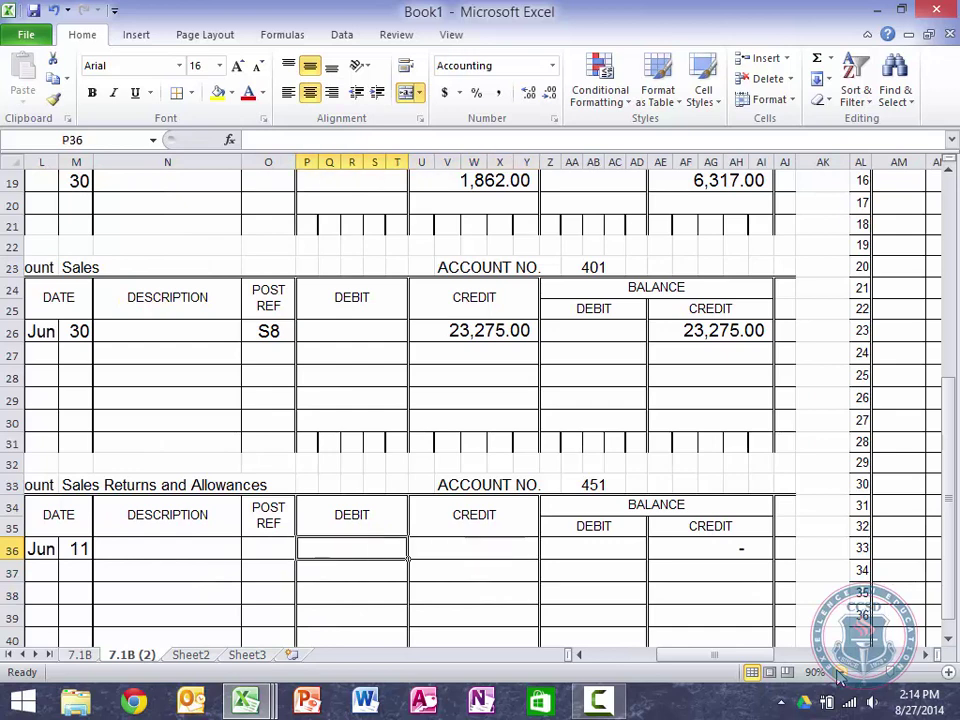
type("=")
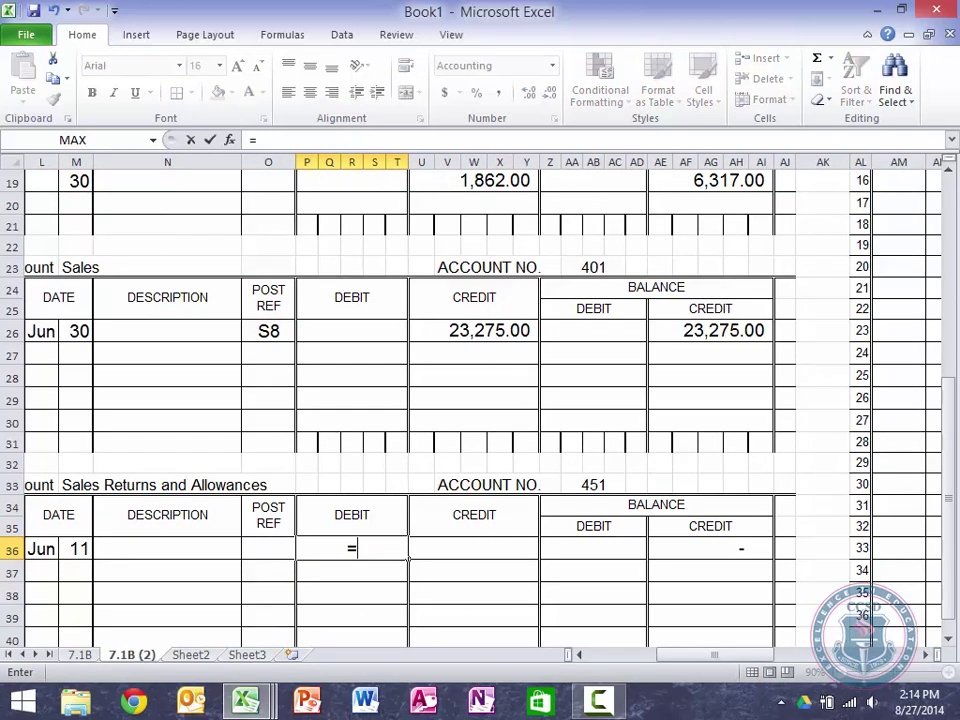
key("Right")
key("Right")
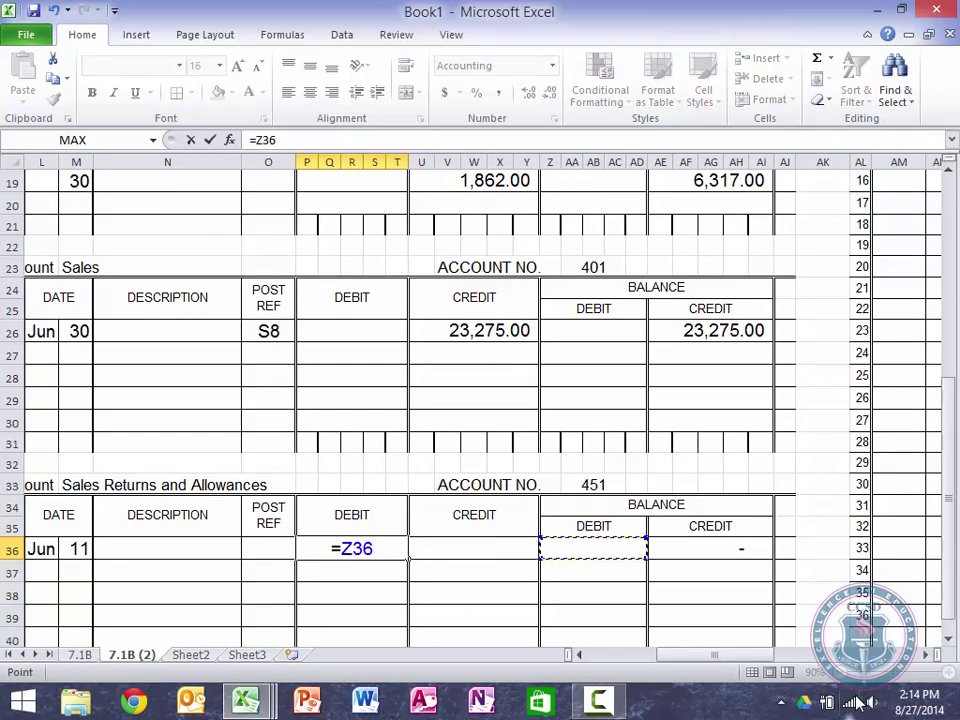
key("Down")
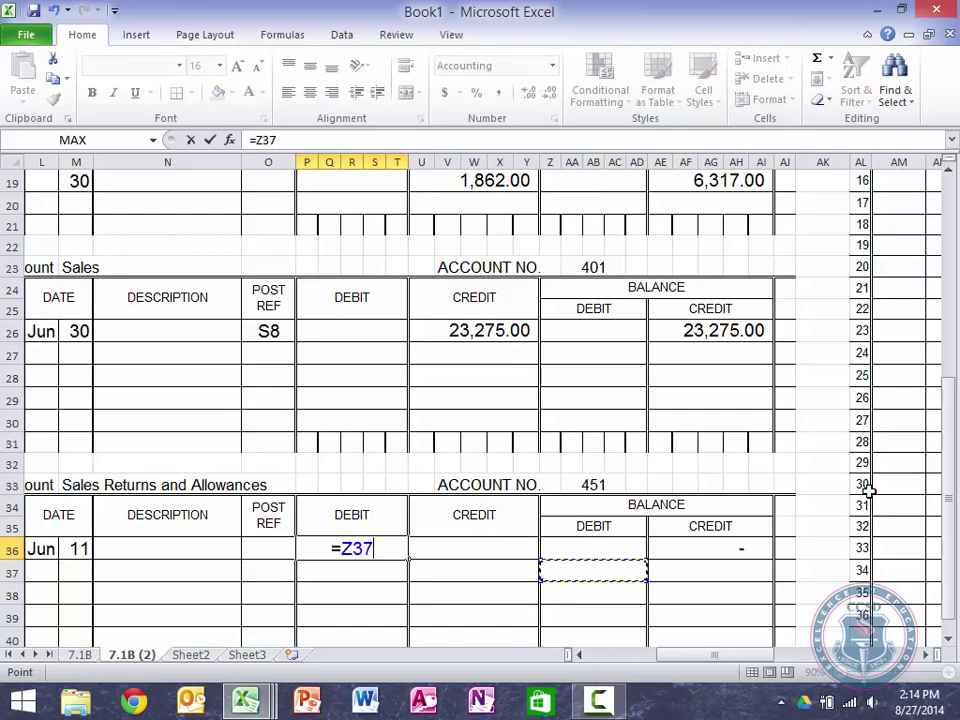
key("Right")
key("Right")
key("Right")
key("Right")
key("Right")
key("Right")
key("Right")
key("Right")
key("Right")
key("Right")
key("Right")
key("Up")
key("Up")
key("Right")
key("Right")
key("Up")
key("Up")
key("Up")
key("Right")
key("Right")
key("Up")
key("Up")
key("Up")
key("Up")
key("Up")
key("Up")
key("Up")
key("Up")
key("Up")
key("Up")
key("Up")
key("Up")
key("Up")
key("Up")
key("Up")
key("Up")
key("Up")
key("Up")
key("Up")
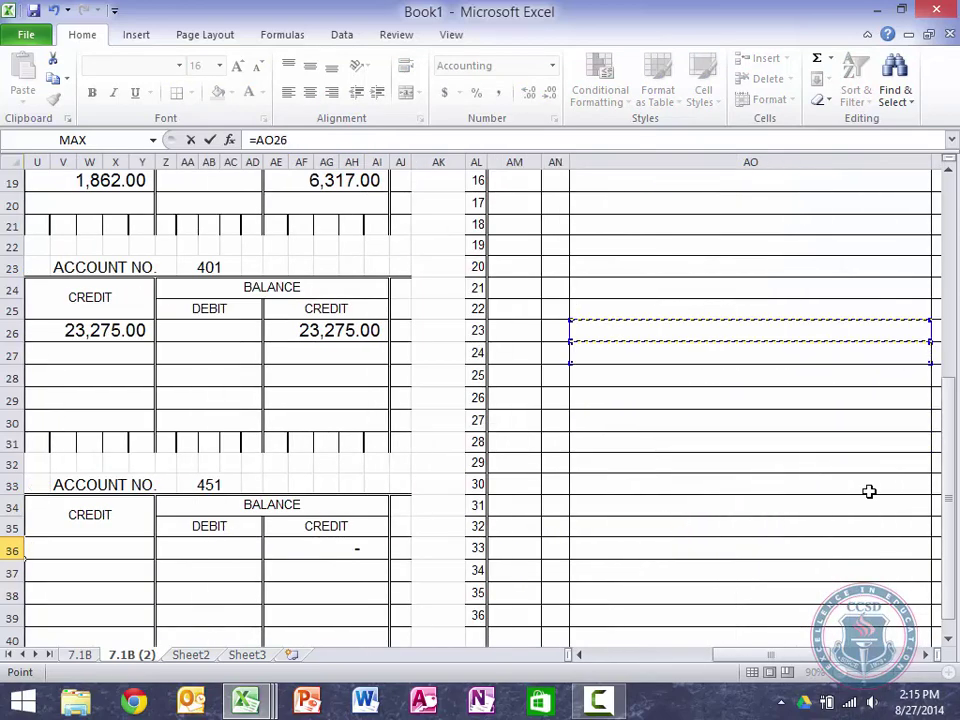
key("Up")
key("Up")
key("Up")
key("Up")
key("Up")
key("Up")
key("Up")
key("Up")
key("Down")
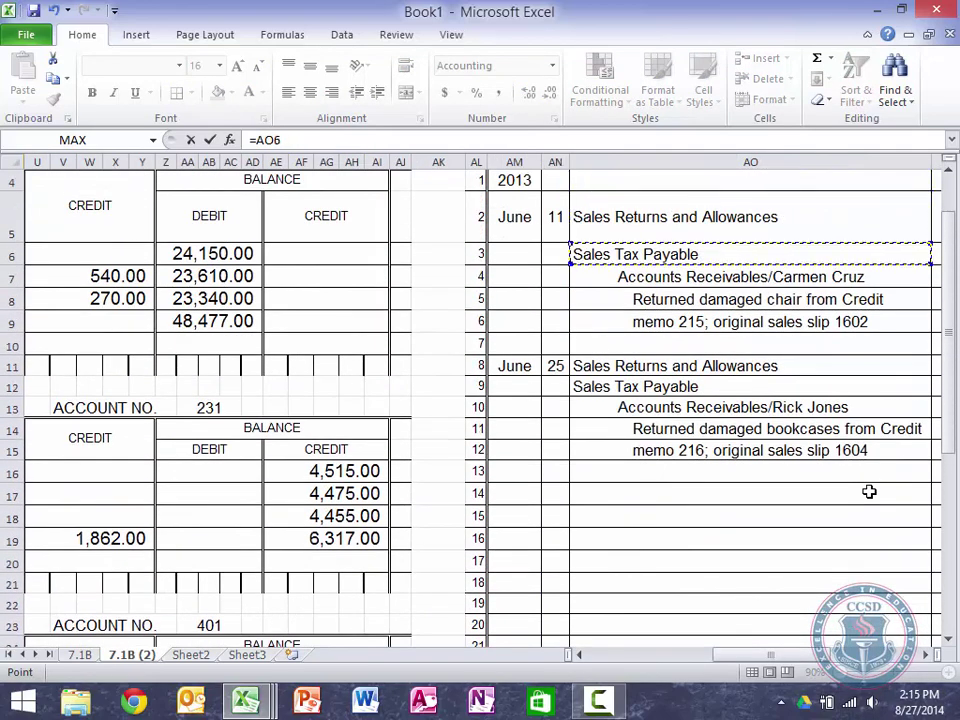
key("Right")
key("Right")
key("Up")
key("Return")
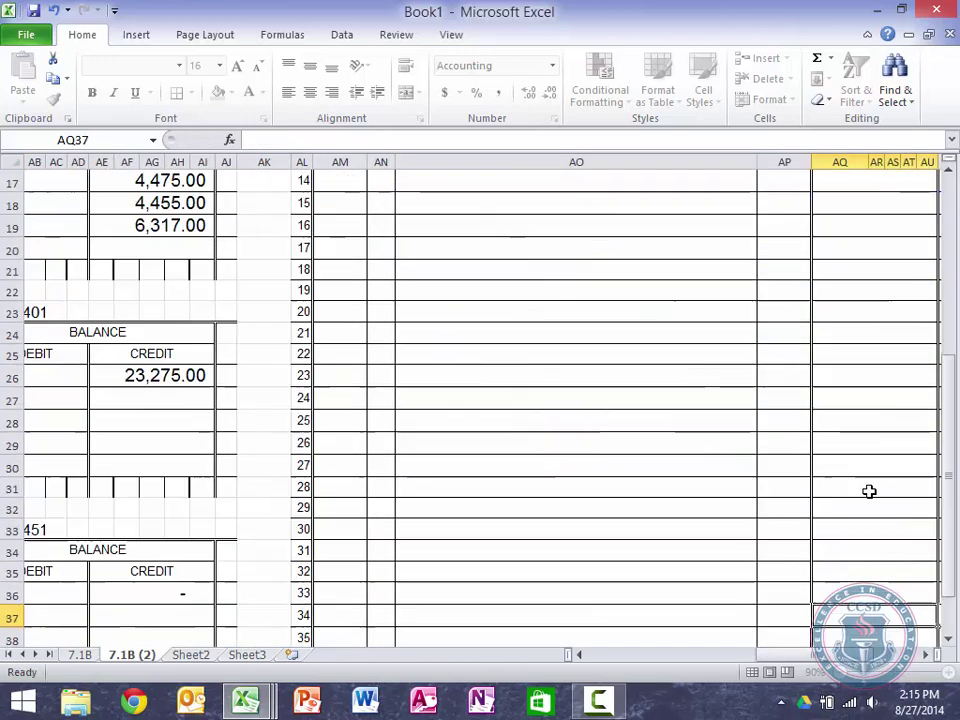
Step: Enter day 25 on the second row and link its debit to journal cell AQ11 (250.00)
key("Left")
key("Left")
key("Left")
key("Left")
key("Left")
key("Left")
key("Left")
key("Left")
key("Left")
key("Left")
key("Left")
key("Left")
key("Left")
key("Left")
key("Left")
key("Left")
key("Left")
key("Left")
key("Left")
key("Left")
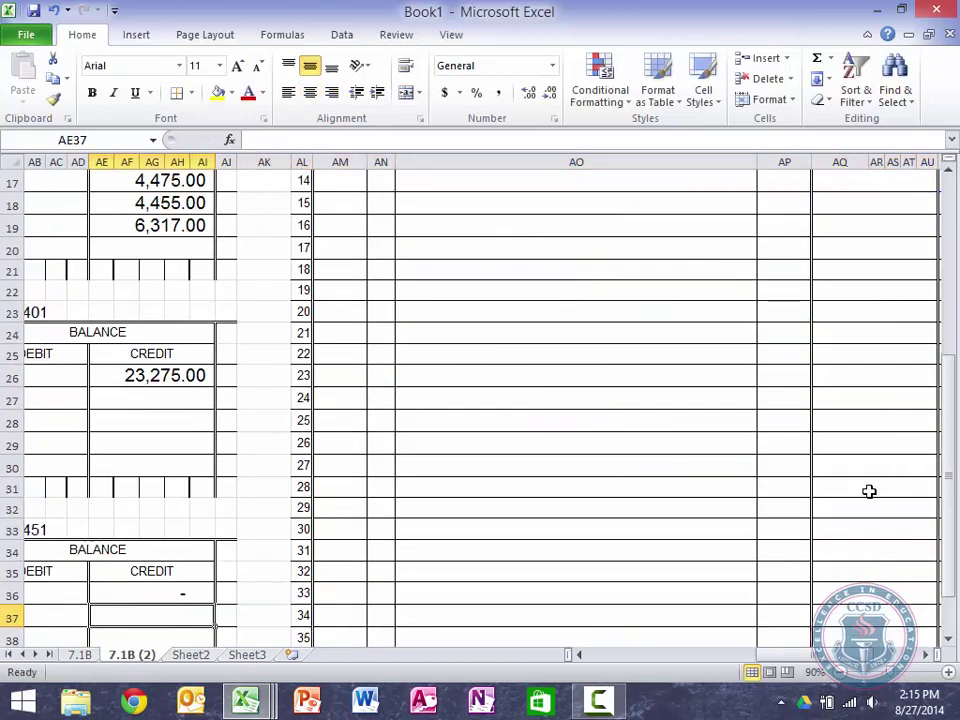
key("Left")
key("Left")
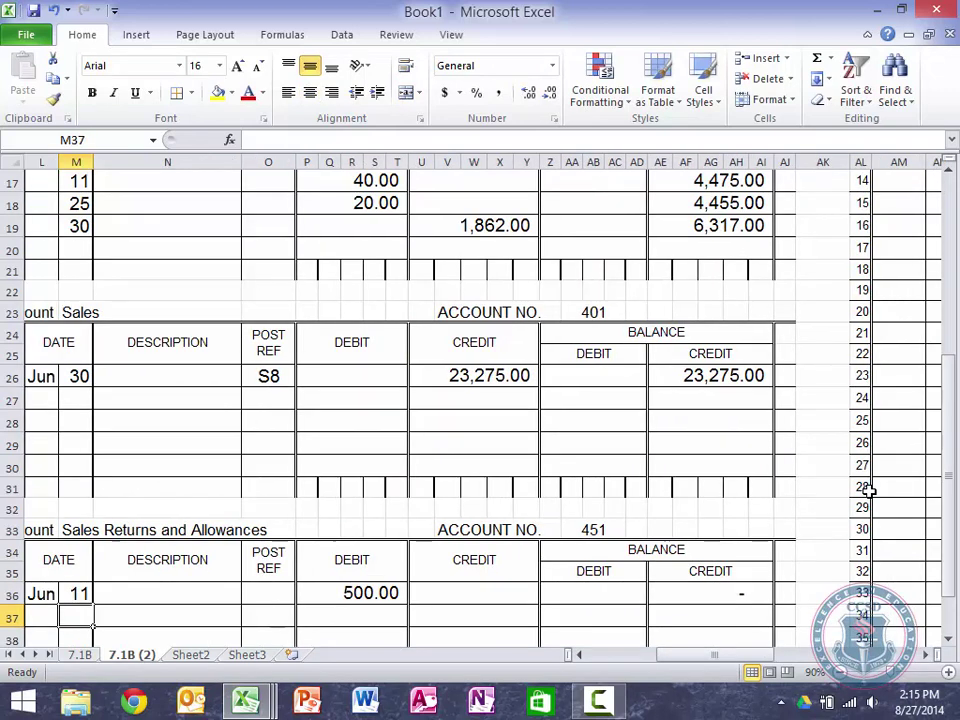
type("25")
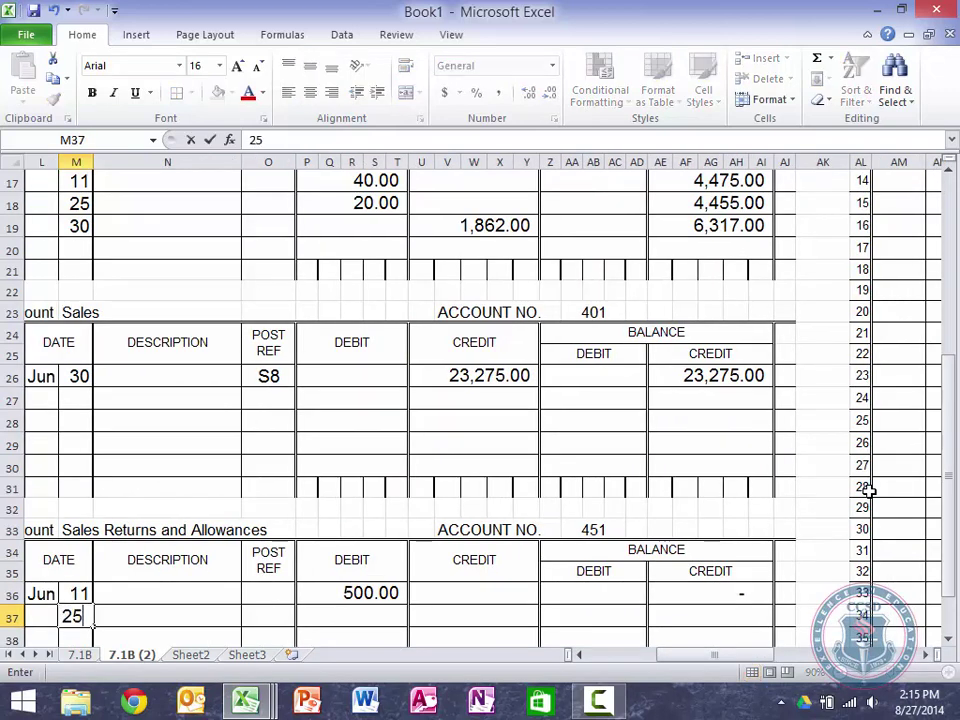
key("Right")
key("Right")
key("Right")
type("=")
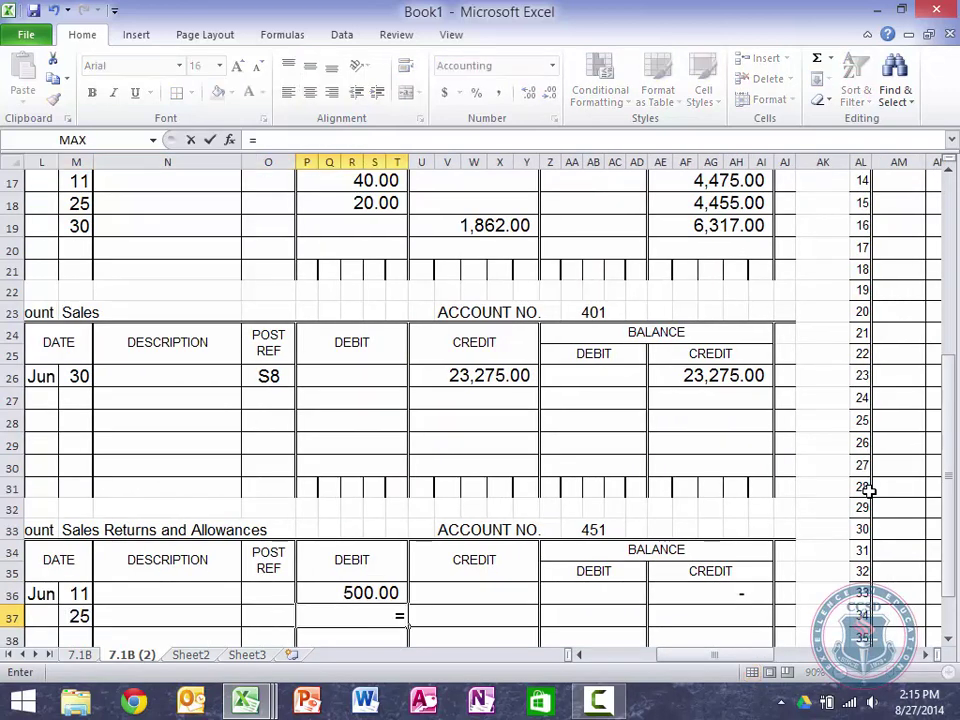
key("Right")
key("Right")
key("Right")
key("Right")
key("Right")
key("Right")
key("Right")
key("Right")
key("Right")
key("Right")
key("Right")
key("Right")
key("Right")
key("Right")
key("Right")
key("Right")
key("Right")
key("Right")
key("Right")
key("Right")
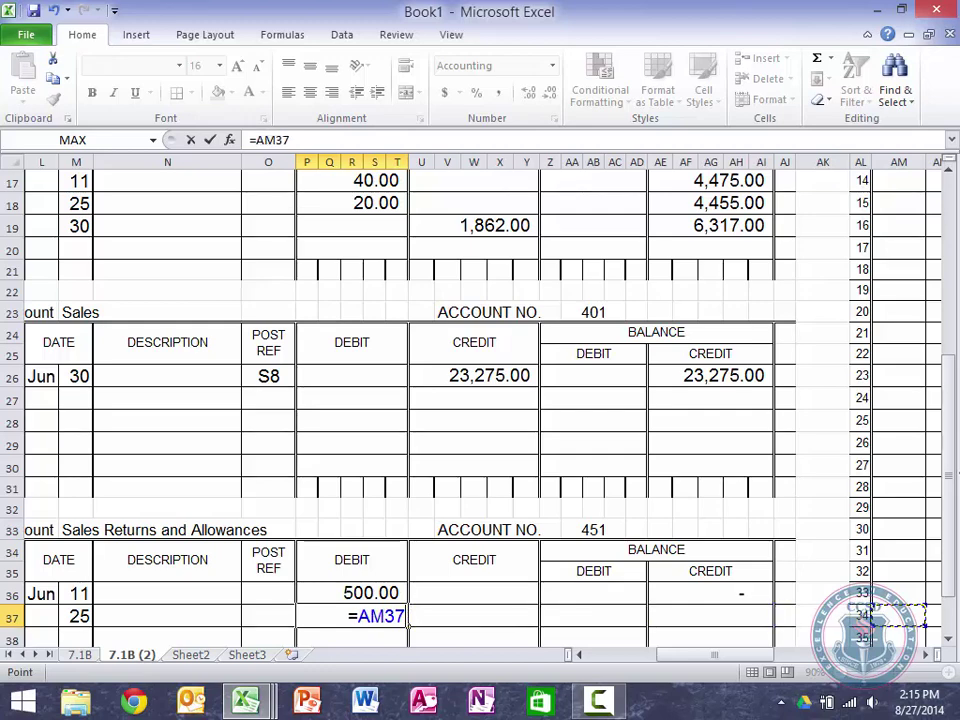
key("Right")
key("Right")
key("Right")
key("Up")
key("Up")
key("Up")
key("Up")
key("Up")
key("Up")
key("Up")
key("Up")
key("Up")
key("Up")
key("Up")
key("Up")
key("Up")
key("Up")
key("Up")
key("Up")
key("Up")
key("Up")
key("Up")
key("Up")
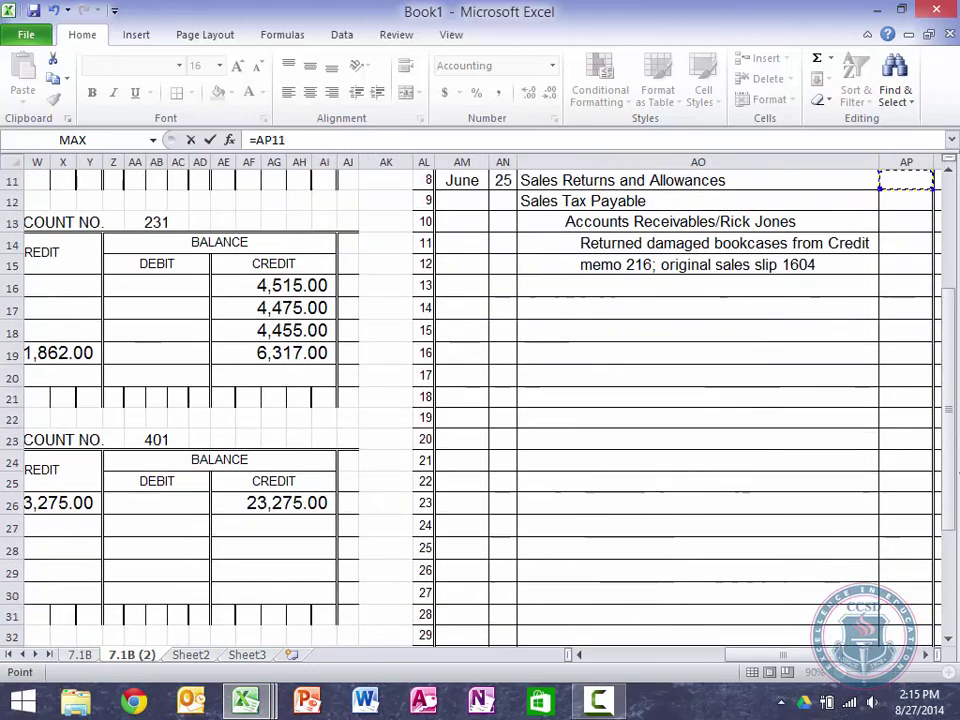
key("Up")
key("Down")
key("Right")
key("Return")
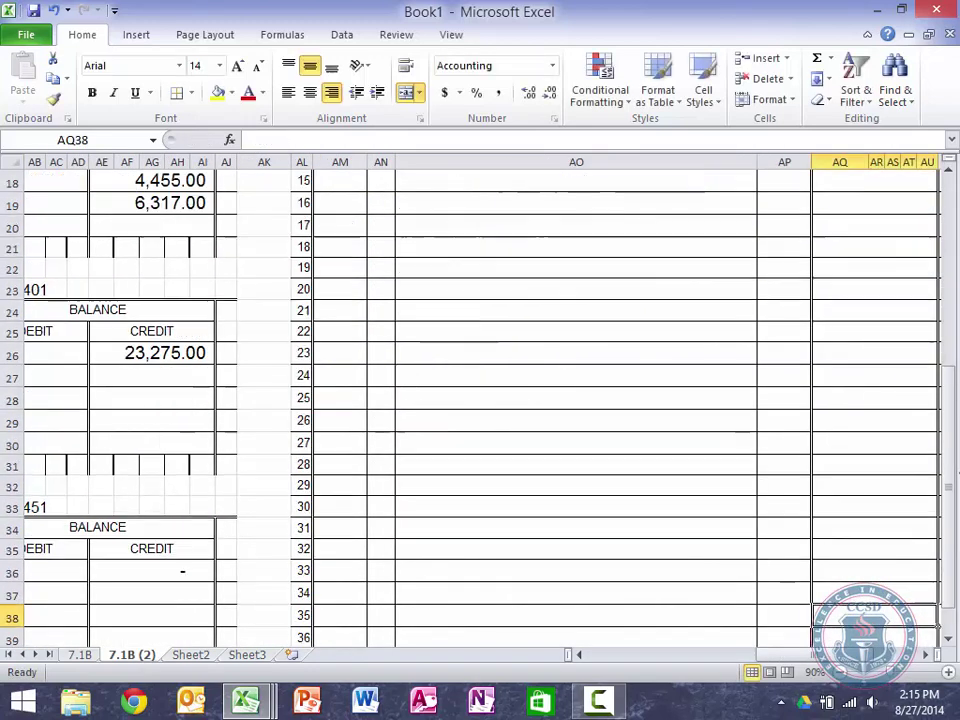
key("Left")
key("Left")
key("Left")
key("Left")
key("Left")
key("Left")
key("Up")
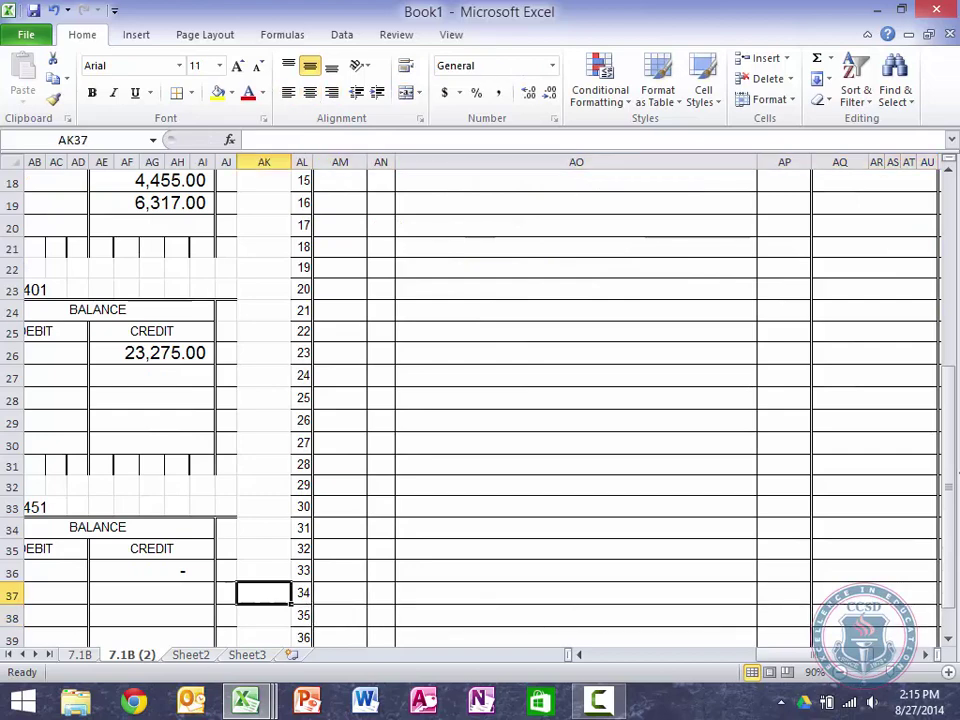
key("Up")
key("Left")
key("Left")
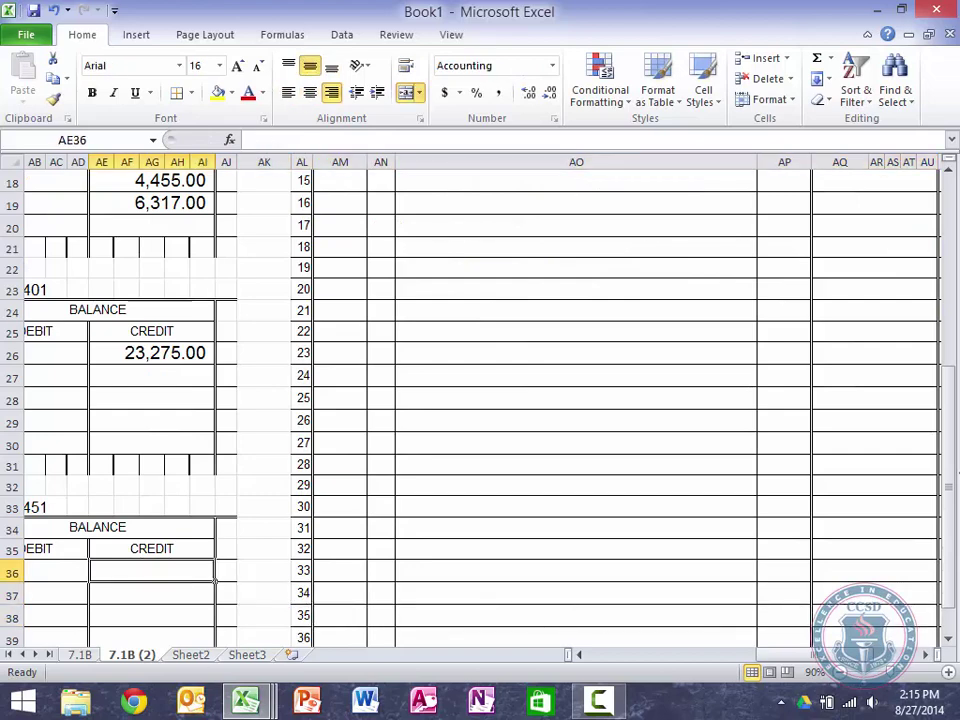
key("Left")
key("Left")
key("Left")
key("Left")
key("Left")
key("Left")
key("Right")
key("Right")
key("Right")
key("Right")
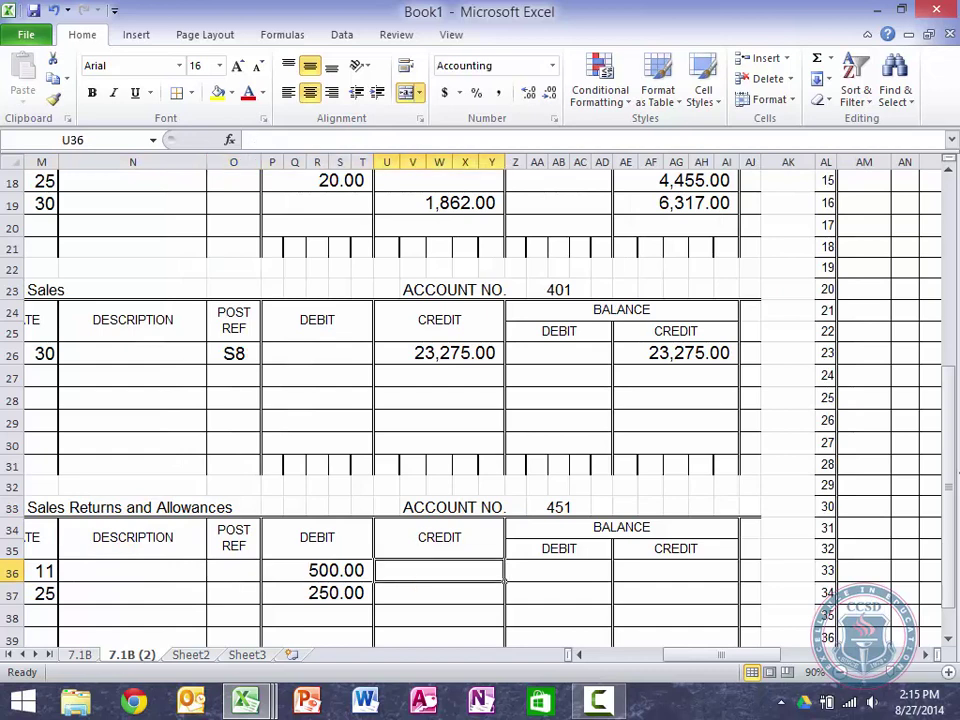
key("Right")
Step: Add debit balance formulas: 500.00 on the first row, then =Z36+P37-U37 giving 750.00
type("=")
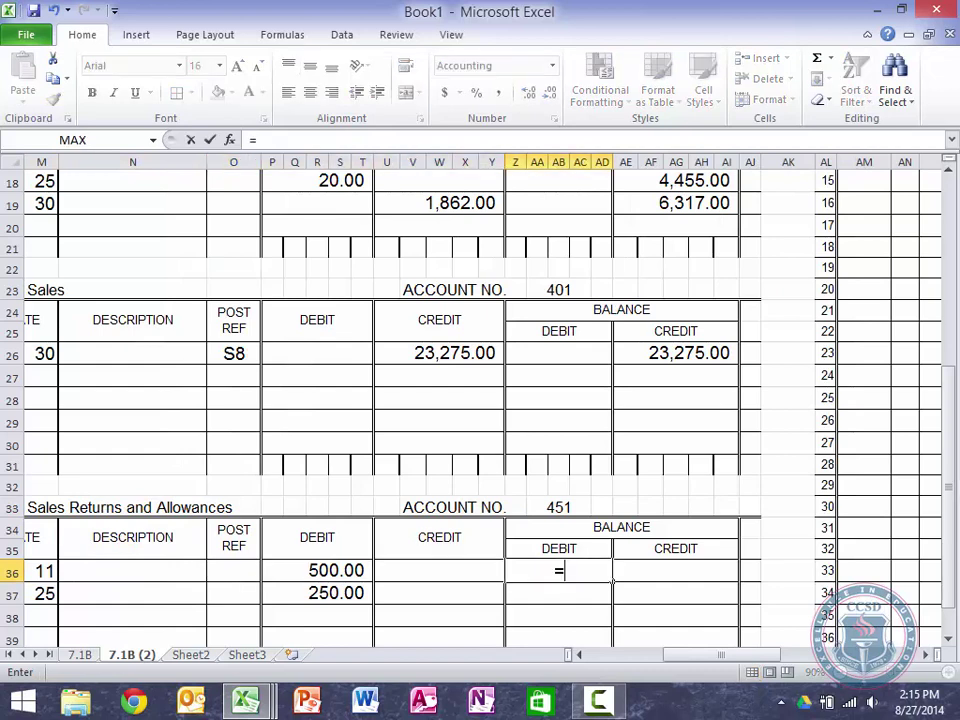
left_click(295, 566)
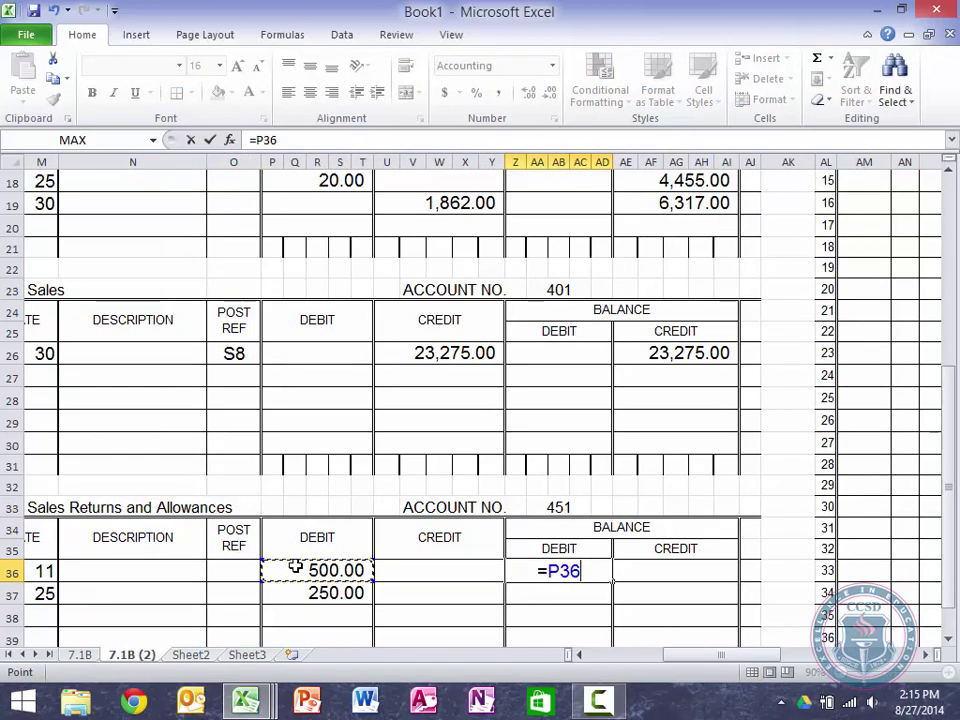
key("Return")
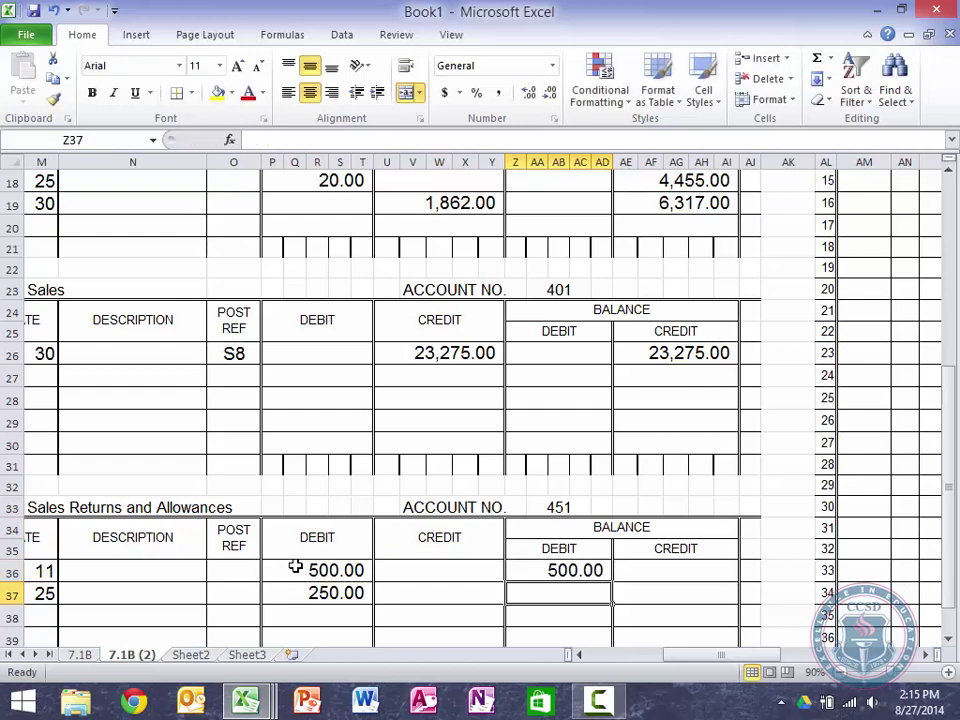
type("=")
left_click(575, 570)
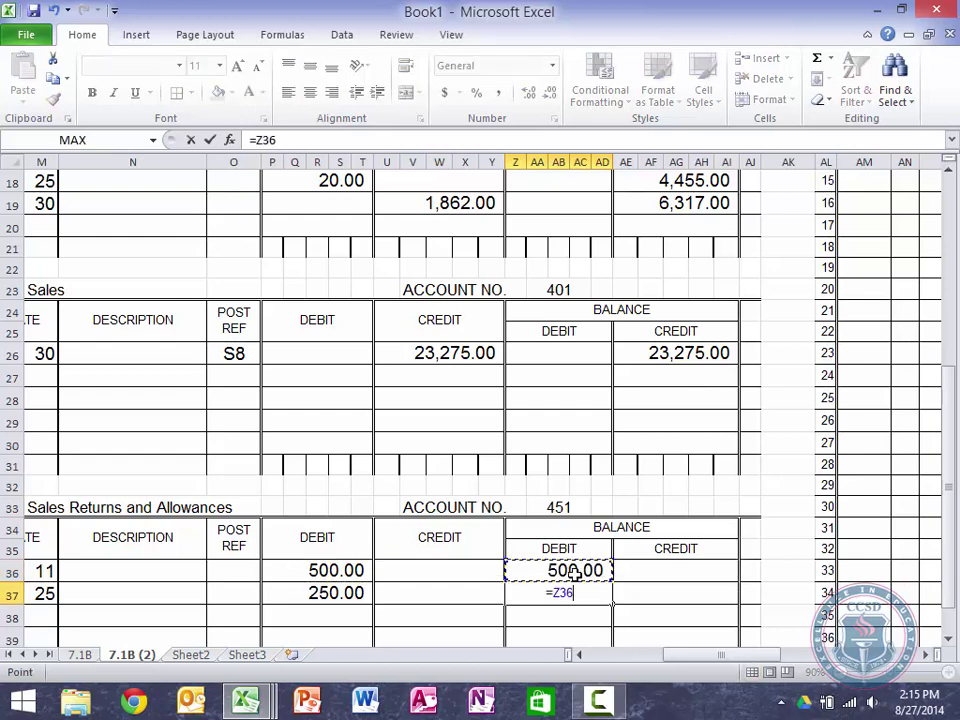
type("+")
left_click(330, 592)
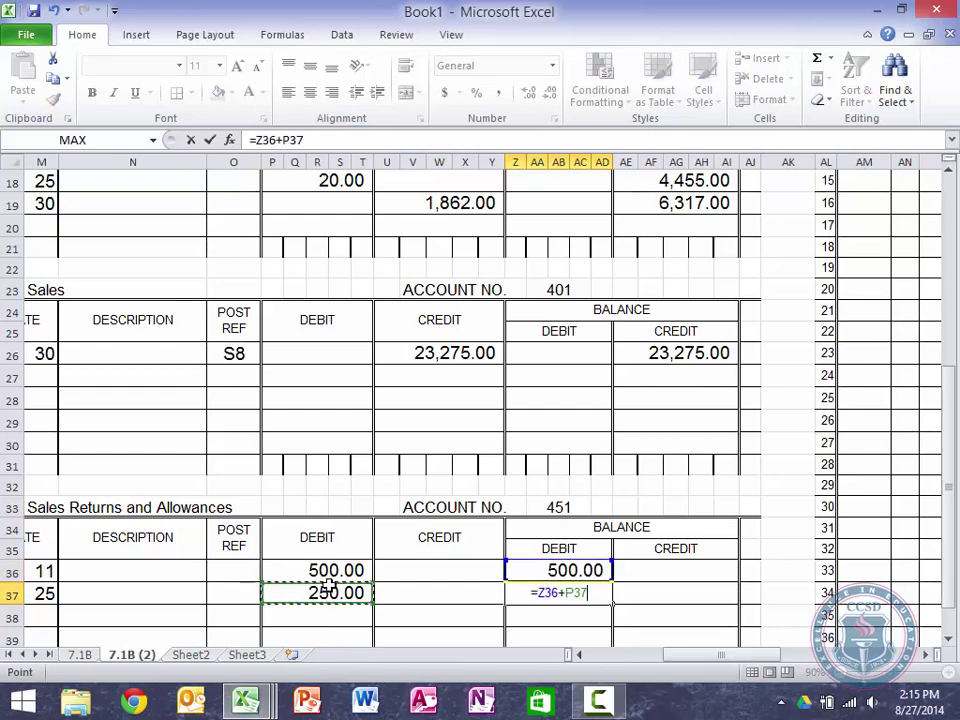
type("-")
left_click(421, 596)
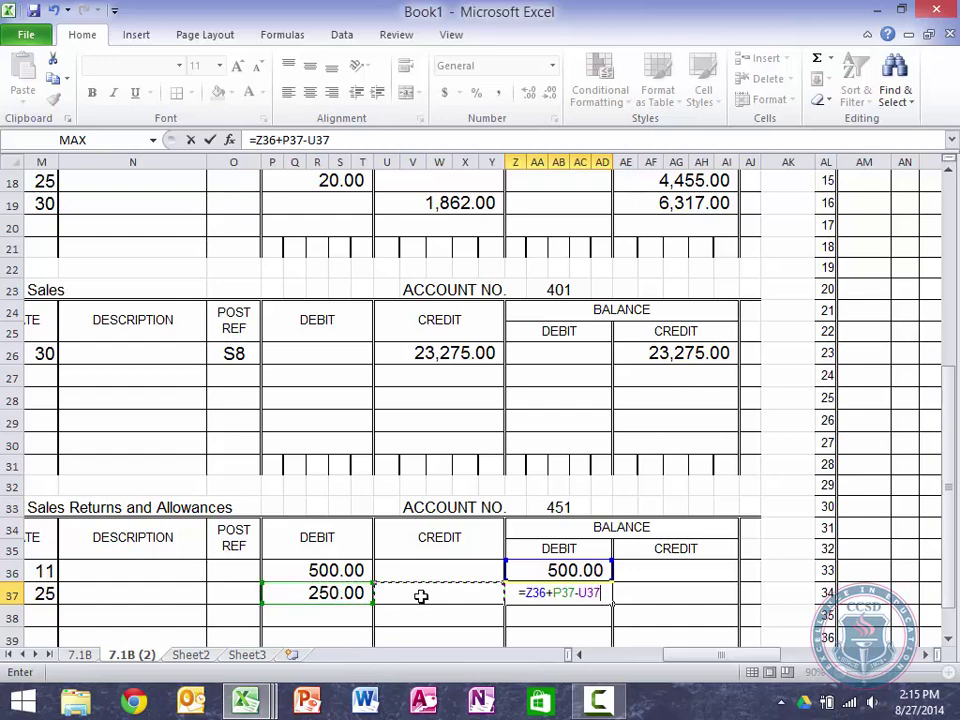
key("Return")
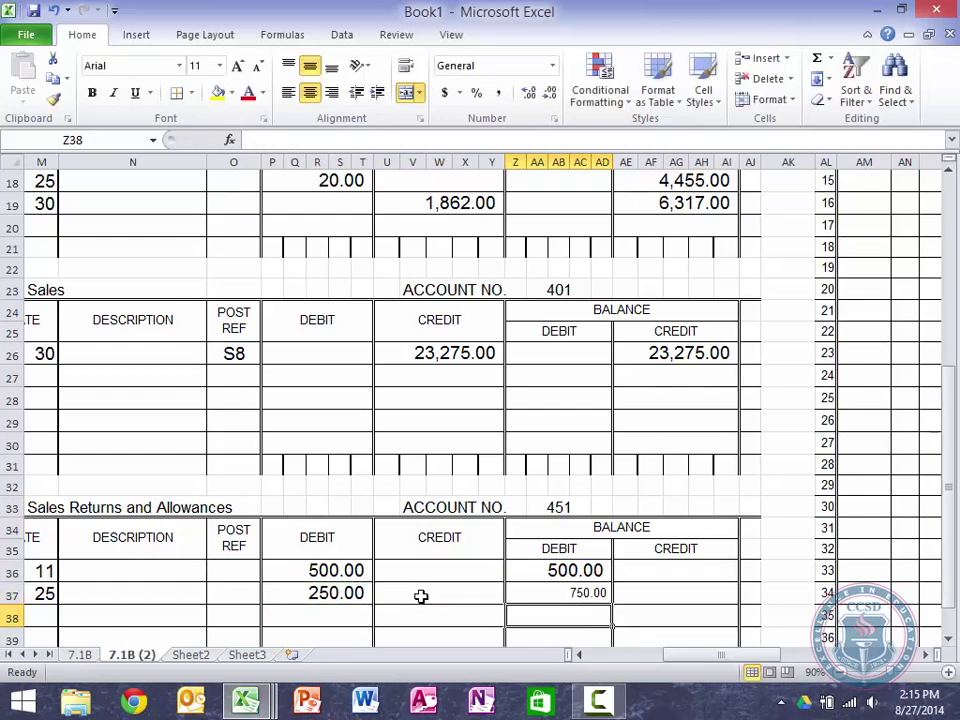
Step: Enlarge the 750.00 balance to font size 16
left_click(588, 592)
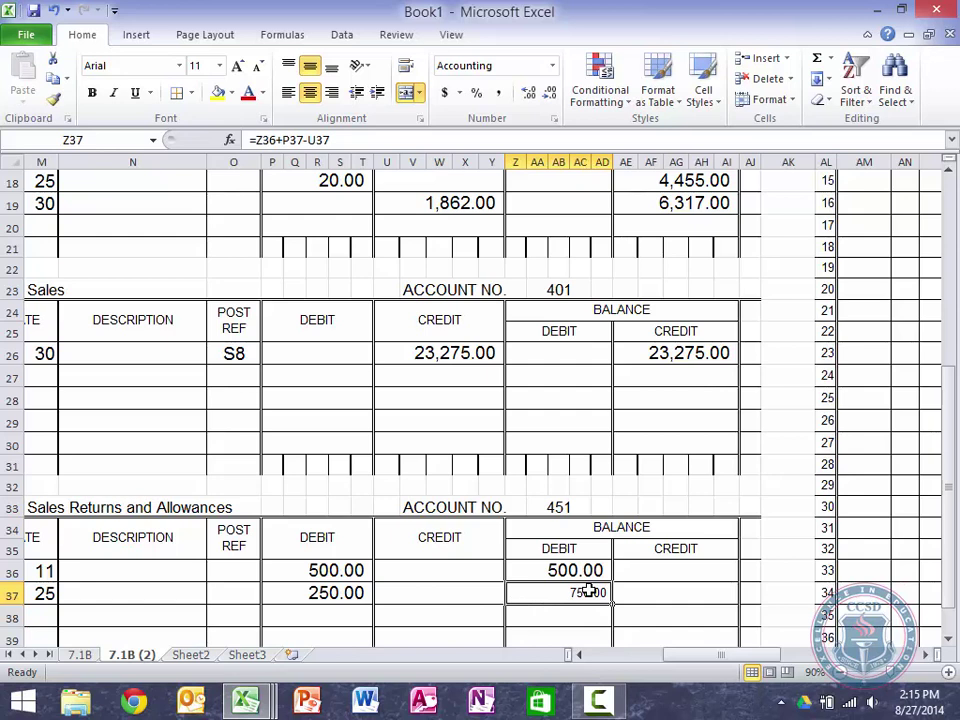
left_click(236, 66)
left_click(236, 66)
left_click(236, 66)
left_click(237, 67)
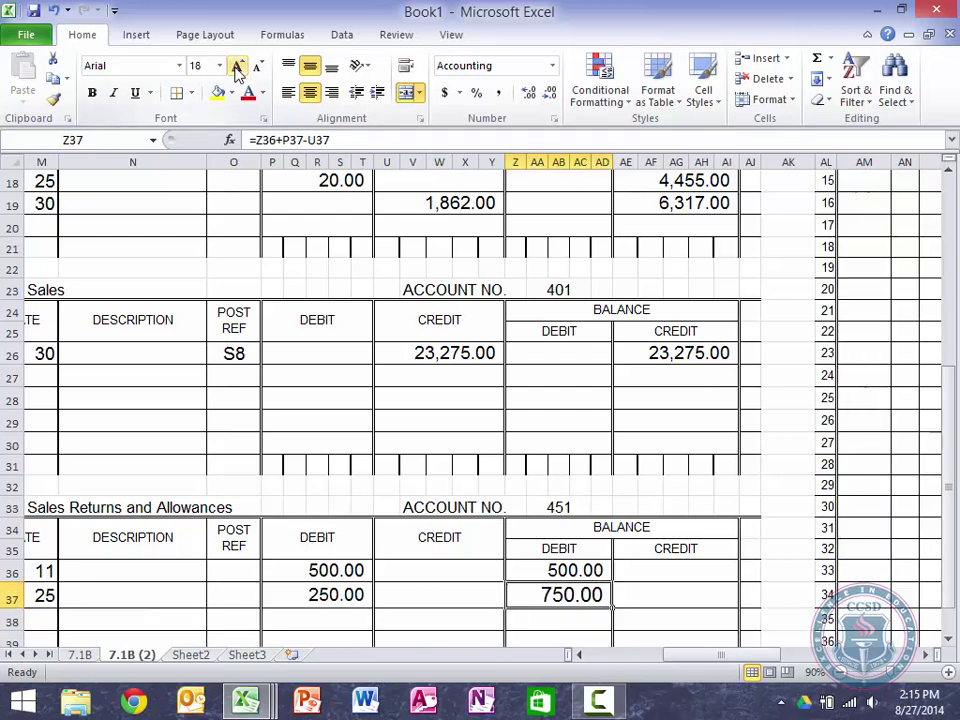
left_click(258, 66)
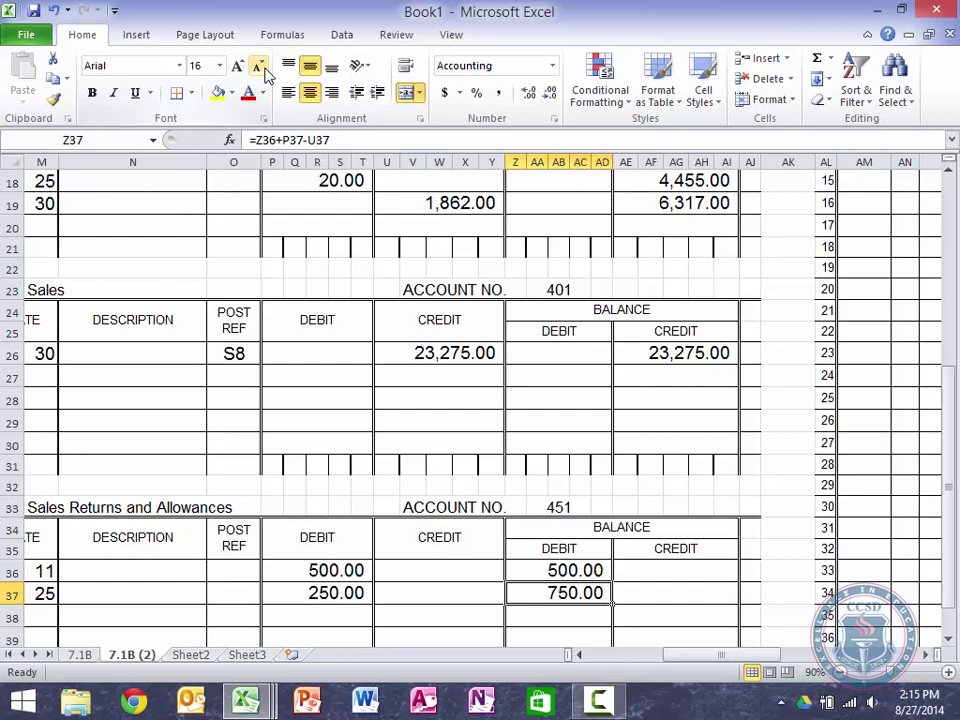
Step: Rename the 7.1B (2) sheet tab to 7.2B
double_click(141, 657)
key("Right")
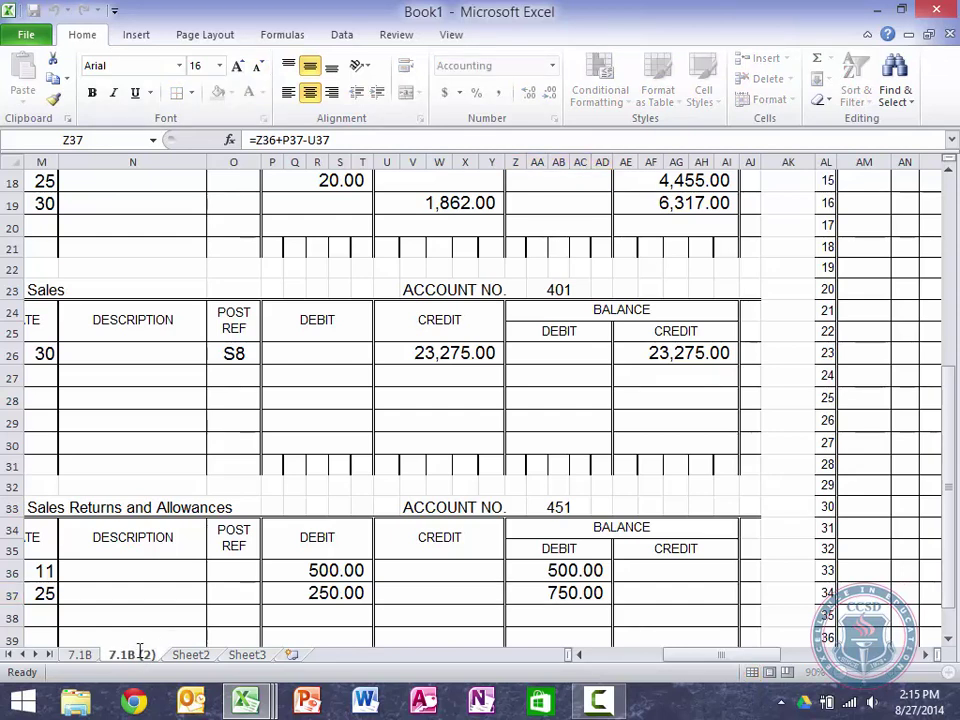
key("BackSpace")
key("BackSpace")
key("BackSpace")
key("BackSpace")
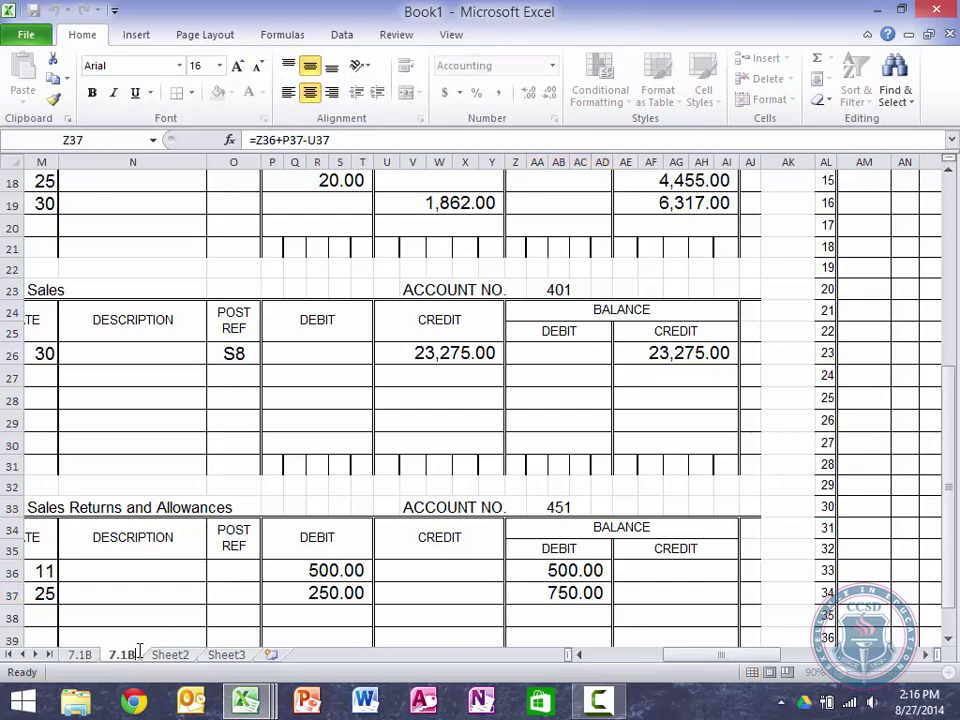
key("Left")
key("shift+Left")
type("2")
key("Return")
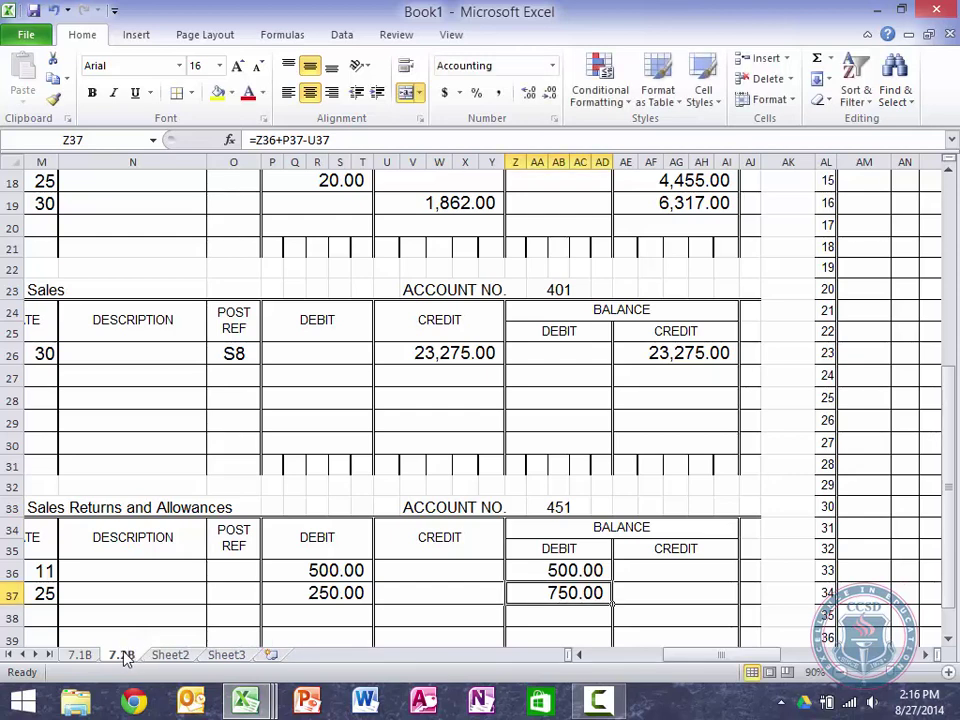
Step: Duplicate the 7.2B sheet via Move or Copy, placing the copy before Sheet2
right_click(123, 652)
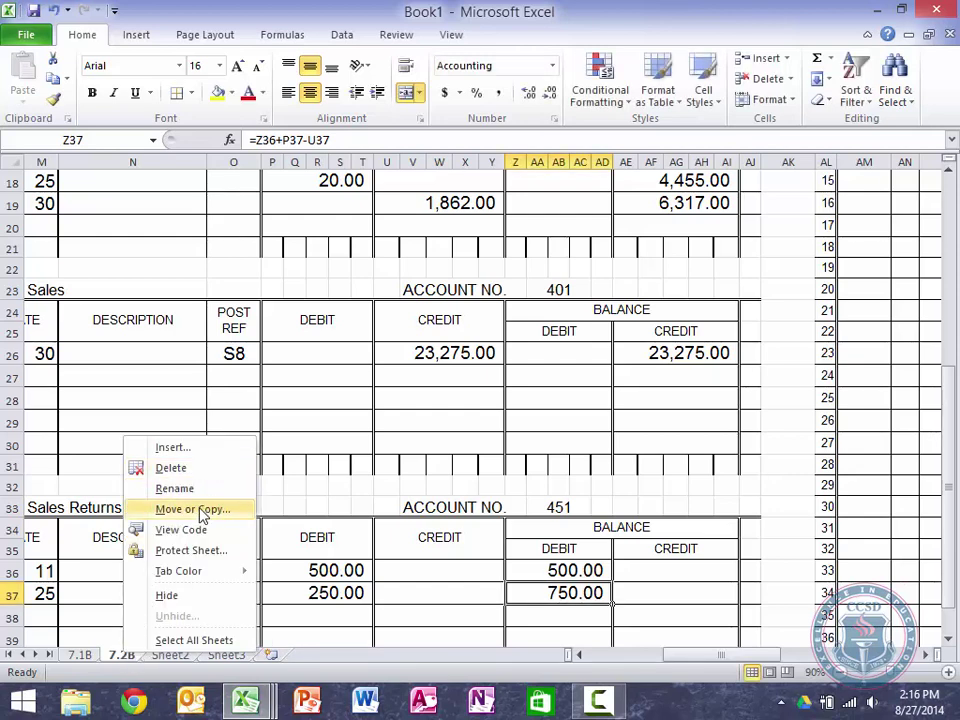
left_click(193, 510)
left_click(106, 583)
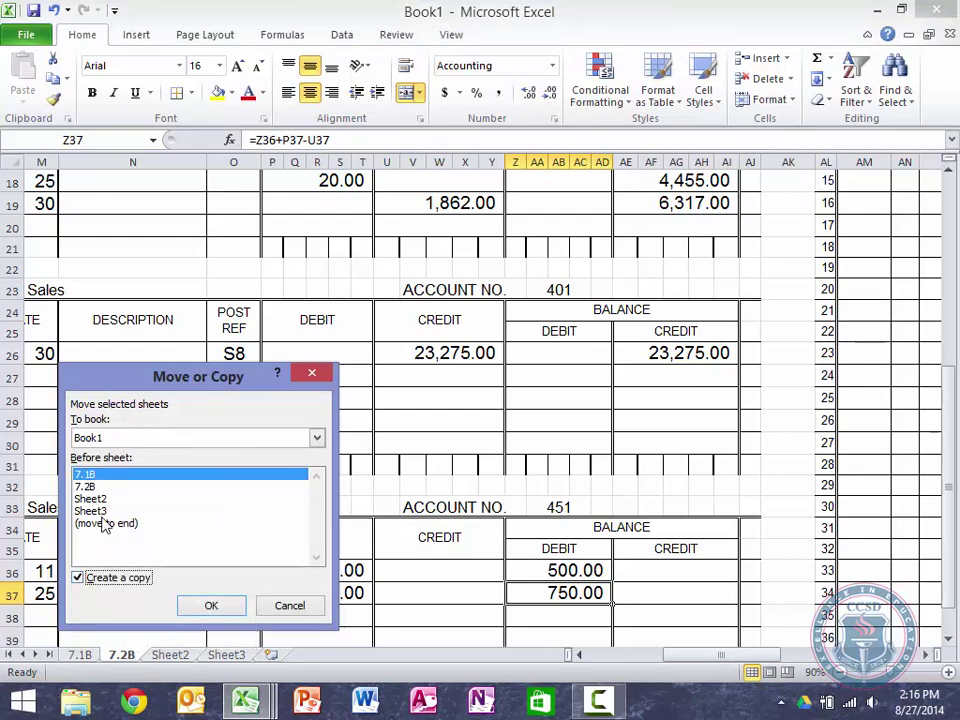
left_click(110, 500)
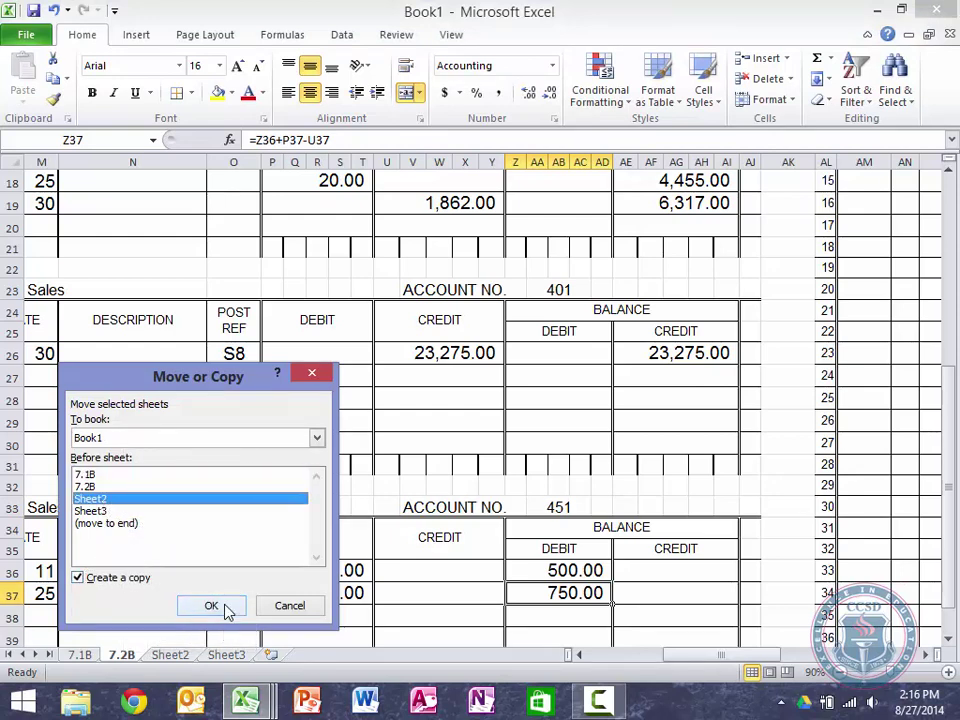
left_click(226, 608)
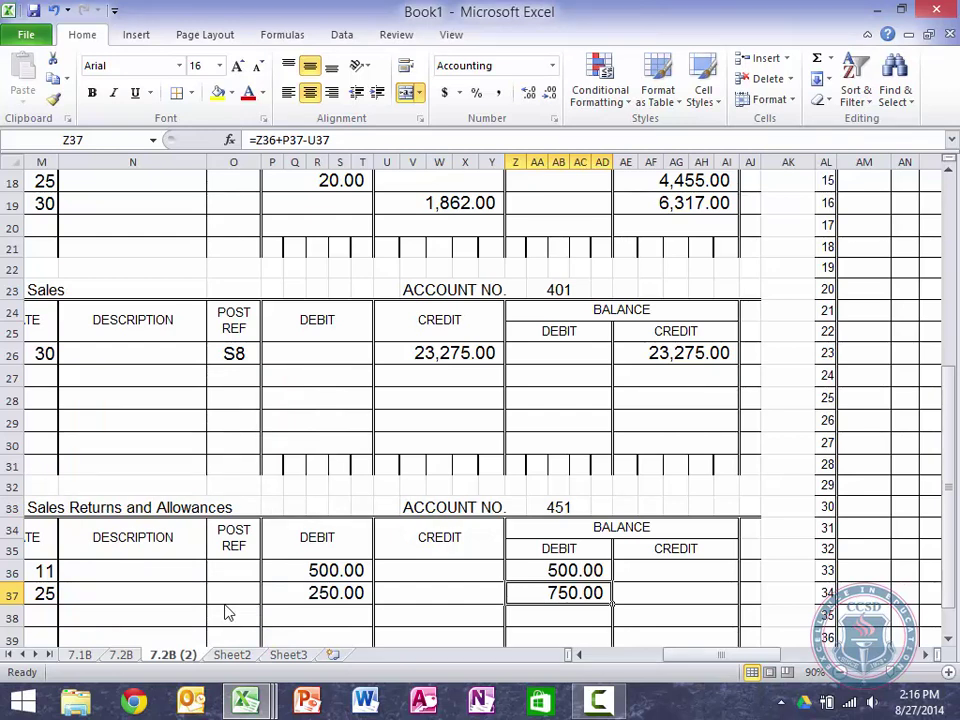
scroll(321, 405, "left", 6)
scroll(321, 405, "up", 6)
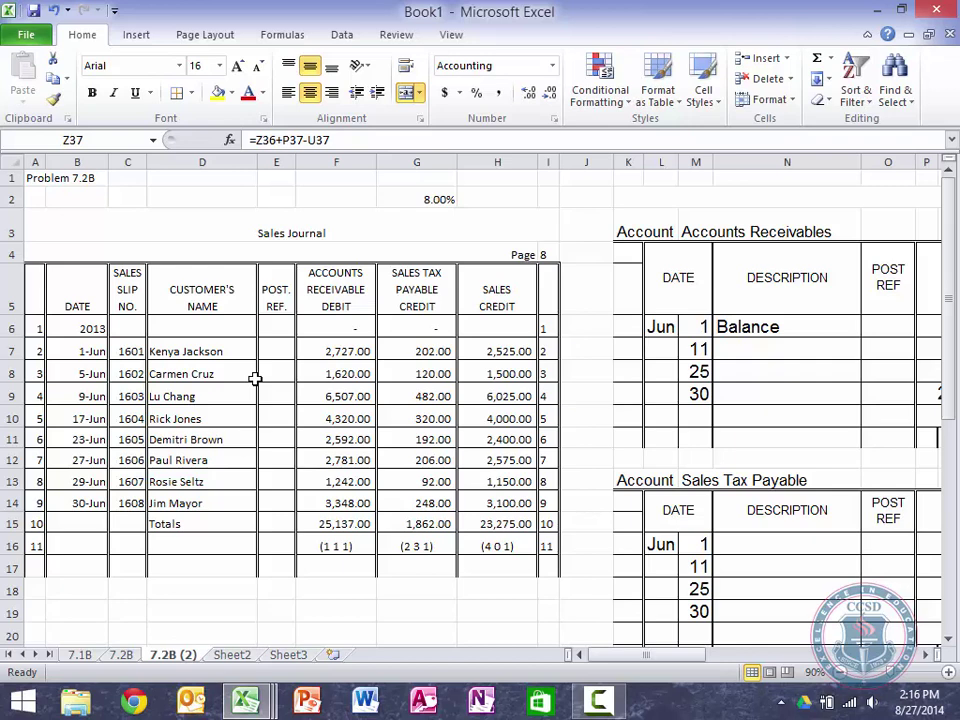
key("Return")
key("Left")
key("Left")
key("Left")
key("Left")
key("Left")
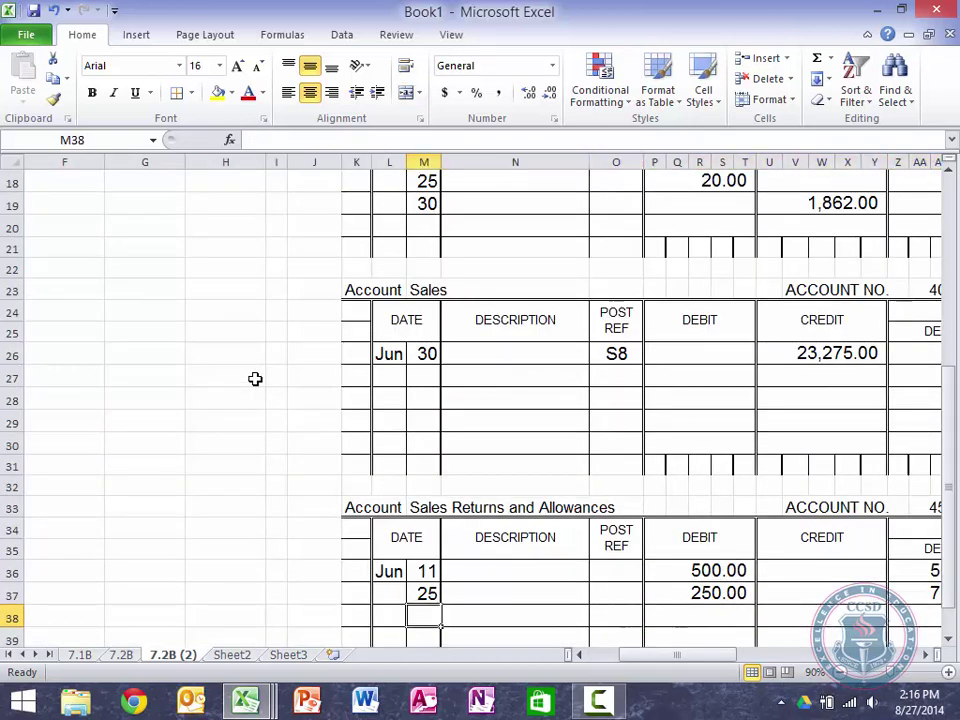
key("Home")
key("Up")
key("Up")
key("Up")
key("Up")
key("Up")
key("Up")
key("Up")
key("Up")
key("Up")
key("Up")
key("Up")
key("Up")
key("Up")
key("Up")
key("Up")
key("Up")
key("Up")
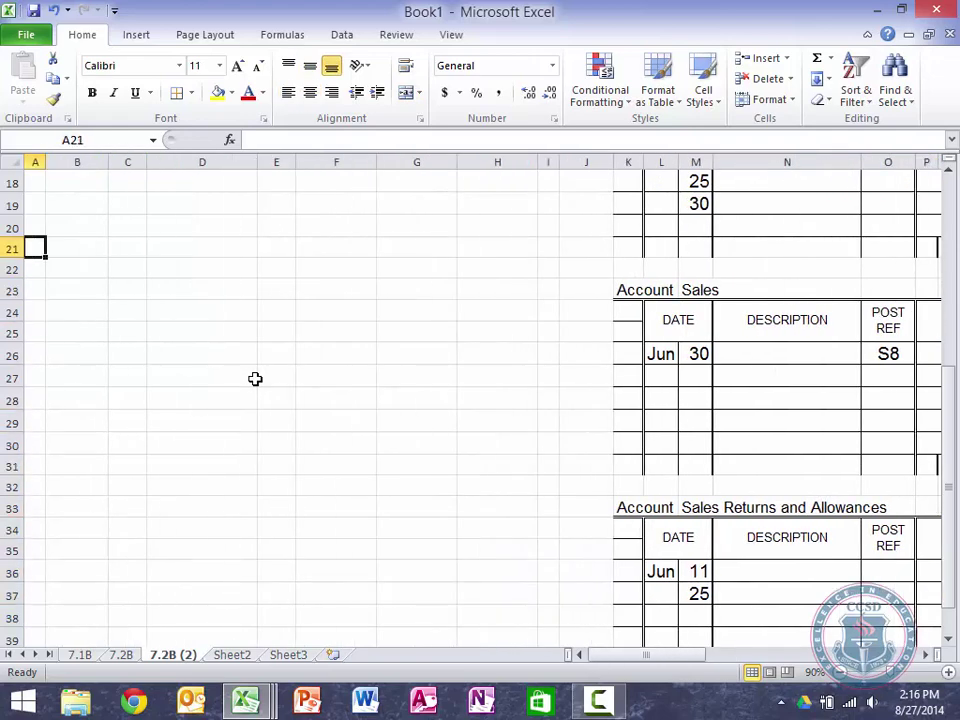
key("Up")
key("Up")
key("Up")
key("Up")
key("Up")
key("Up")
key("Up")
key("Up")
key("Up")
key("Up")
key("Up")
key("Up")
key("Up")
key("Up")
key("Up")
key("Up")
key("Up")
key("Up")
key("Up")
key("Up")
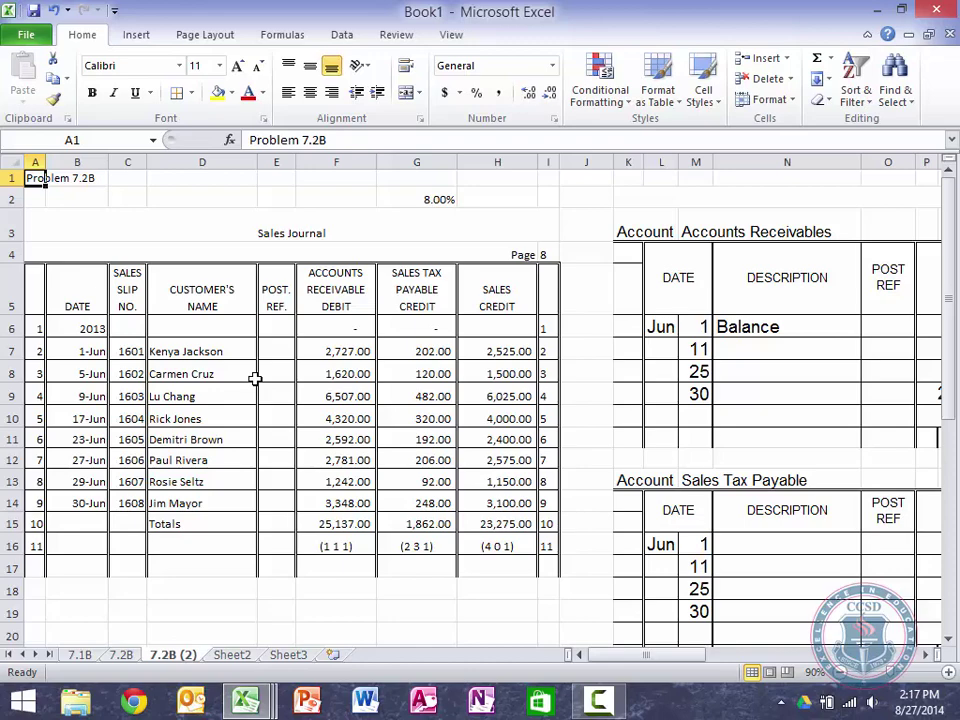
left_click(949, 673)
left_click(949, 673)
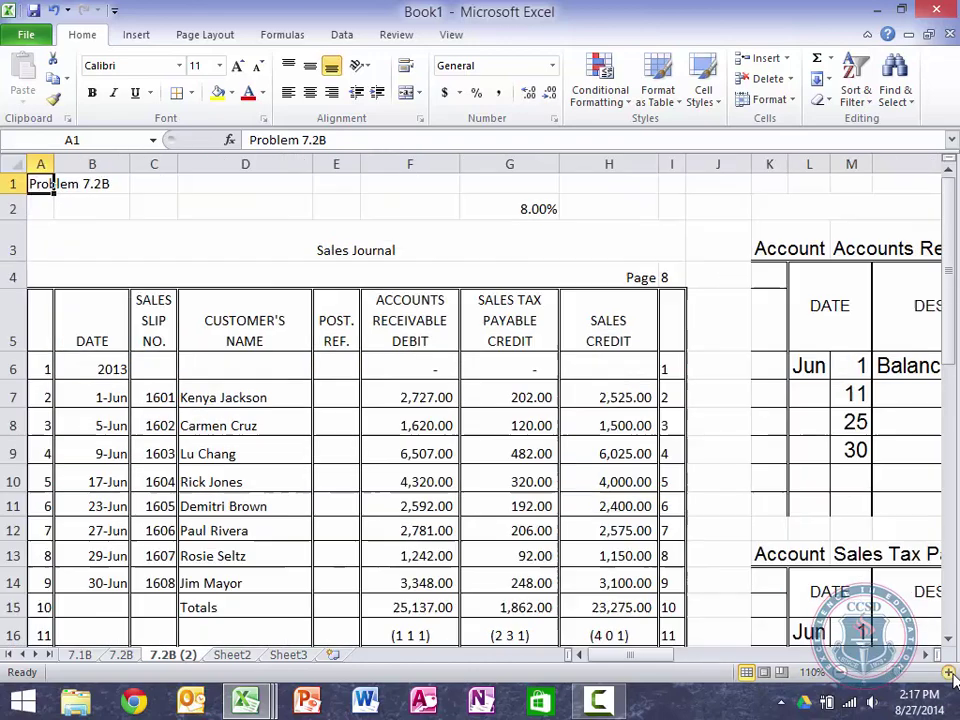
left_click(949, 673)
left_click(949, 673)
left_click(949, 673)
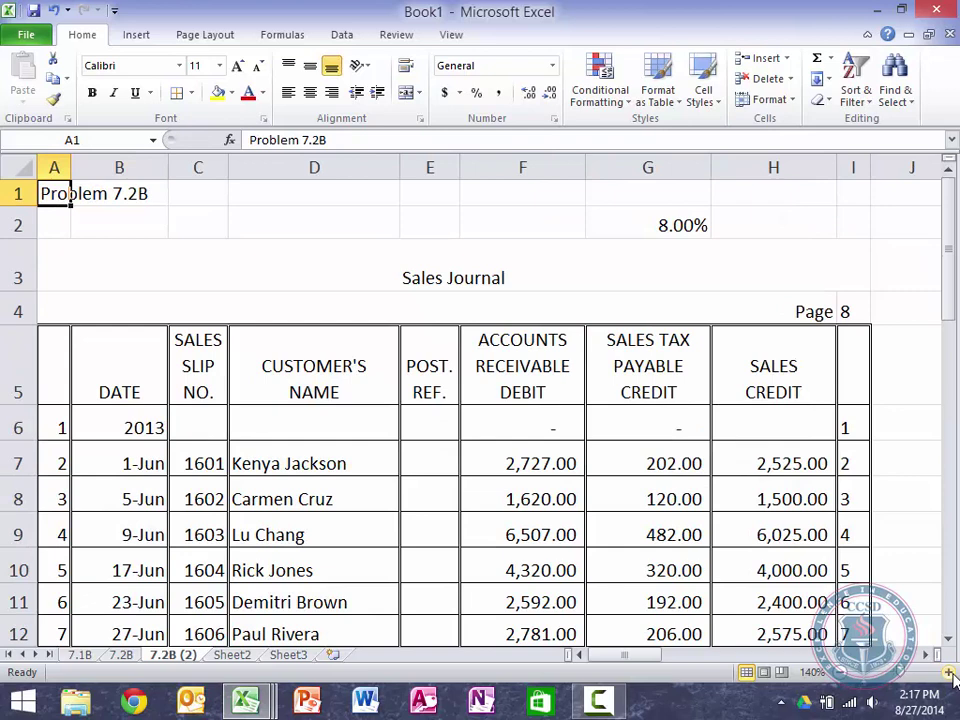
left_click(598, 702)
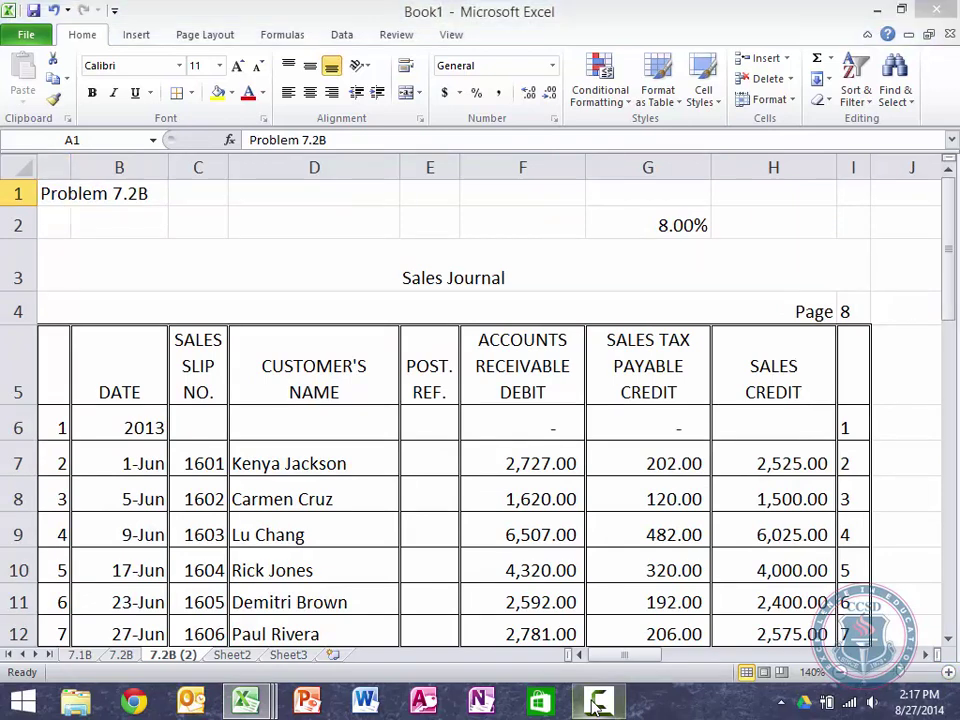